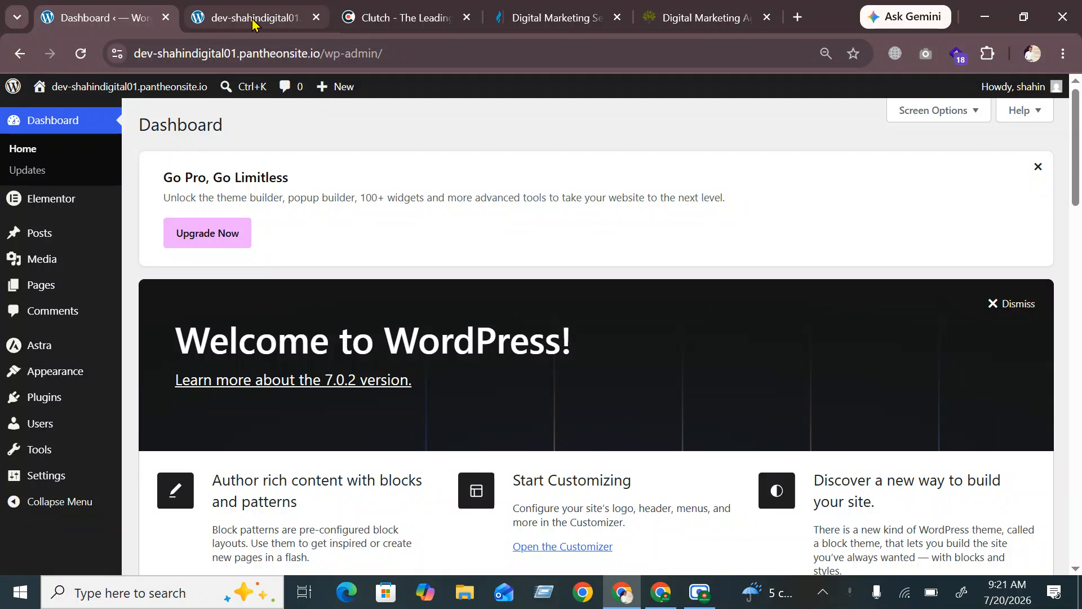
View the live site homepage and return to the admin dashboard, twice
click(251, 20)
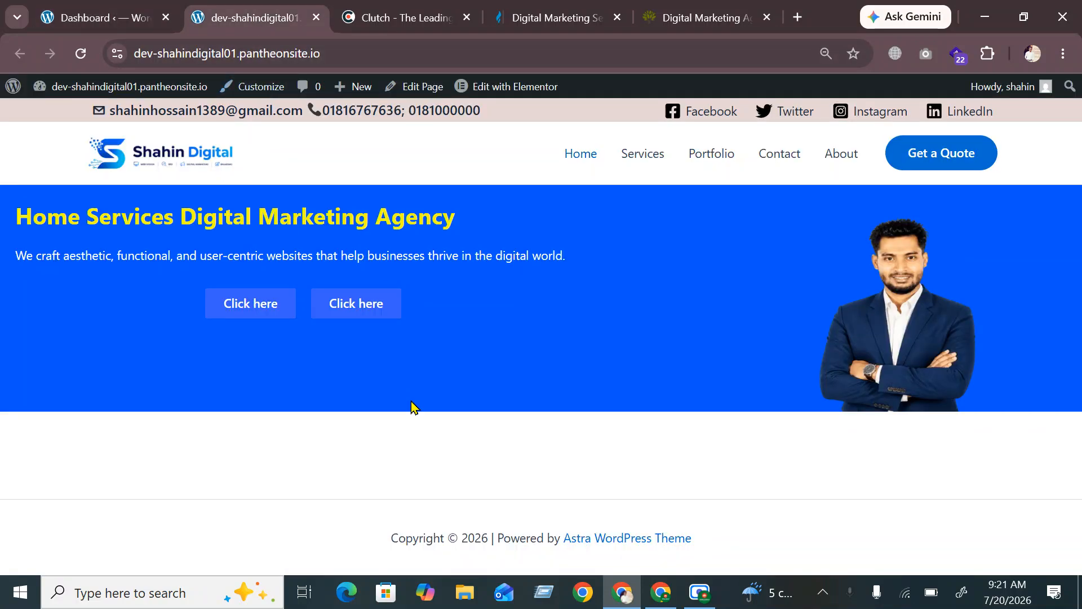
click(132, 17)
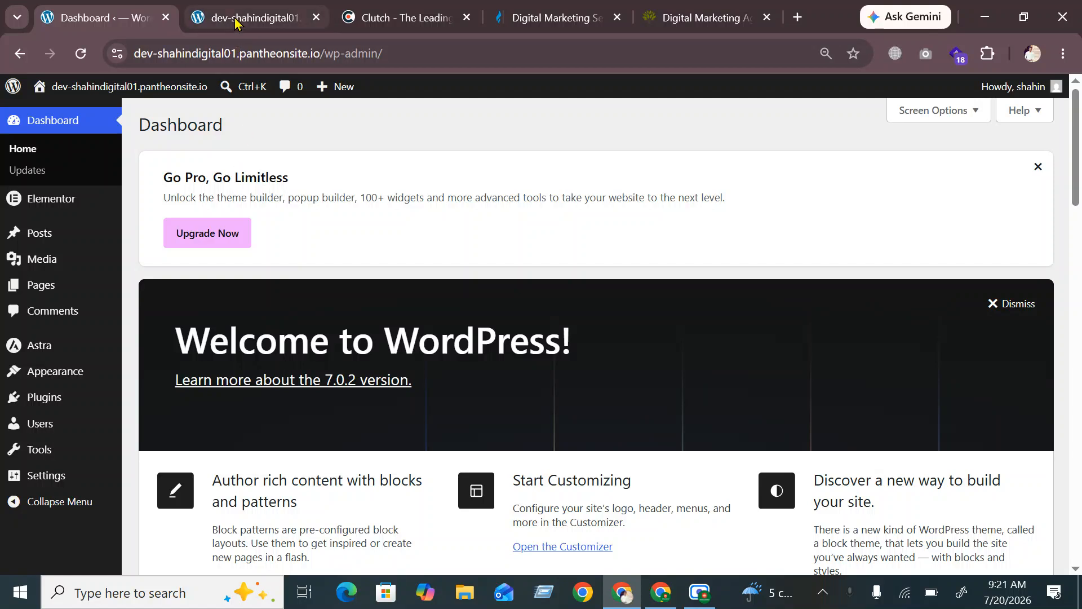
mouse_move(235, 23)
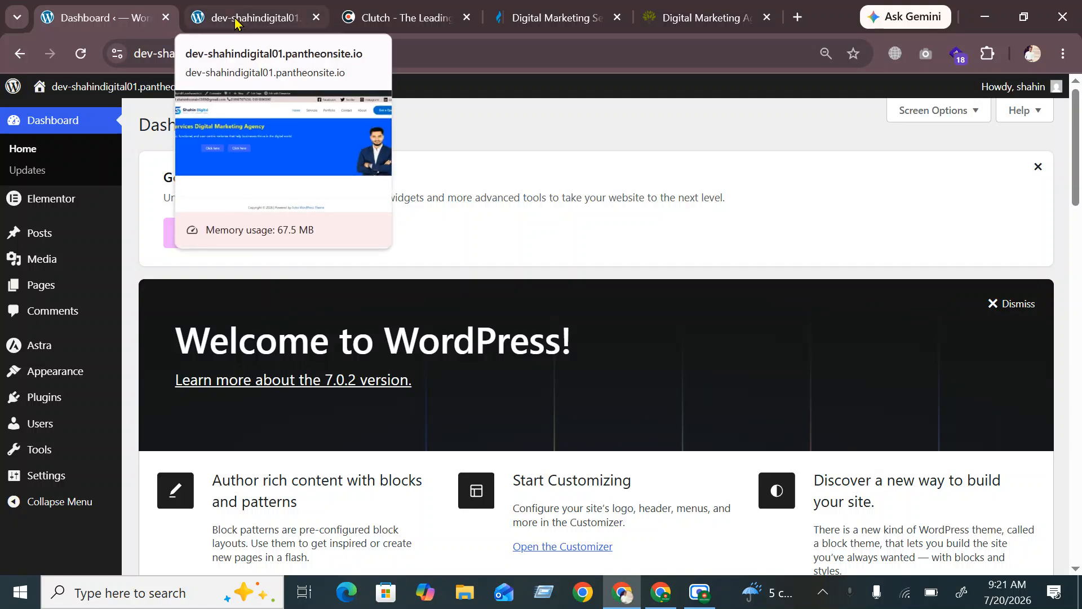
click(235, 22)
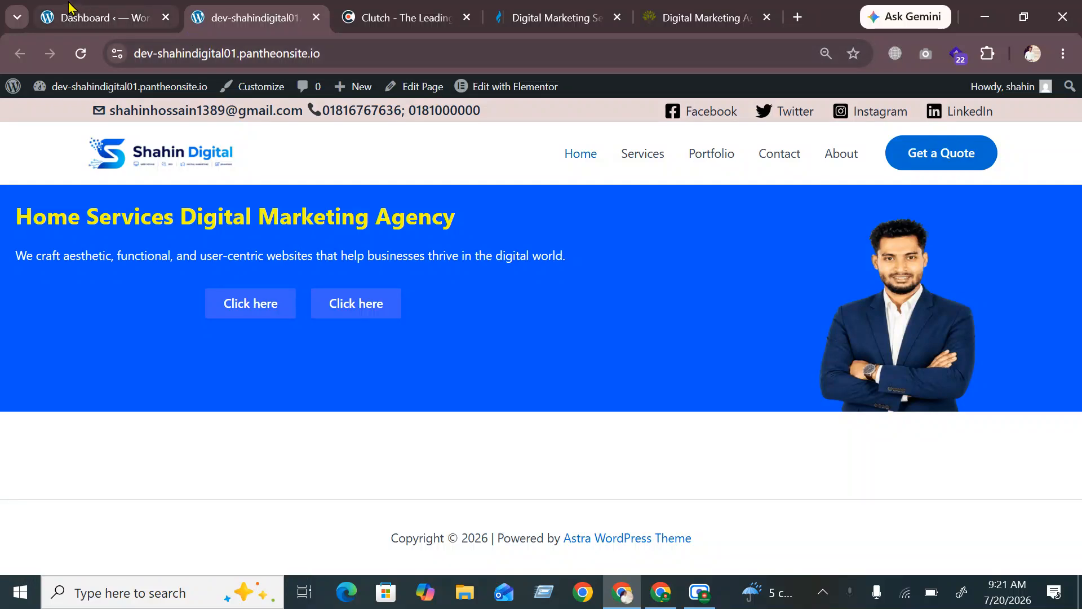
mouse_move(99, 19)
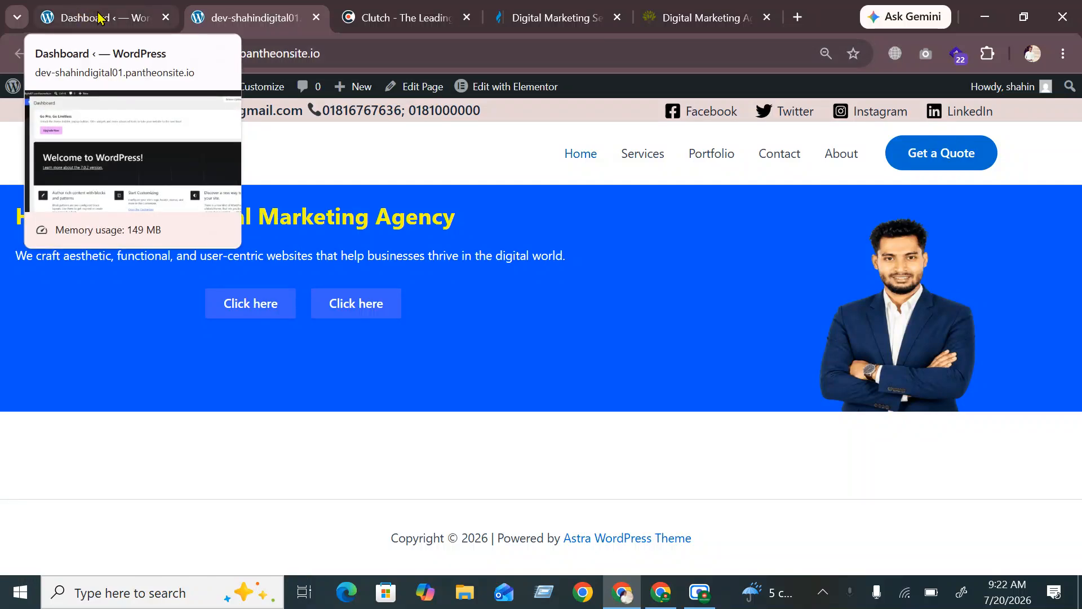
click(99, 18)
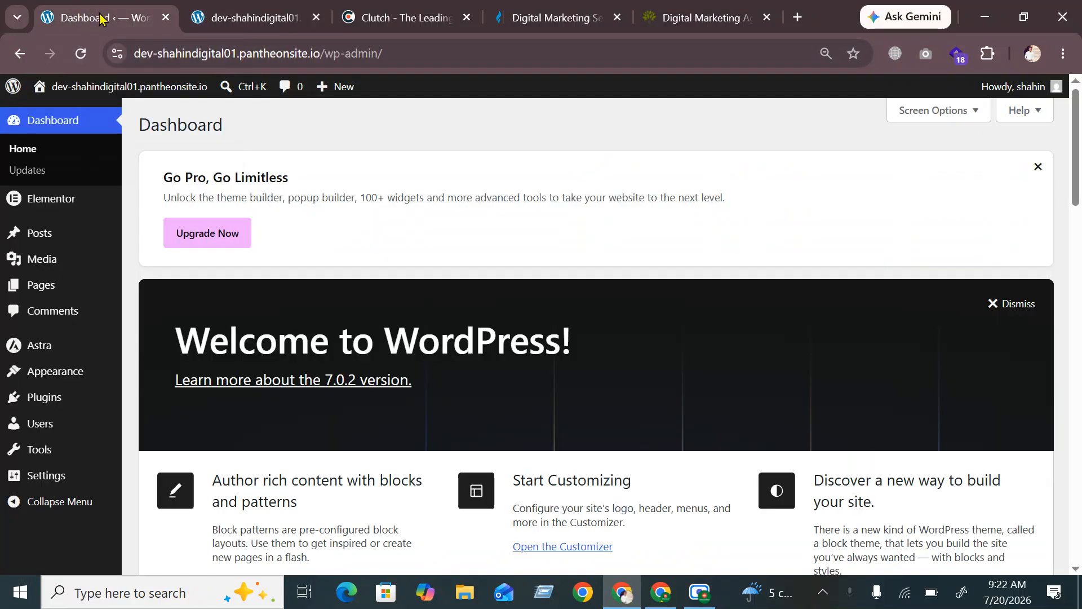
mouse_move(212, 16)
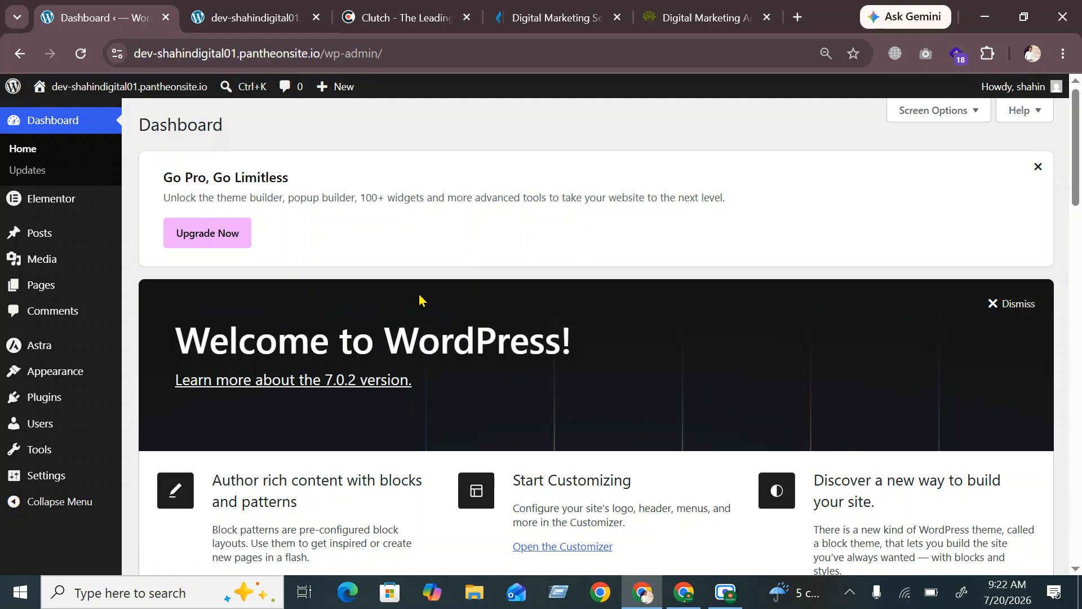
Go from the Plugins list to the Add Plugins page
mouse_move(82, 398)
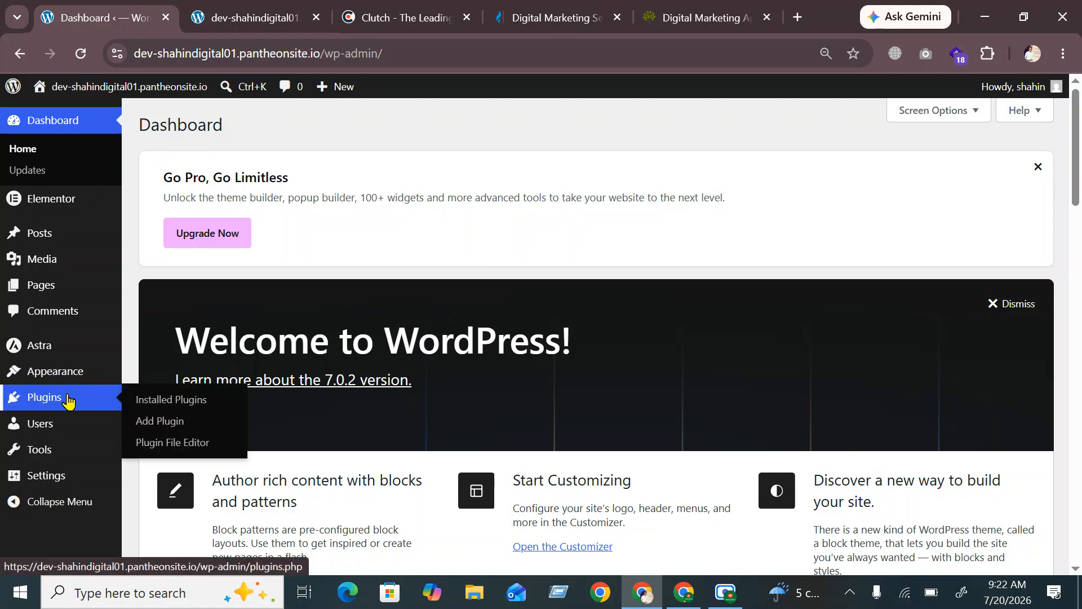
click(68, 400)
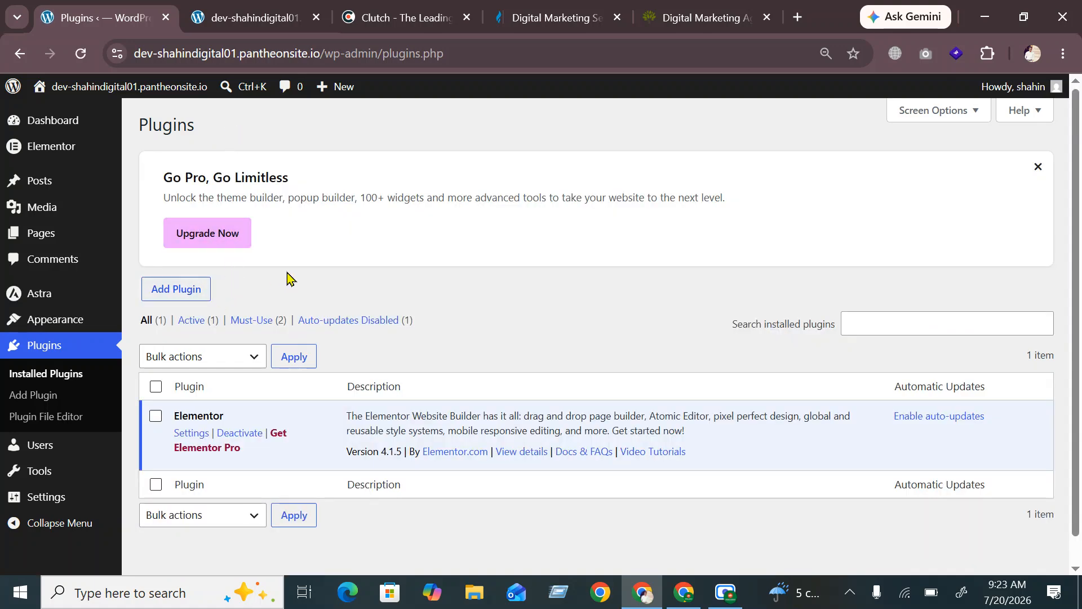
click(180, 295)
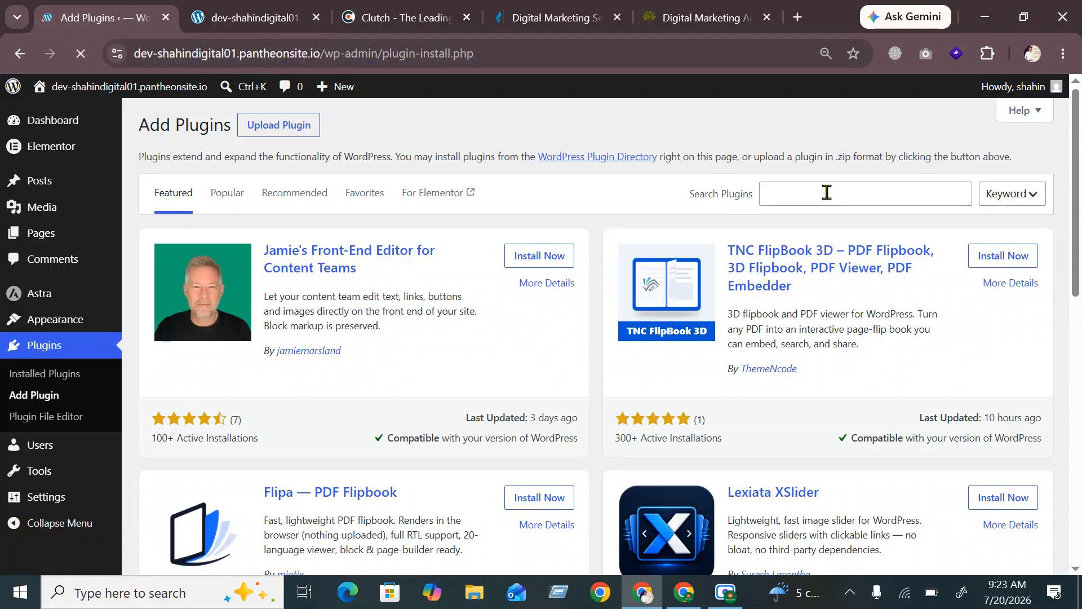
Search the plugin directory for 'wp reset', then install and activate WP Reset
click(826, 192)
text(w)
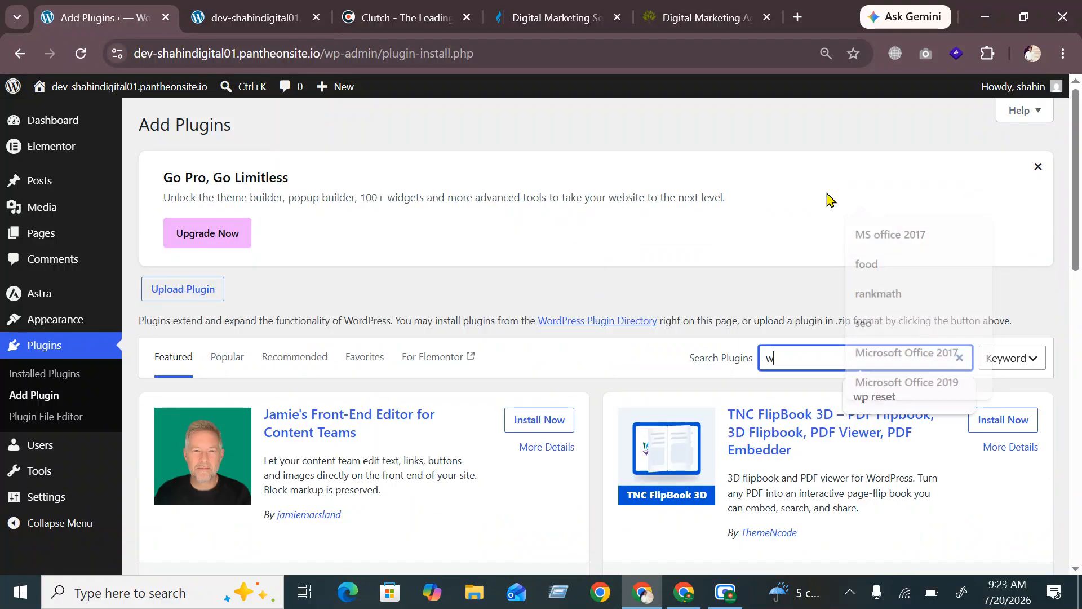
text(p reset)
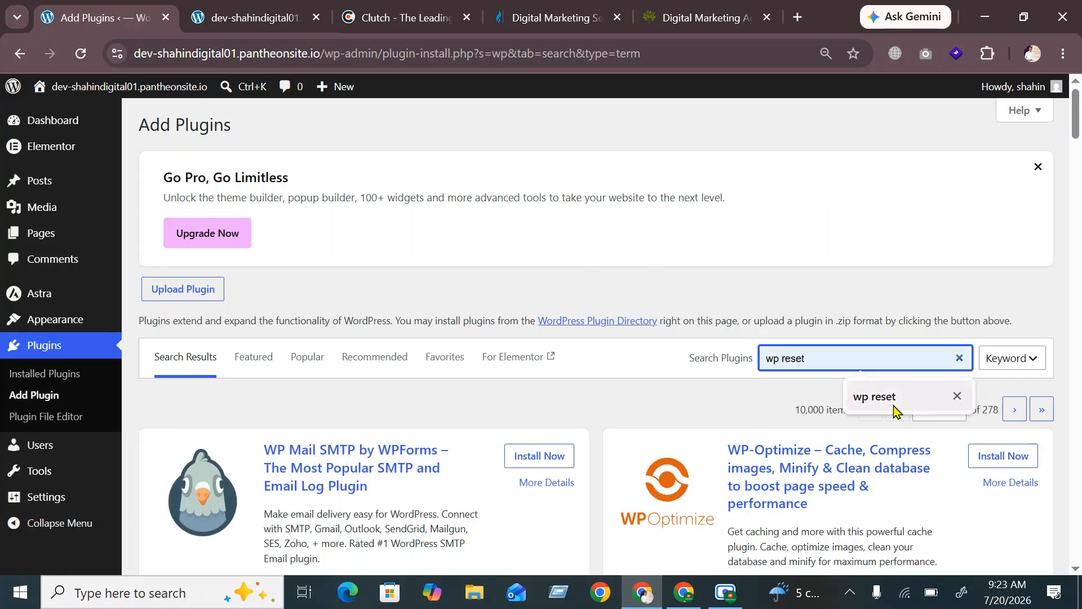
click(888, 398)
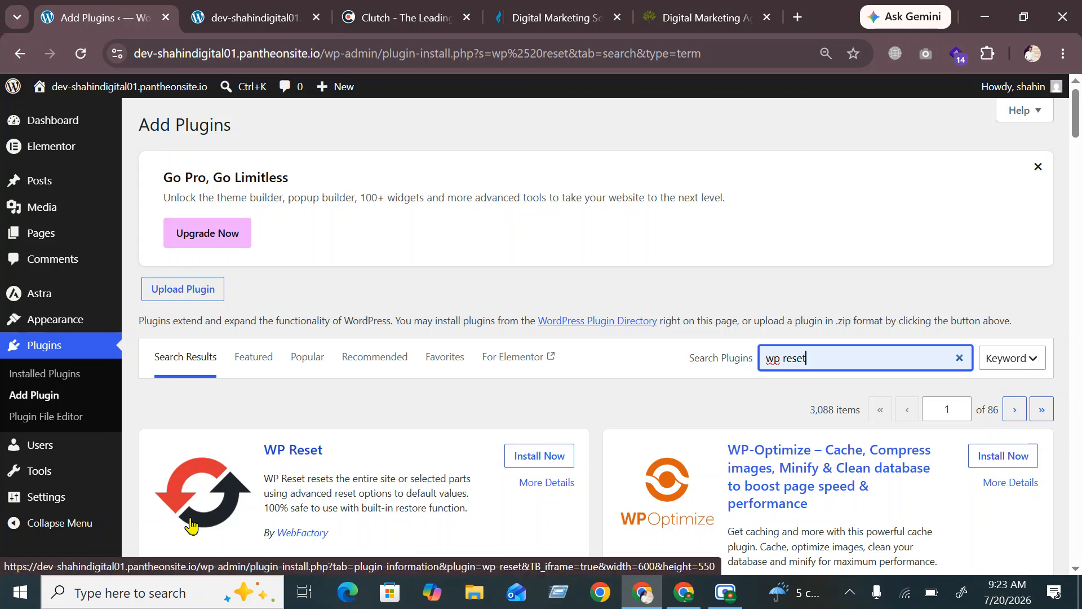
click(540, 458)
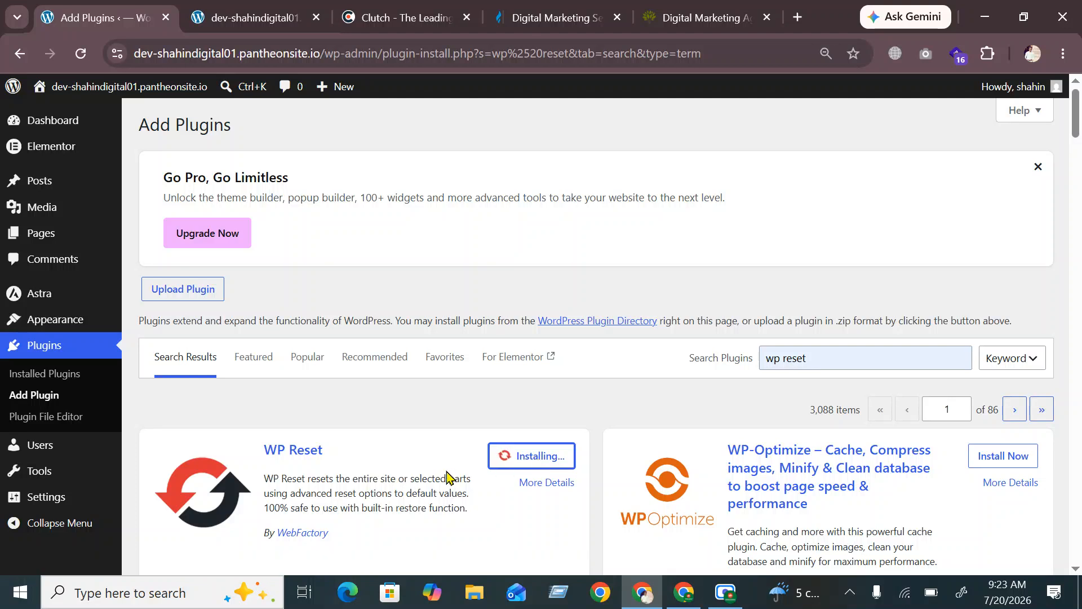
scroll(447, 478, down, 2)
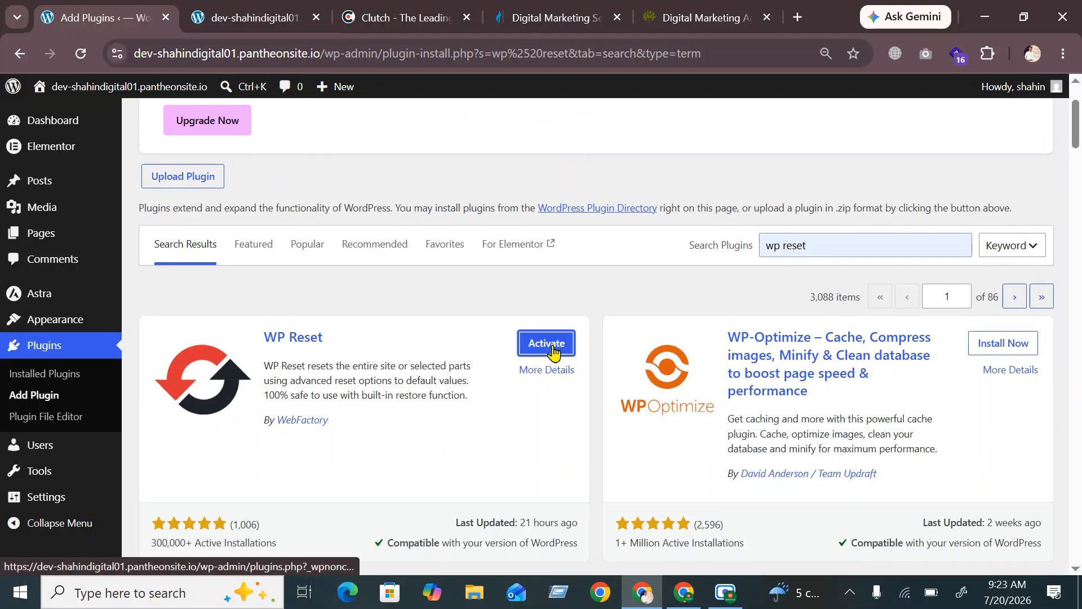
click(553, 351)
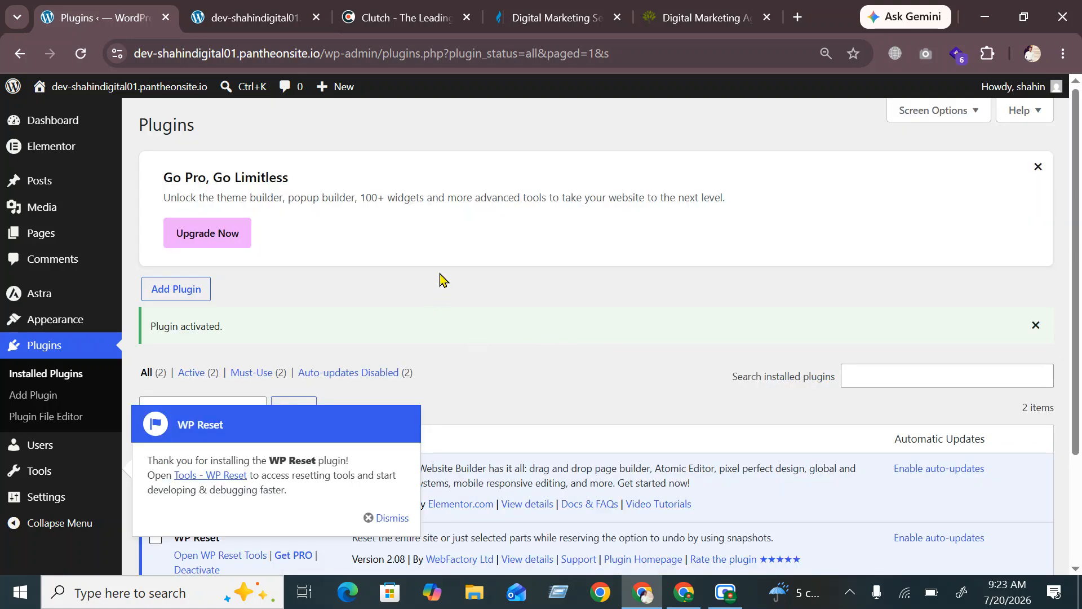
Dismiss the WP Reset welcome notice, scroll the plugins list, and bring up the Scre.io recorder
click(392, 518)
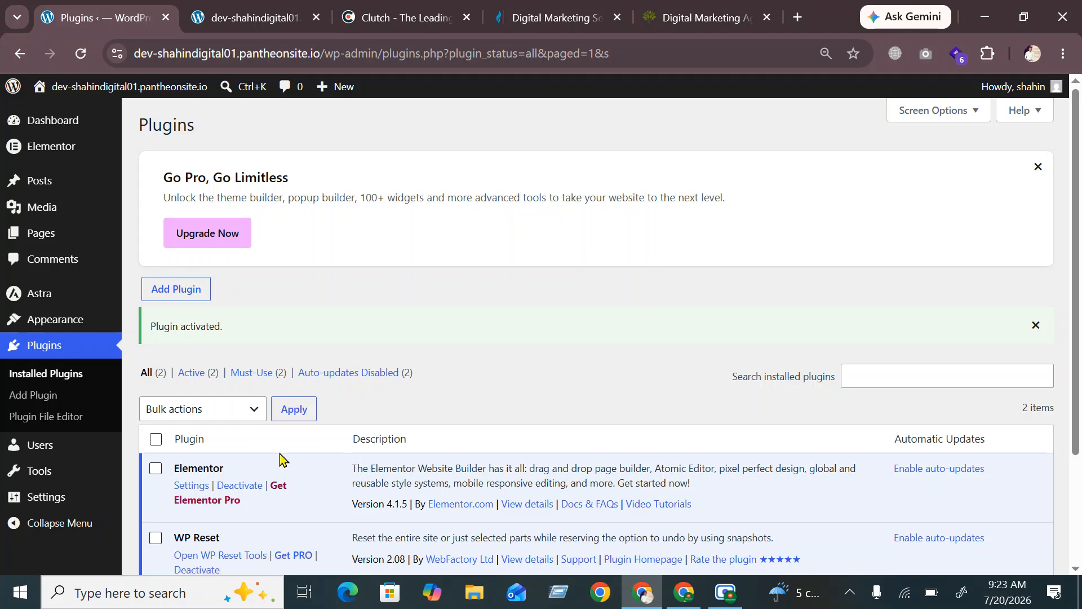
scroll(375, 327, down, 2)
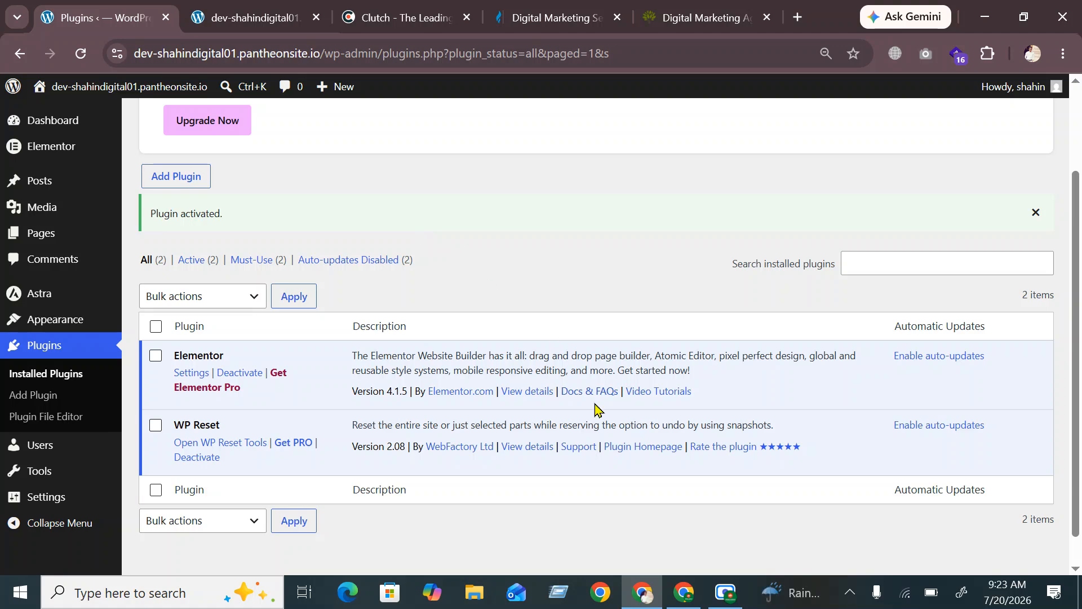
click(724, 599)
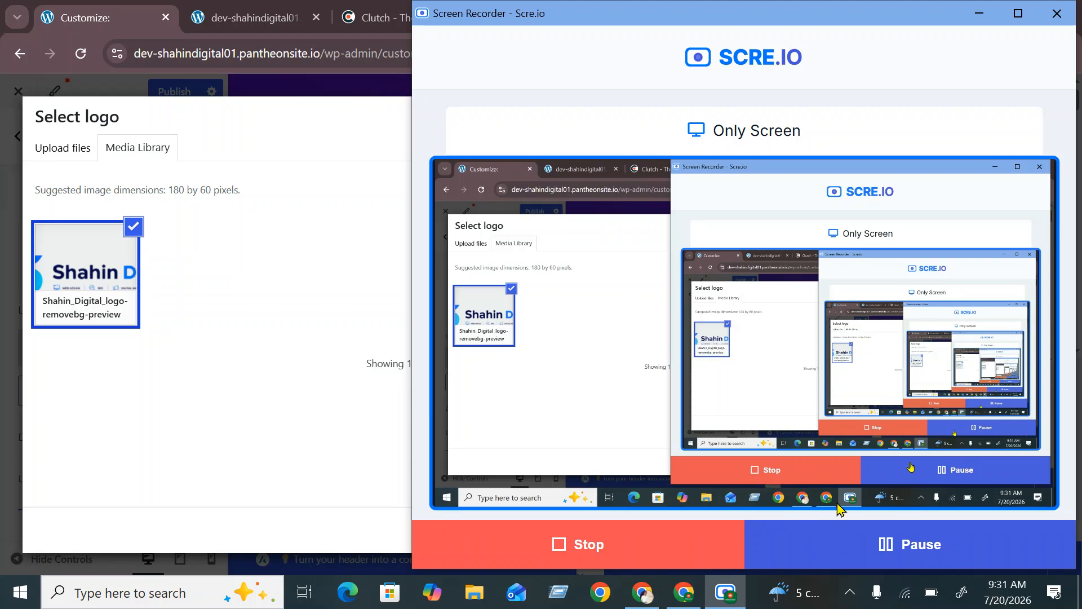
Minimize the Scre.io recorder and close the Select logo dialog without choosing an image
click(980, 17)
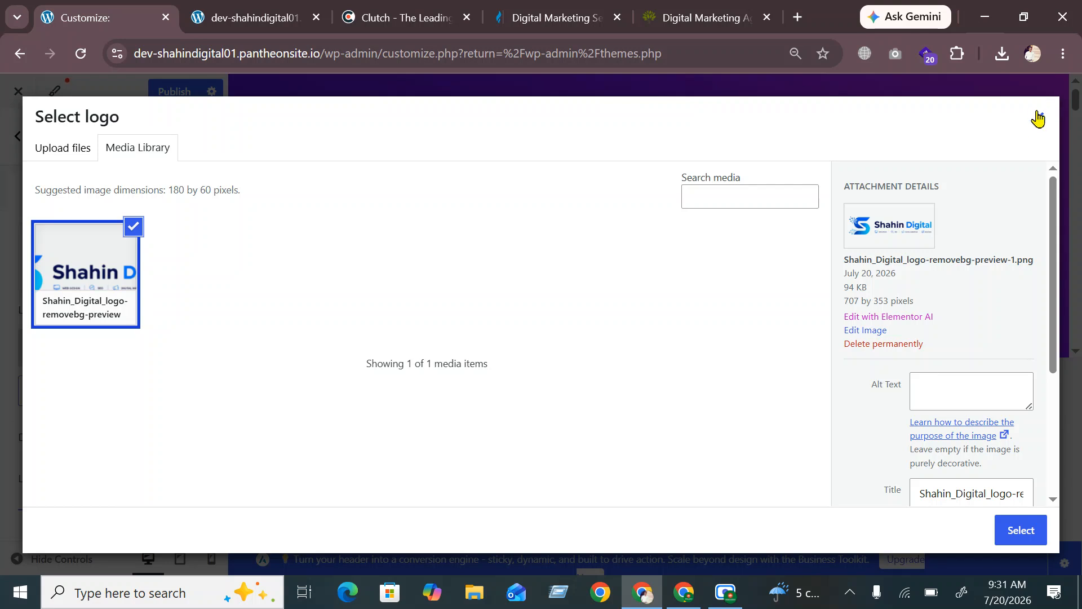
click(1039, 117)
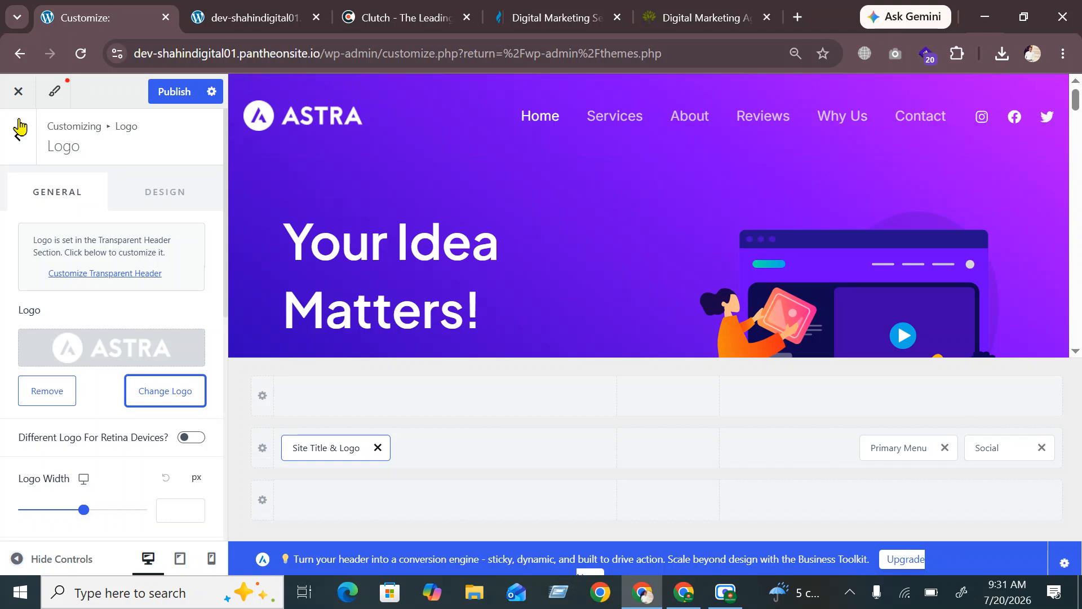
Exit the Customizer discarding unsaved changes, then reopen it for the active theme
click(11, 100)
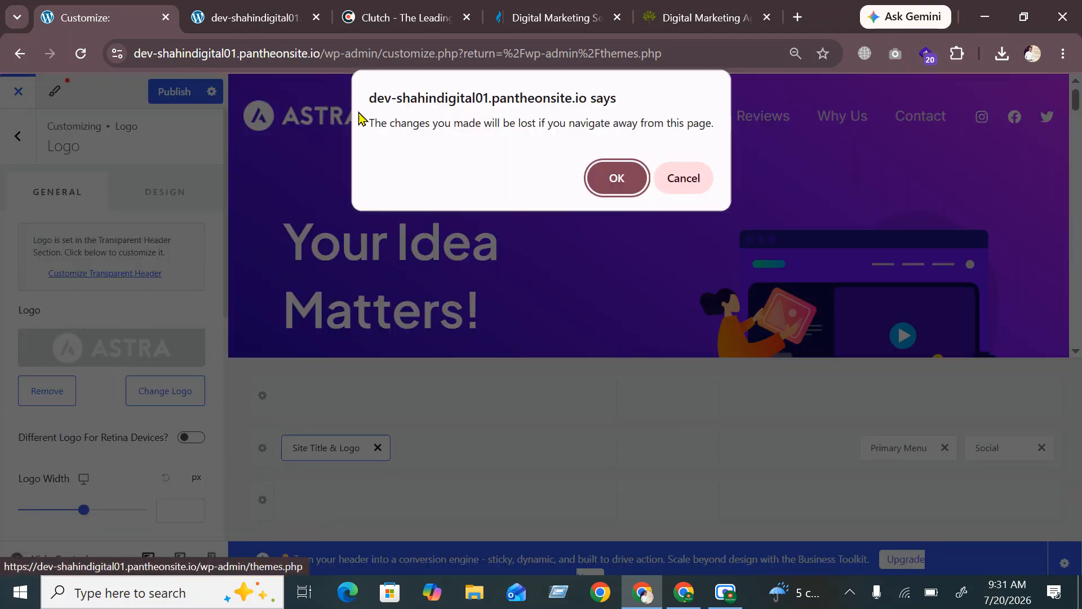
click(613, 186)
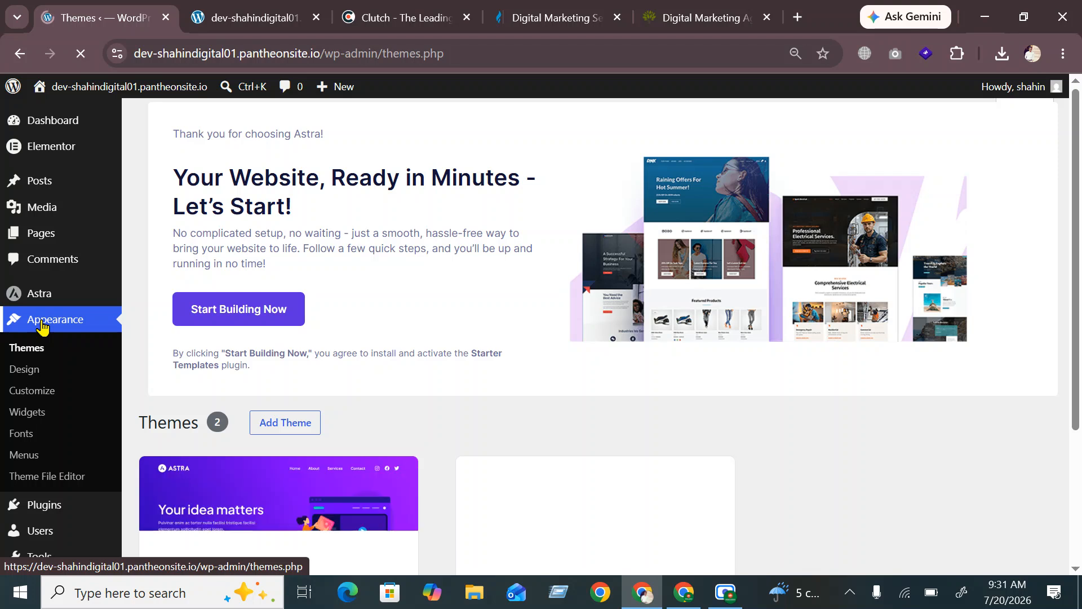
click(45, 401)
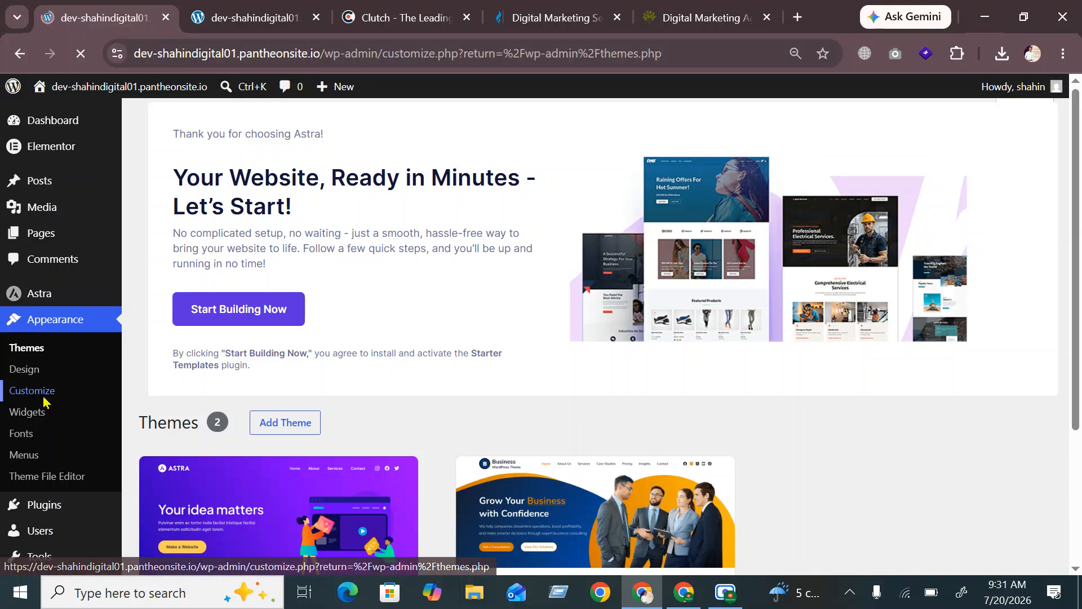
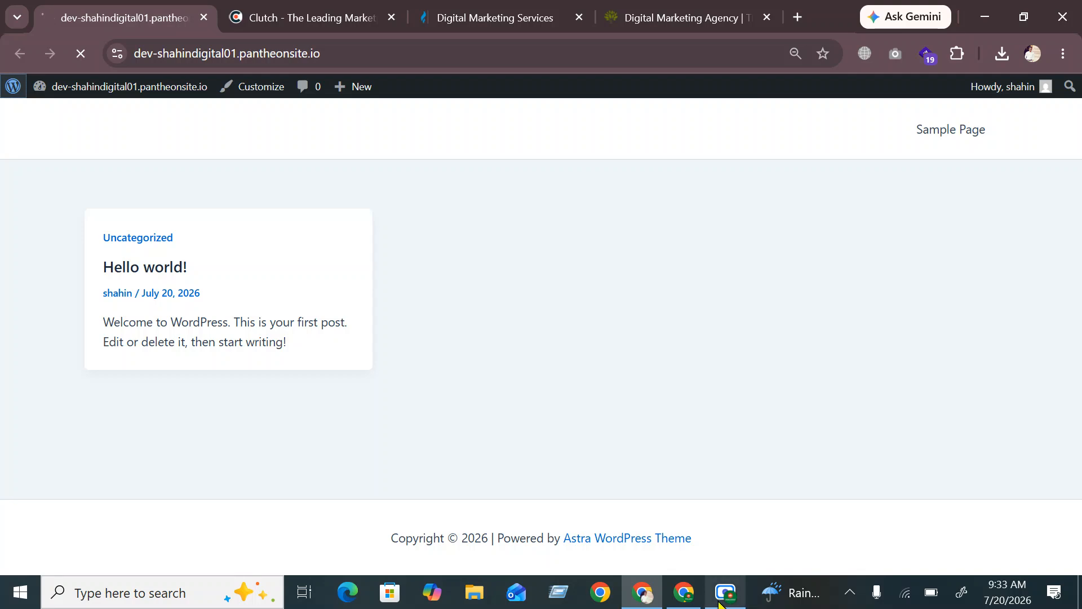
Return to the WordPress admin in Chrome and open Appearance > Customize
click(716, 596)
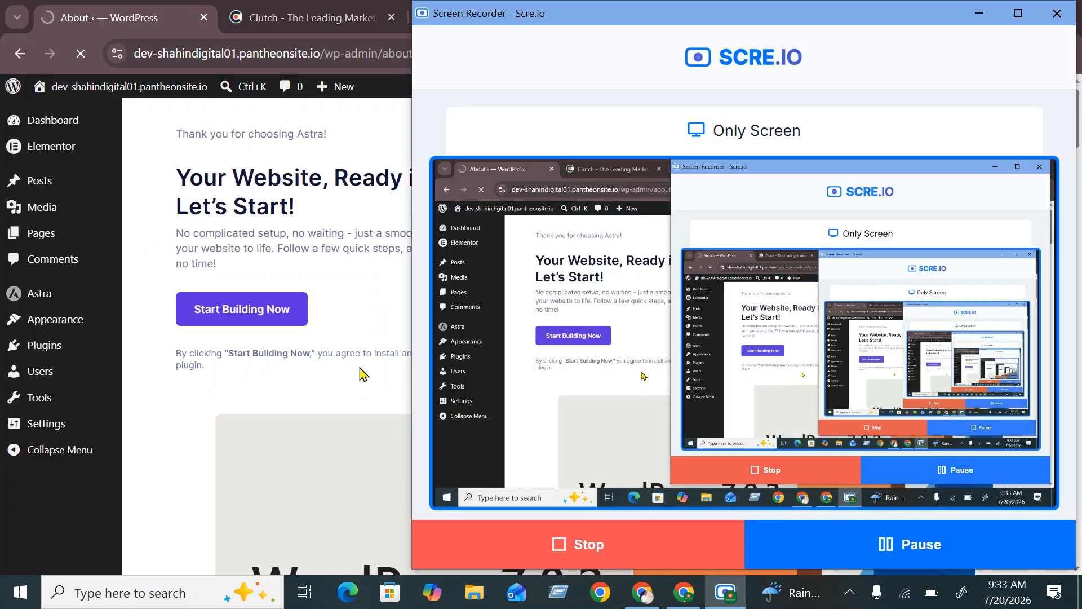
click(173, 402)
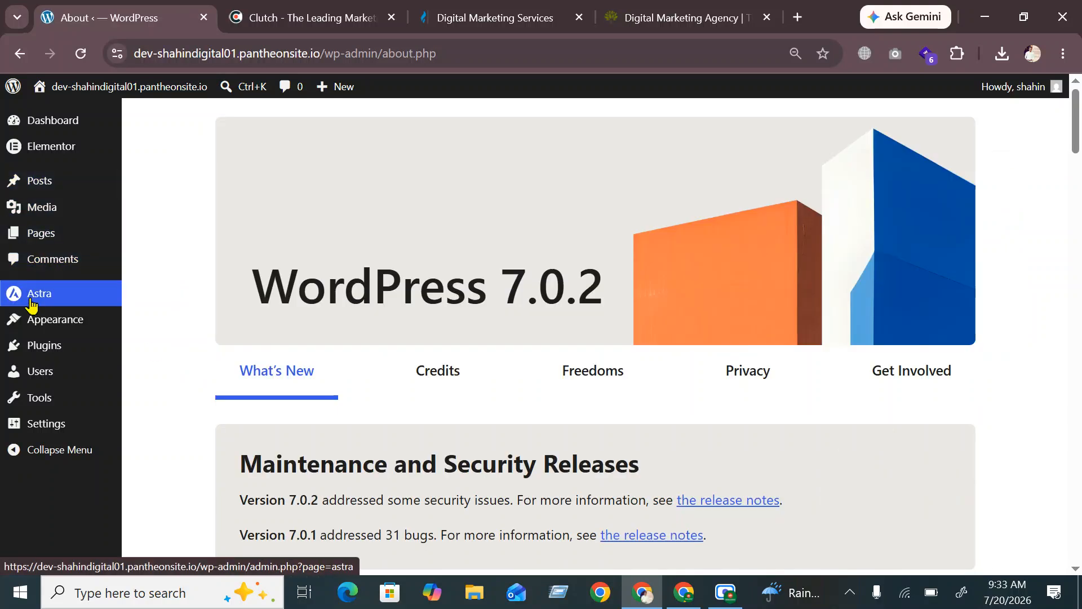
mouse_move(34, 341)
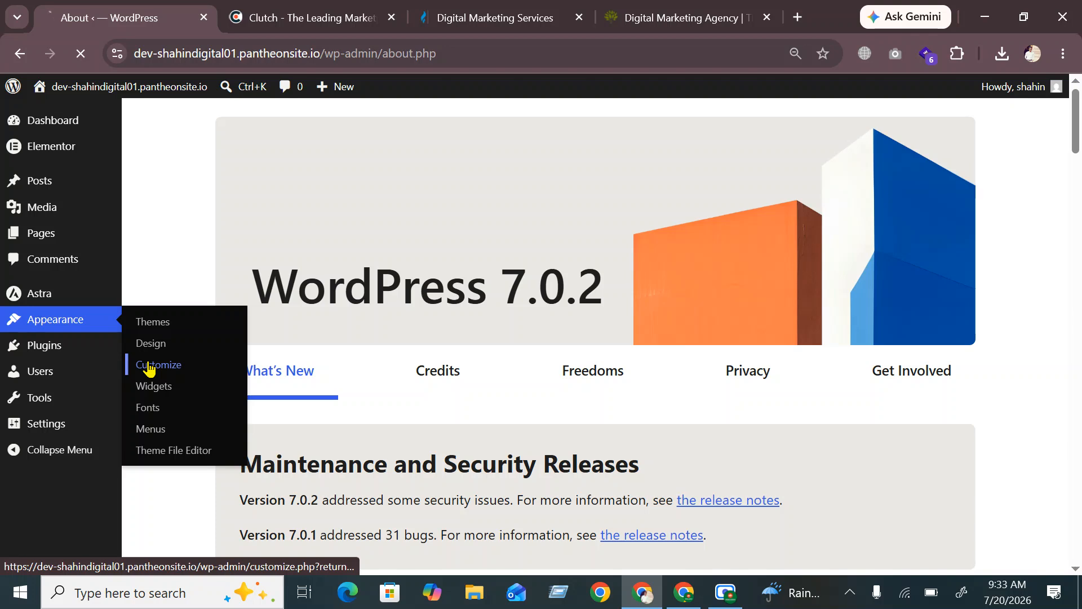
click(149, 370)
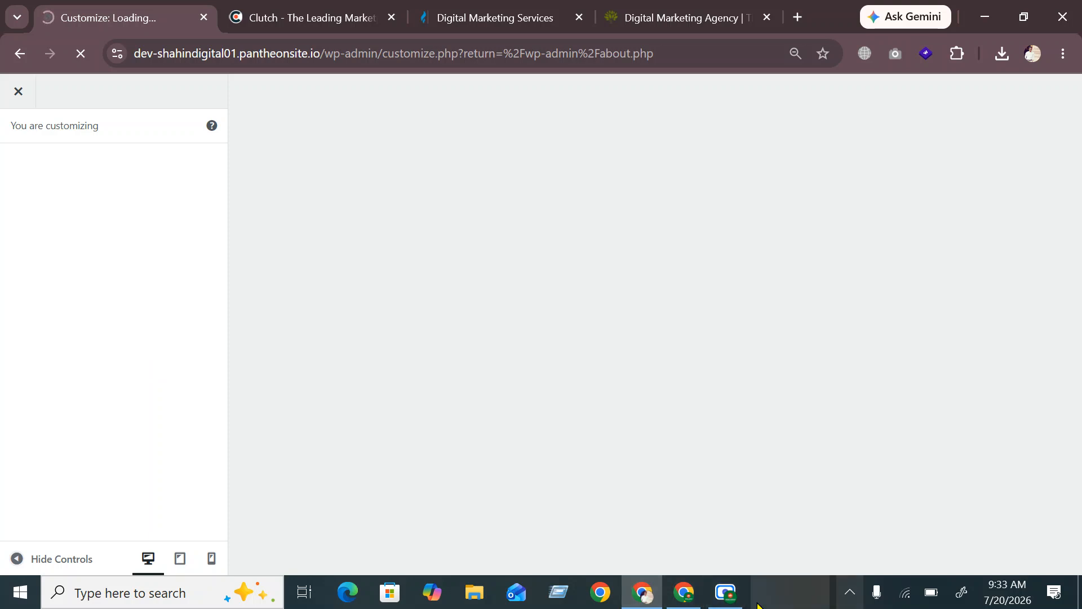
In the Header builder, drag the Social icons from the primary row into the above-header row
click(723, 594)
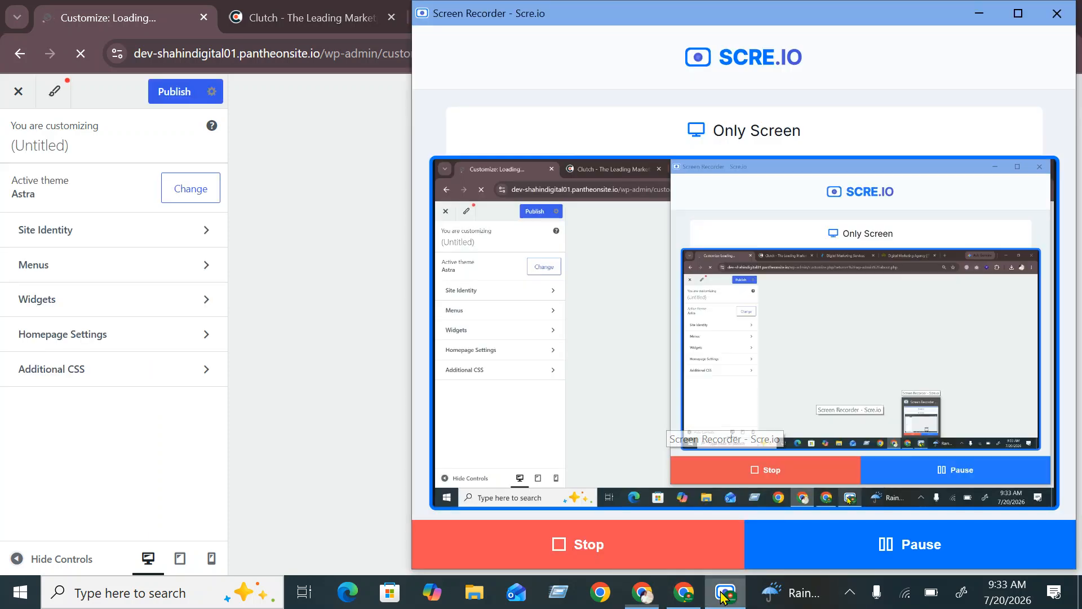
click(725, 593)
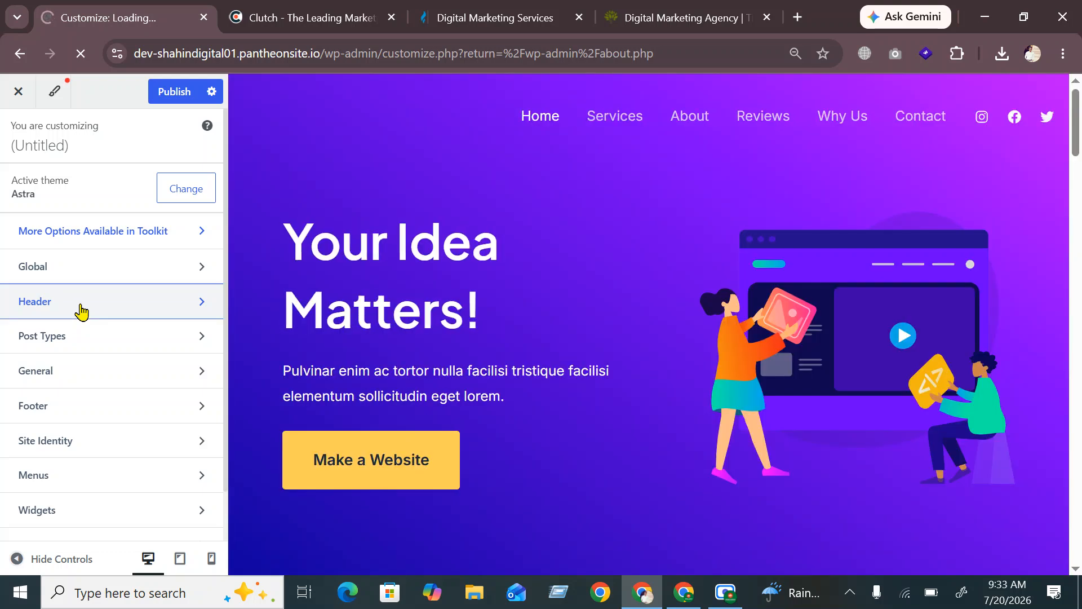
click(81, 312)
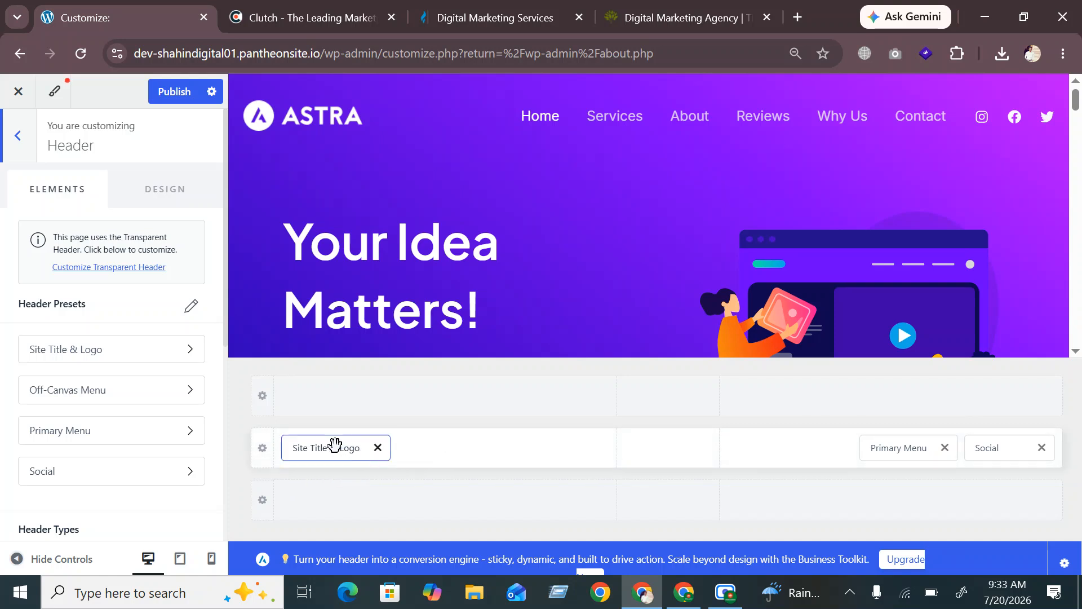
click(909, 450)
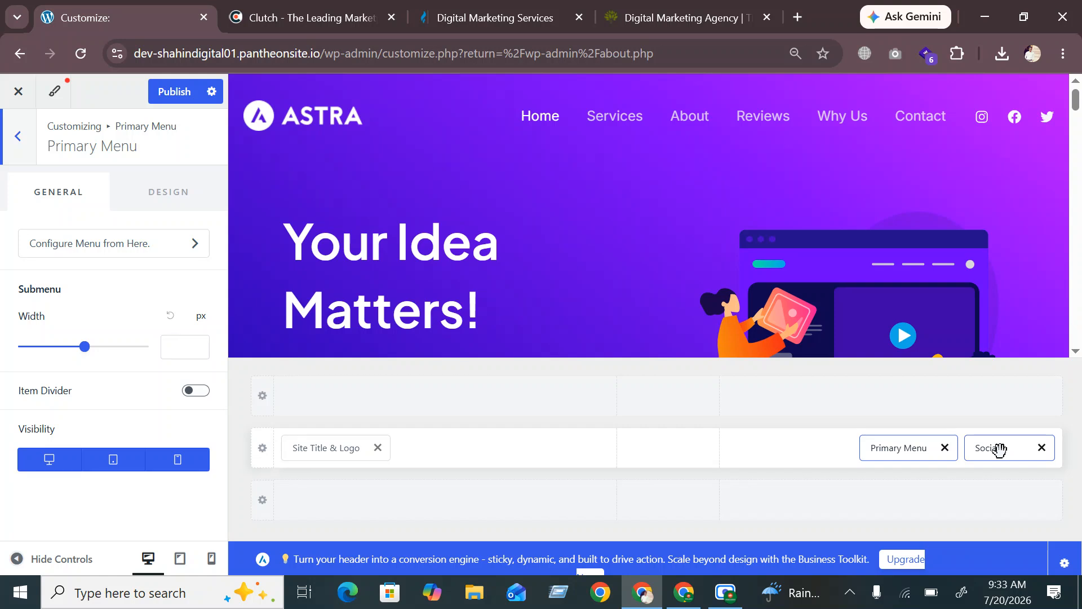
drag(1000, 449, 1009, 423)
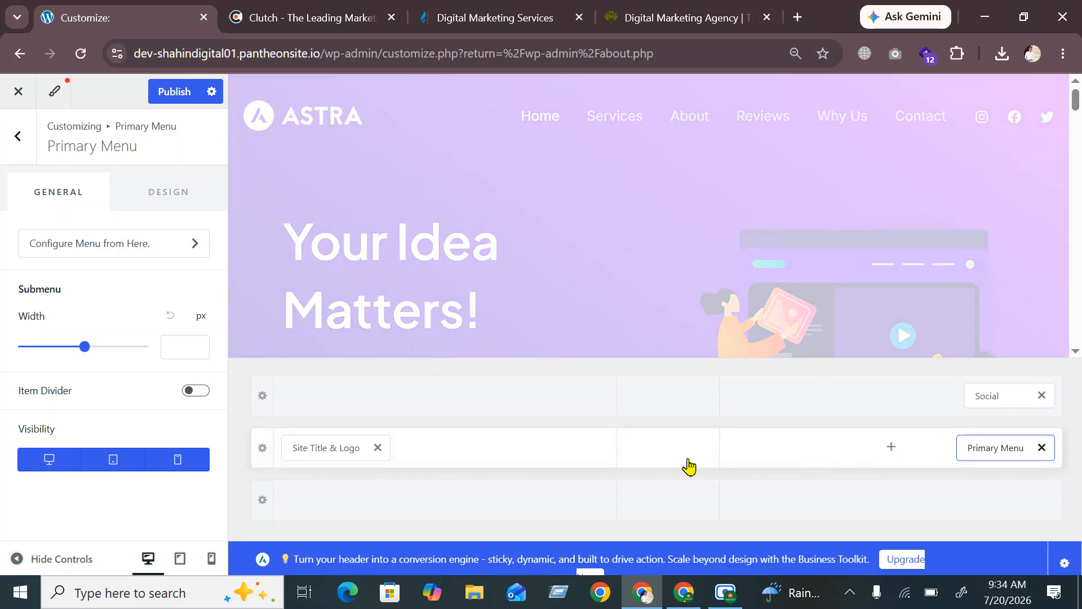
click(326, 451)
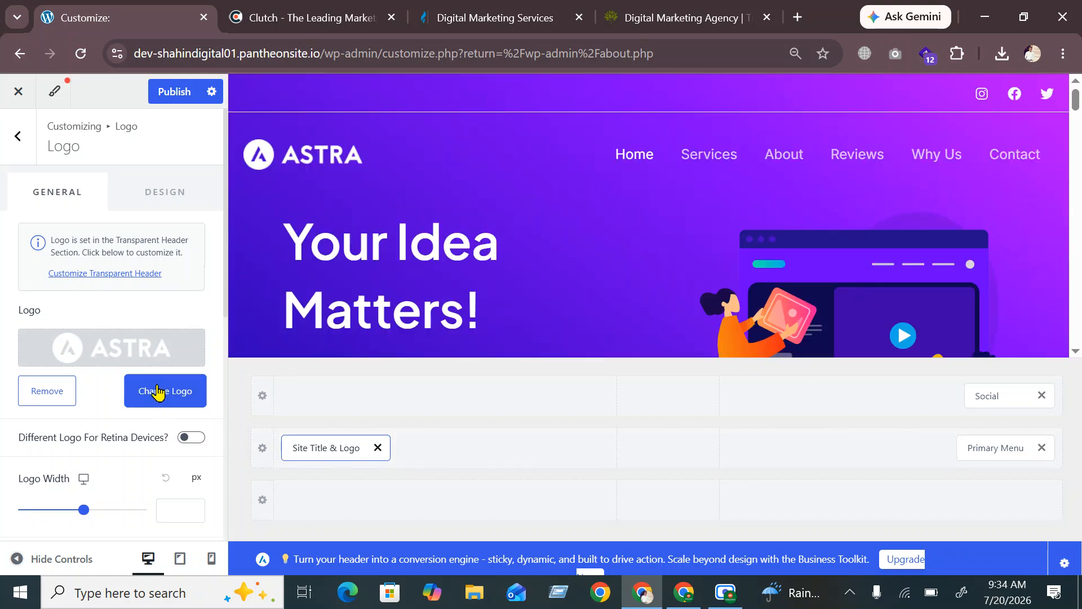
Replace the site logo with the Shahin Digital image from the Media Library
click(161, 391)
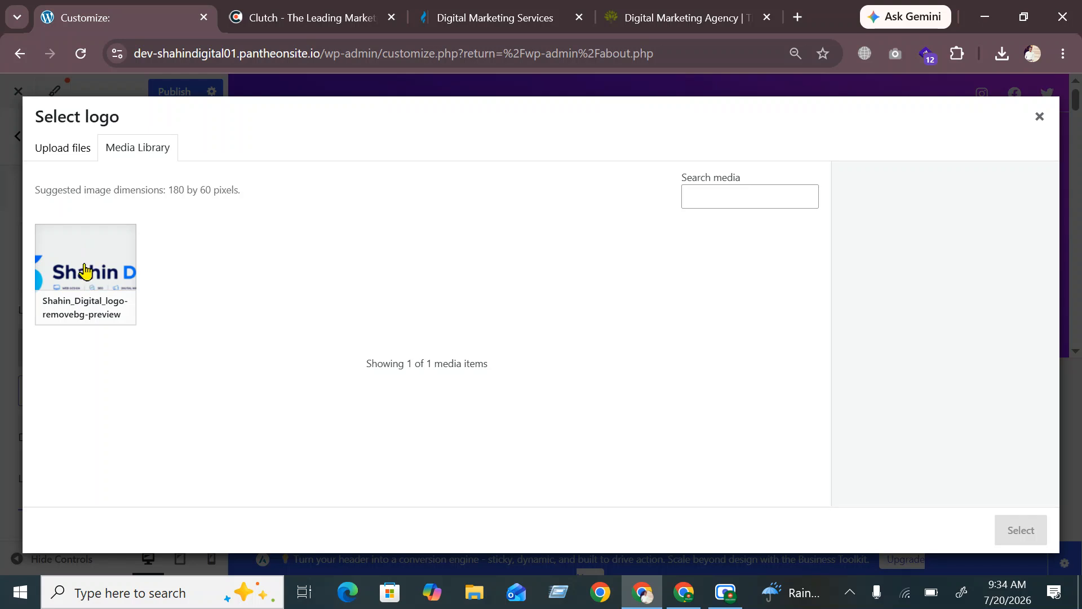
click(85, 271)
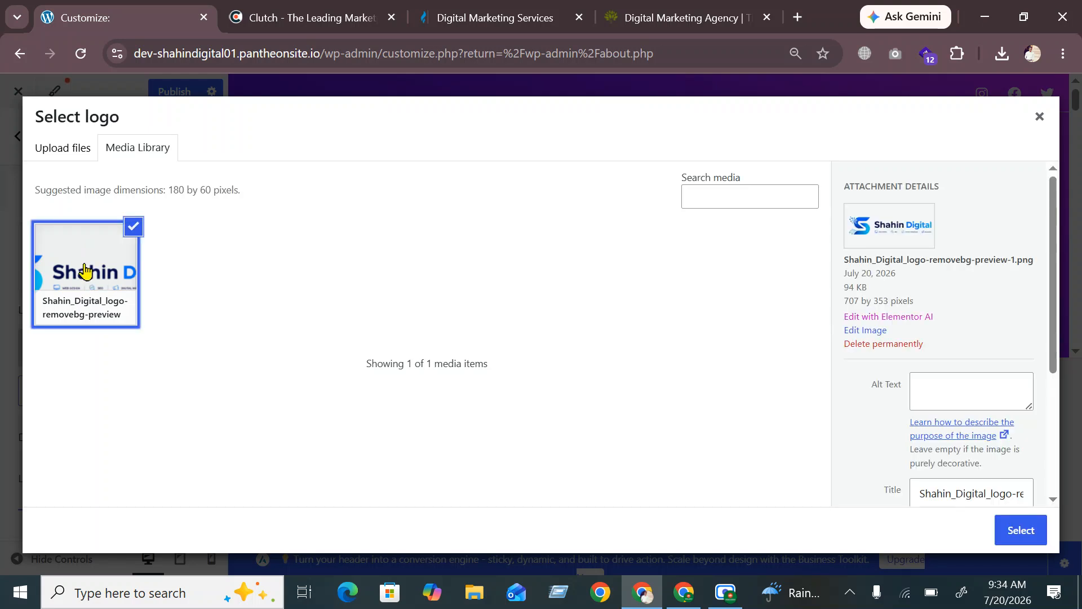
click(1037, 531)
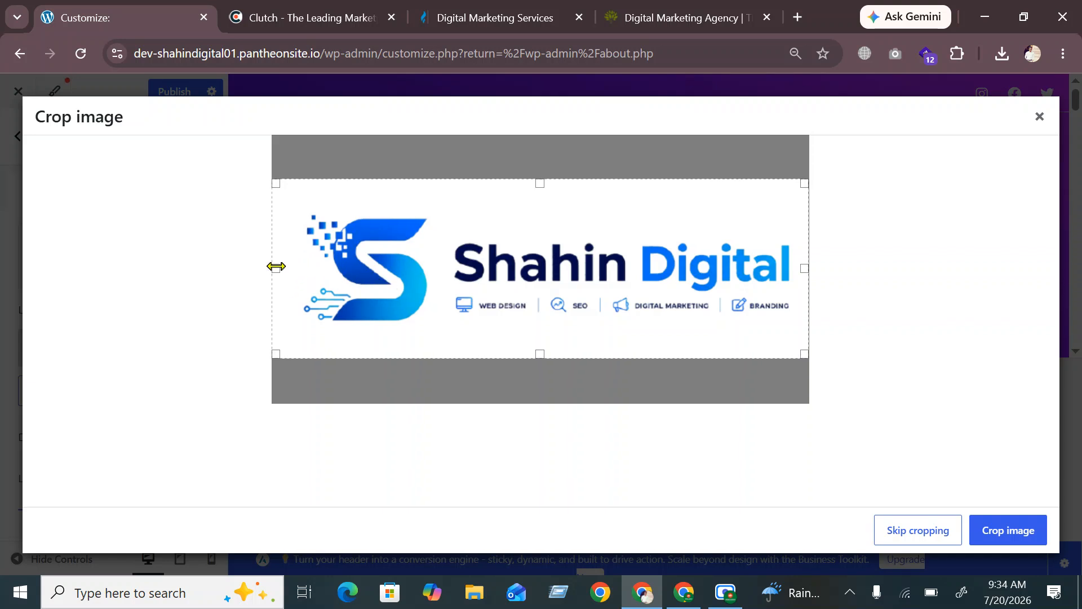
Trim the crop box closely around the logo on all four sides and crop the image
drag(276, 266, 297, 272)
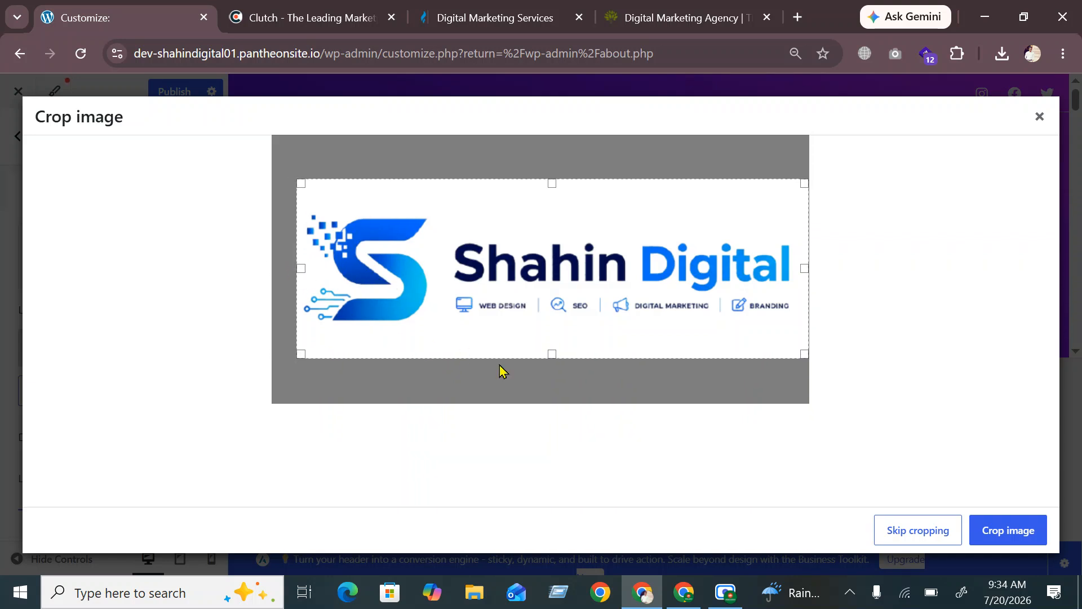
drag(553, 353, 548, 327)
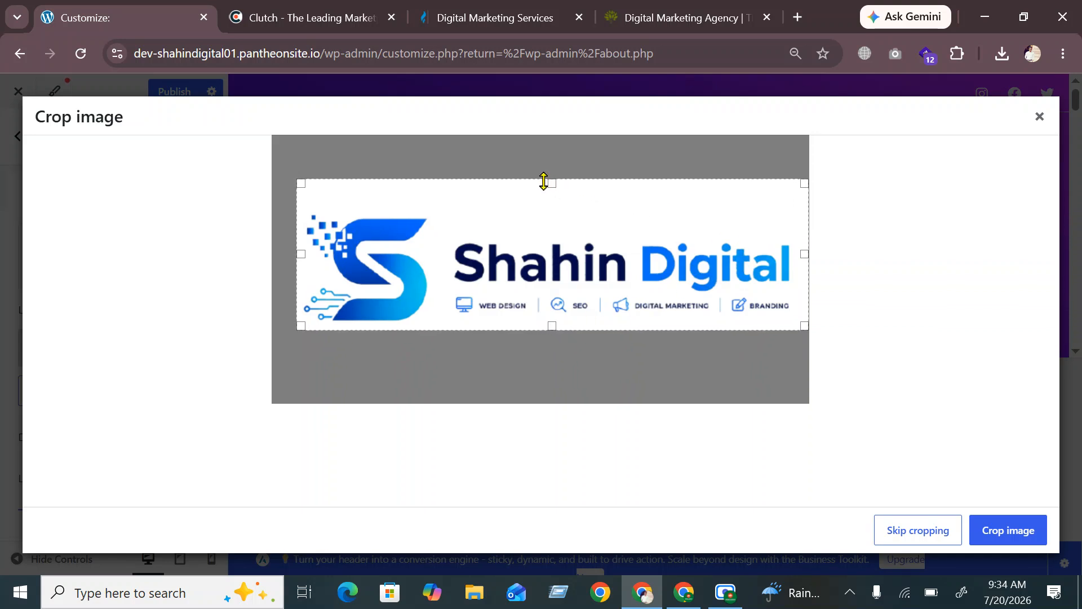
drag(544, 181, 548, 200)
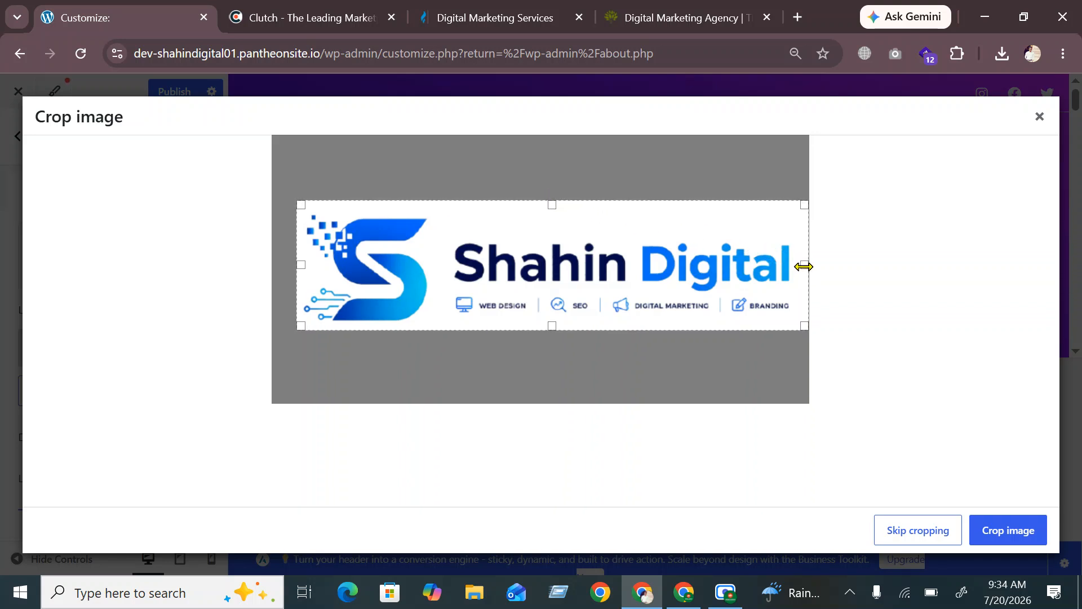
drag(804, 267, 798, 270)
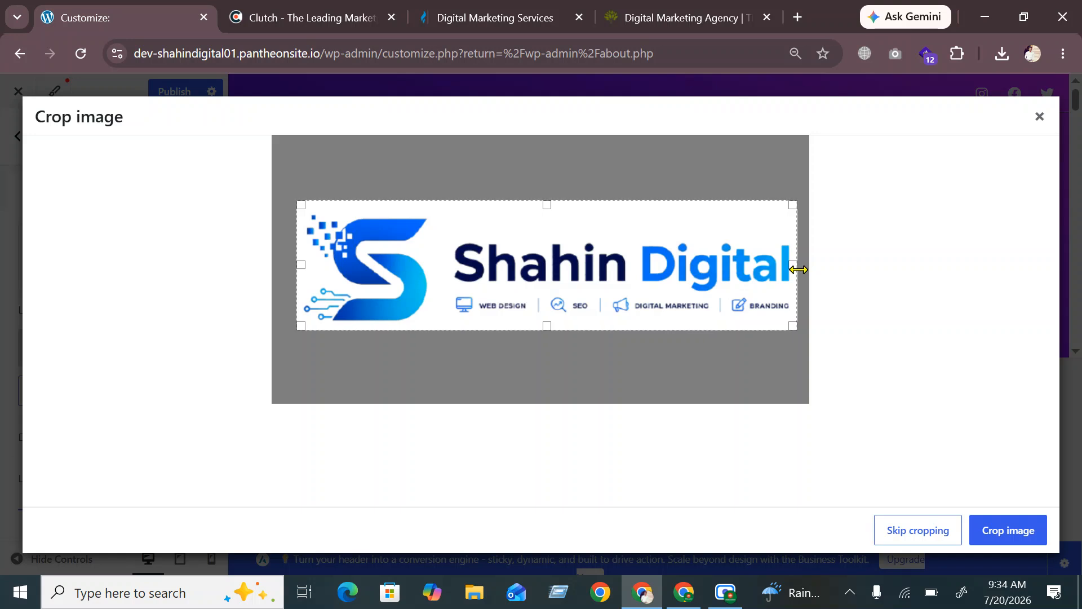
click(1007, 530)
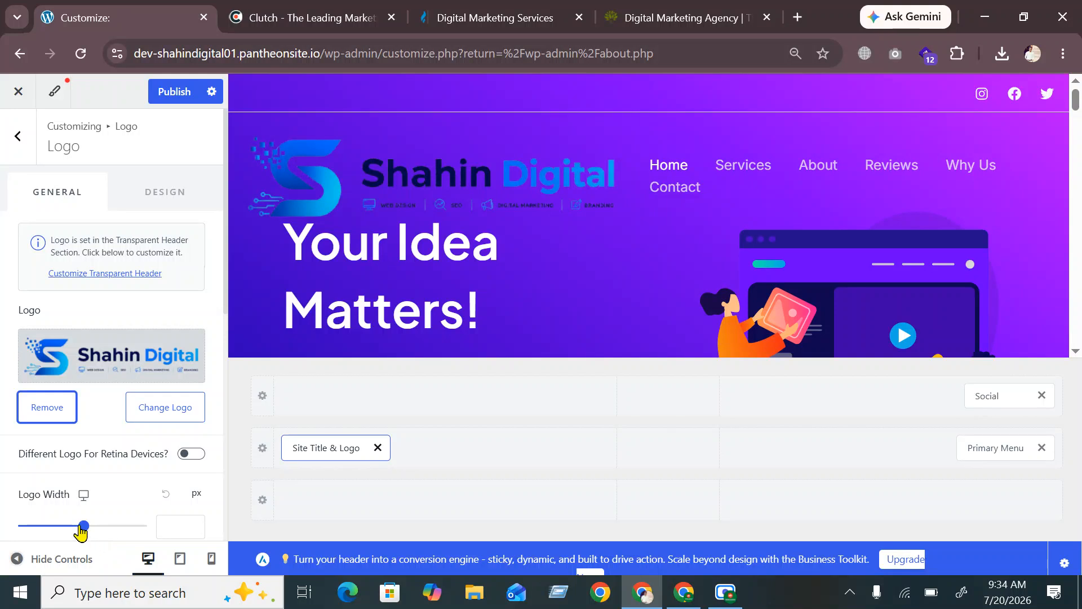
Set the Logo Width to 208 px and check the empty Site Title field
mouse_move(82, 528)
mouse_down()
mouse_move(53, 532)
mouse_move(63, 535)
mouse_up()
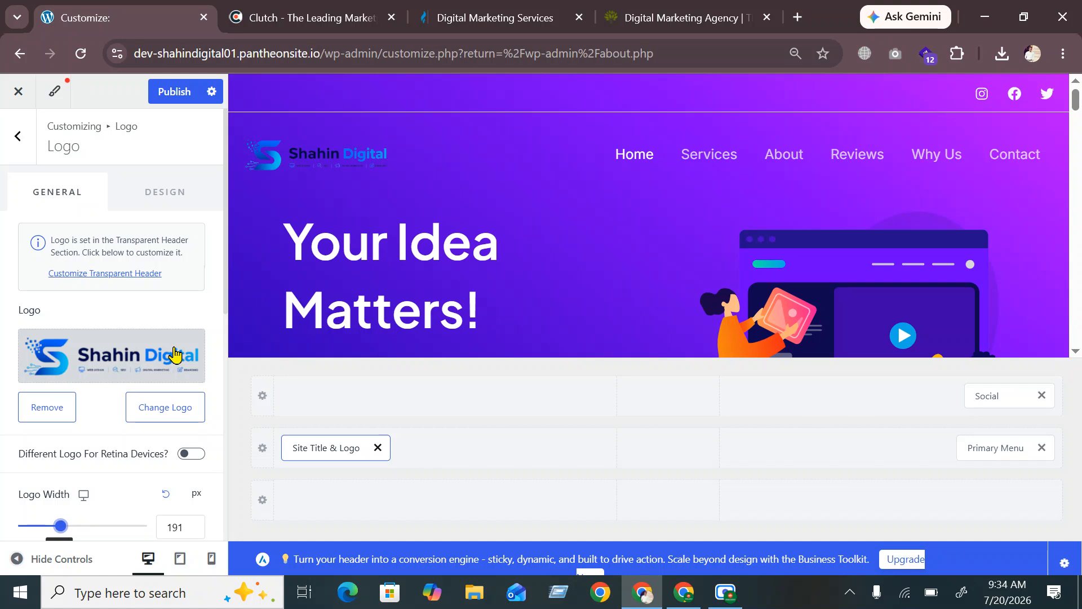
drag(60, 530, 65, 530)
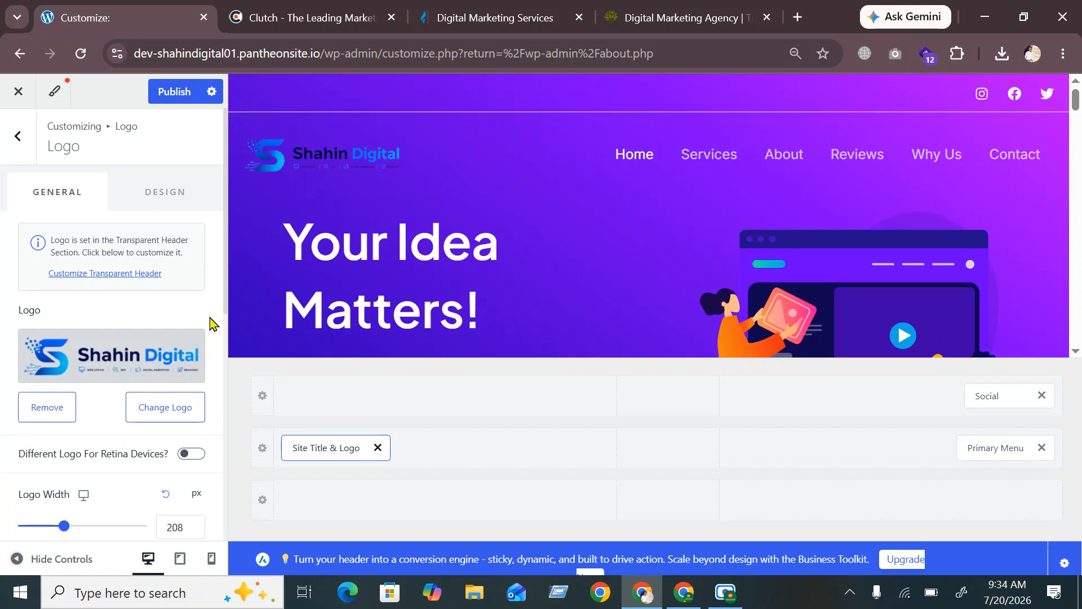
scroll(98, 389, down, 4)
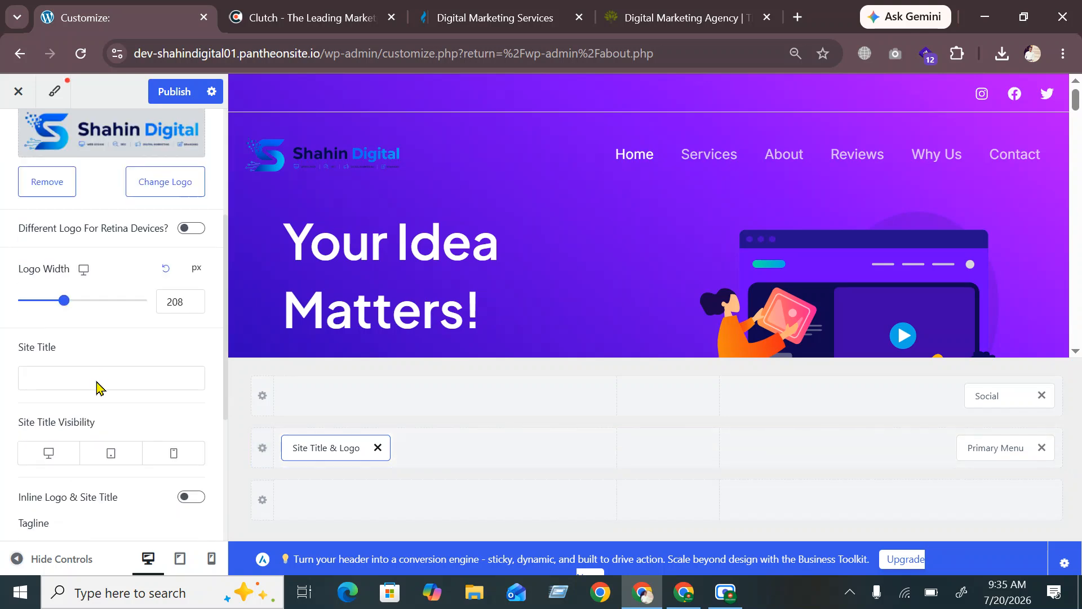
click(94, 382)
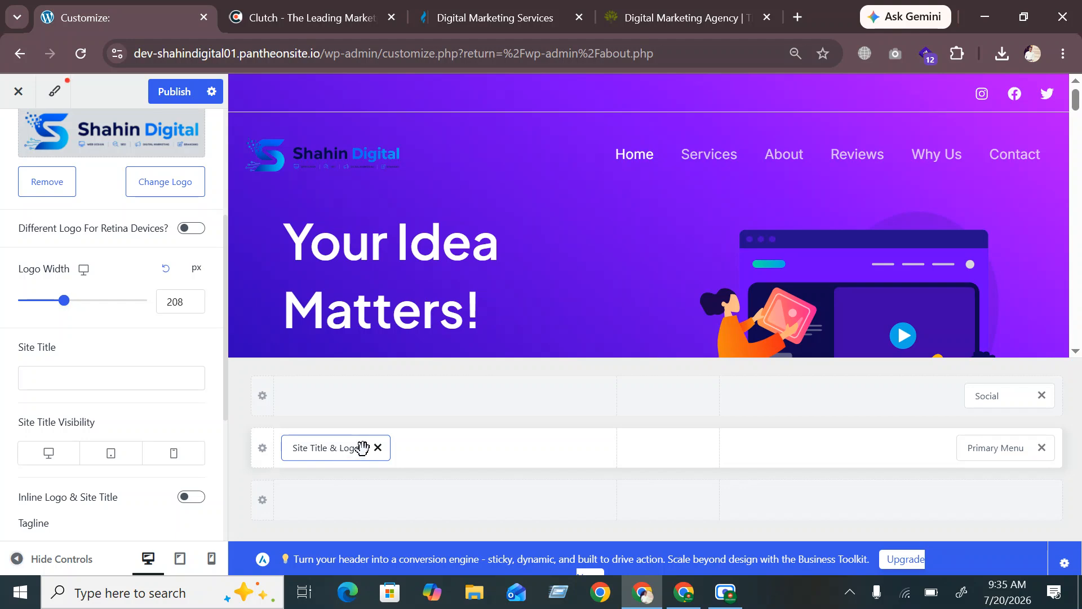
scroll(73, 418, down, 4)
scroll(72, 415, up, 5)
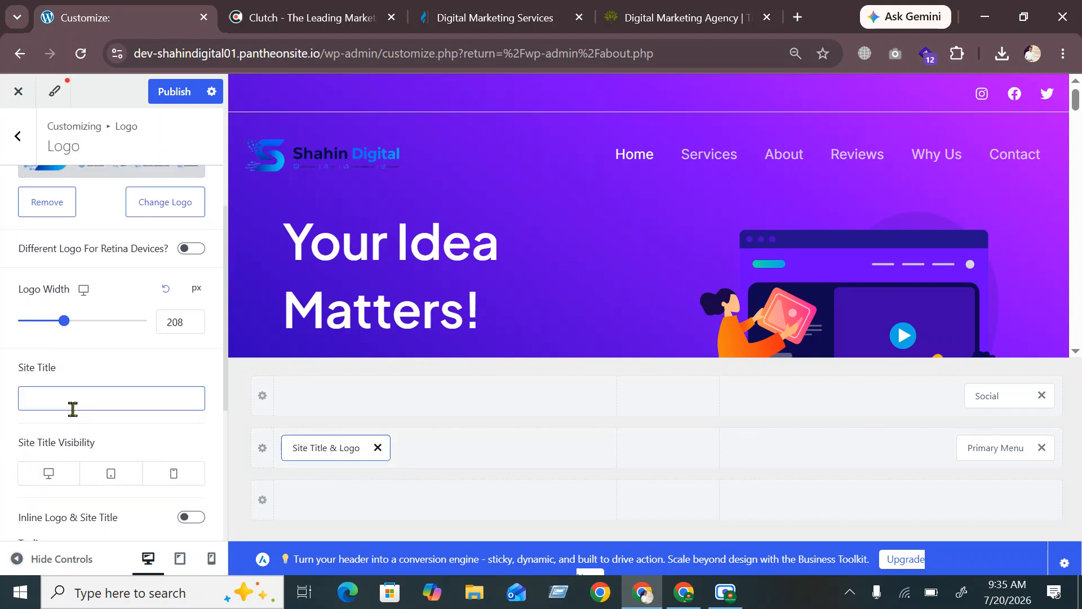
scroll(72, 409, down, 5)
scroll(74, 416, up, 6)
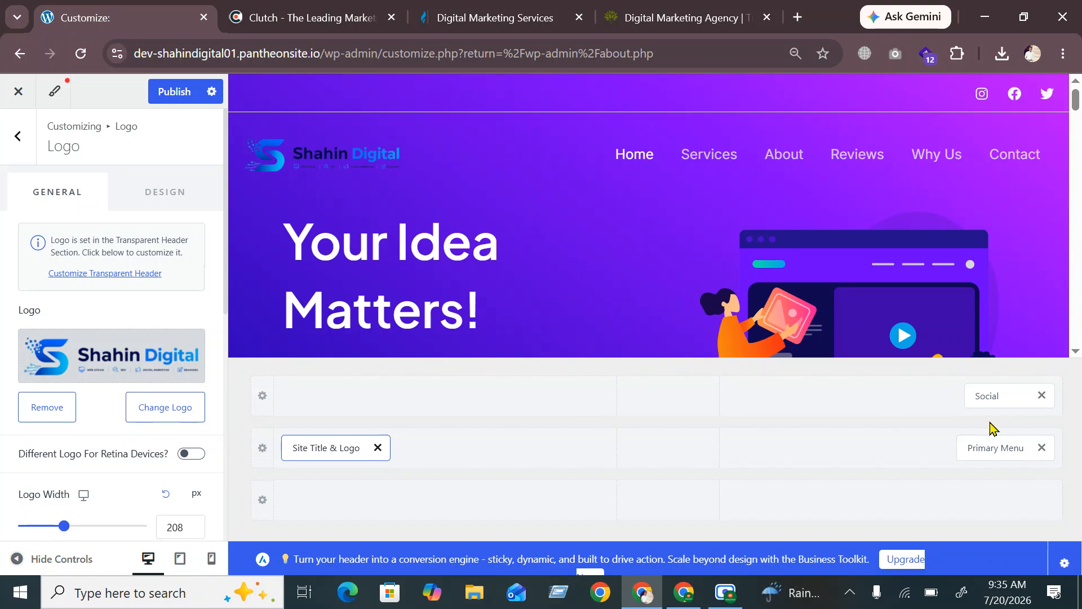
click(992, 448)
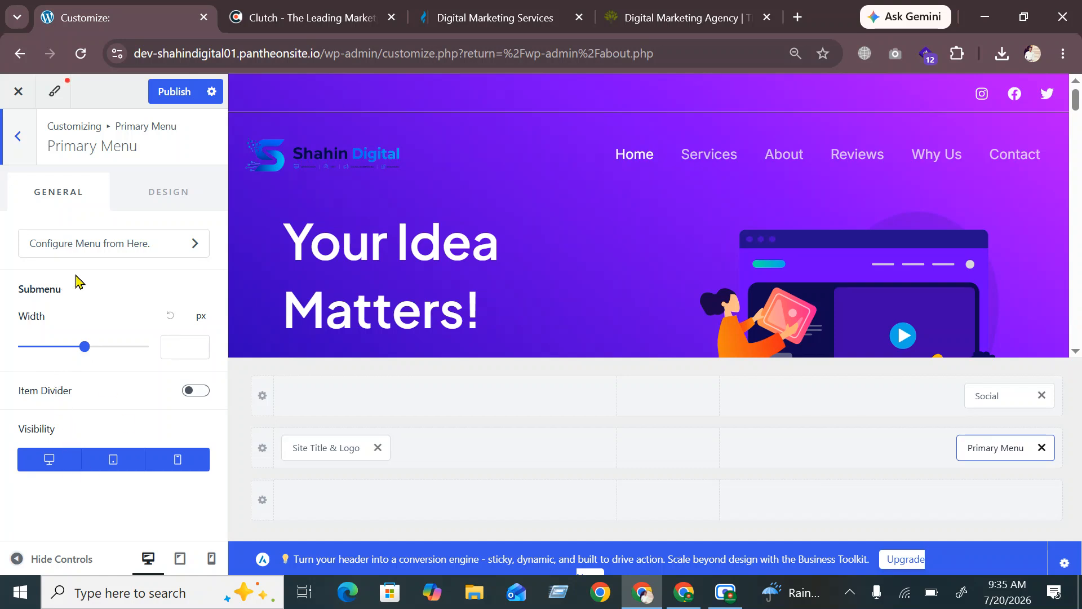
Review the Primary Menu's Menu Color, Font and Spacing design options, then publish the header changes
click(165, 209)
scroll(107, 366, down, 4)
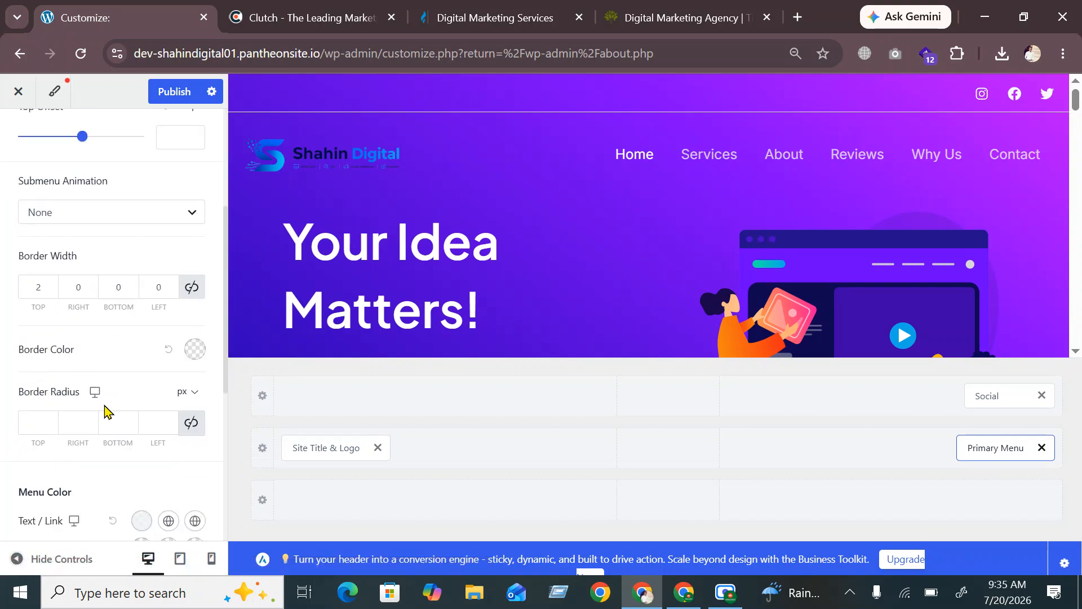
scroll(105, 412, down, 5)
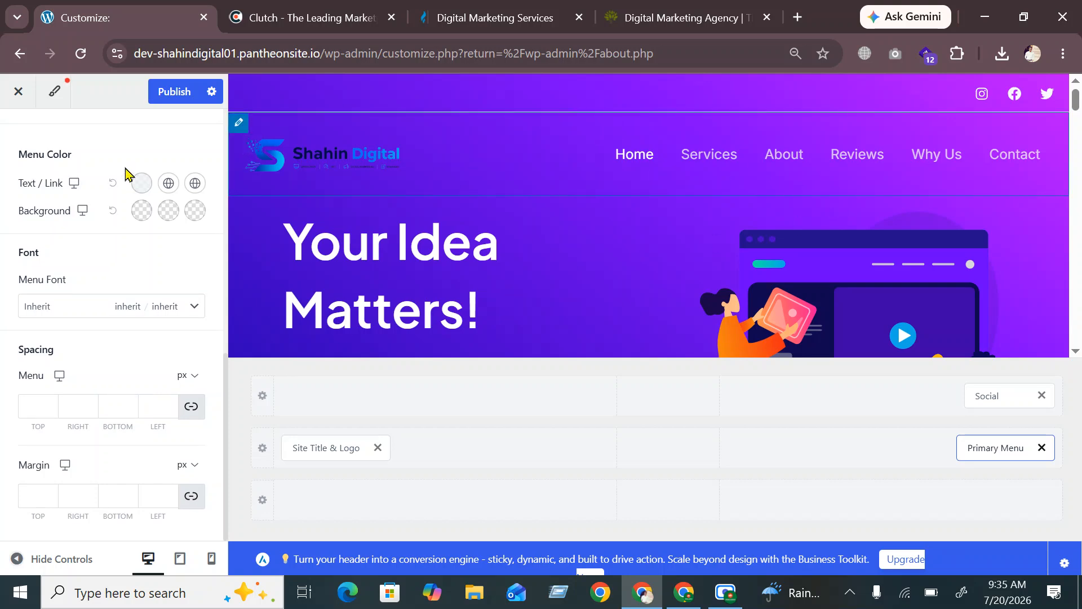
scroll(97, 248, up, 5)
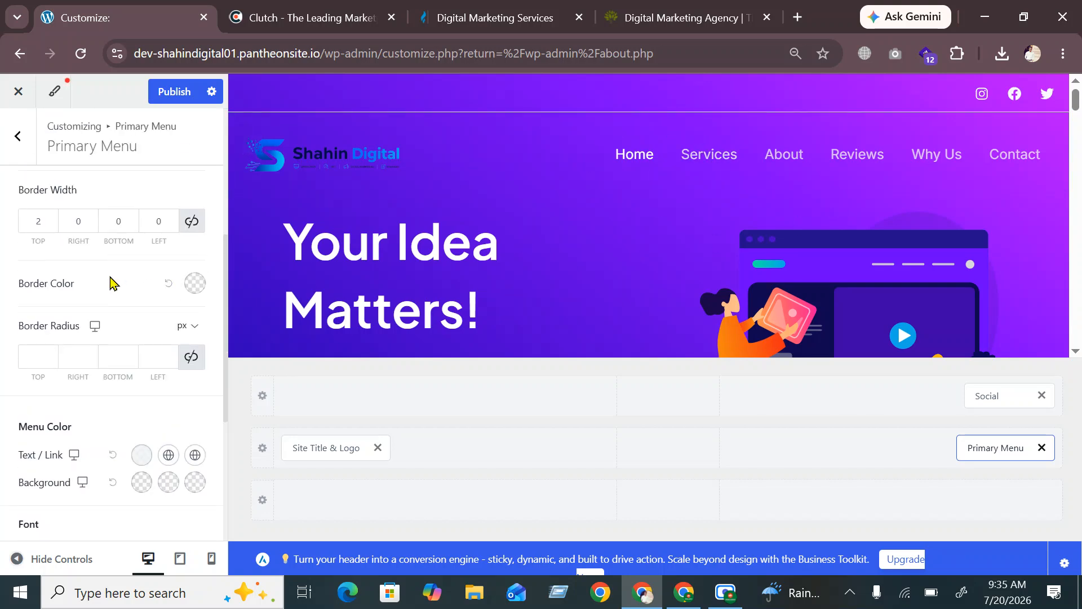
scroll(111, 281, down, 5)
scroll(101, 336, up, 5)
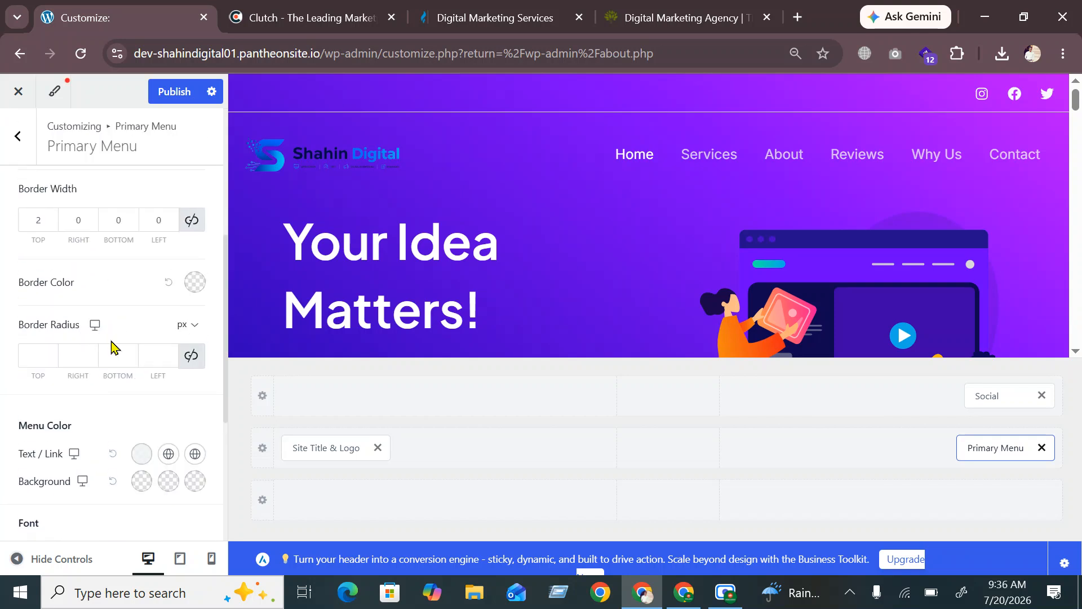
scroll(122, 271, up, 4)
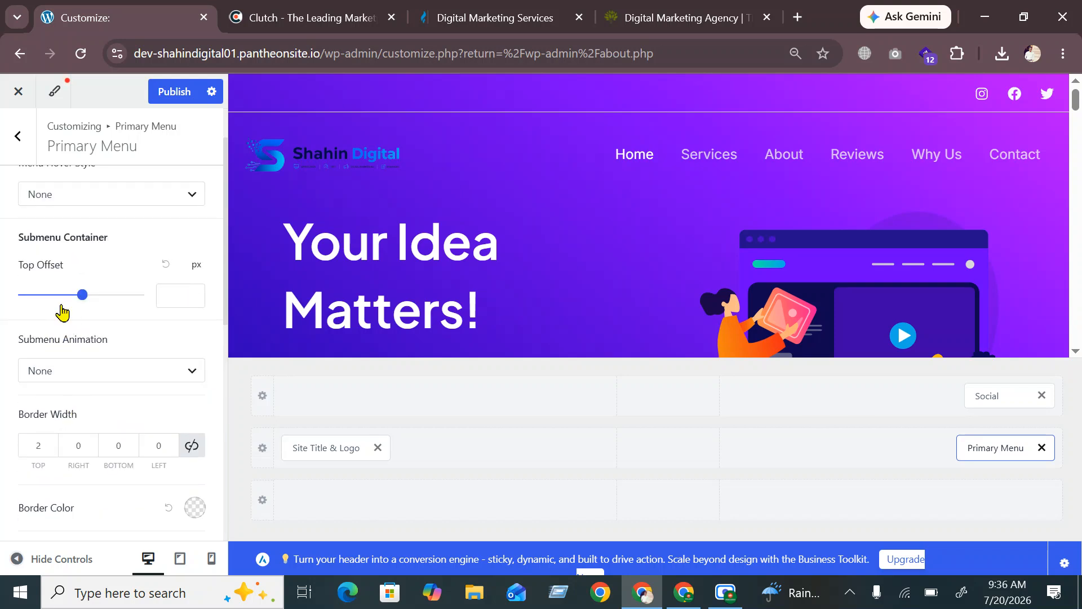
scroll(90, 389, up, 2)
scroll(106, 289, down, 8)
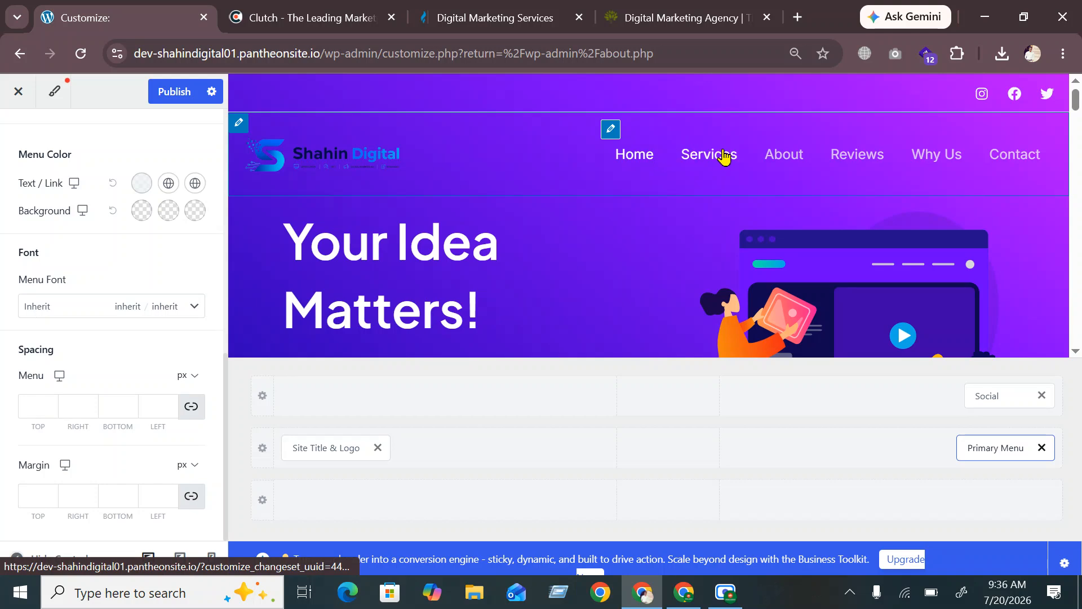
click(167, 99)
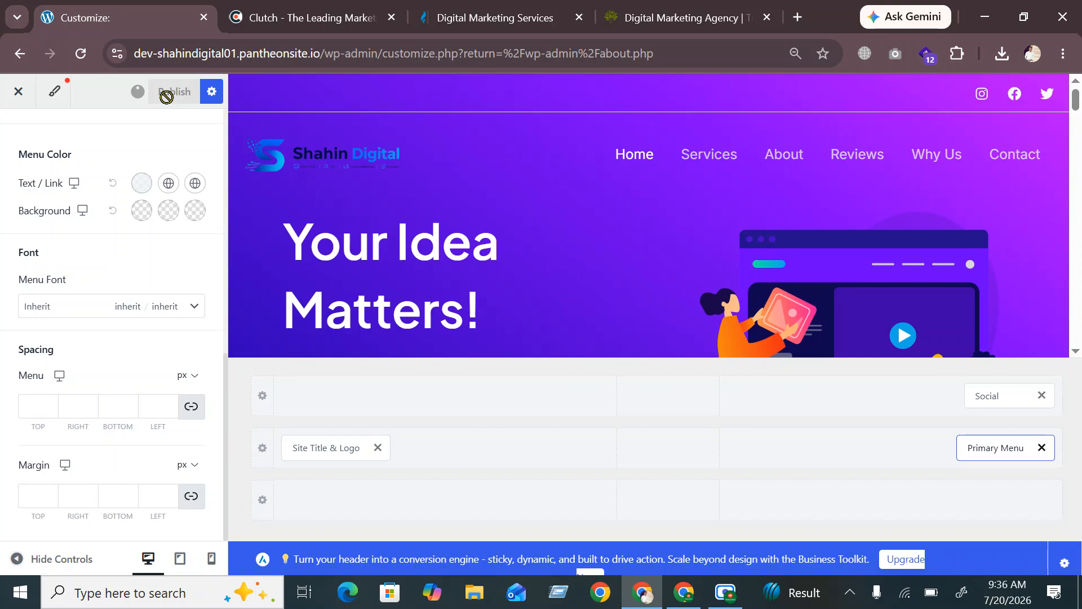
Go back to the Customizer root and open the Primary menu under Menus
click(20, 101)
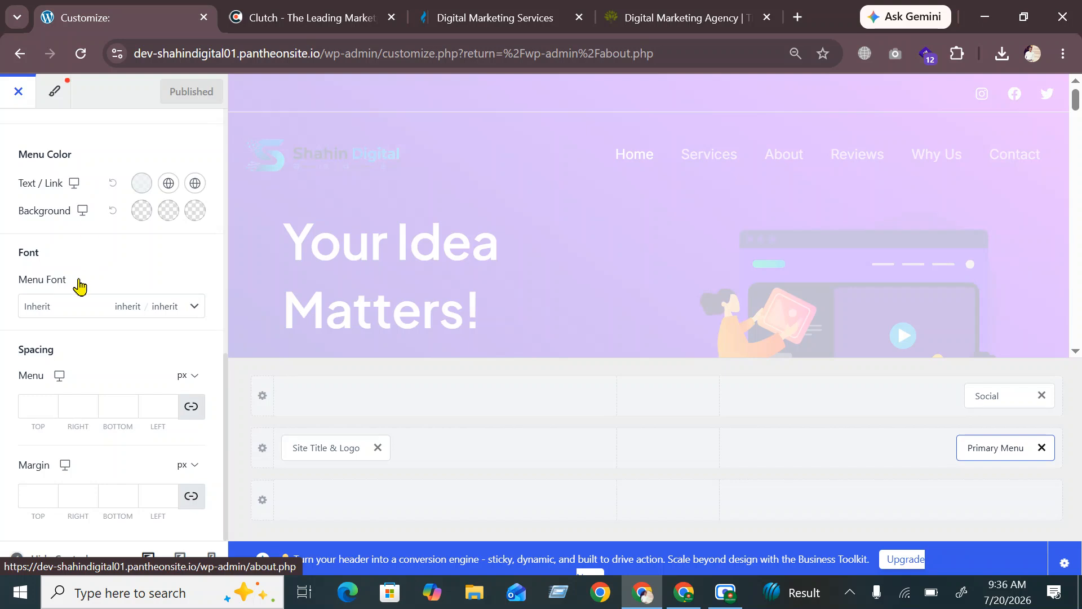
scroll(75, 285, up, 10)
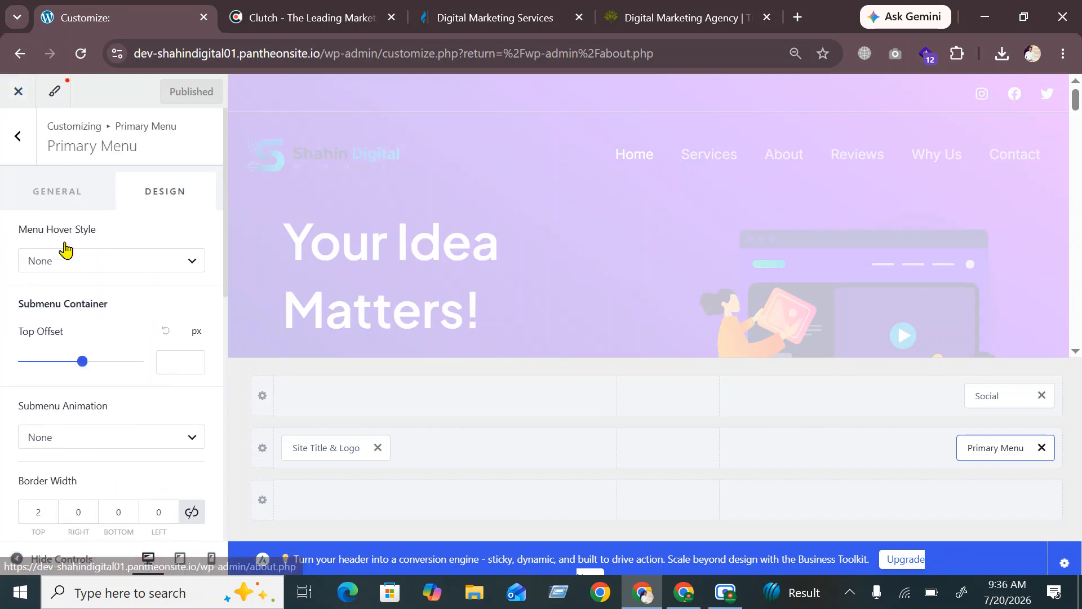
click(22, 138)
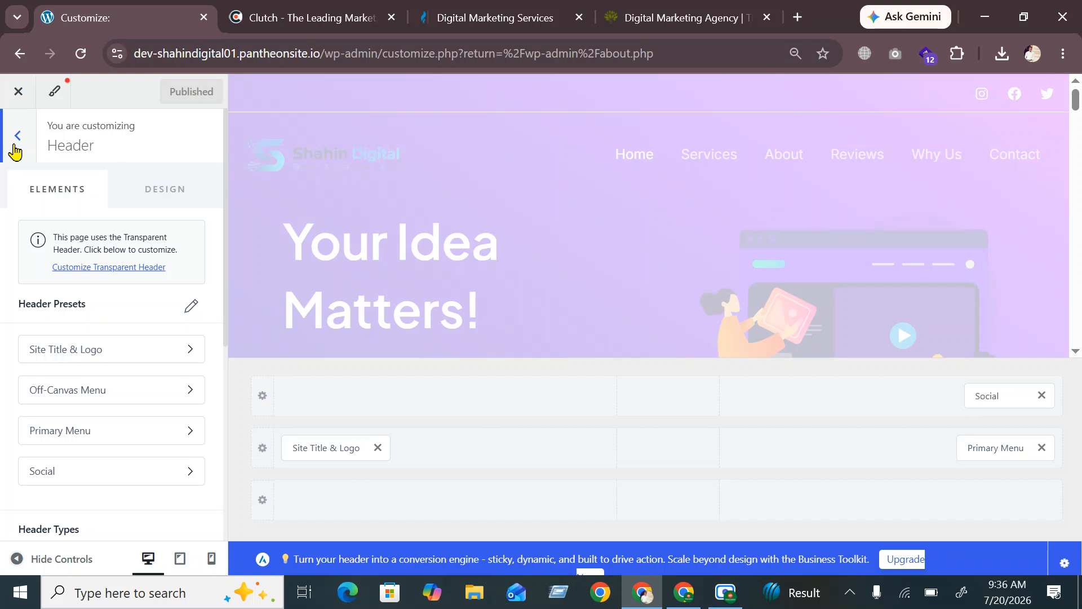
click(15, 146)
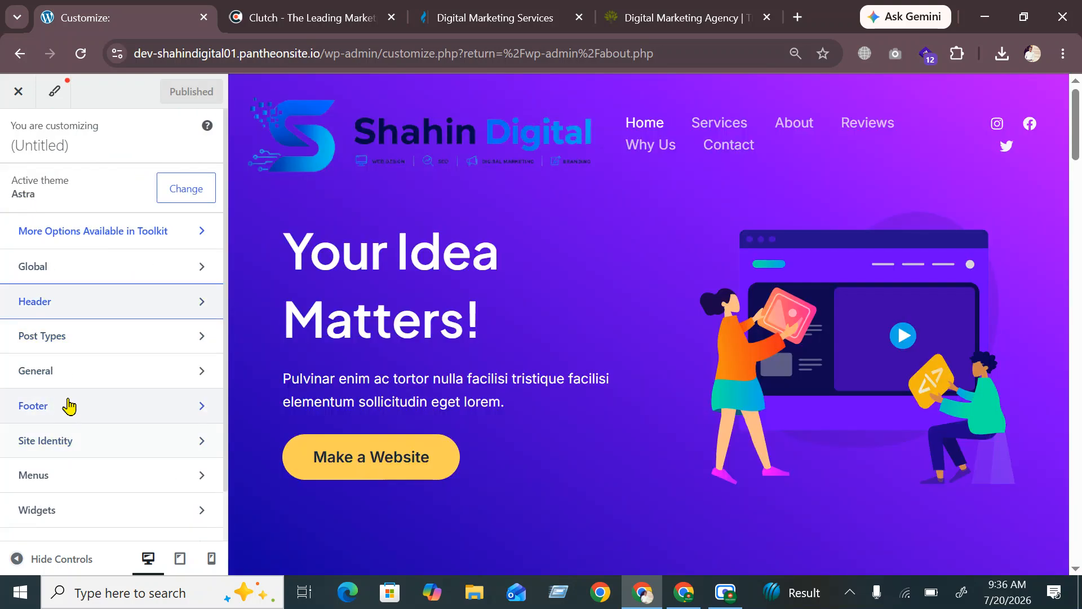
click(54, 478)
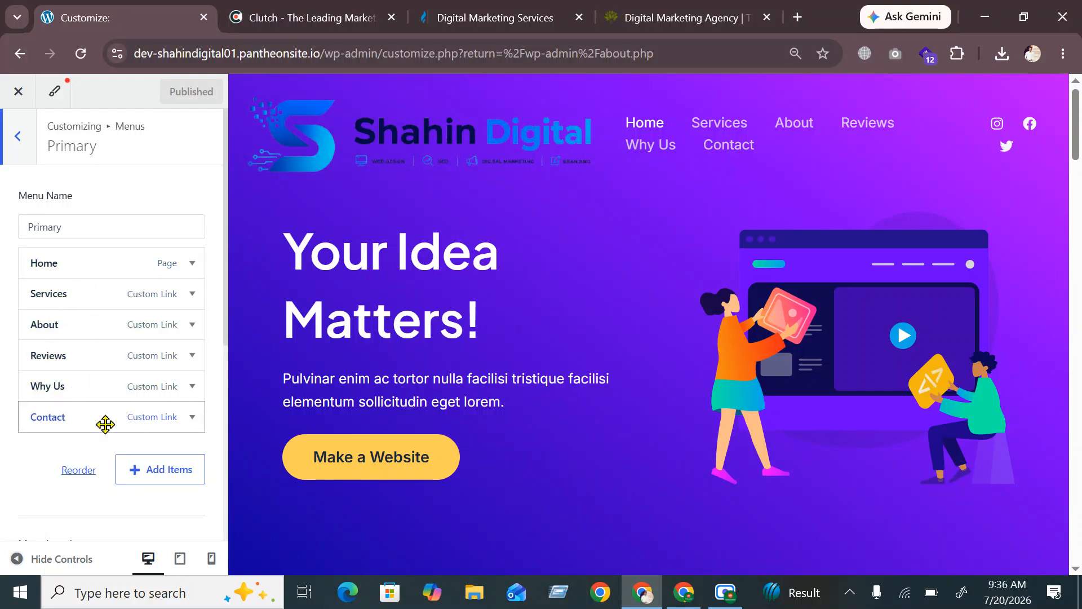
Remove the Why Us item from the Primary menu
click(68, 387)
scroll(77, 411, down, 5)
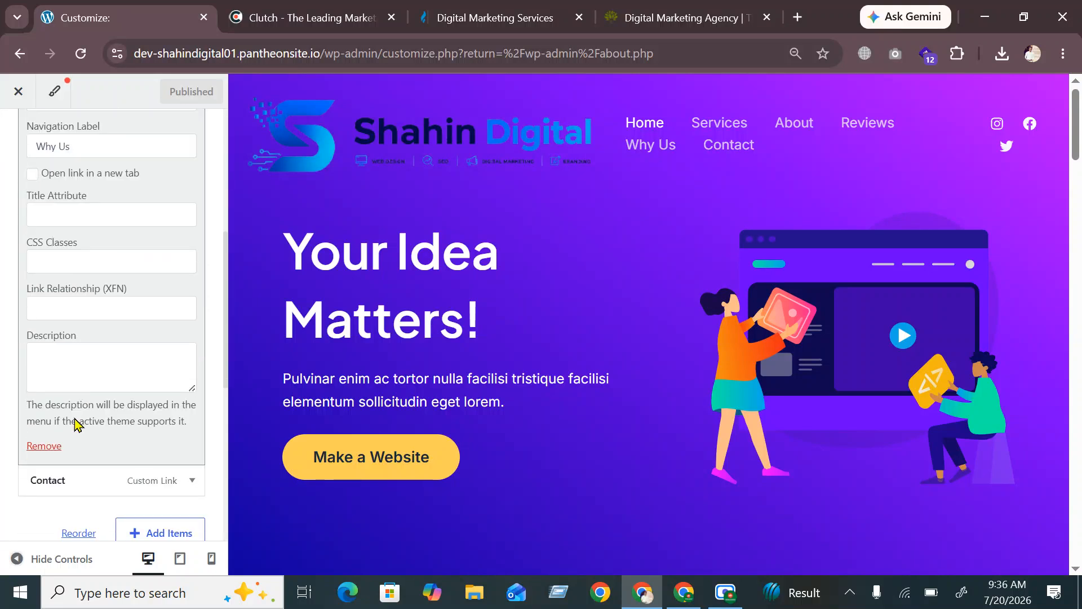
click(32, 446)
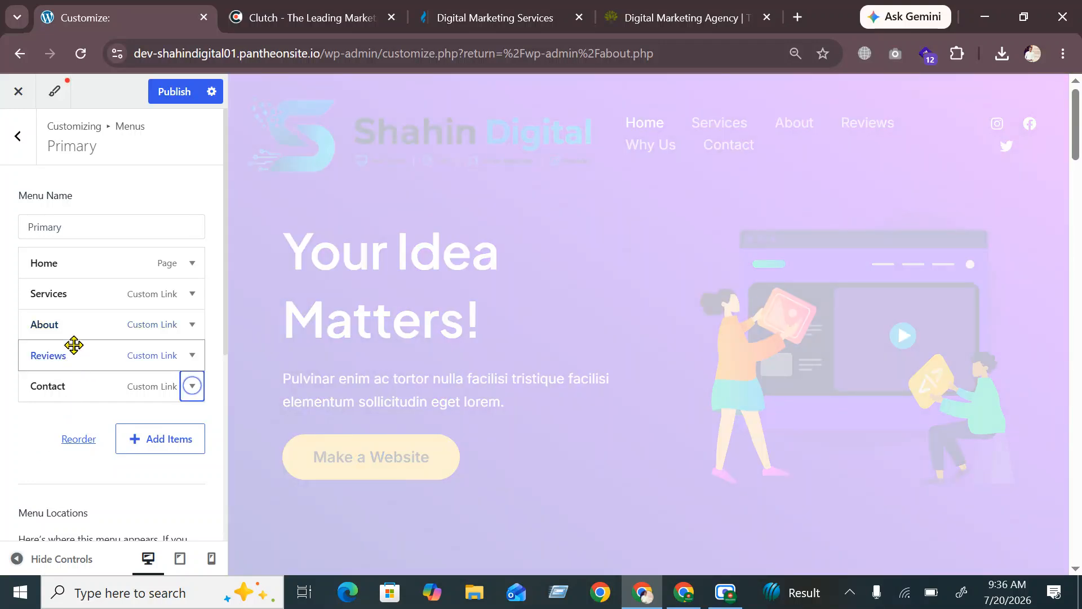
Move About to the end, after Contact, and bring up the Add Items panel
drag(70, 324, 48, 383)
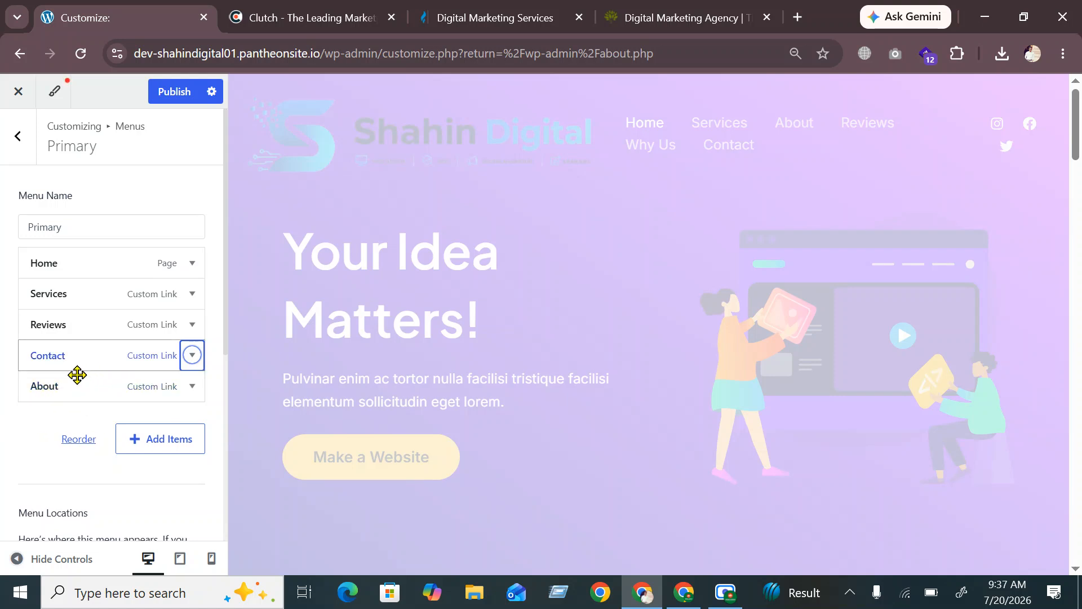
click(31, 430)
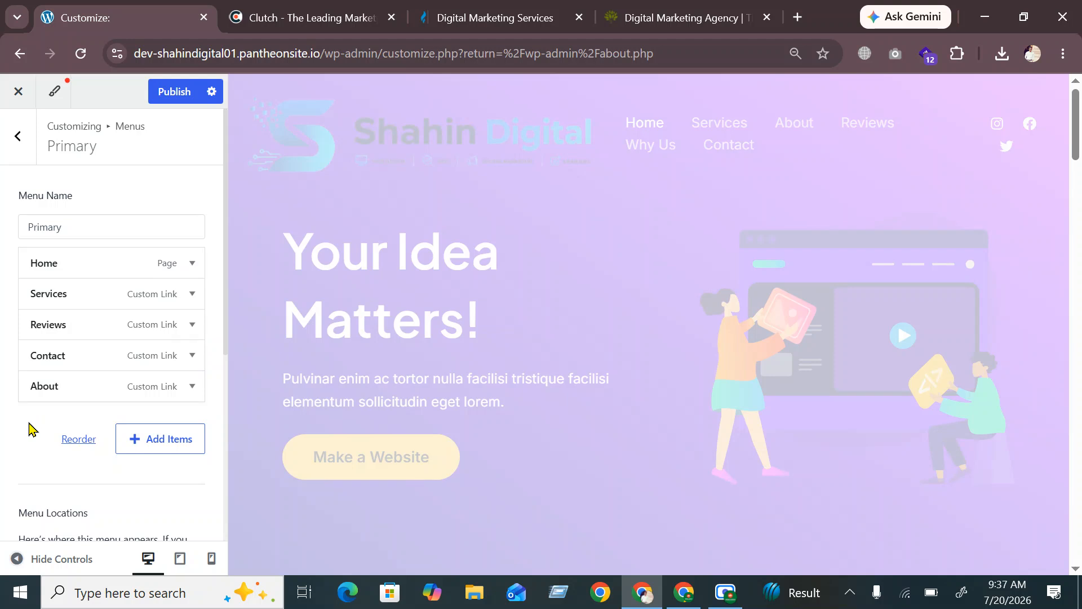
click(152, 448)
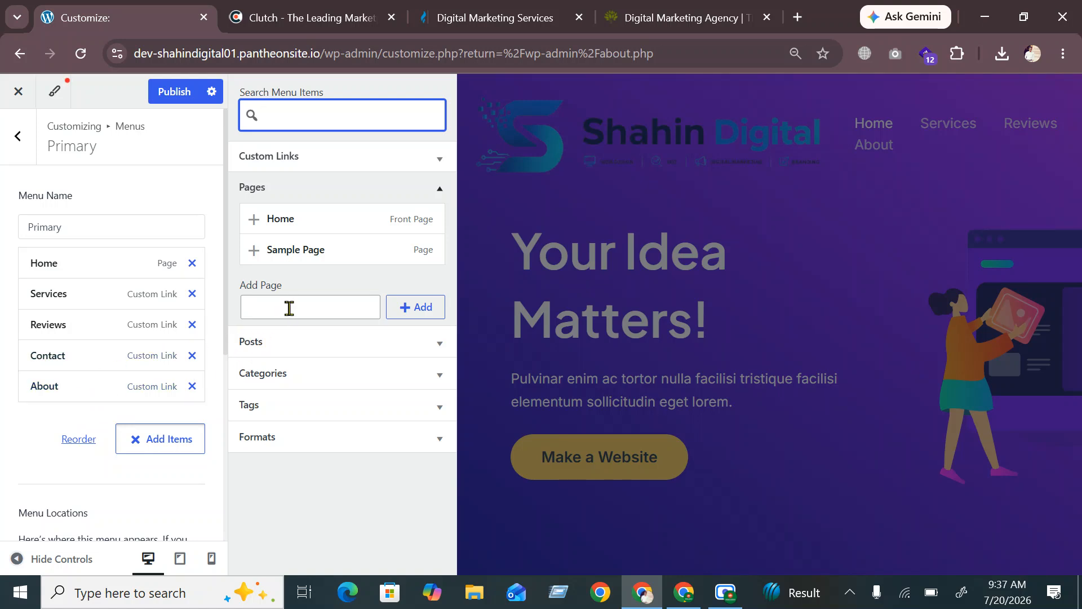
Create a new page named 'Portfolio' from the Pages list and add it to the menu
click(282, 189)
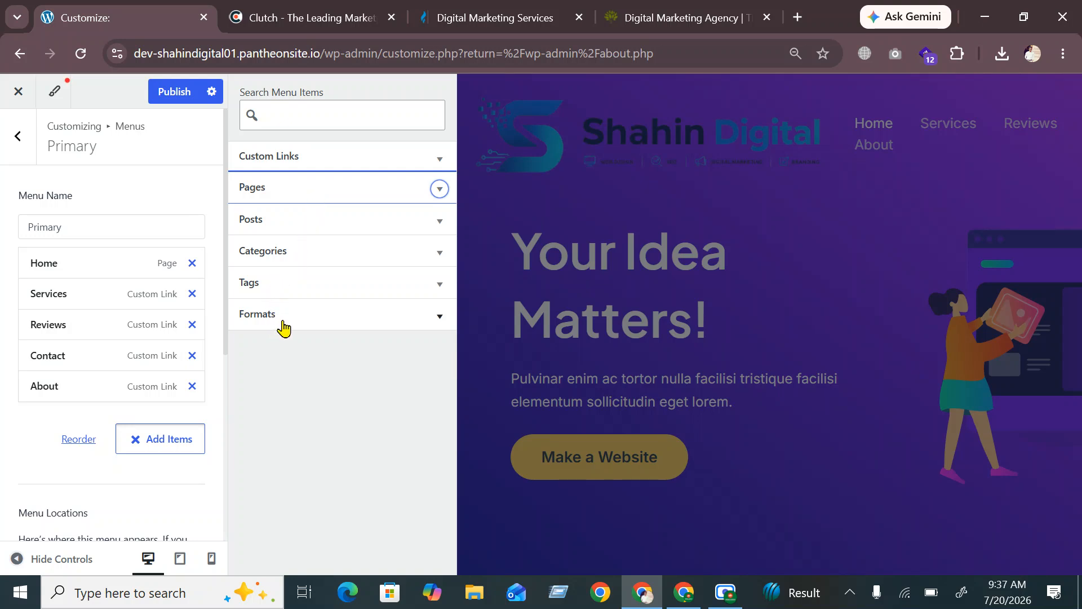
click(326, 194)
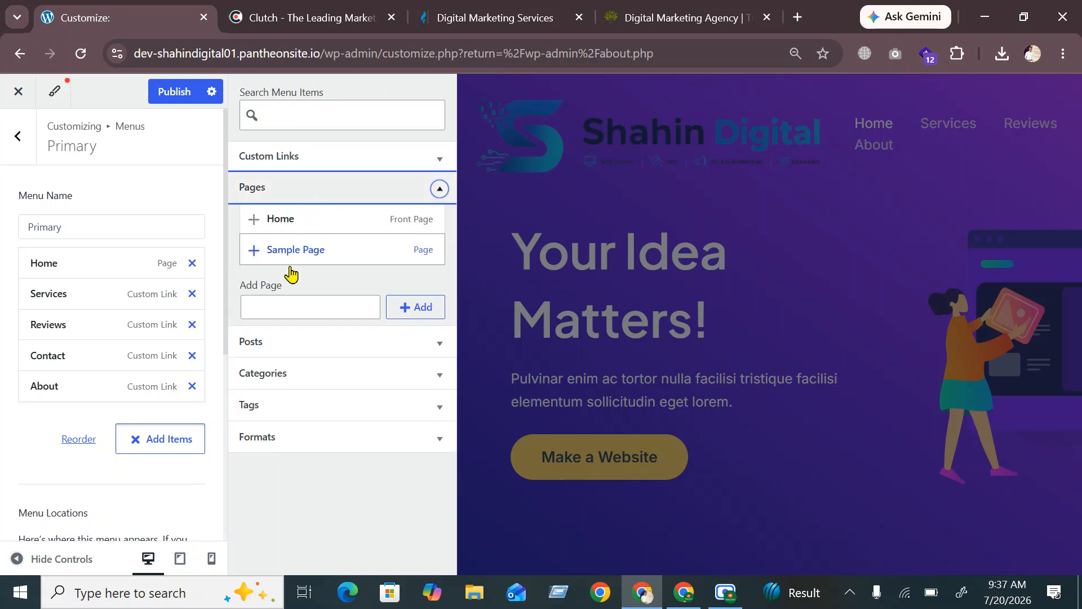
click(273, 299)
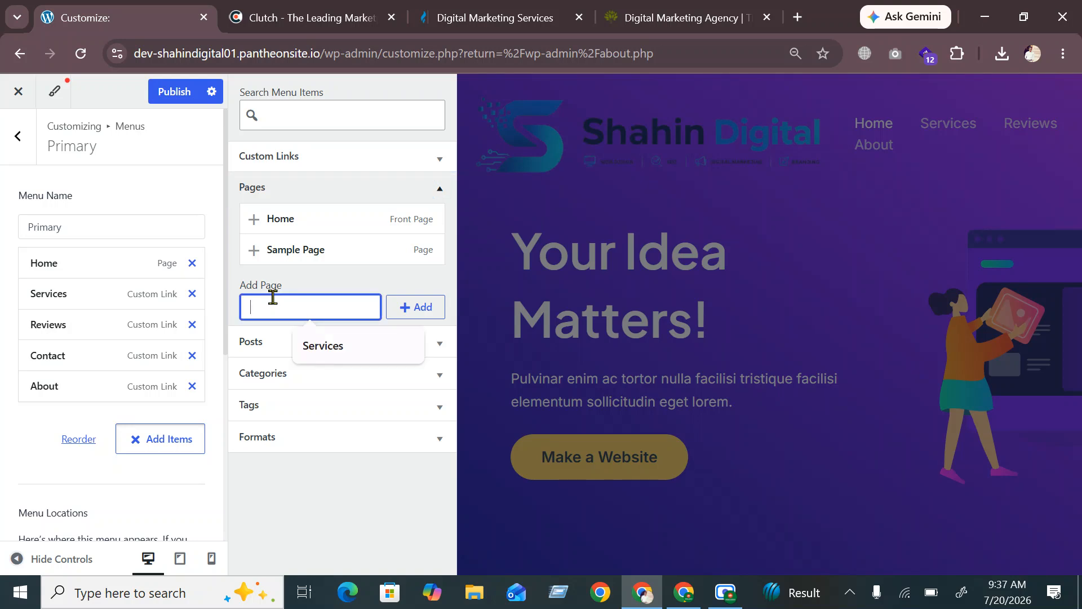
text(Po)
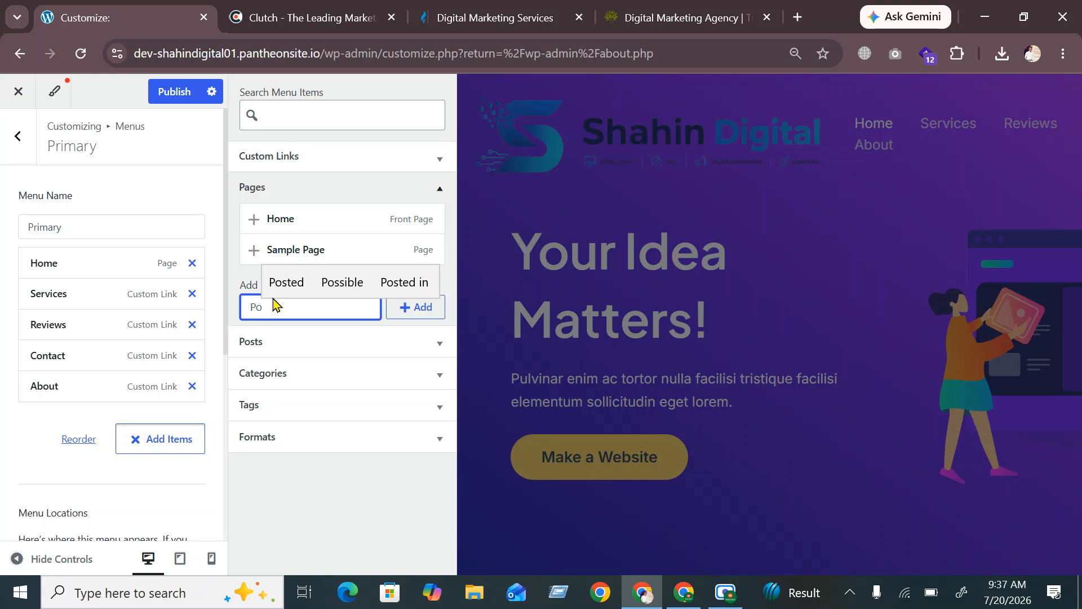
text(rtfoli)
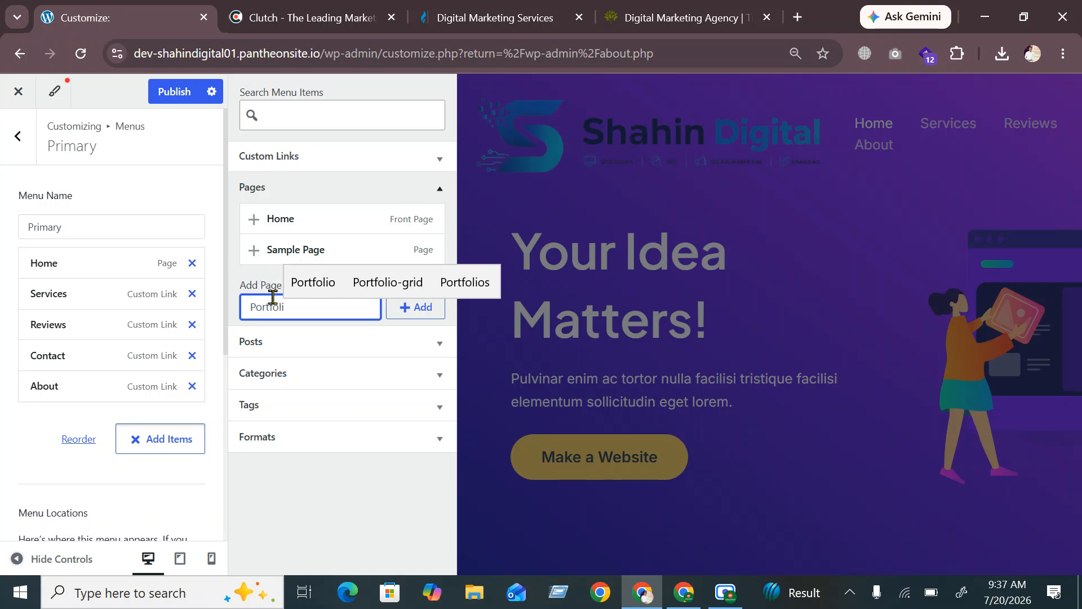
click(330, 282)
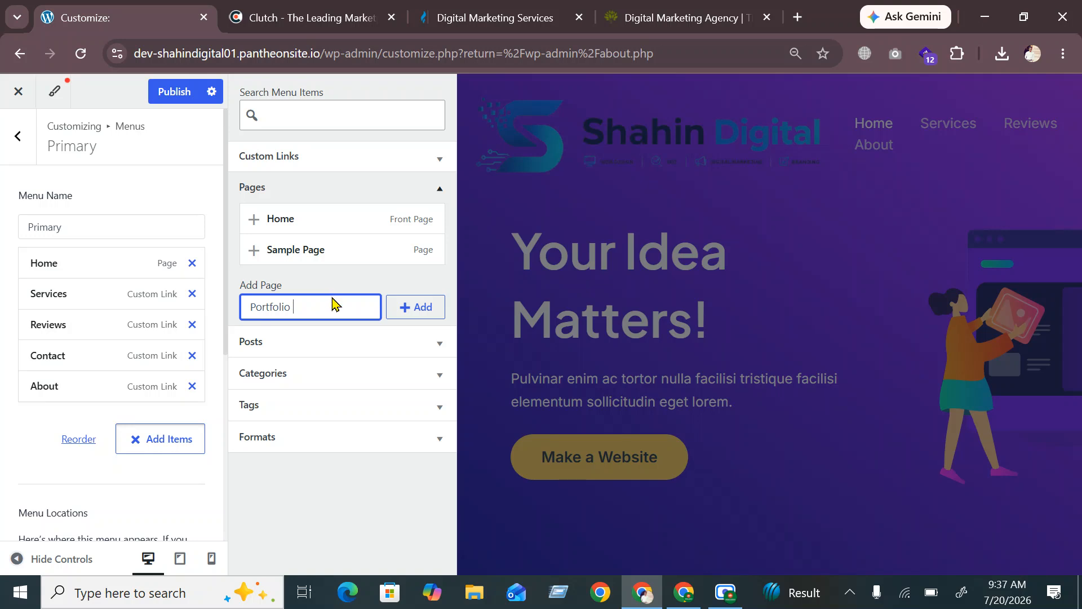
click(373, 315)
click(410, 312)
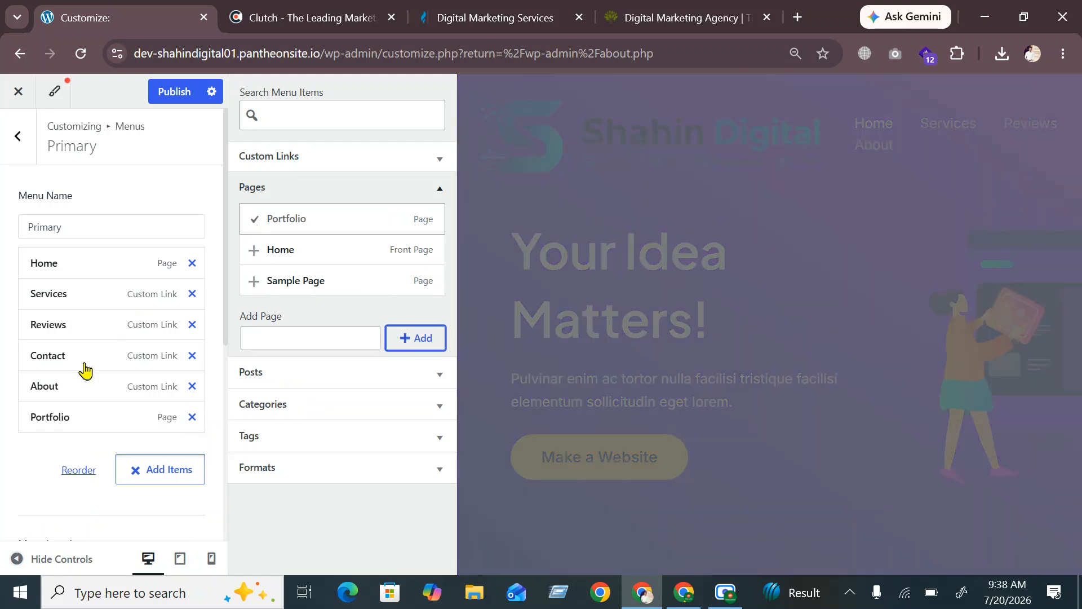
Drag Portfolio up so it sits right after Services
drag(62, 425, 53, 321)
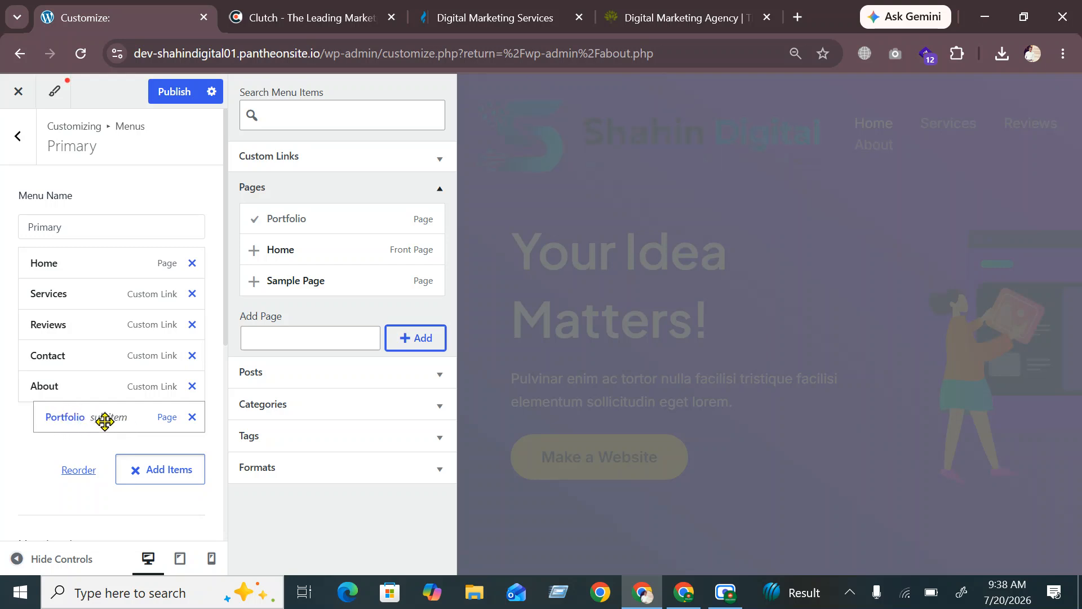
drag(106, 420, 87, 322)
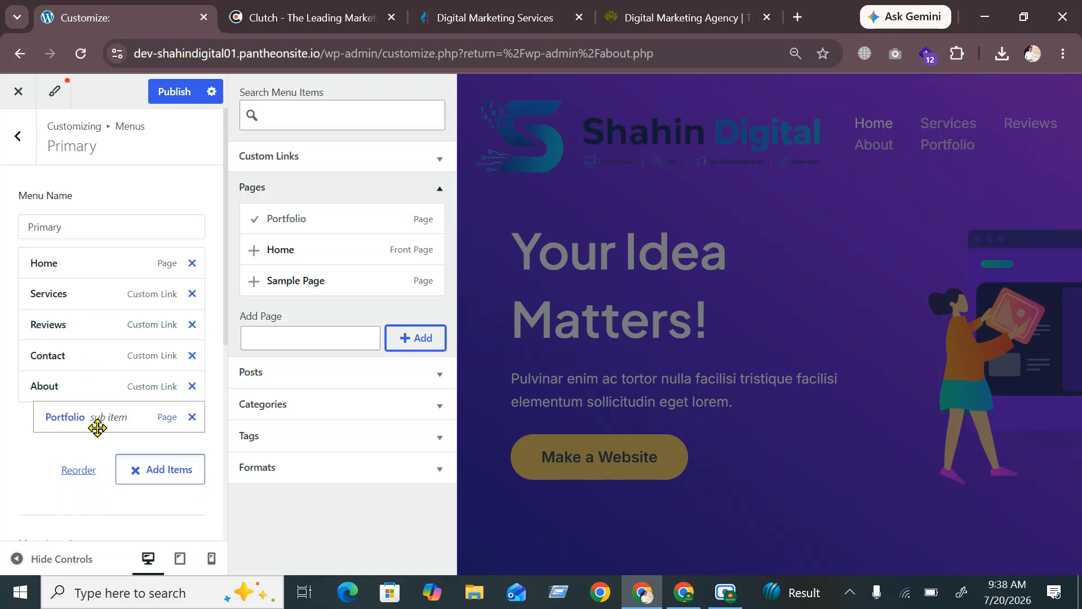
drag(68, 368, 63, 333)
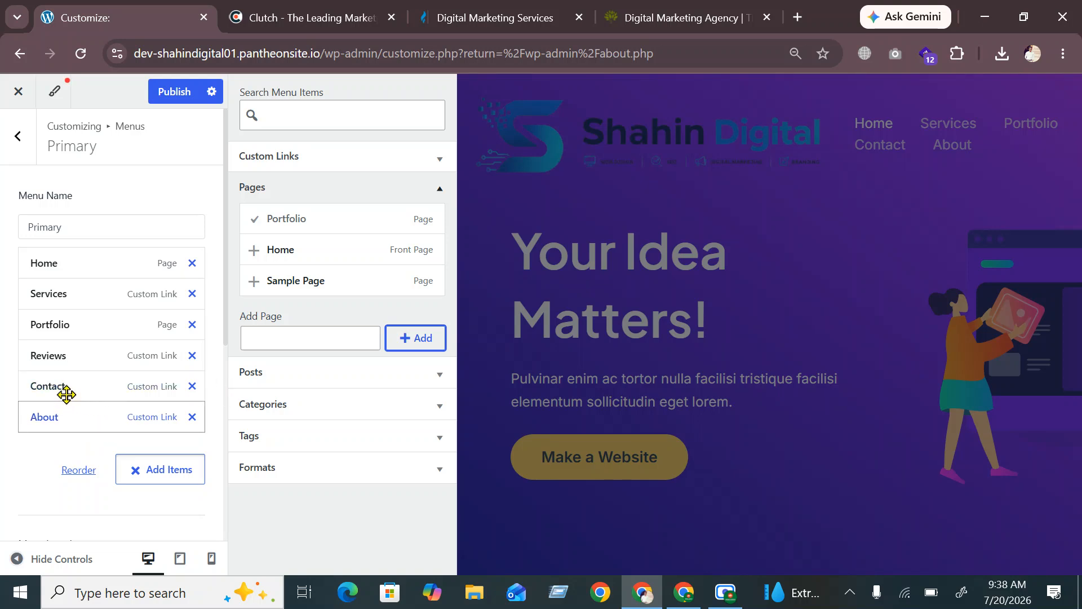
Place Contact above About as a top-level item and publish the menu
drag(66, 388, 176, 414)
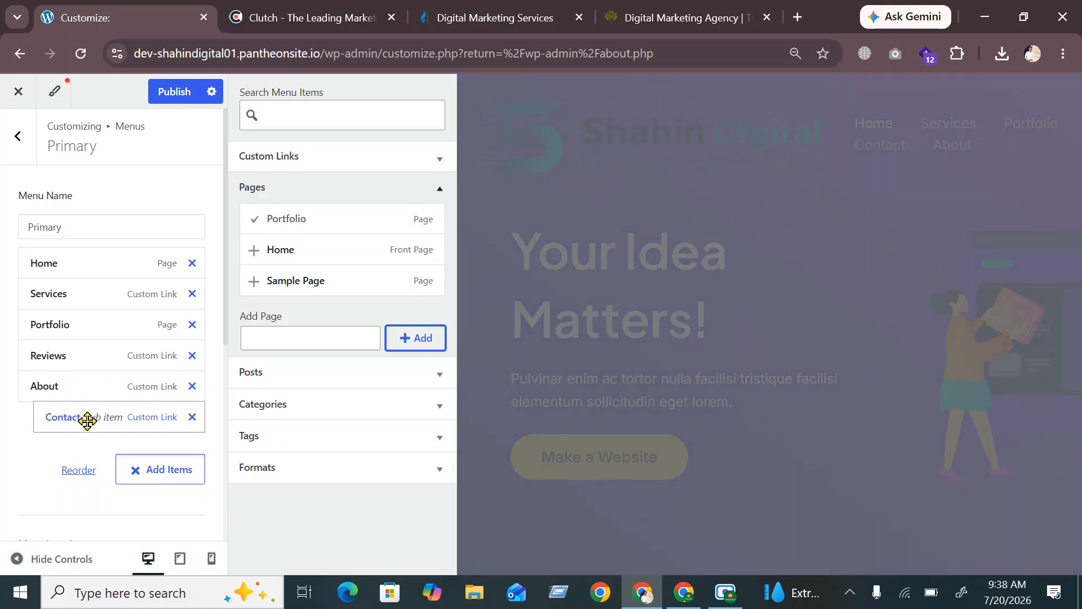
drag(87, 415, 111, 380)
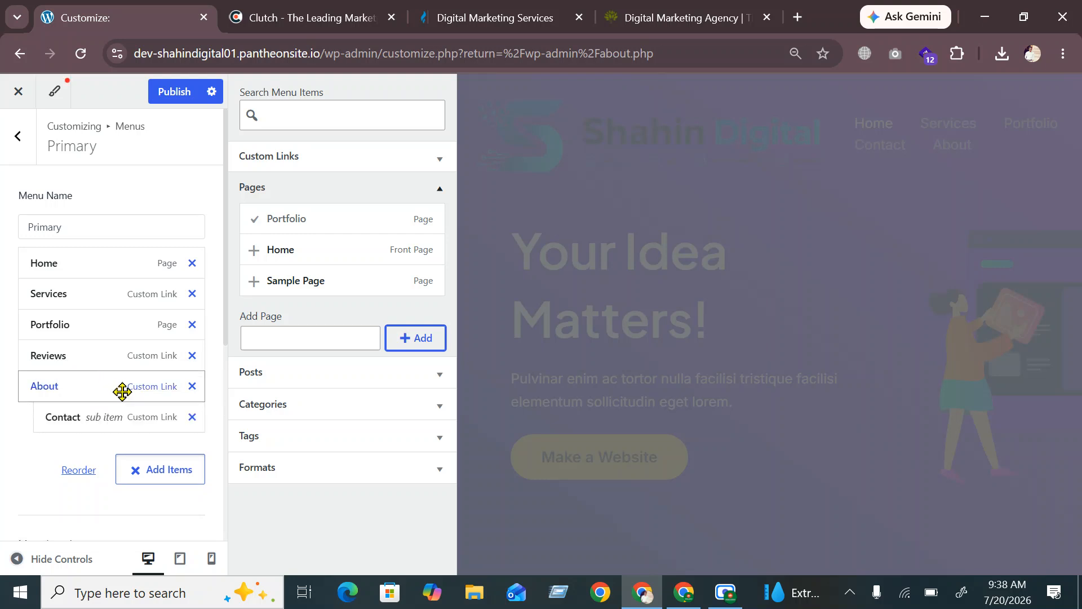
drag(107, 418, 92, 396)
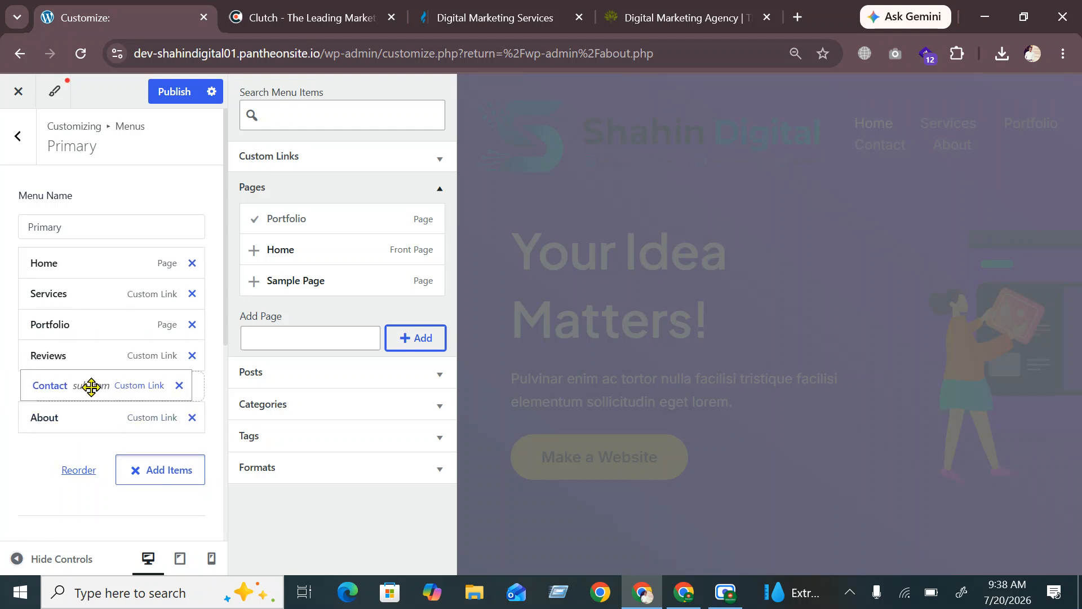
drag(82, 388, 42, 386)
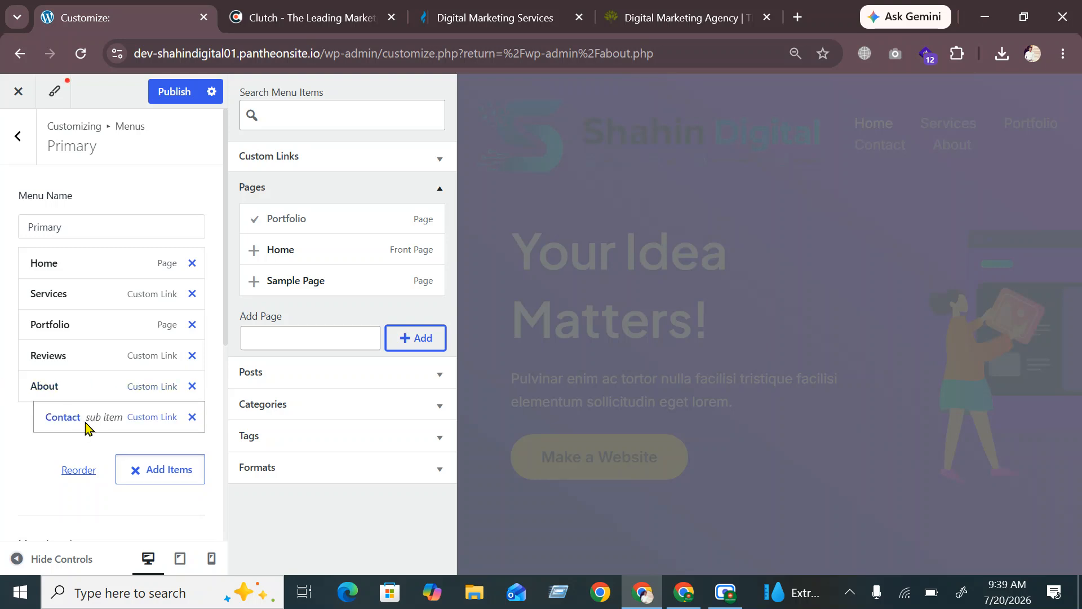
drag(84, 420, 42, 384)
drag(77, 421, 48, 389)
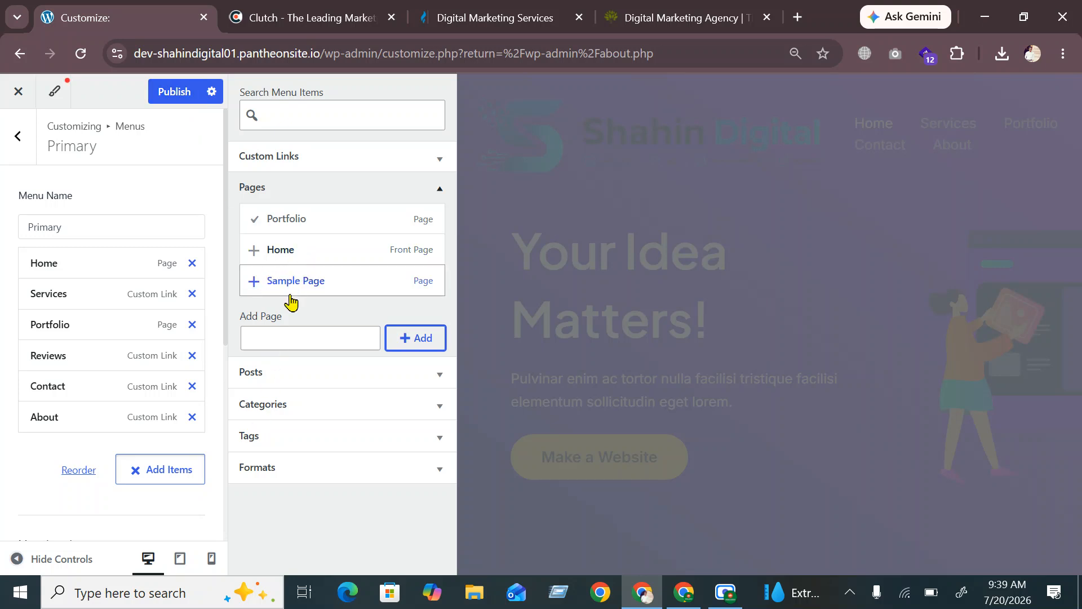
click(175, 94)
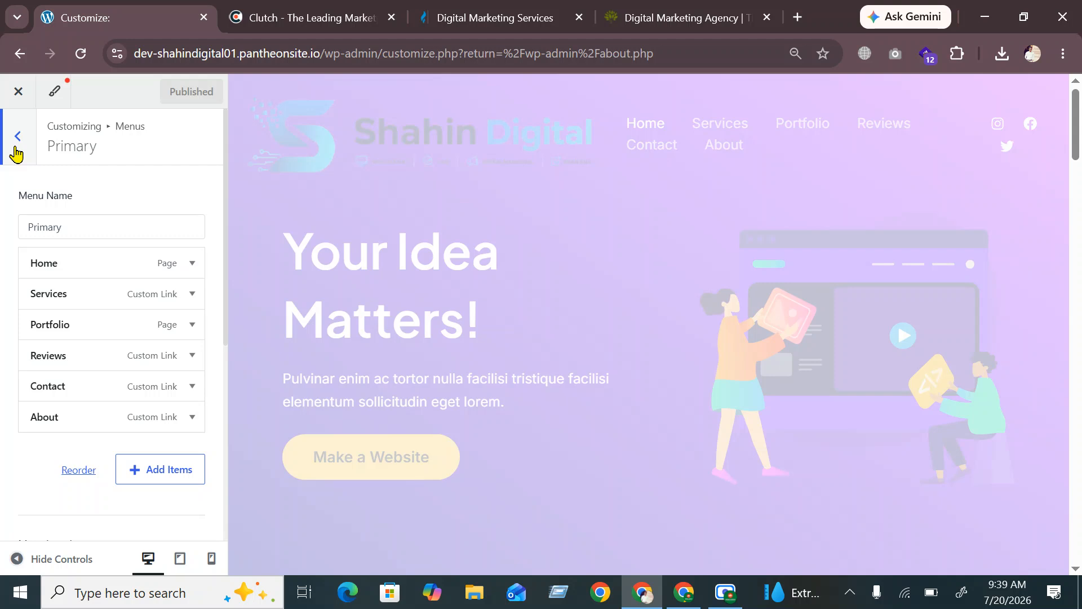
Back out to the Customizer root, glance at the reference site tab, and reopen Header settings
click(16, 147)
click(16, 148)
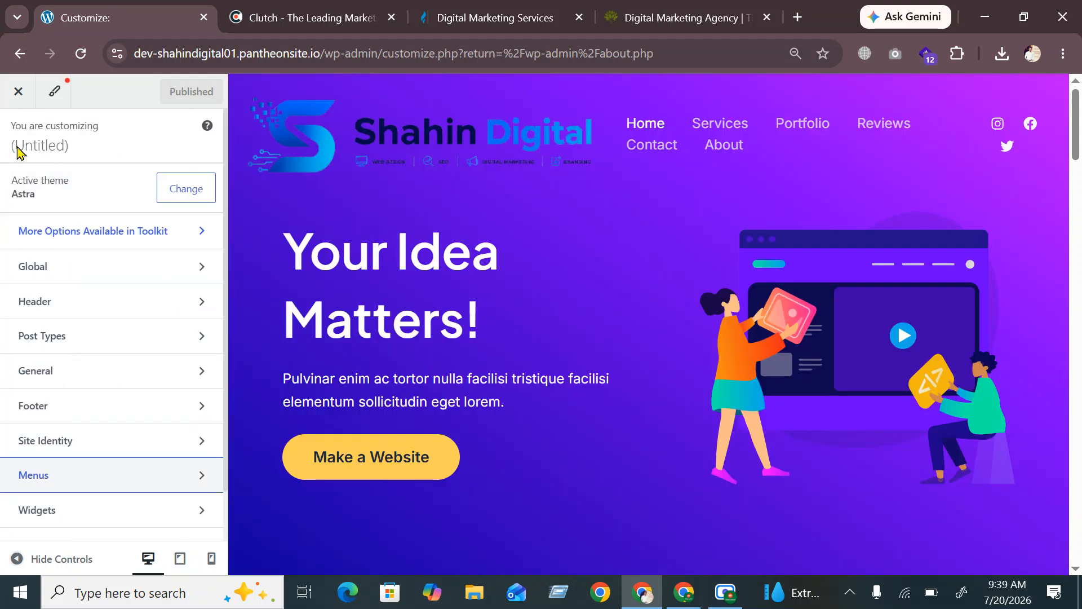
click(488, 10)
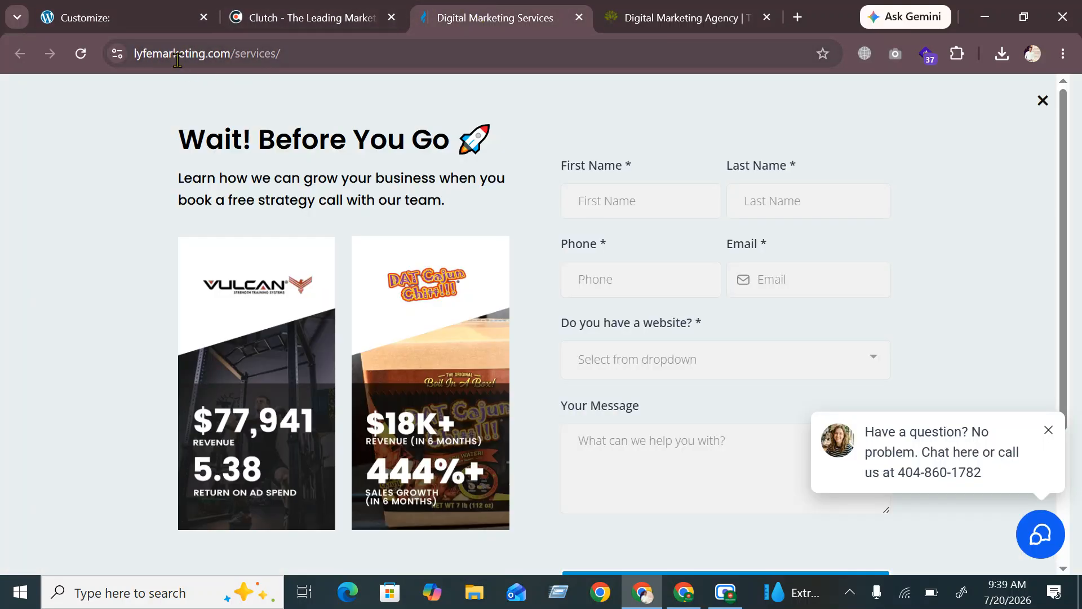
click(105, 17)
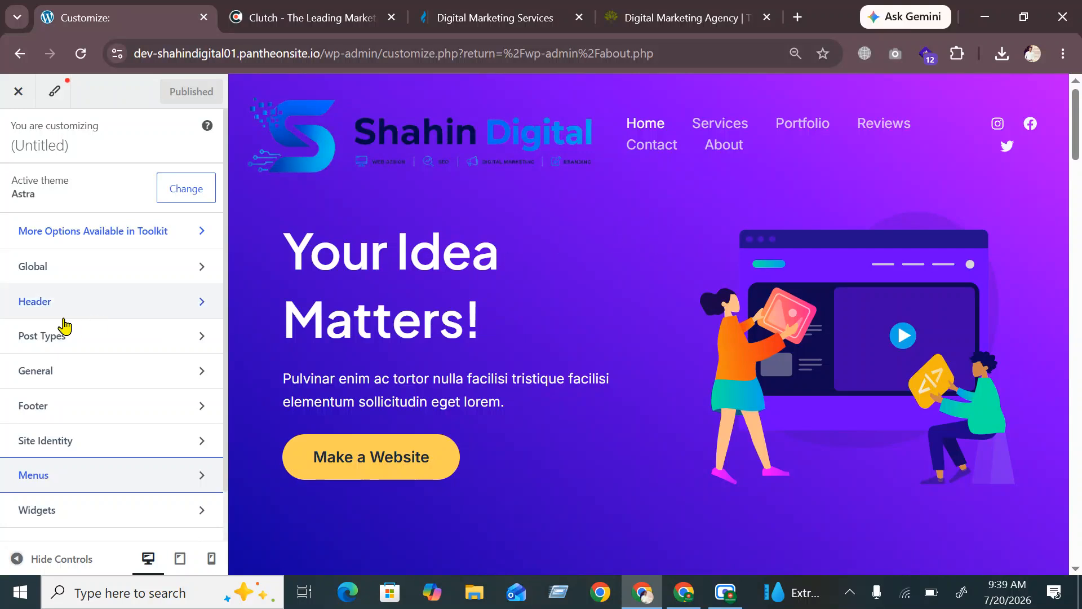
click(90, 307)
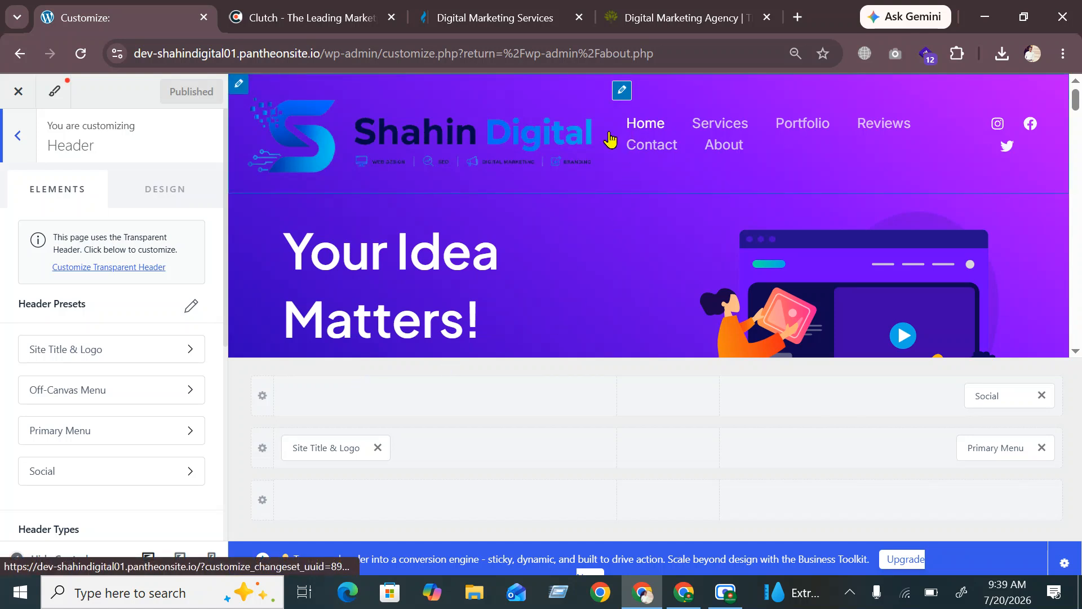
Load the live site in a new browser tab, then go back to the Customizer
drag(324, 53, 120, 67)
key(ctrl+c)
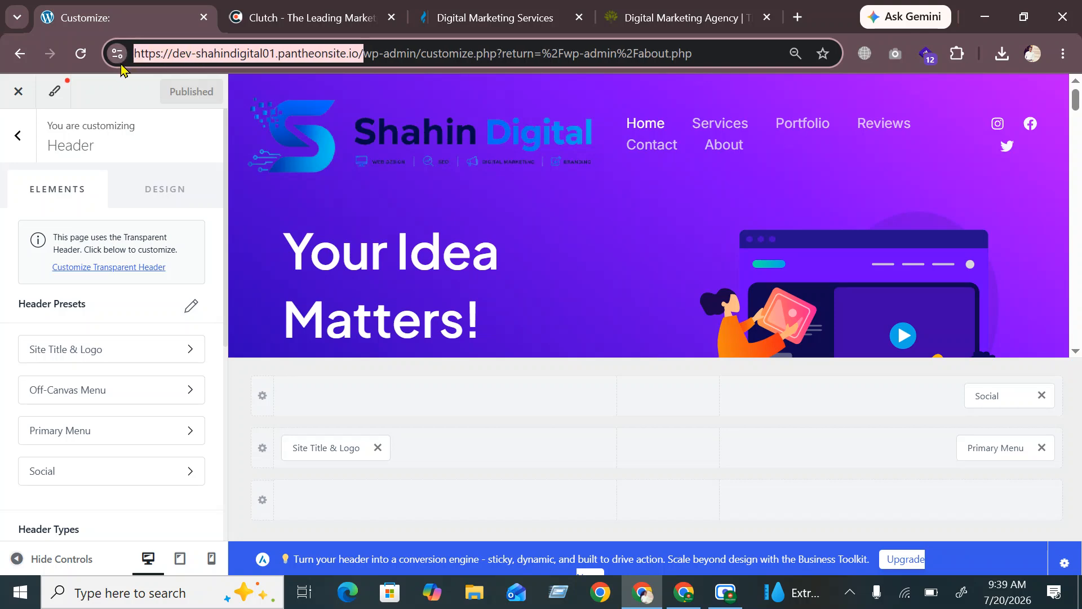
click(797, 17)
key(ctrl+v)
key(Return)
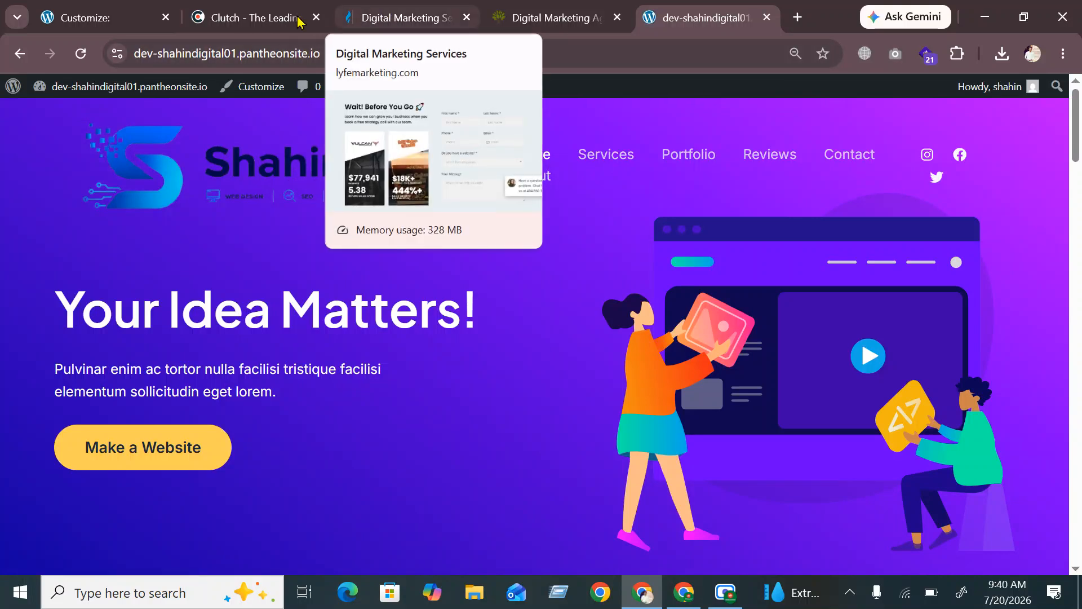
click(110, 14)
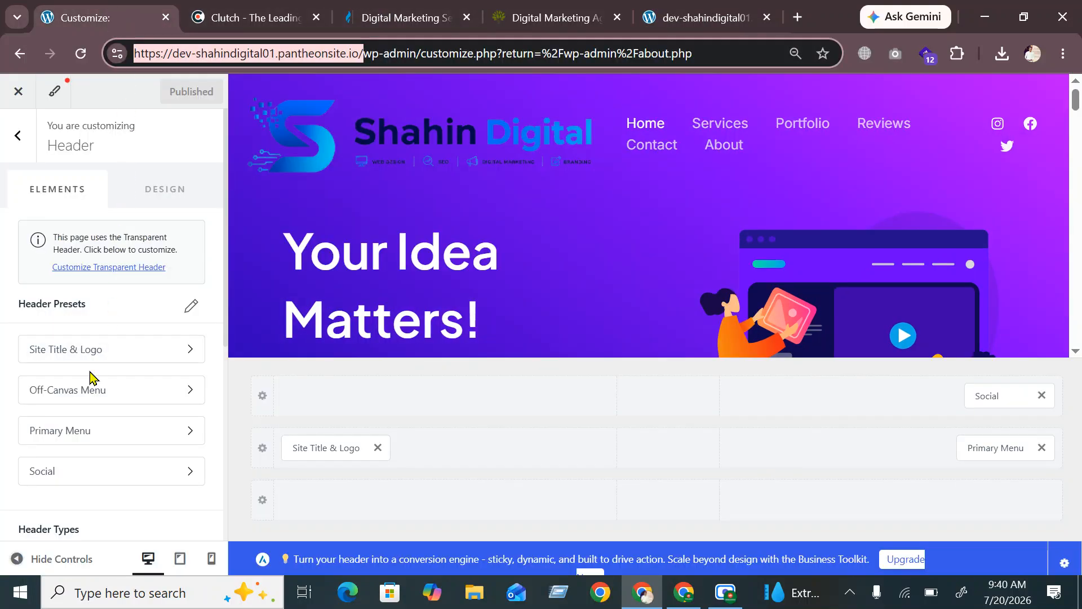
Shrink the header logo width to 104, publish, and reload the live site to check it
click(322, 449)
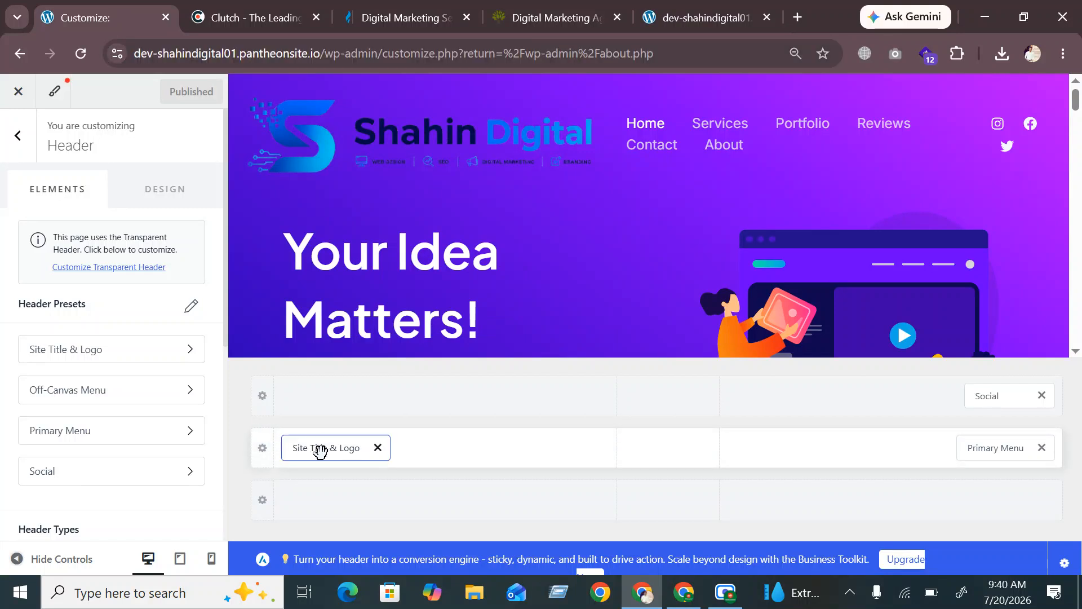
mouse_move(66, 527)
mouse_down()
mouse_move(45, 533)
mouse_move(62, 536)
mouse_up()
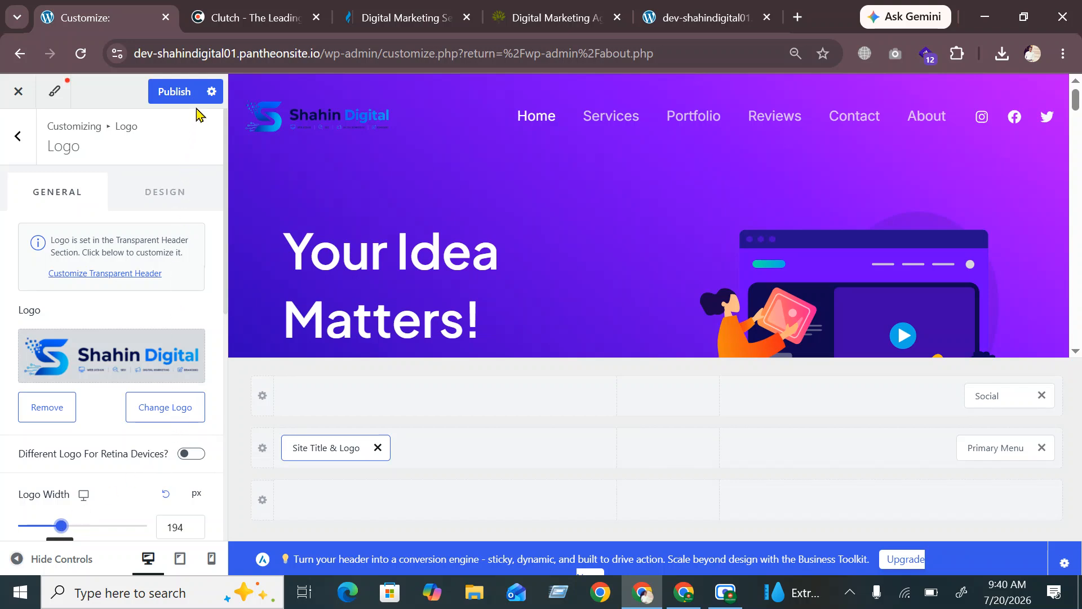
click(187, 85)
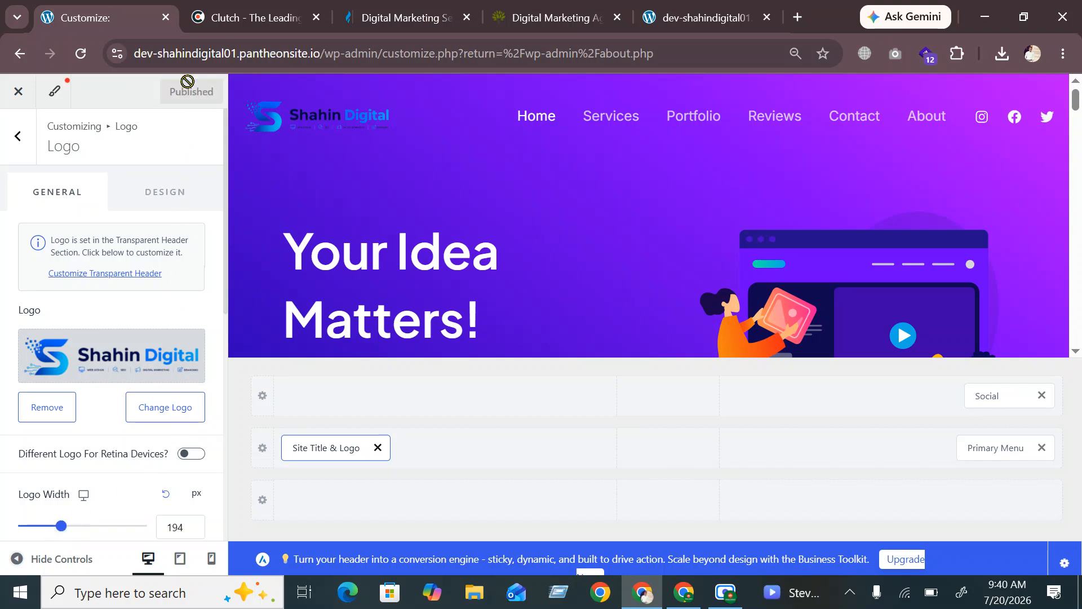
click(705, 18)
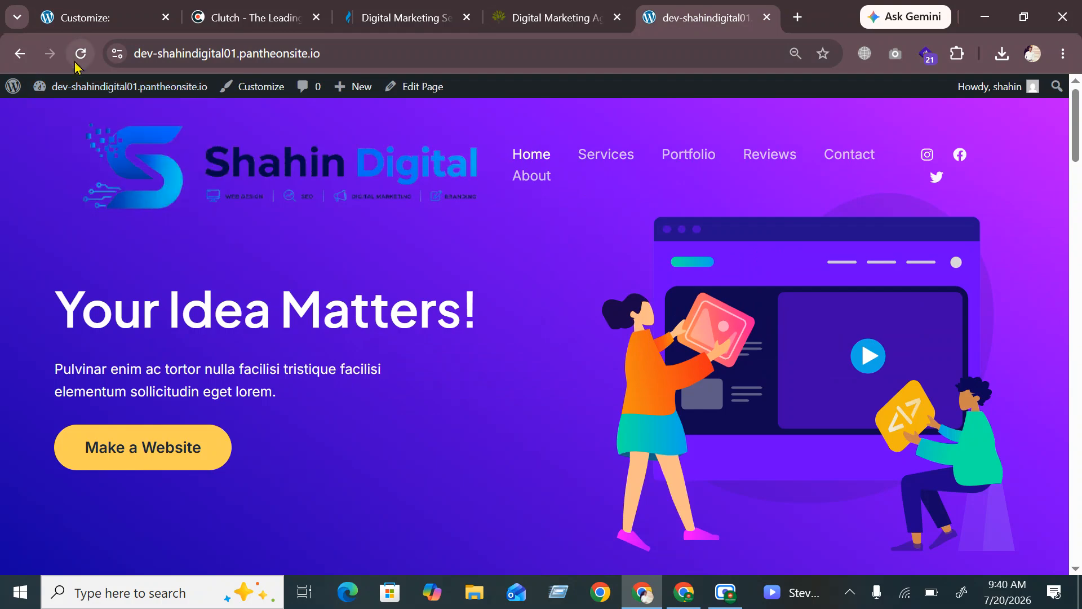
click(79, 53)
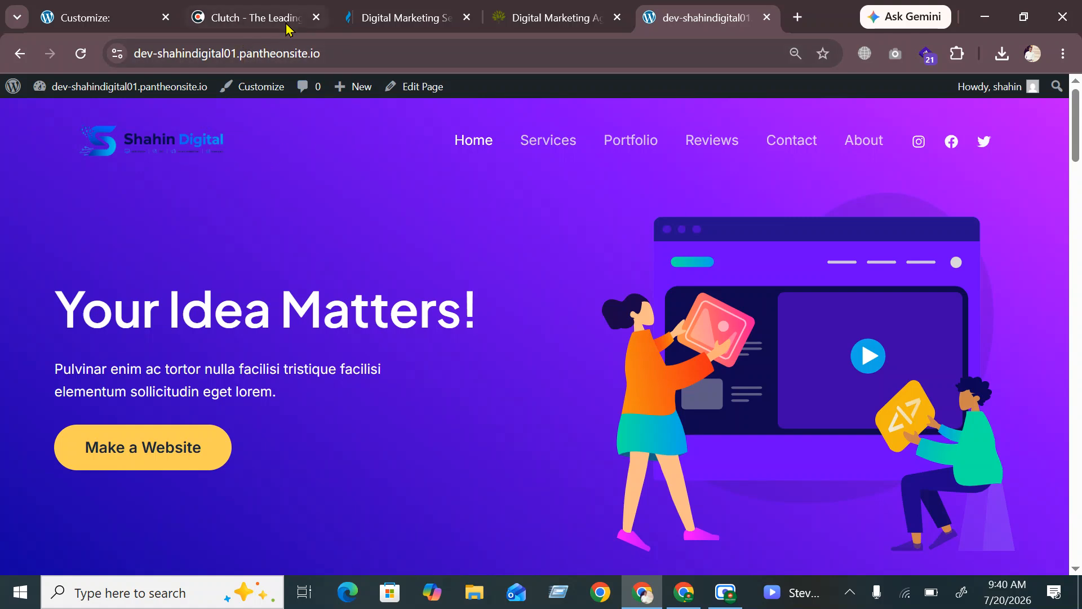
Set the logo width to 211 px, publish, and view the enlarged logo on the live site
click(84, 17)
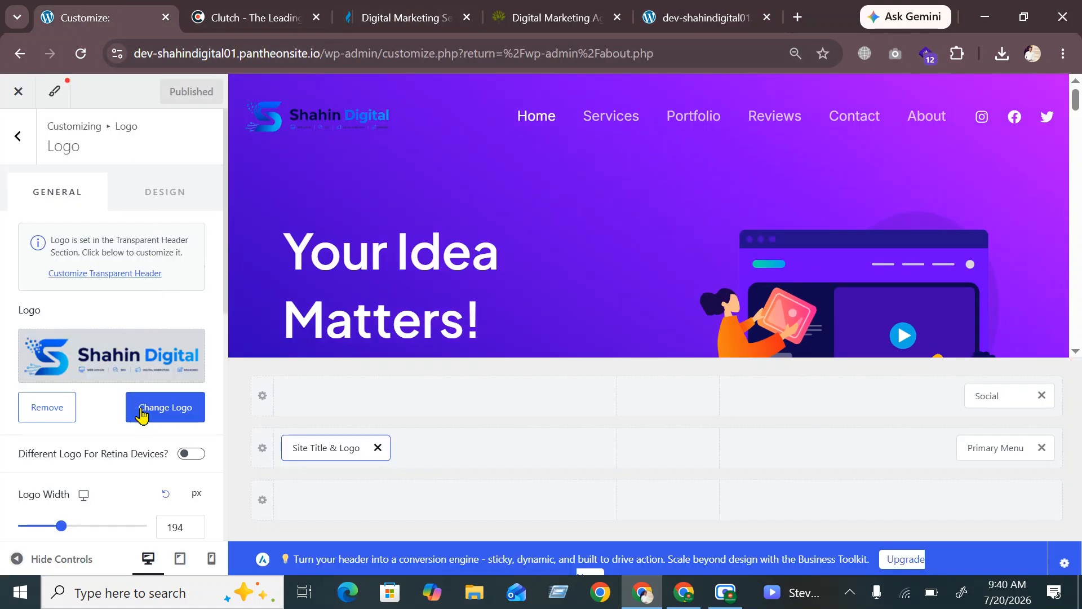
drag(61, 527, 66, 530)
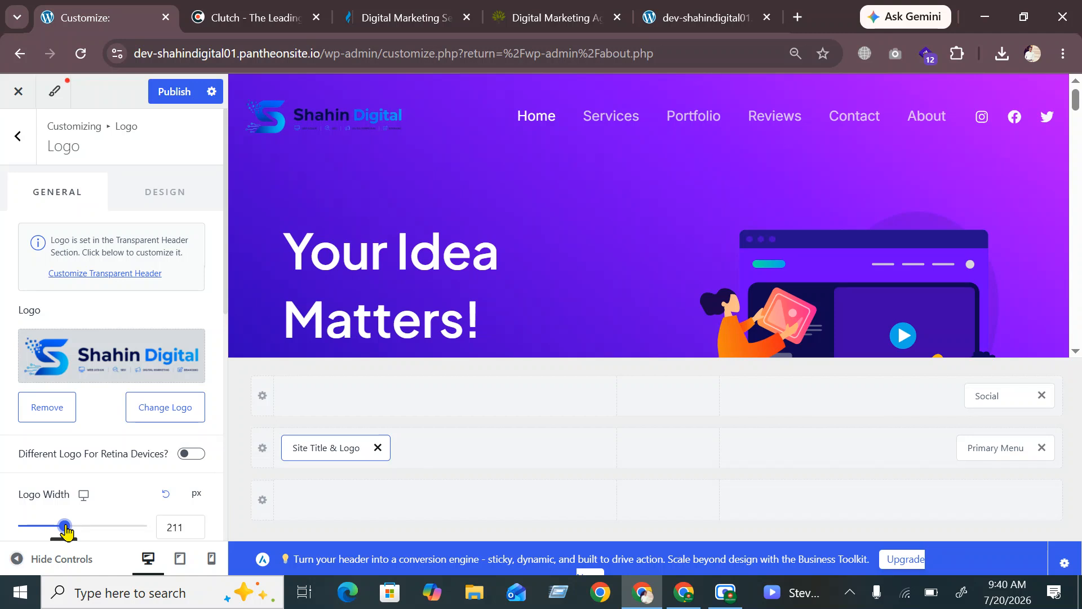
click(168, 91)
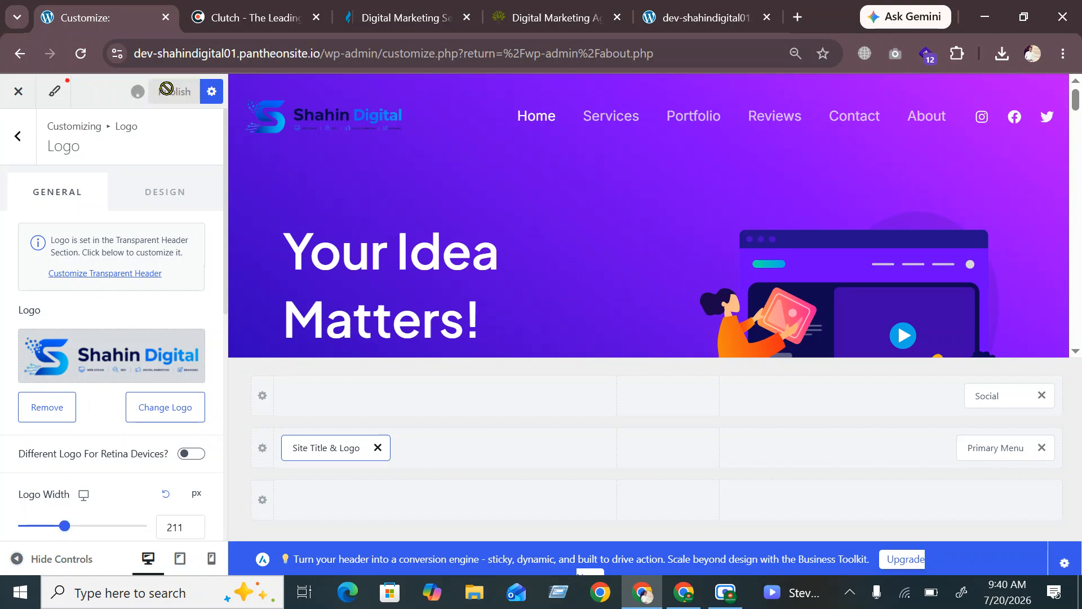
click(679, 11)
click(84, 62)
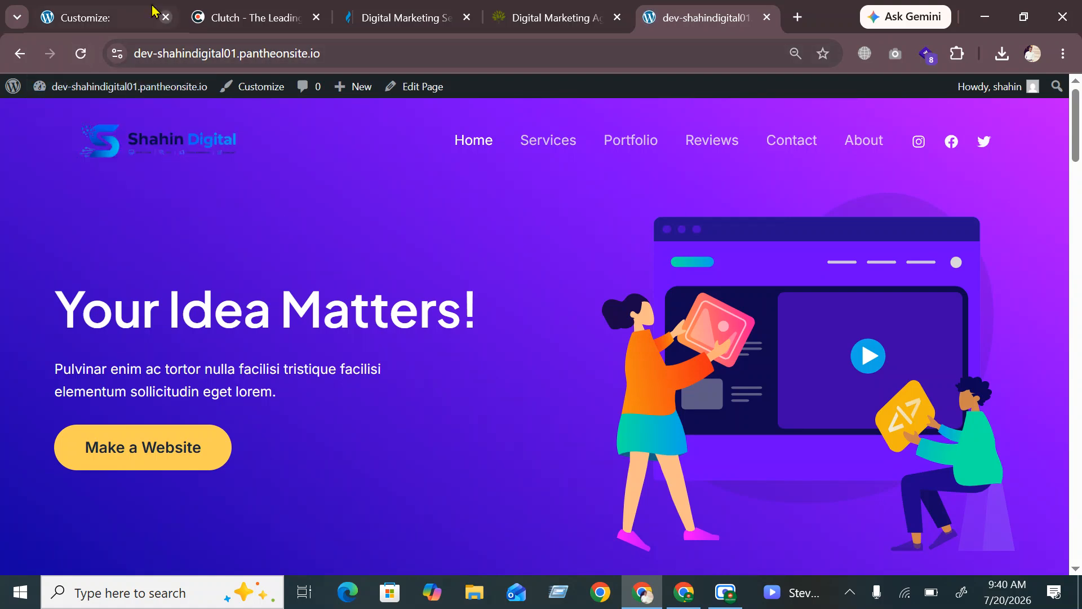
click(96, 18)
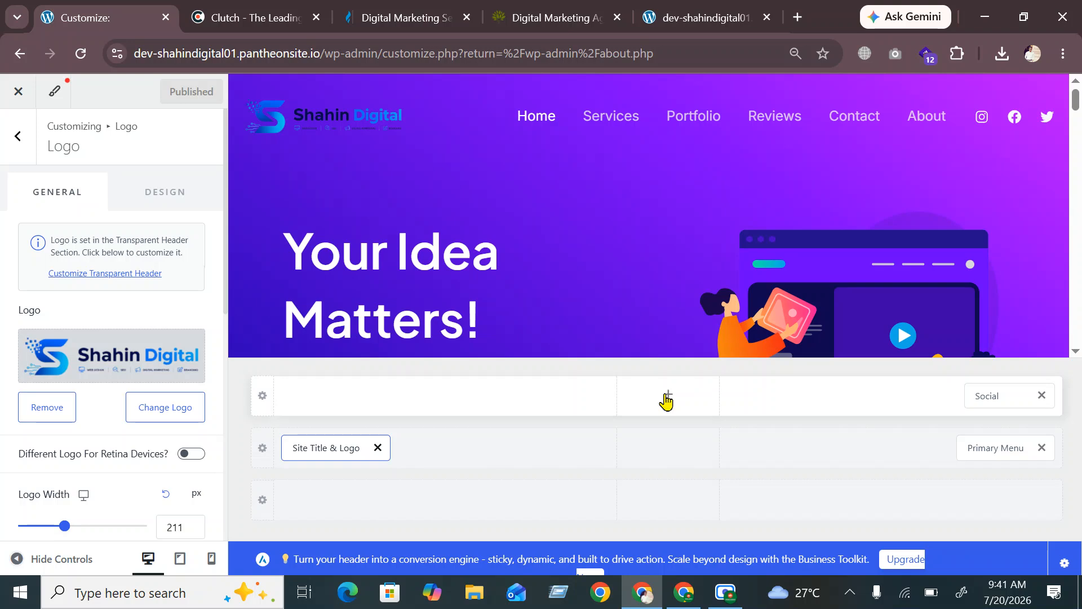
Insert a Search element into the top row's middle cell, then select the Social icons item
click(667, 394)
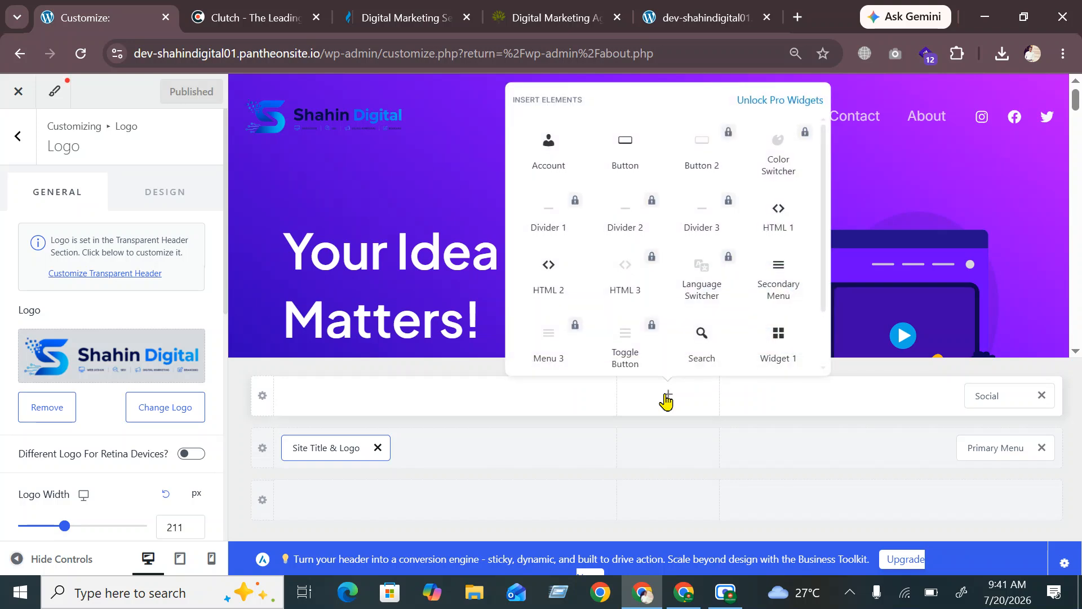
click(702, 344)
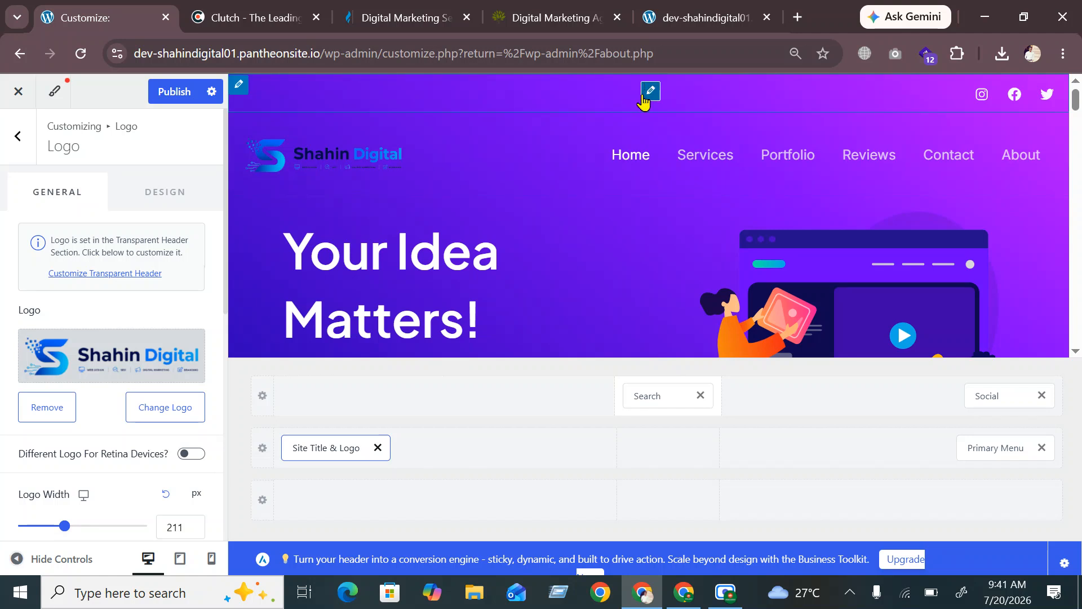
click(990, 397)
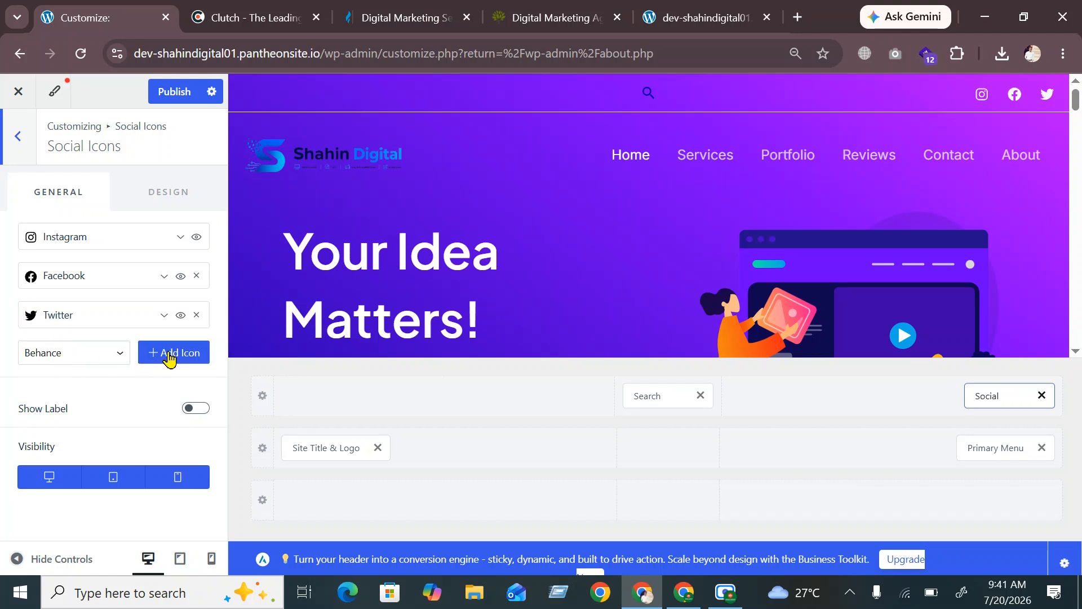
Choose Linkedin from the social network list and add it as an icon
click(120, 355)
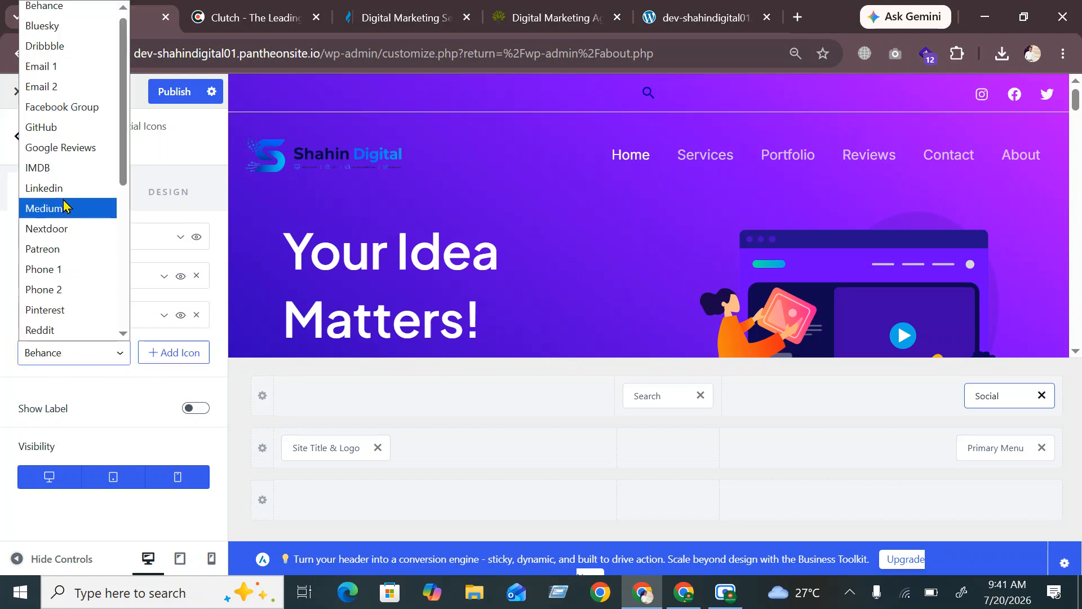
scroll(71, 84, down, 5)
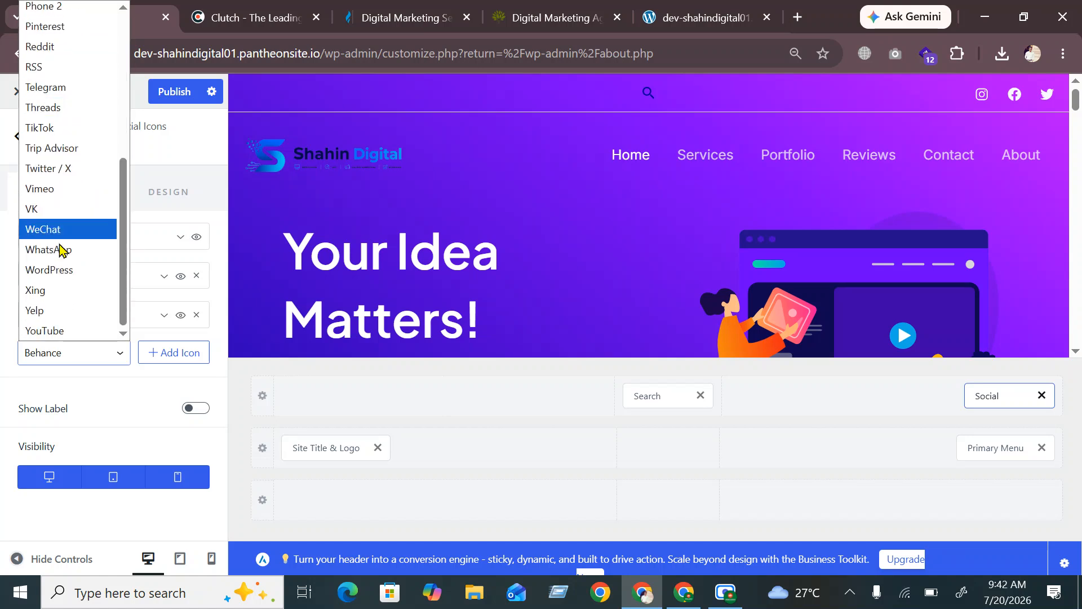
scroll(60, 288, up, 4)
scroll(71, 203, up, 2)
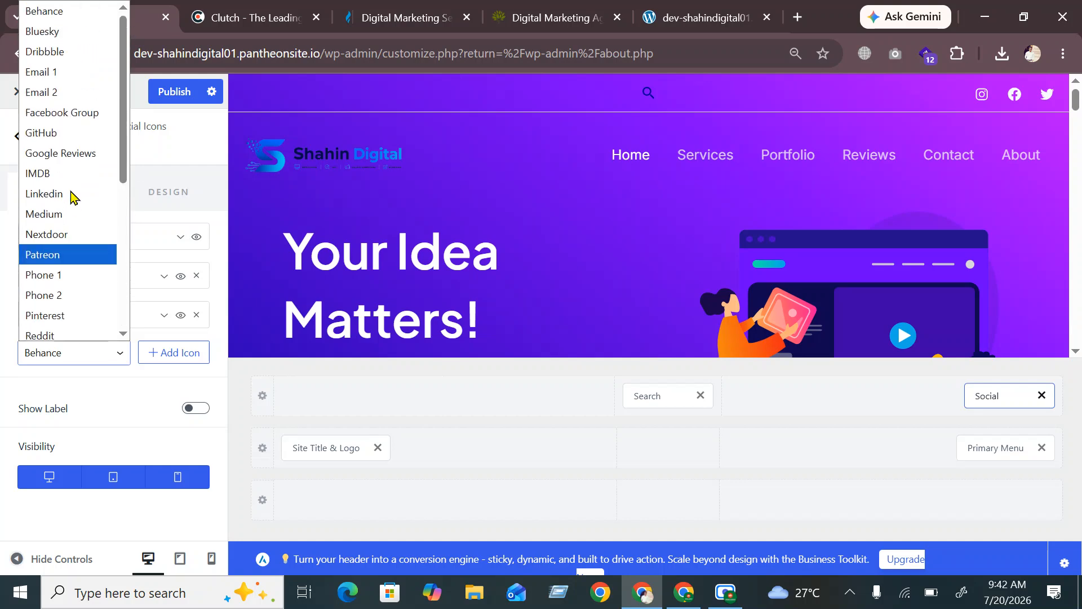
scroll(72, 178, down, 5)
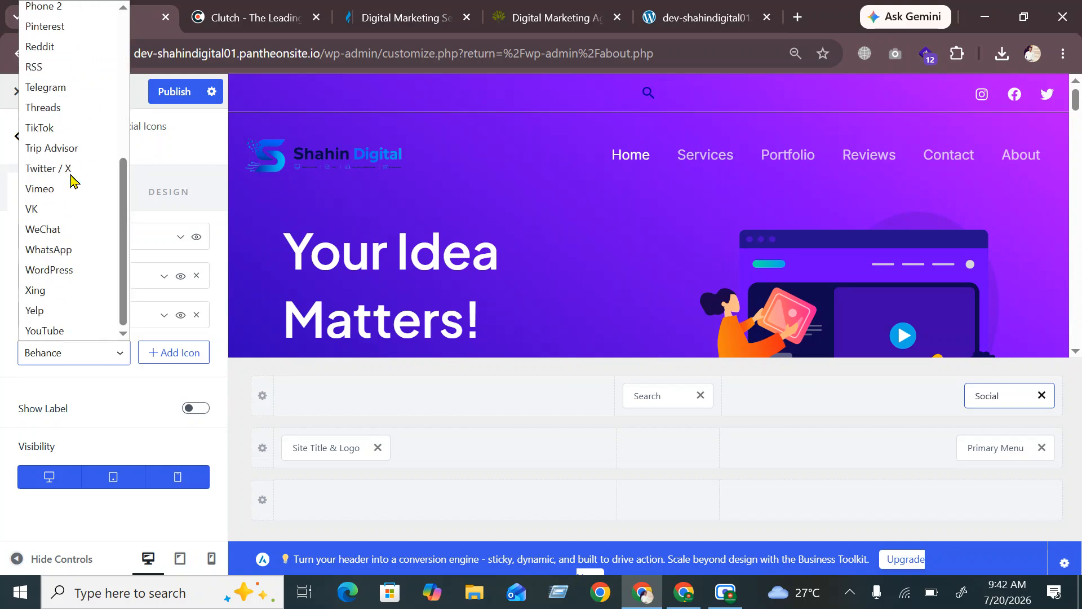
scroll(72, 179, up, 5)
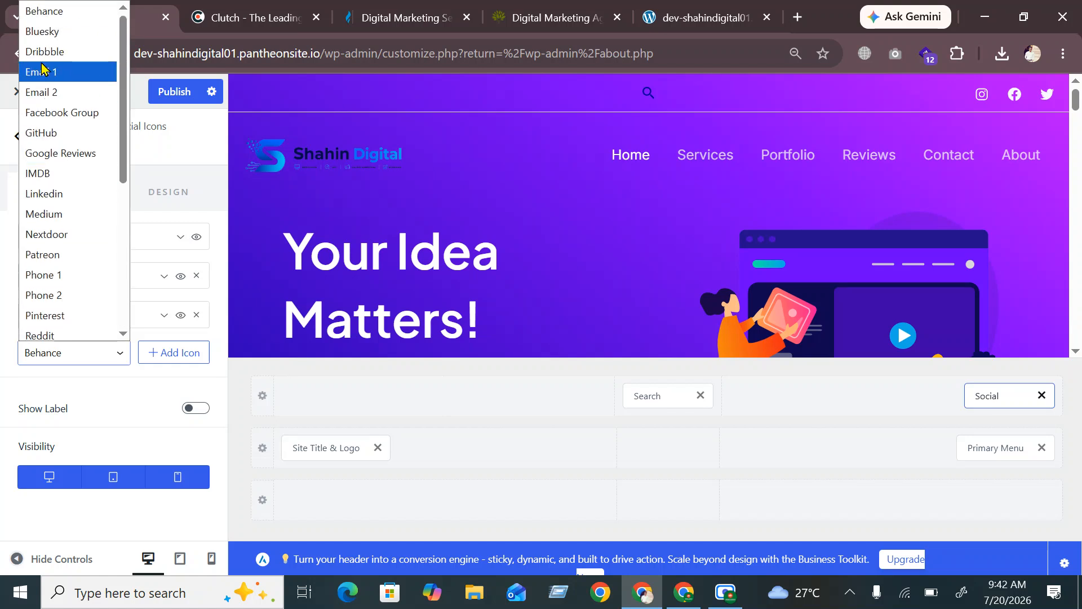
click(54, 194)
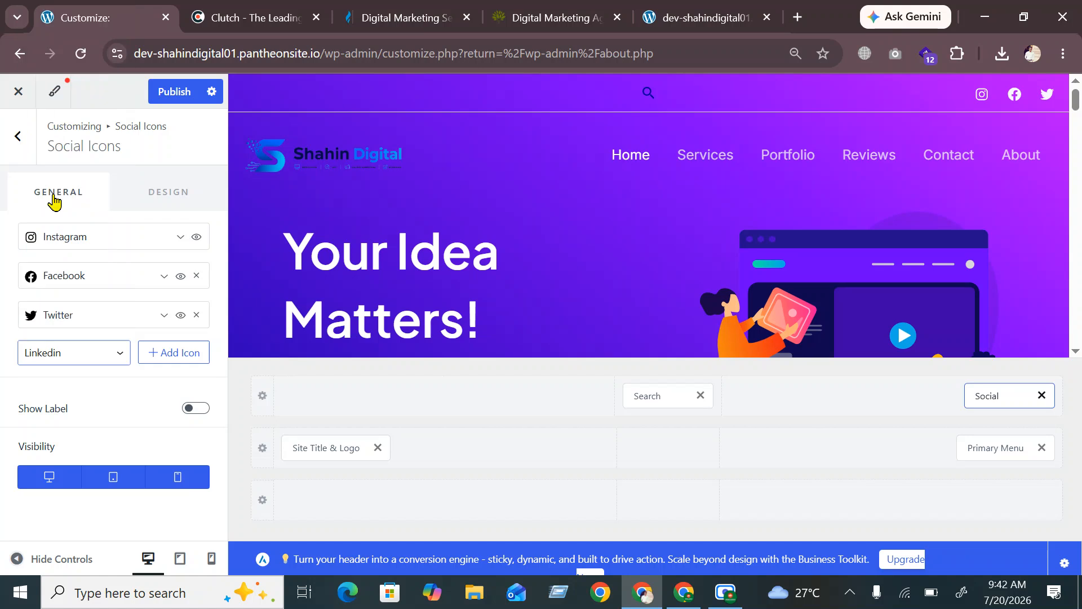
click(163, 362)
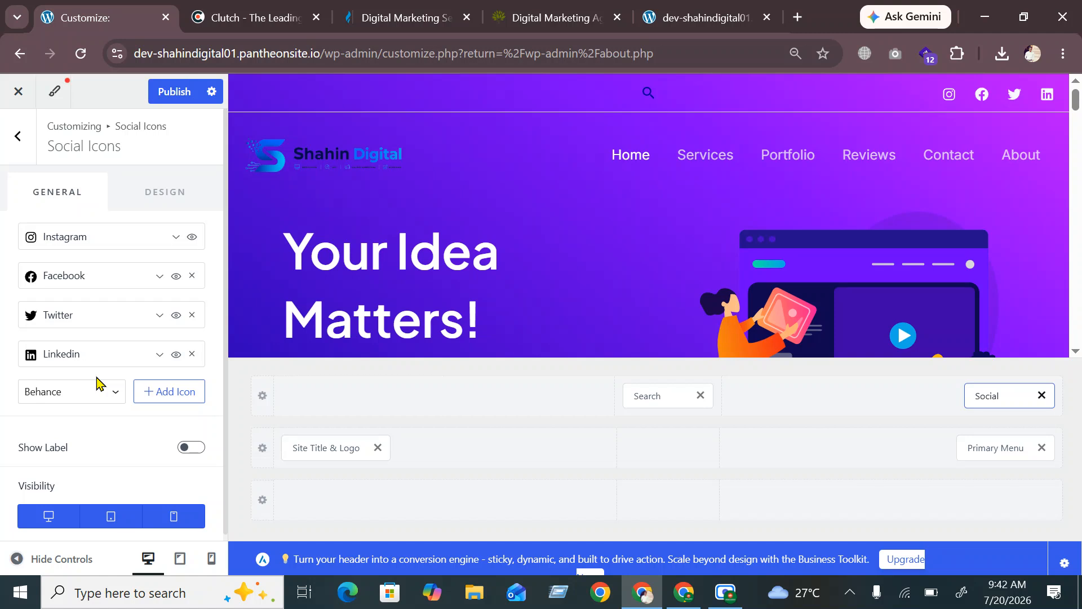
Set the Linkedin icon's URL to # and publish
click(158, 355)
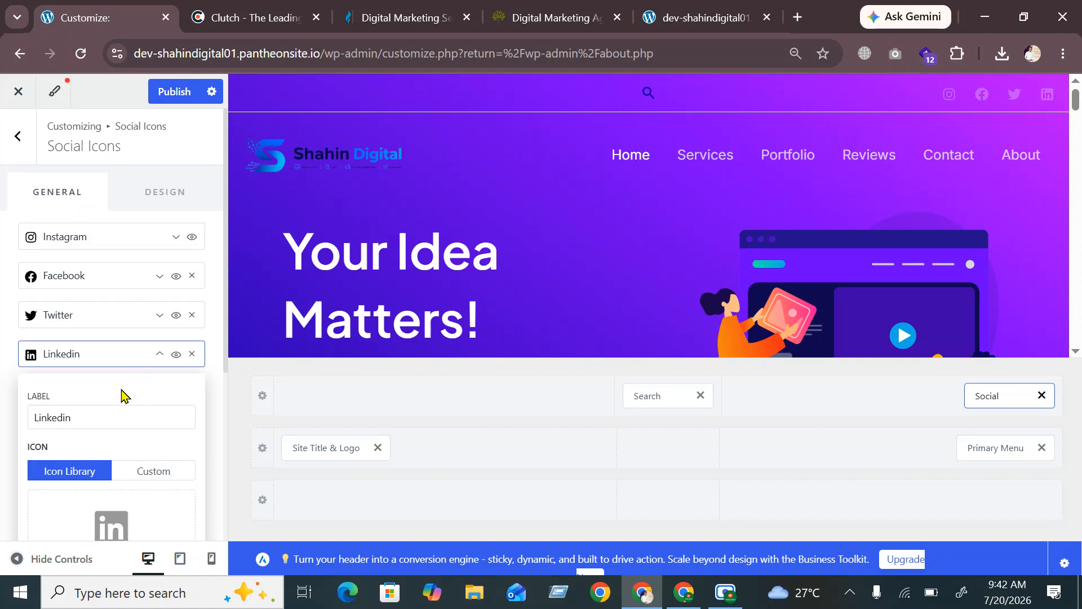
scroll(92, 447, down, 2)
click(64, 489)
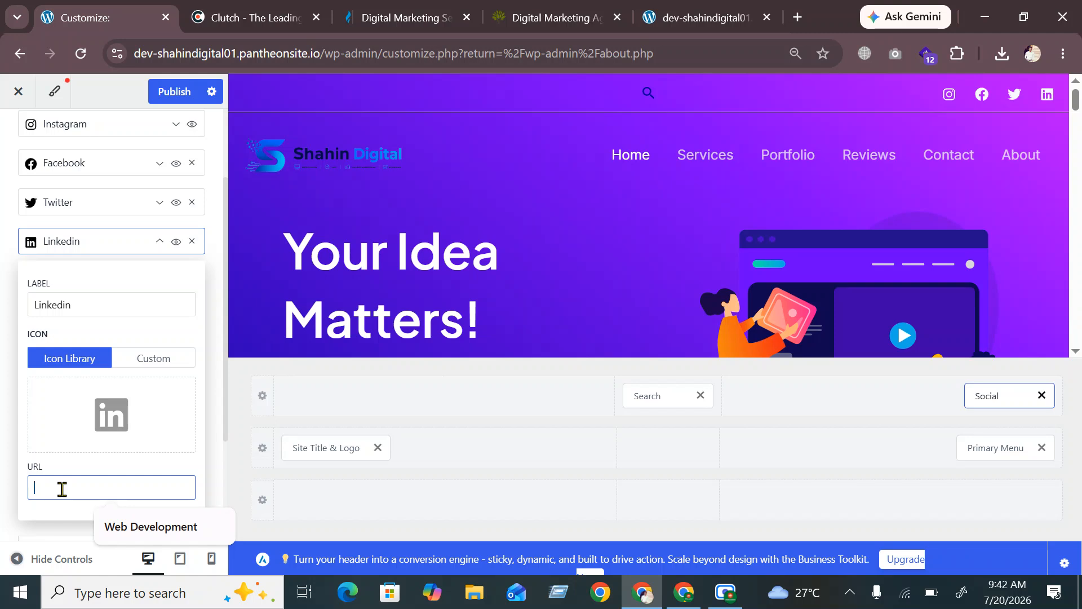
text(#)
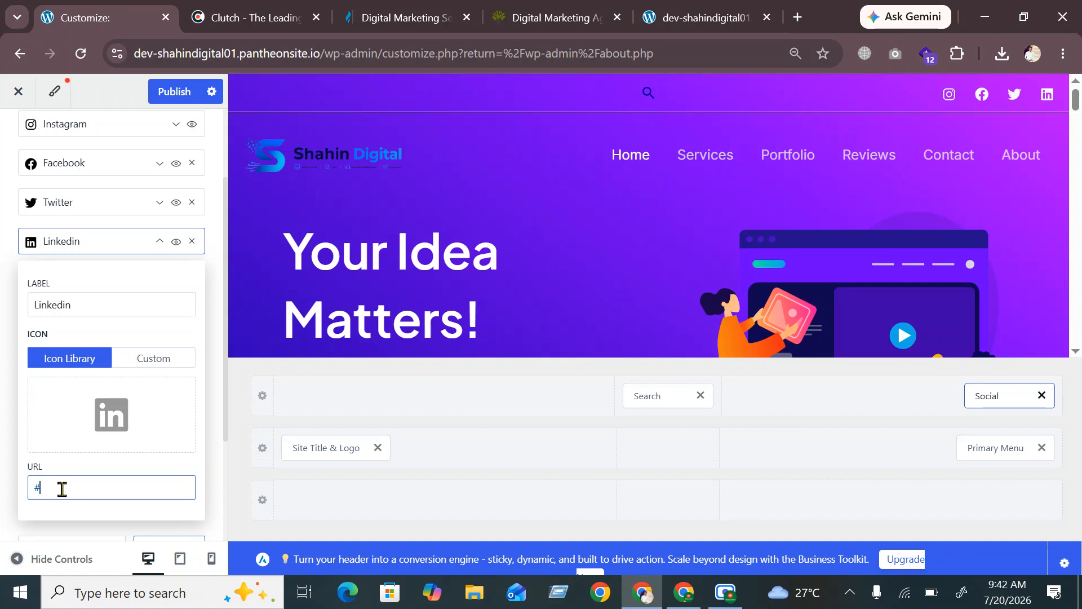
click(2, 341)
scroll(169, 375, down, 3)
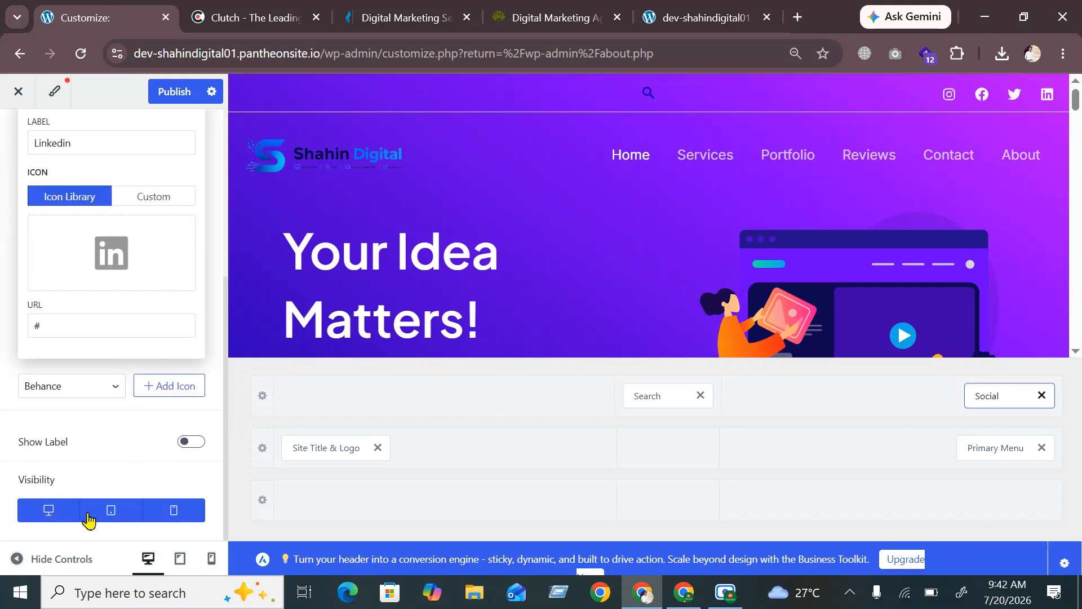
scroll(90, 451, up, 5)
click(170, 90)
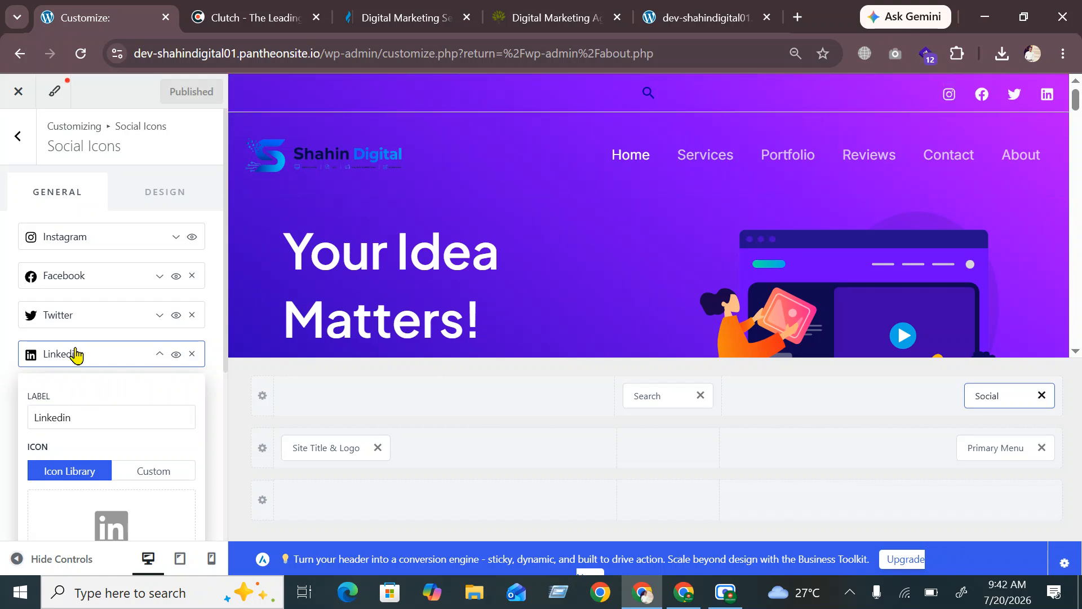
click(152, 361)
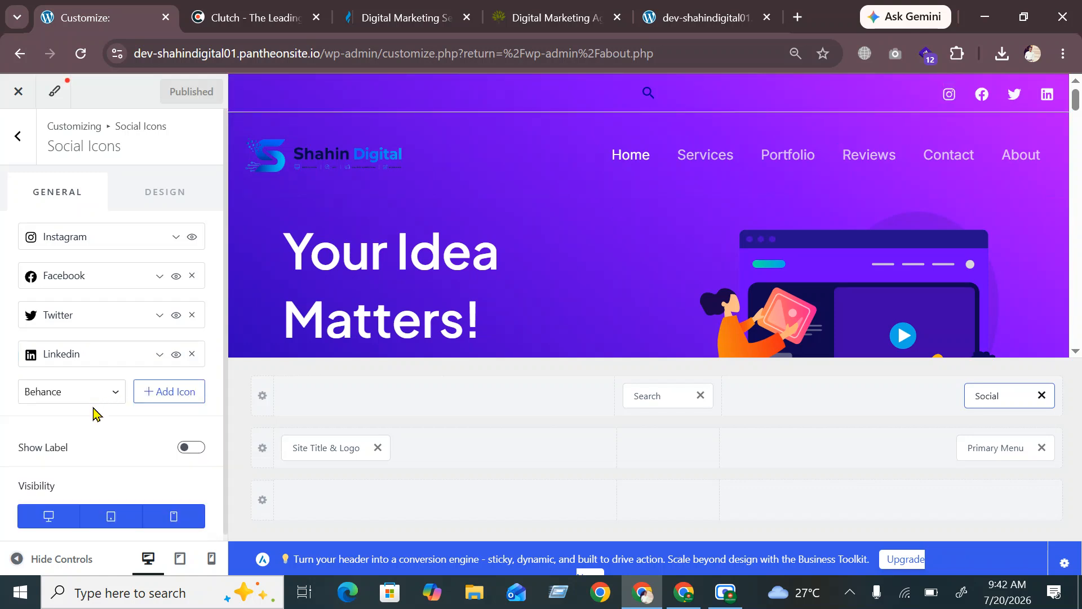
click(104, 391)
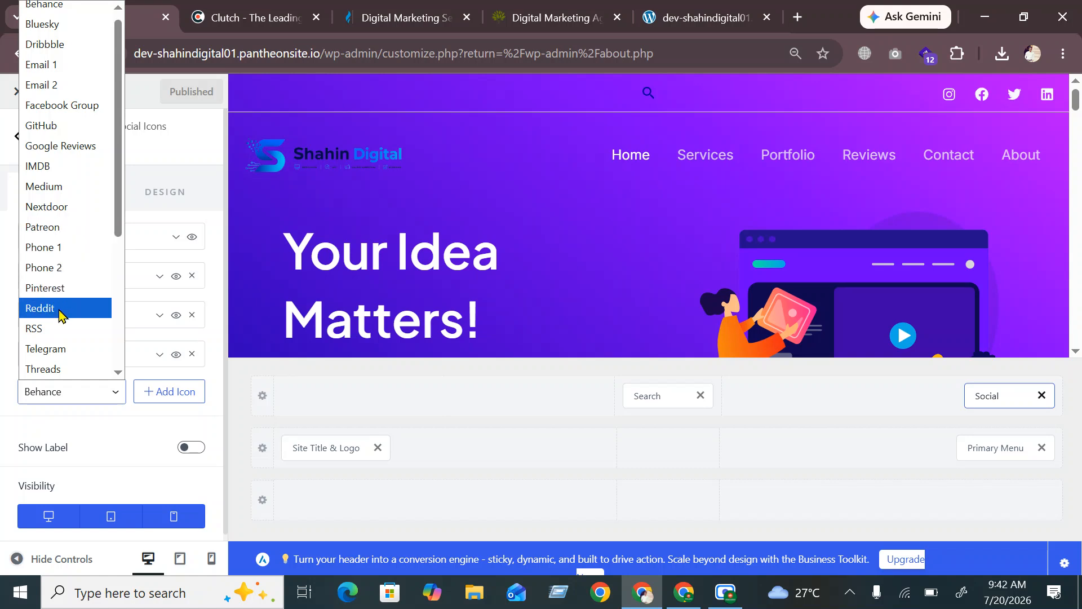
scroll(62, 317, up, 1)
scroll(57, 198, down, 4)
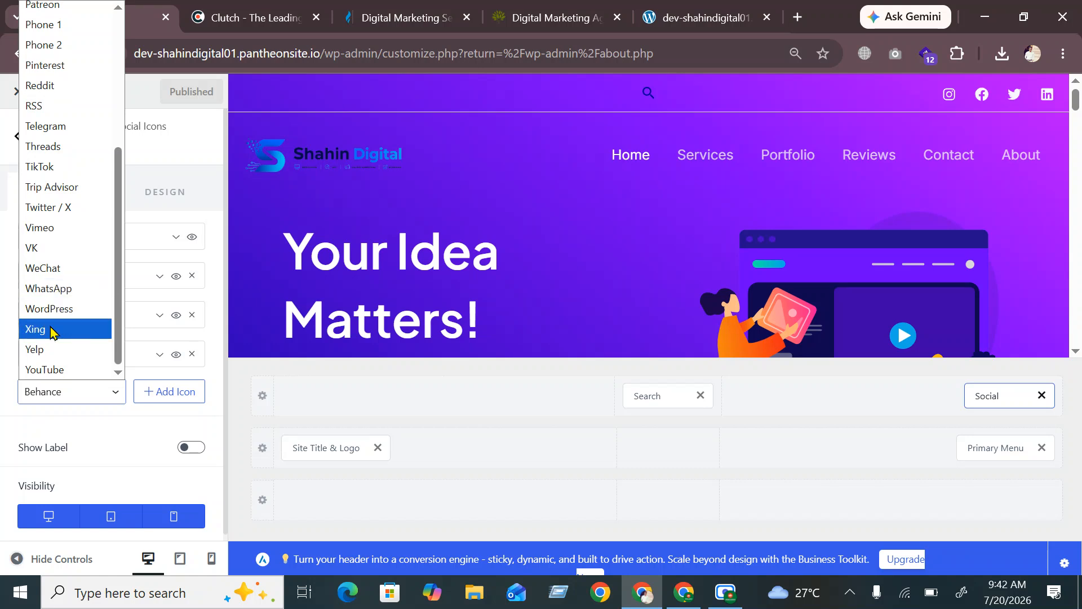
scroll(52, 331, up, 4)
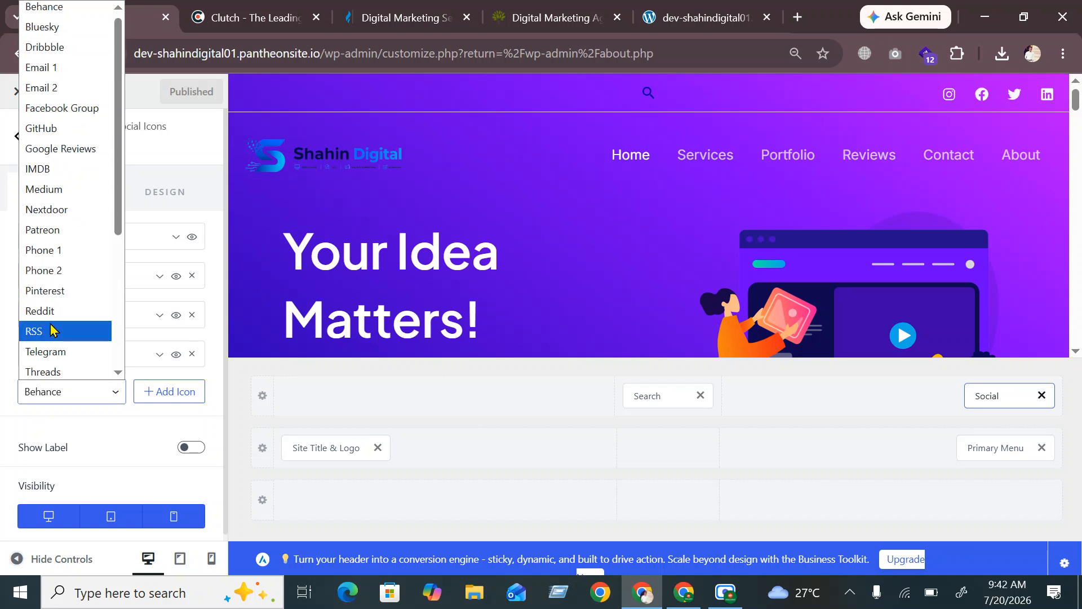
click(62, 295)
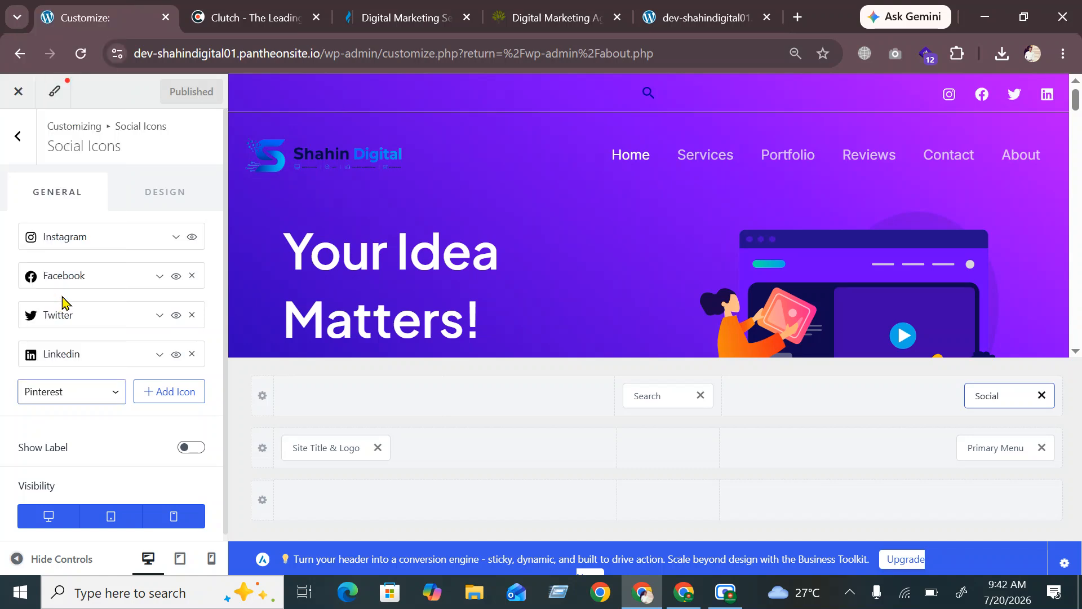
click(181, 391)
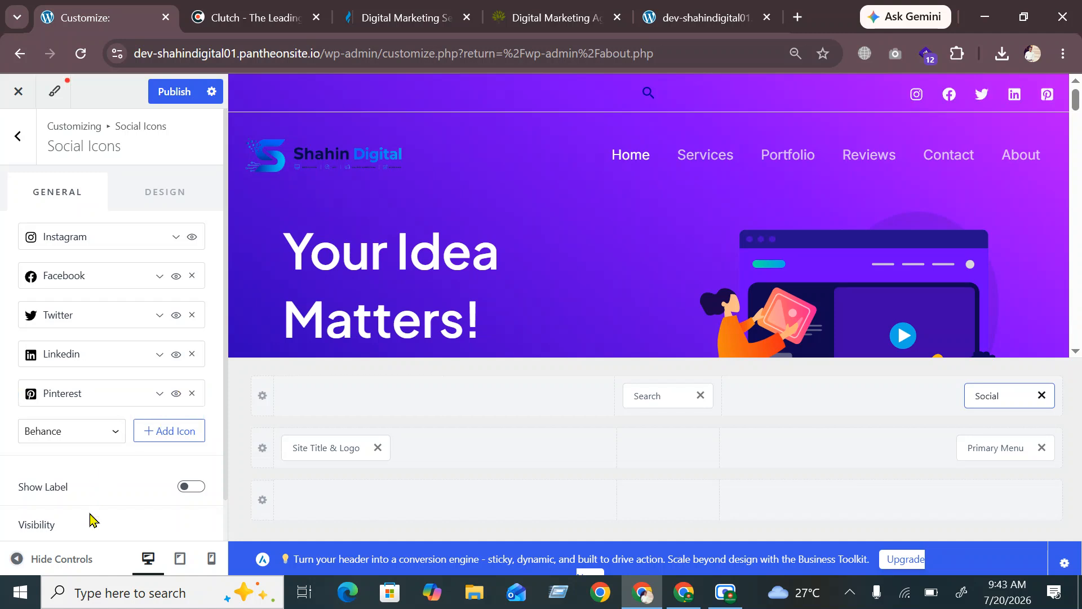
scroll(89, 516, down, 1)
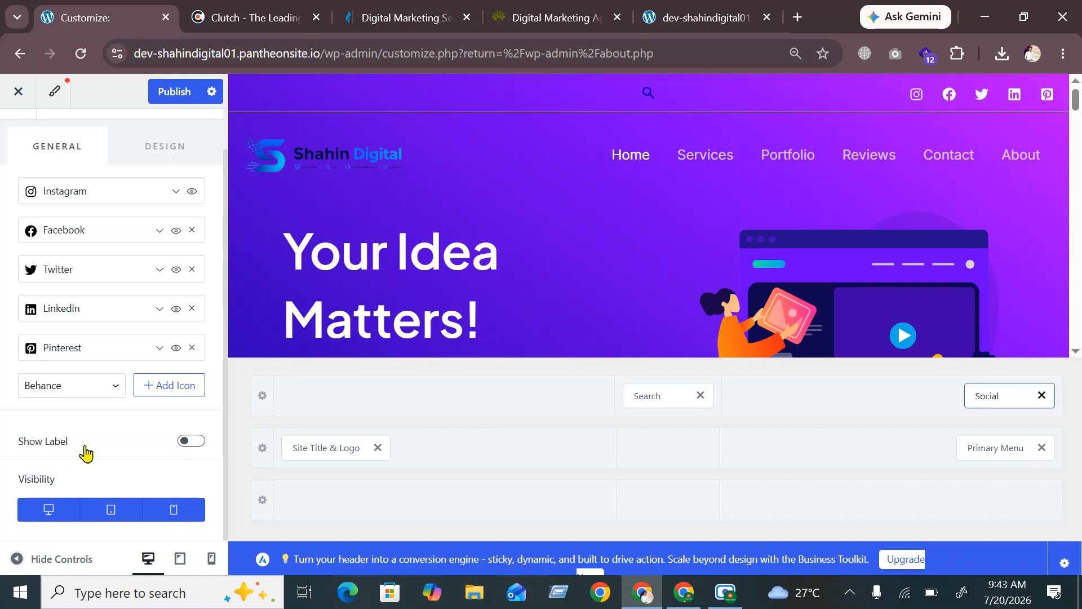
click(187, 443)
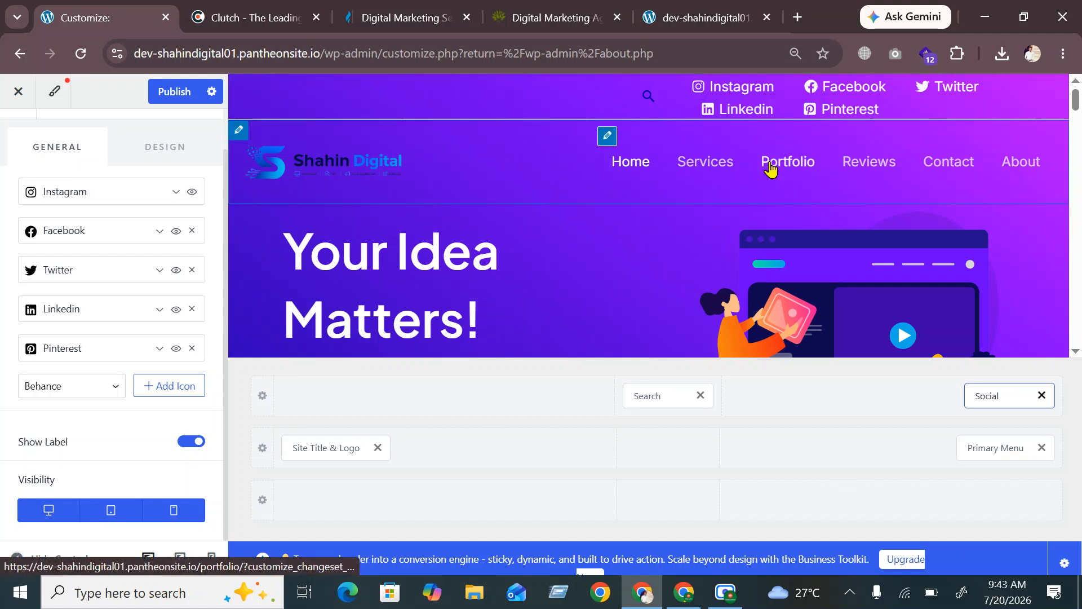
click(192, 442)
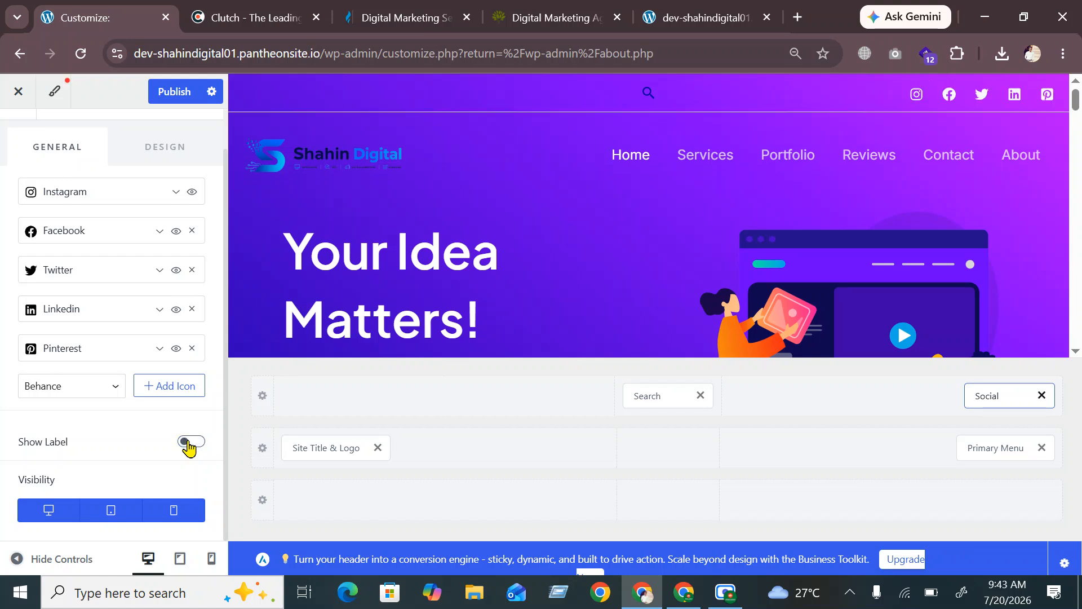
scroll(151, 250, up, 1)
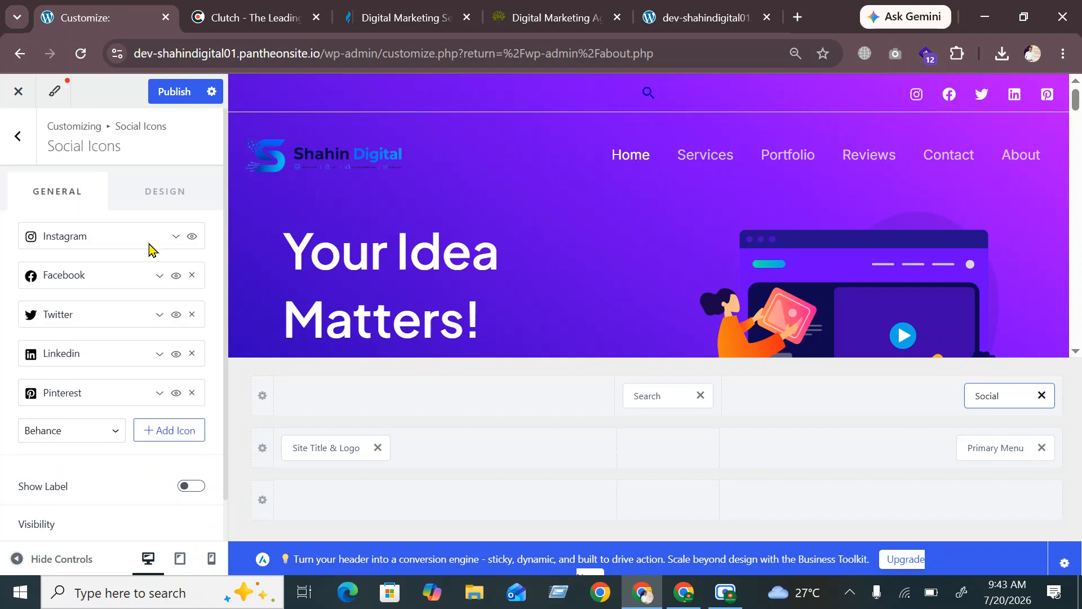
In the Social Icons Design tab, try Official colours, revert to Custom, and review 18 px size and 25 px spacing
click(164, 207)
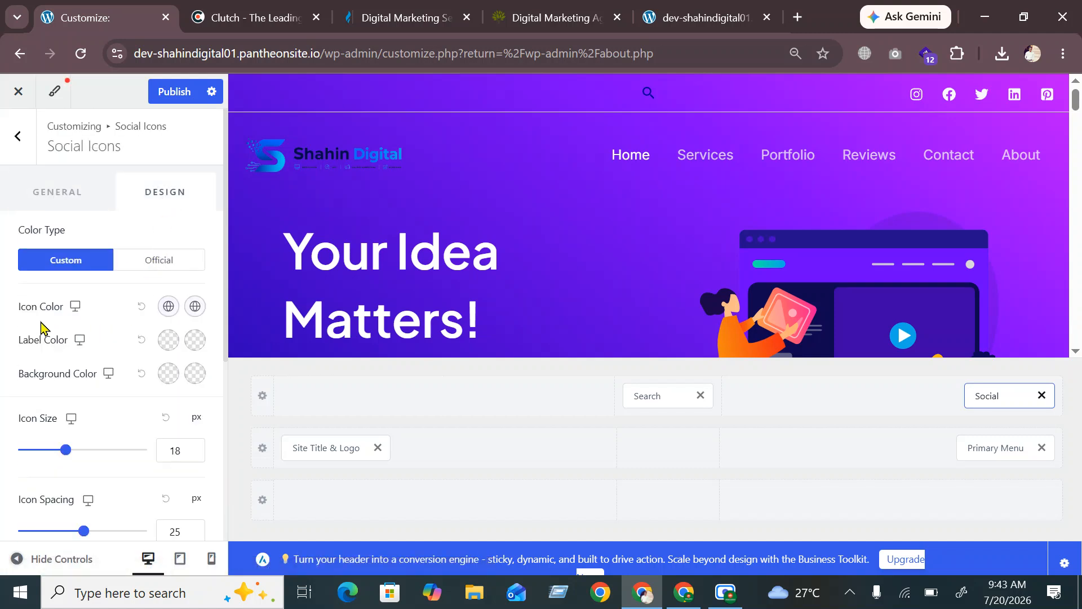
click(161, 262)
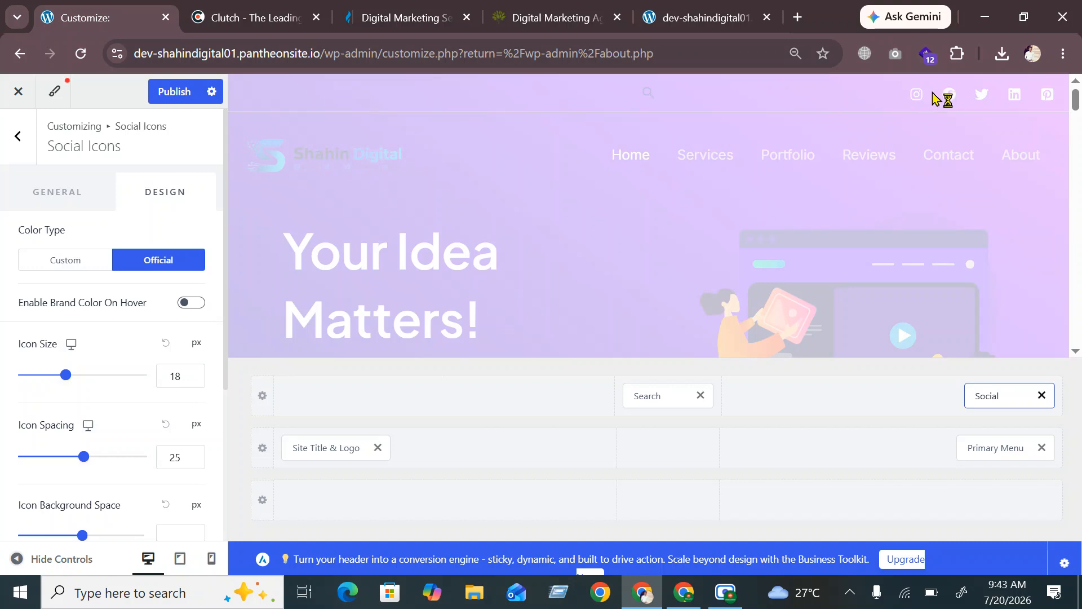
click(66, 263)
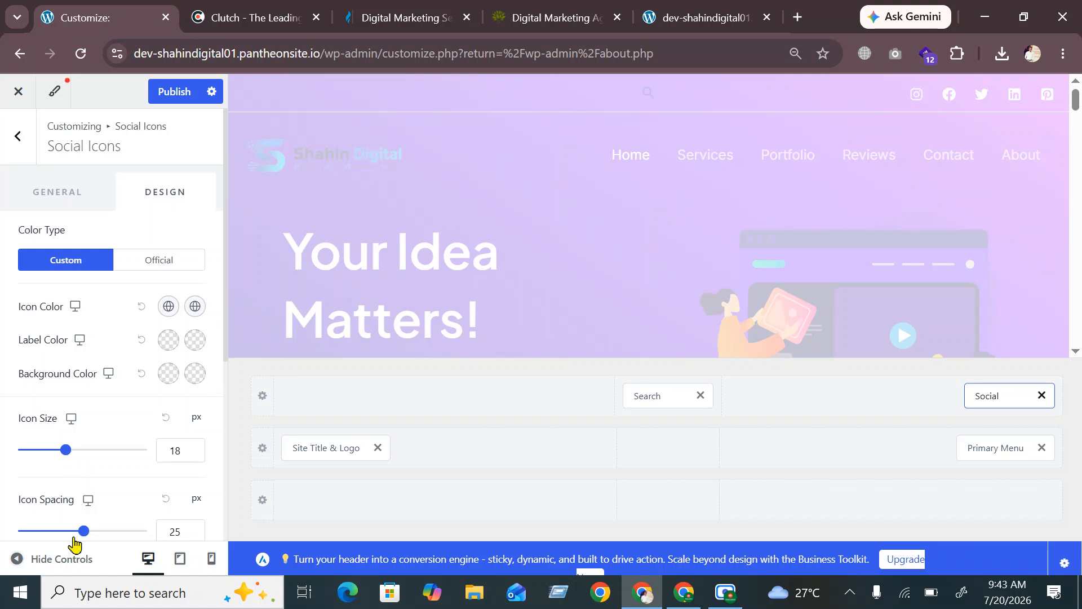
scroll(101, 502, down, 2)
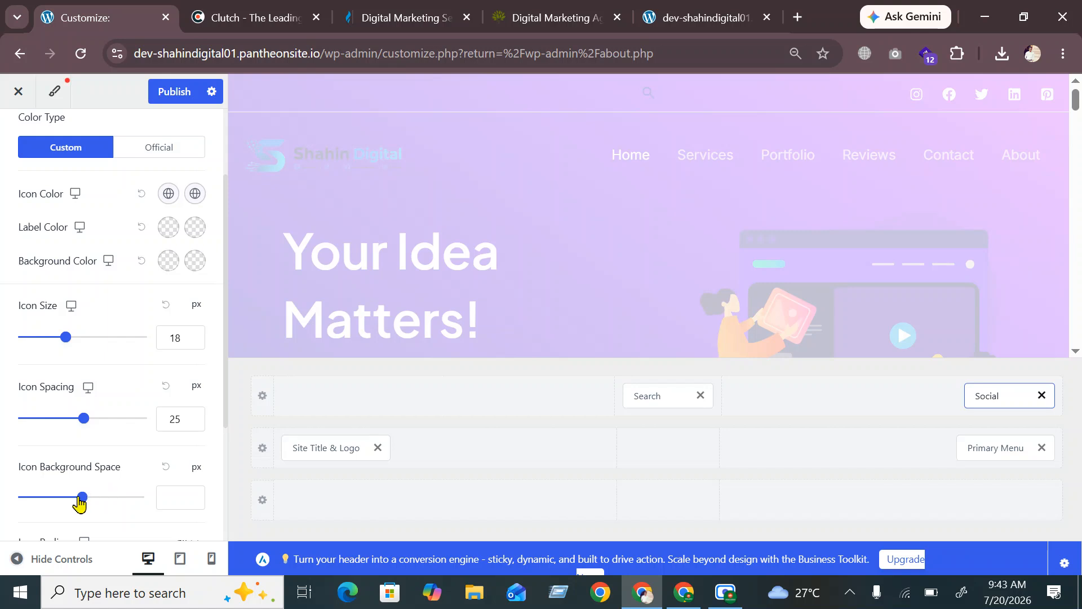
scroll(86, 479, down, 3)
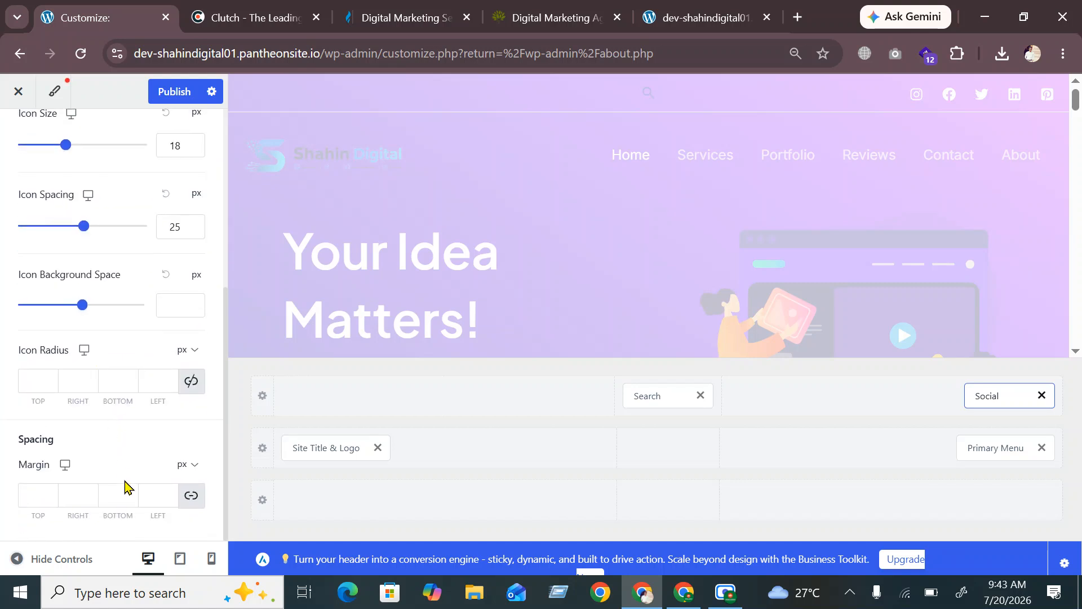
scroll(124, 468, up, 5)
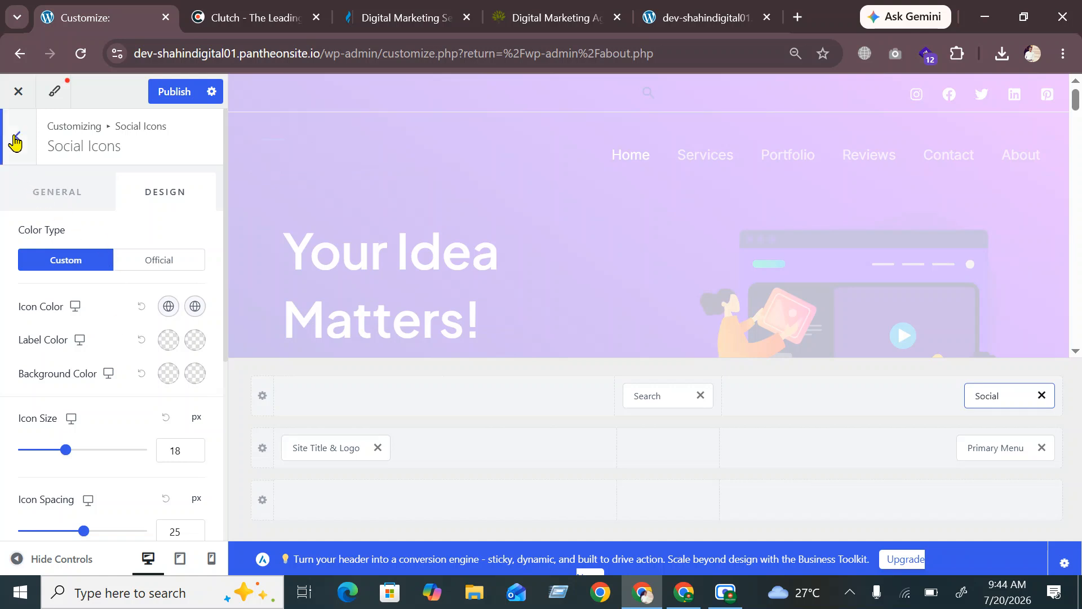
Publish the header changes, reload the live site to check the top bar, then return to the Customizer
click(43, 190)
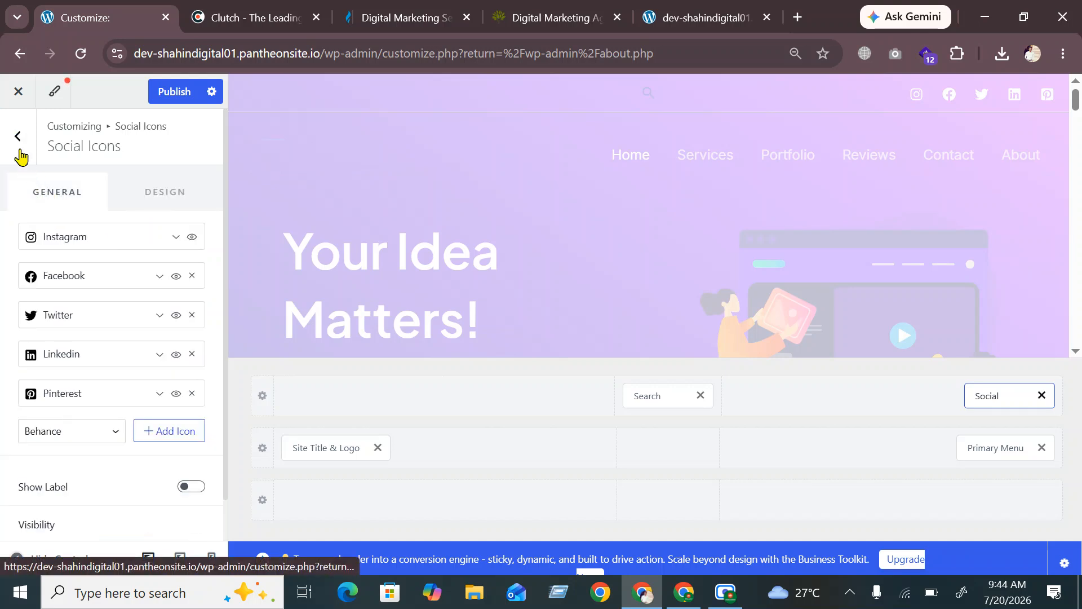
click(180, 99)
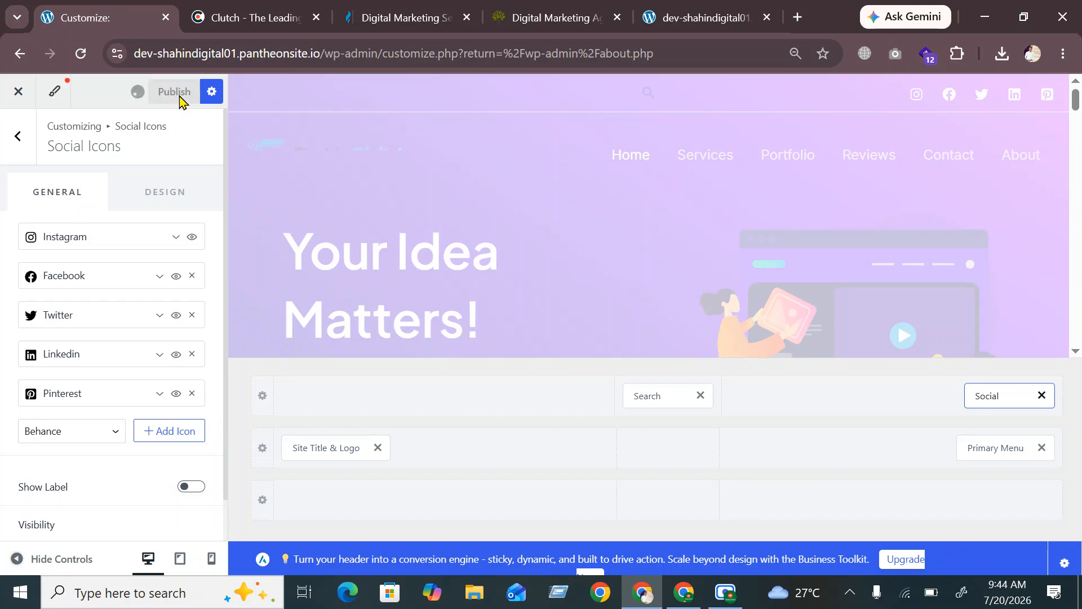
click(676, 17)
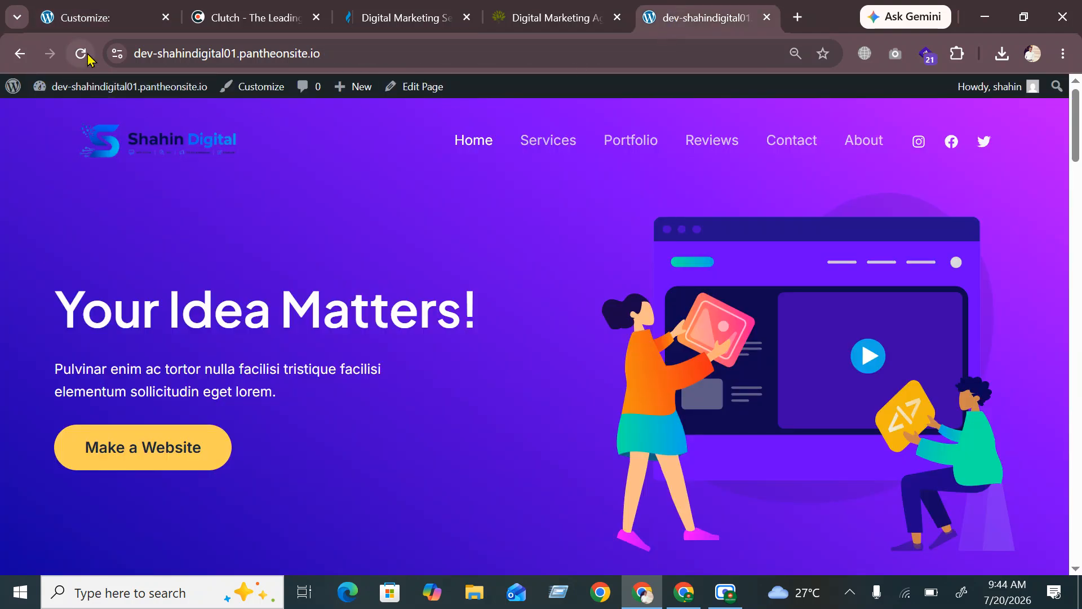
click(81, 54)
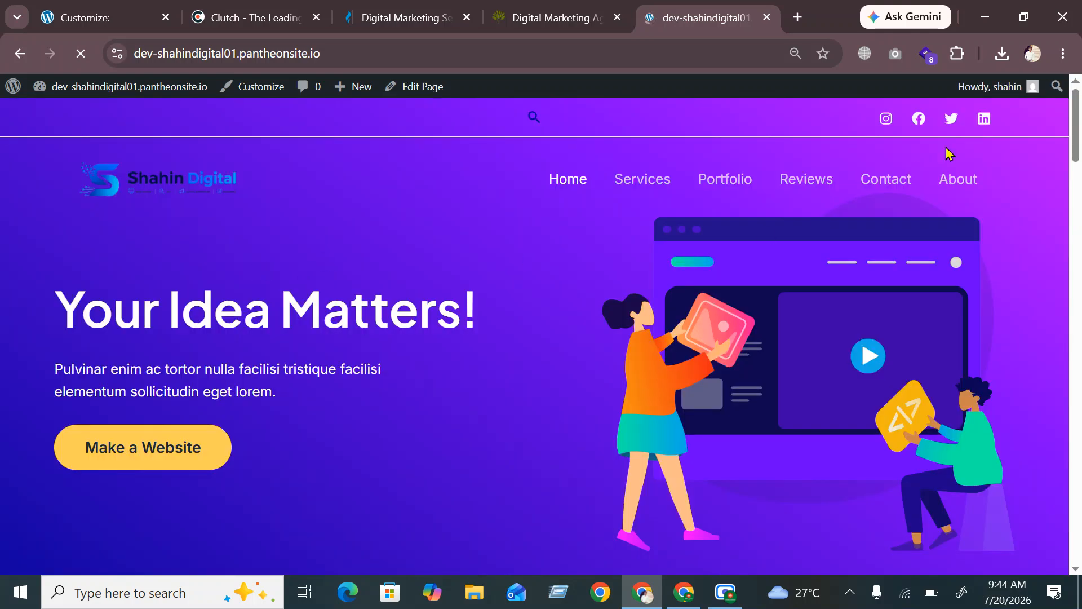
mouse_move(1009, 86)
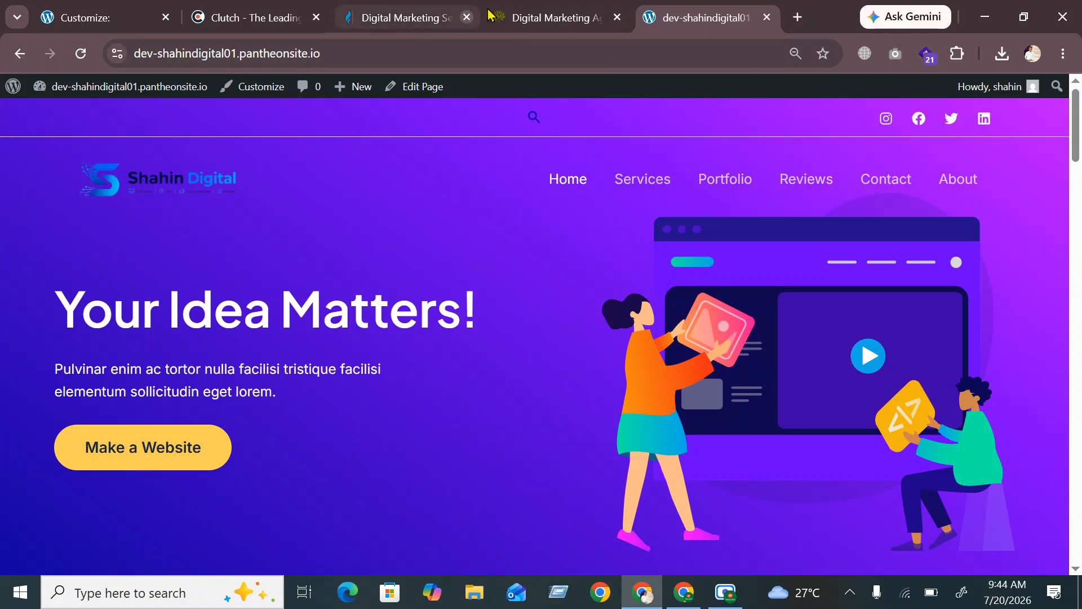
click(97, 24)
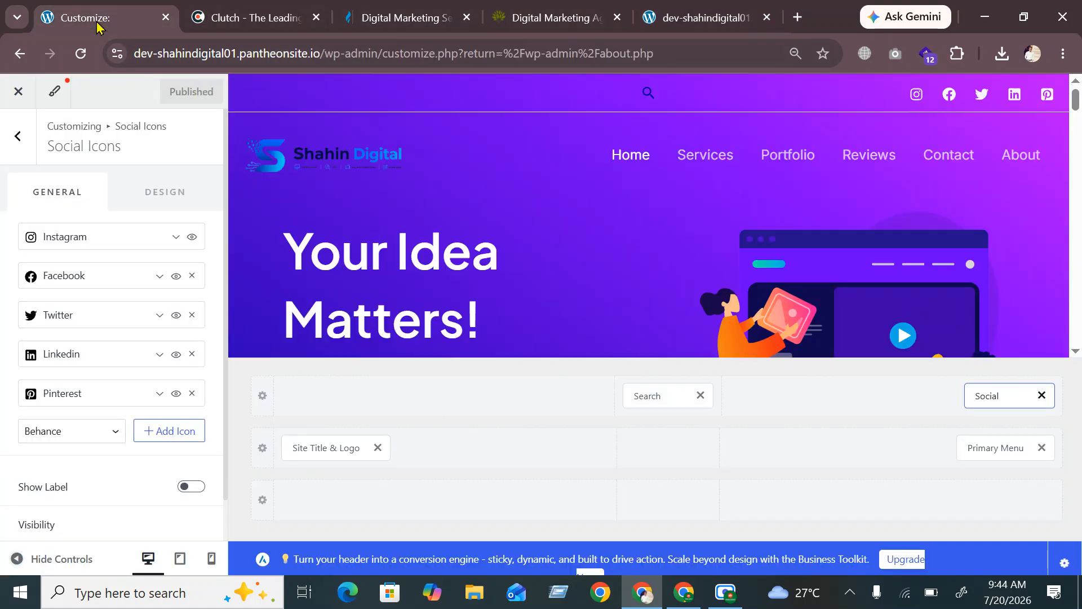
Set the Pinterest icon's URL to # and publish
click(75, 404)
scroll(90, 460, down, 4)
click(72, 408)
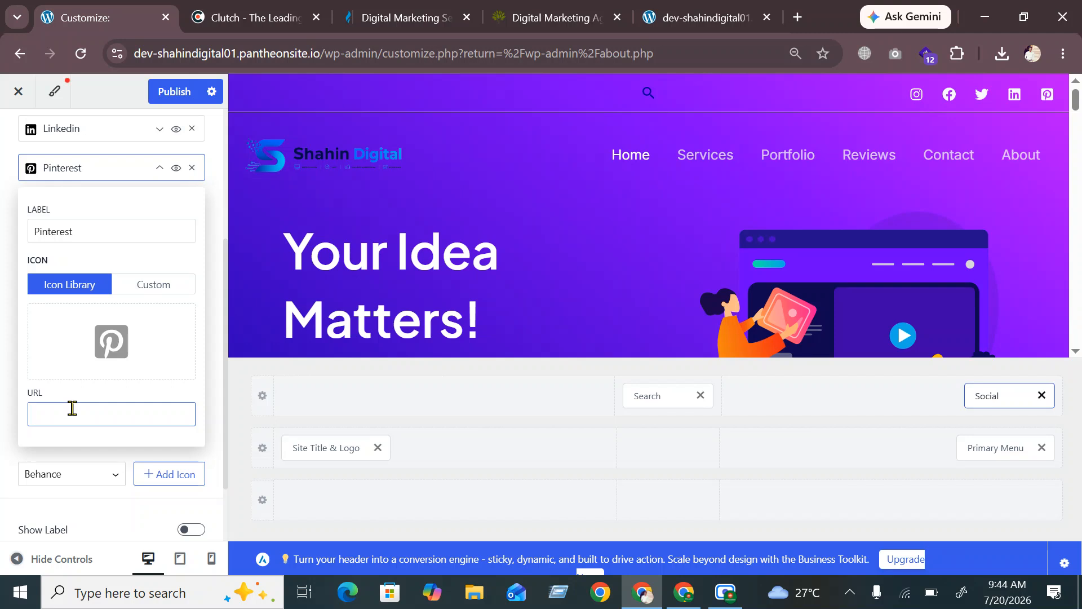
text(#)
click(3, 373)
scroll(129, 394, down, 2)
click(177, 92)
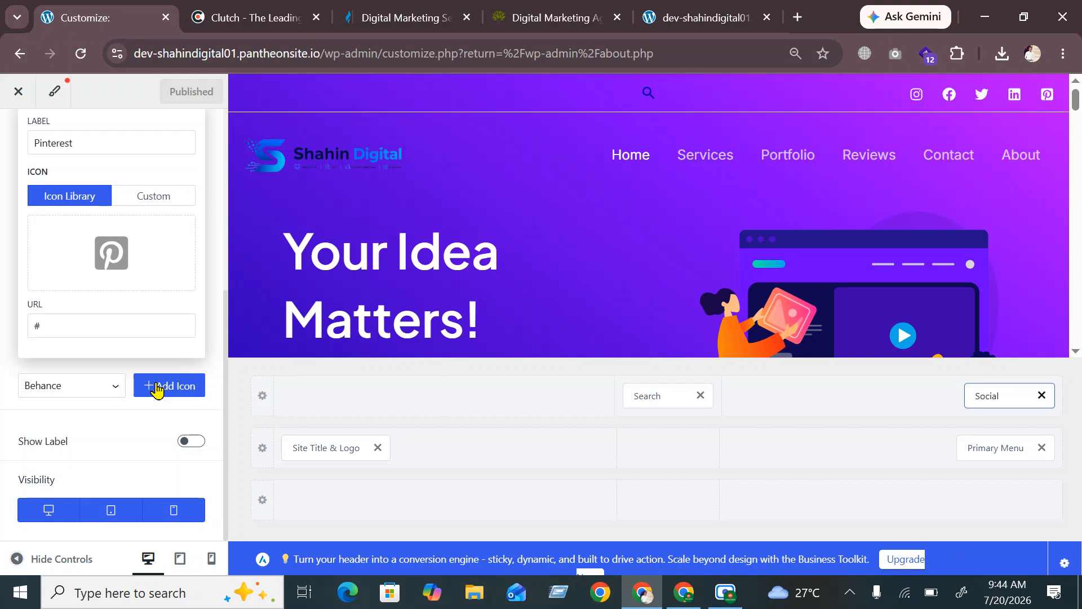
Add a Behance icon with URL # and publish it
click(156, 389)
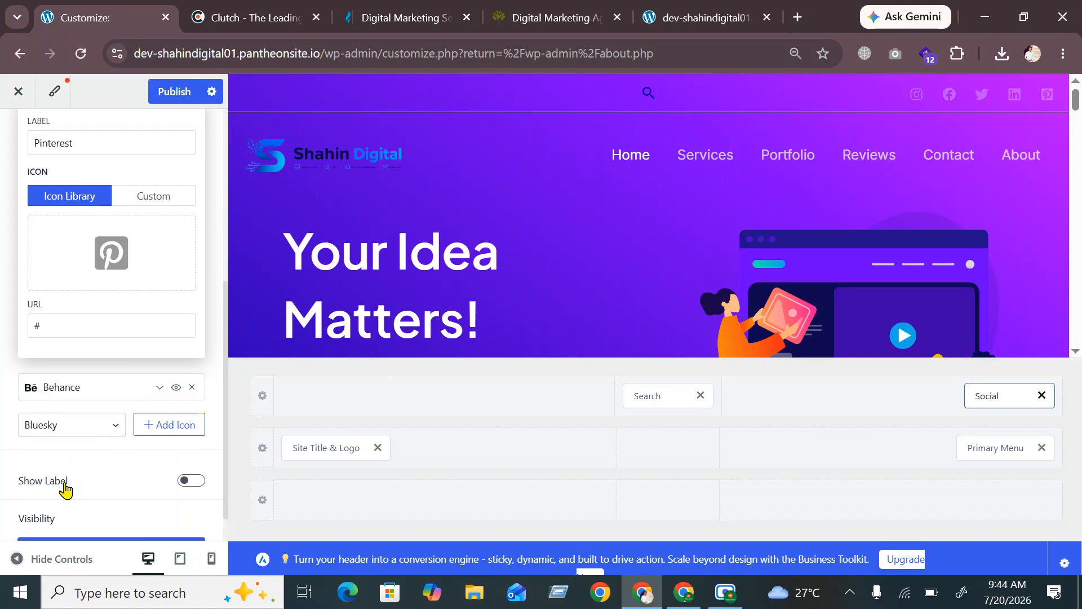
scroll(72, 468, down, 1)
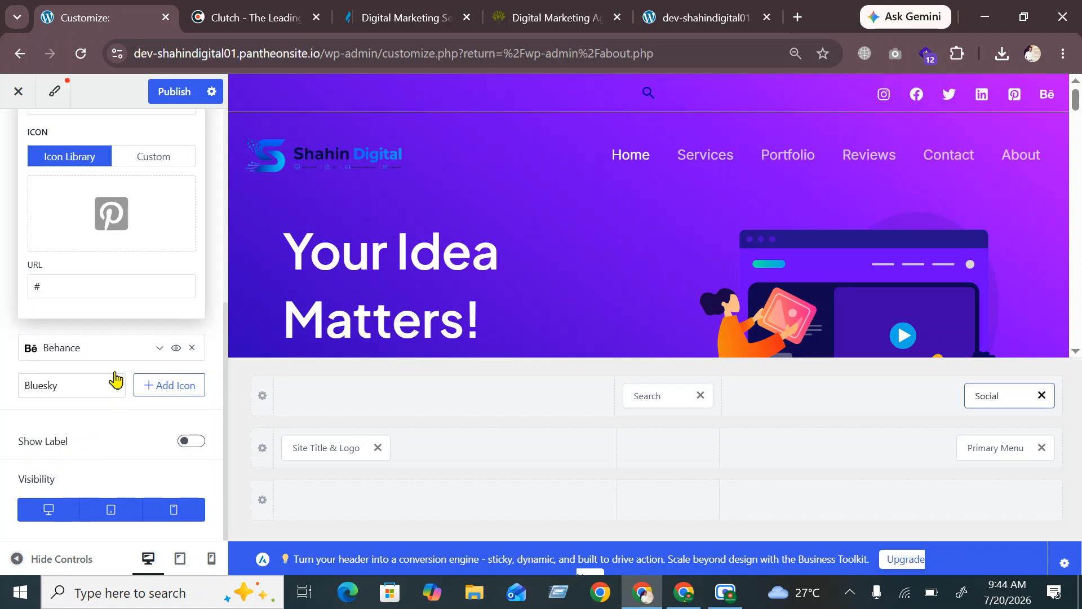
click(133, 350)
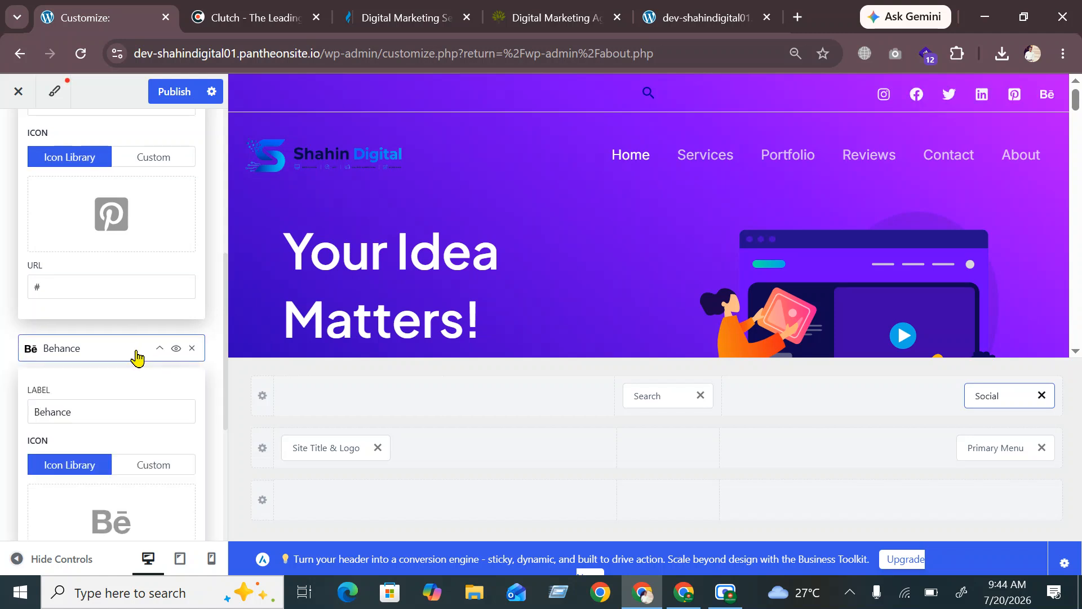
scroll(68, 420, down, 2)
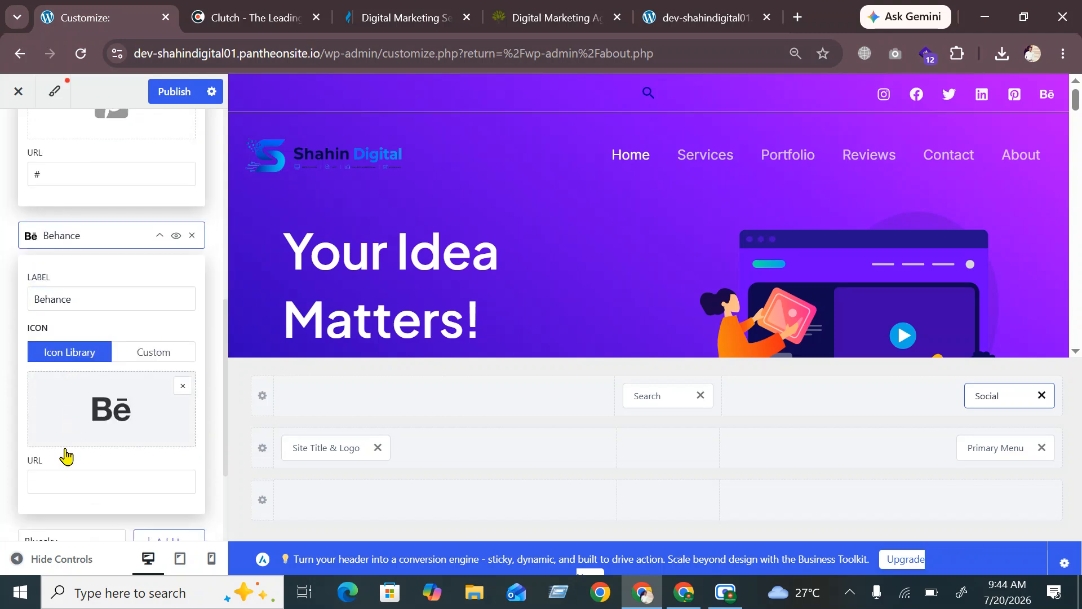
click(61, 475)
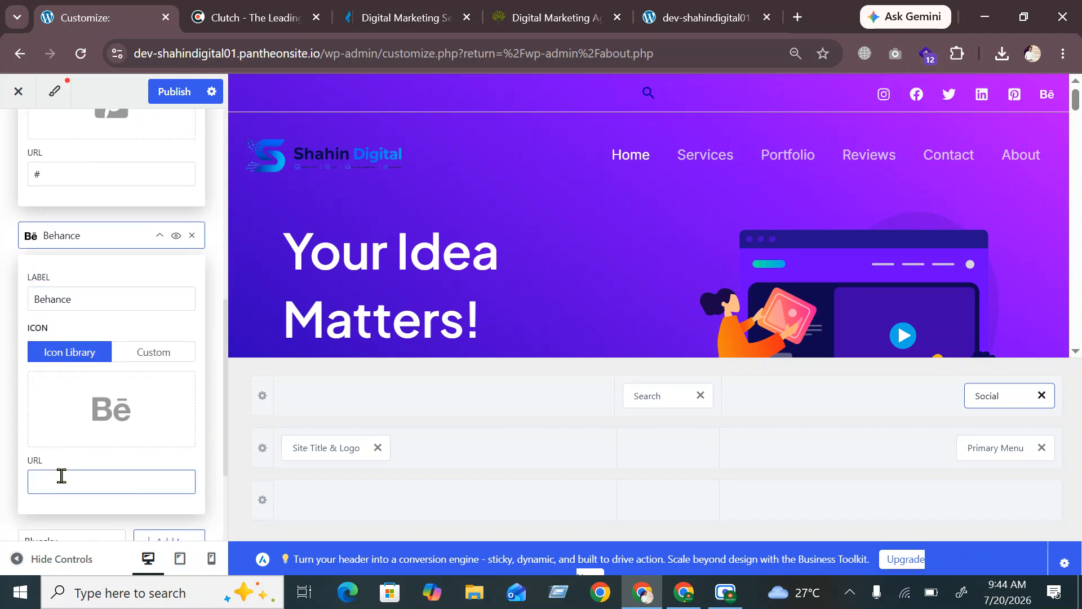
text(#)
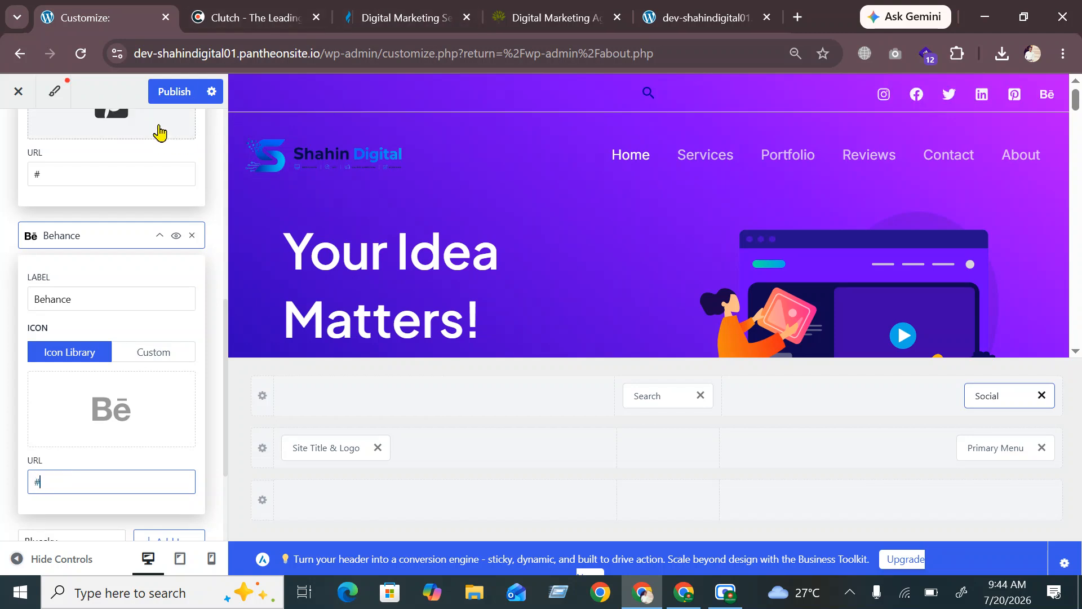
click(168, 95)
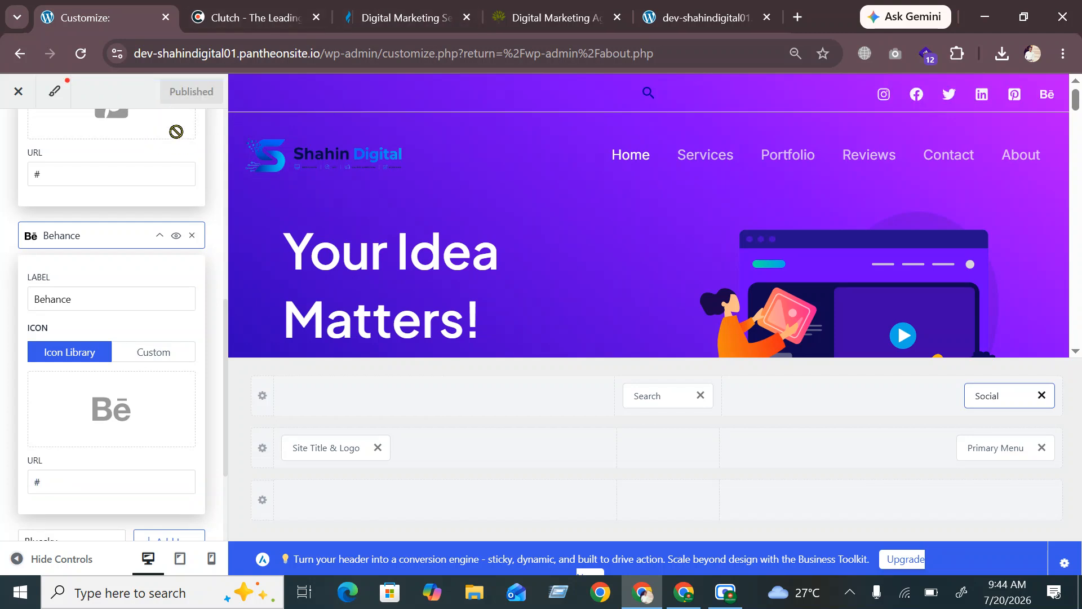
Reload the live site and test the header's search box
click(705, 18)
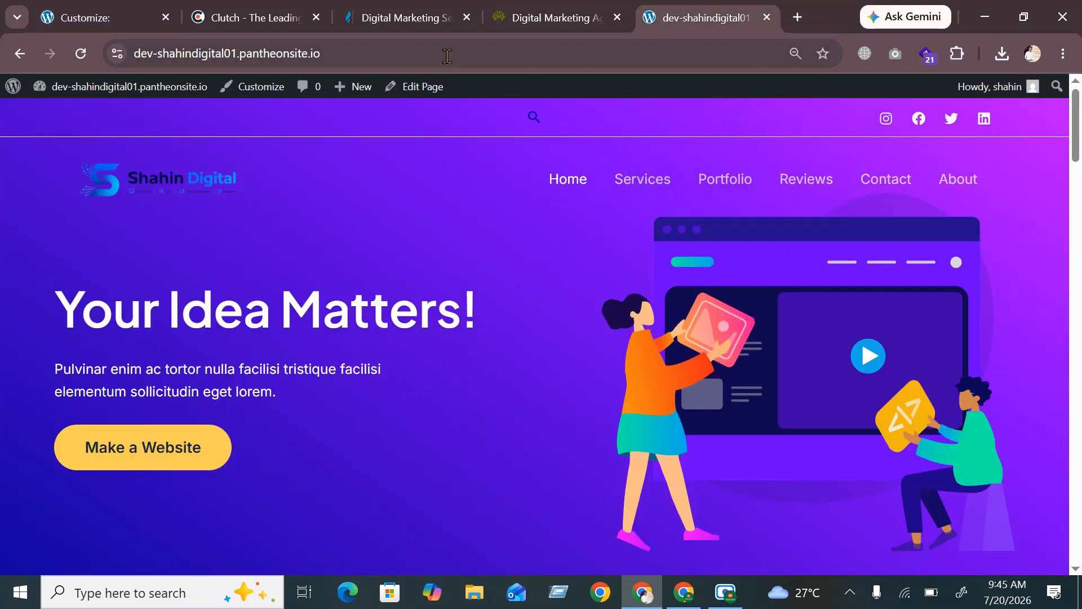
click(83, 56)
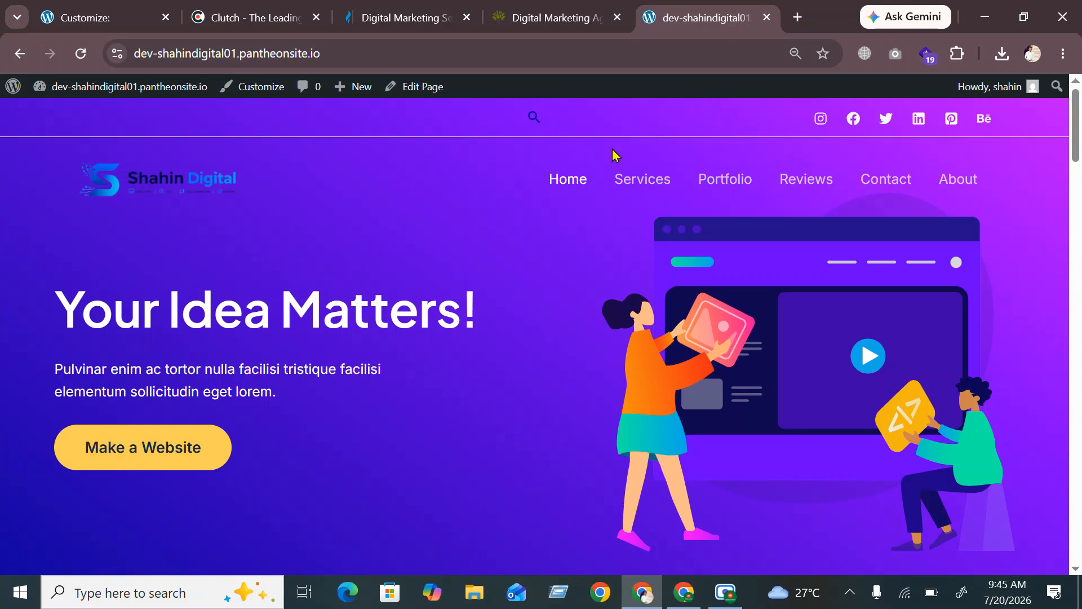
click(534, 119)
click(537, 118)
Move Search to the right of Social in the top row, publish, and reload the live site
click(100, 18)
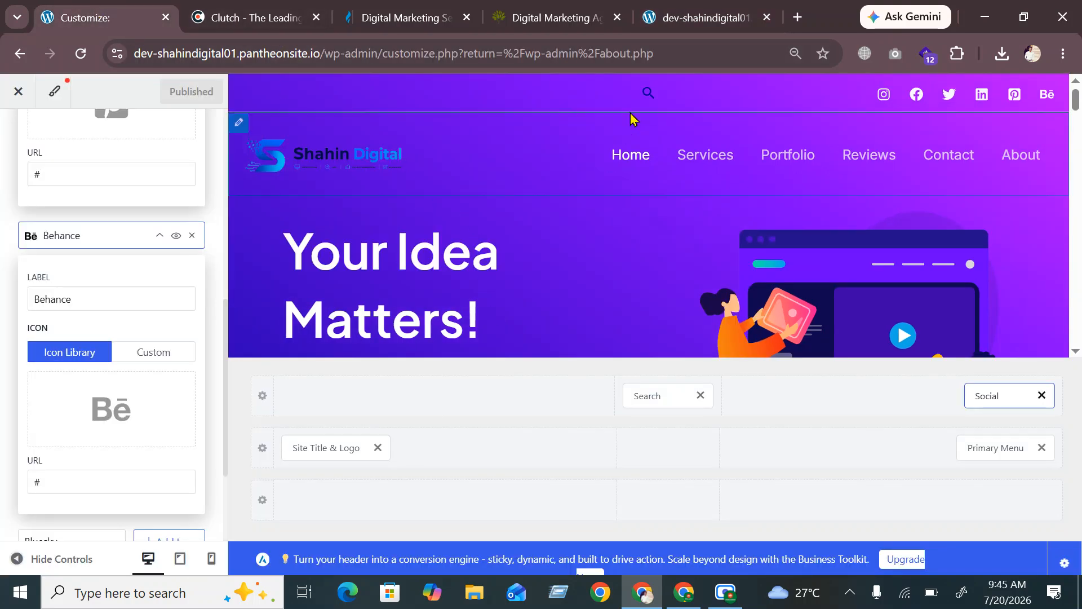
drag(647, 394, 756, 425)
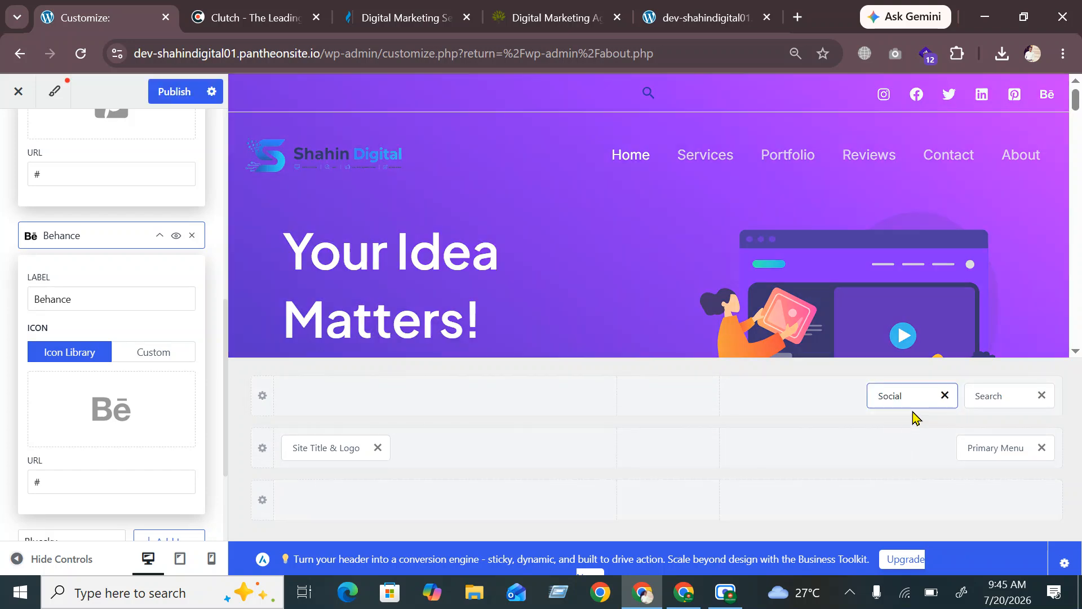
click(174, 91)
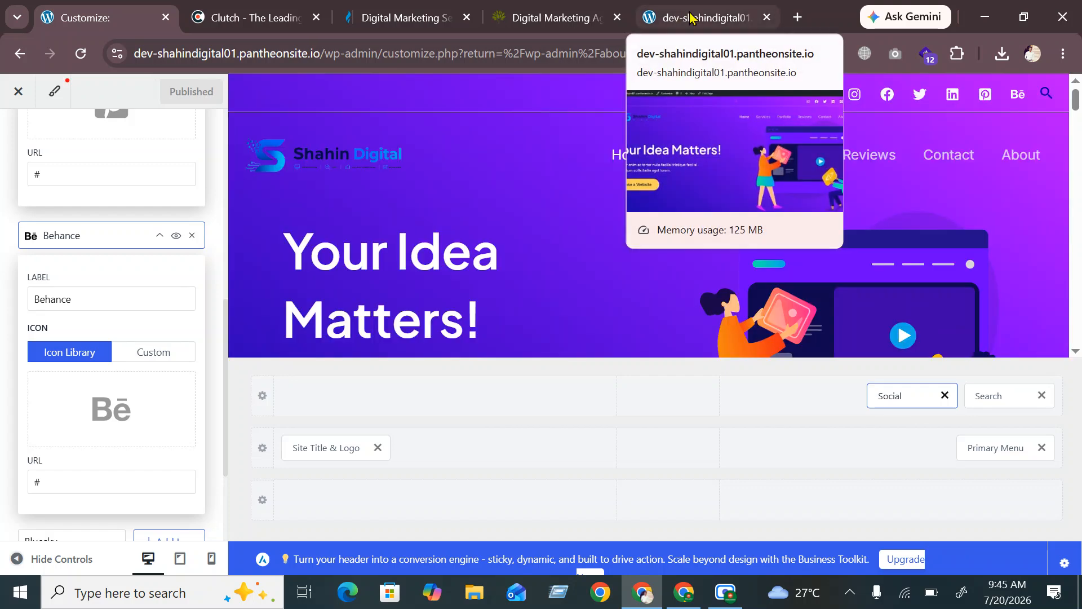
click(690, 18)
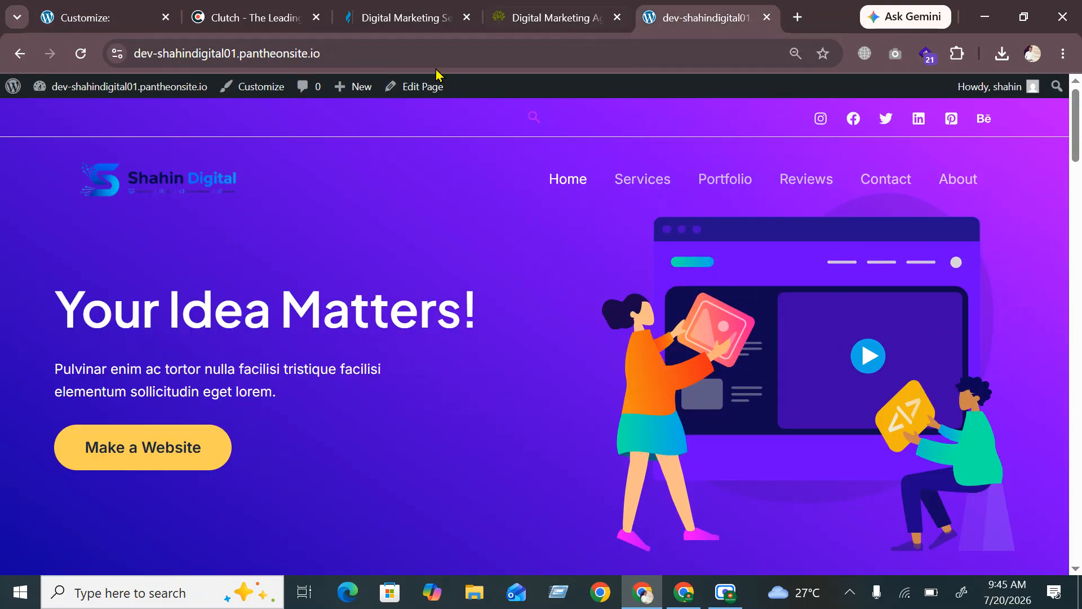
click(82, 54)
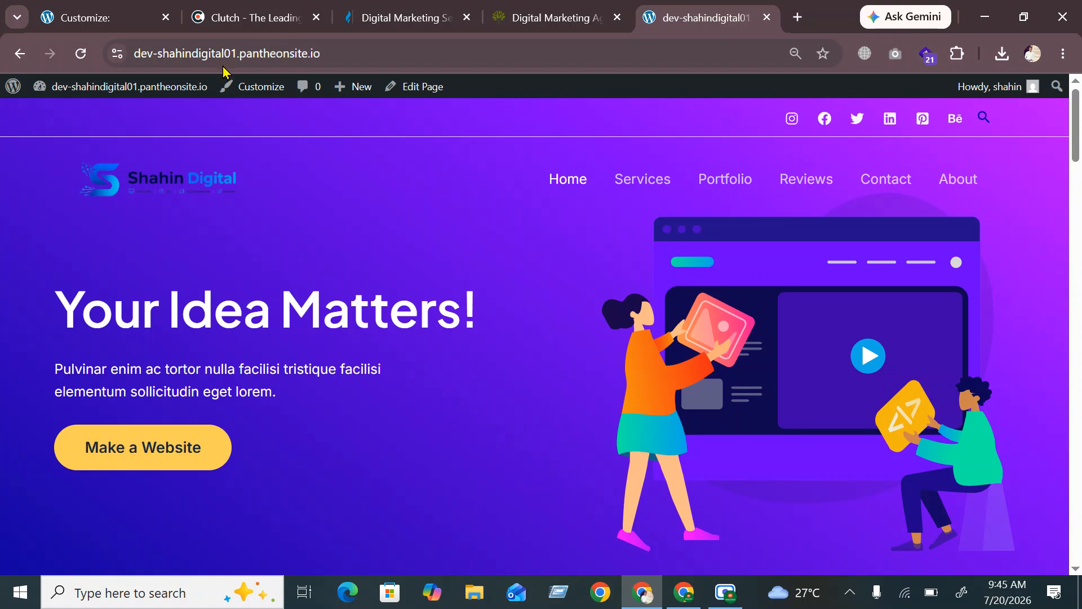
Add a Bluesky icon after Behance, then browse the network list without changing it
click(107, 18)
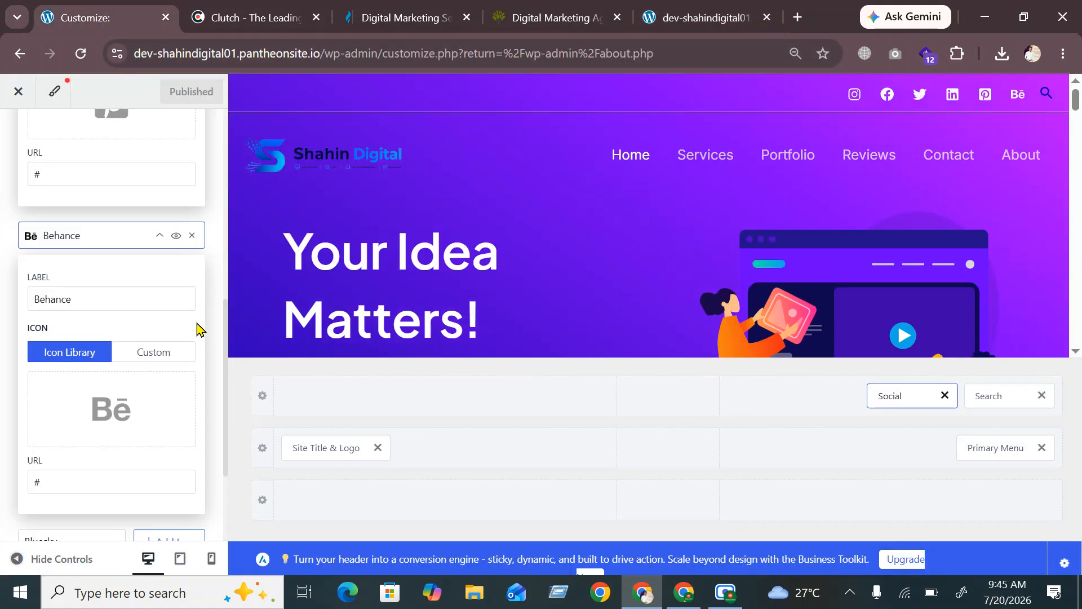
scroll(7, 398, down, 3)
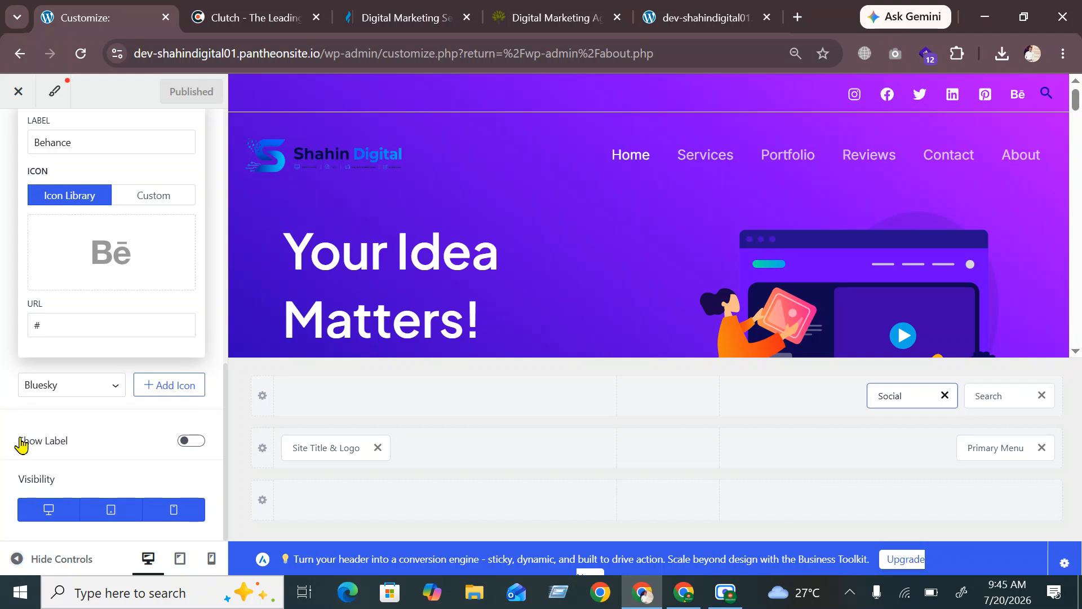
click(169, 388)
scroll(140, 426, down, 1)
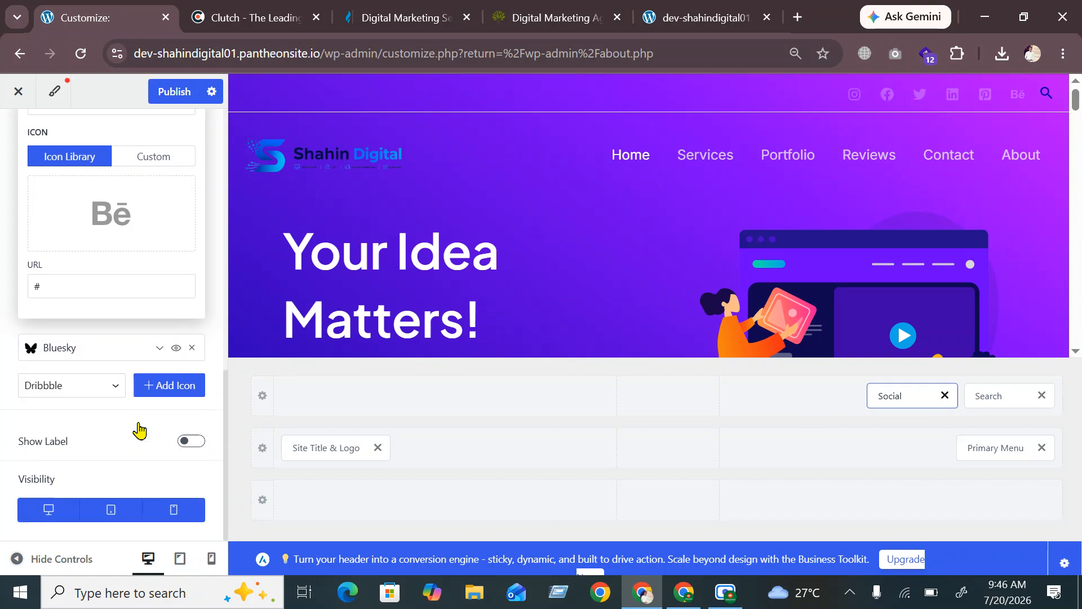
click(96, 394)
scroll(92, 77, down, 3)
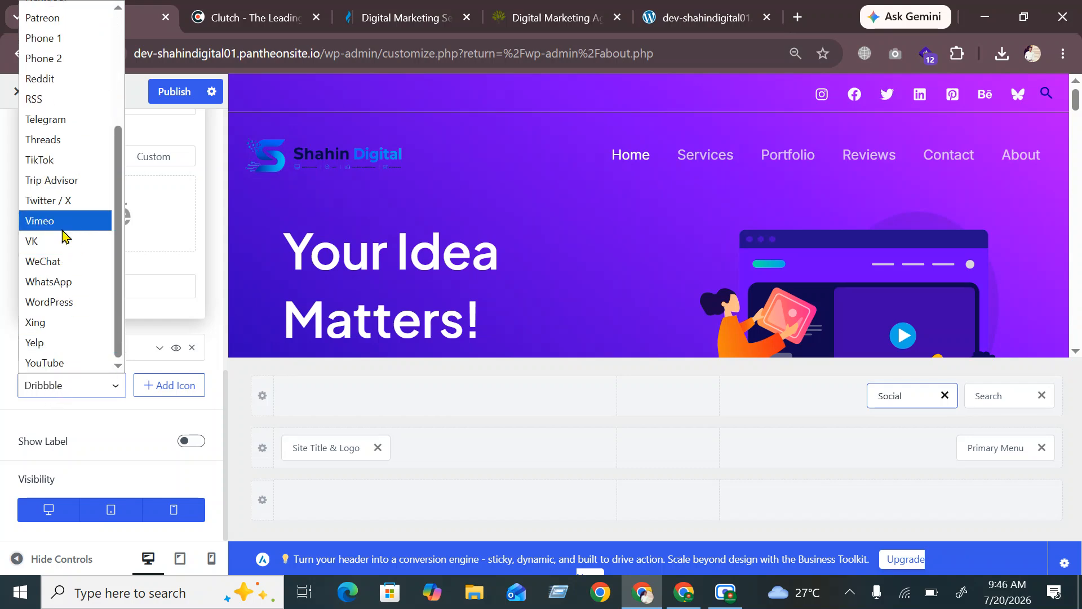
scroll(62, 235, up, 1)
scroll(63, 234, up, 2)
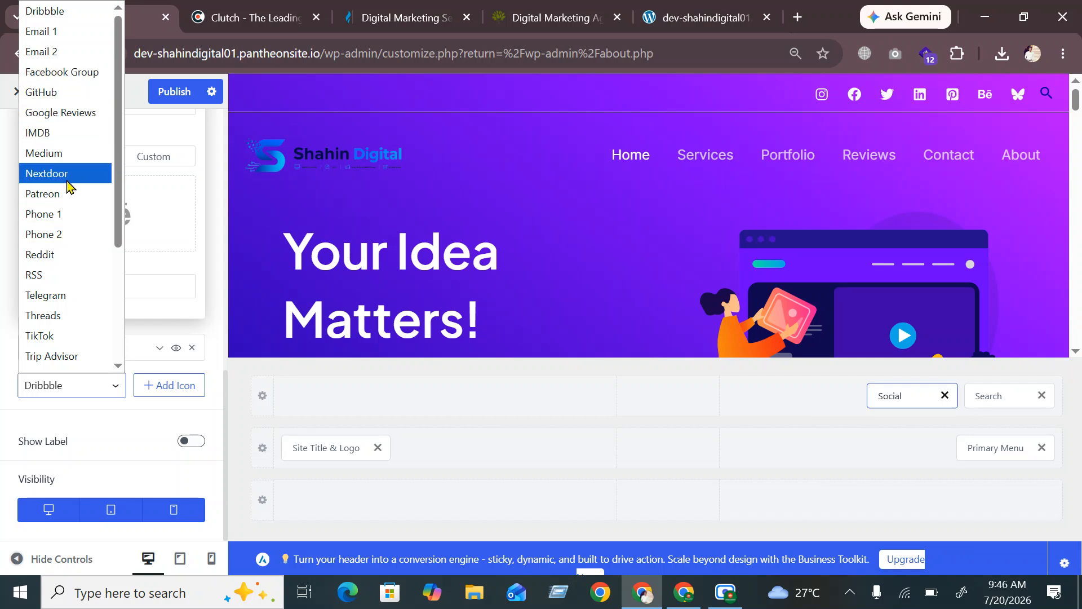
scroll(67, 215, down, 3)
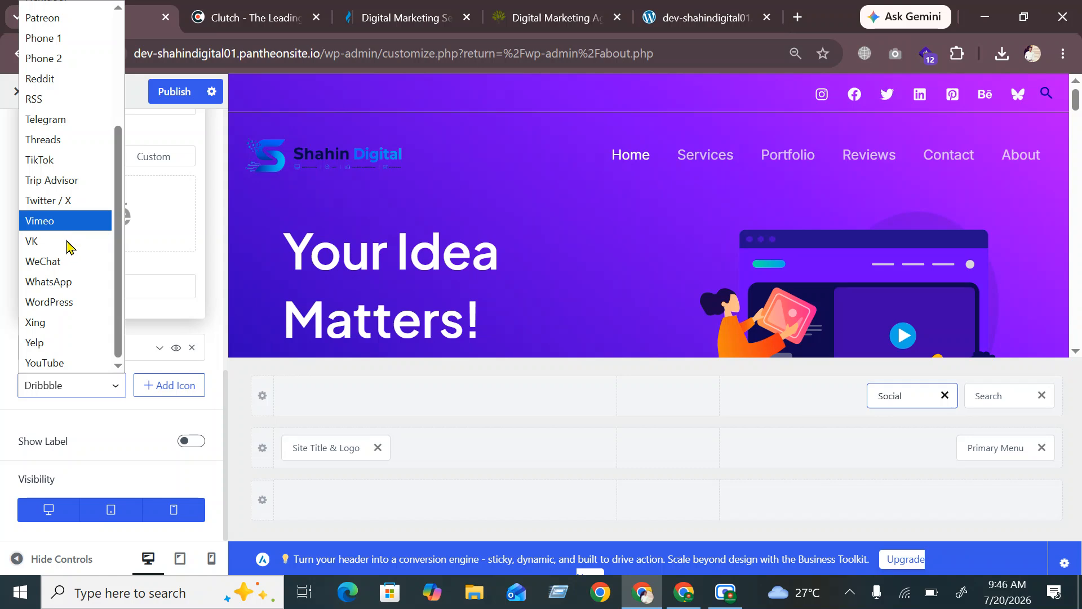
click(29, 416)
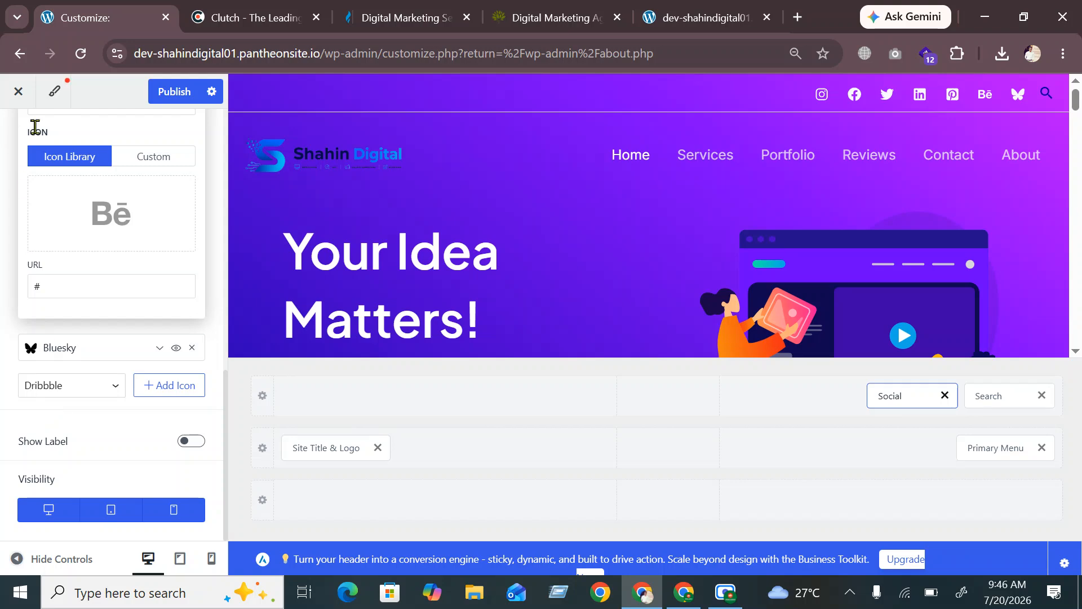
scroll(34, 128, up, 2)
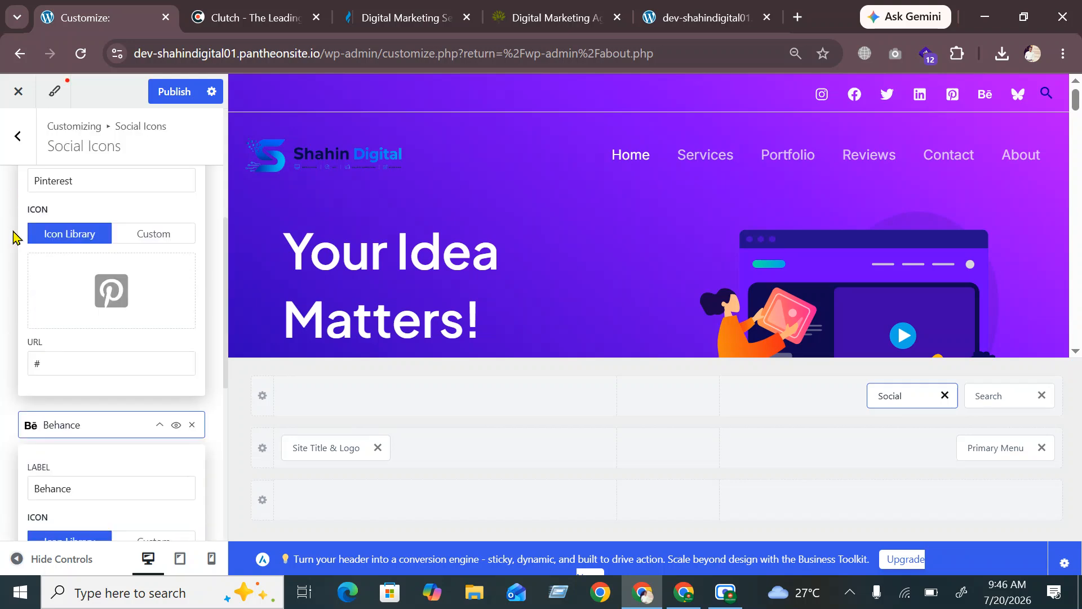
Add Widget 1 to the top header row's left cell and open its Header Builder Widget 1 settings
click(17, 137)
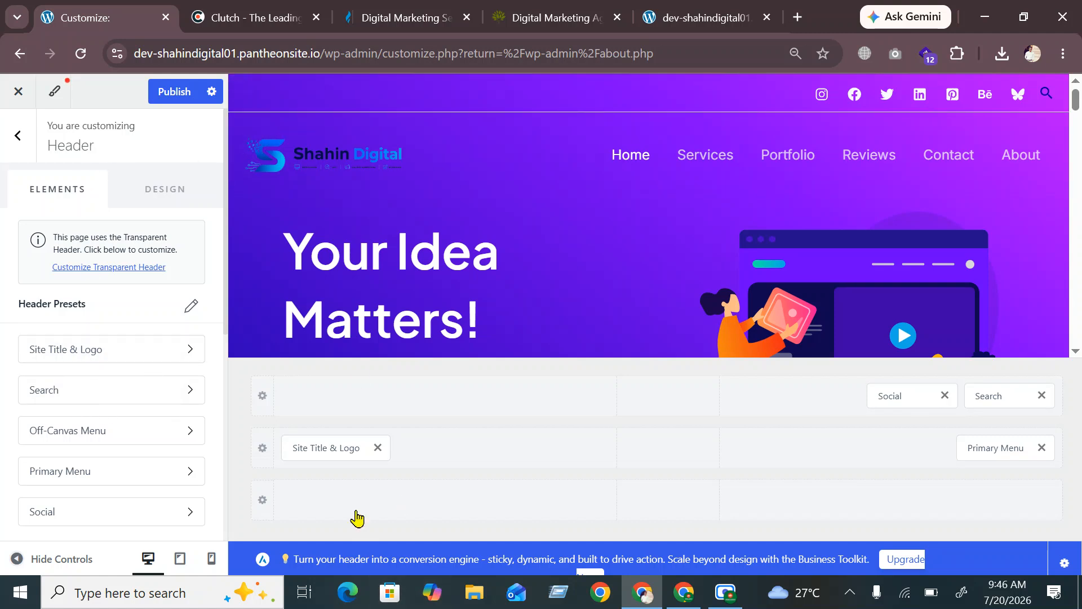
click(445, 395)
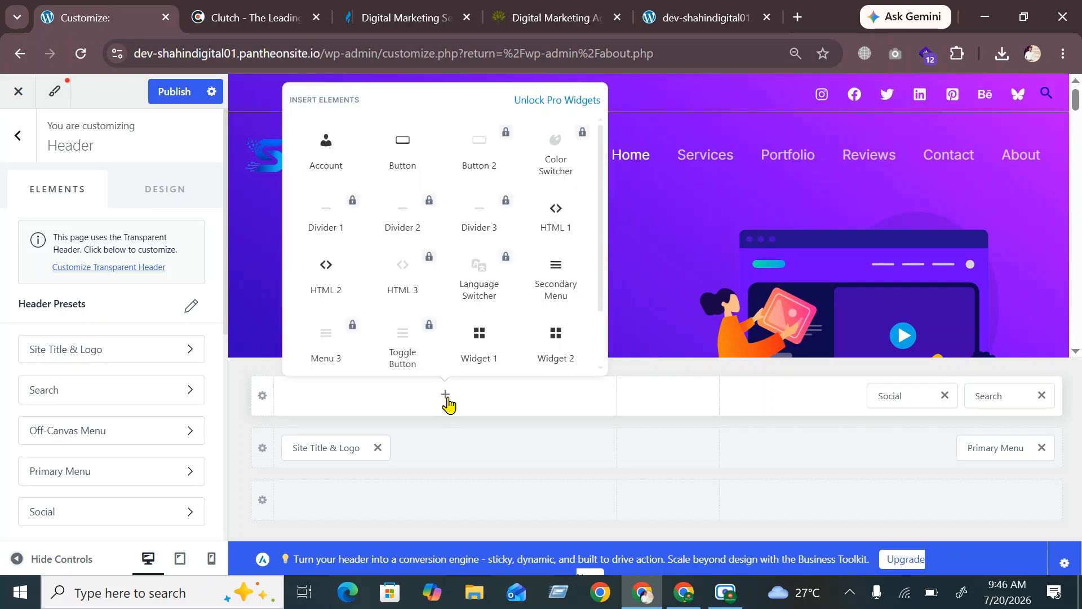
scroll(458, 367, down, 1)
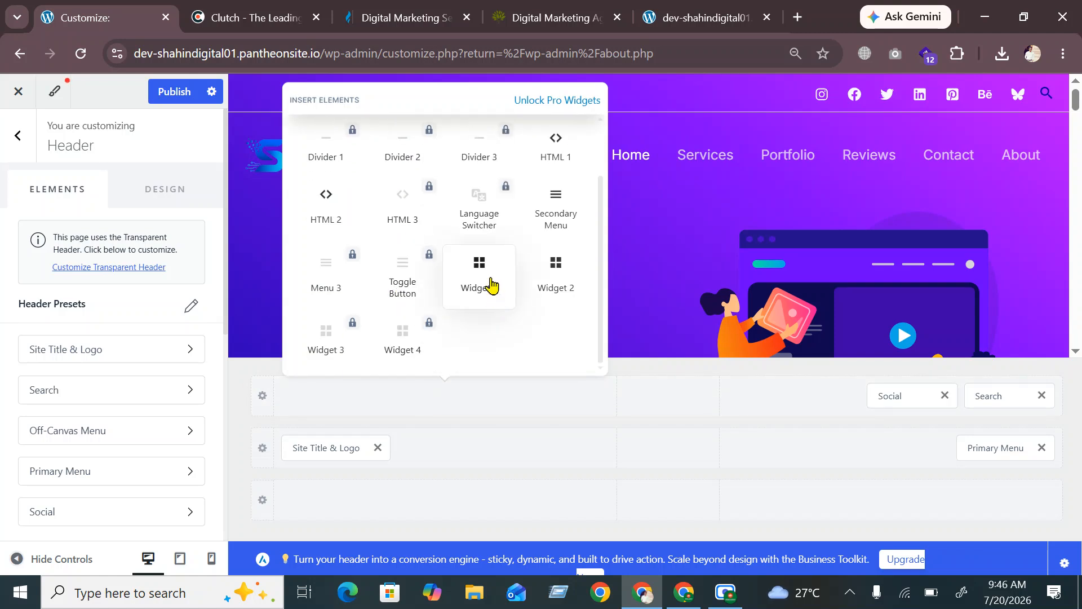
click(491, 285)
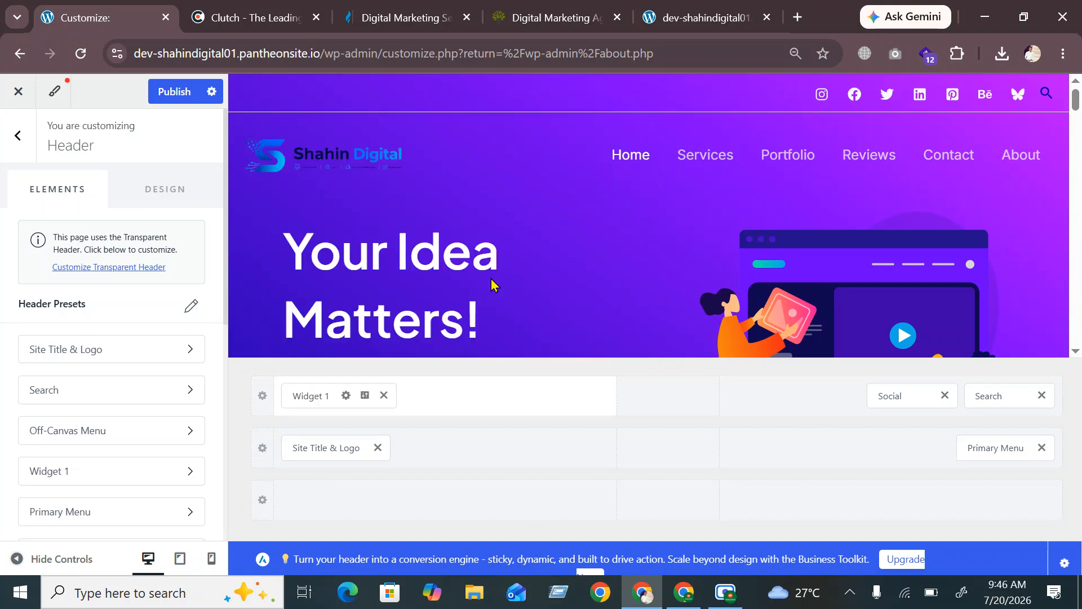
click(313, 396)
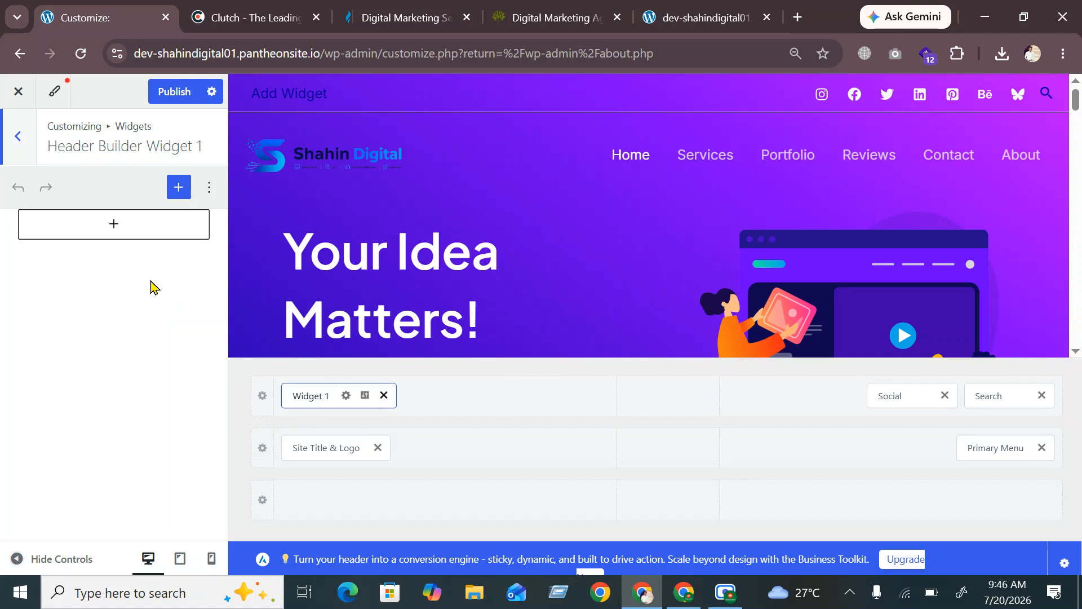
Add an empty Heading block to Widget 1 and set its level to Heading 5
click(111, 225)
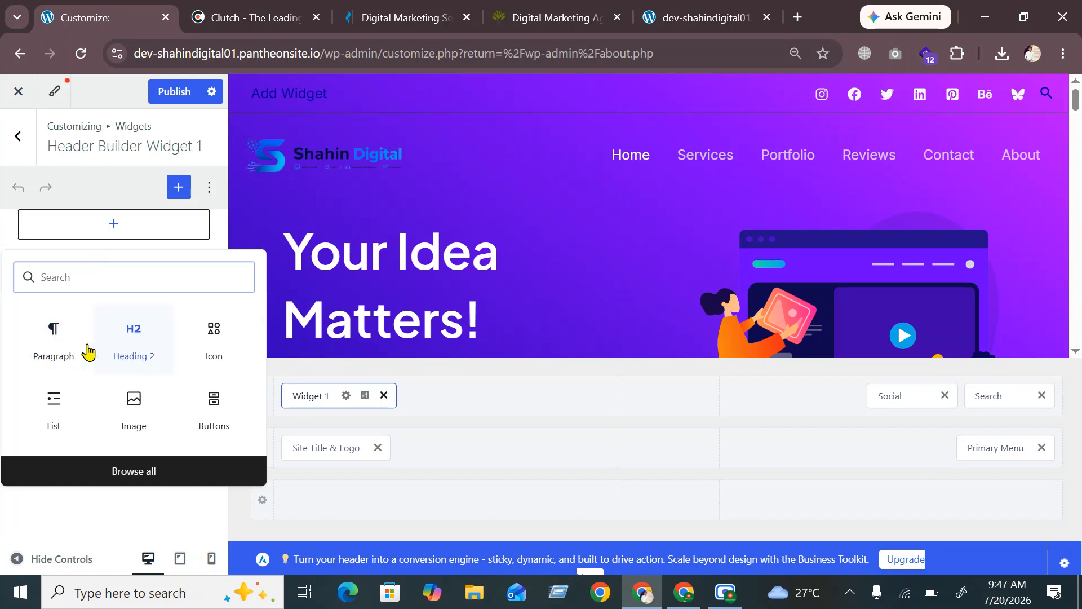
click(143, 341)
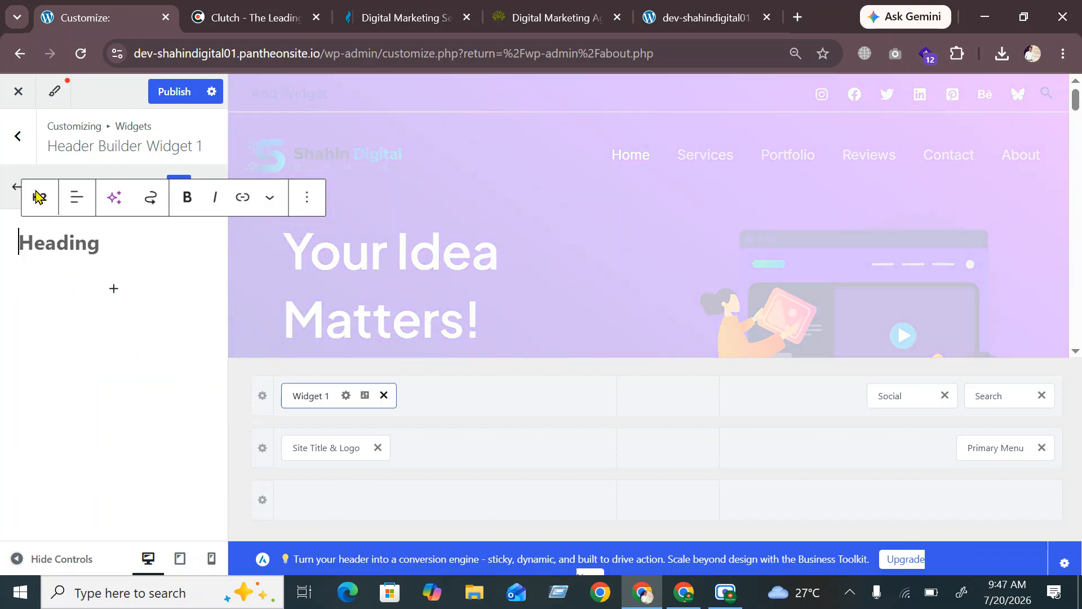
click(37, 197)
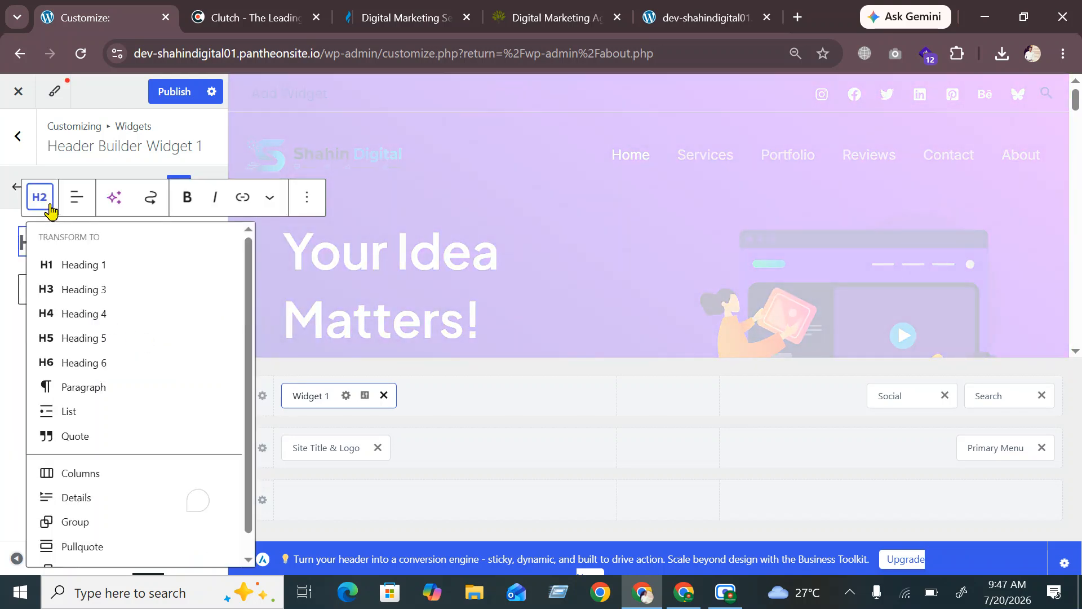
click(77, 348)
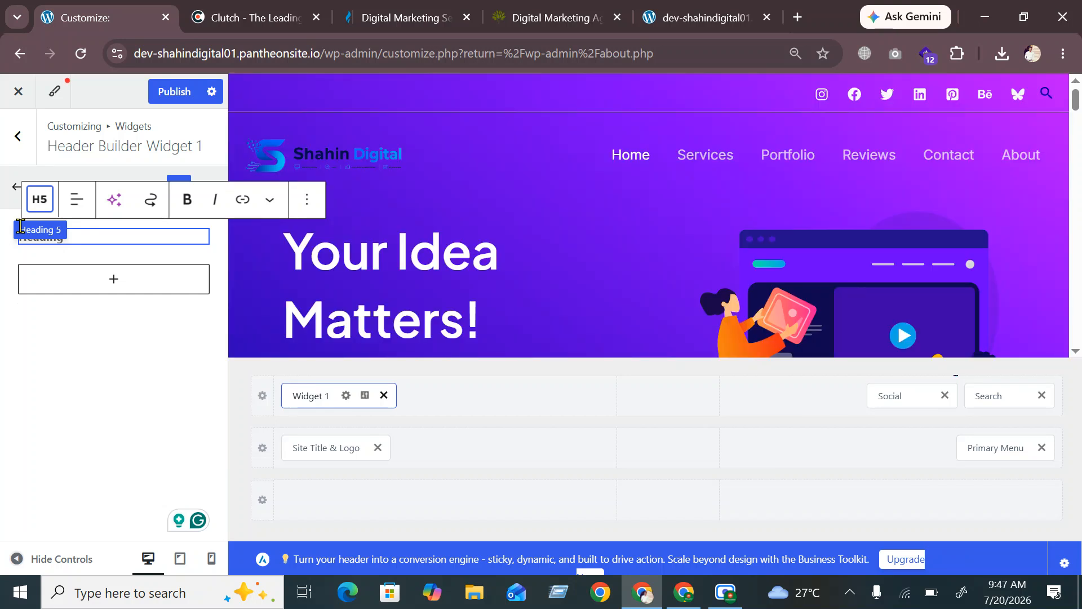
click(116, 240)
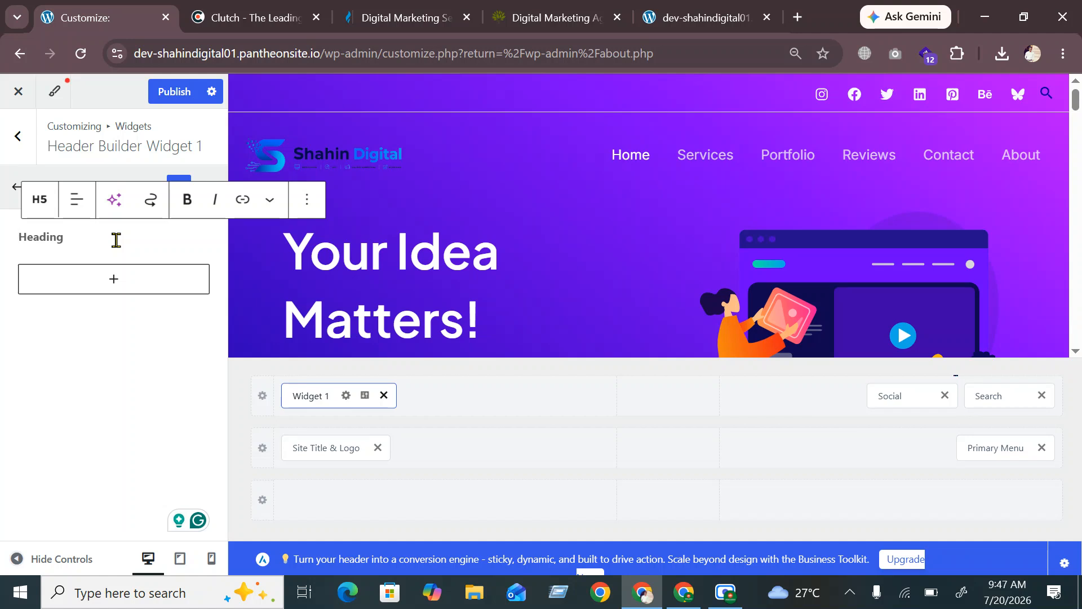
Clear the draft heading text and insert an envelope emoji from the emoji picker
text(Ema)
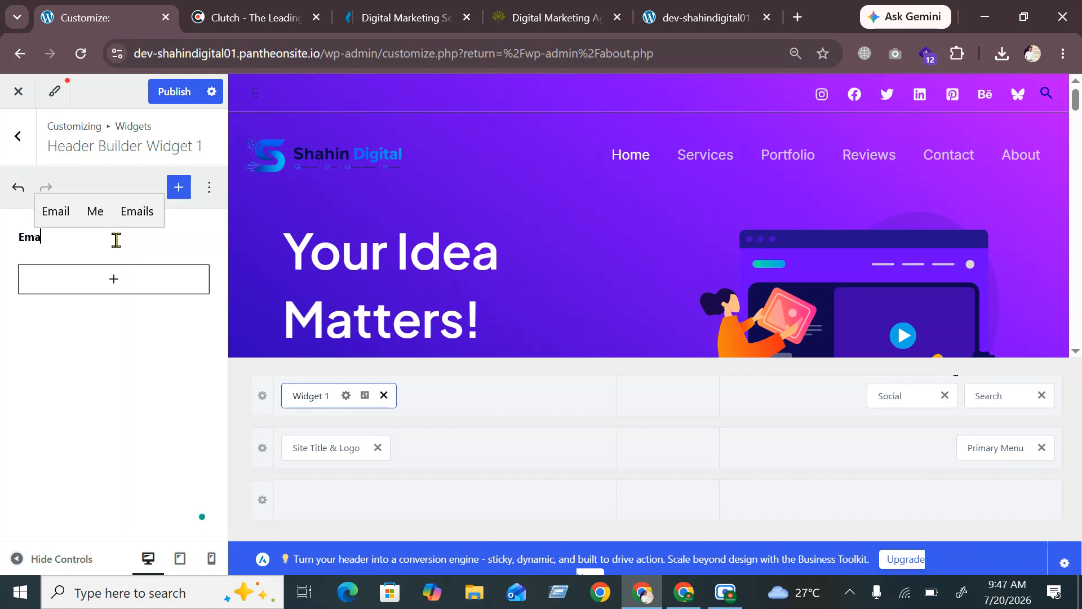
key(BackSpace)
key(BackSpace)
key(BackSpace)
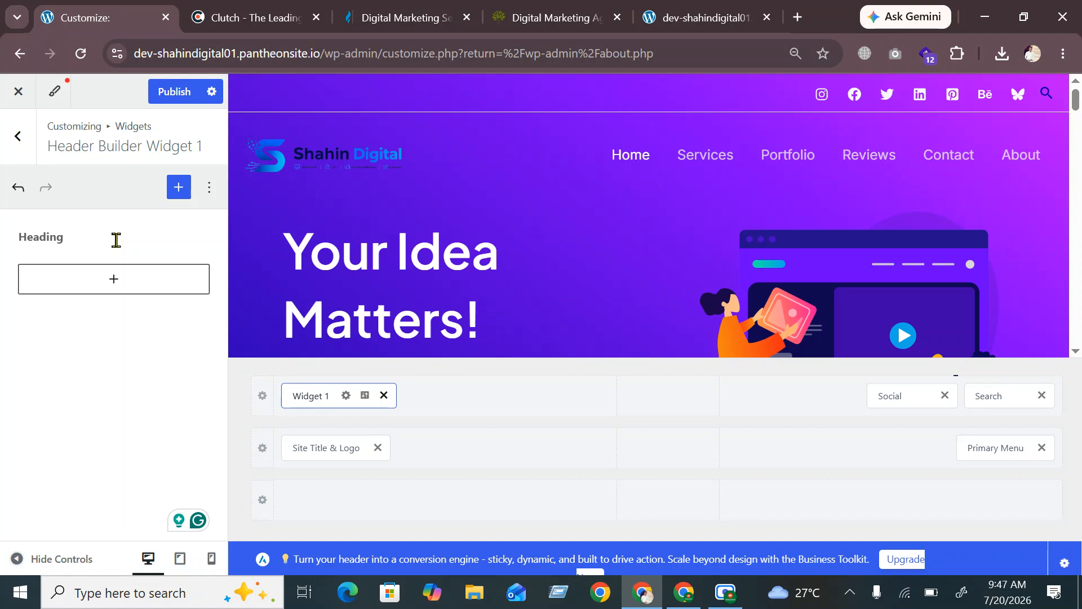
key(super+period)
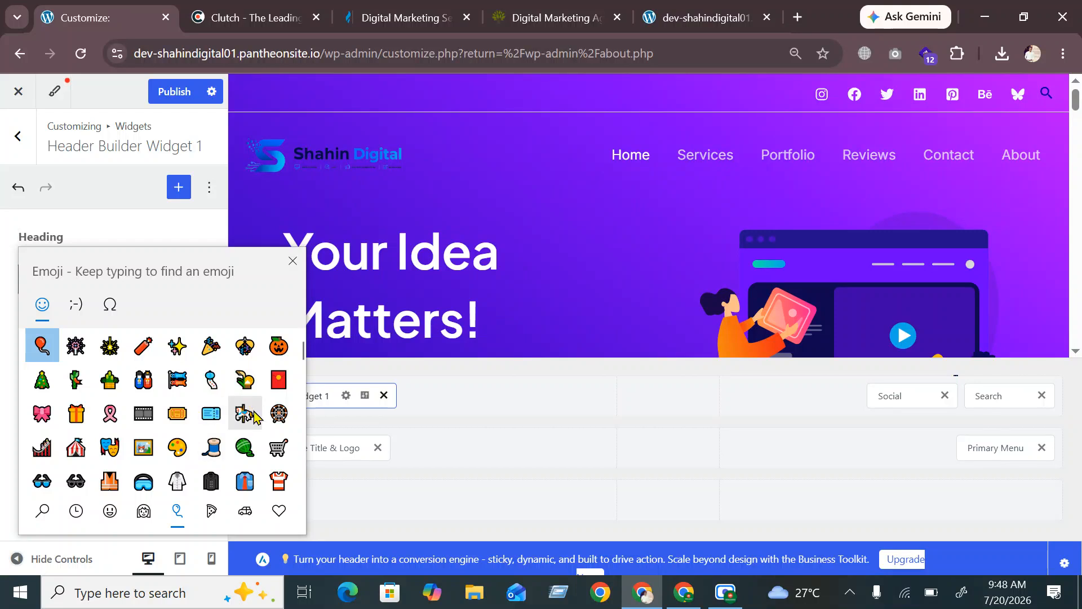
scroll(169, 414, down, 1)
scroll(169, 414, down, 6)
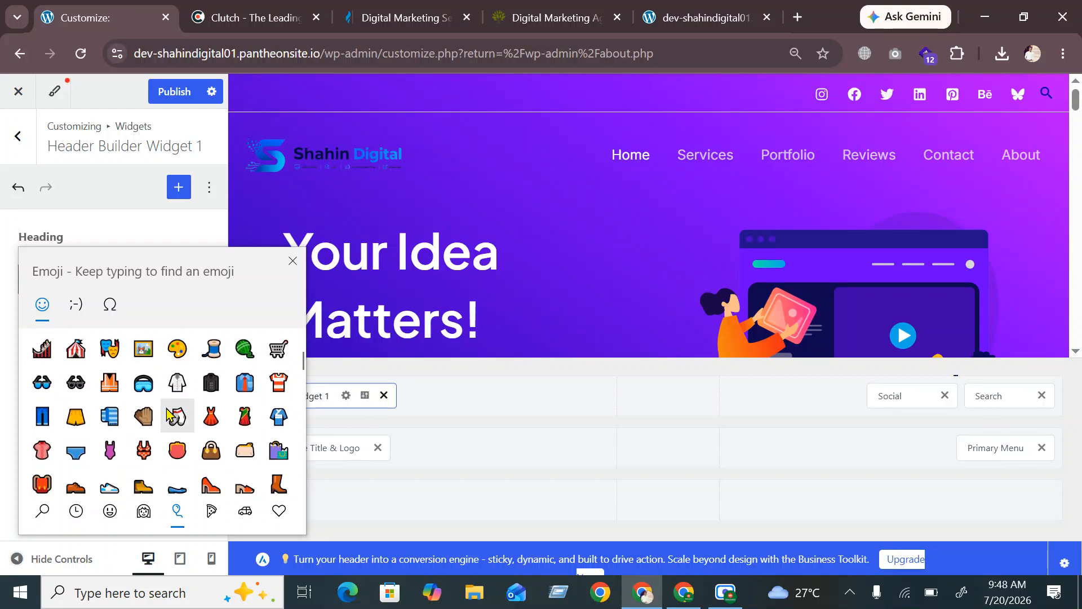
scroll(169, 414, down, 8)
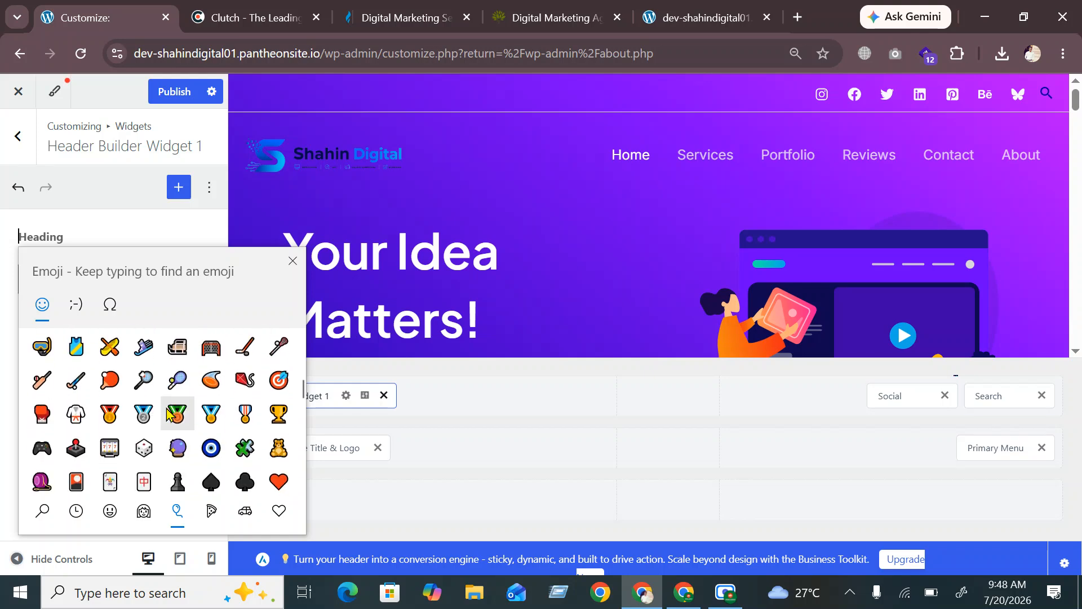
scroll(169, 415, down, 4)
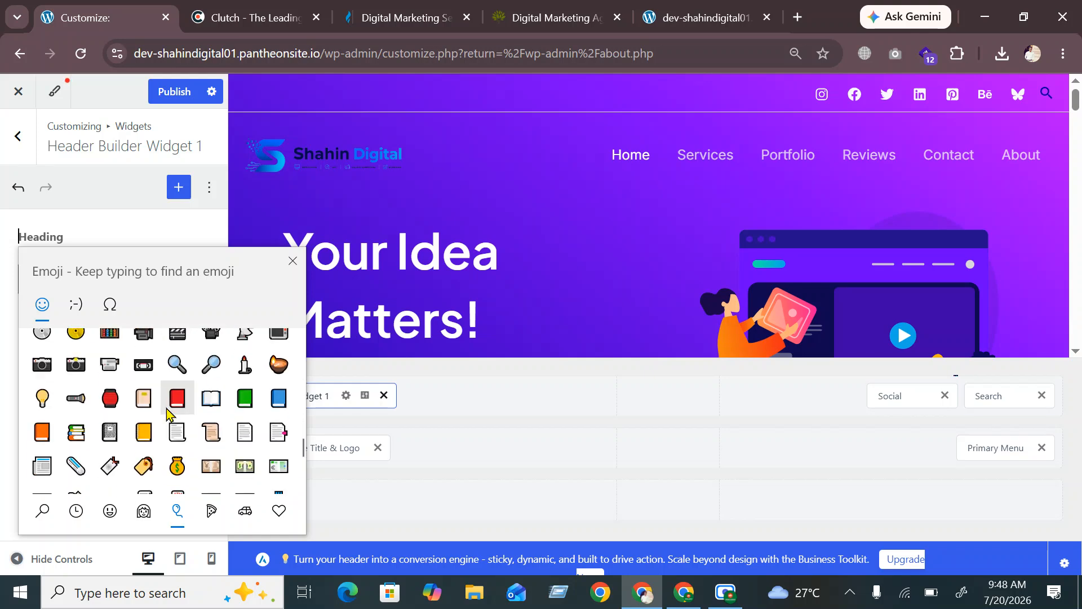
scroll(175, 416, up, 3)
scroll(178, 416, down, 5)
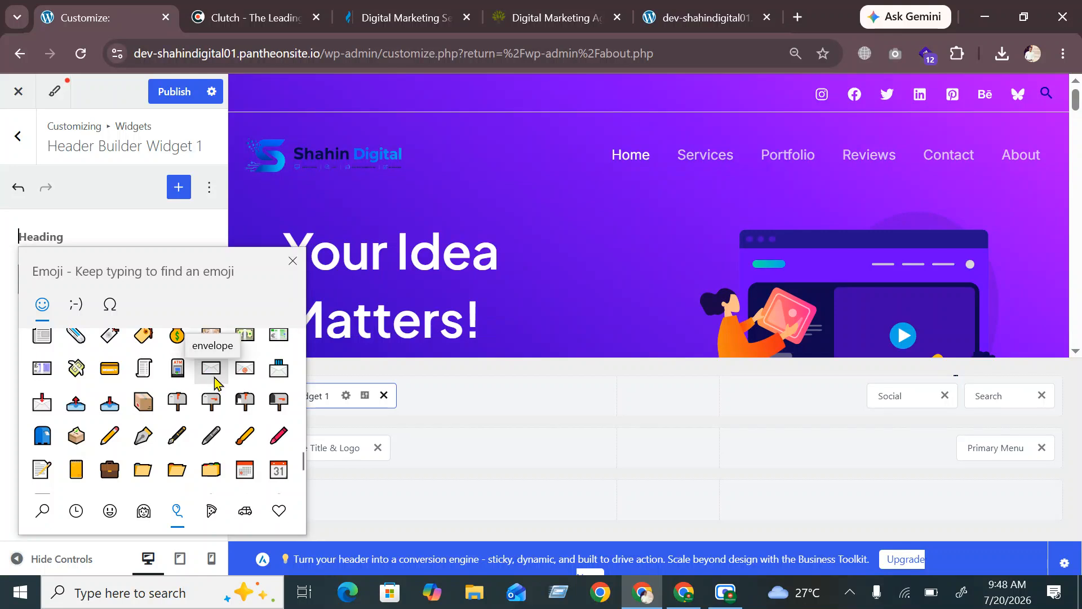
click(214, 382)
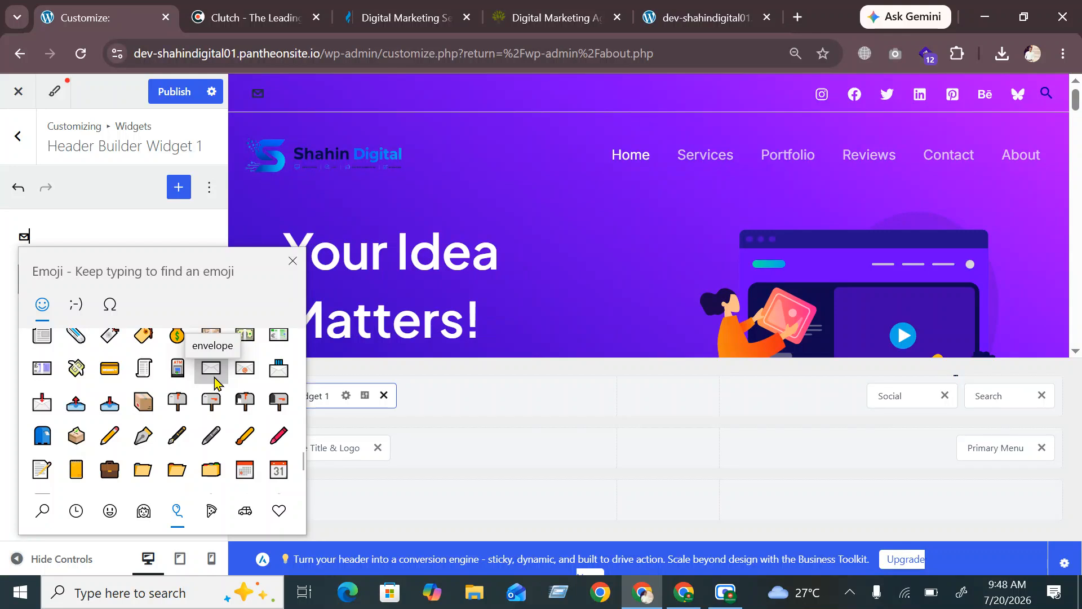
Follow the envelope with the contact e-mail address, accepting the autofill suggestion
click(242, 378)
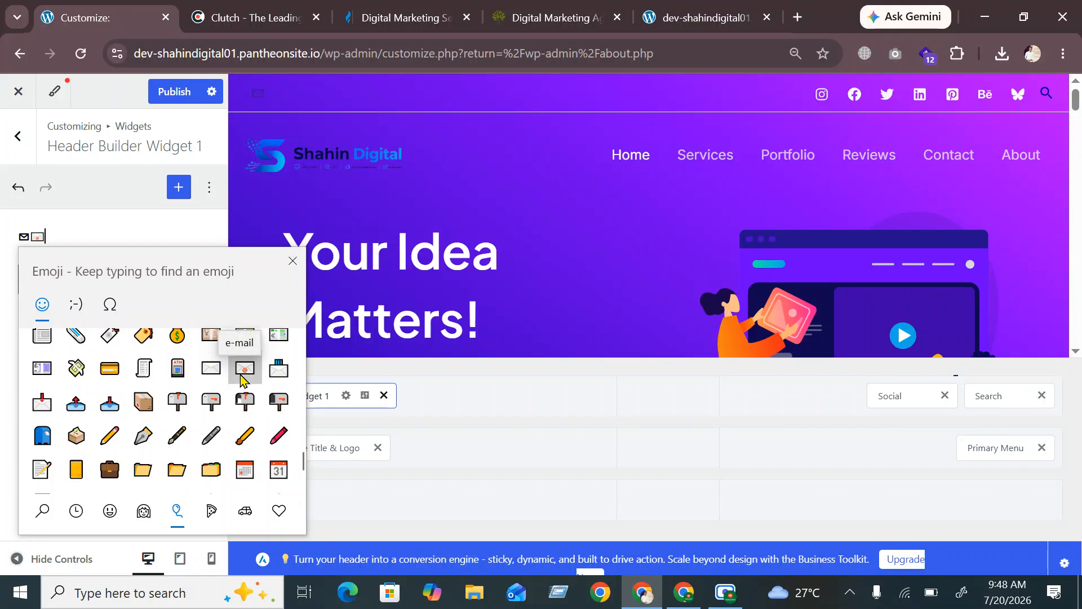
key(BackSpace)
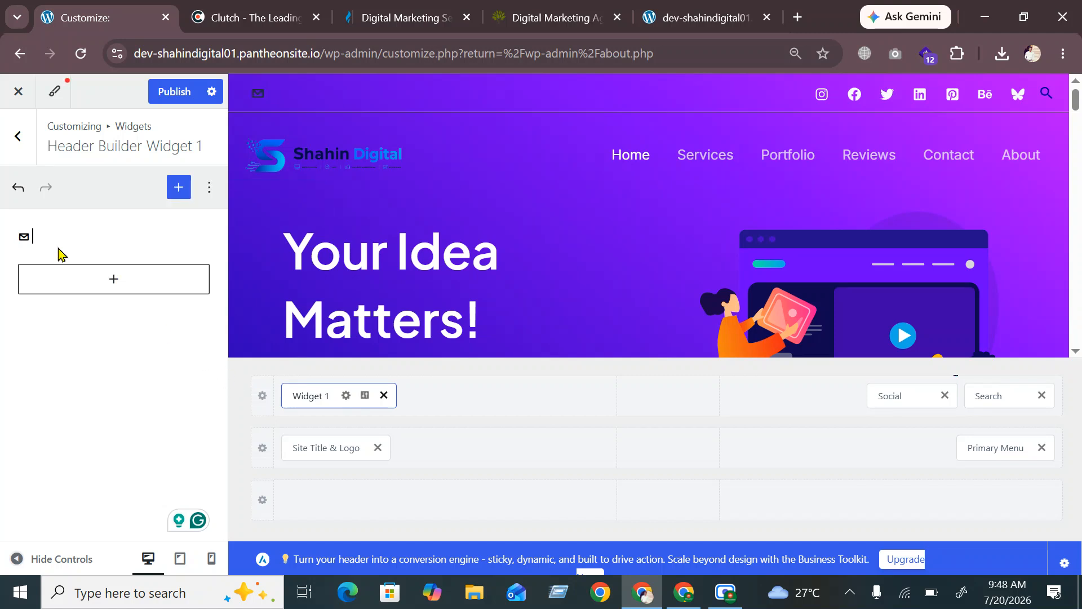
text(shah)
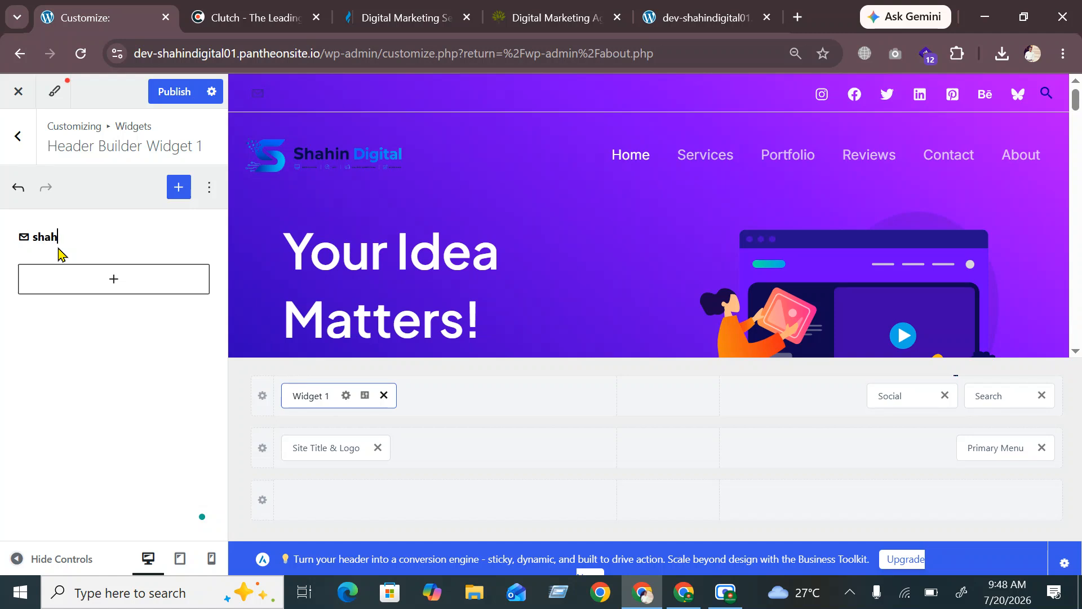
click(152, 217)
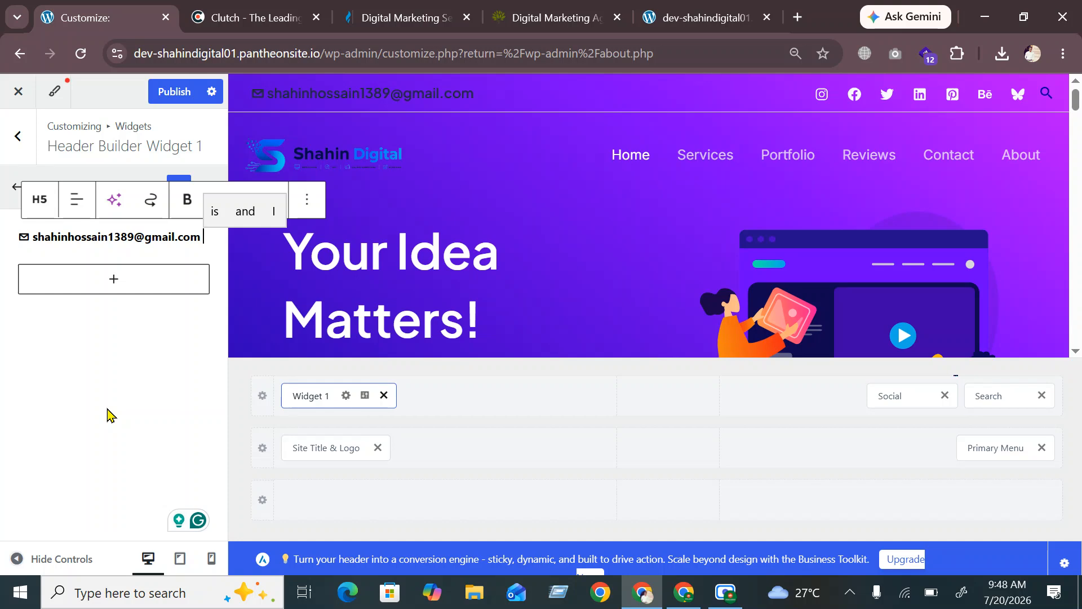
Insert a telephone emoji after the e-mail in the widget heading
key(super+period)
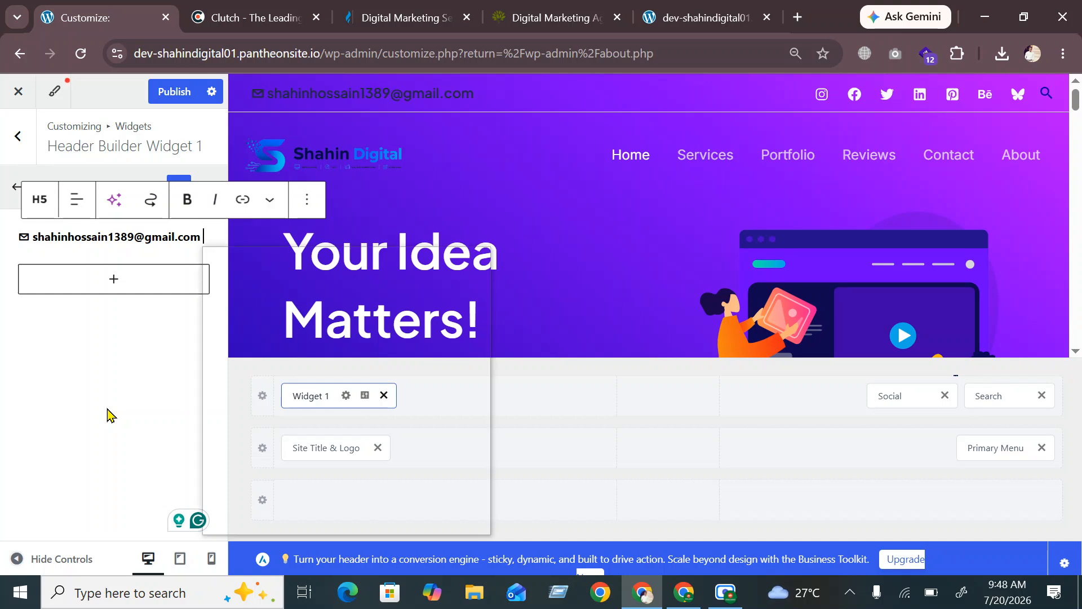
scroll(299, 446, down, 5)
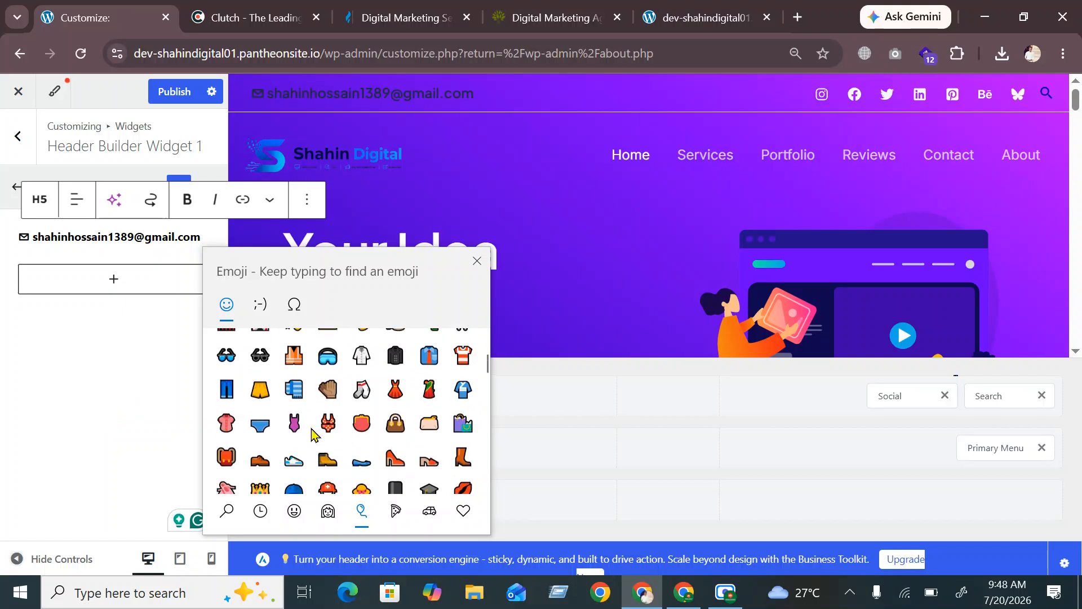
scroll(327, 427, down, 8)
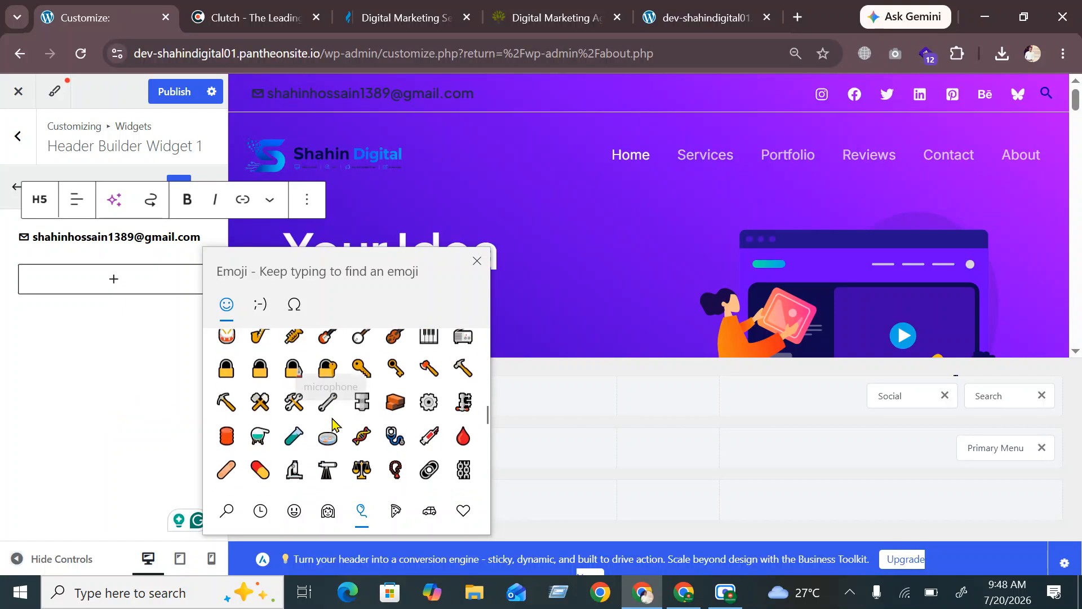
scroll(330, 431, down, 3)
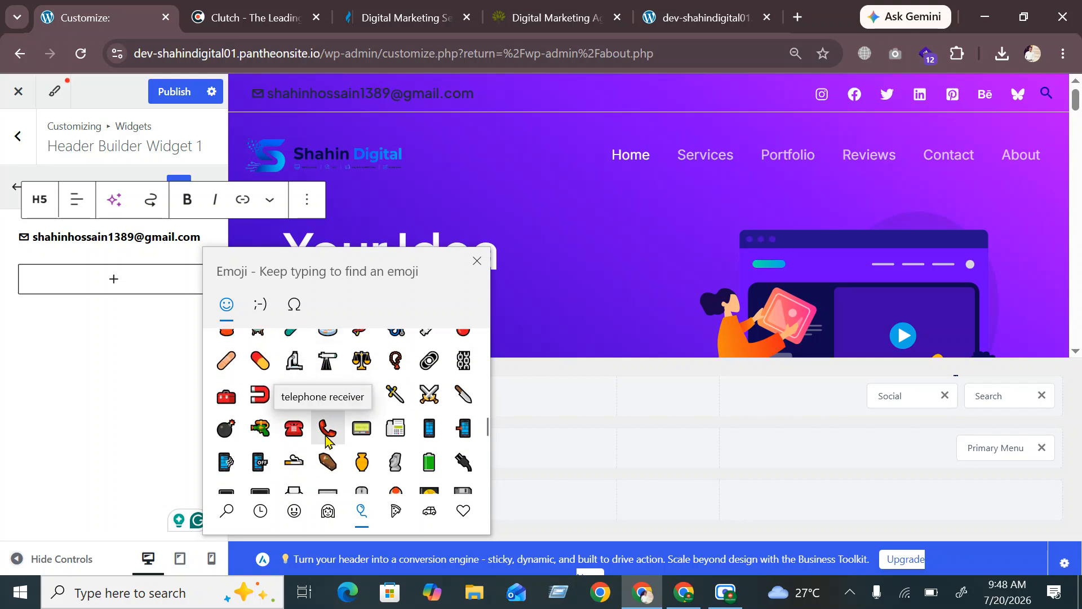
click(327, 430)
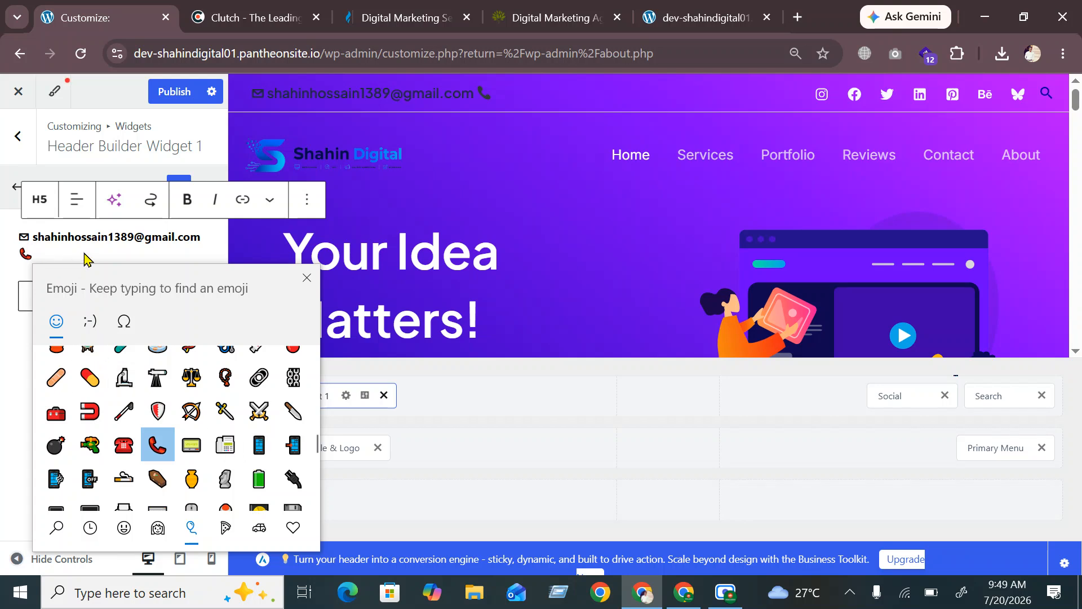
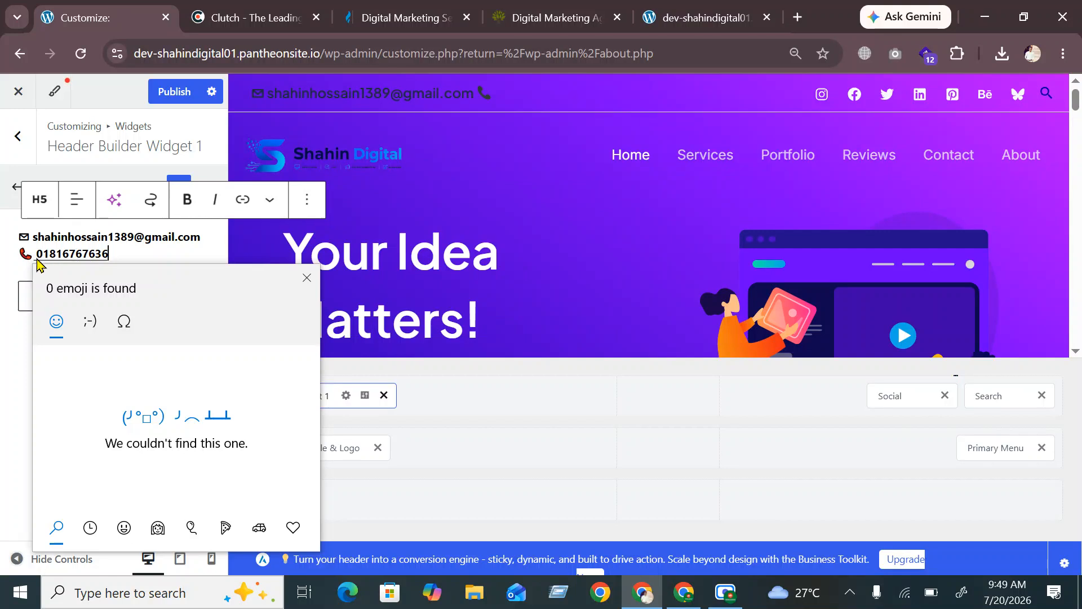
Type the two contact phone numbers with a +88 prefix, separated by a semicolon
key(Escape)
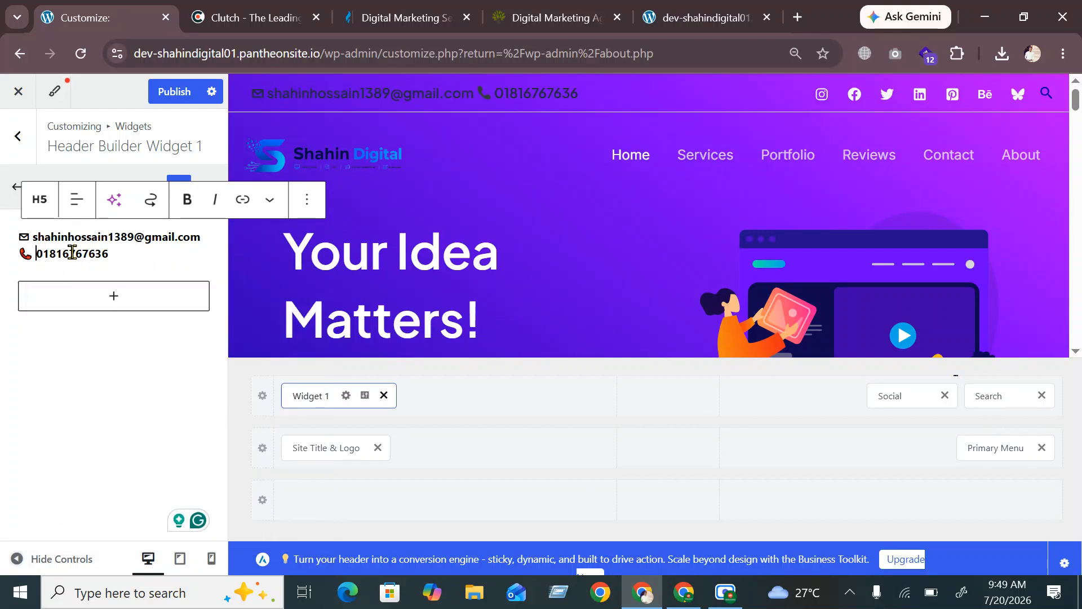
key(Home)
text(+88)
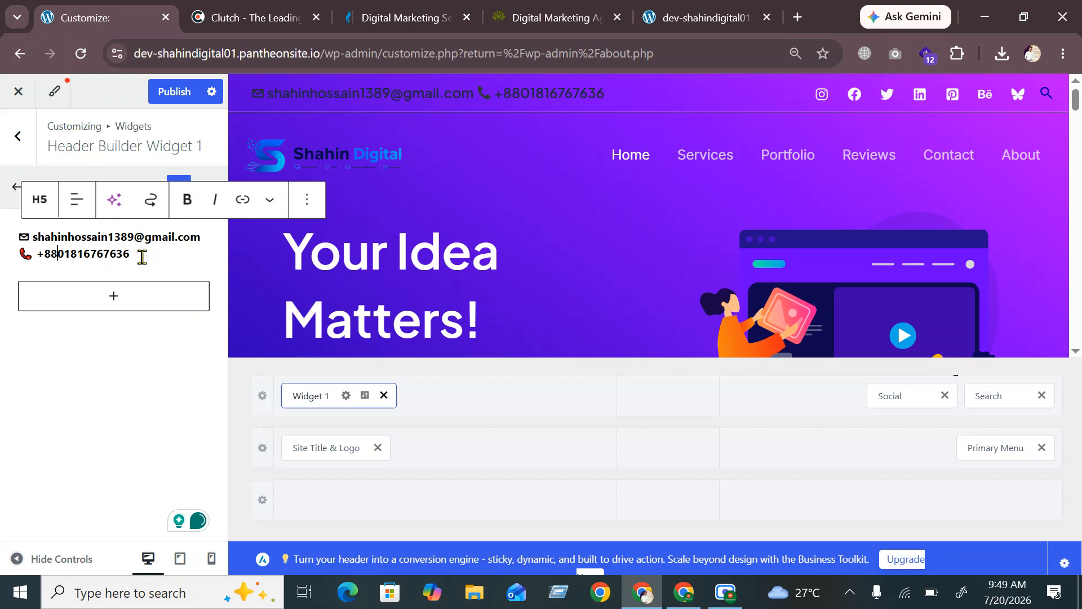
text(;)
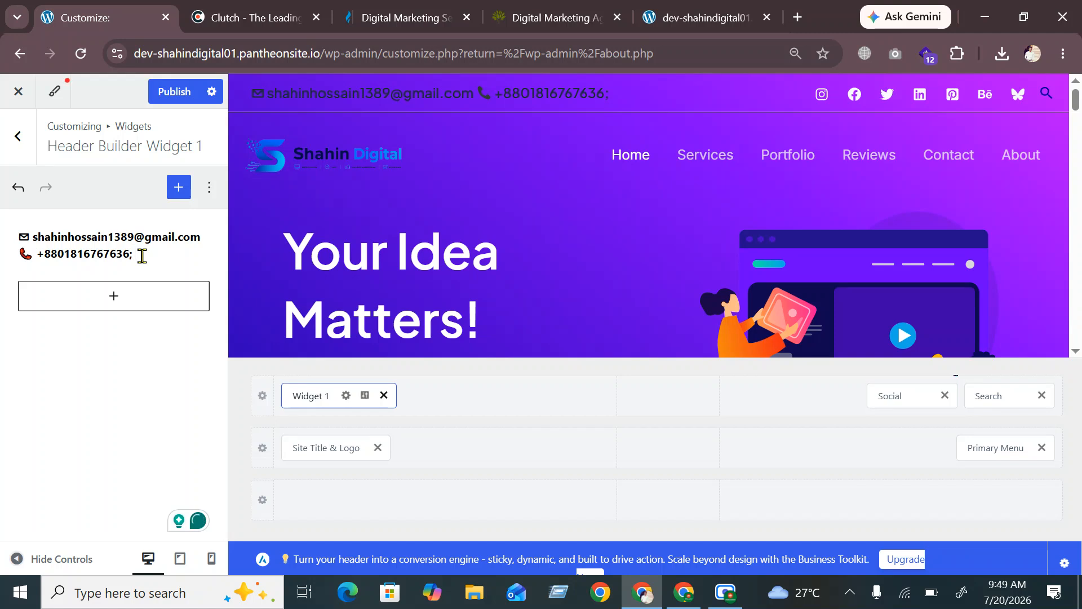
text(01)
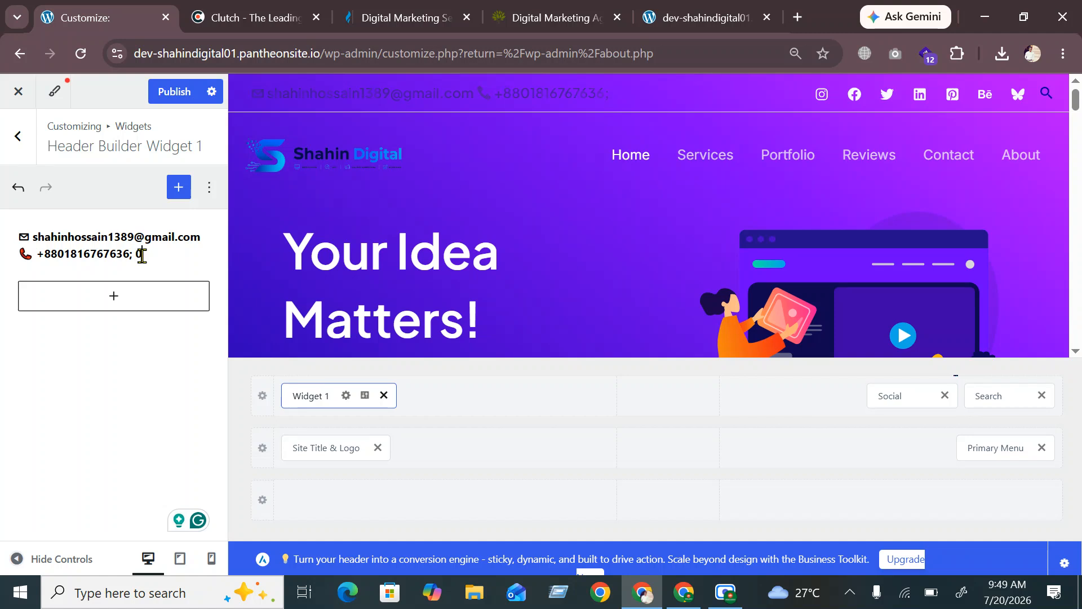
text(80000000)
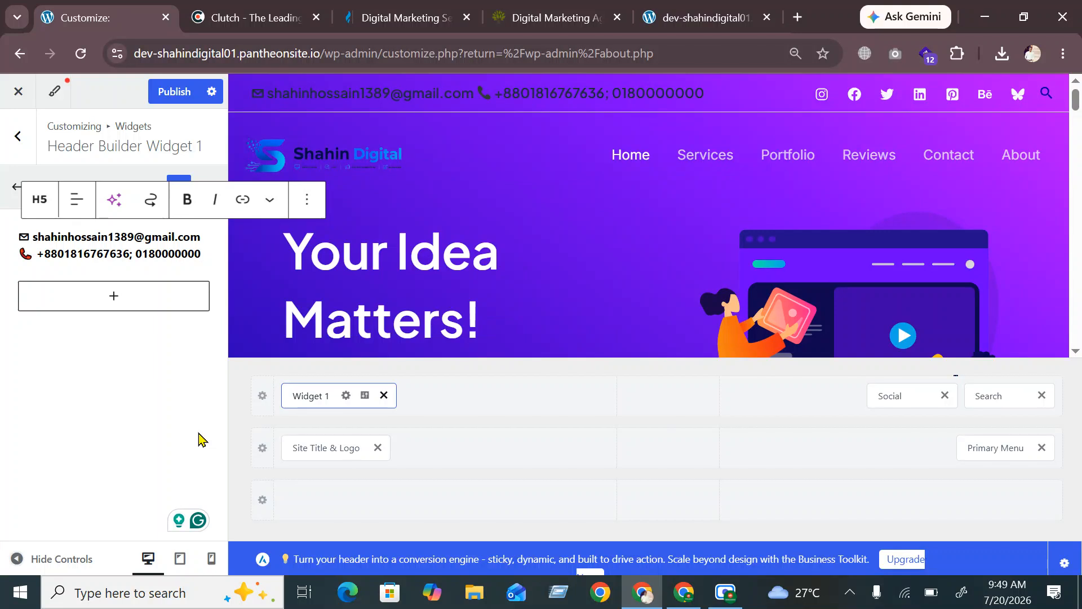
Publish the header contact details and reload the live site to check the top bar
click(176, 92)
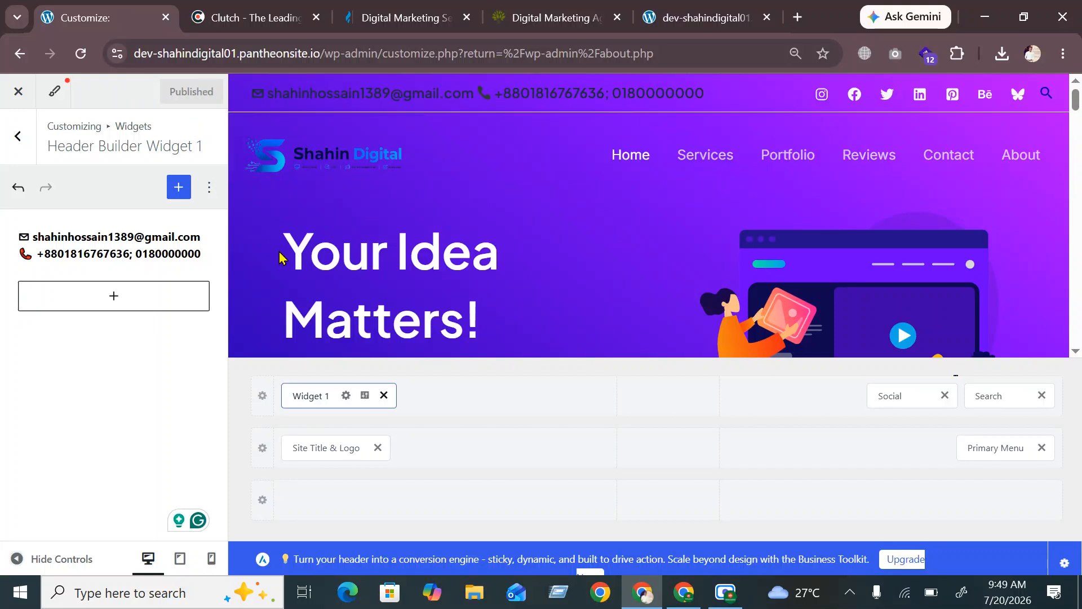
click(709, 21)
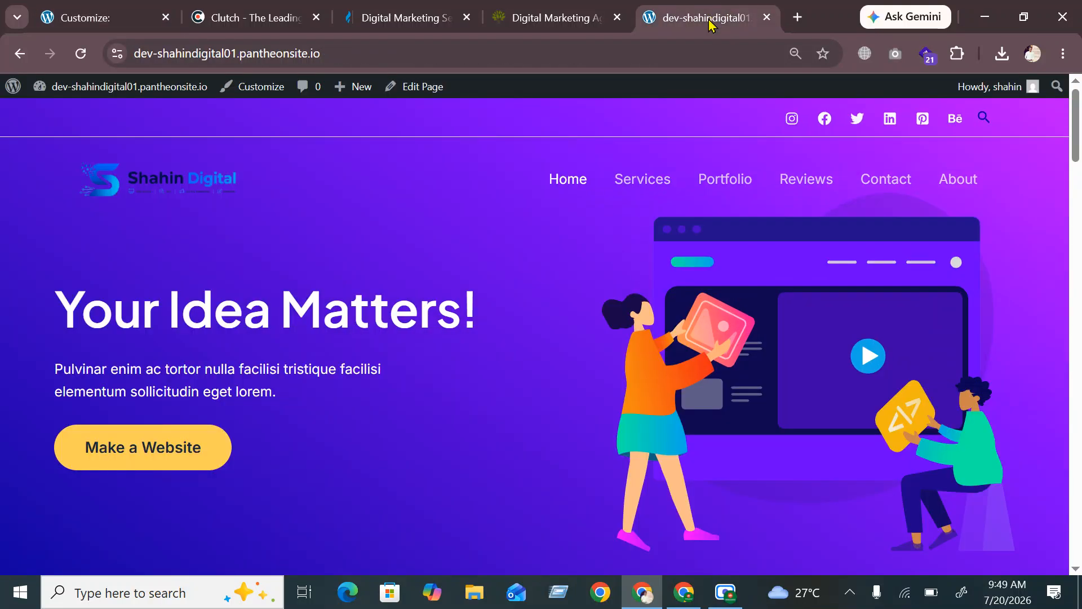
click(81, 55)
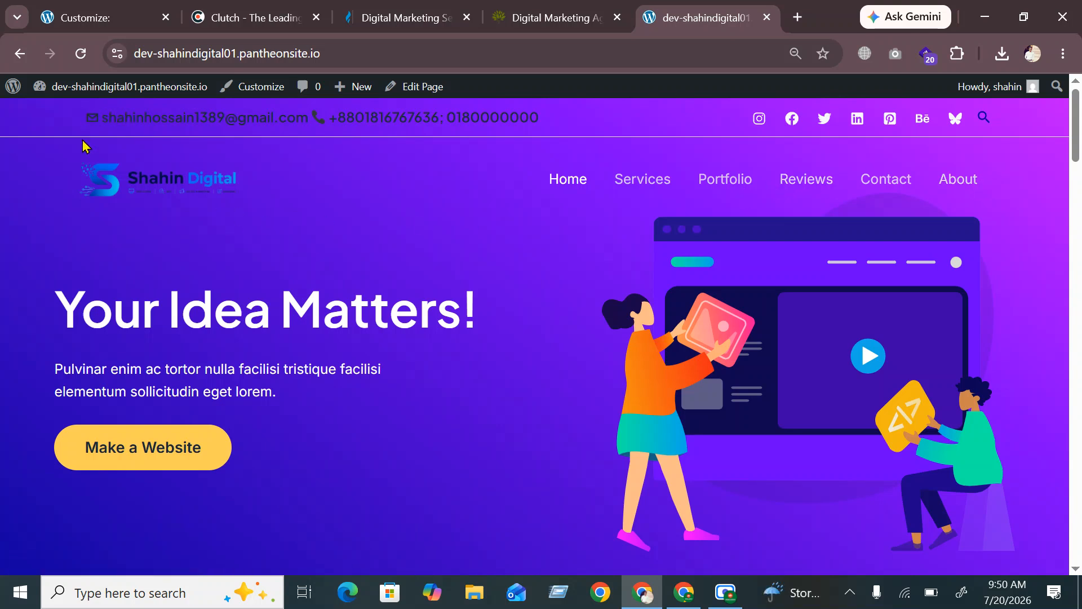
click(147, 7)
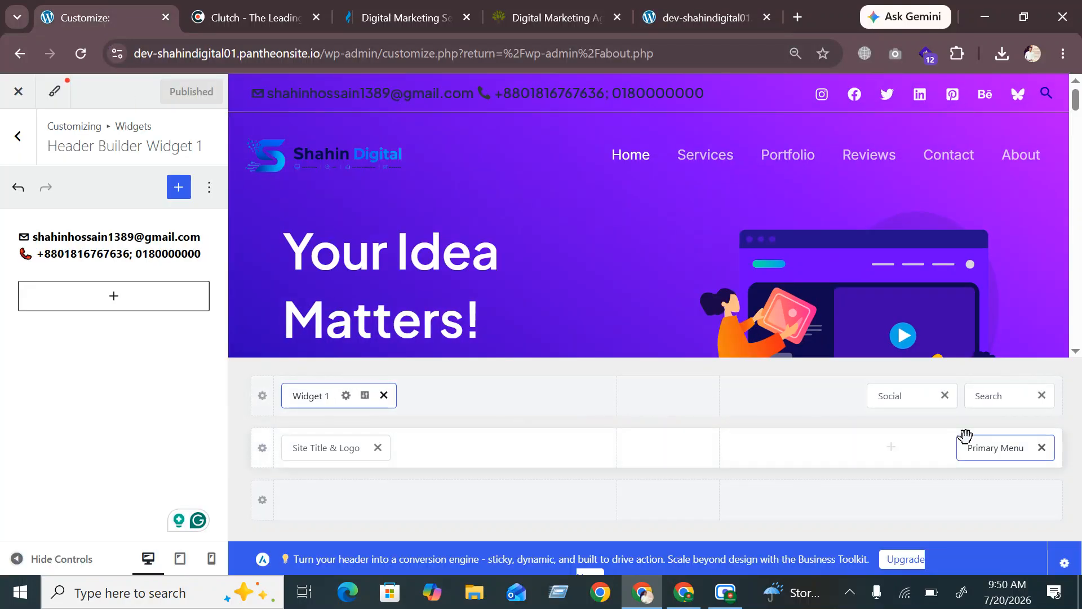
Open the Primary Header row settings, showing its 110 px height
click(993, 452)
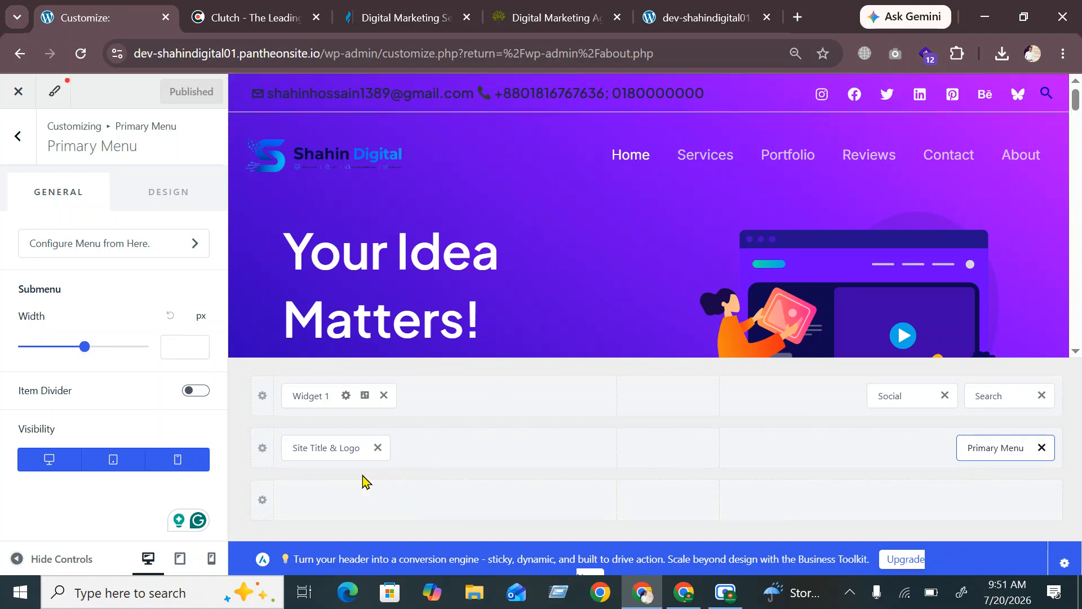
click(260, 458)
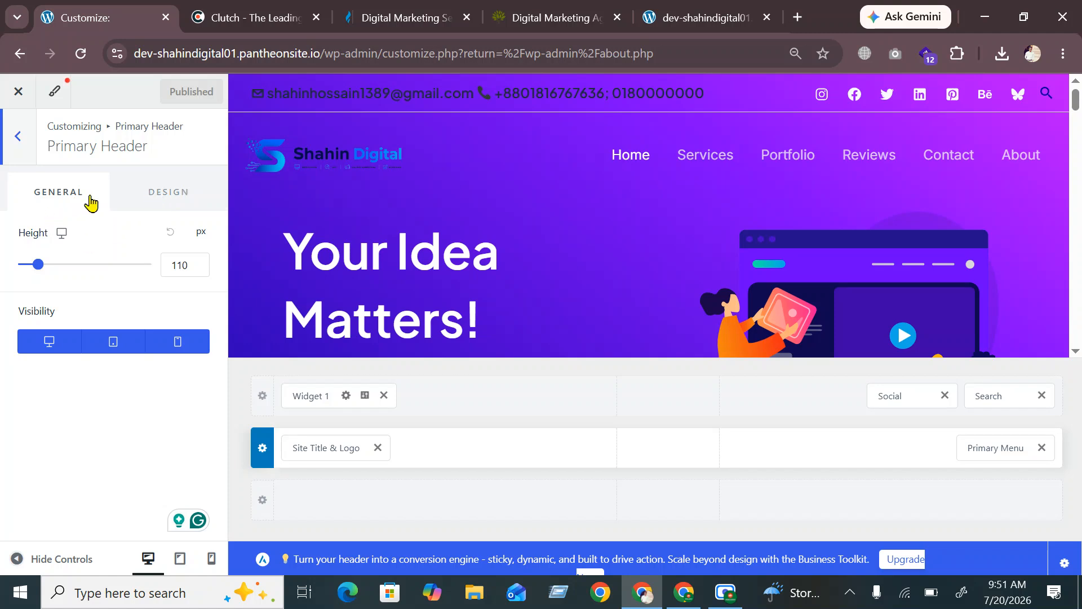
Drag the above-header row Height slider from 50 px down to 30 px
click(263, 397)
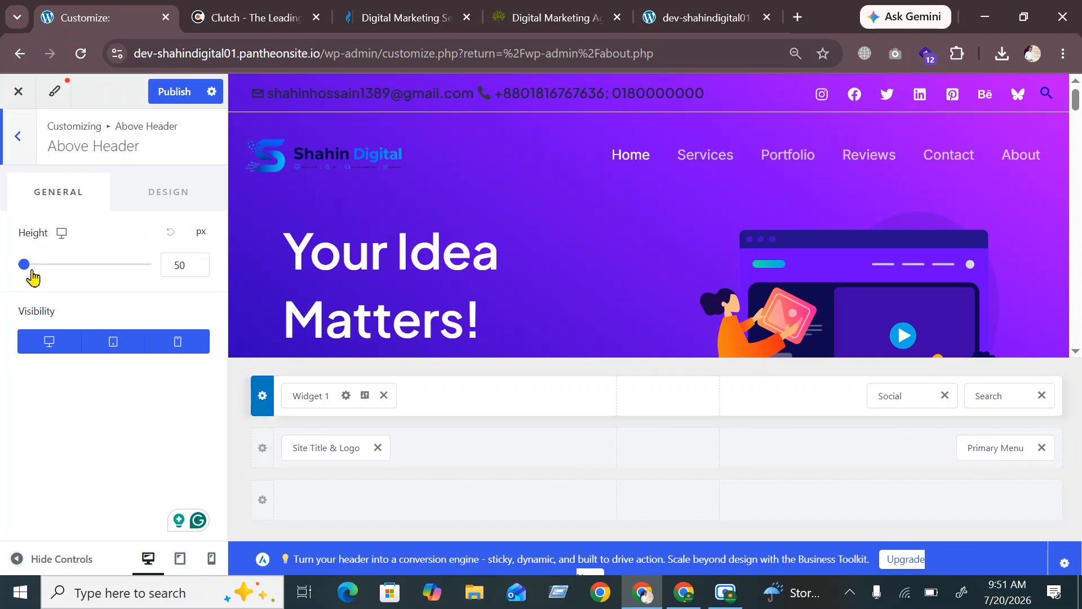
drag(29, 266, 16, 270)
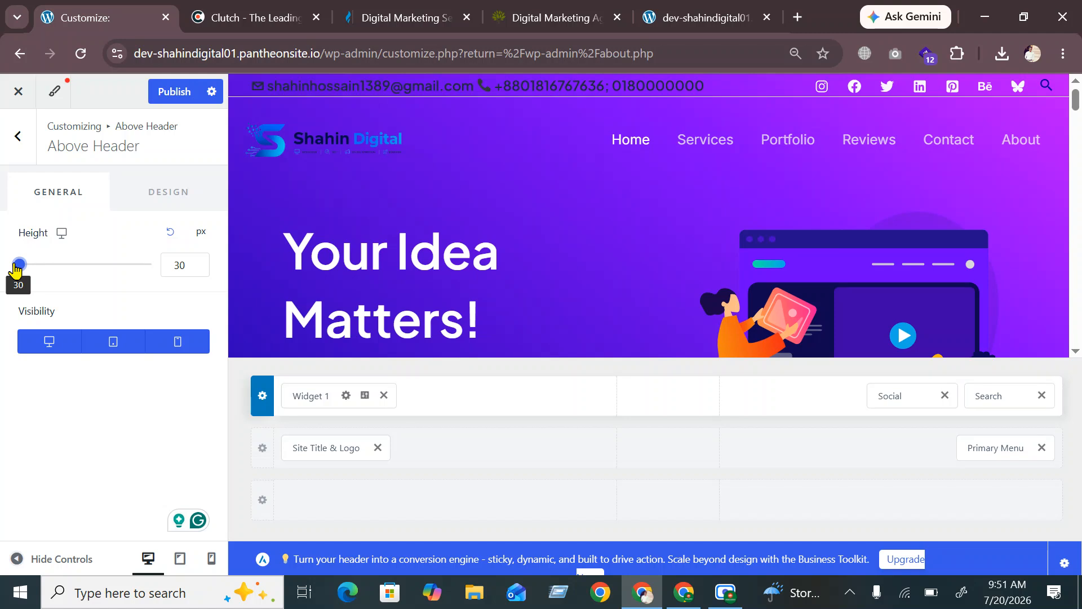
click(48, 272)
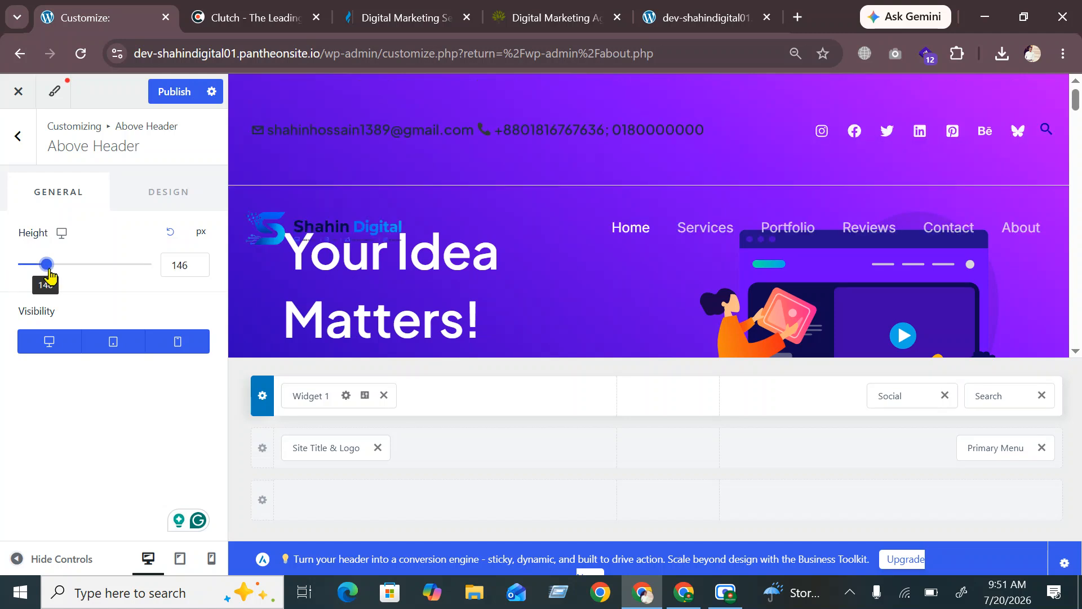
drag(49, 273, 18, 273)
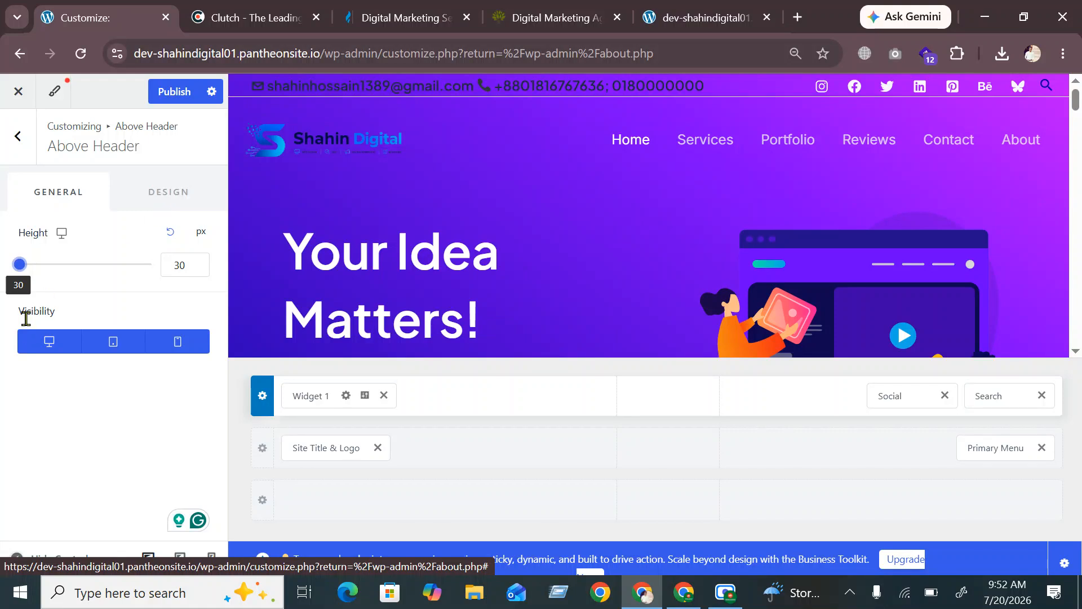
double_click(52, 317)
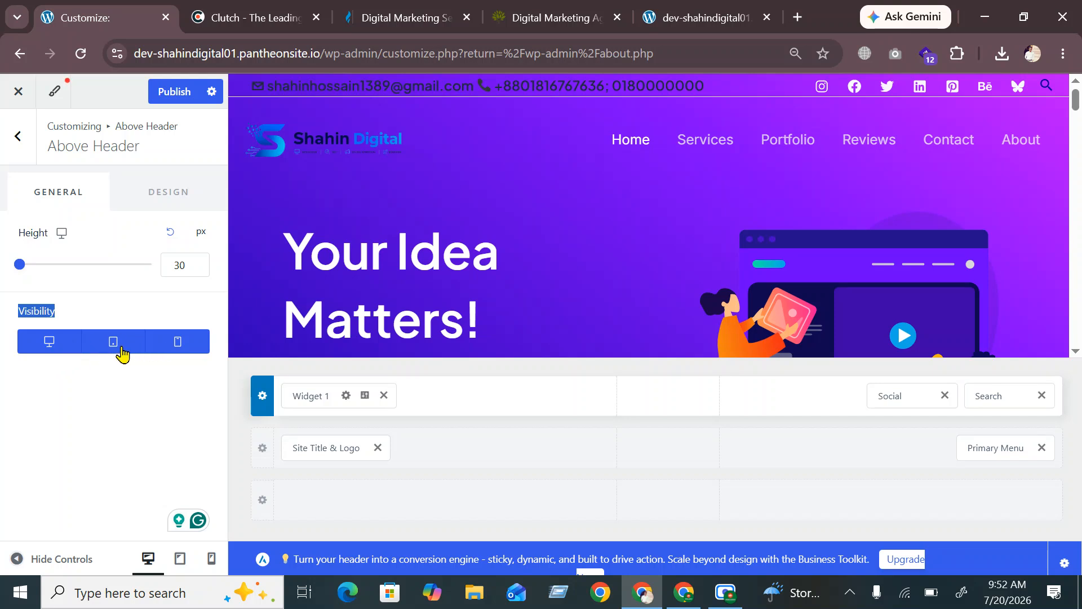
click(175, 345)
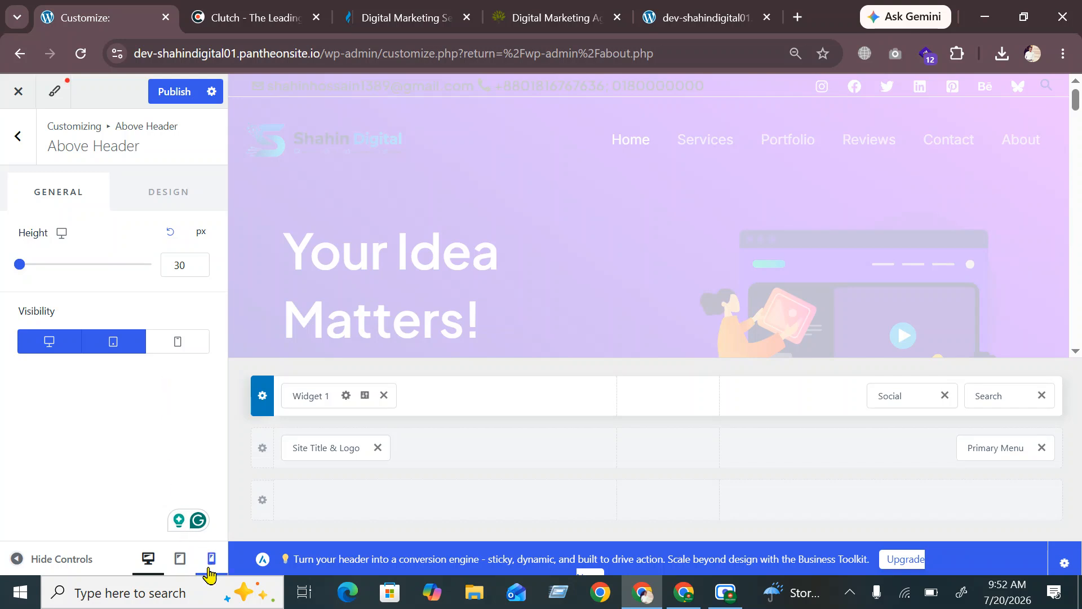
click(211, 559)
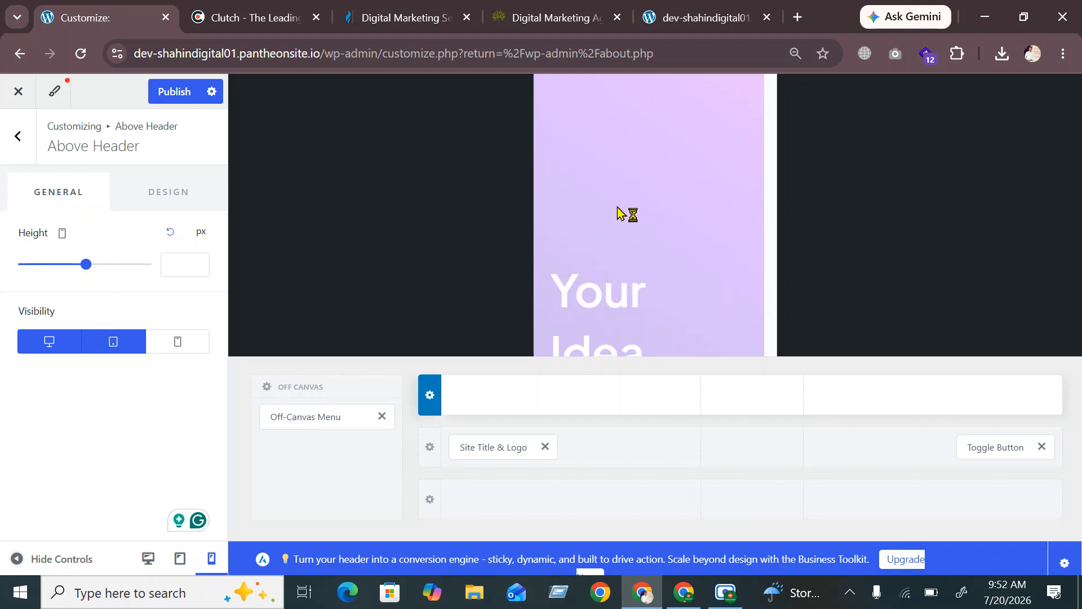
scroll(676, 185, down, 10)
scroll(678, 184, up, 10)
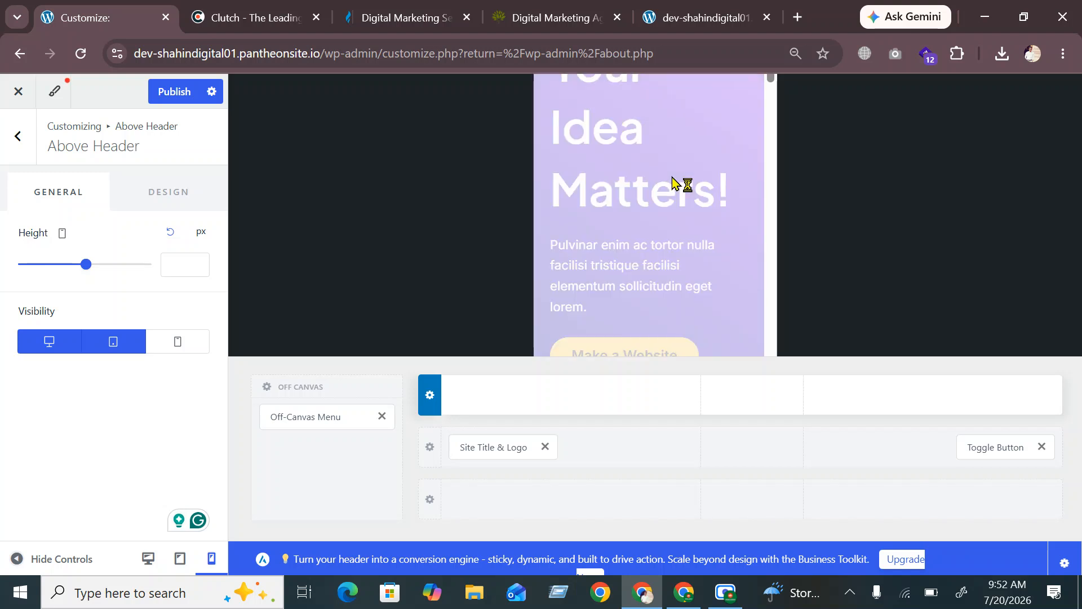
scroll(678, 184, down, 10)
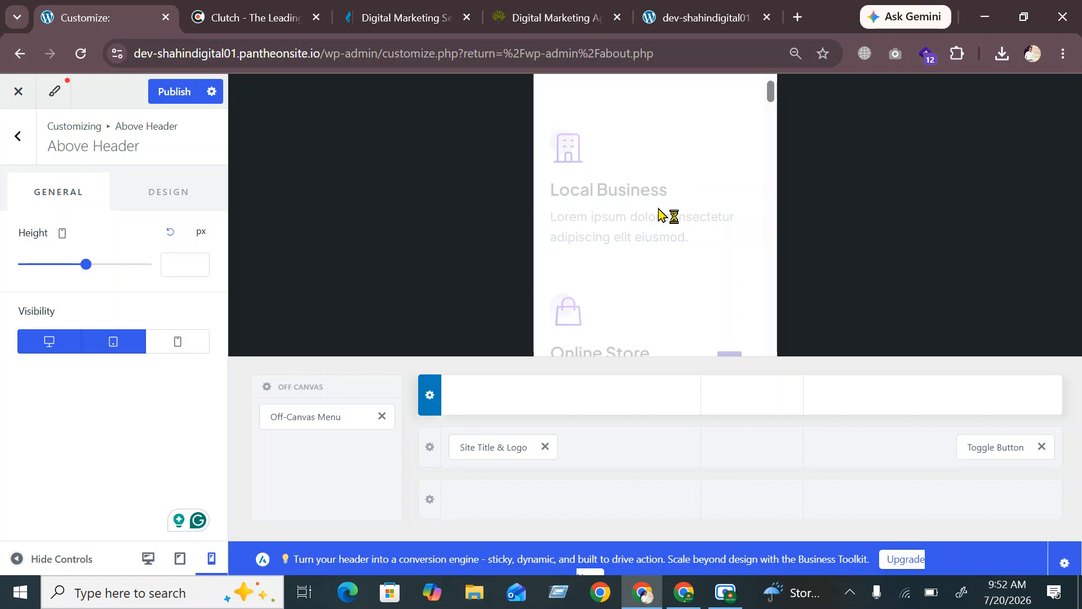
click(181, 350)
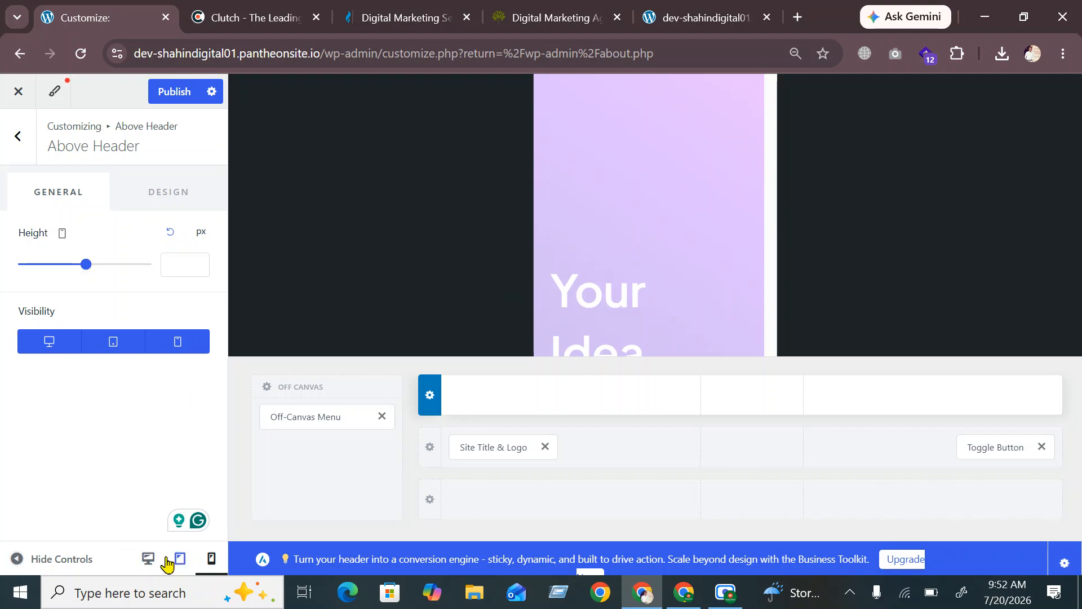
click(148, 558)
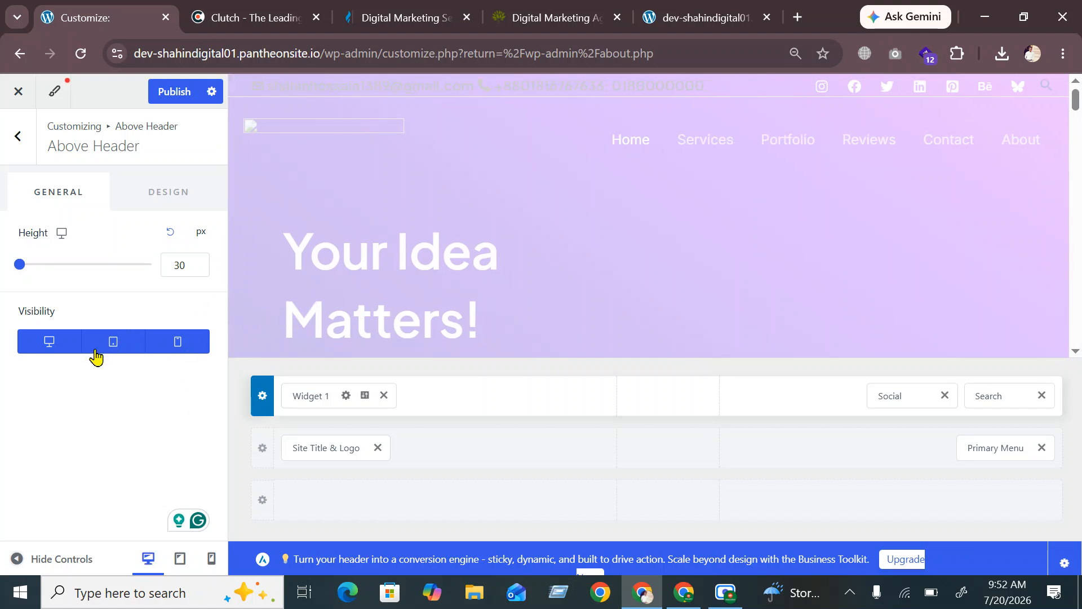
Publish the Above Header at 30 px height, then show its Design settings
click(181, 193)
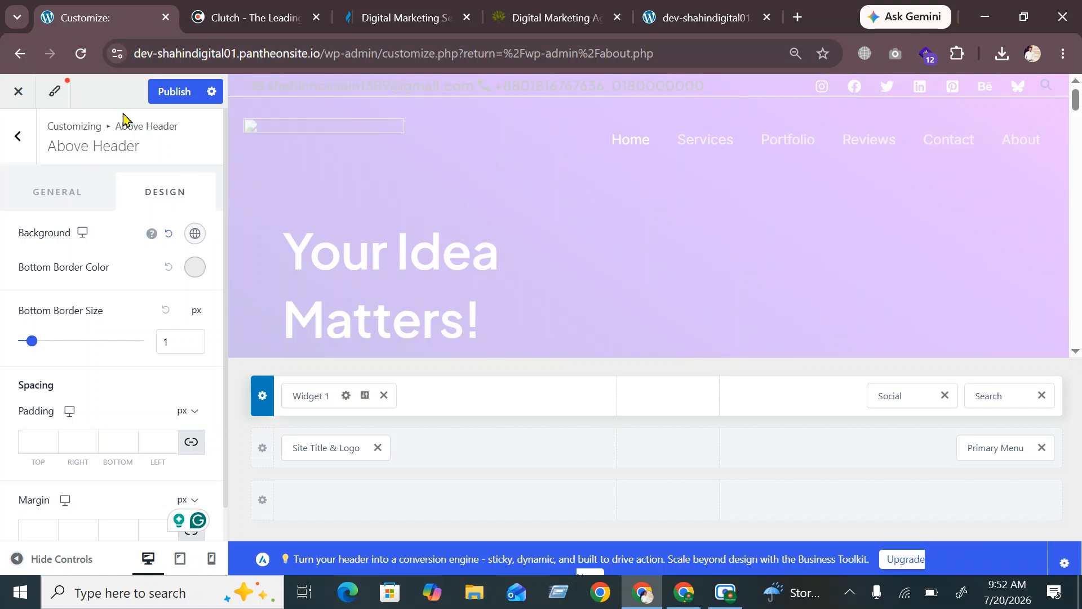
click(179, 100)
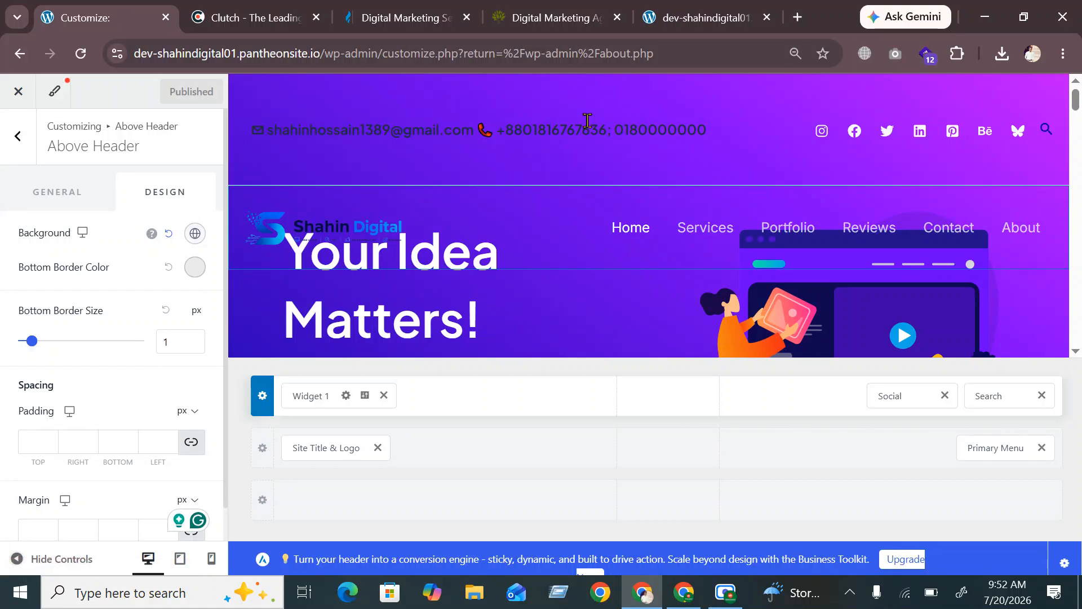
click(65, 201)
mouse_move(22, 271)
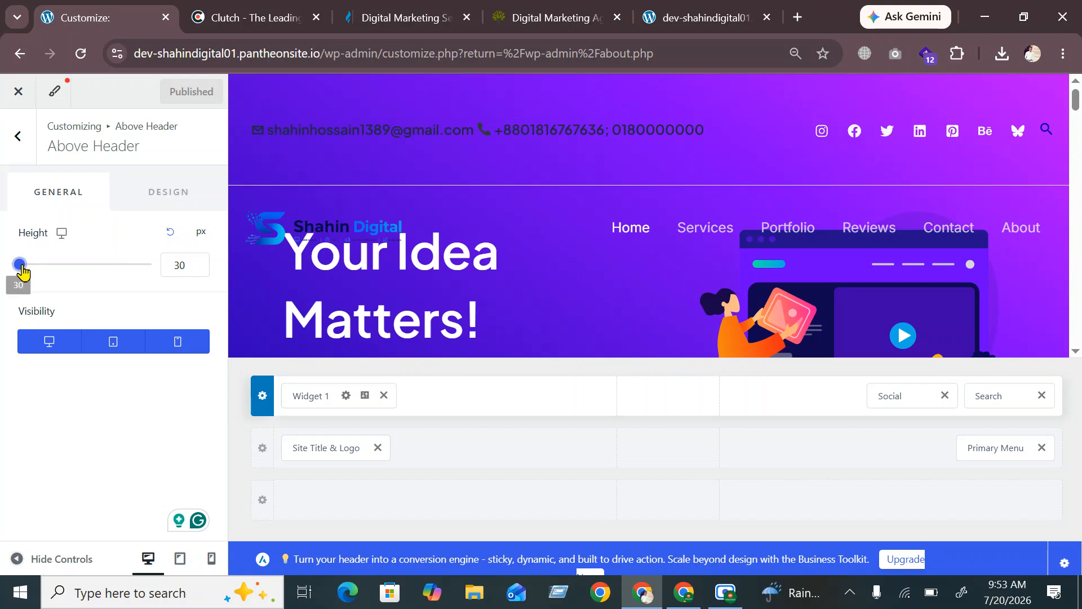
mouse_move(22, 271)
mouse_down()
mouse_move(47, 273)
mouse_move(3, 265)
mouse_up()
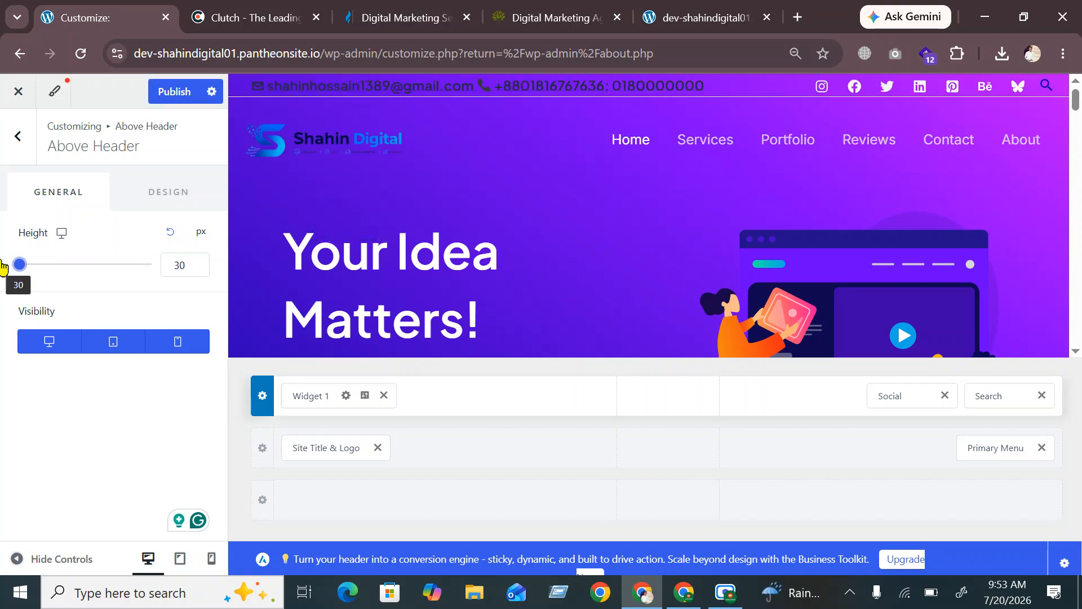
click(174, 91)
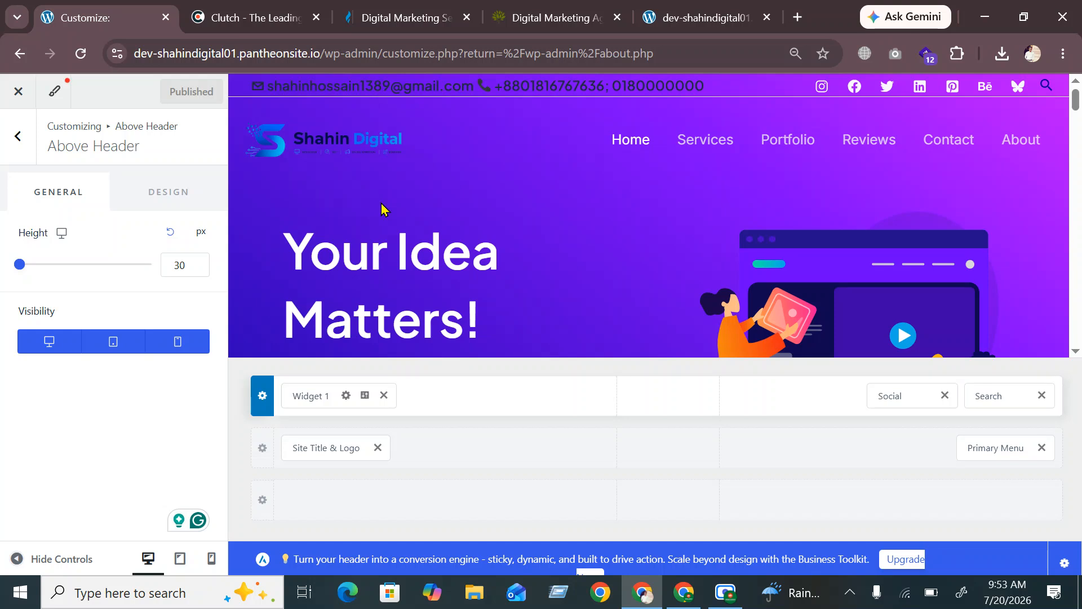
click(177, 205)
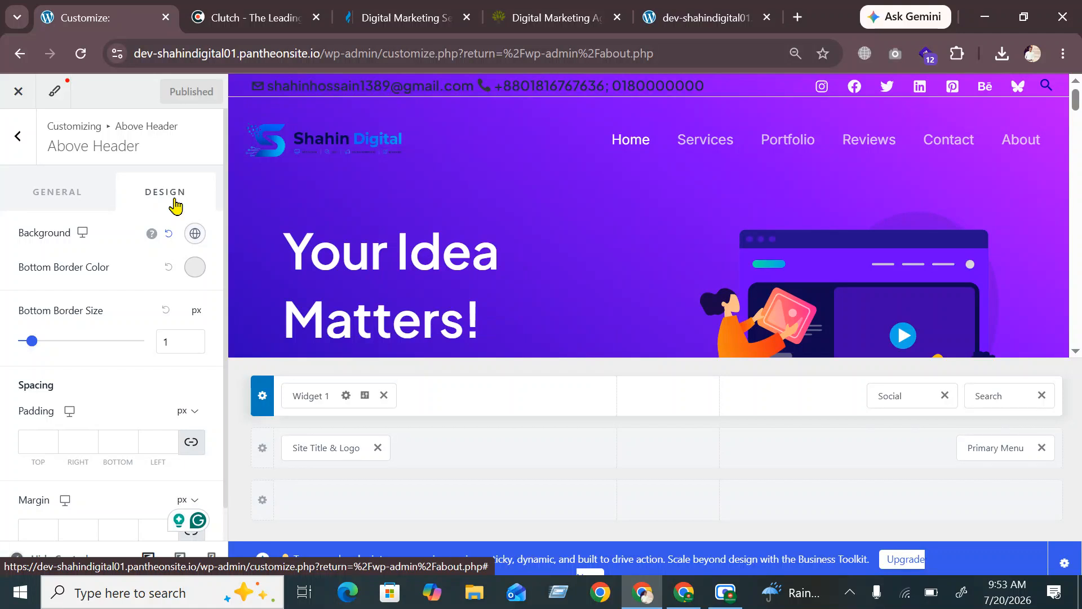
Try yellow, then dark navy and purple swatches as the above-header background
click(195, 234)
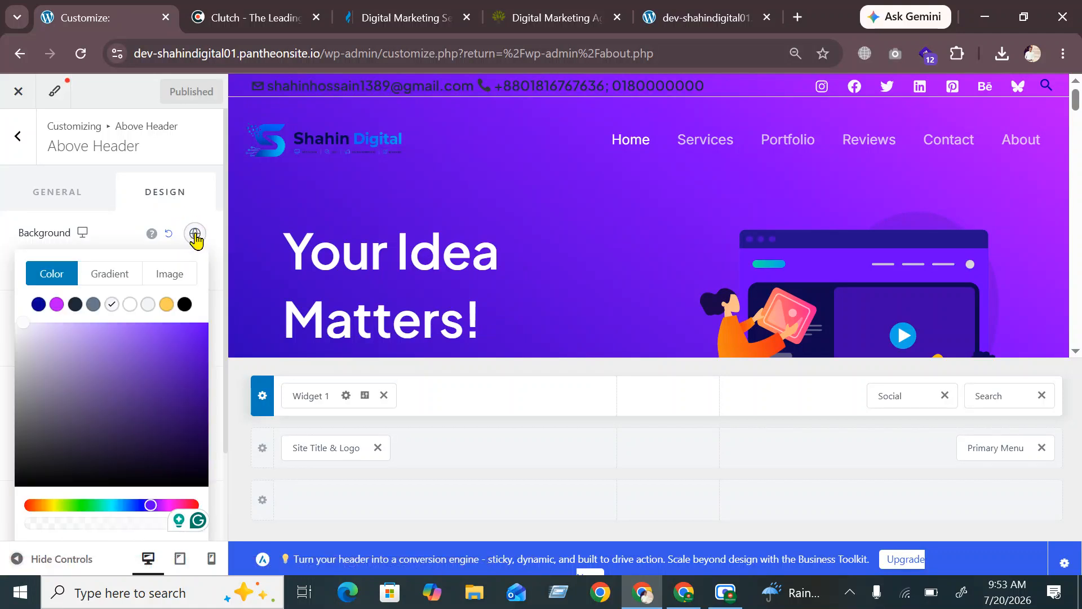
click(165, 307)
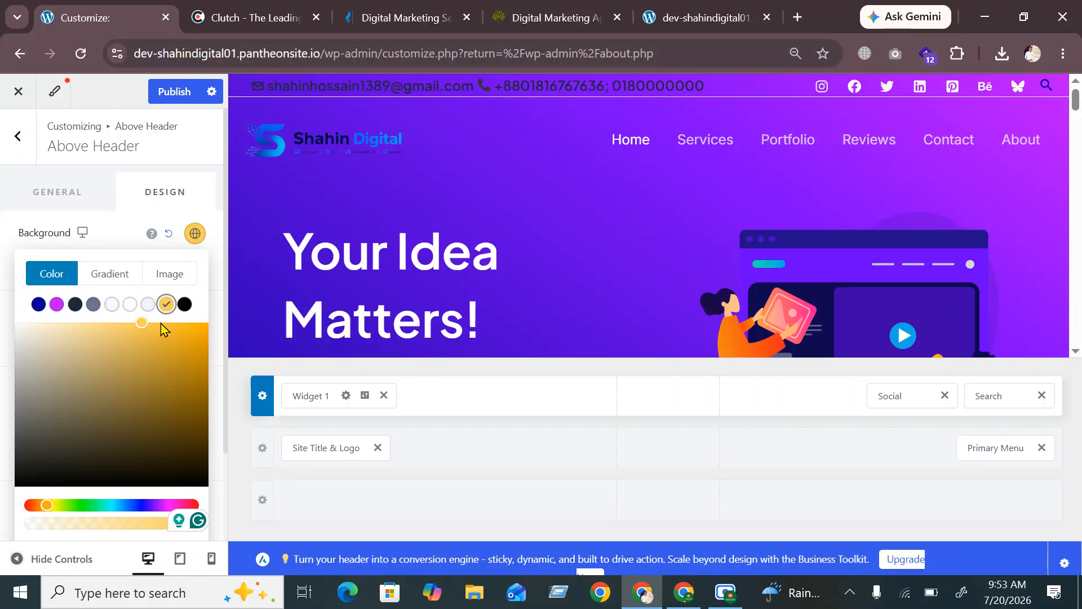
click(120, 208)
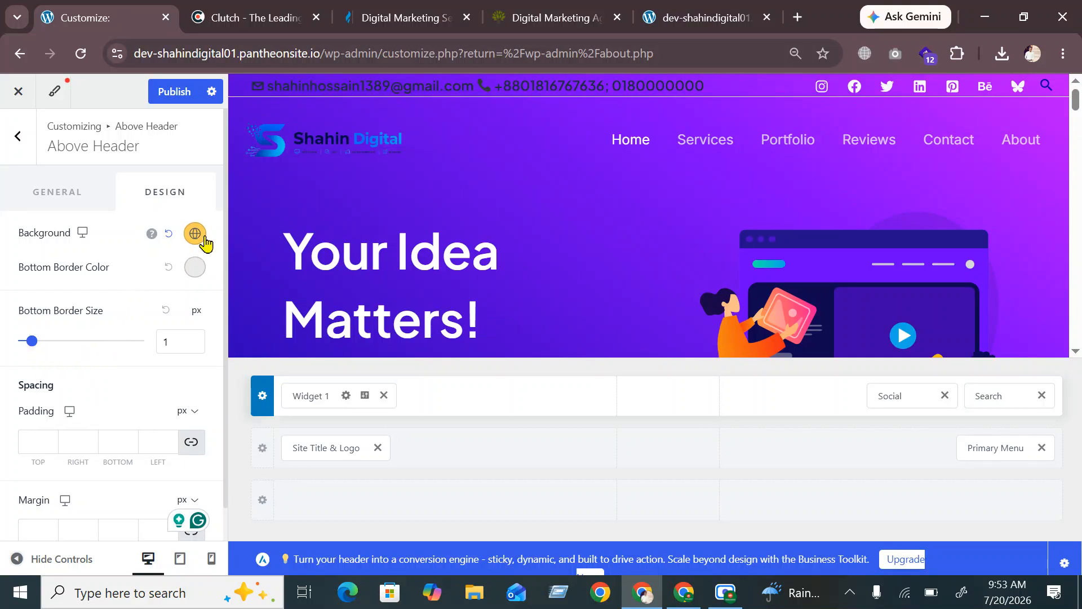
scroll(143, 389, down, 1)
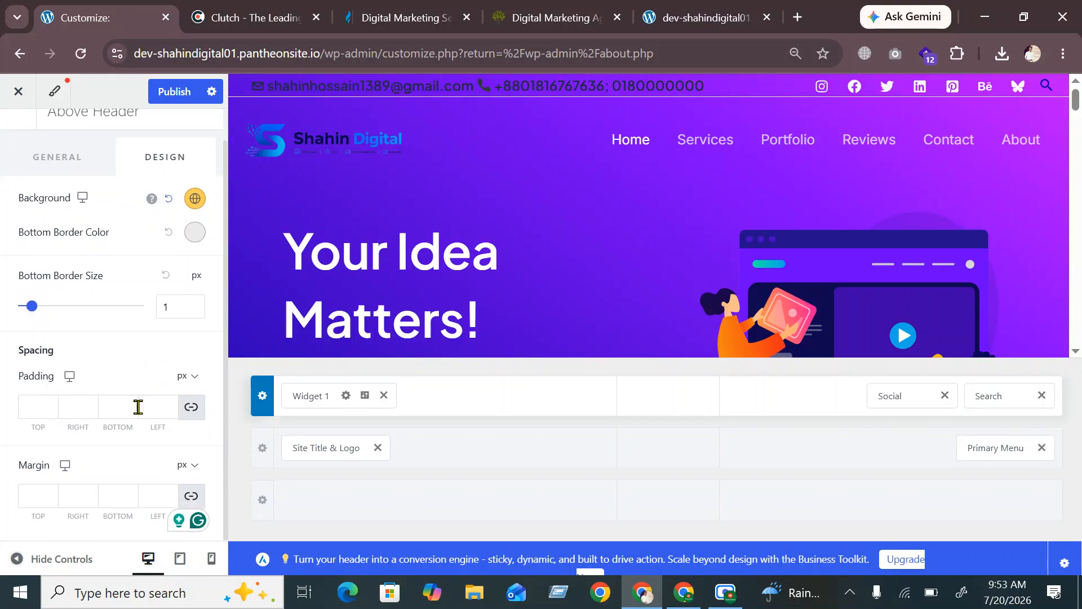
click(195, 198)
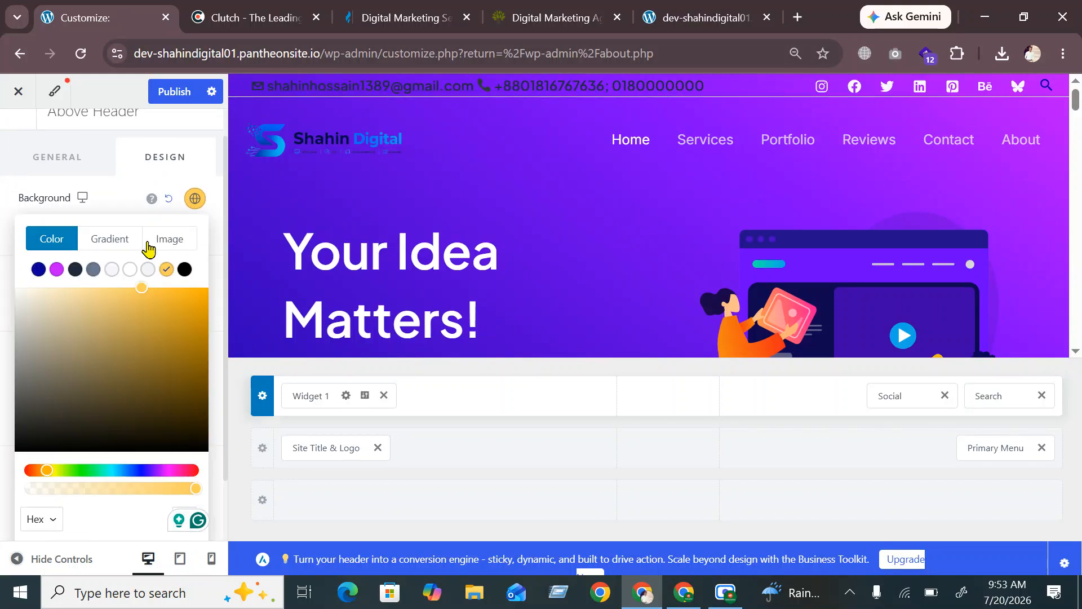
click(74, 272)
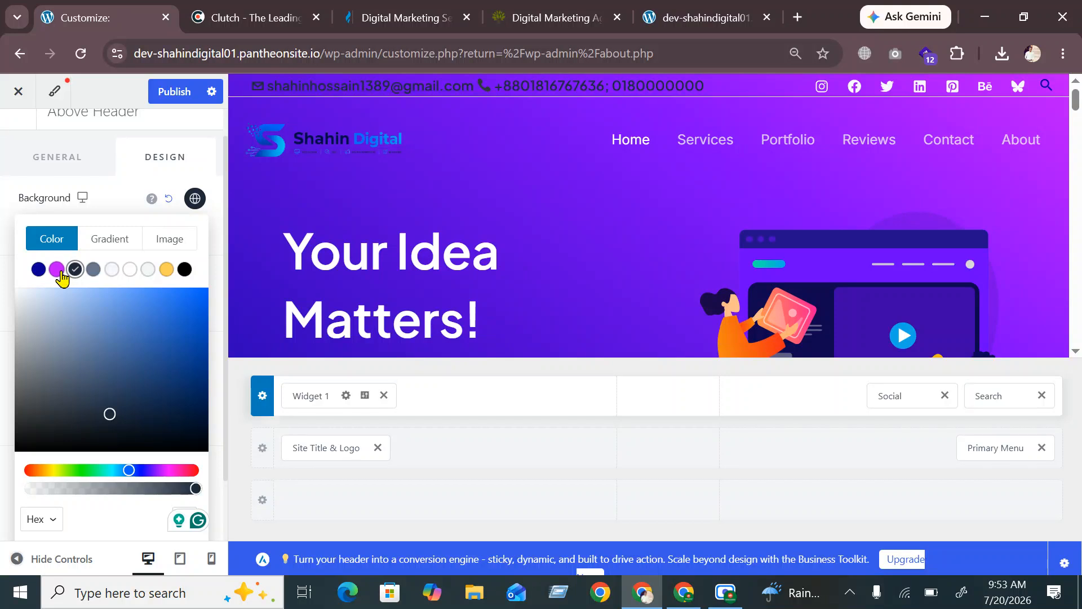
click(59, 272)
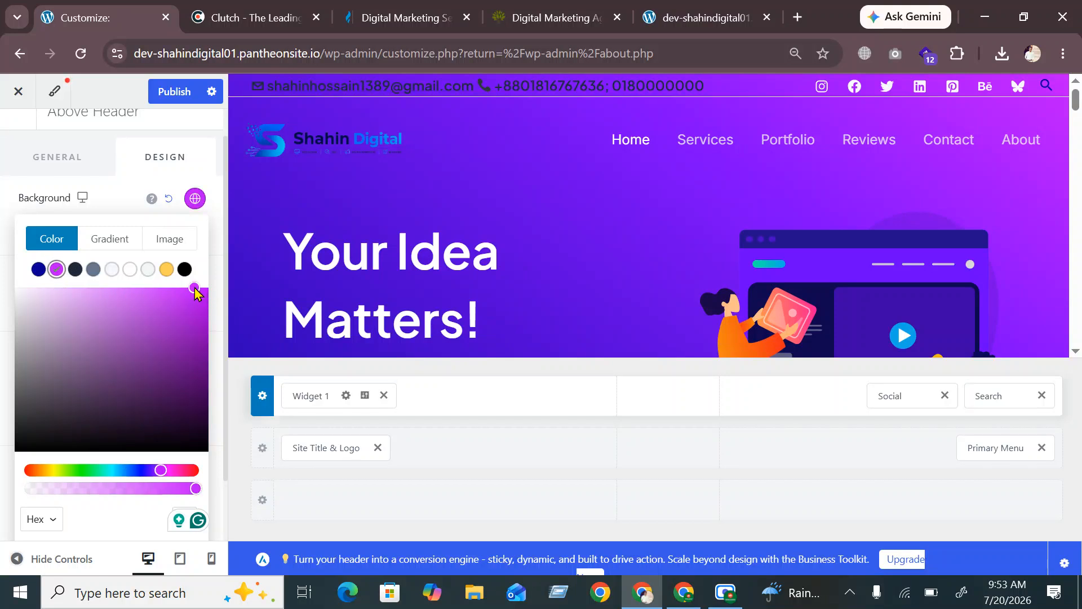
Try near-black and red, then settle on the yellow #FFCD57 background
drag(195, 291, 34, 444)
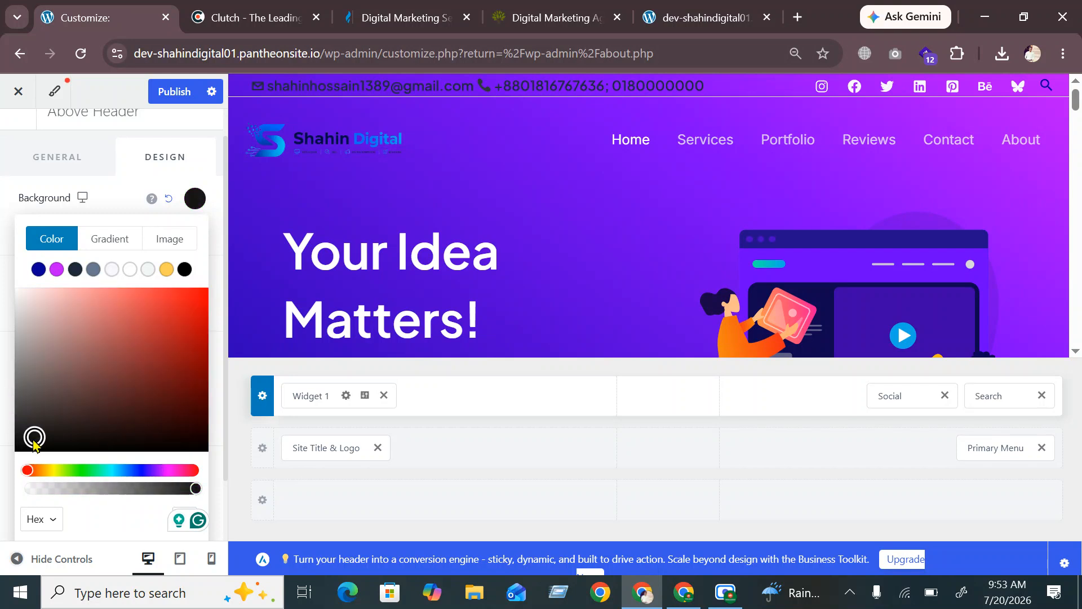
click(197, 297)
drag(196, 296, 192, 299)
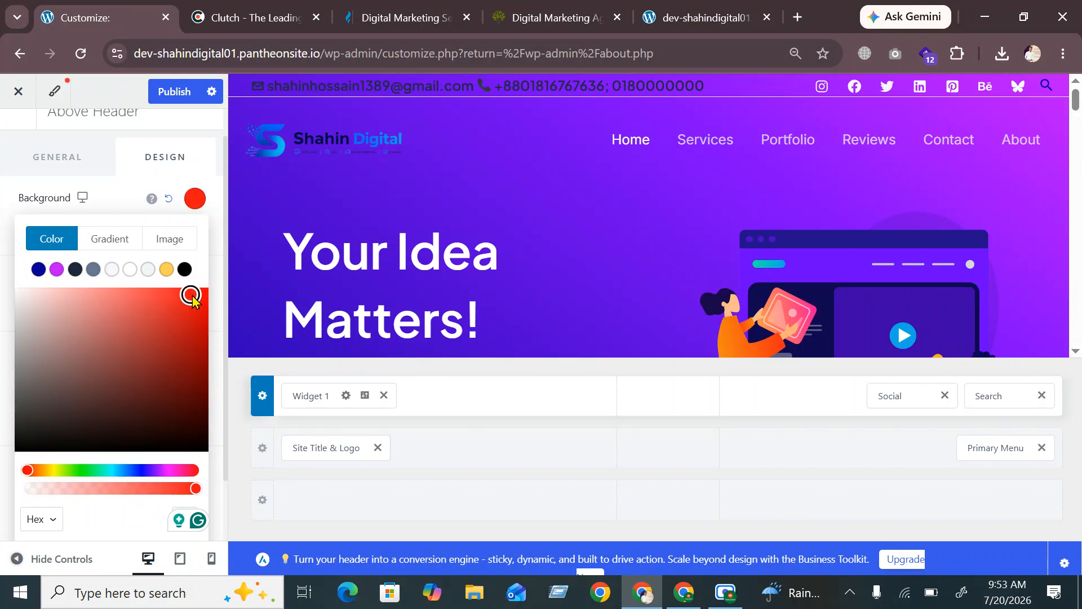
click(166, 269)
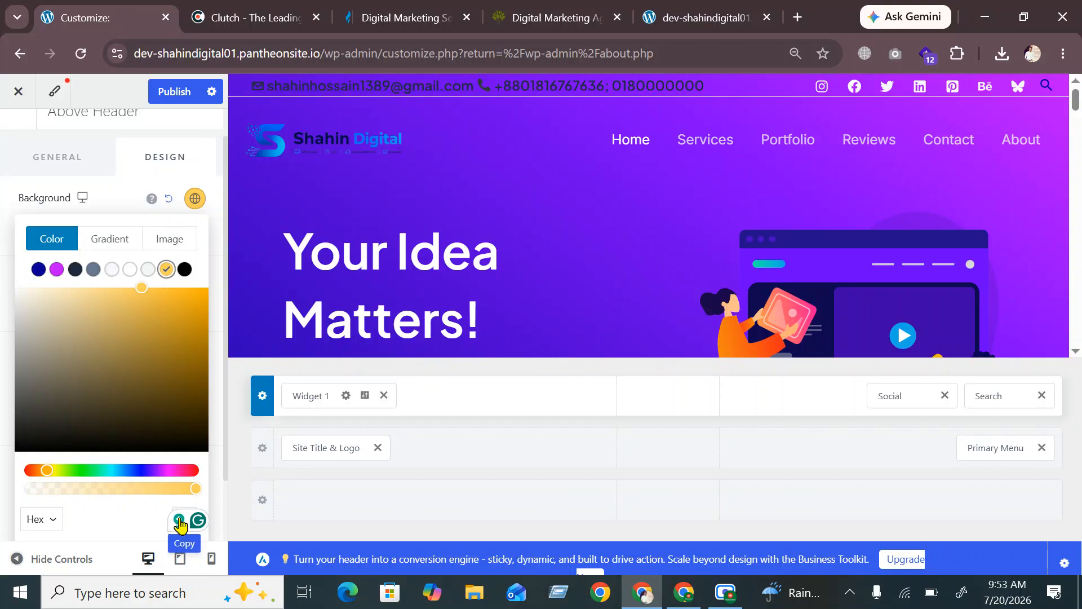
scroll(102, 460, down, 2)
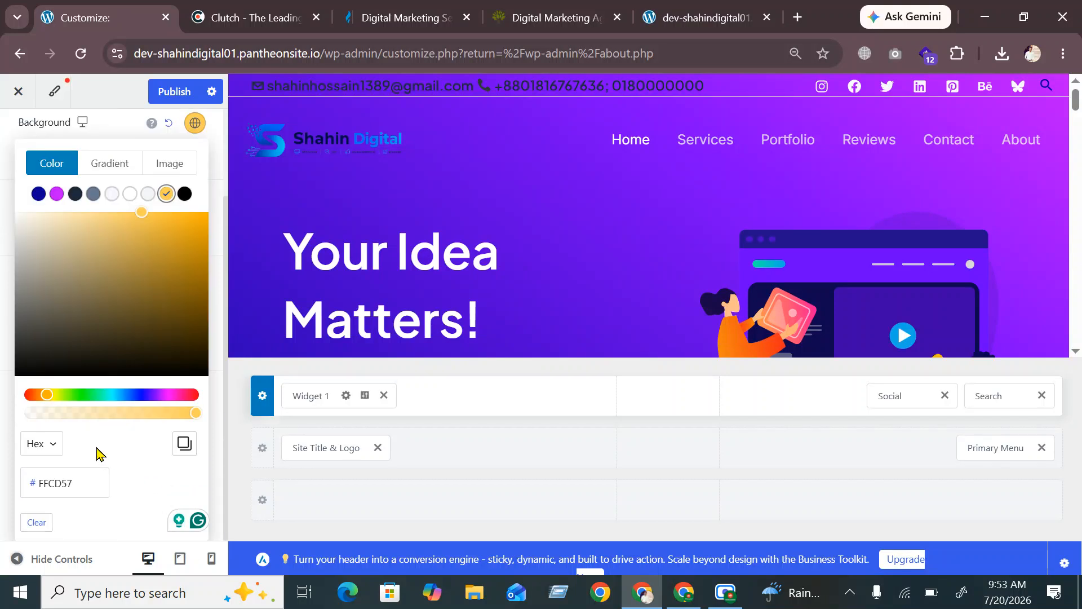
scroll(97, 454, up, 3)
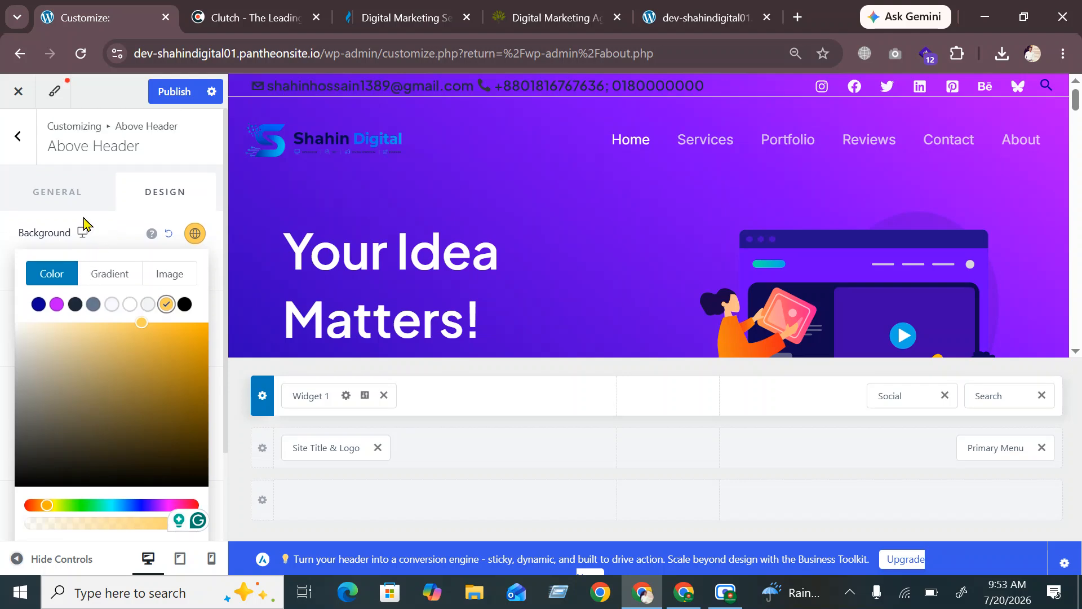
scroll(46, 265, down, 3)
scroll(49, 358, up, 3)
click(90, 203)
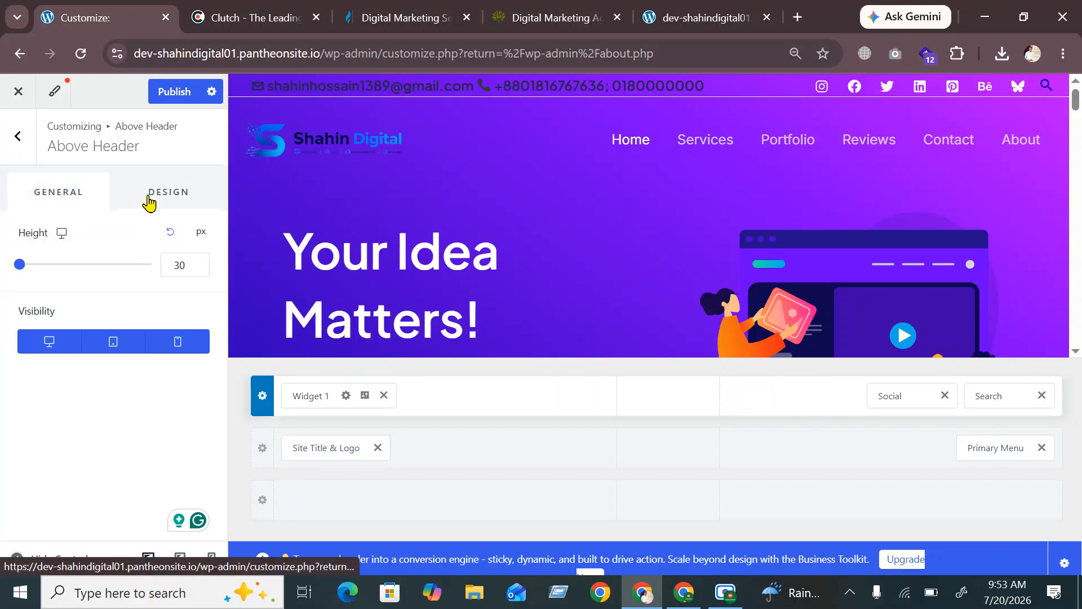
Test thicker bottom borders, keep the above header's border at 1 px, and publish
click(164, 199)
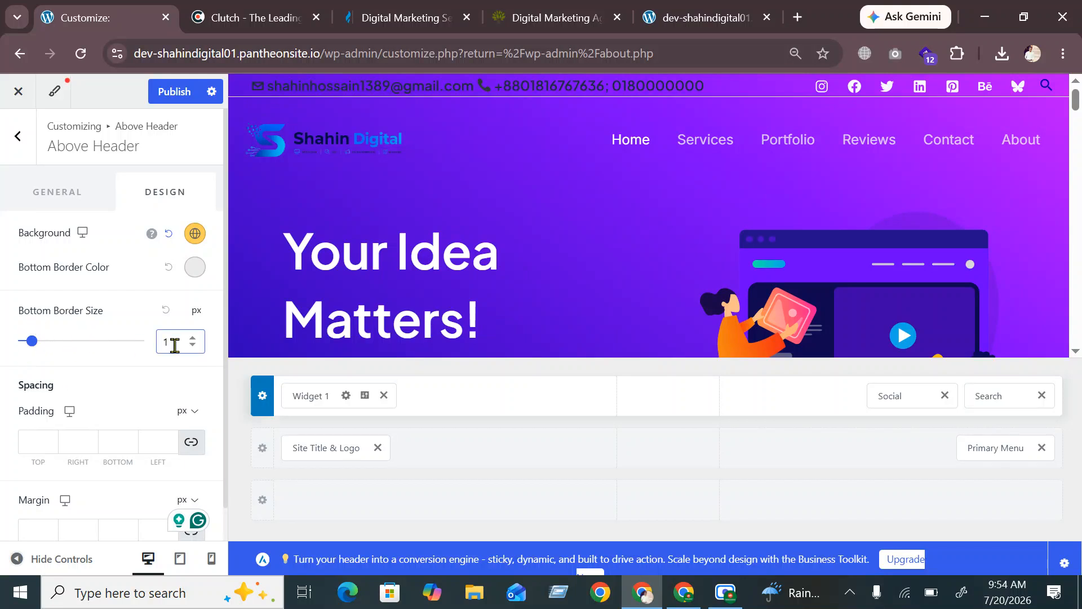
click(30, 342)
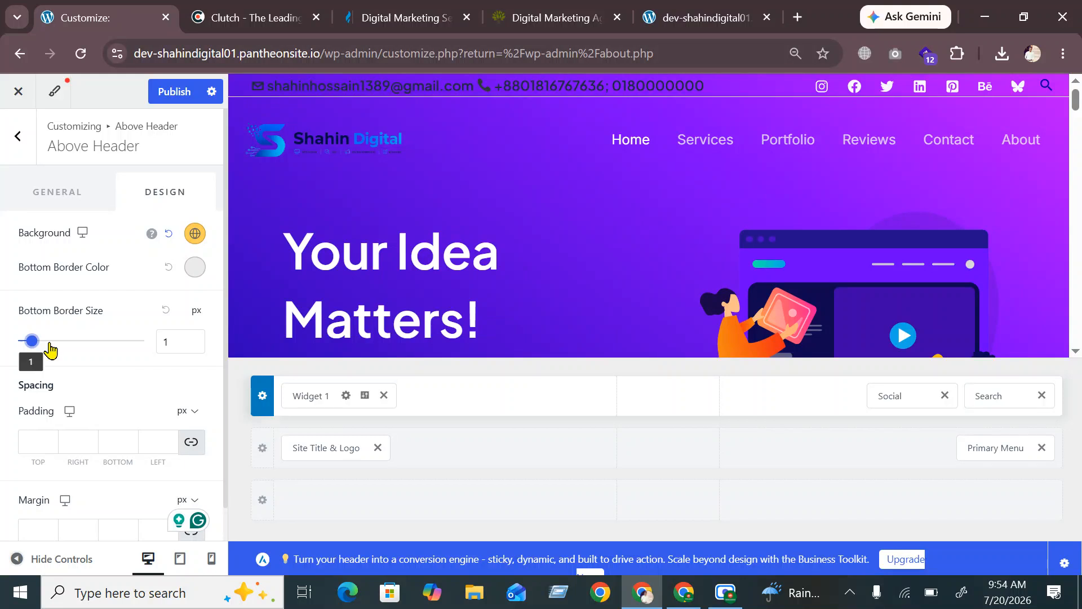
click(78, 343)
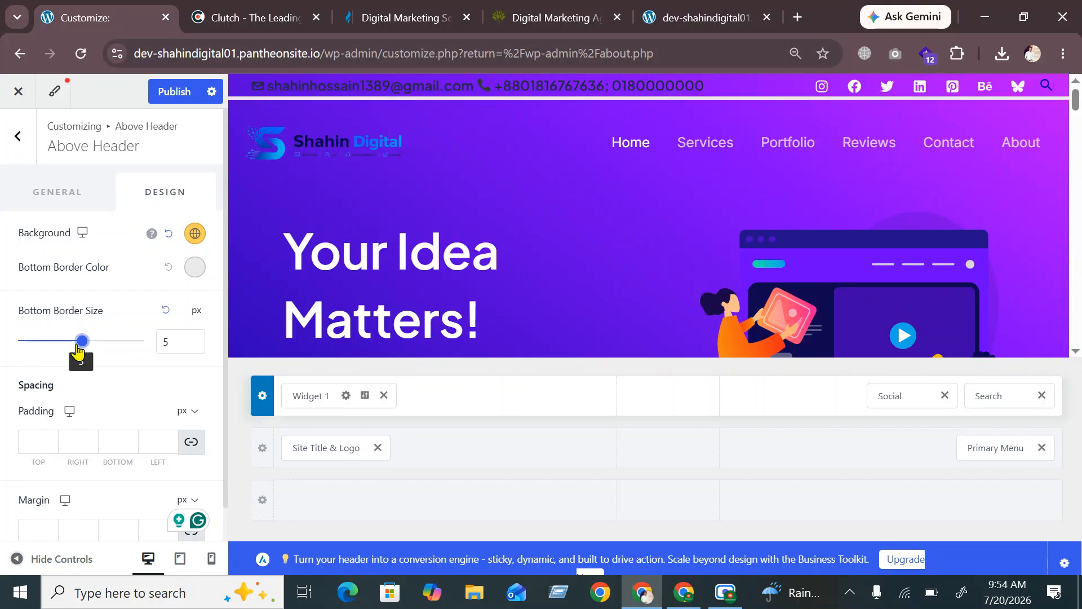
drag(79, 349, 32, 338)
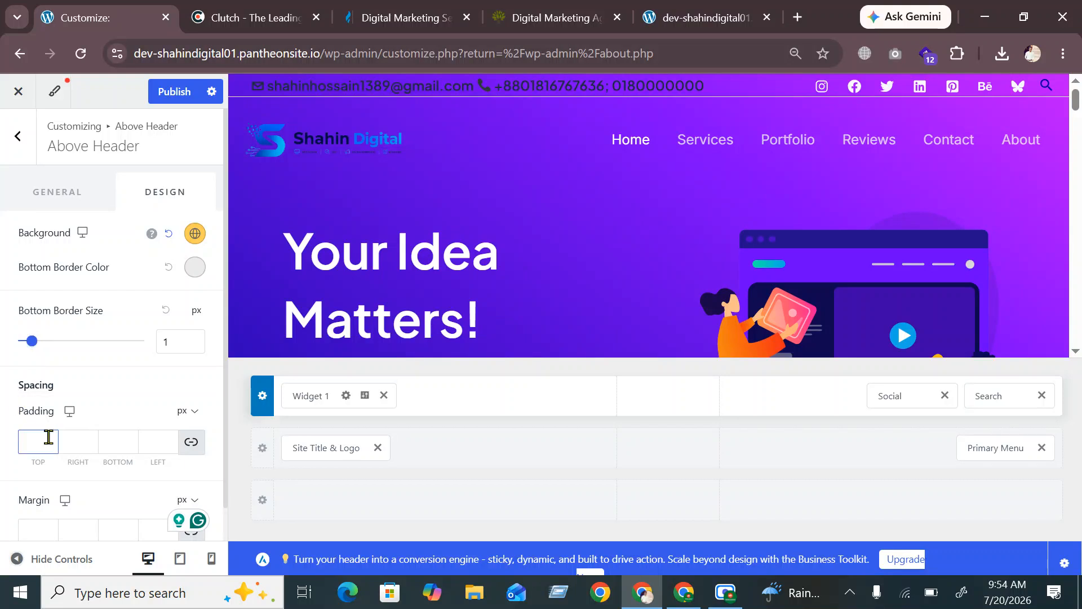
scroll(69, 469, down, 1)
scroll(109, 280, up, 1)
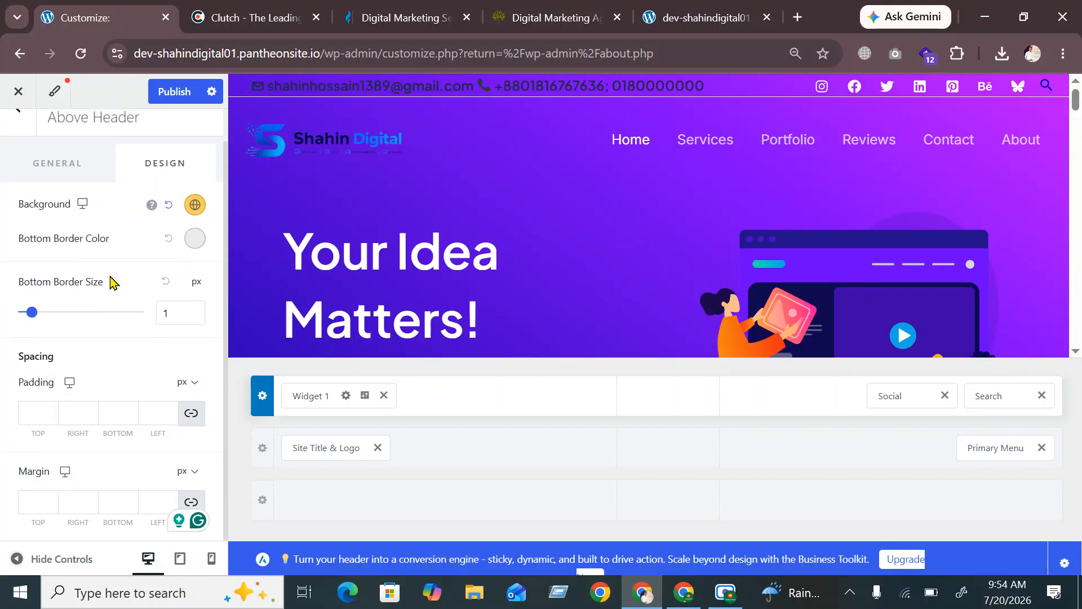
click(175, 91)
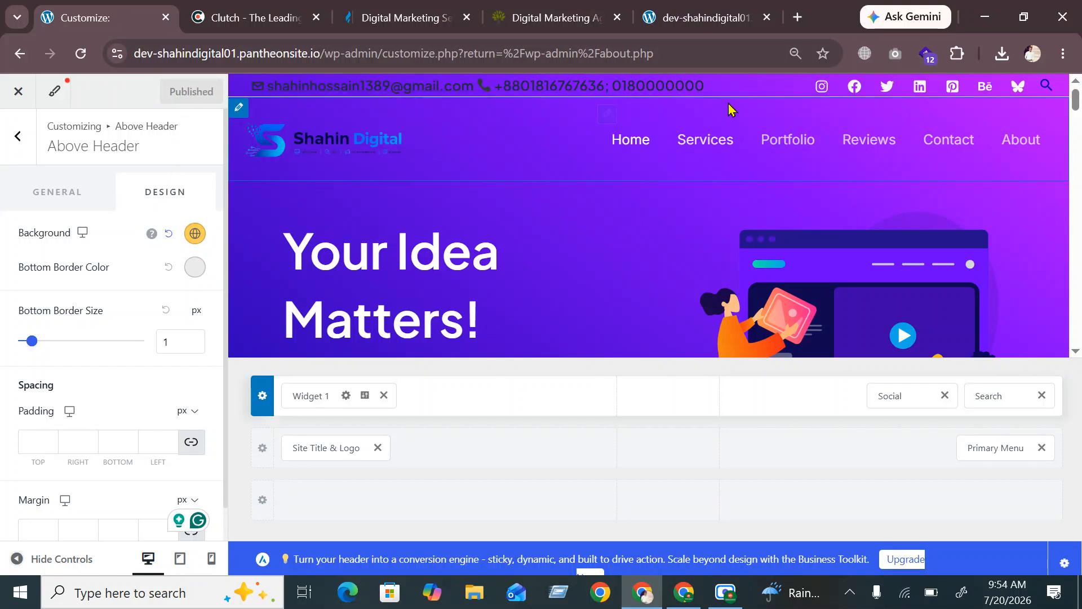
click(695, 13)
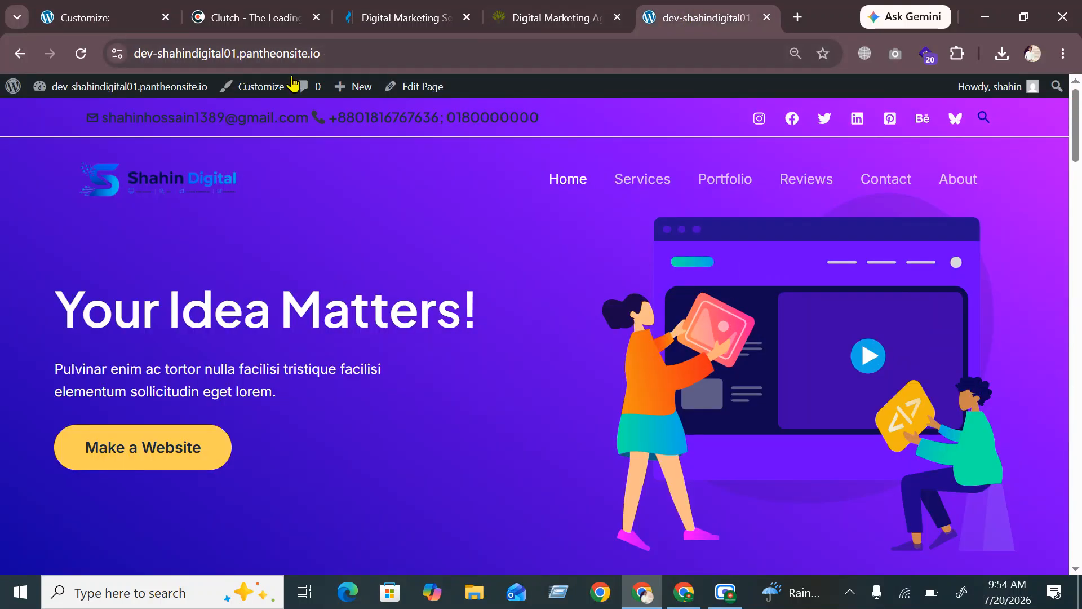
Reload the live homepage to inspect the slimmer contact bar, then return to the Customizer
click(81, 53)
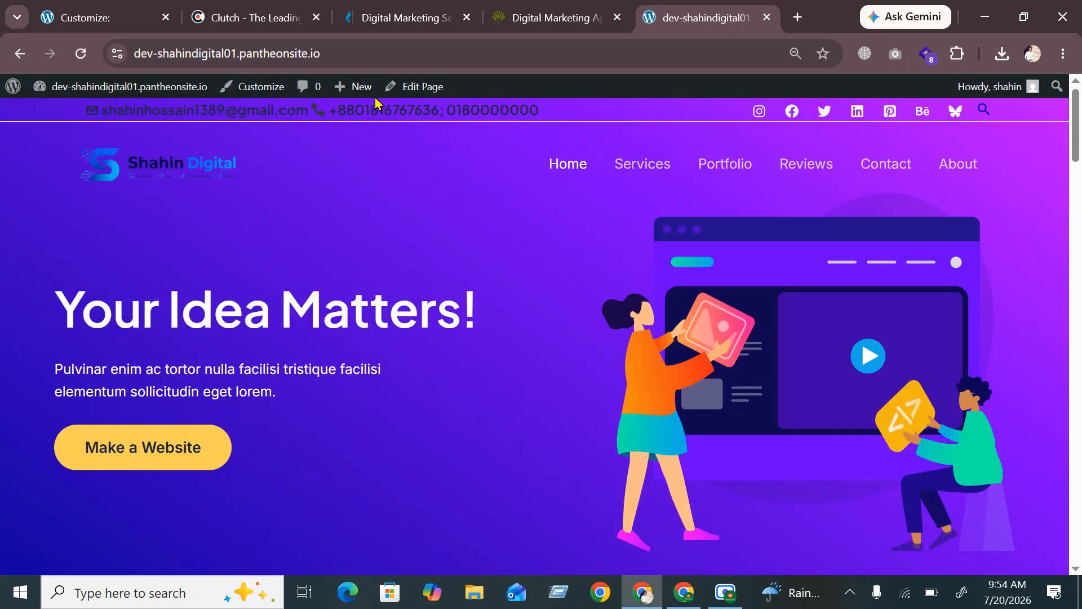
click(99, 21)
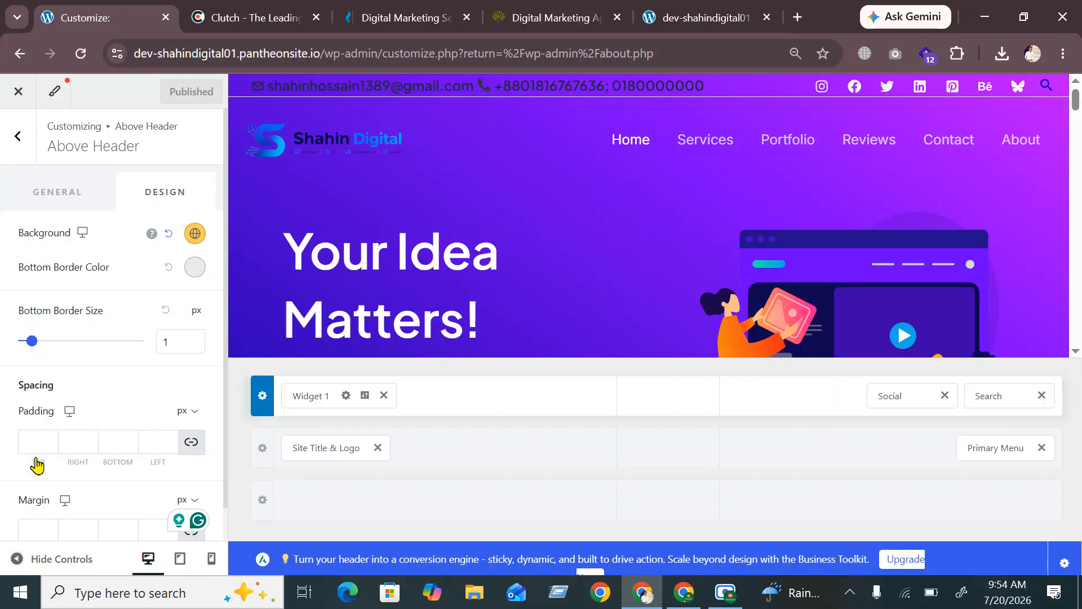
Test 100 px top padding on the above header, clear it back to empty, then publish
scroll(62, 417, down, 1)
scroll(101, 314, up, 1)
scroll(89, 418, down, 1)
click(43, 410)
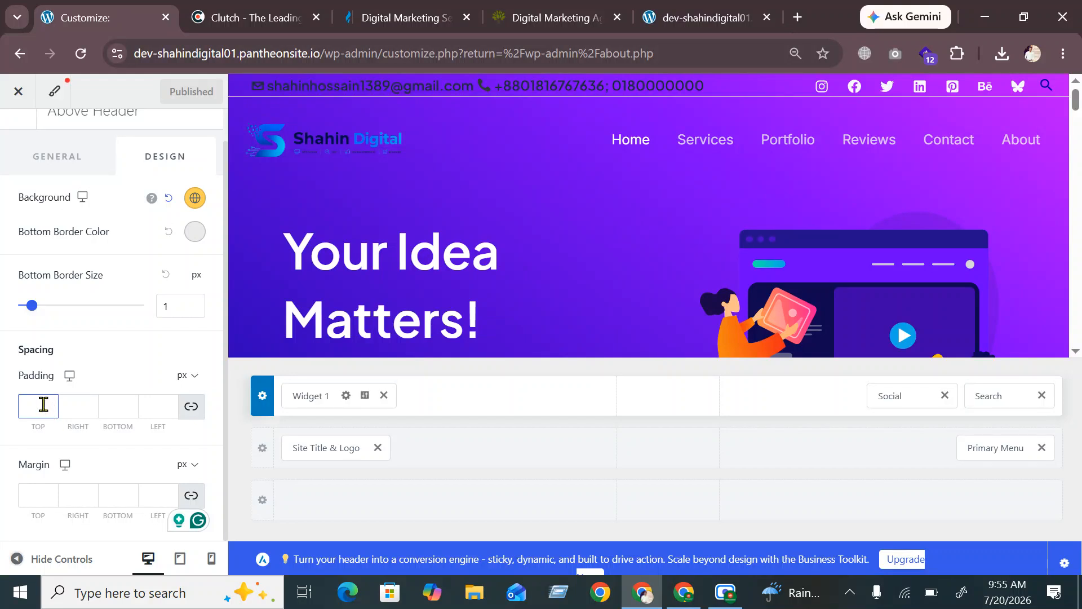
text(100)
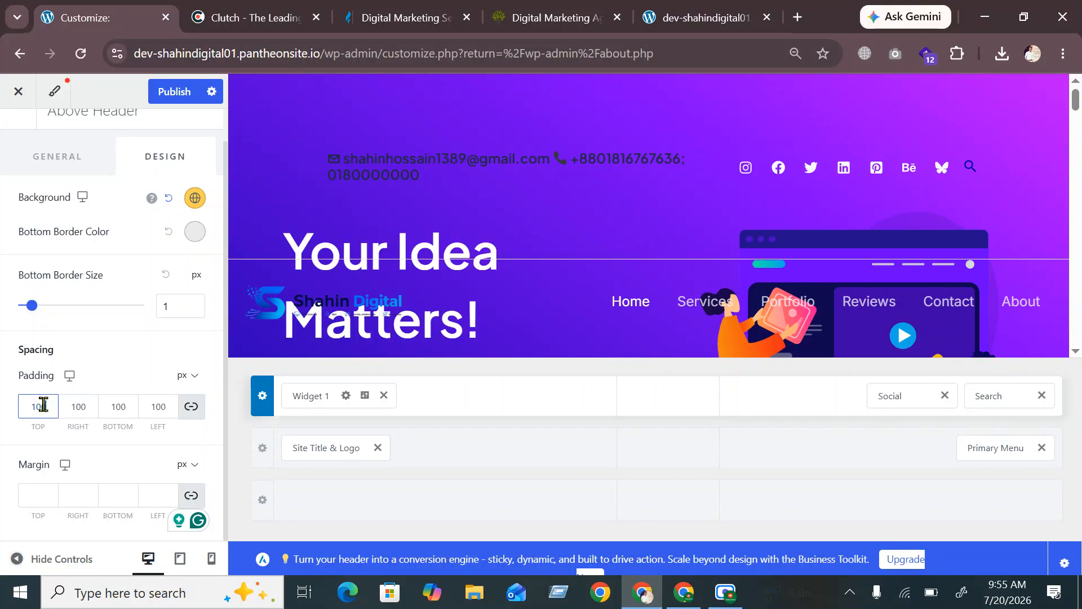
key(BackSpace)
key(BackSpace)
key(BackSpace)
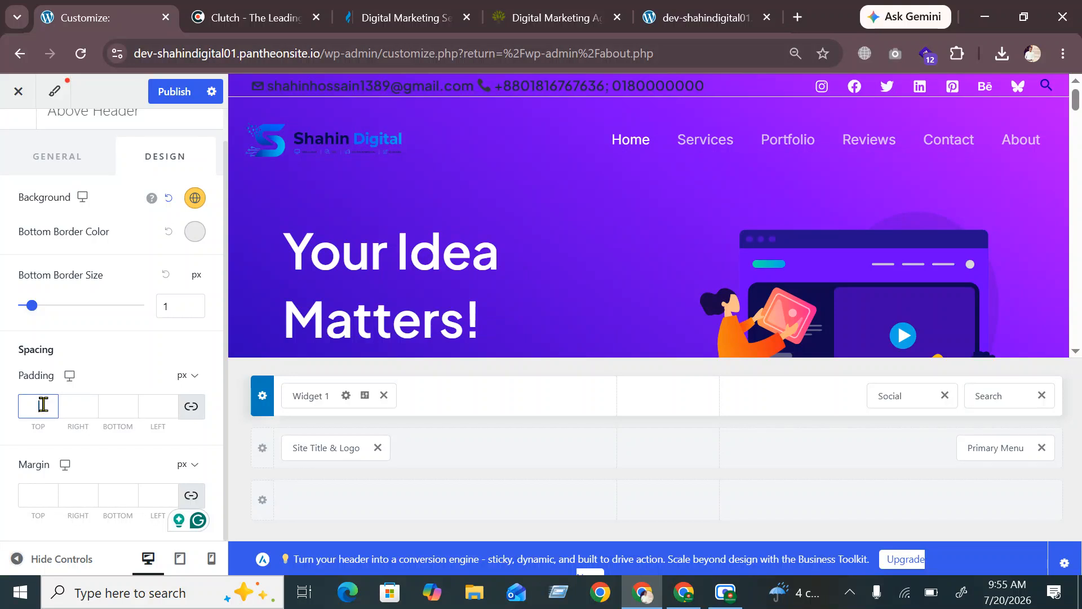
click(13, 377)
scroll(130, 143, up, 1)
click(172, 102)
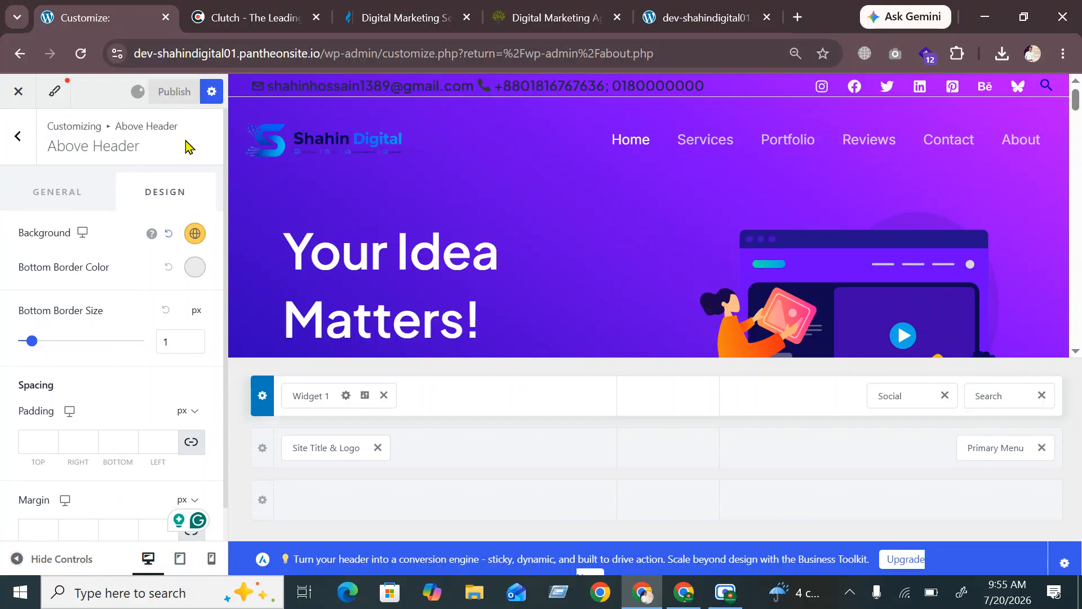
Drag the Primary Header row's Height slider down from 110 to 67 px
click(262, 449)
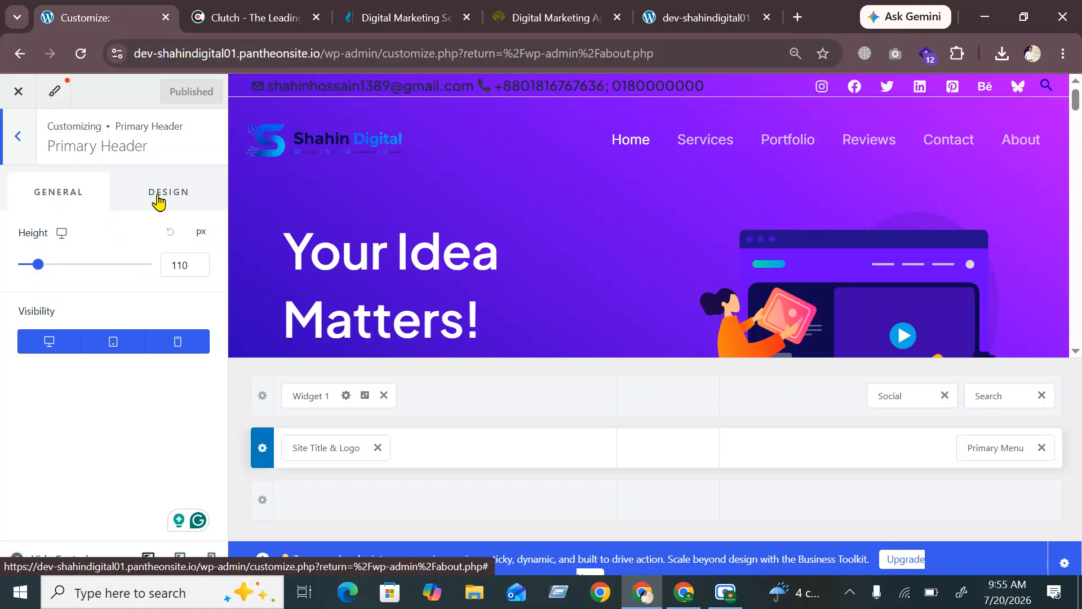
drag(38, 264, 12, 263)
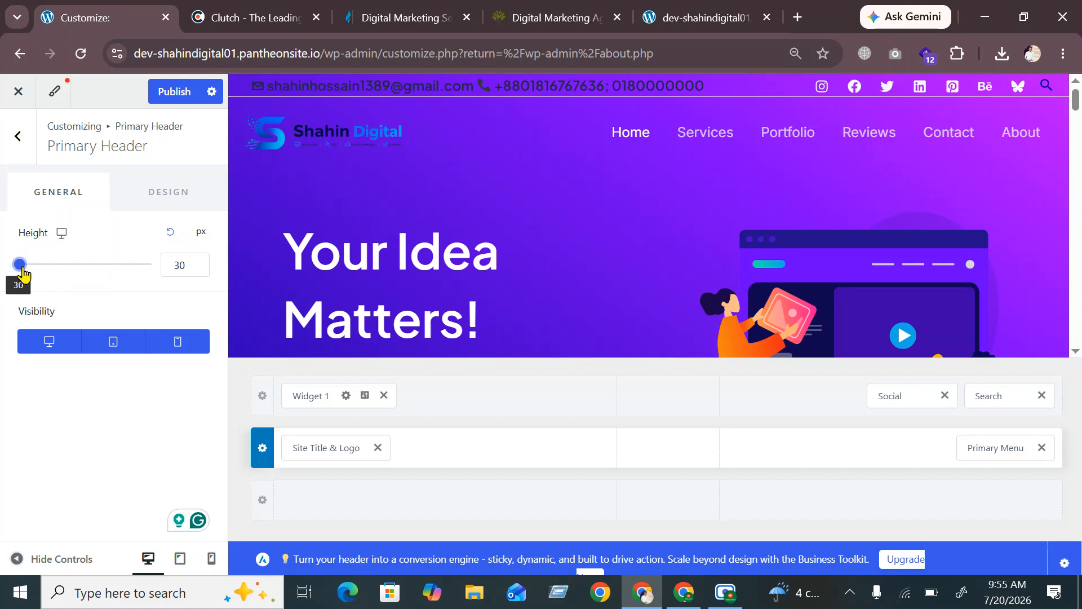
mouse_move(24, 273)
mouse_down()
mouse_move(43, 274)
mouse_move(32, 275)
mouse_up()
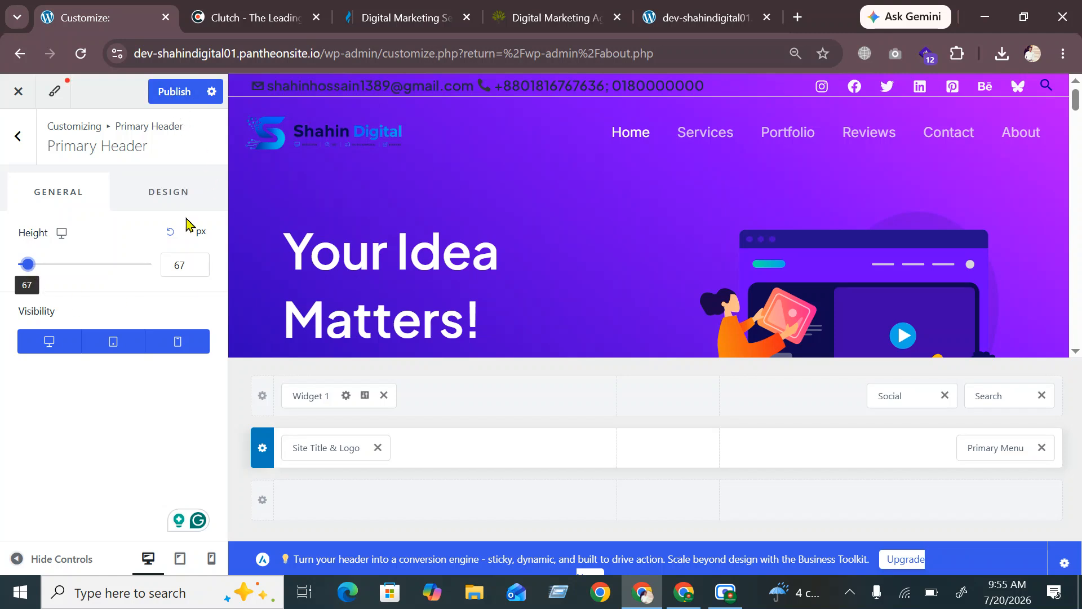
click(164, 198)
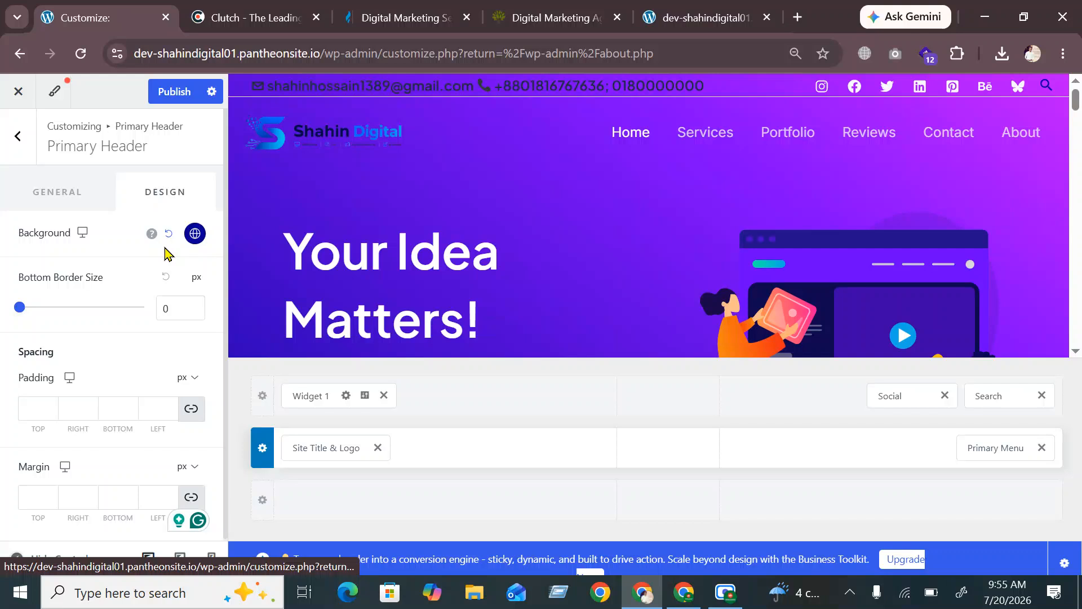
Try background colours on the primary header row, keep the light palette swatch, then open Primary Menu settings
click(195, 233)
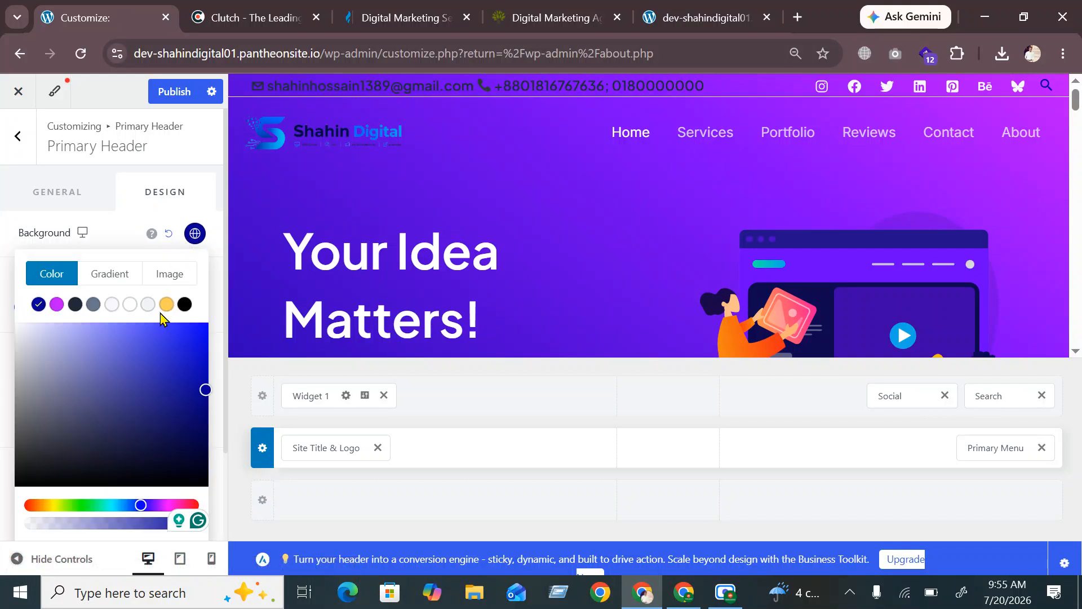
mouse_move(203, 391)
mouse_down()
mouse_move(29, 399)
mouse_move(16, 416)
mouse_move(17, 362)
mouse_move(46, 352)
mouse_move(127, 386)
mouse_move(191, 393)
mouse_up()
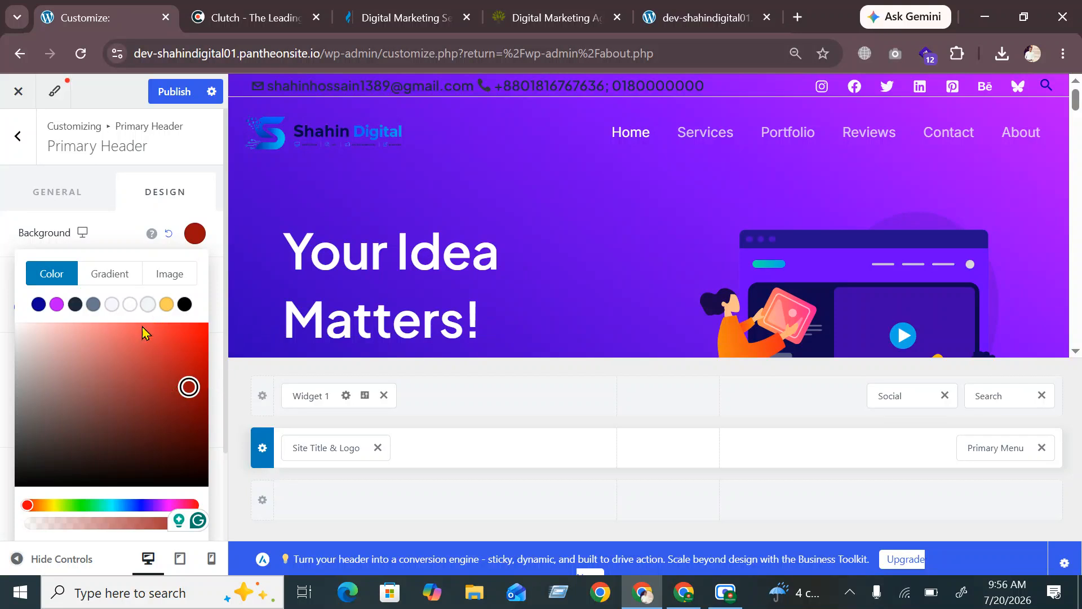
click(38, 308)
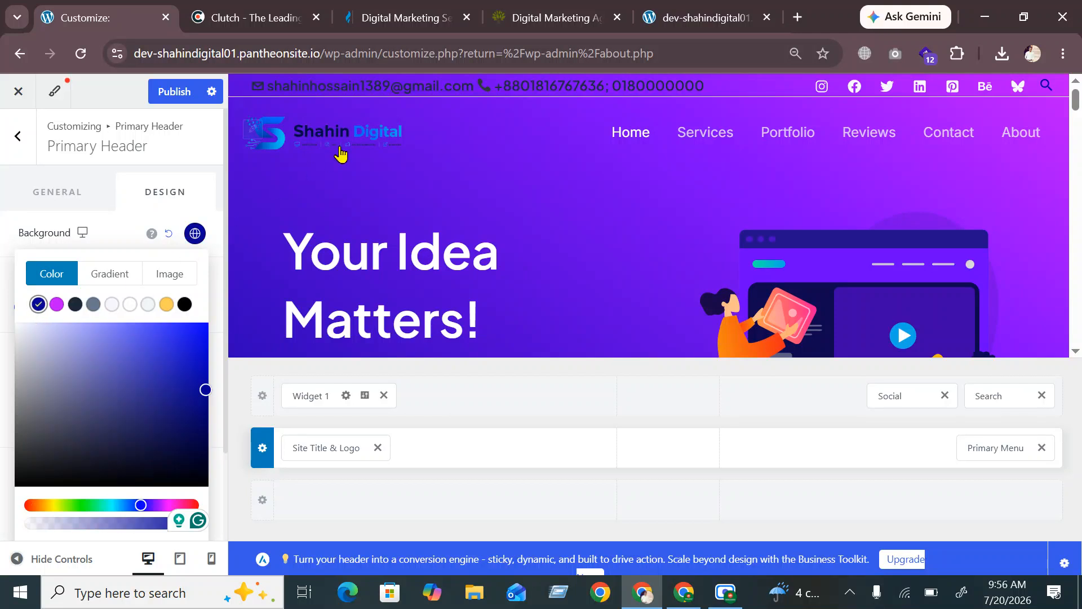
click(111, 305)
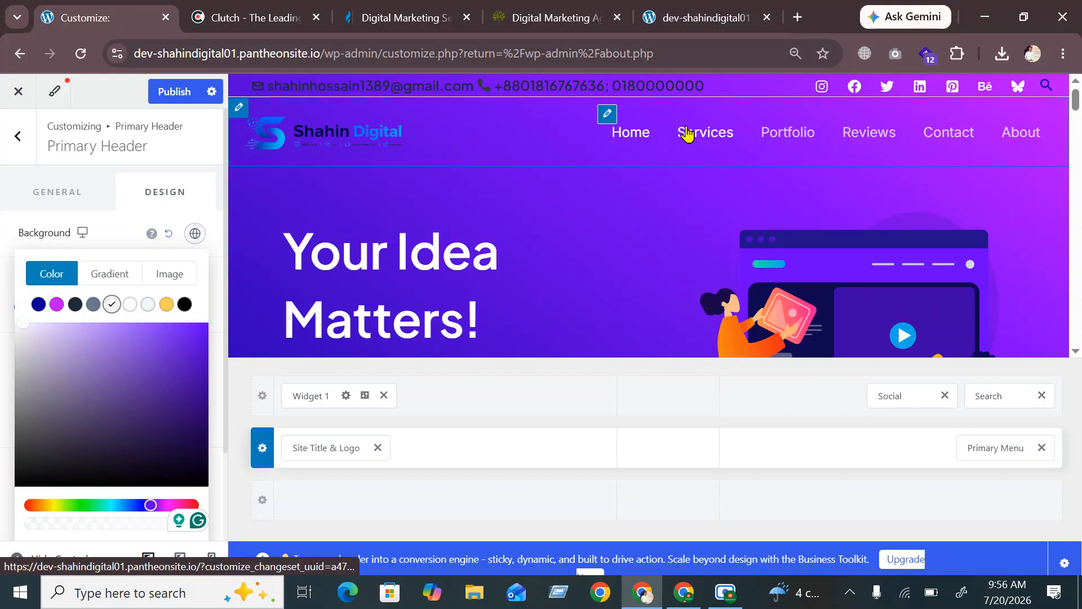
click(611, 116)
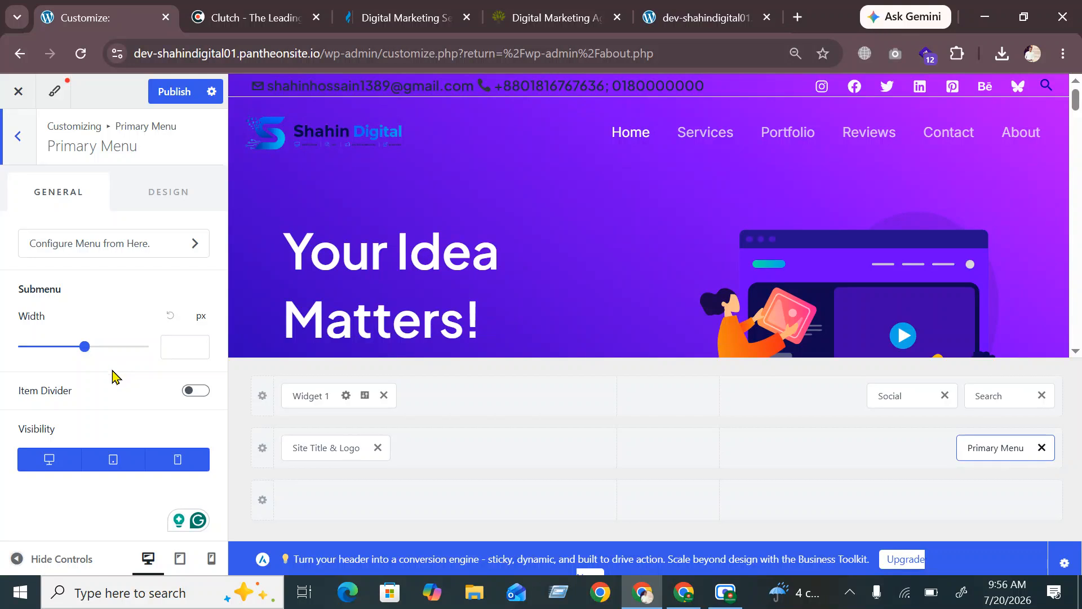
In the Primary Menu's Design settings, set the normal menu link colour to dark
click(160, 204)
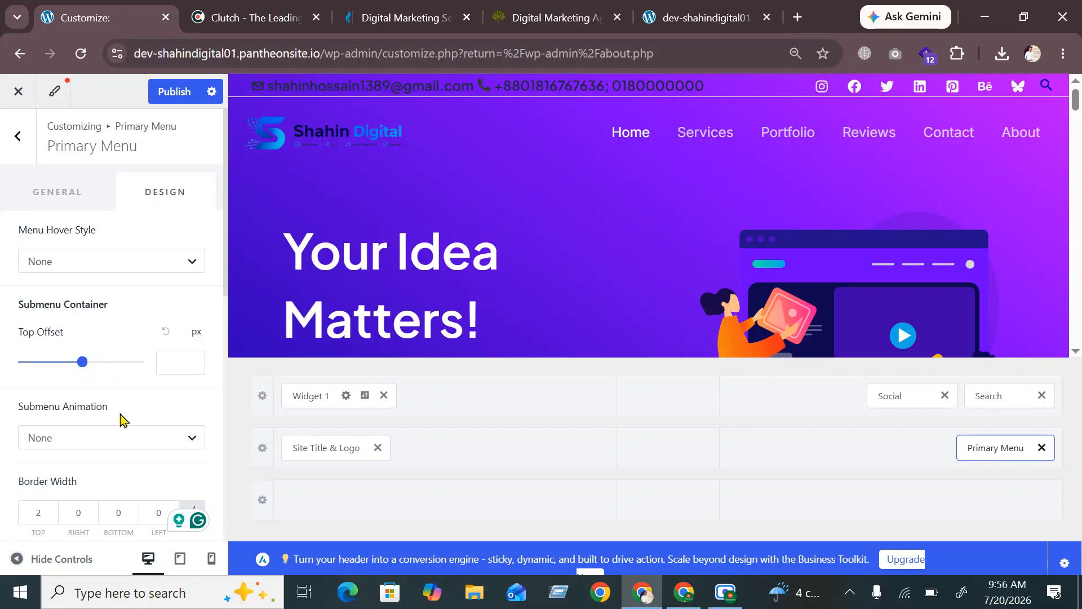
scroll(121, 420, down, 2)
scroll(121, 421, down, 4)
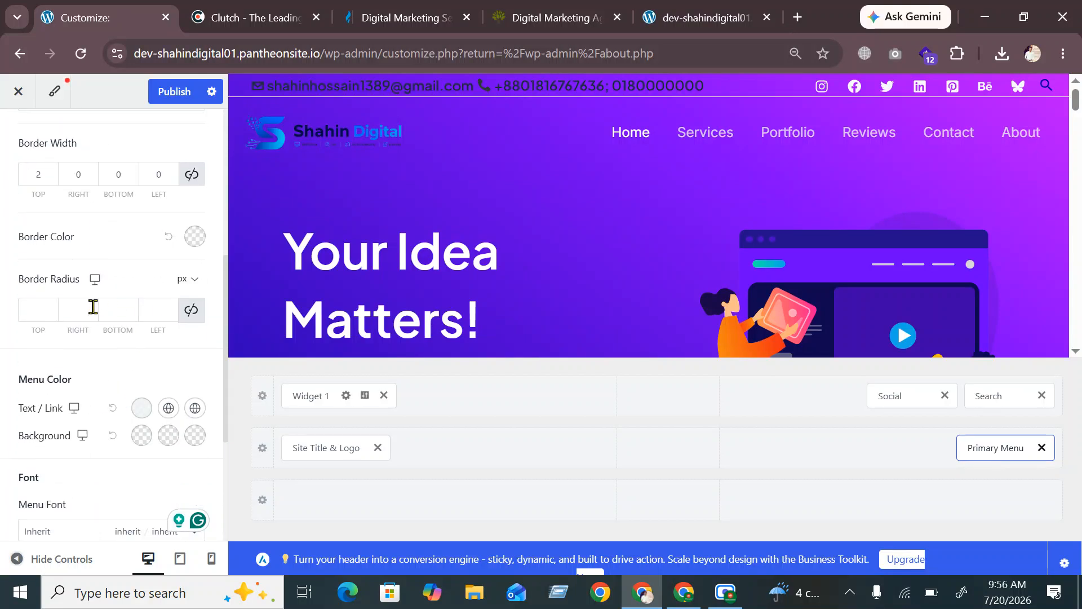
click(142, 410)
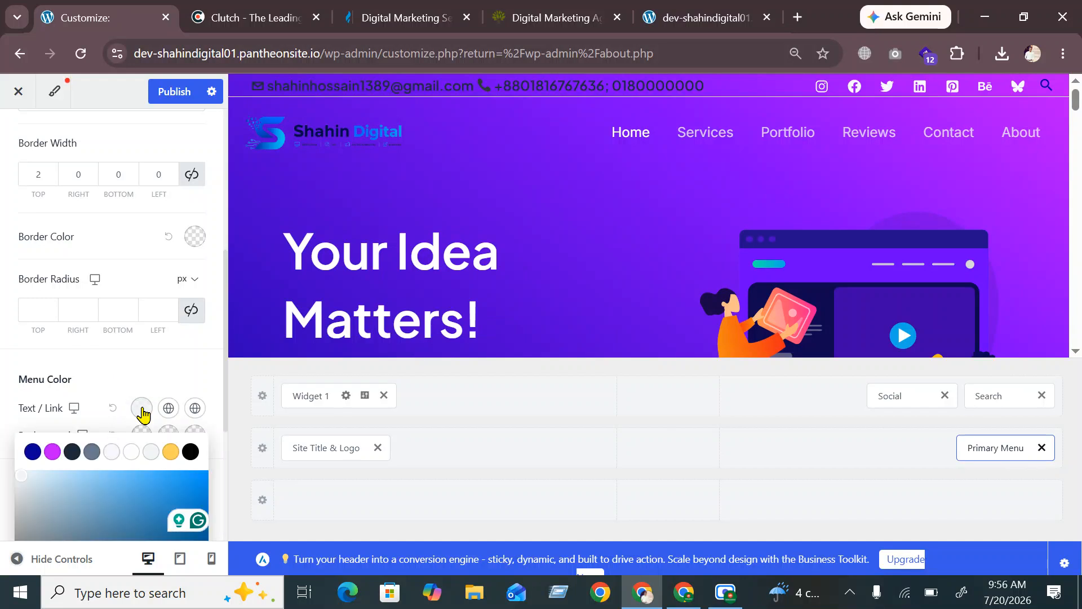
click(71, 453)
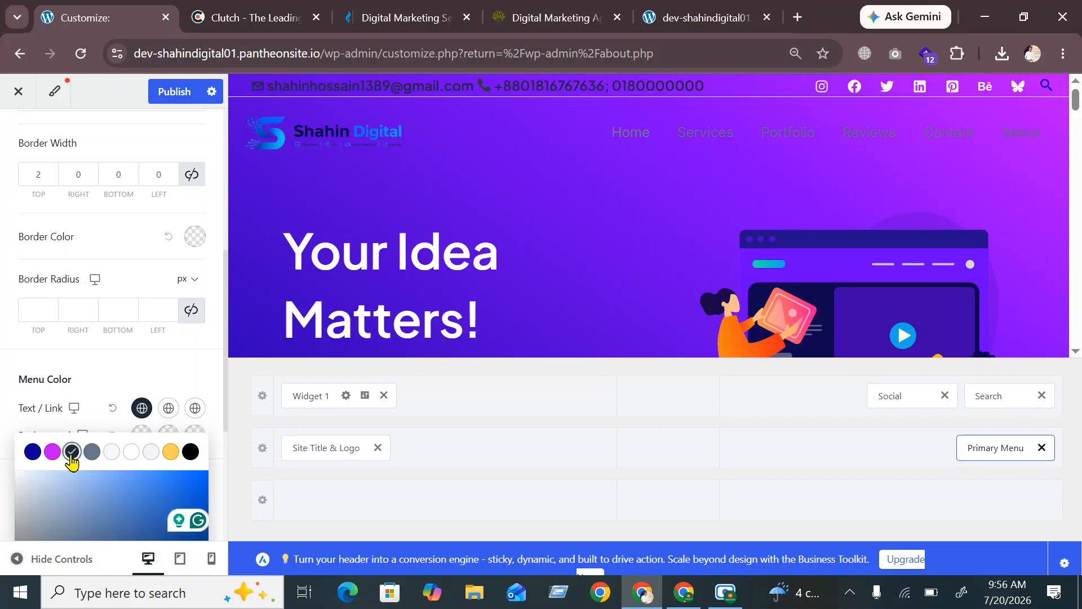
click(147, 370)
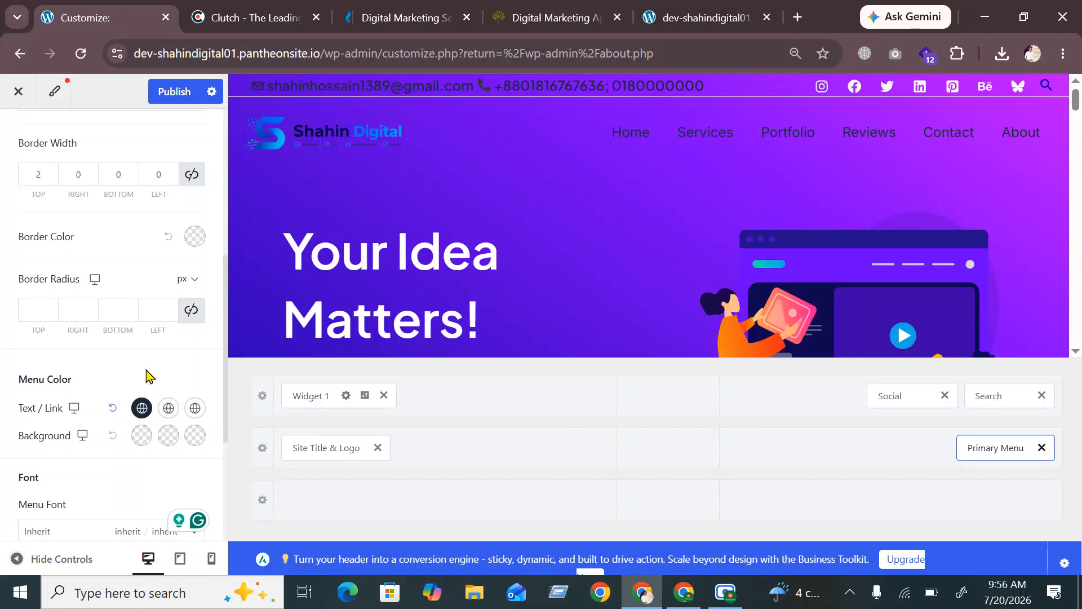
Set the menu link hover colour to yellow and the active colour to purple
click(167, 408)
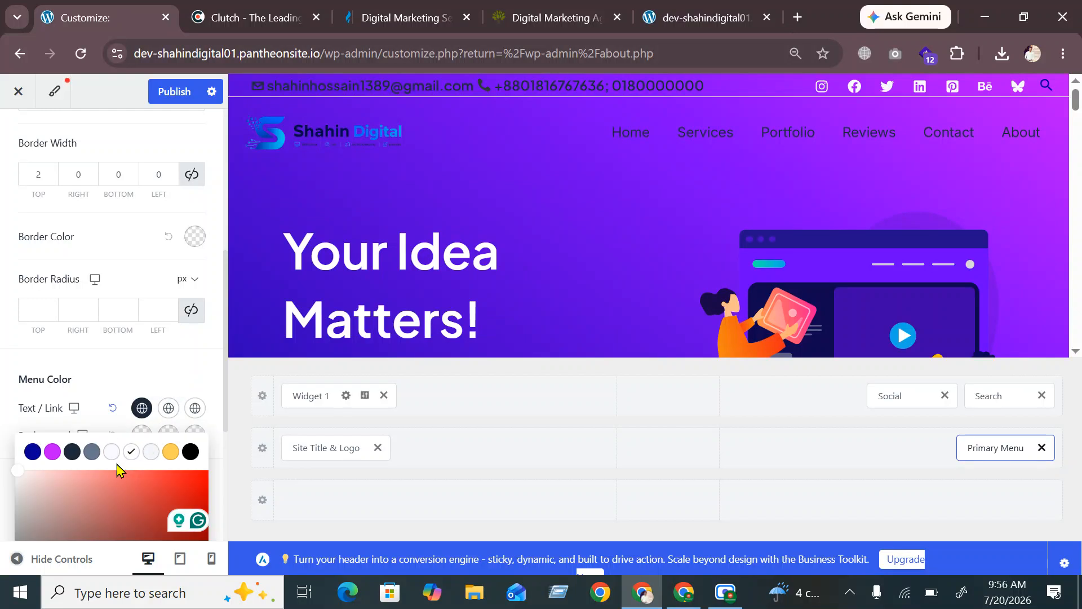
click(165, 458)
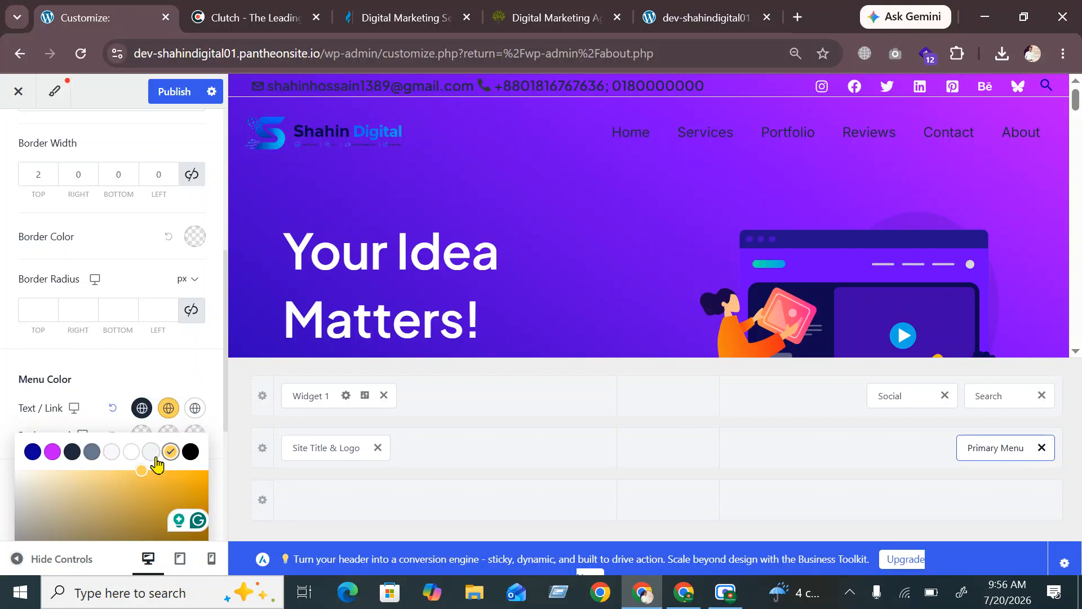
click(166, 374)
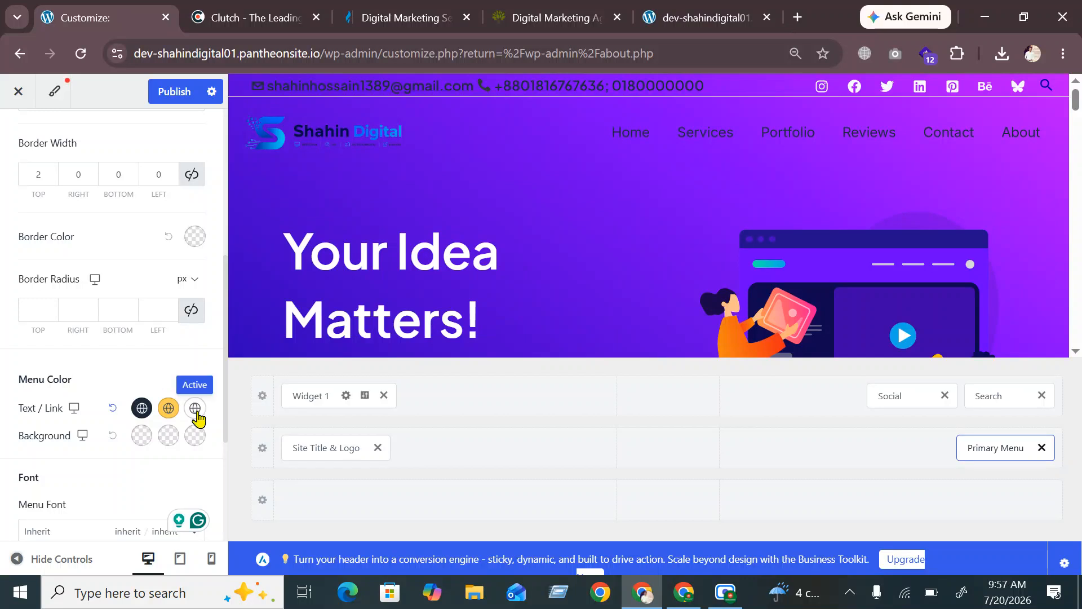
click(195, 409)
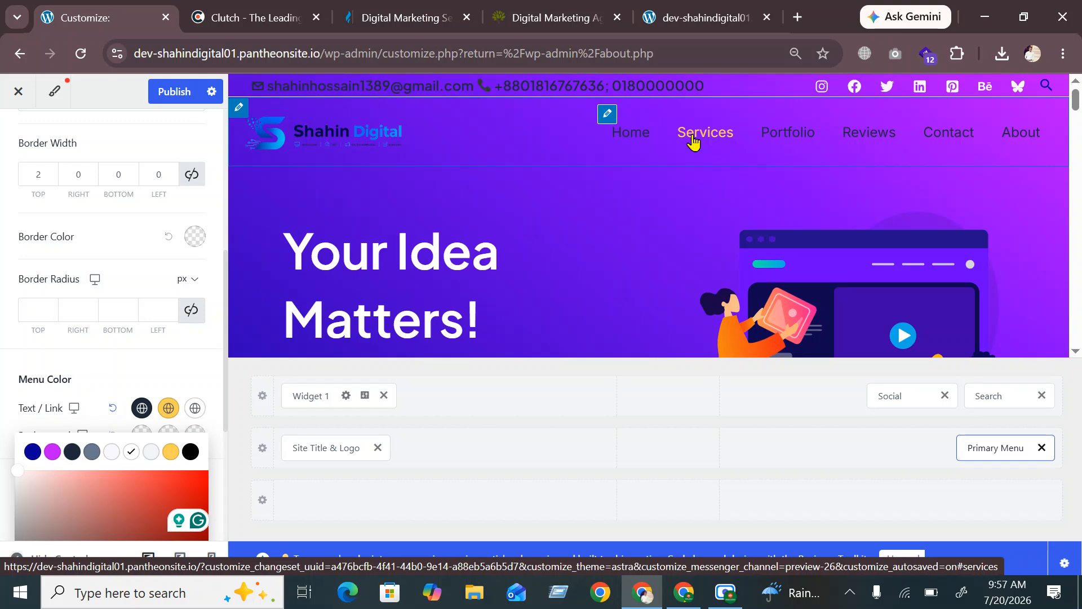
click(52, 452)
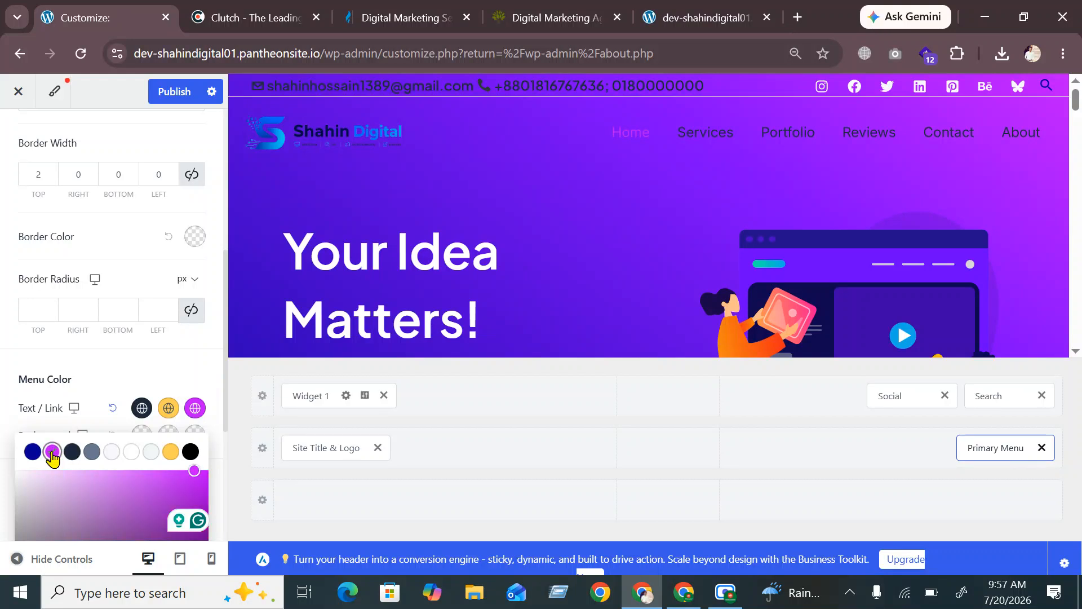
click(165, 390)
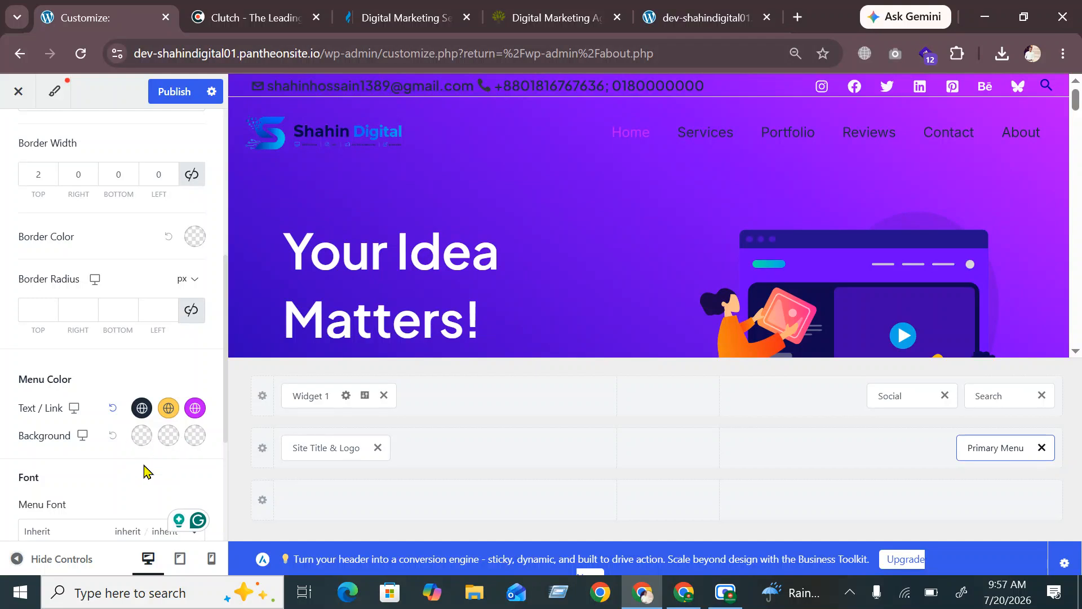
Publish the menu colour changes to the site
scroll(130, 504, down, 2)
scroll(121, 482, down, 2)
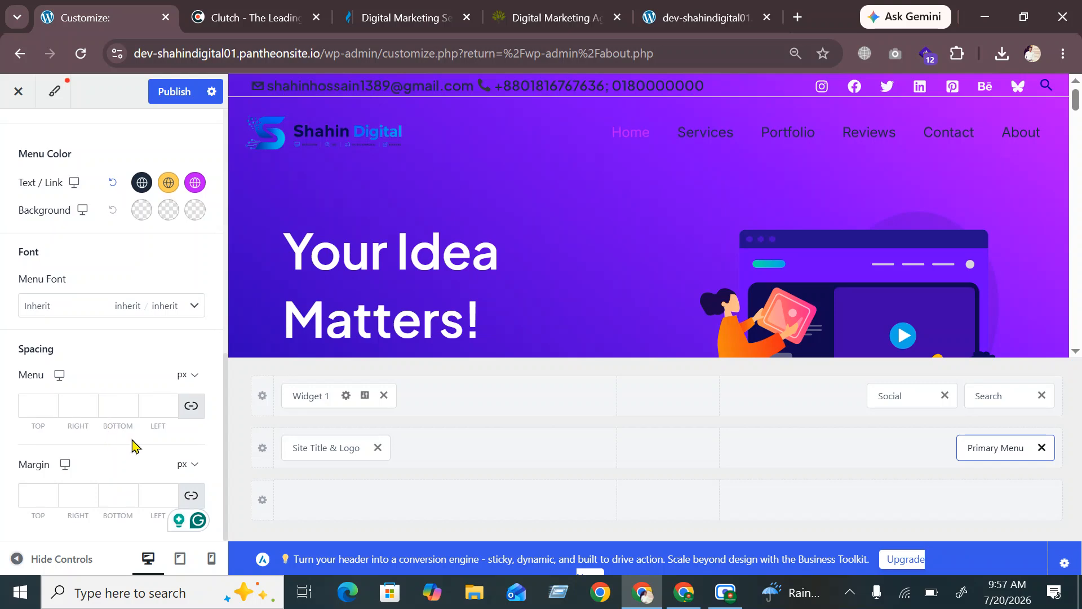
scroll(138, 444, up, 3)
scroll(141, 444, up, 1)
click(171, 92)
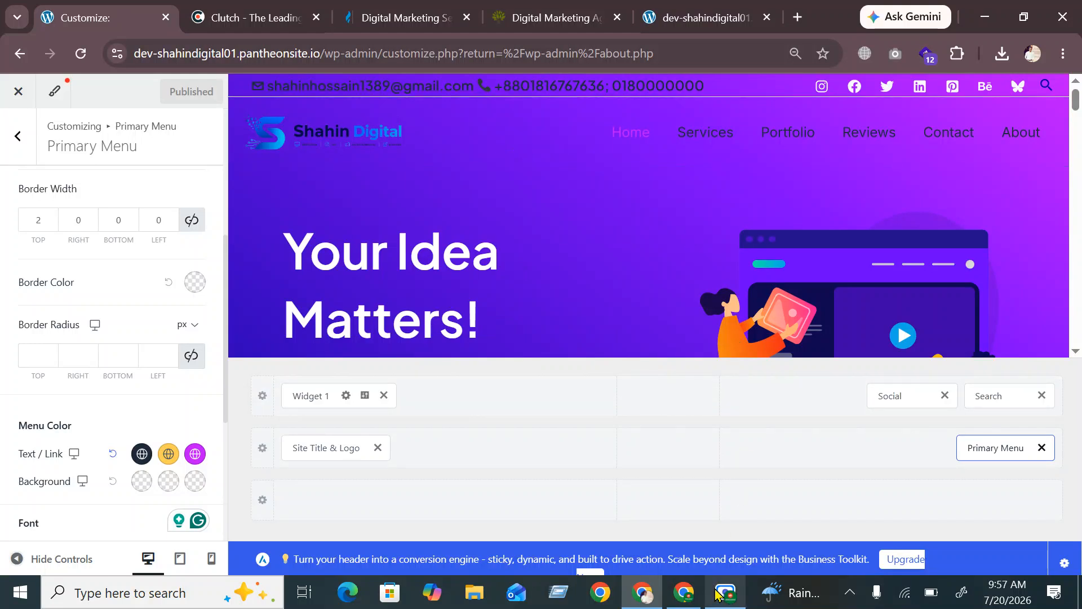
mouse_move(719, 605)
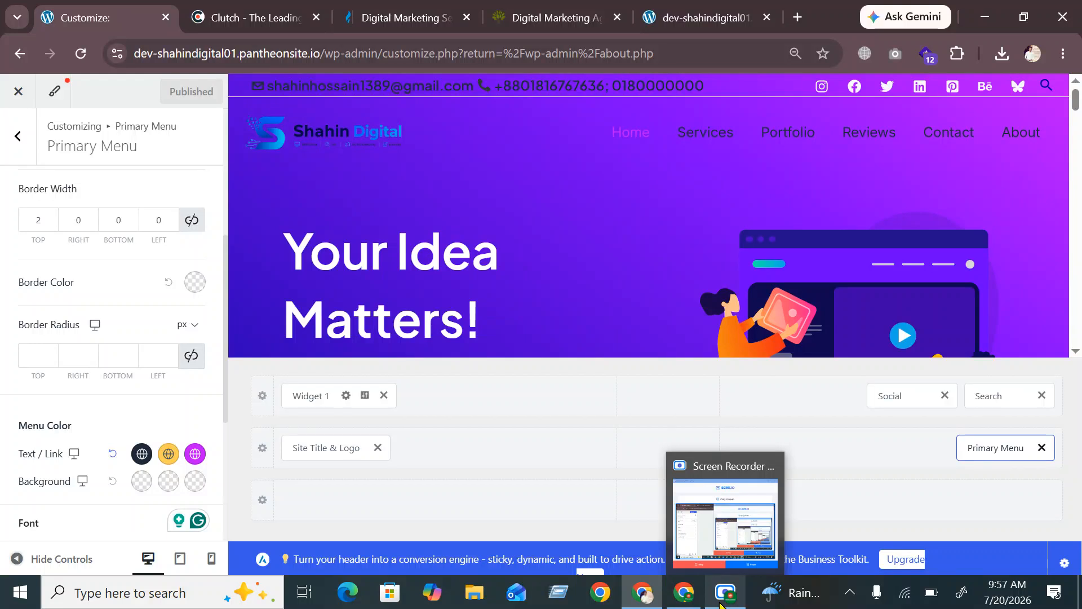
click(721, 604)
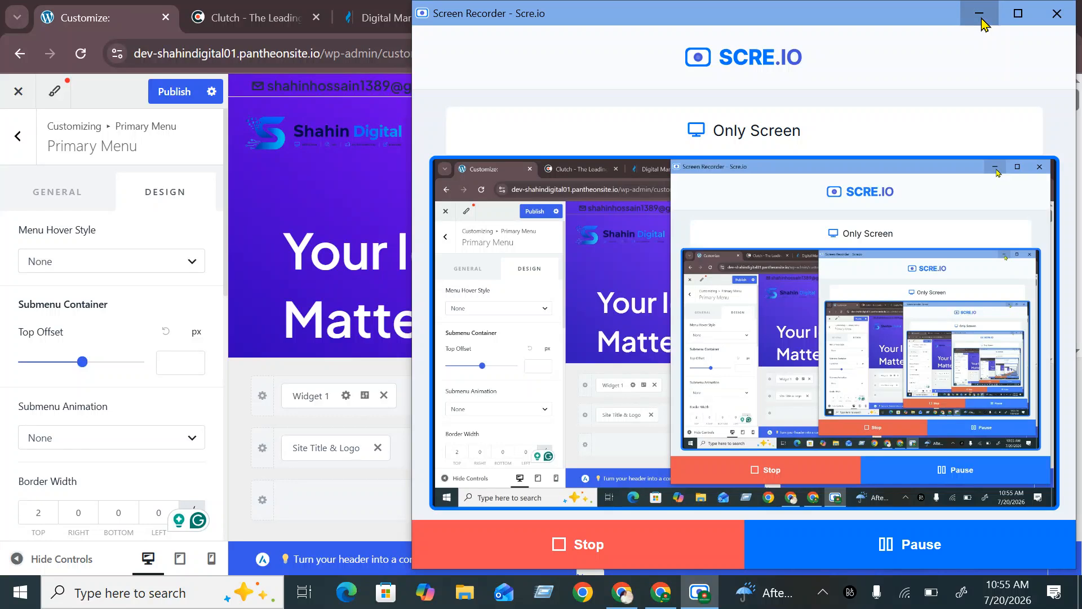
click(979, 14)
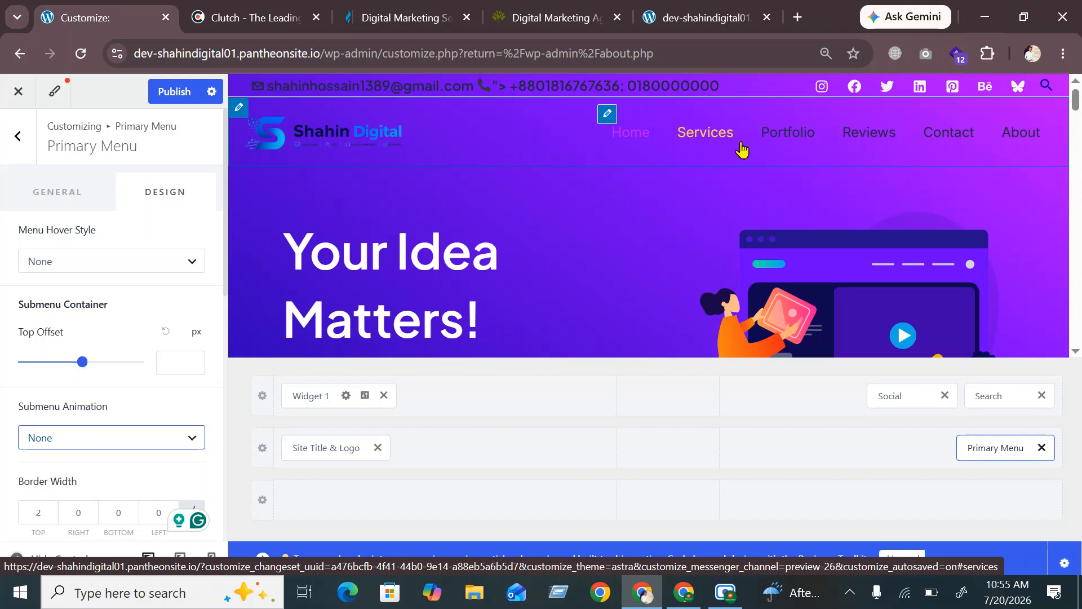
Navigate back to Menus > Primary and open the Add Items panel, ready to add a page
click(17, 145)
click(44, 203)
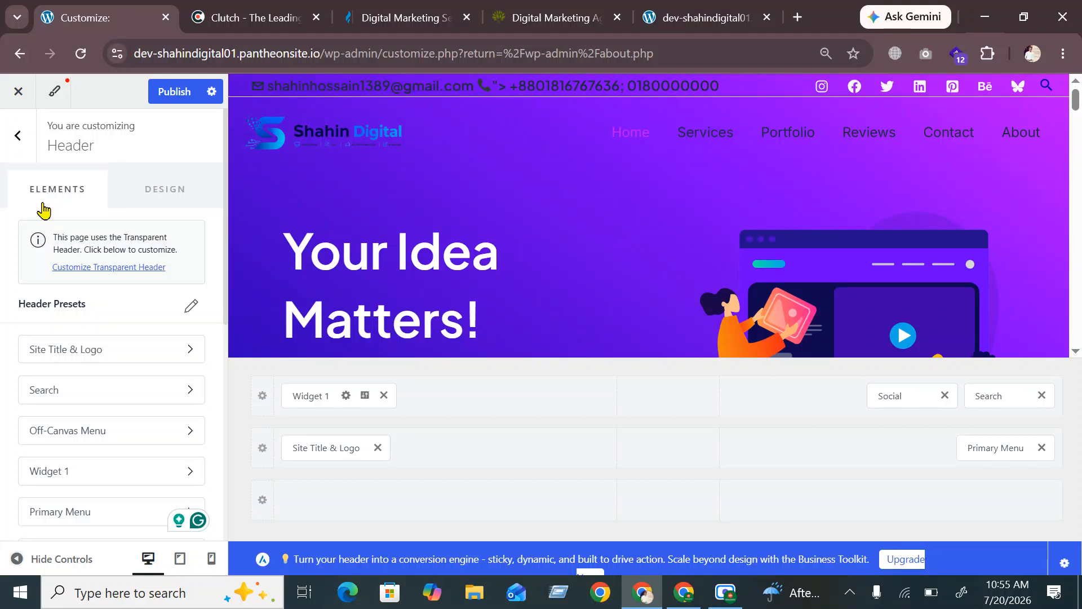
click(23, 142)
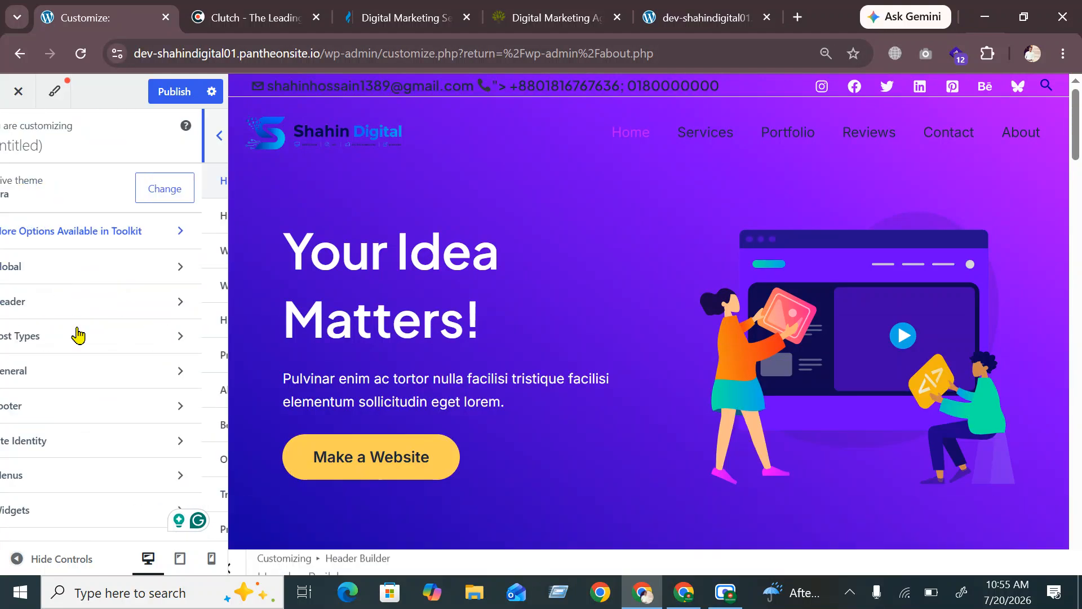
click(74, 480)
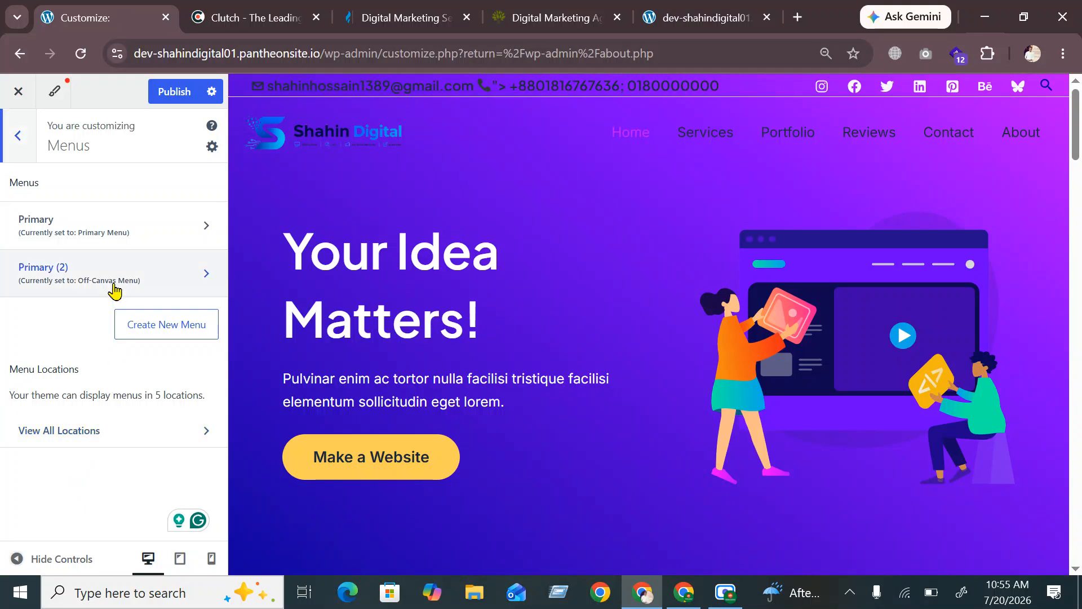
click(98, 237)
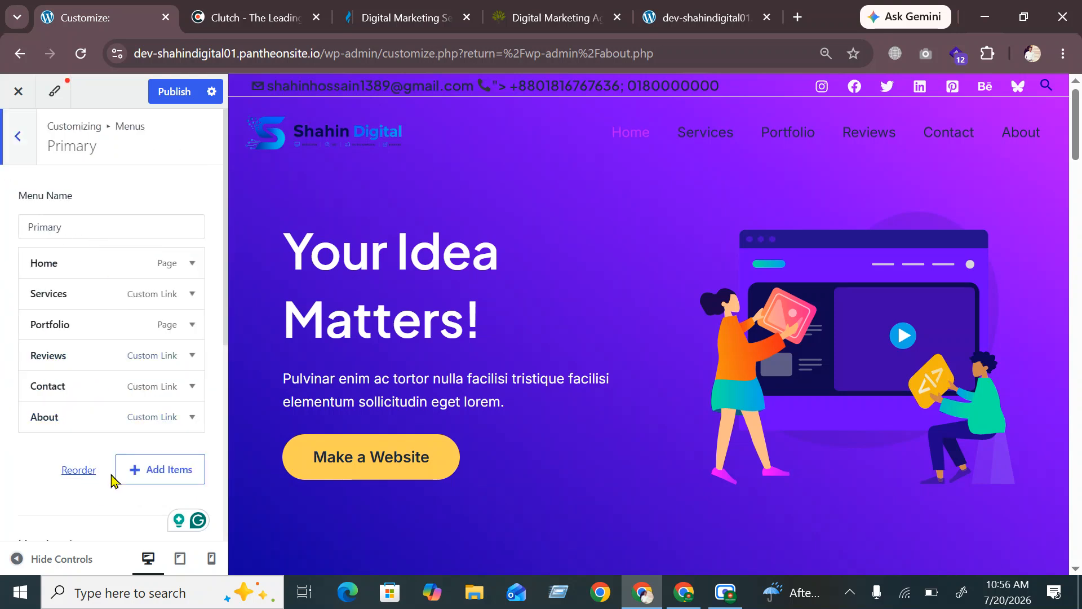
click(170, 478)
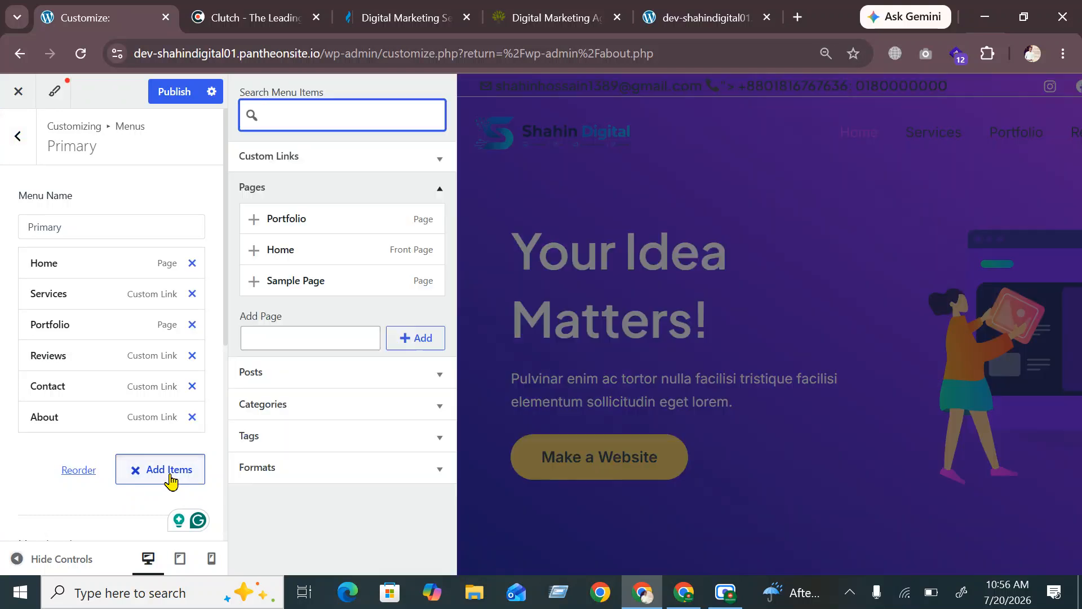
click(332, 337)
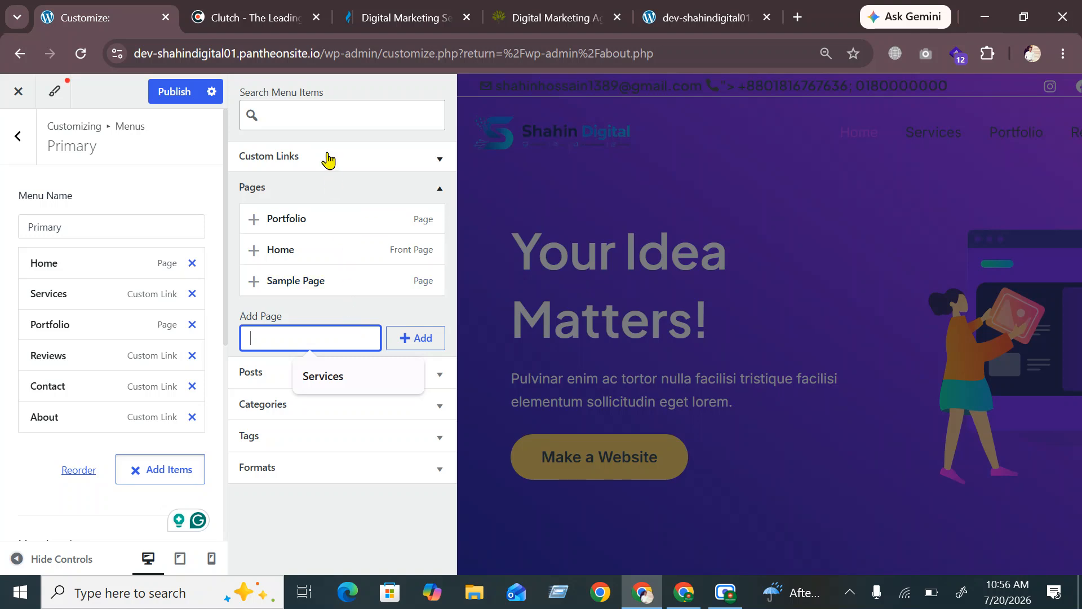
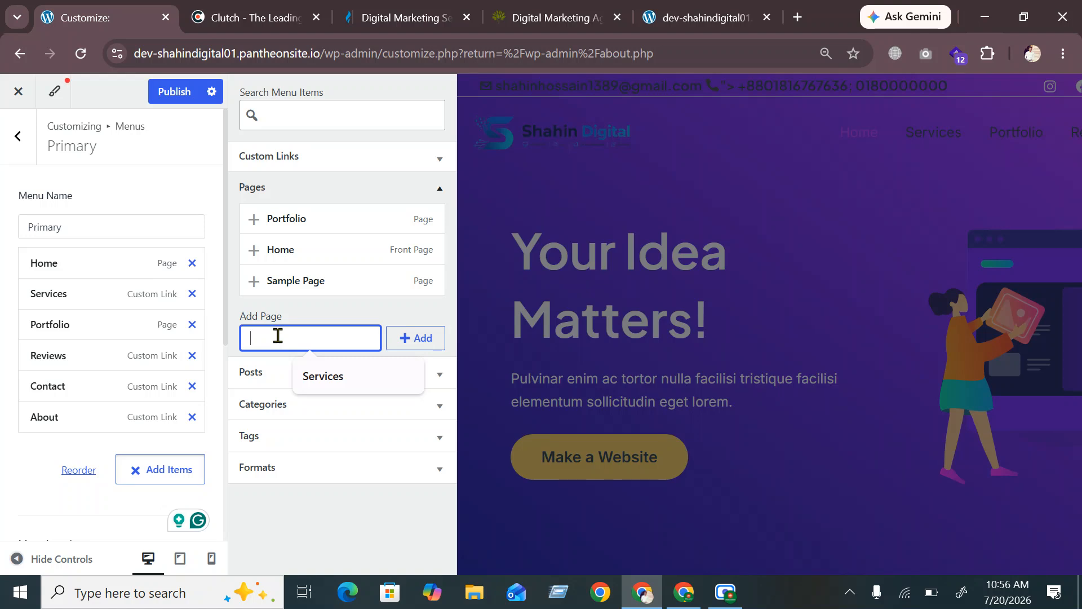
Create an 'Ad Camping' page and add it to the Primary menu
text(Ad)
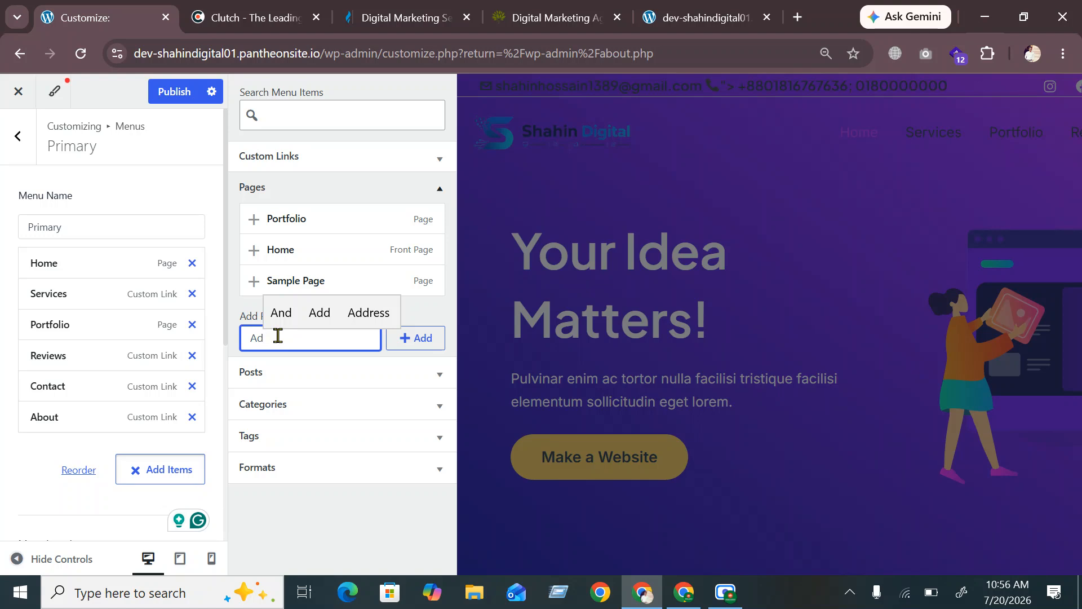
text( Ca)
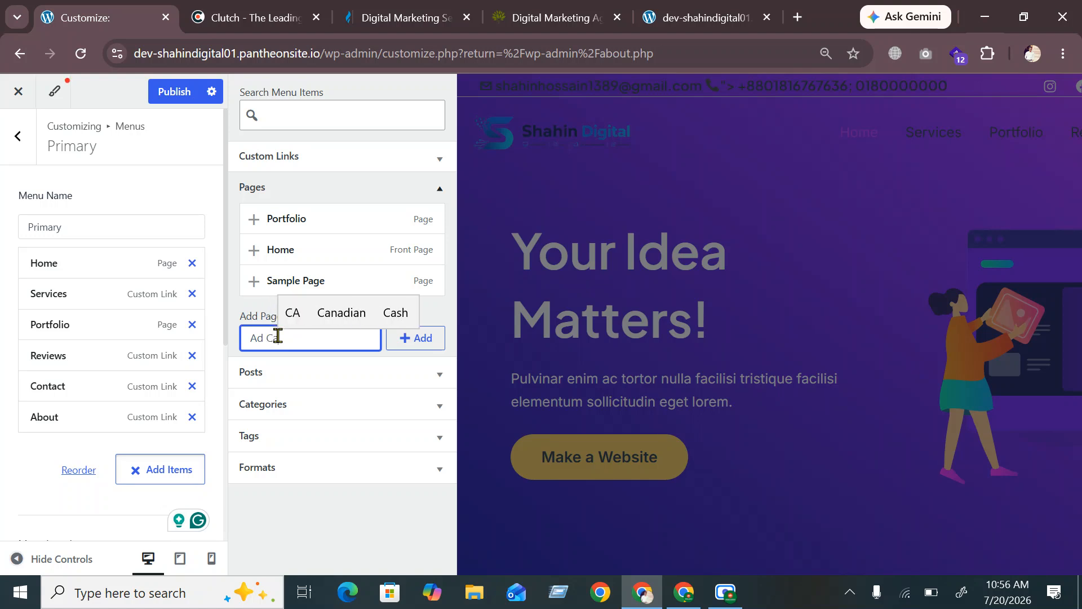
text(mp)
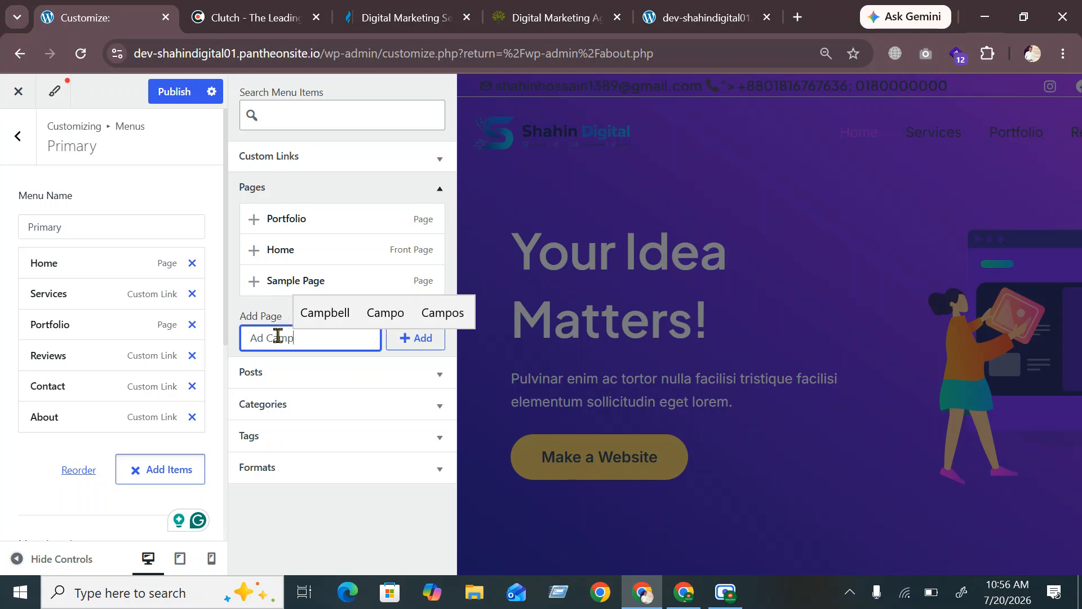
text(i)
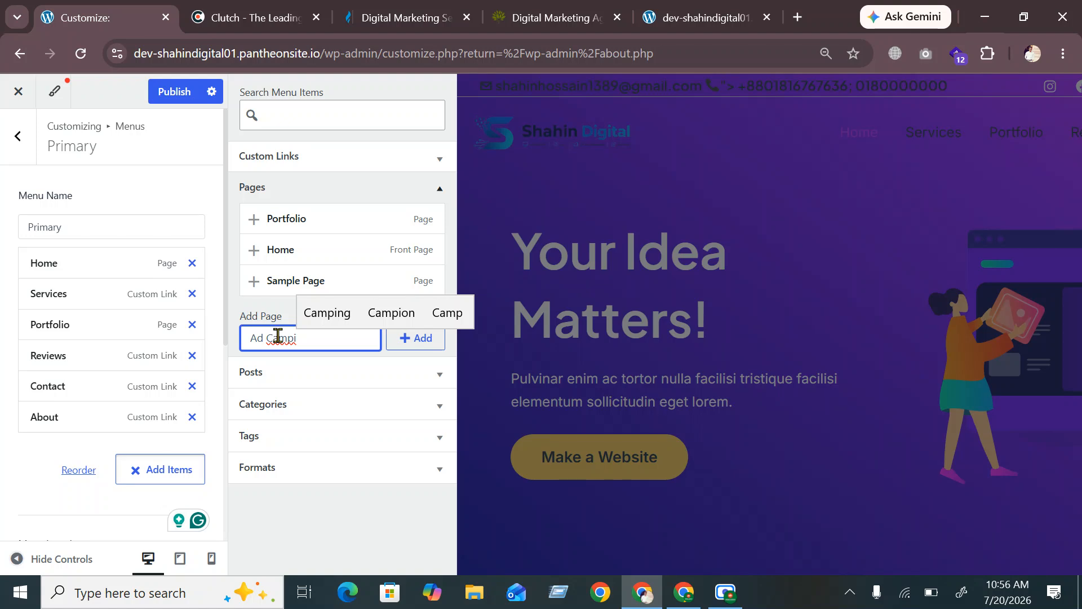
key(Up)
key(Return)
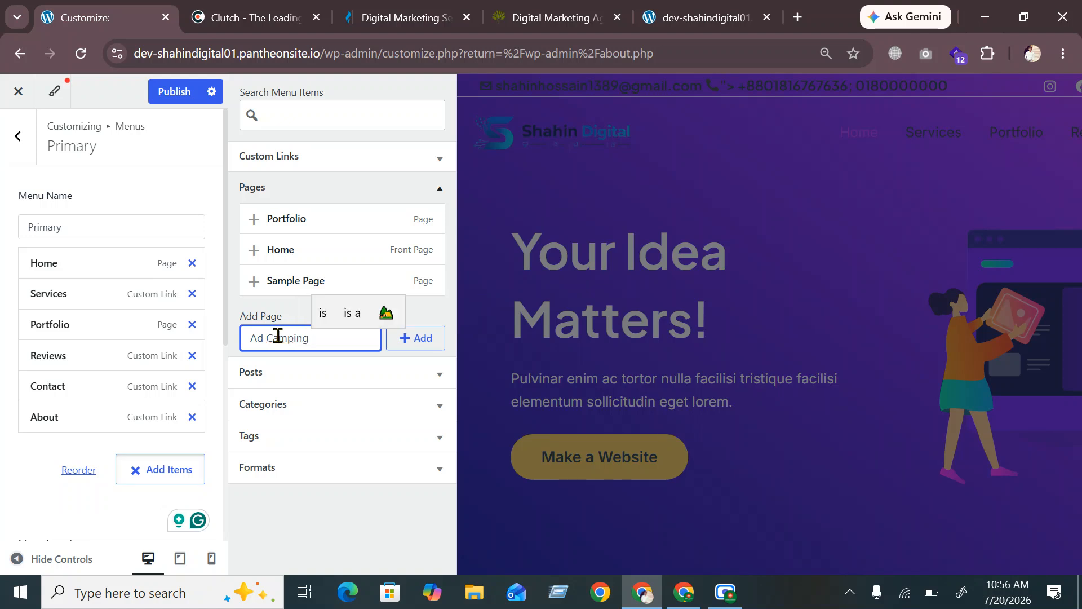
key(BackSpace)
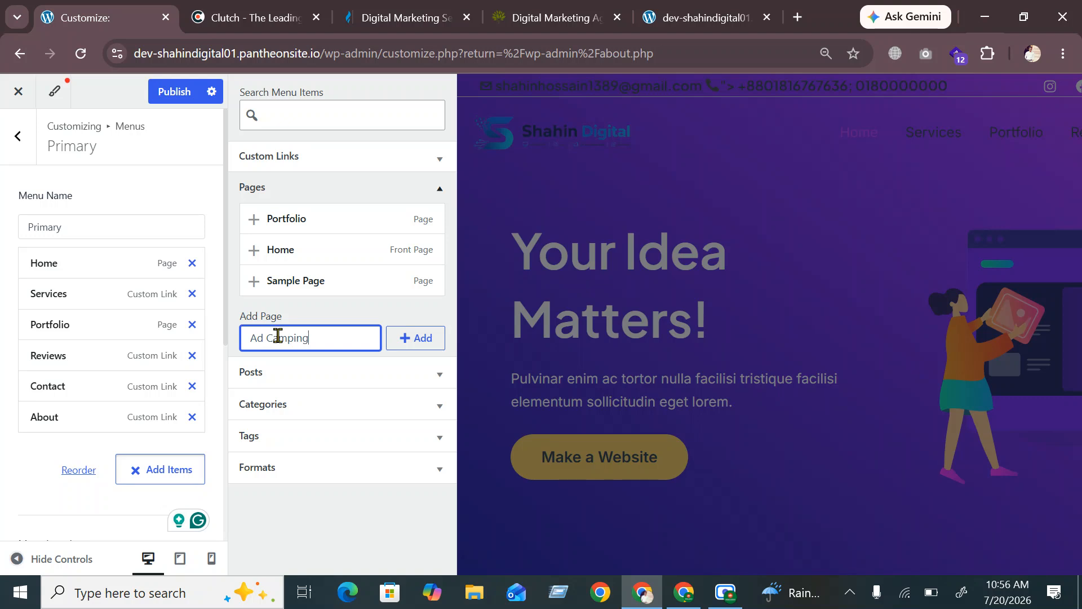
click(429, 345)
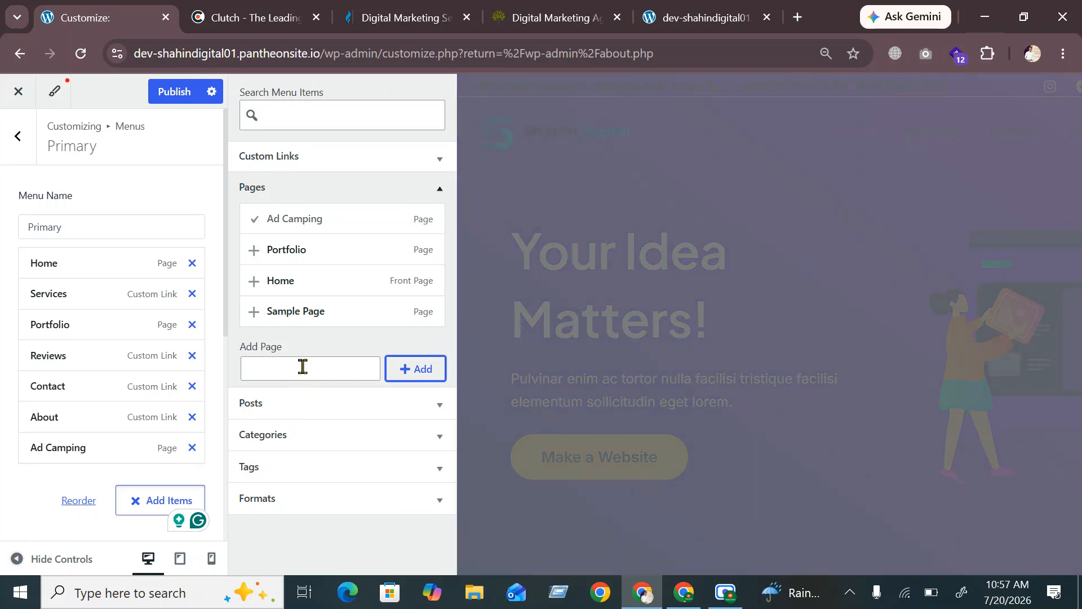
Create a 'Facebook Ads' page and add it to the menu
click(302, 367)
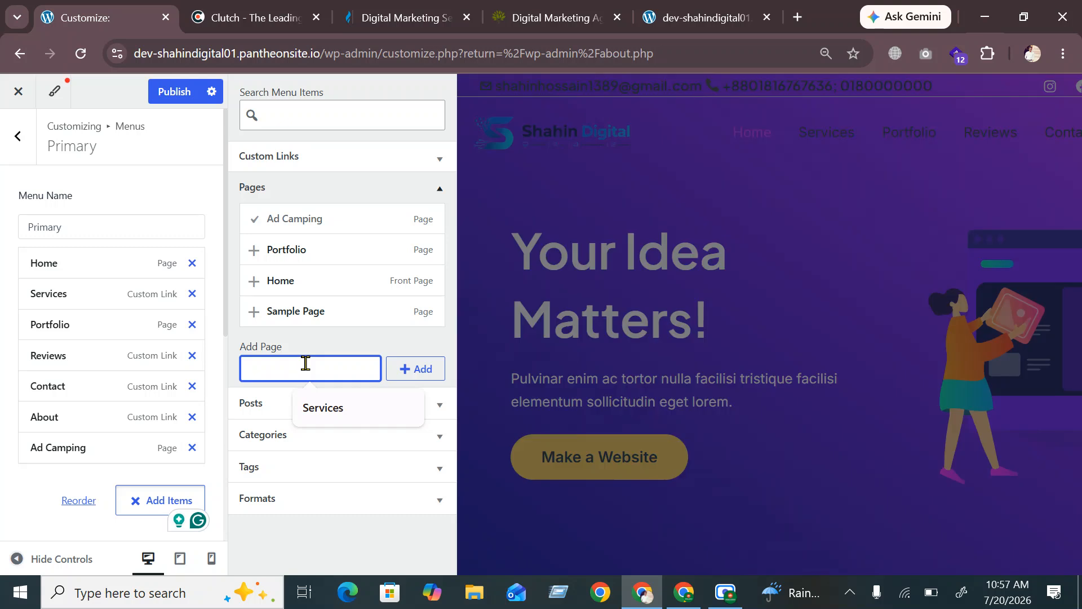
text(Face)
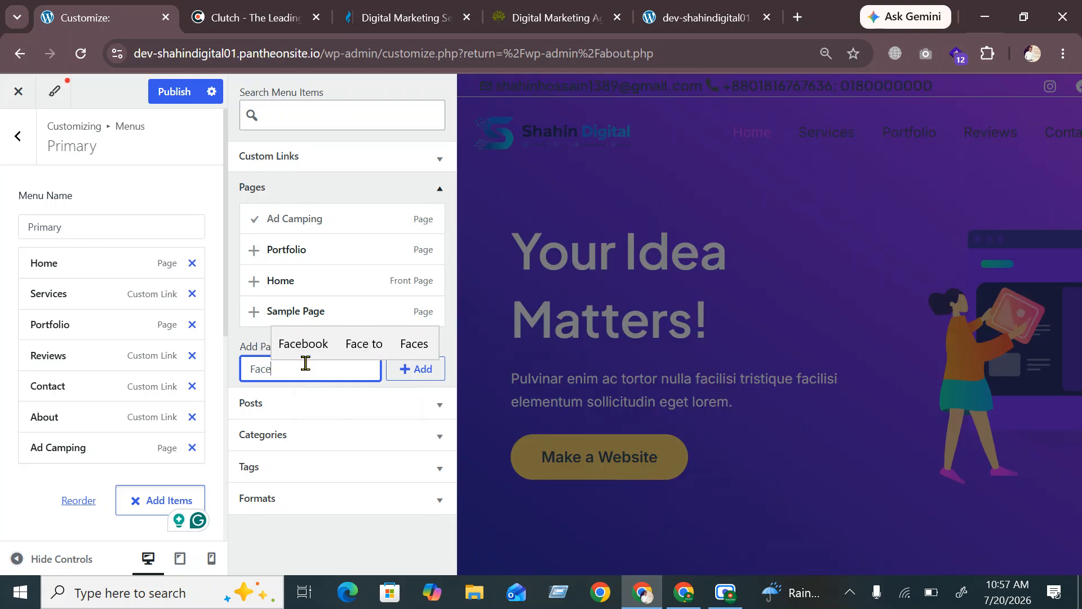
key(Up)
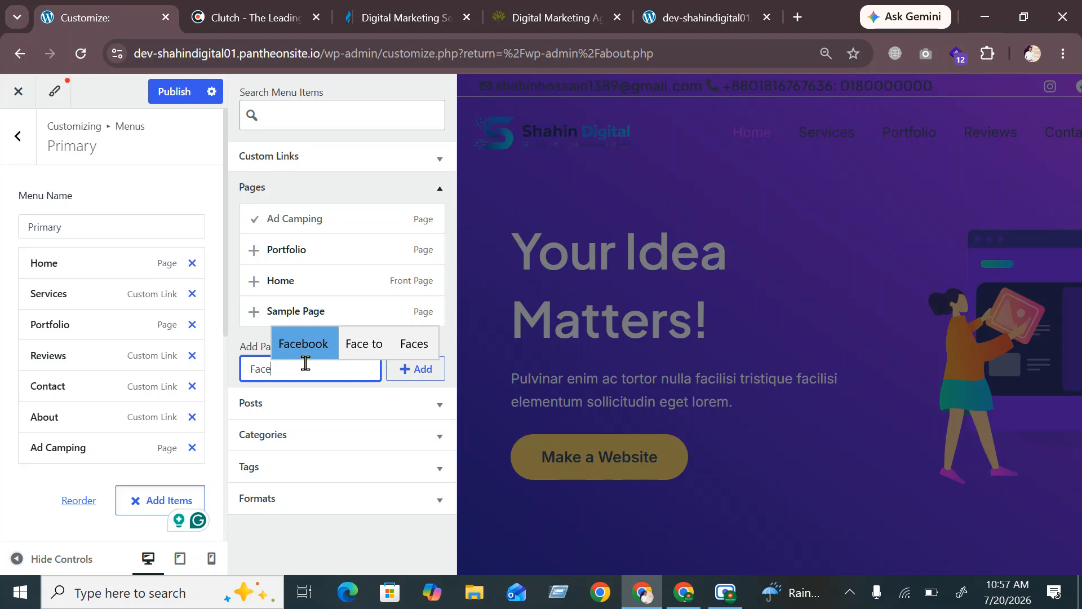
key(Return)
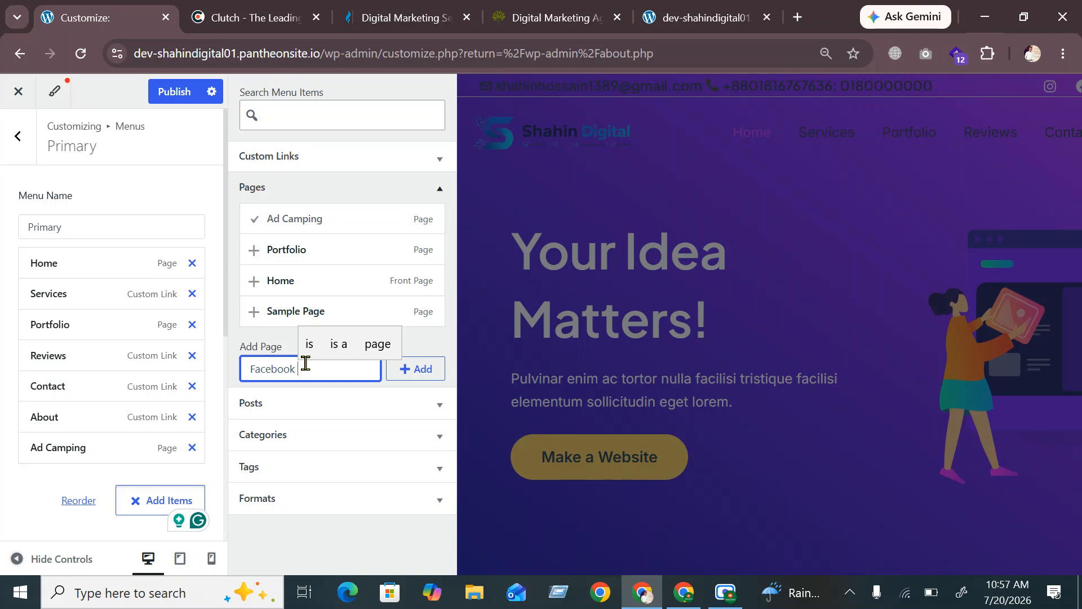
text(Ads)
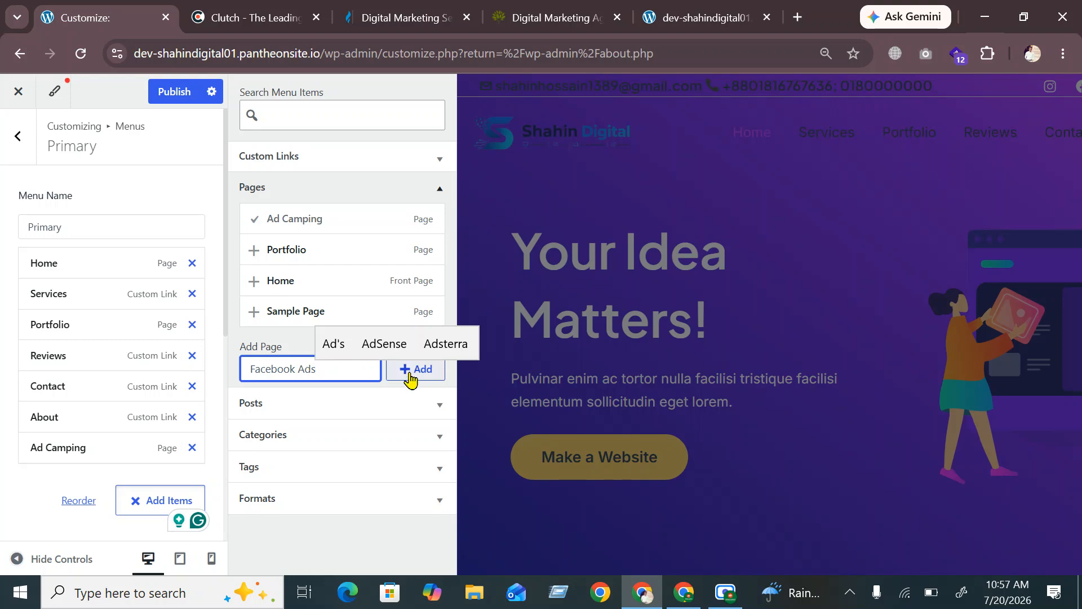
click(410, 372)
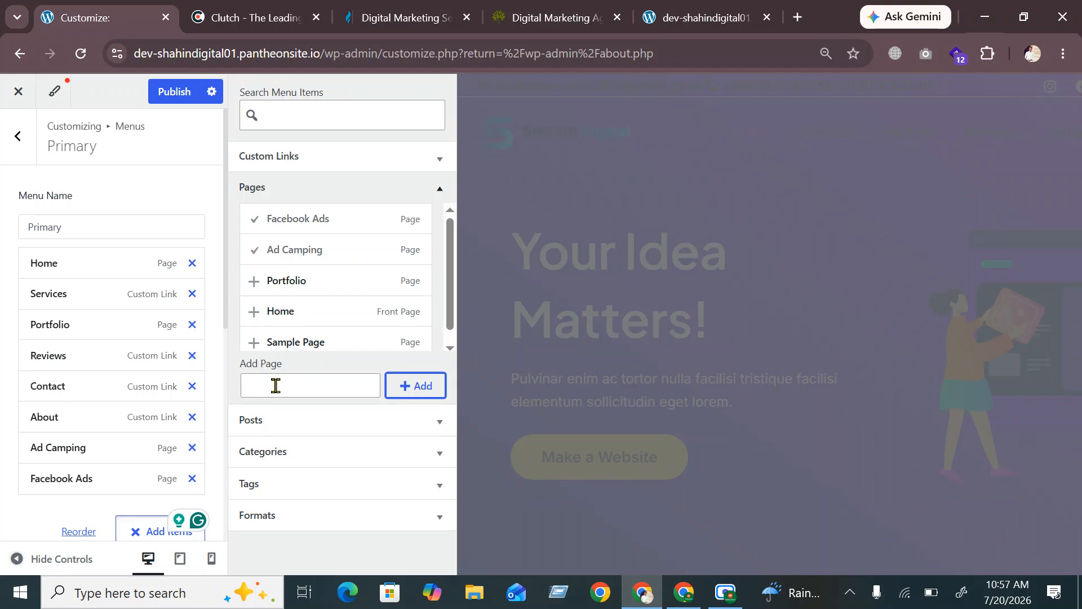
Create a 'Google Ads' page and add it to the menu
click(276, 386)
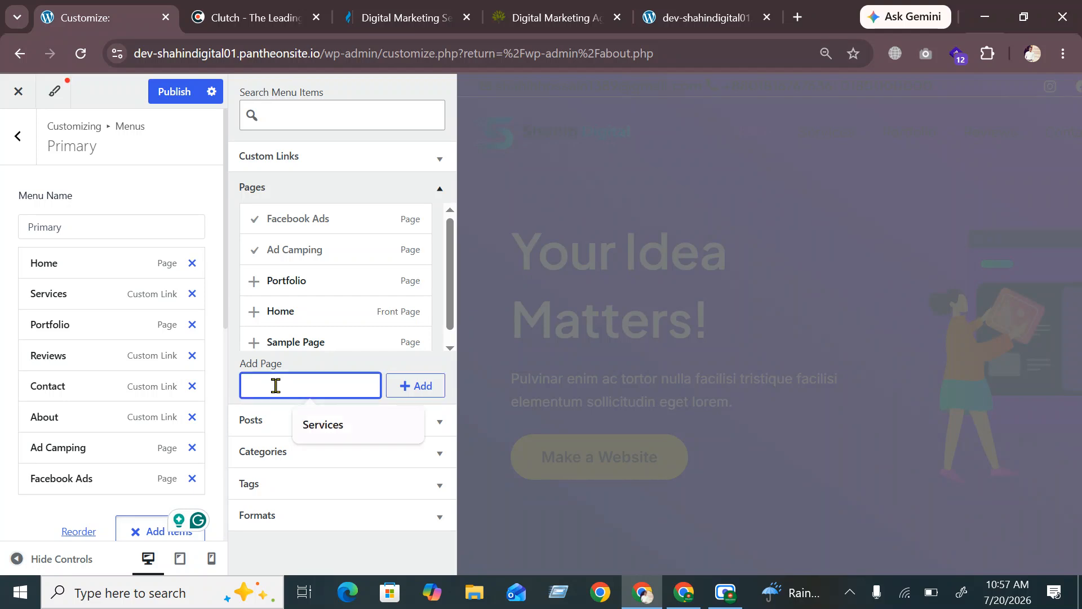
text(Goo)
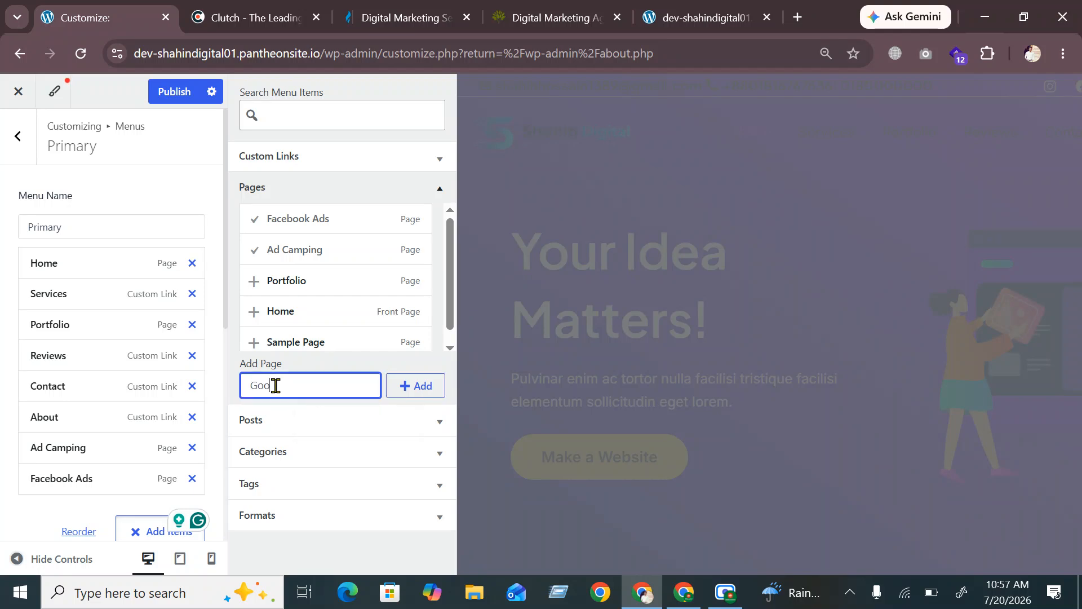
text(gle ads)
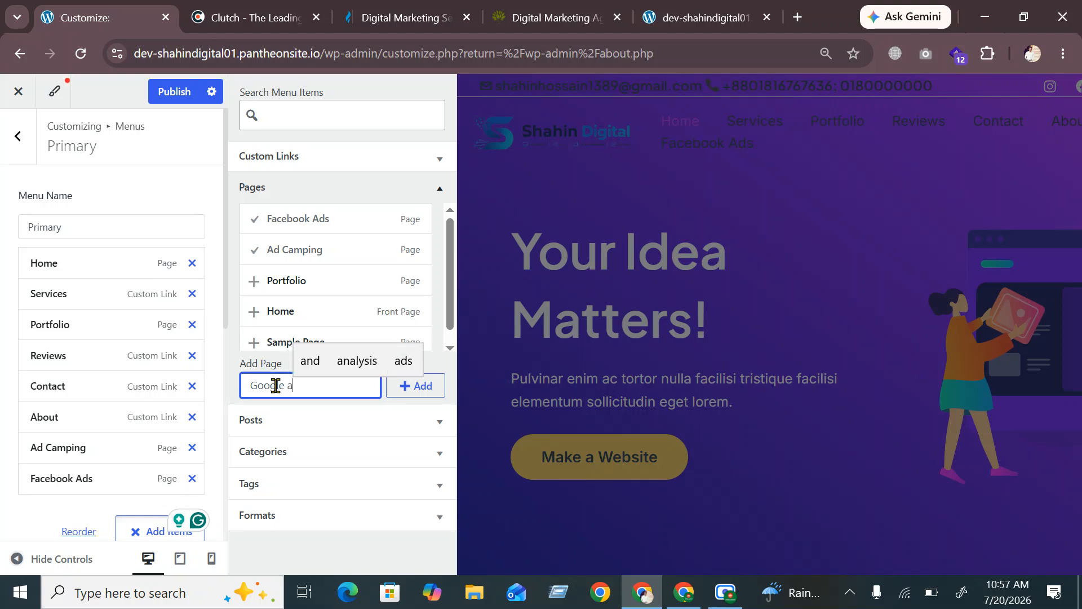
key(BackSpace)
key(BackSpace)
key(BackSpace)
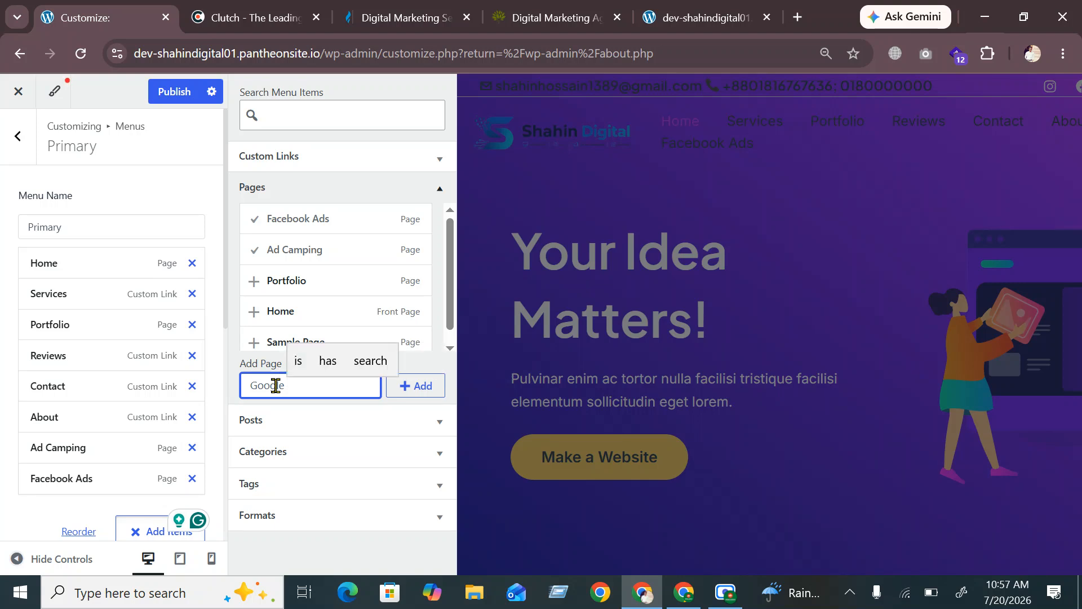
text(Ads)
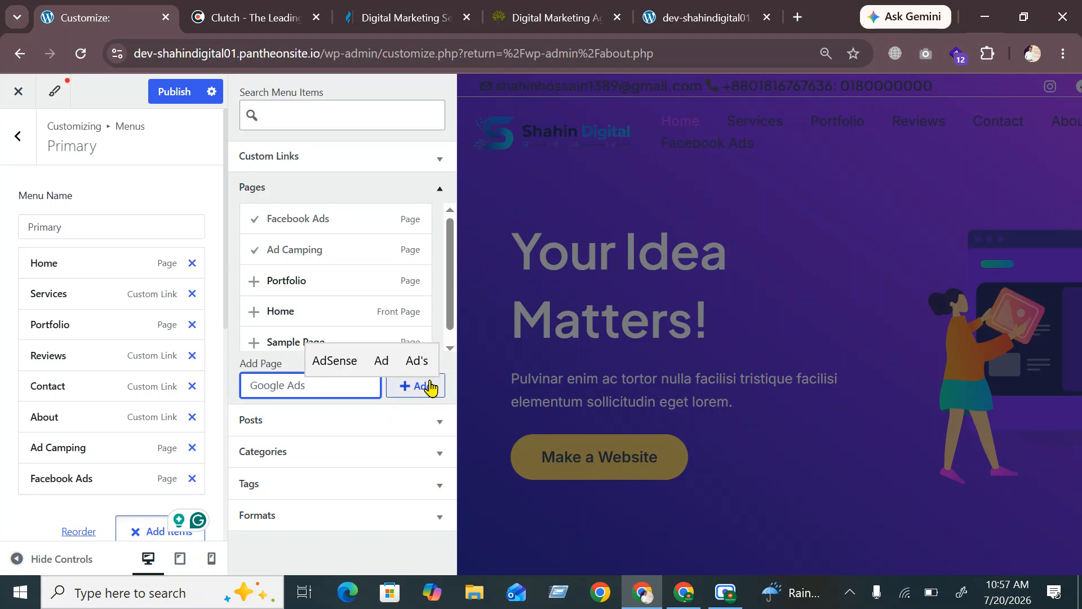
click(428, 386)
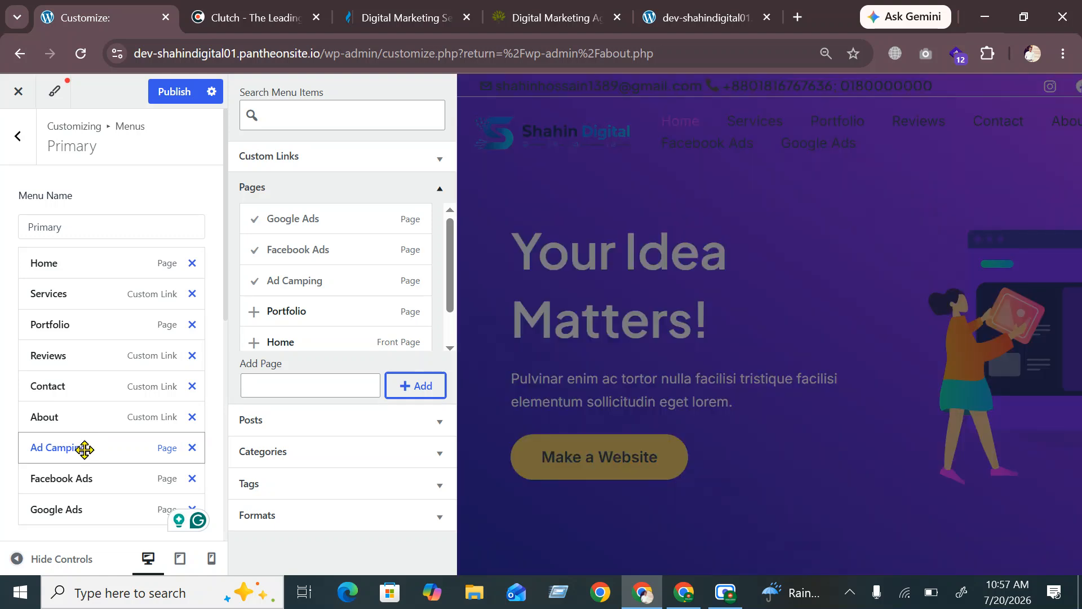
Nest Ad Camping under Services and move Facebook Ads beneath it
drag(83, 447, 118, 312)
mouse_move(100, 317)
mouse_down()
mouse_move(89, 301)
mouse_move(93, 280)
mouse_move(63, 314)
mouse_move(111, 317)
mouse_up()
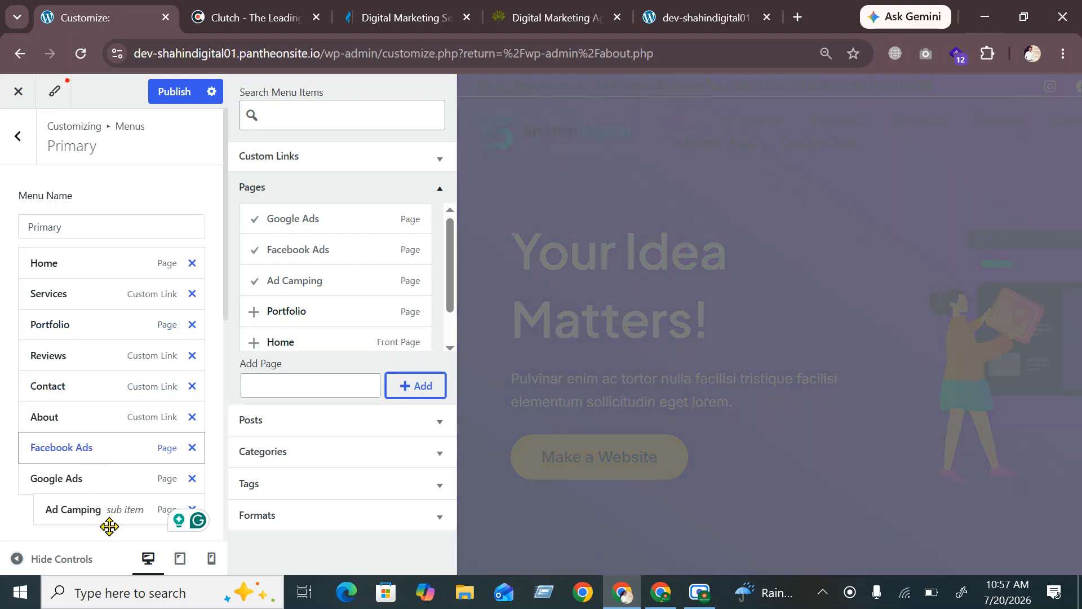
drag(109, 527, 79, 319)
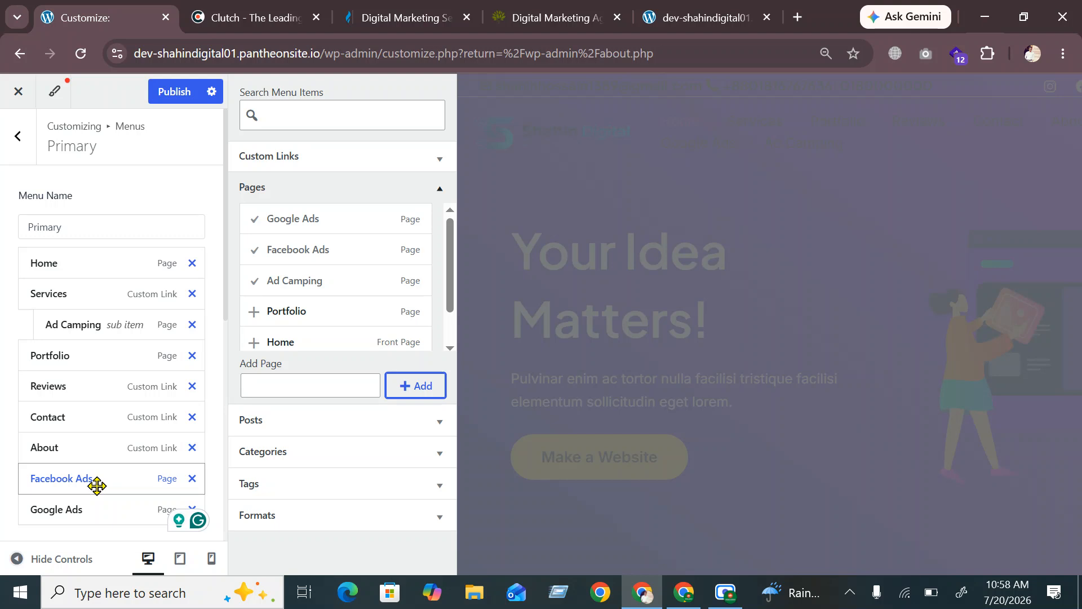
drag(119, 386, 164, 341)
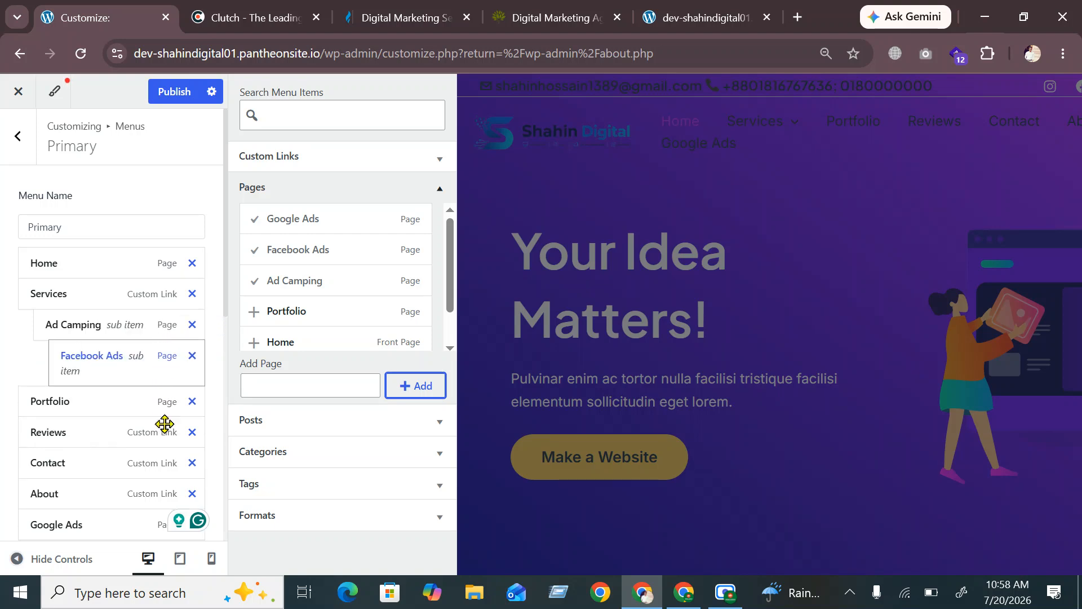
Move Google Ads and About up, and make Reviews a top-level item above Portfolio
drag(111, 524, 80, 408)
drag(106, 449, 129, 422)
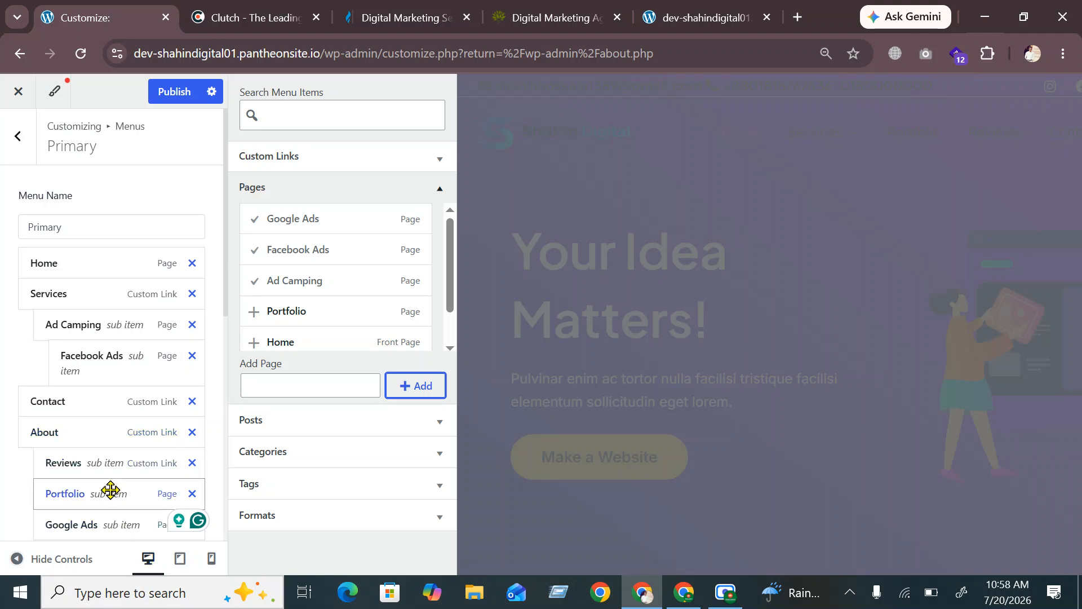
drag(90, 474, 24, 480)
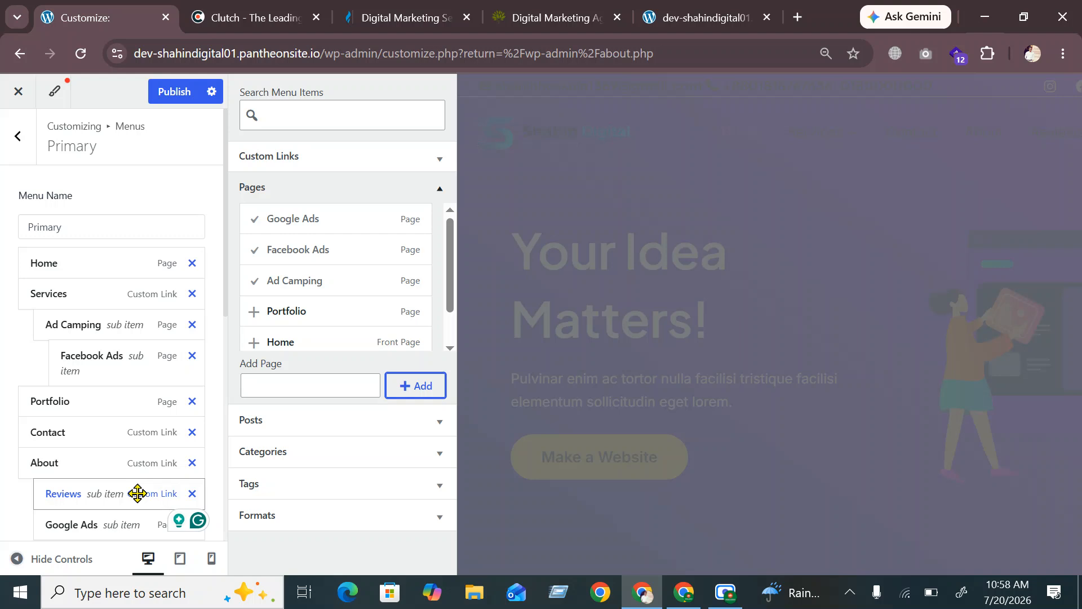
drag(138, 493, 66, 495)
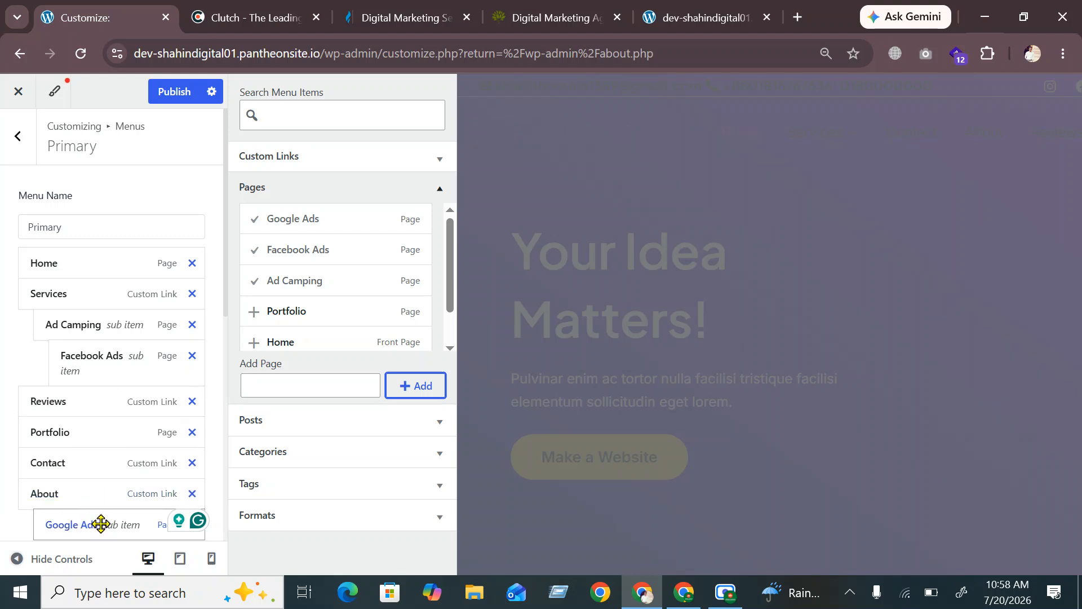
Move Google Ads up from About and indent it under Ad Camping beside Facebook Ads
scroll(101, 523, down, 2)
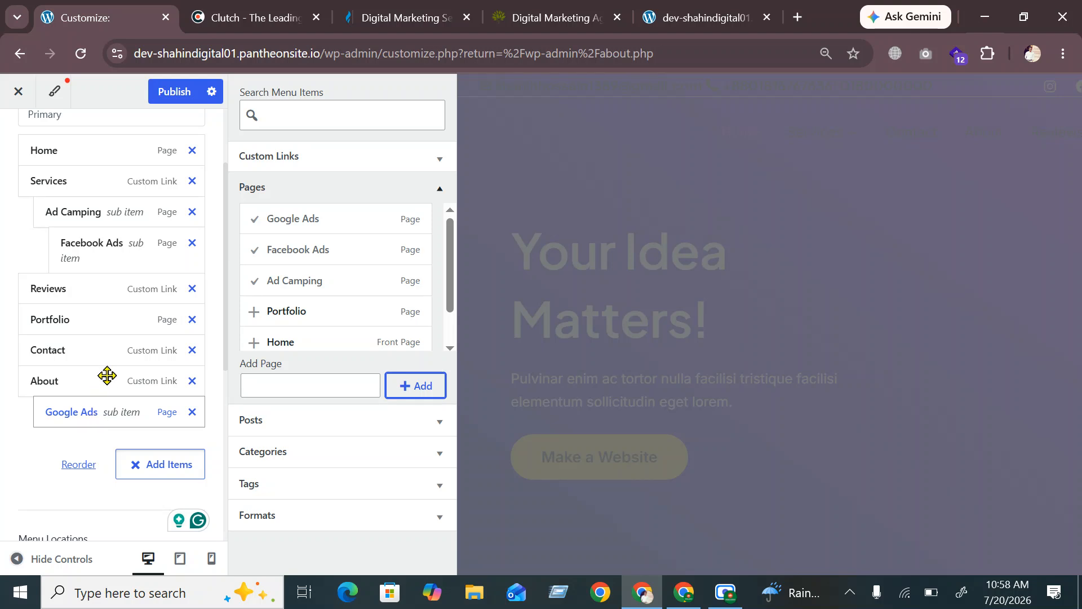
drag(107, 410, 128, 299)
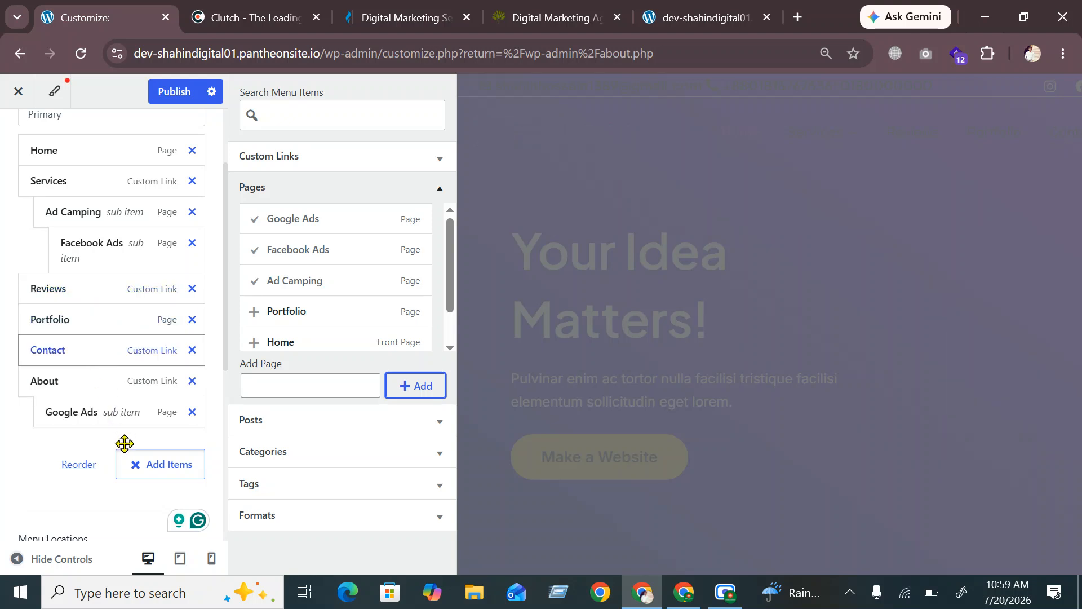
drag(120, 401, 139, 239)
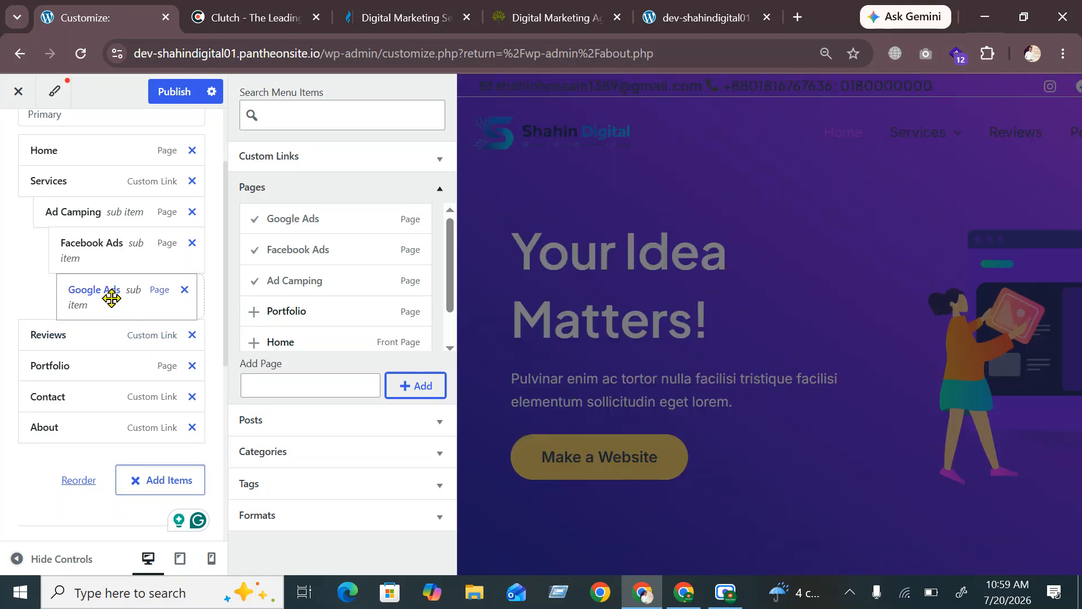
mouse_move(111, 298)
mouse_down()
mouse_move(84, 299)
mouse_move(94, 302)
mouse_up()
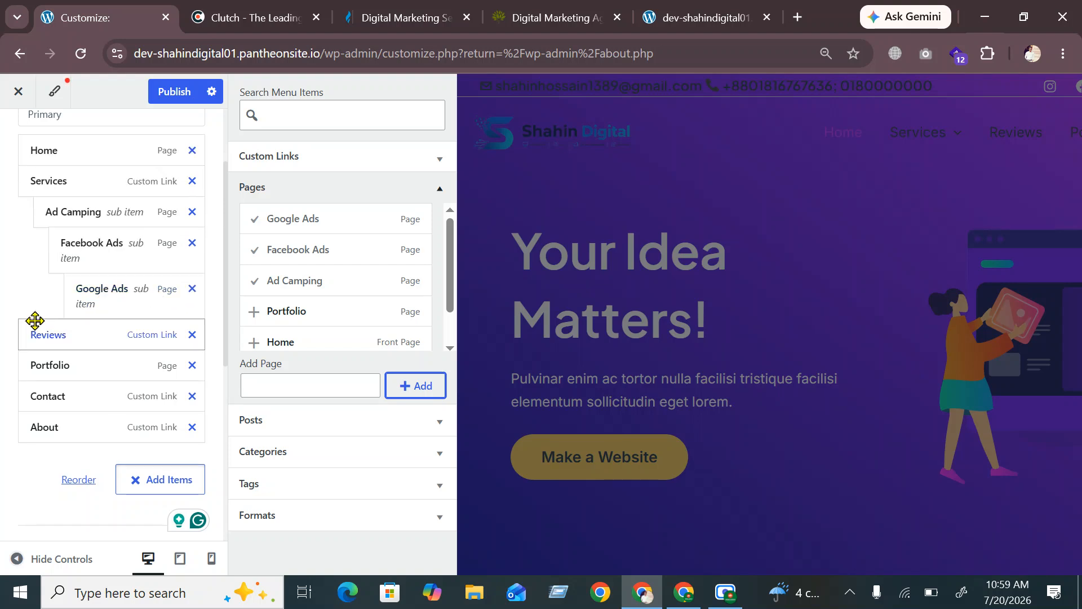
drag(85, 303, 76, 302)
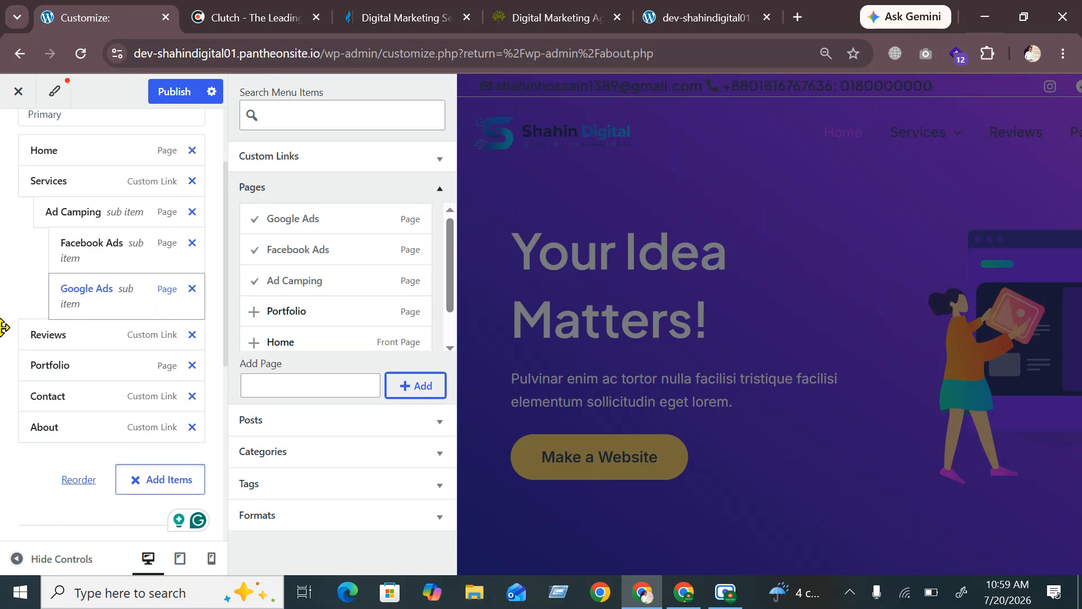
scroll(128, 286, up, 3)
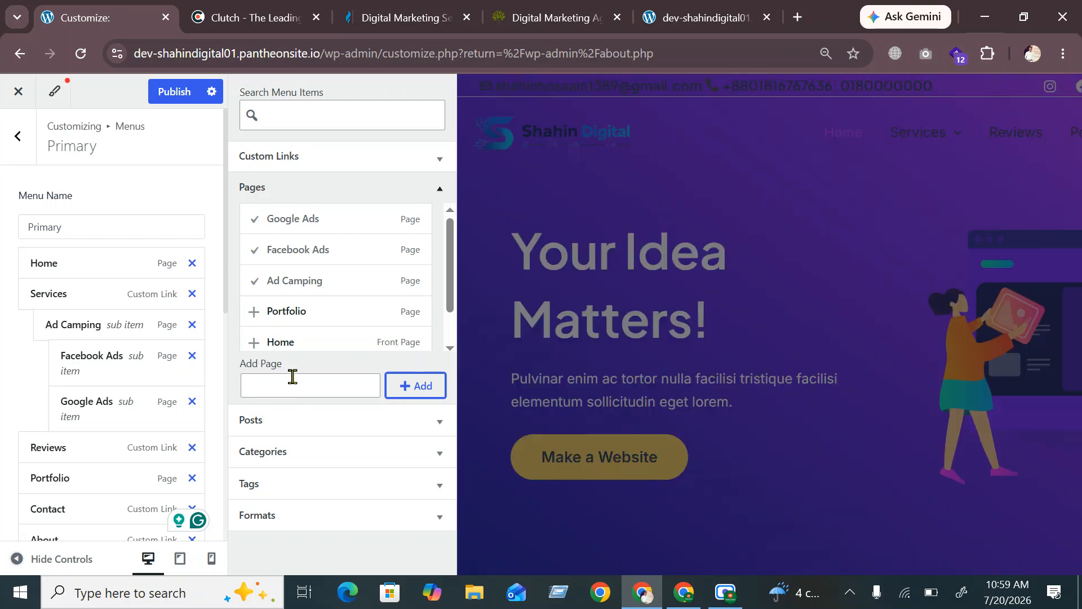
Create the SMM page, add it to the menu, and nest it under Services after Google Ads
click(292, 384)
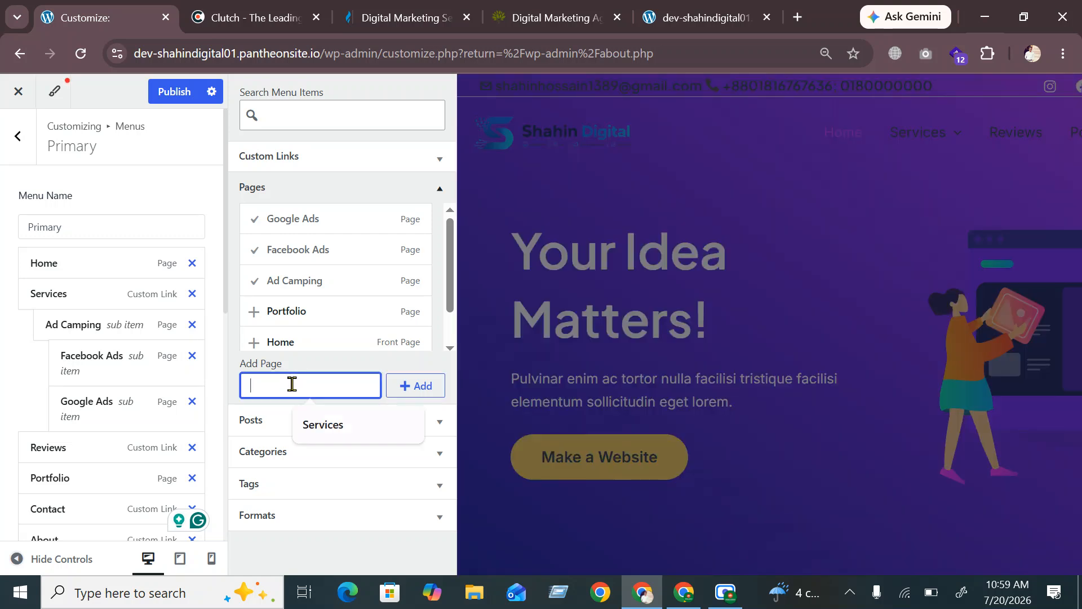
text(SMM)
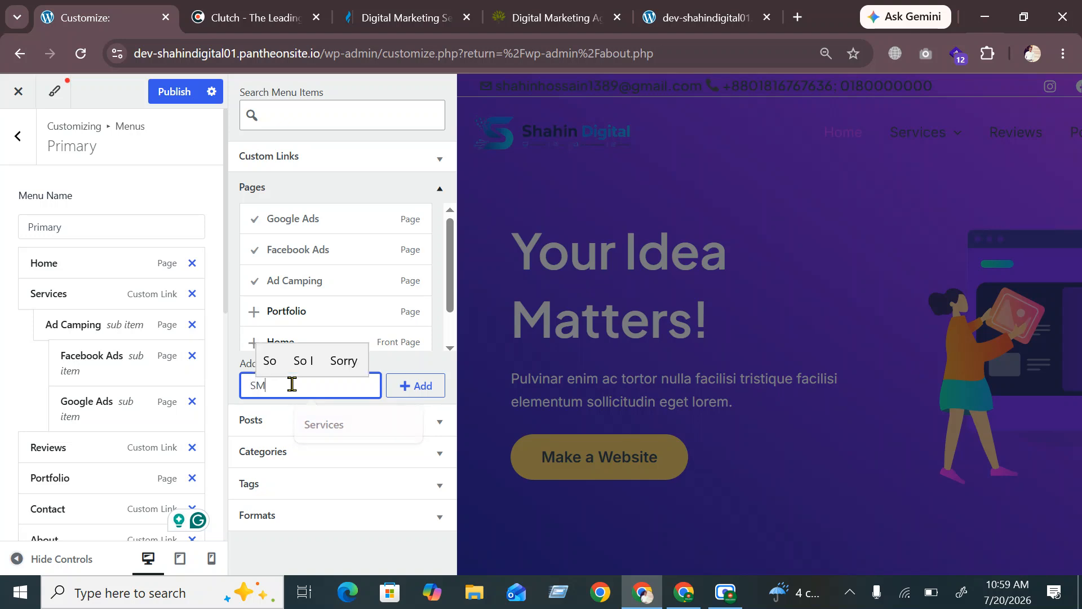
click(422, 388)
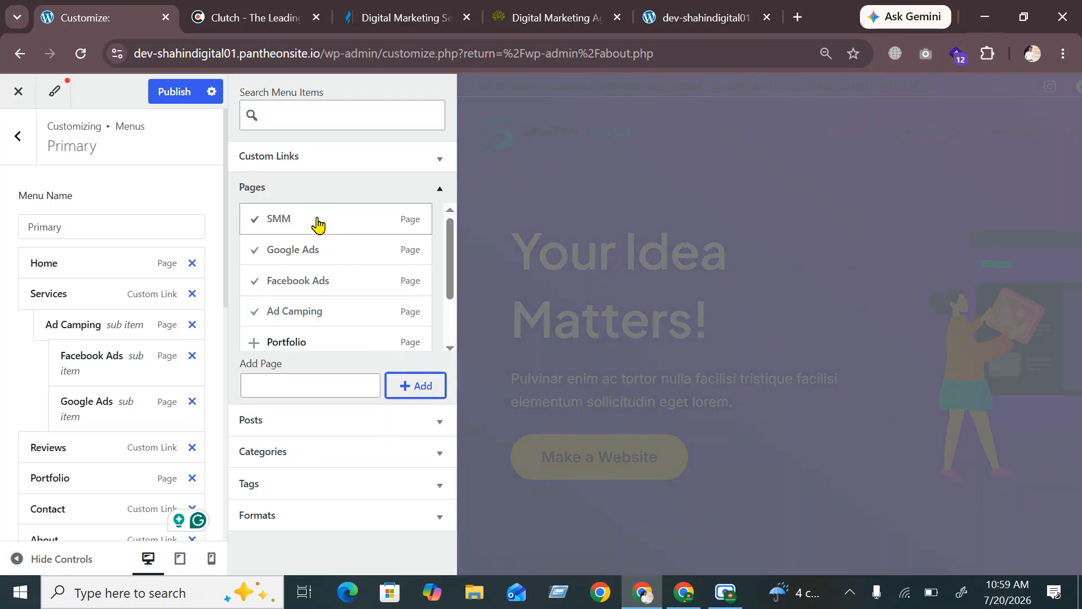
click(318, 224)
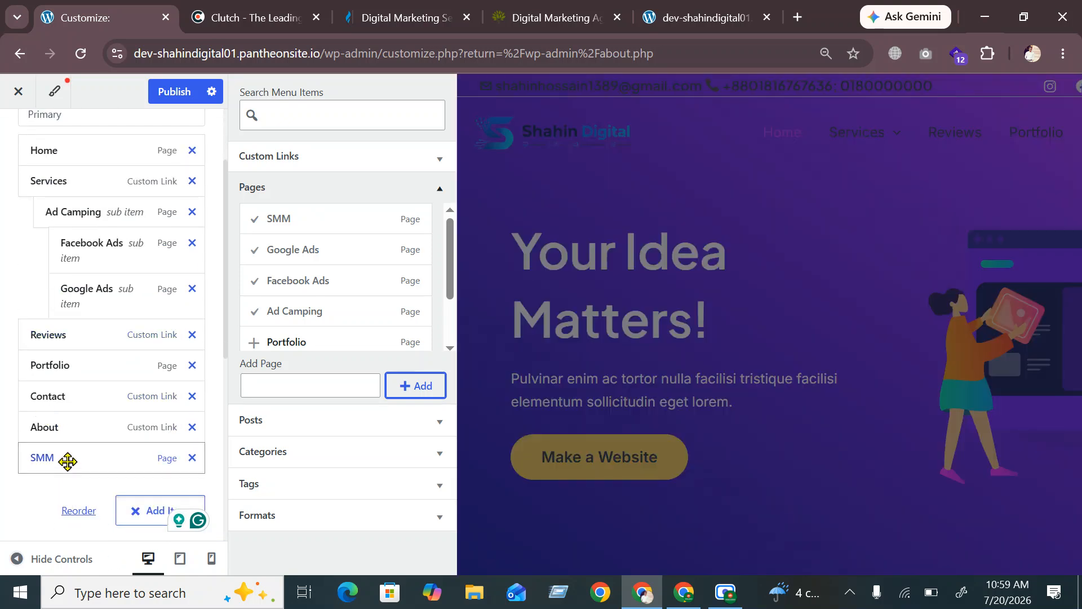
drag(68, 460, 93, 336)
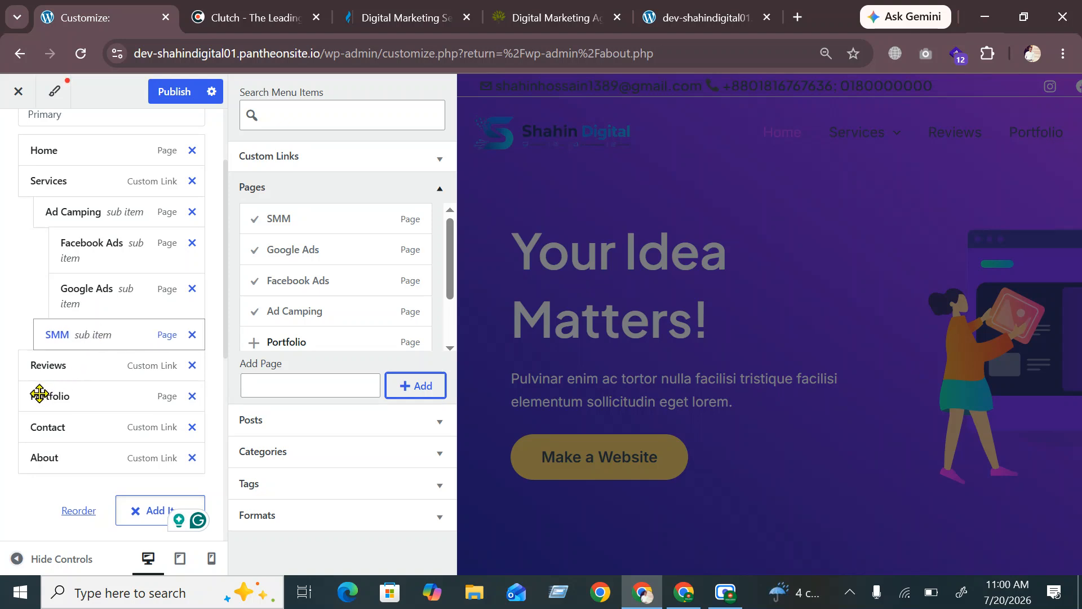
click(18, 331)
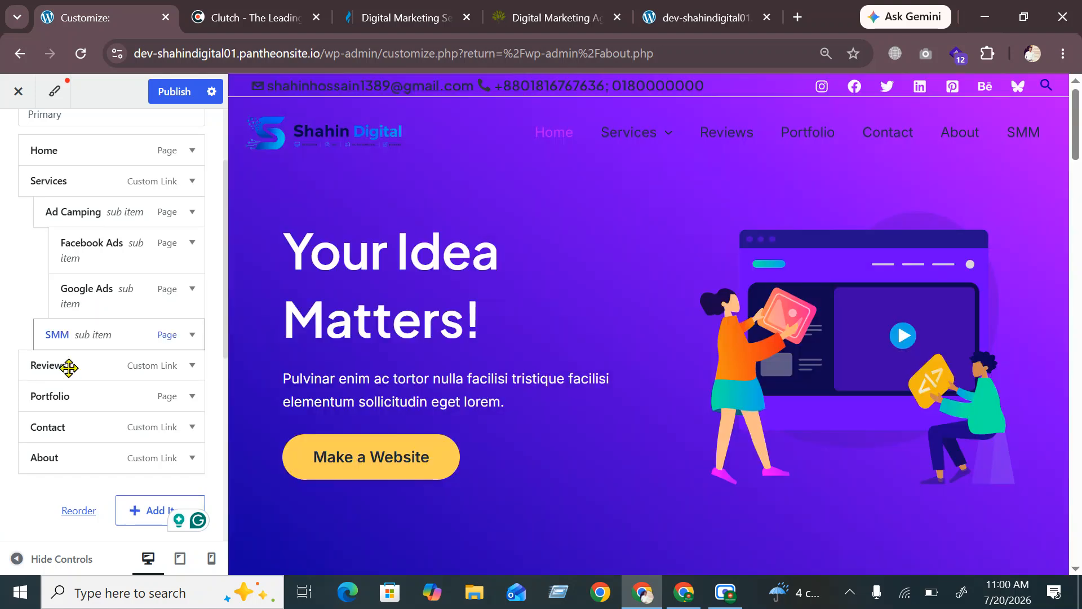
scroll(139, 372, down, 2)
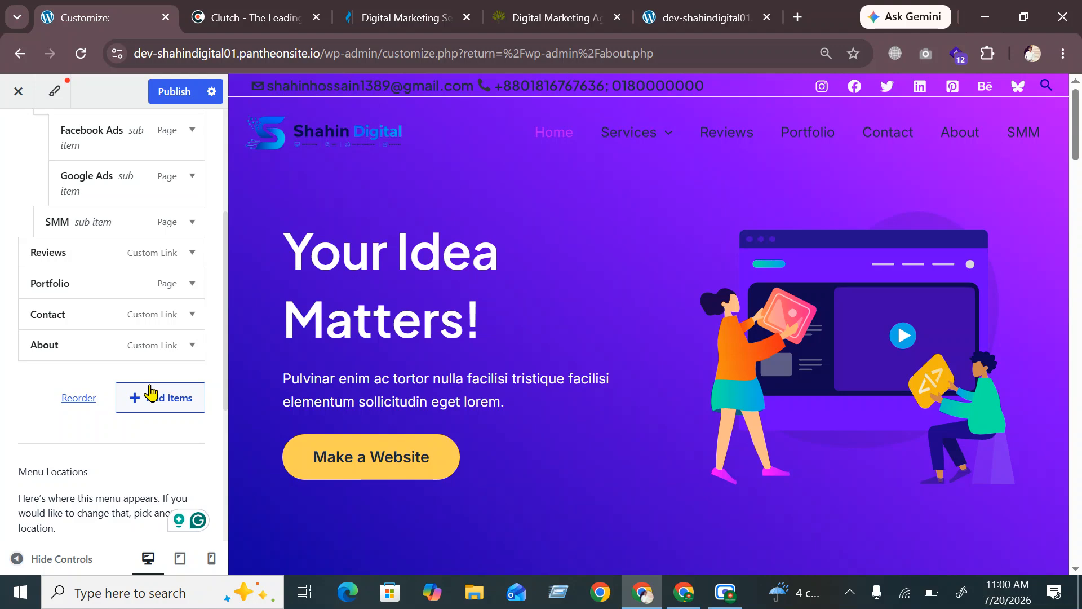
Create the SEO page, add it to the menu, and nest it under Services below Google Ads
click(178, 405)
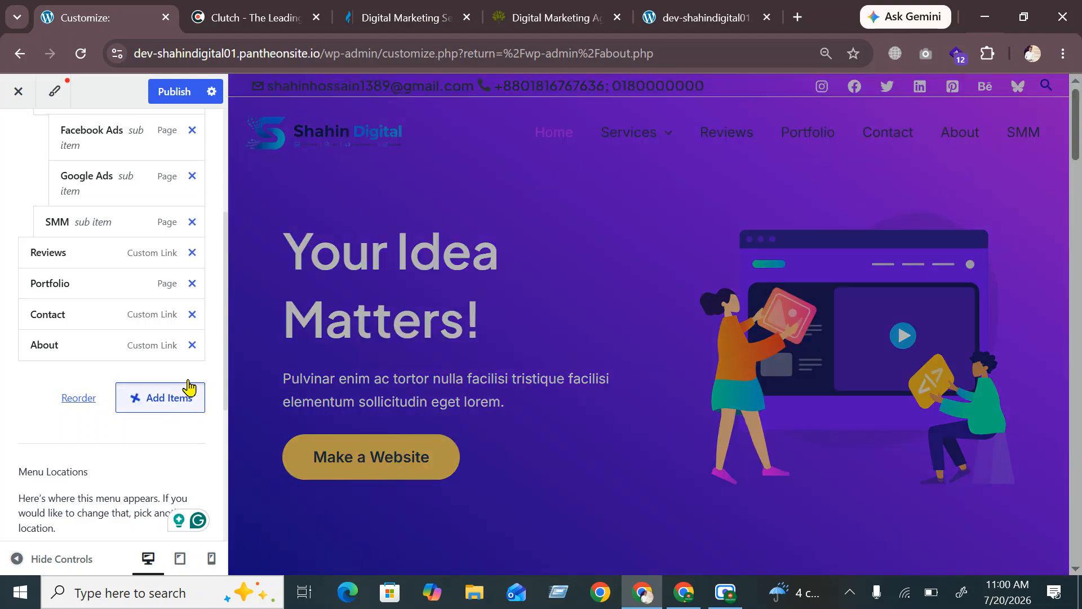
click(274, 379)
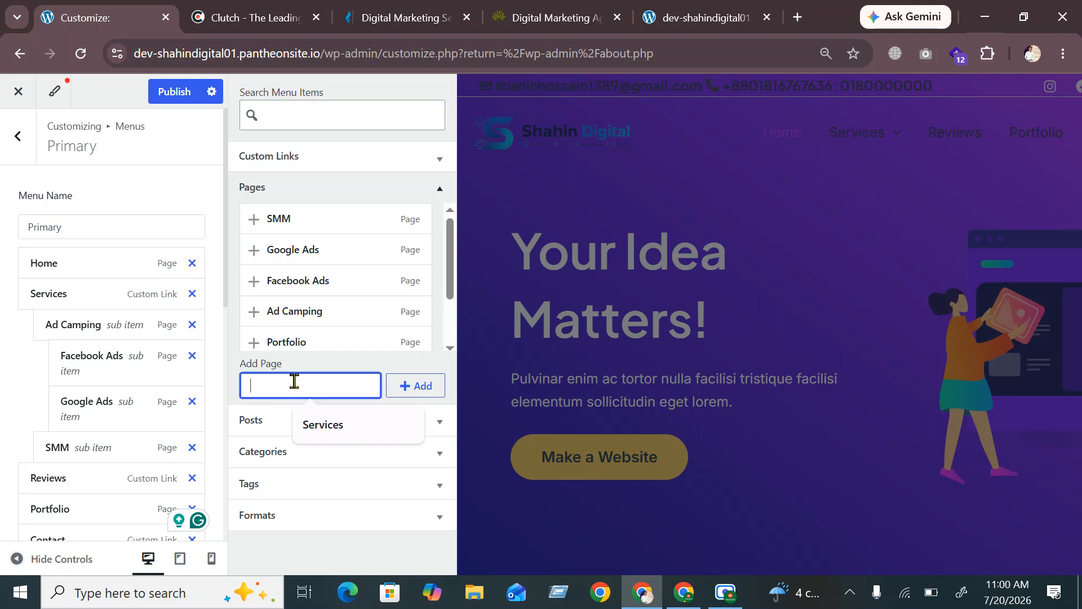
text(SEO)
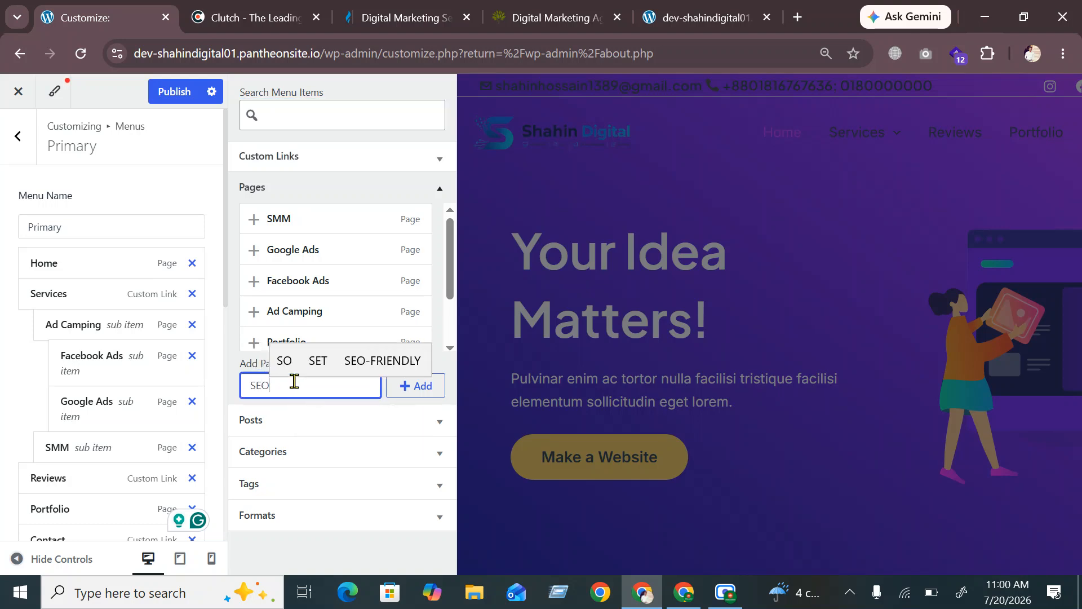
click(412, 393)
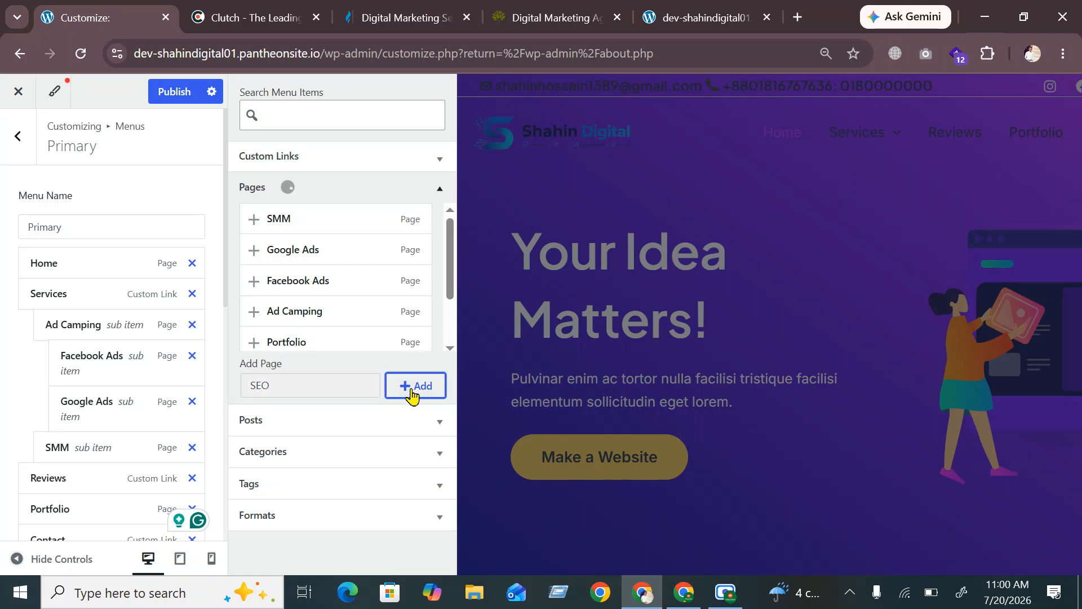
click(191, 447)
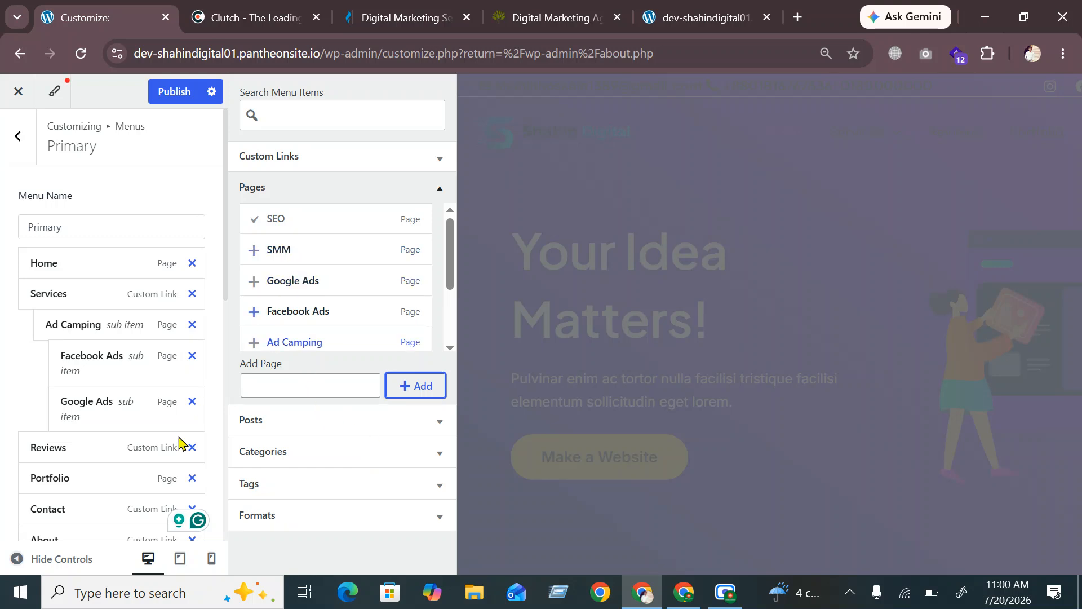
scroll(181, 442, down, 4)
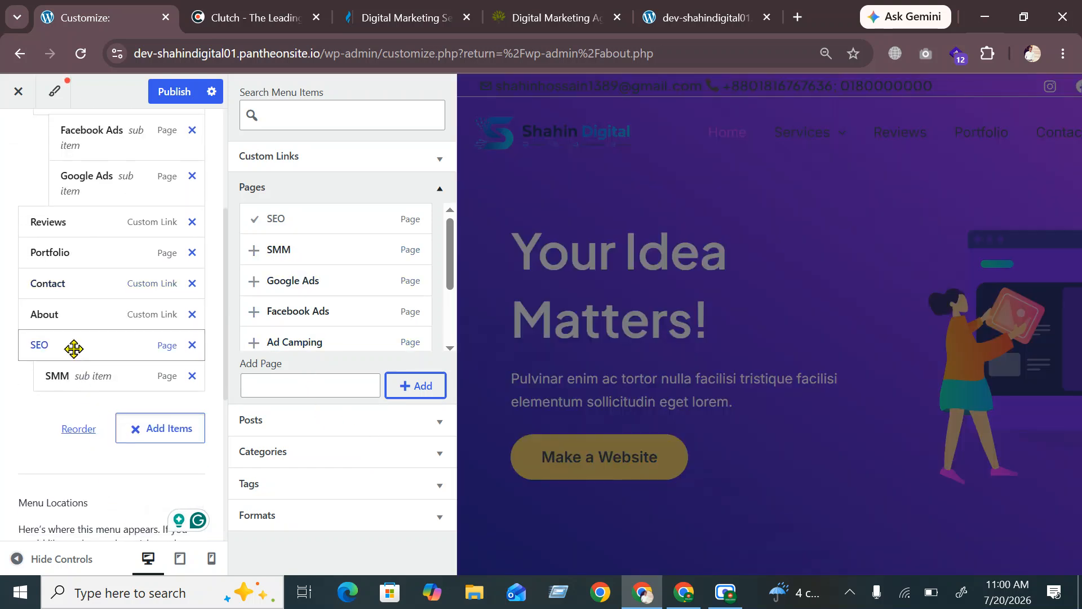
drag(73, 347, 88, 231)
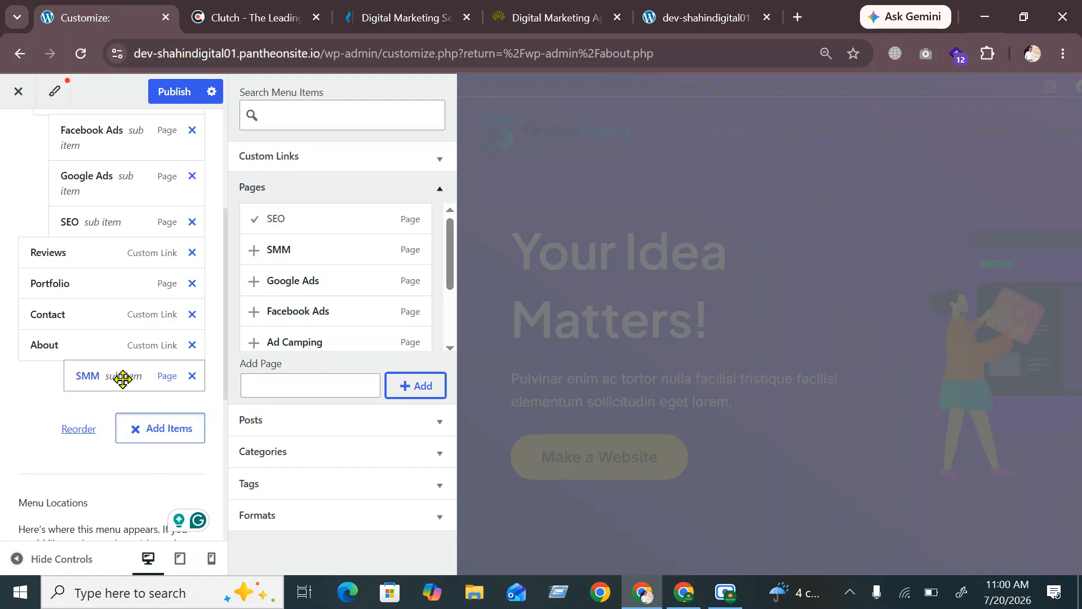
Reposition SMM after SEO and fine-tune SEO's indent under Services
scroll(138, 306, up, 2)
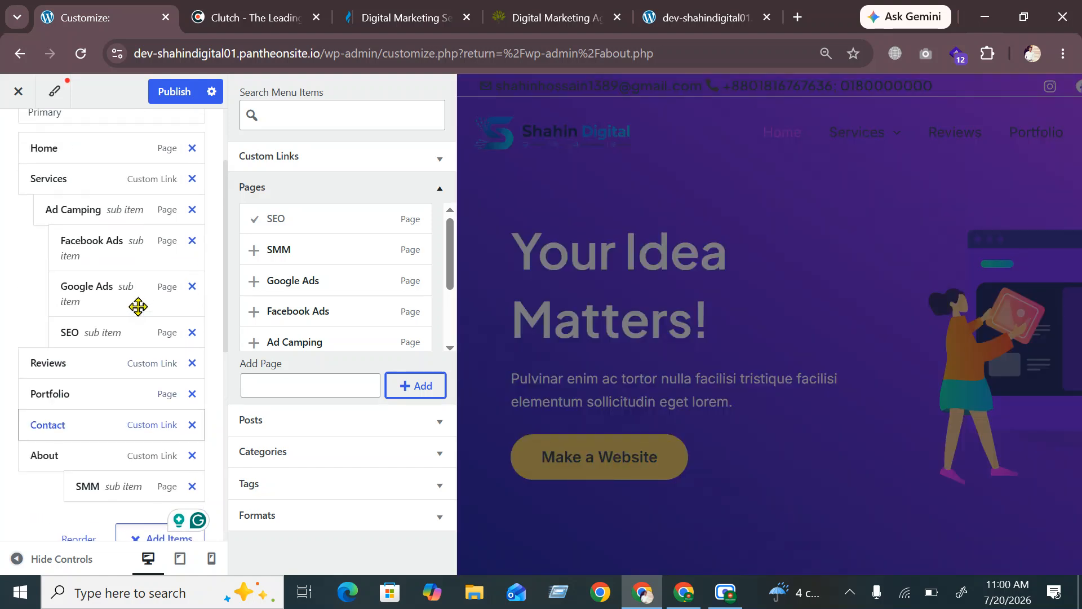
scroll(126, 406, down, 2)
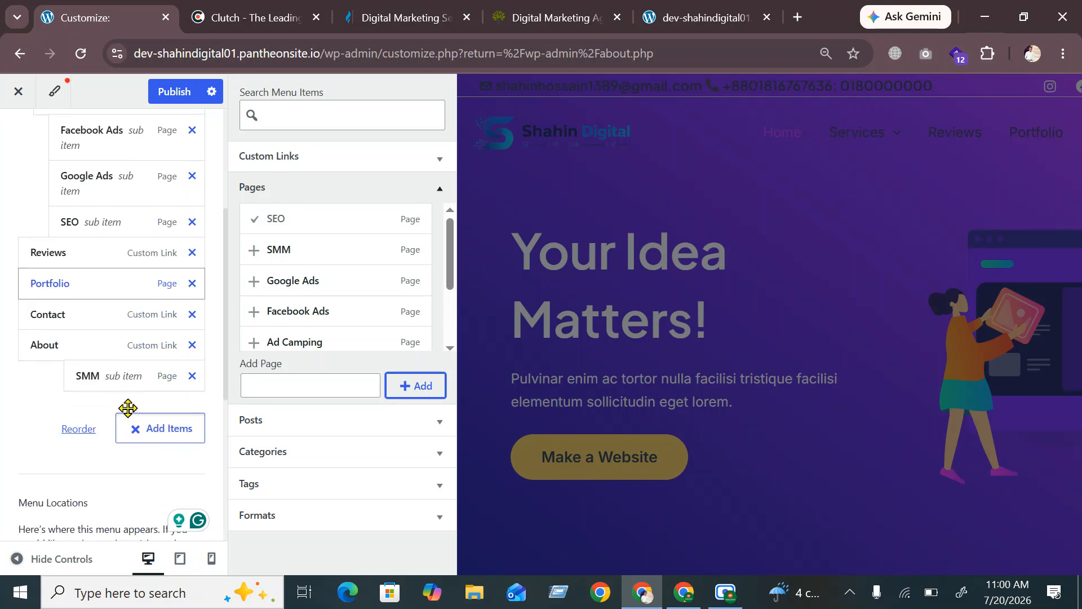
drag(126, 382, 93, 259)
scroll(91, 320, up, 2)
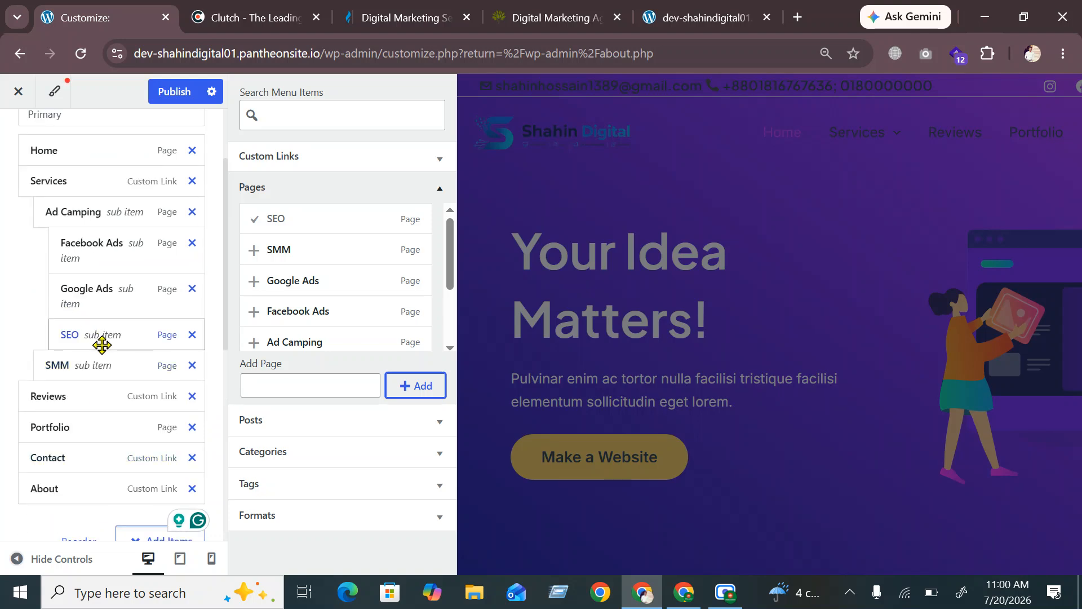
drag(116, 337, 85, 338)
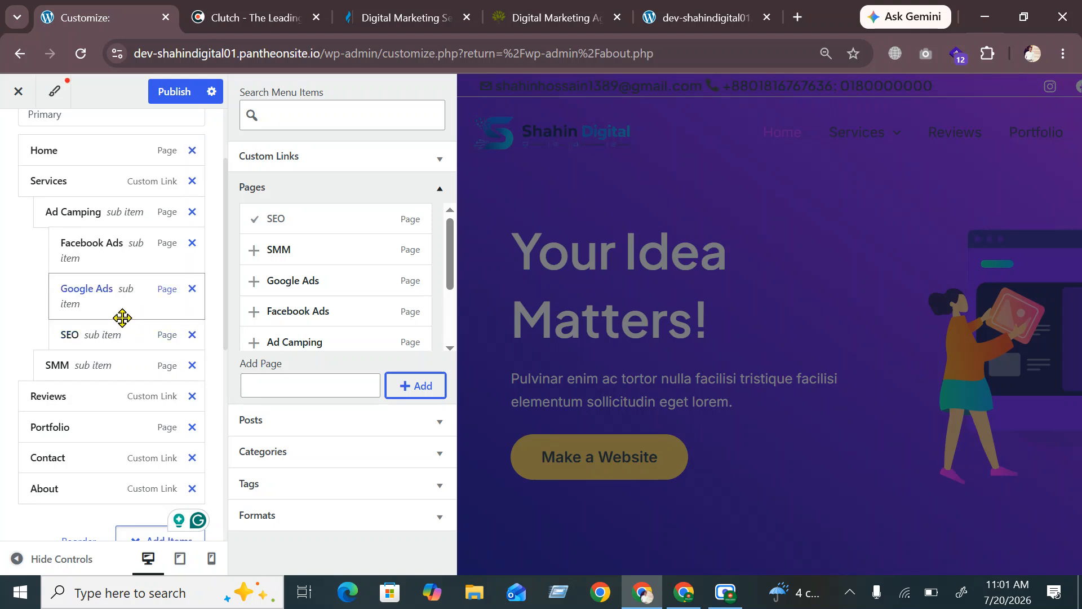
drag(109, 321, 106, 330)
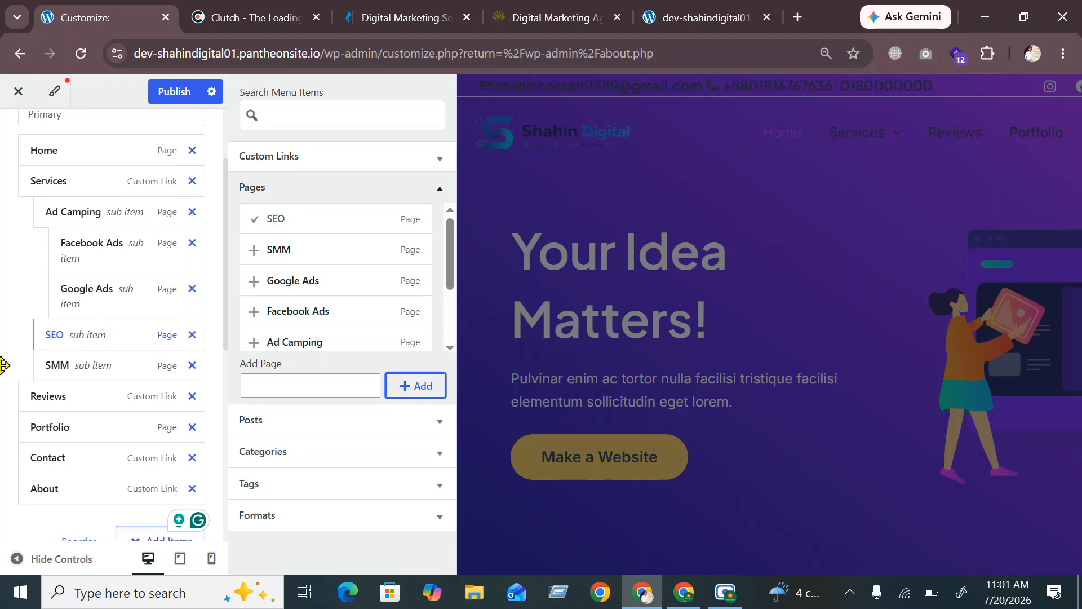
click(10, 273)
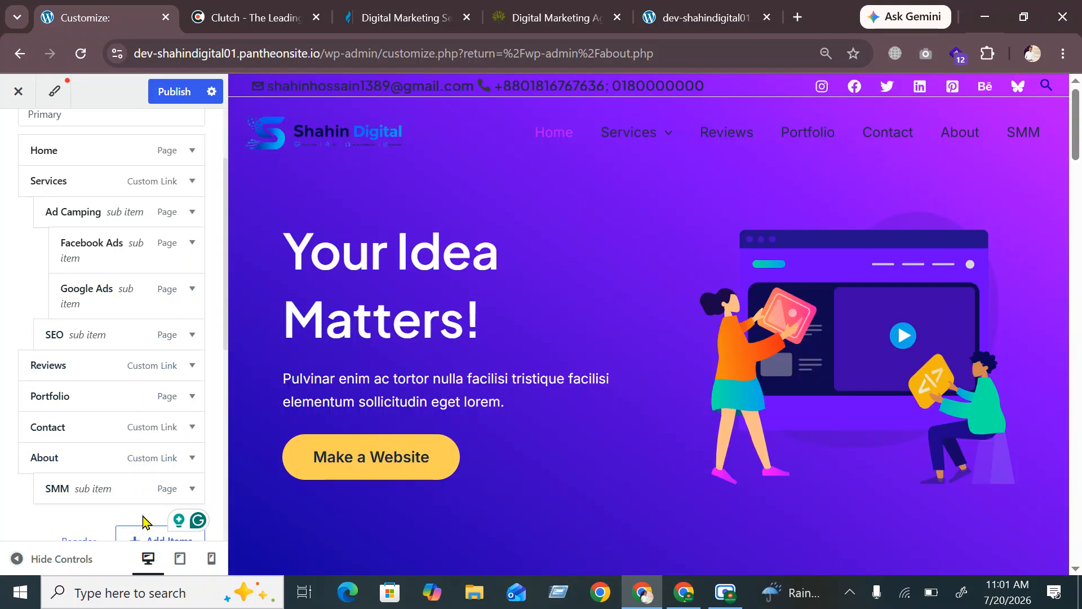
drag(108, 500, 101, 367)
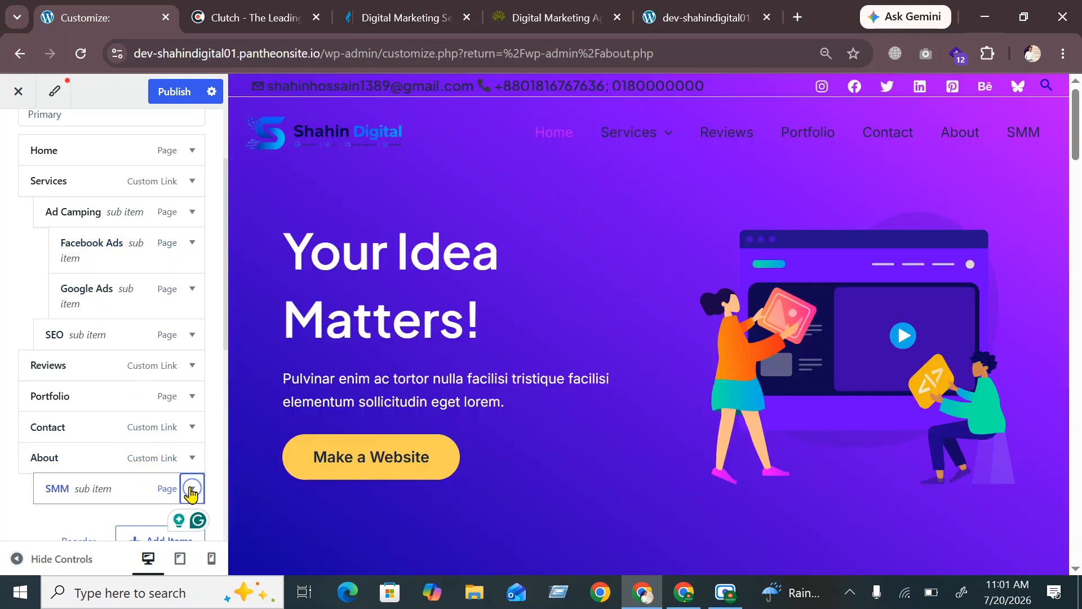
Inspect the SMM menu item's settings, including its CSS Classes field
click(193, 488)
scroll(169, 412, down, 2)
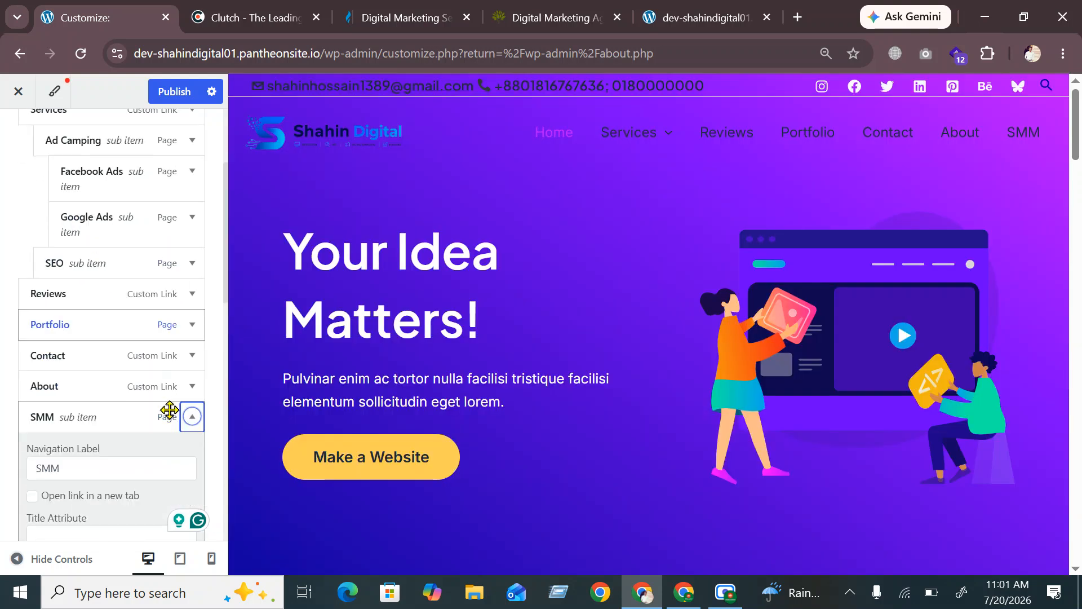
scroll(138, 434, down, 2)
click(139, 435)
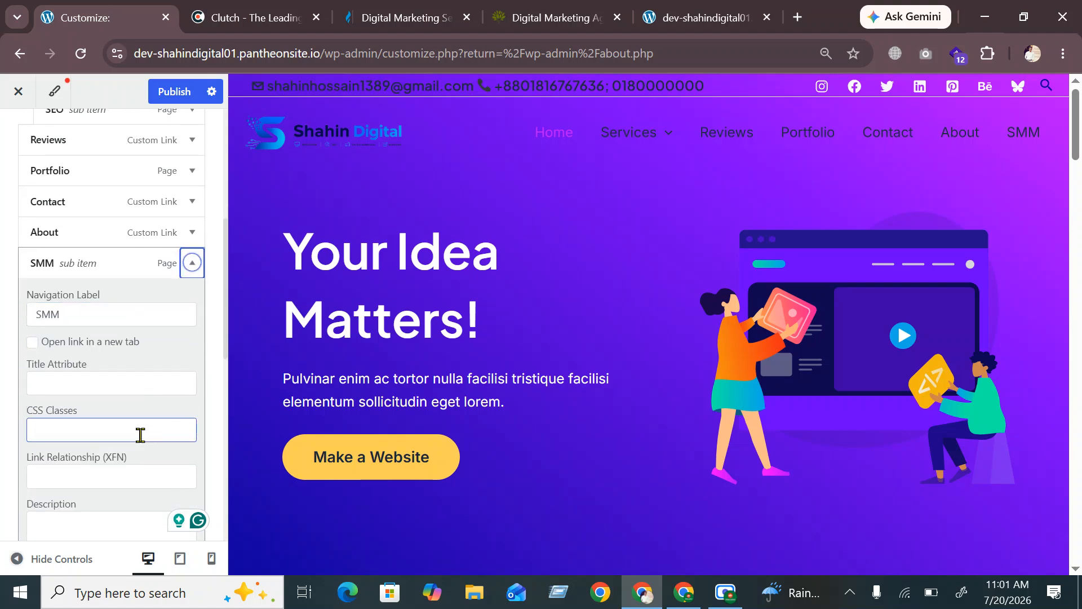
scroll(140, 434, down, 2)
scroll(141, 440, down, 2)
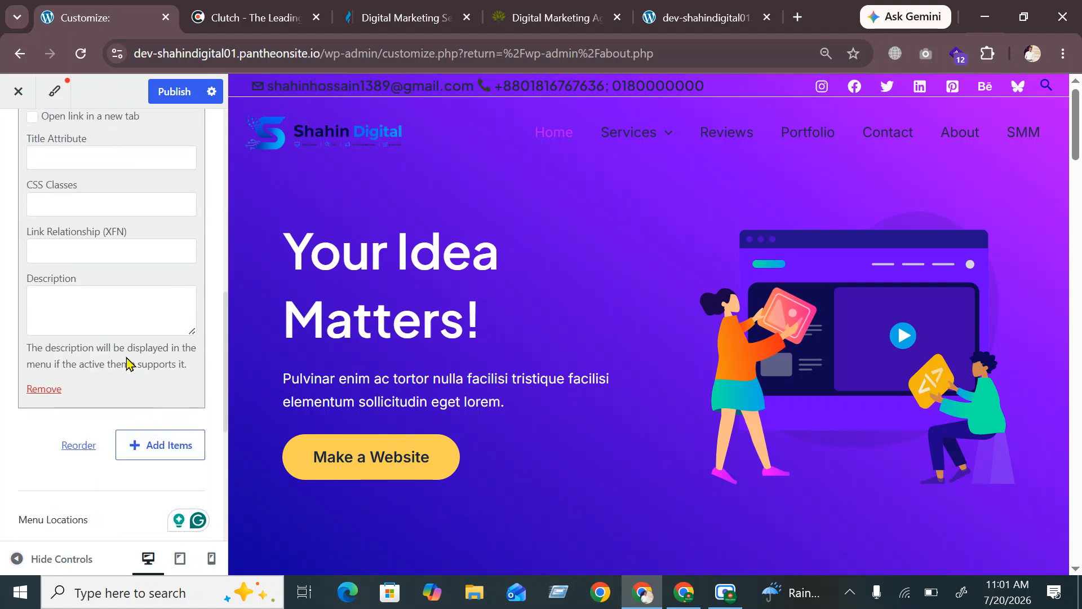
scroll(130, 362, up, 2)
scroll(131, 363, up, 2)
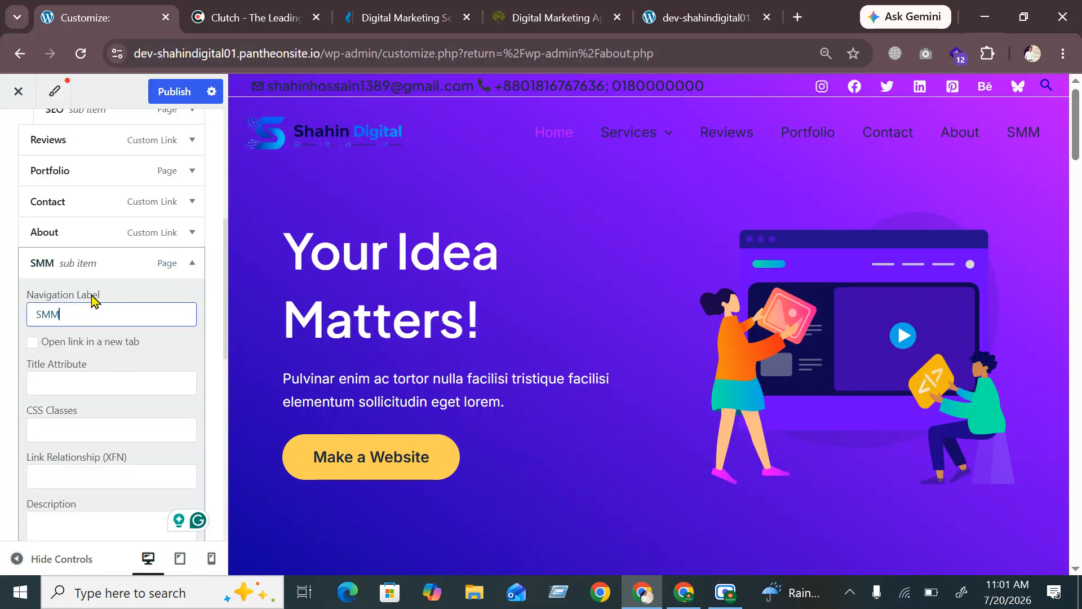
scroll(99, 420, down, 2)
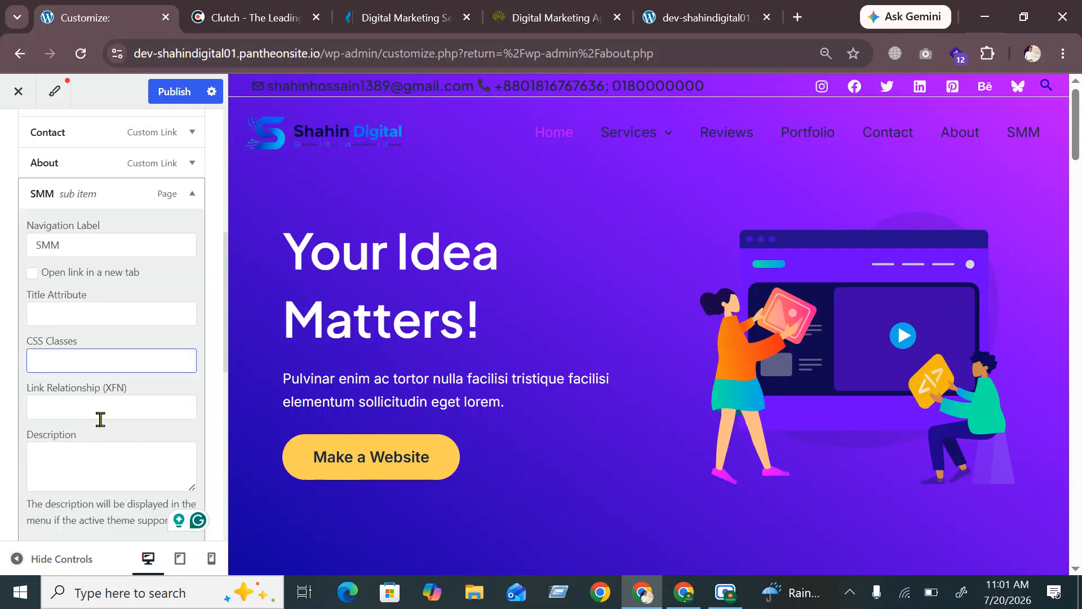
scroll(111, 372, up, 2)
click(165, 270)
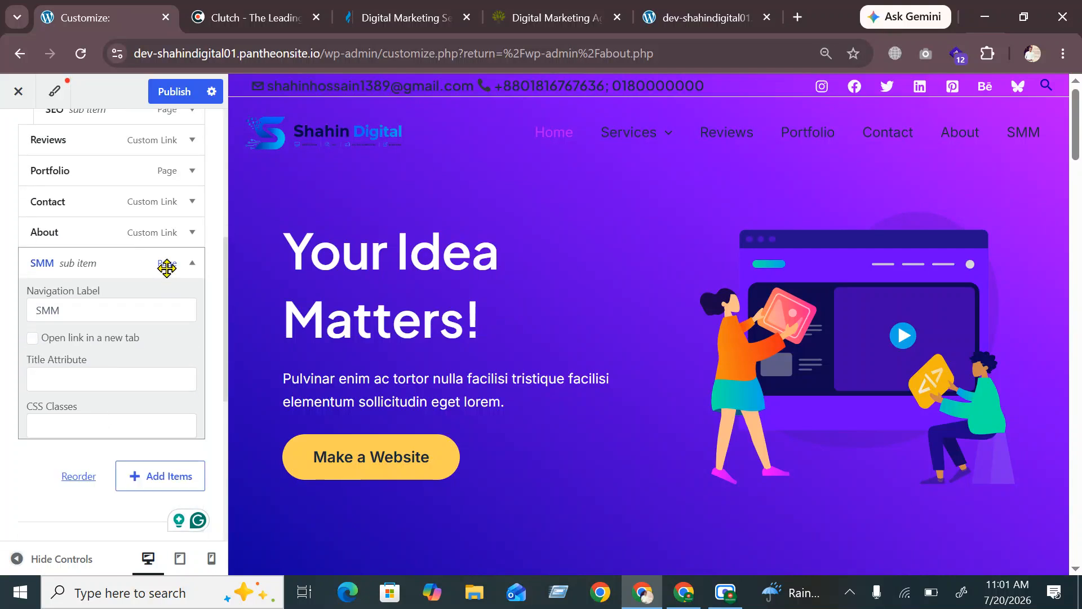
scroll(130, 316, up, 2)
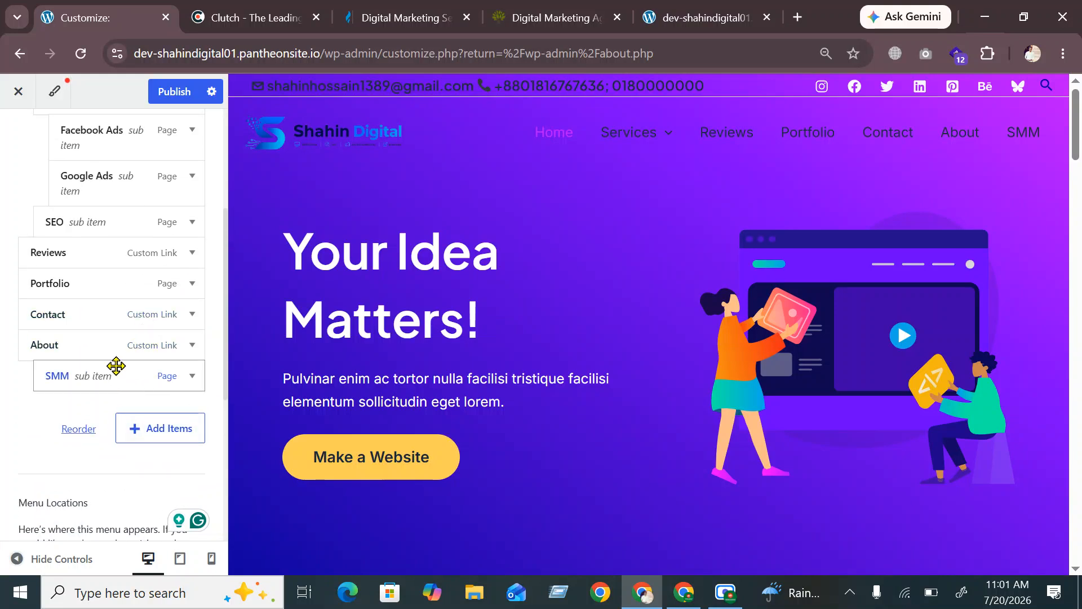
Place SMM under Services above SEO and publish the menu
drag(116, 366, 112, 250)
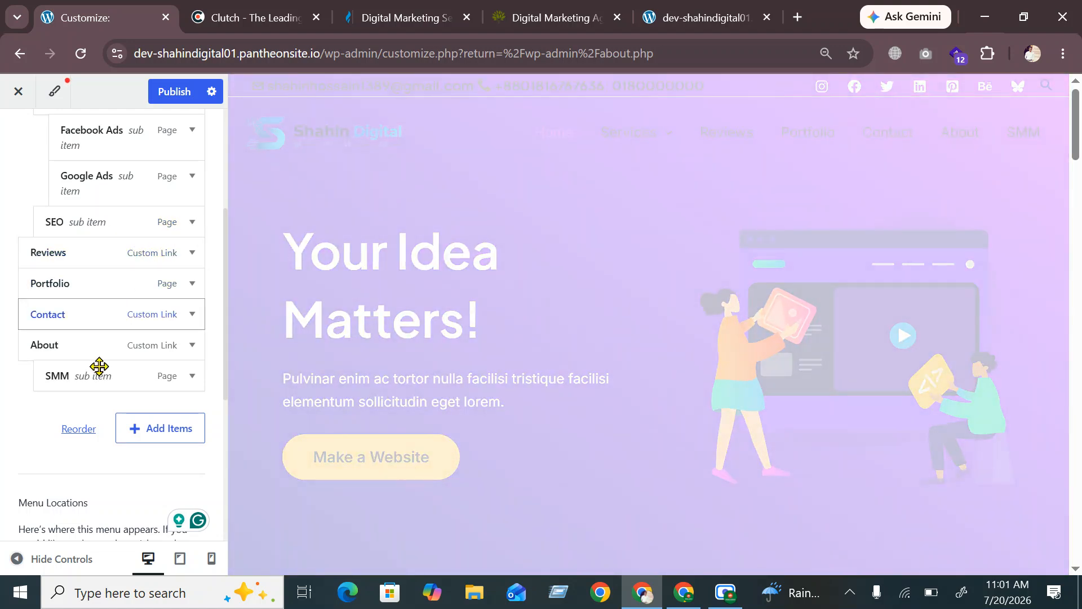
drag(97, 357, 91, 234)
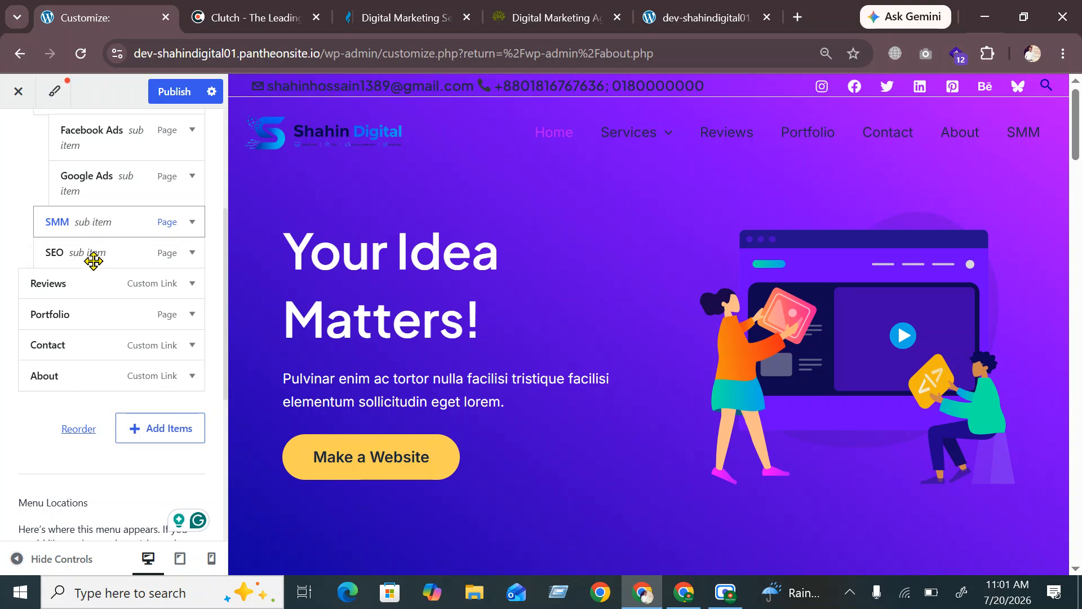
click(170, 96)
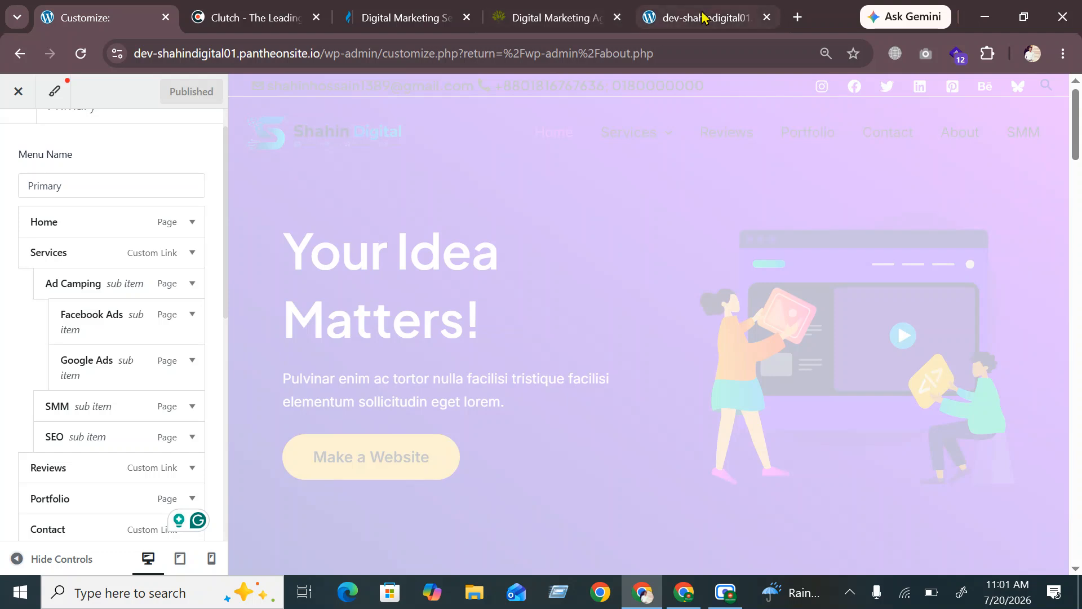
Check the menu on the live site, then return to the Customizer
click(702, 17)
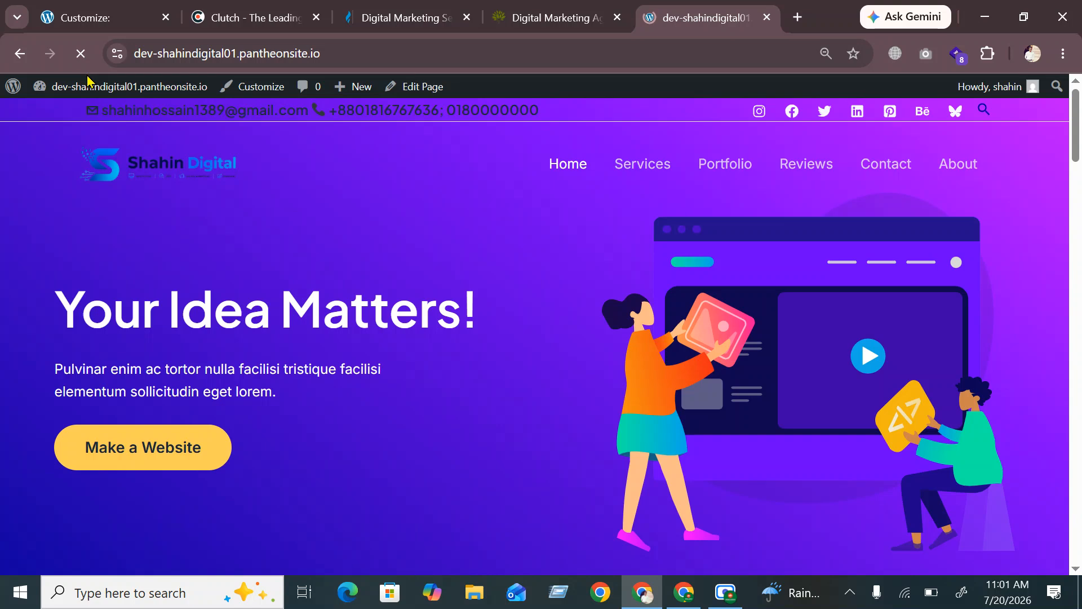
mouse_move(590, 167)
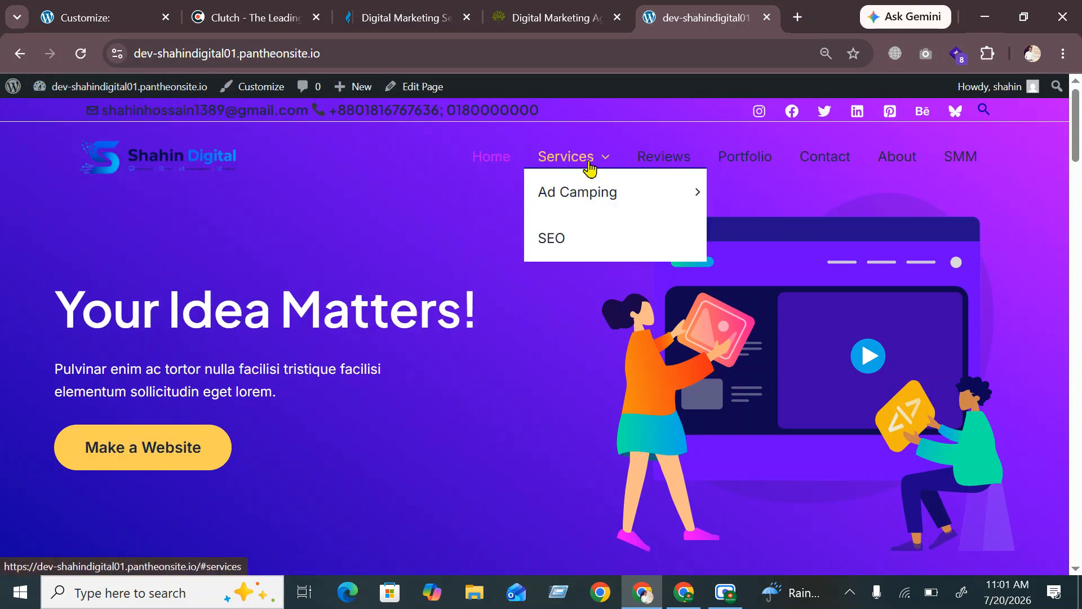
mouse_move(581, 197)
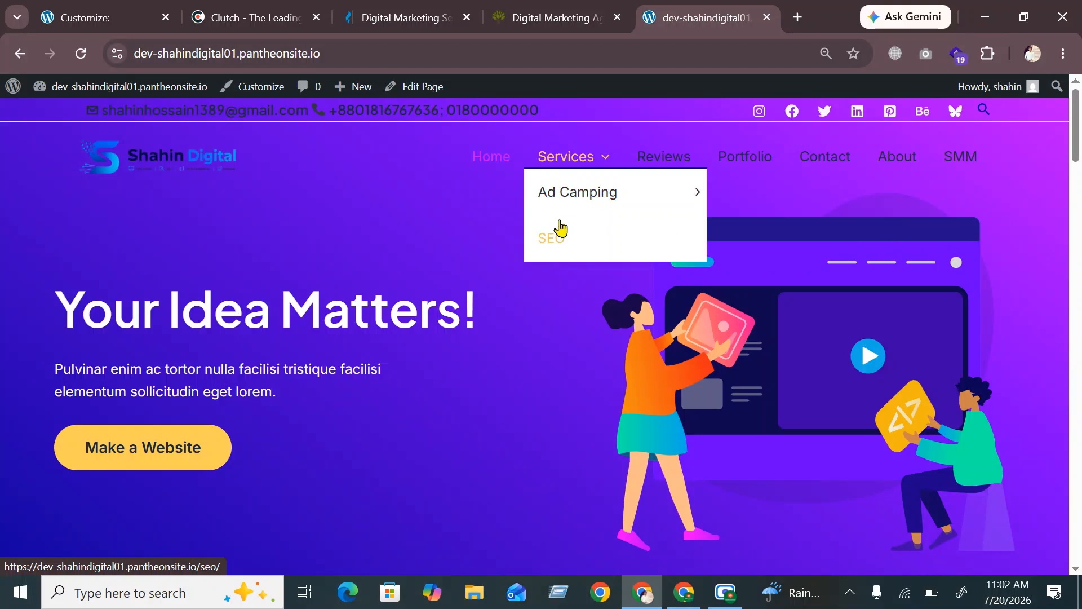
mouse_move(546, 175)
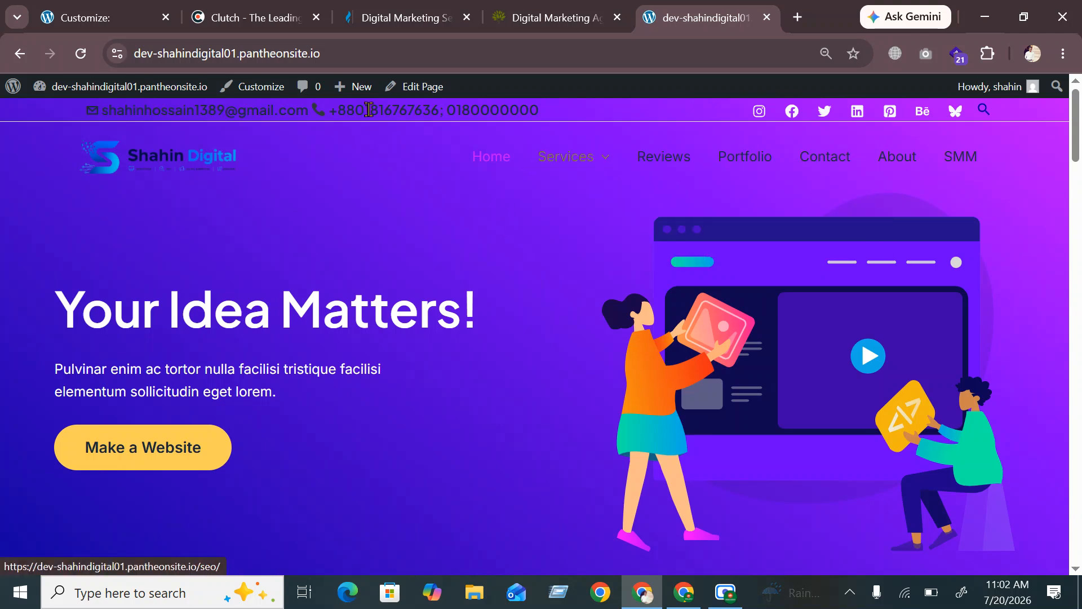
click(98, 22)
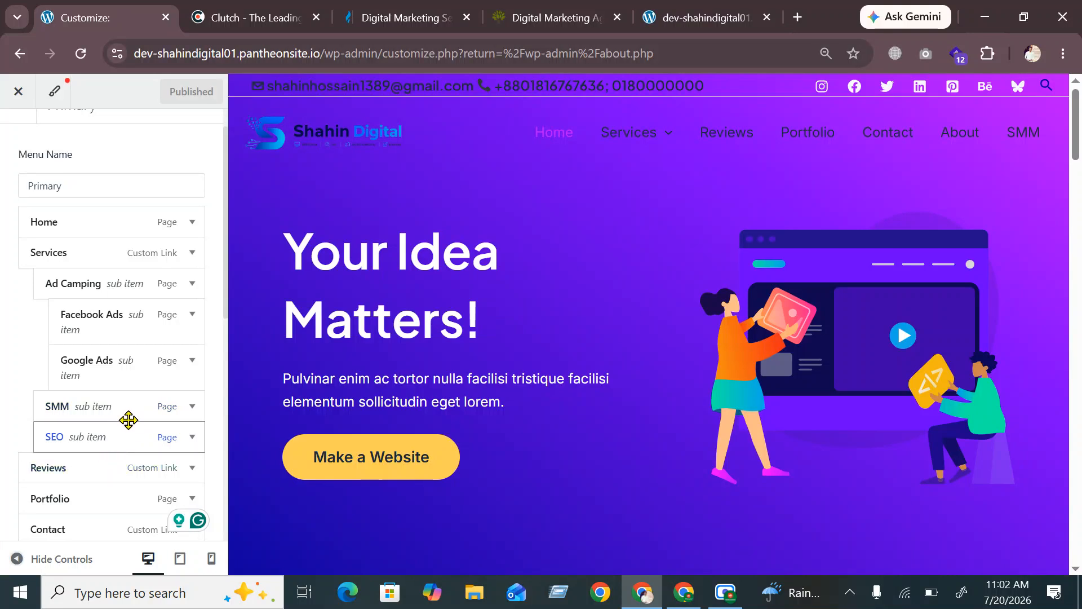
Move SMM out from under Home to sit below SEO as a Services sub item
mouse_move(163, 407)
mouse_down()
mouse_move(143, 406)
mouse_move(150, 416)
mouse_up()
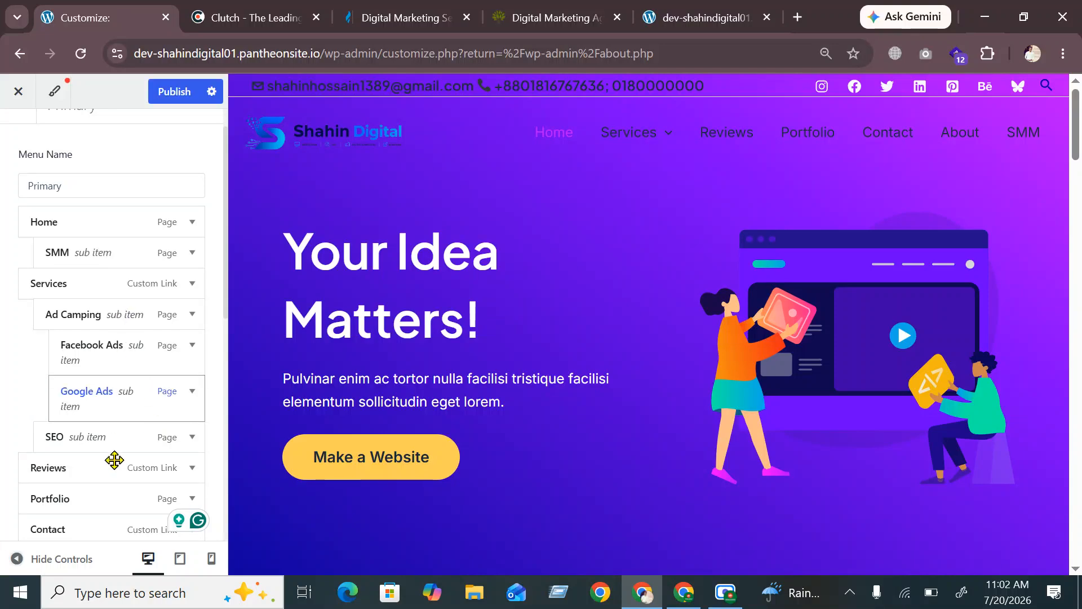
scroll(114, 460, down, 4)
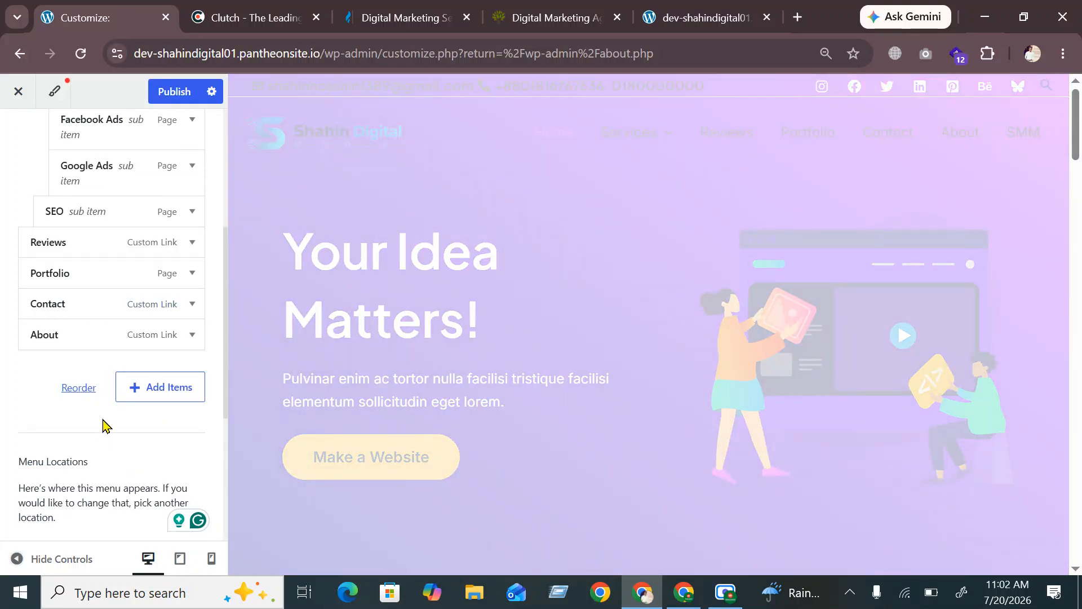
scroll(103, 425, up, 2)
scroll(103, 425, up, 2)
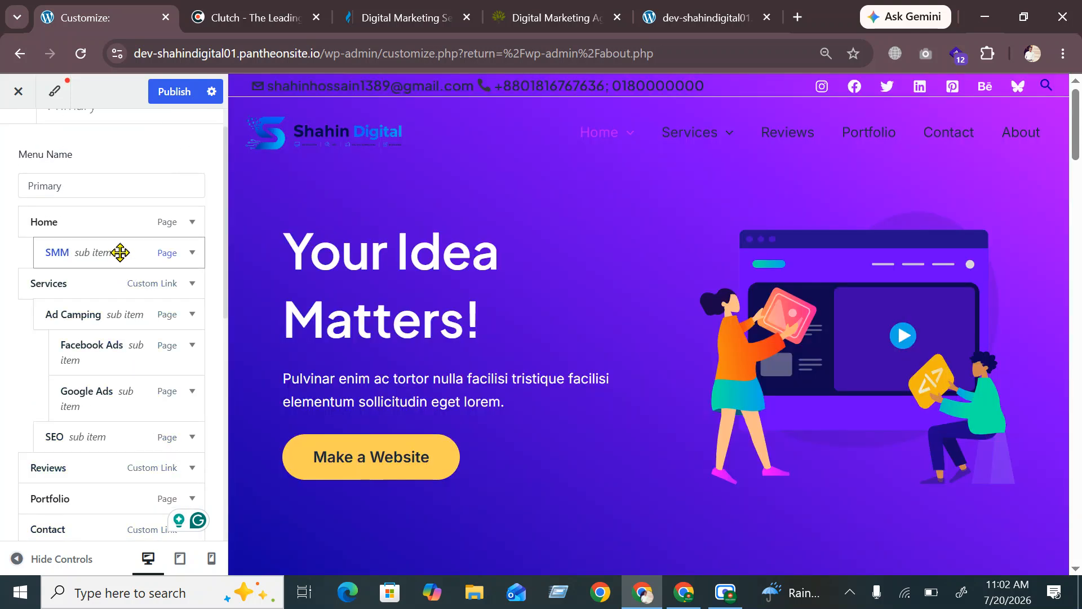
drag(111, 265, 114, 288)
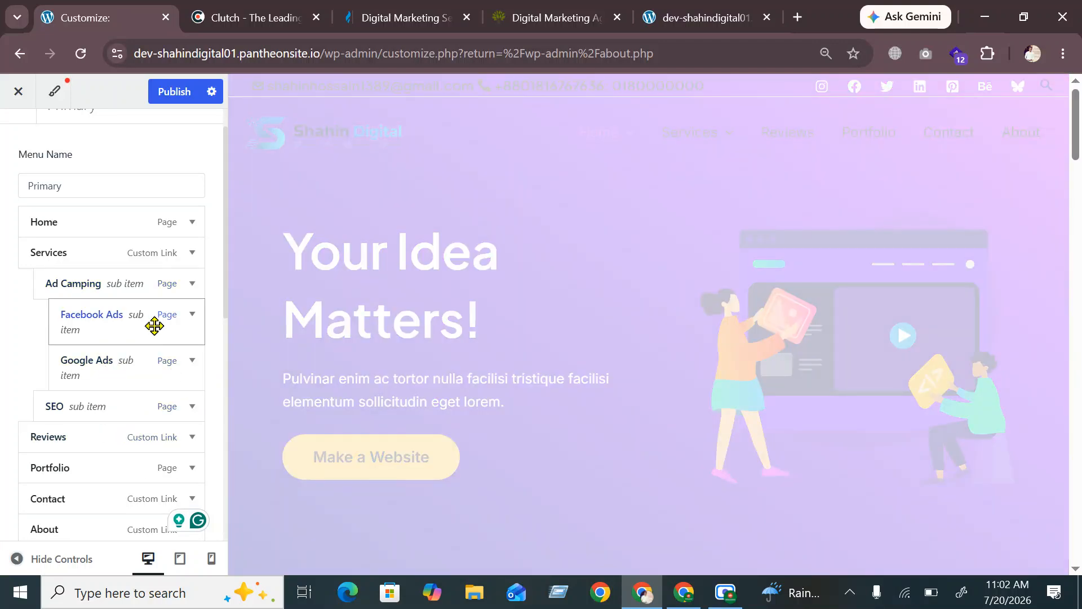
scroll(152, 324, down, 2)
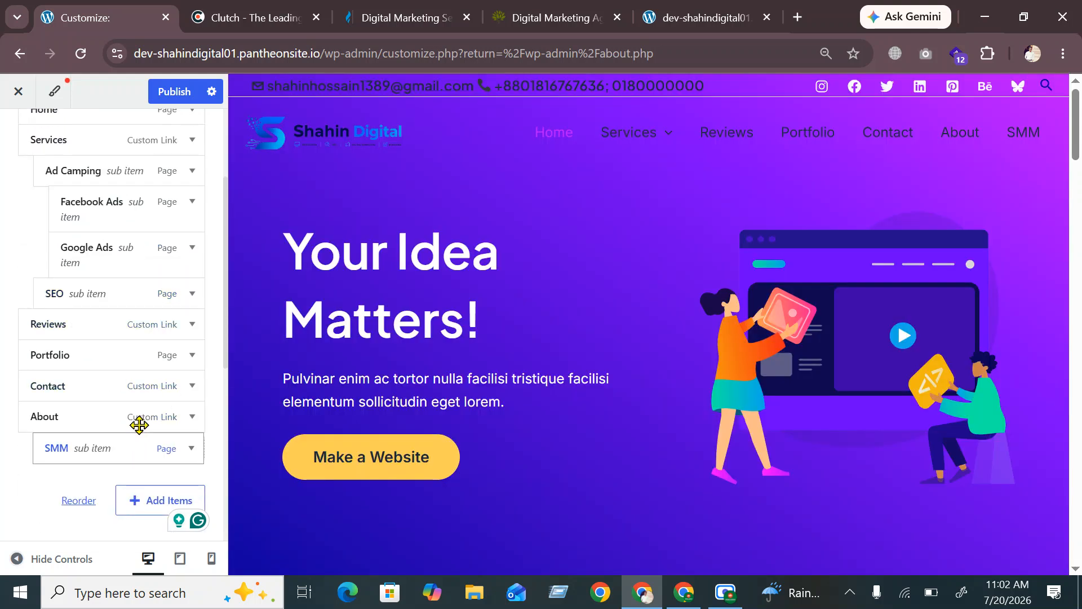
drag(138, 445, 132, 321)
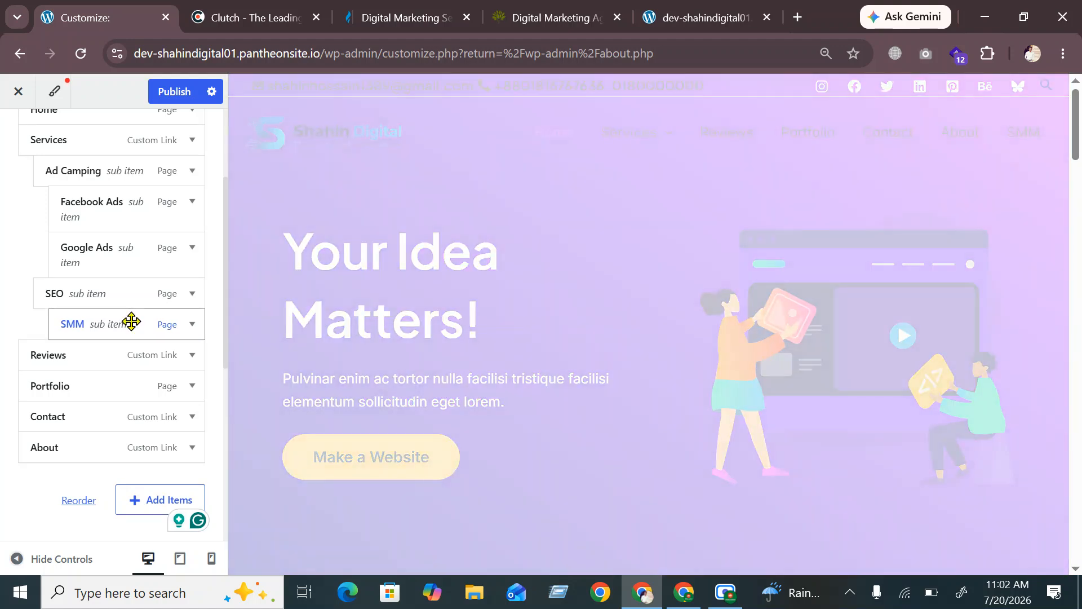
click(131, 322)
click(132, 321)
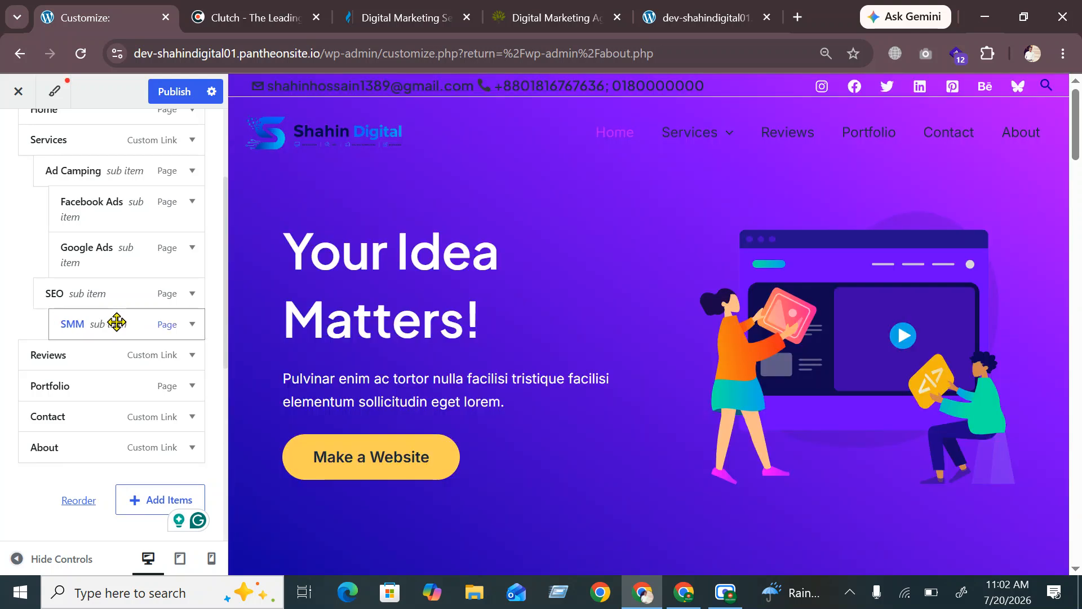
drag(119, 325, 107, 297)
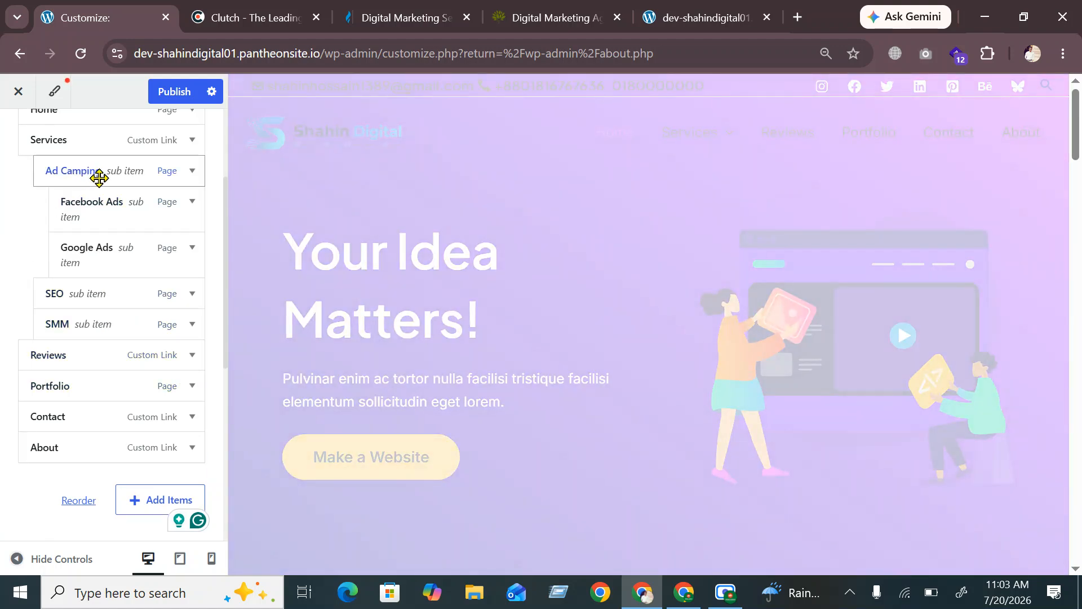
Publish the reordered Primary menu and view it on the live site
click(168, 141)
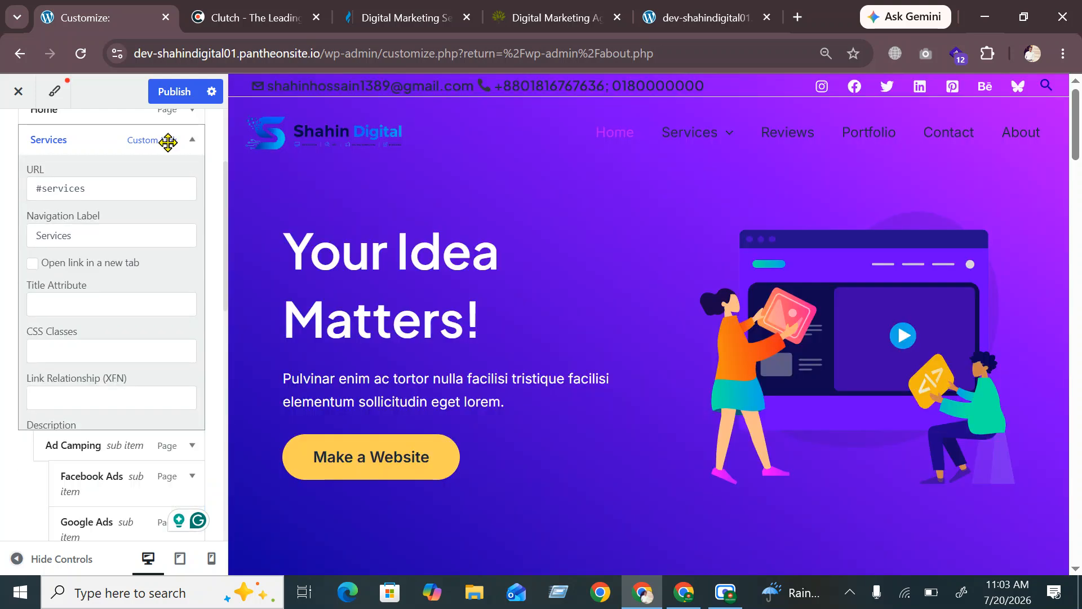
click(168, 141)
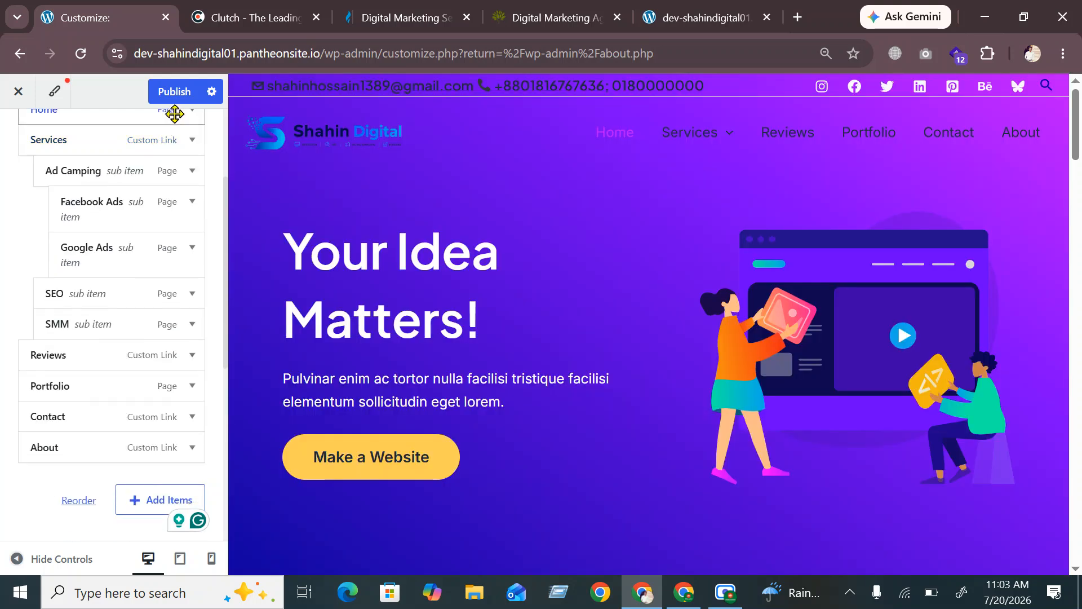
click(178, 96)
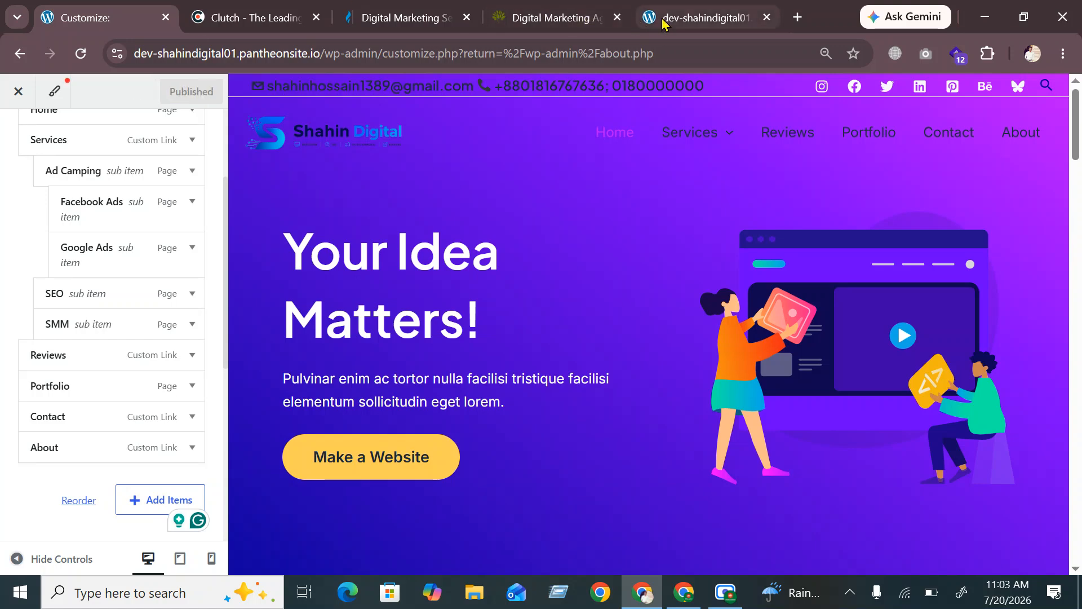
click(680, 9)
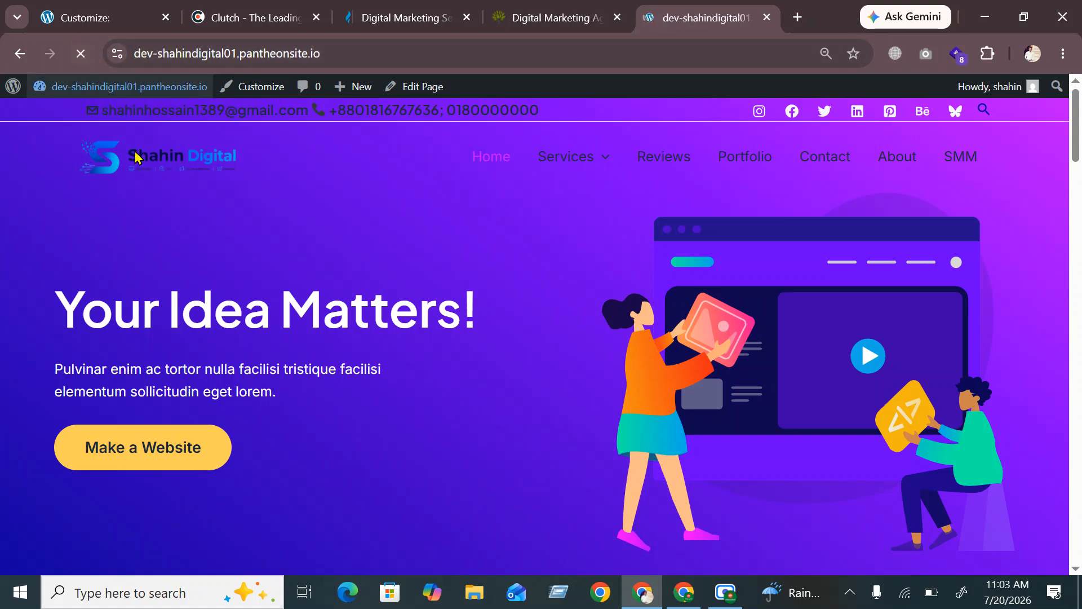
mouse_move(651, 161)
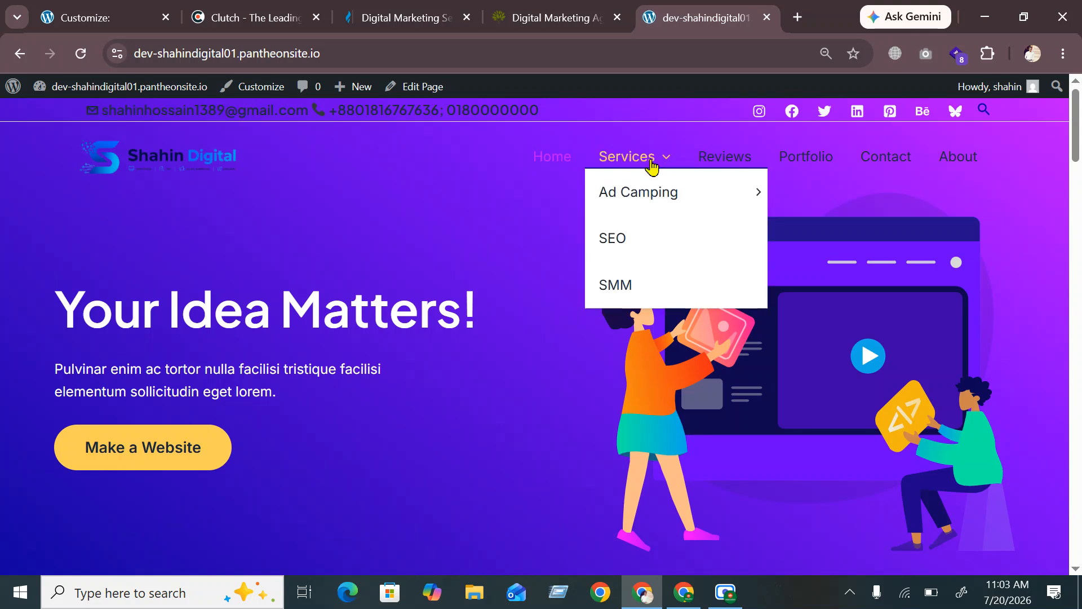
mouse_move(626, 220)
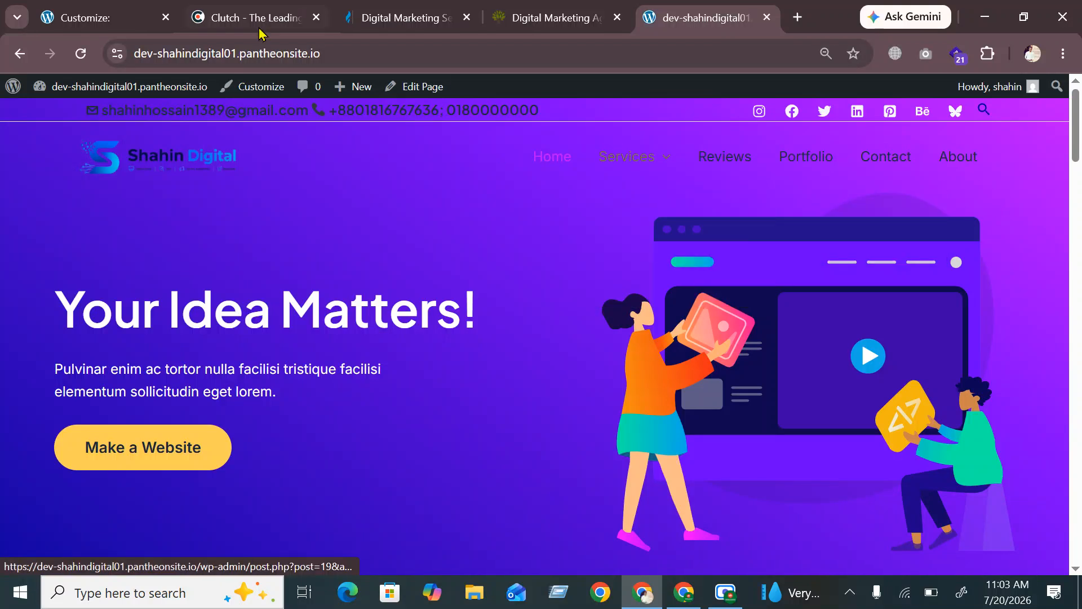
click(87, 7)
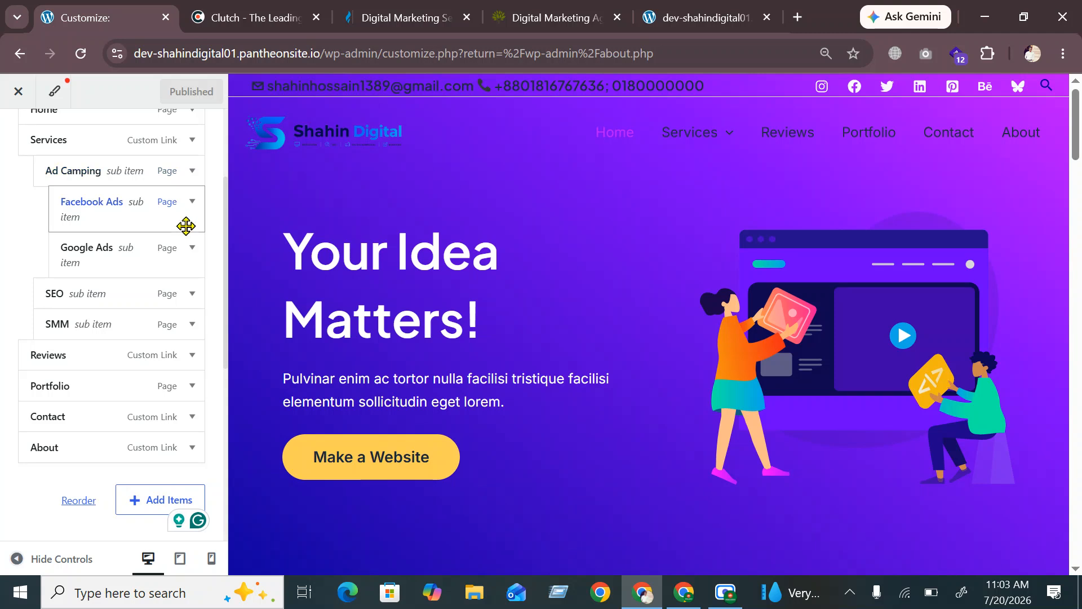
Return to the main Customizer panel, enter Header, and select the Primary Menu element
scroll(186, 406, up, 3)
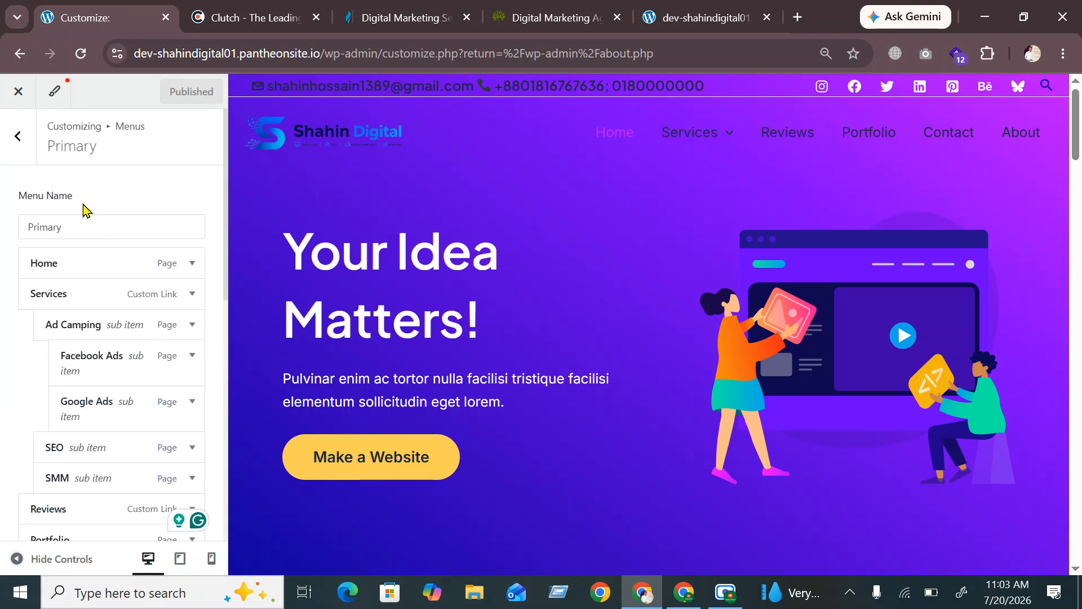
click(19, 137)
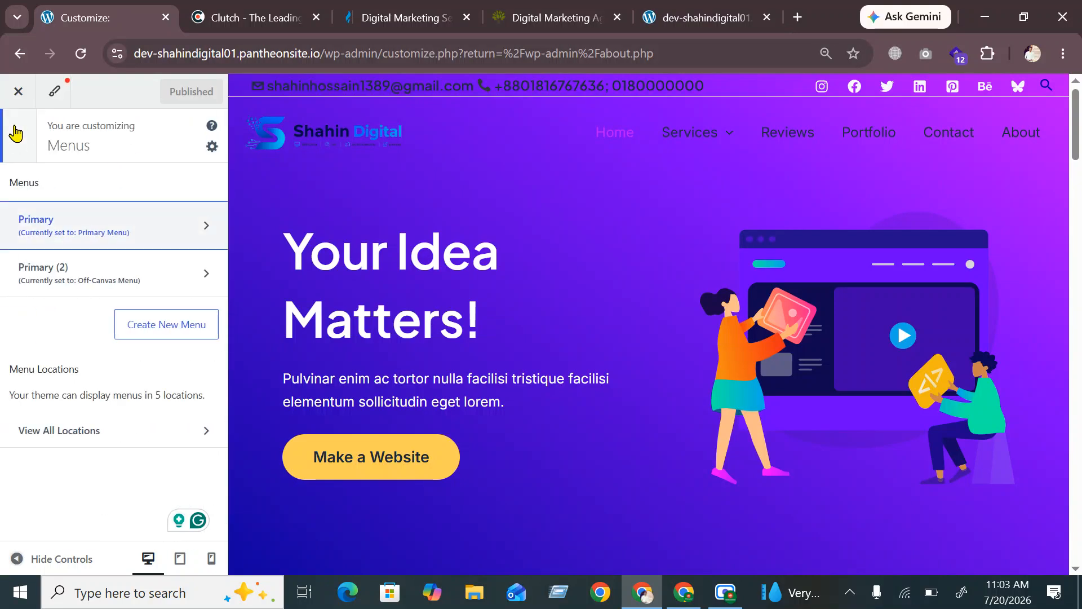
click(15, 134)
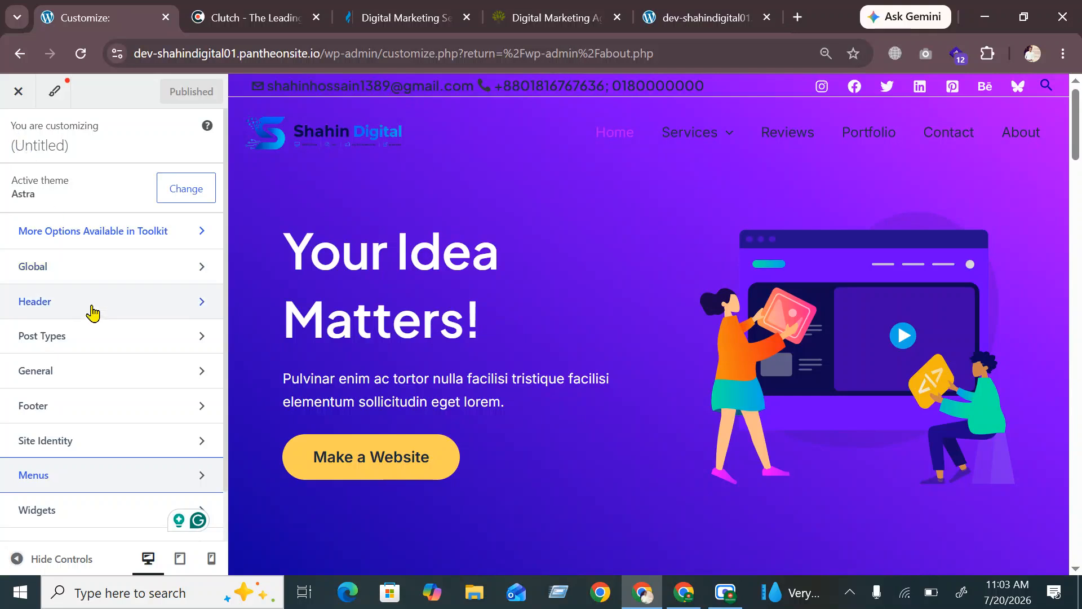
click(93, 314)
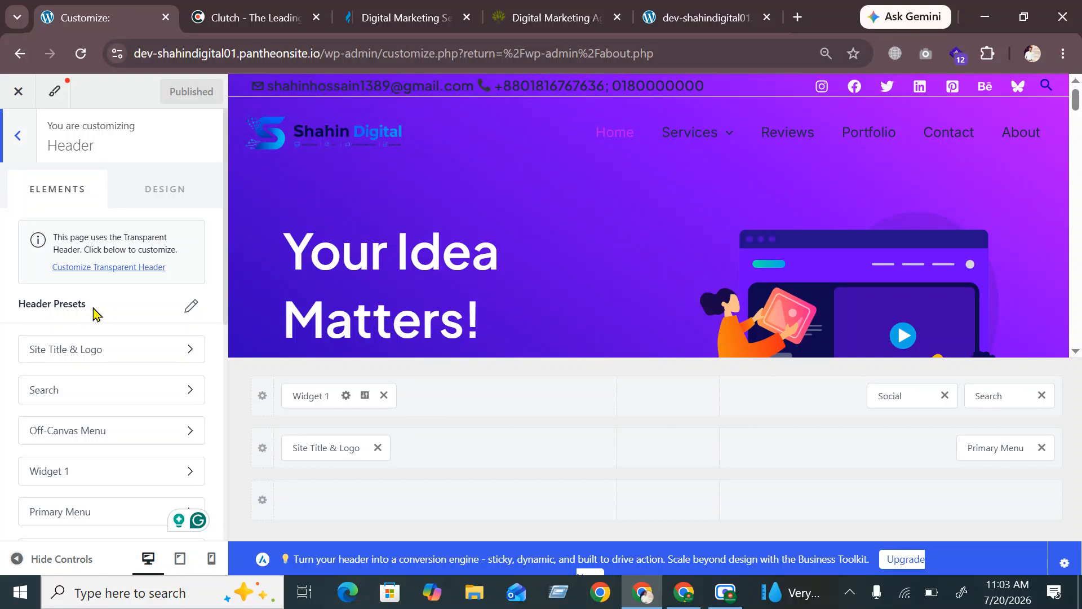
click(1002, 454)
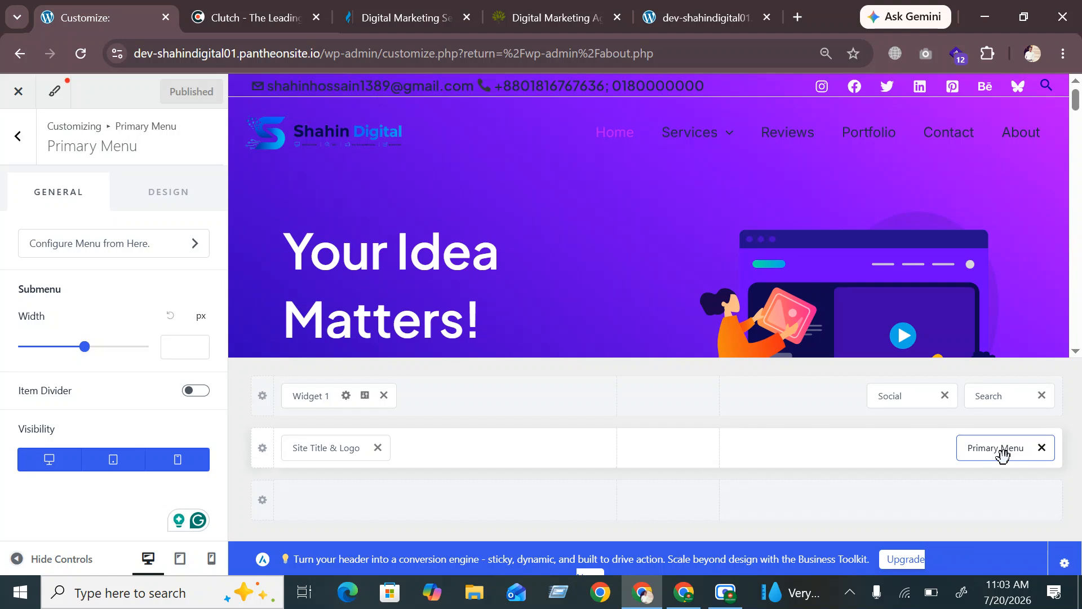
In the Primary Menu's Design options, try the Zoom In, Underline and Overline hover styles
click(141, 196)
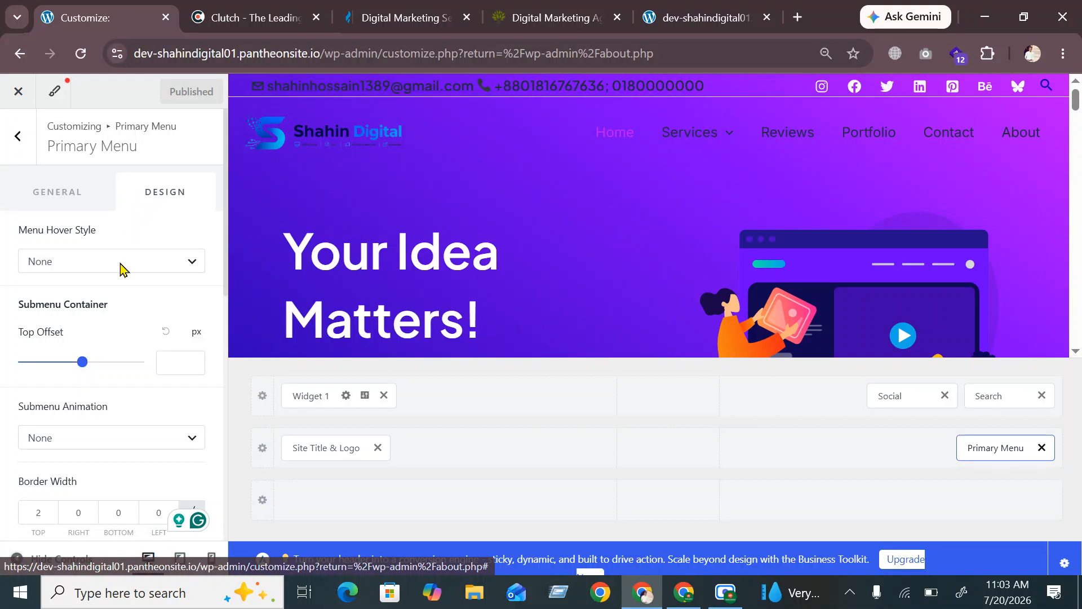
click(105, 261)
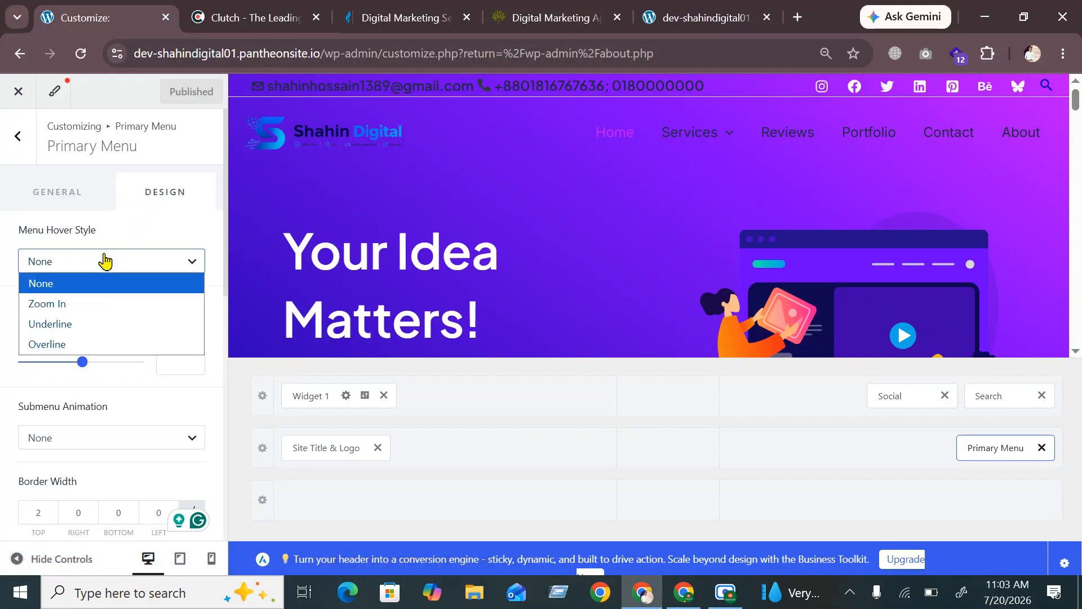
click(75, 306)
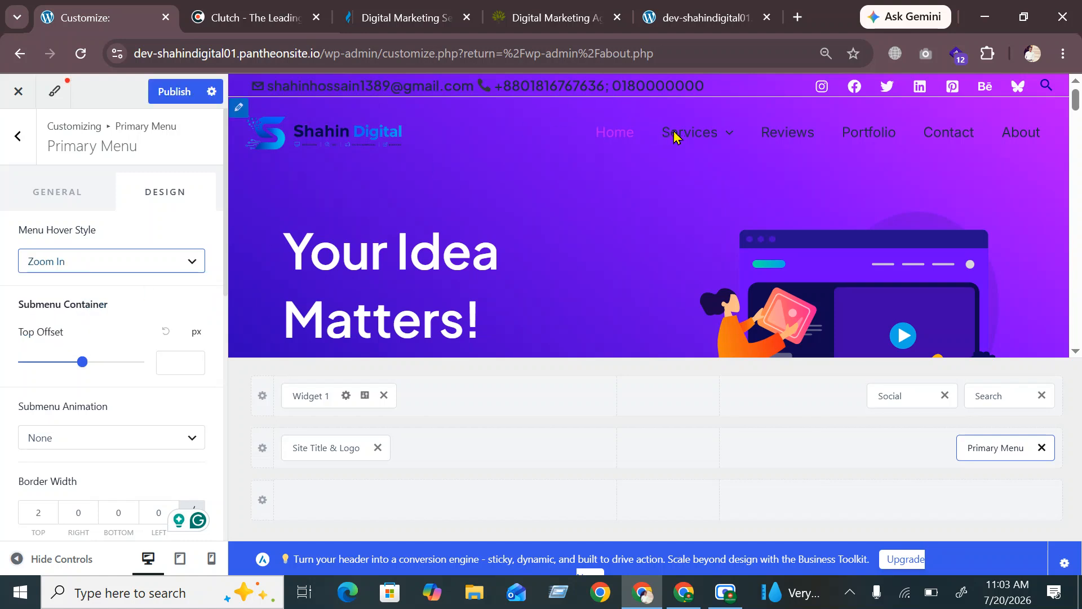
mouse_move(700, 138)
mouse_move(708, 177)
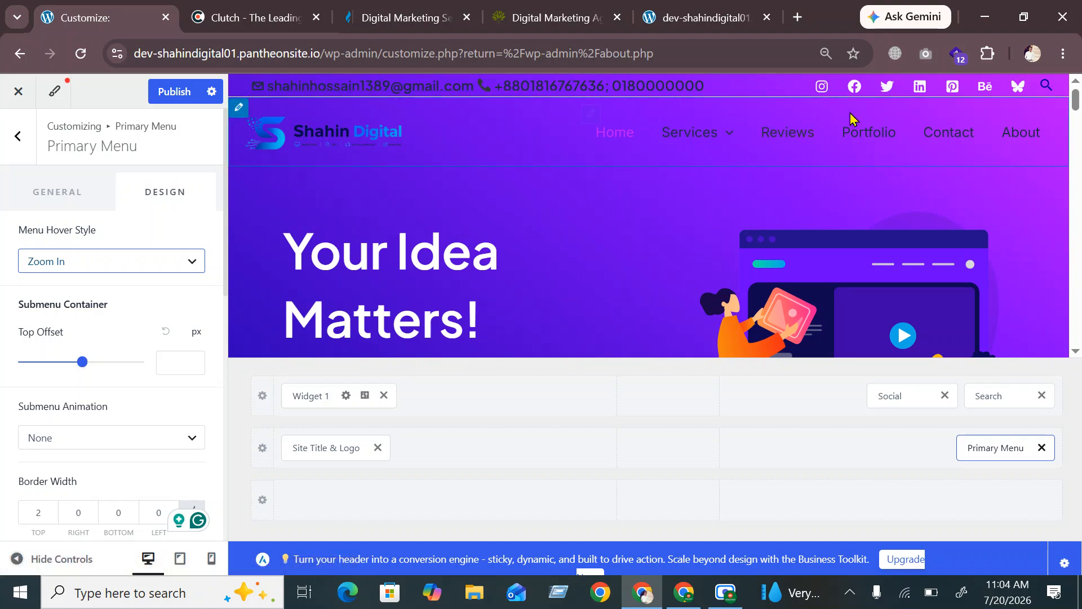
click(131, 268)
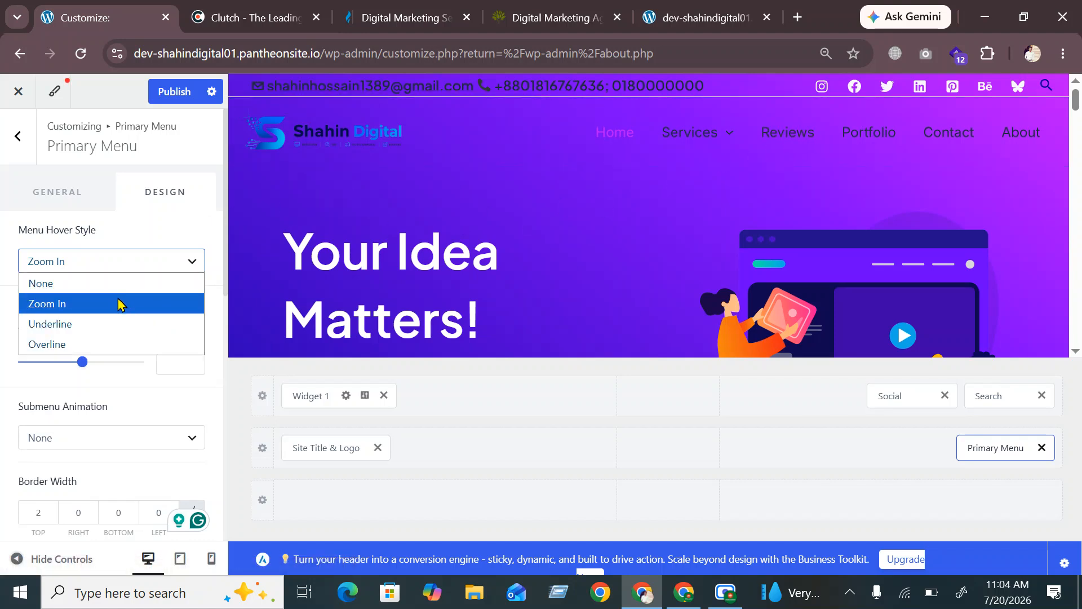
click(115, 322)
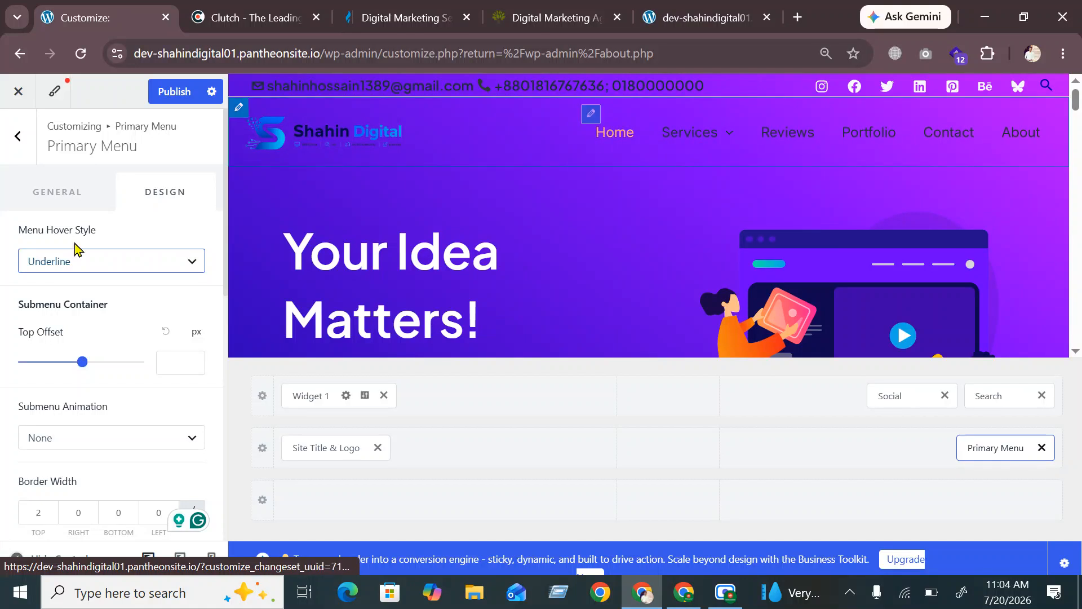
click(85, 263)
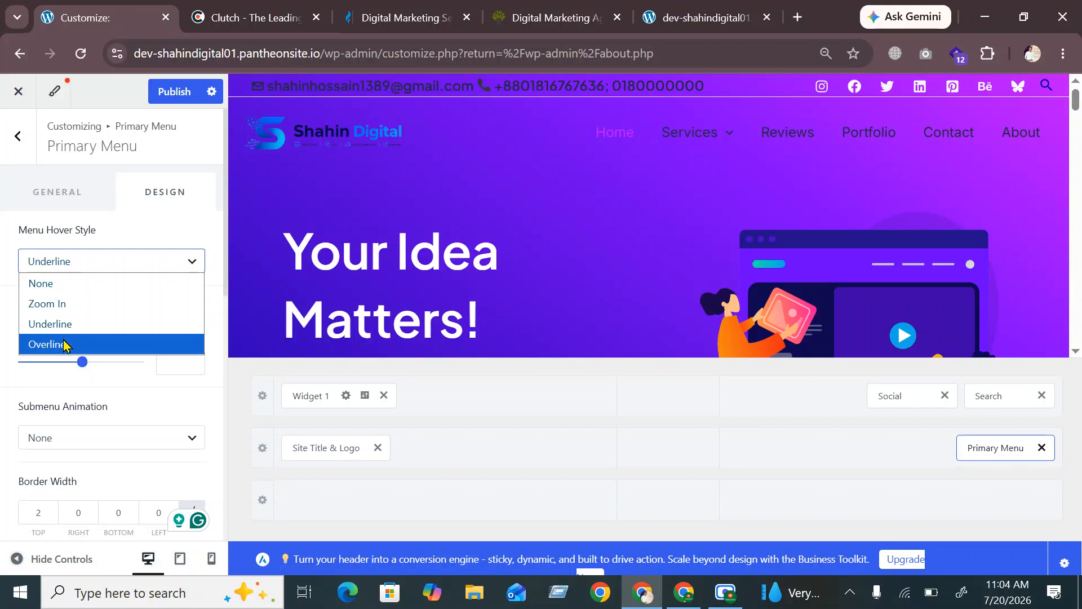
click(64, 345)
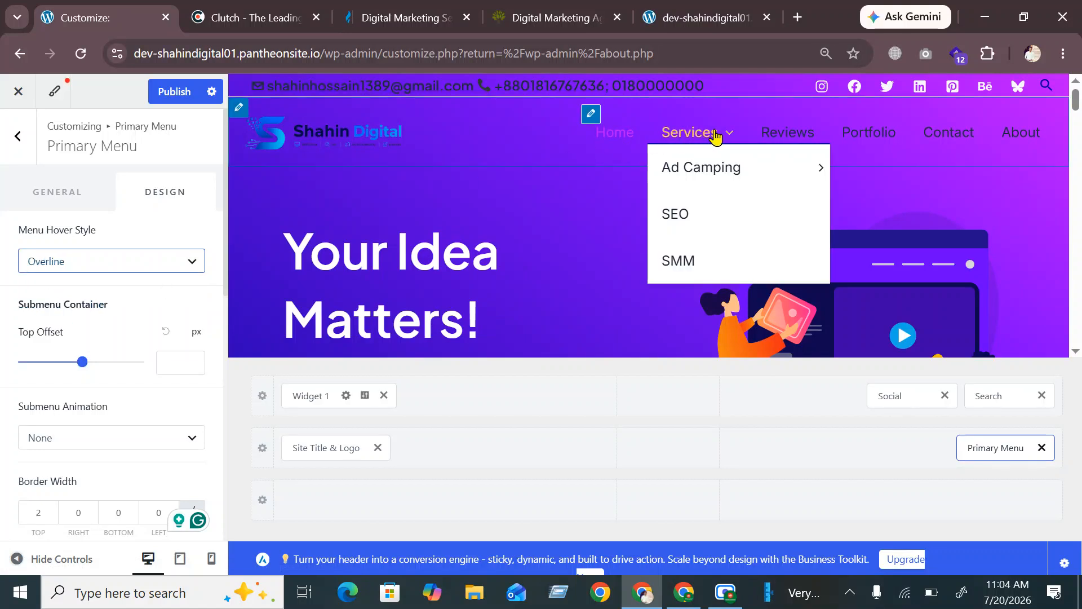
click(142, 264)
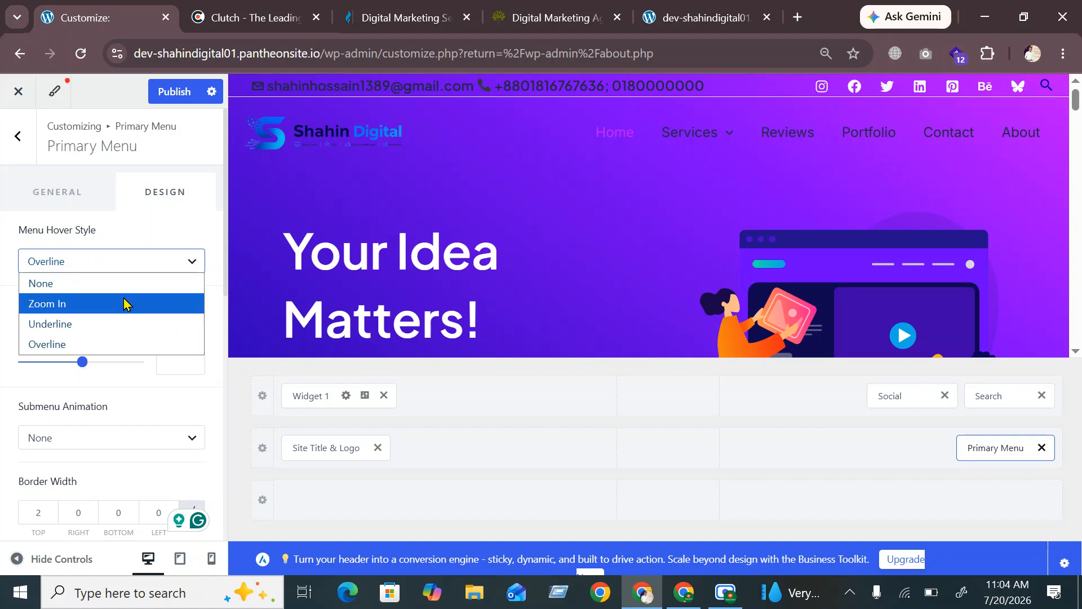
Publish the Zoom In menu hover style and check the Services dropdown on the reloaded live site
click(163, 89)
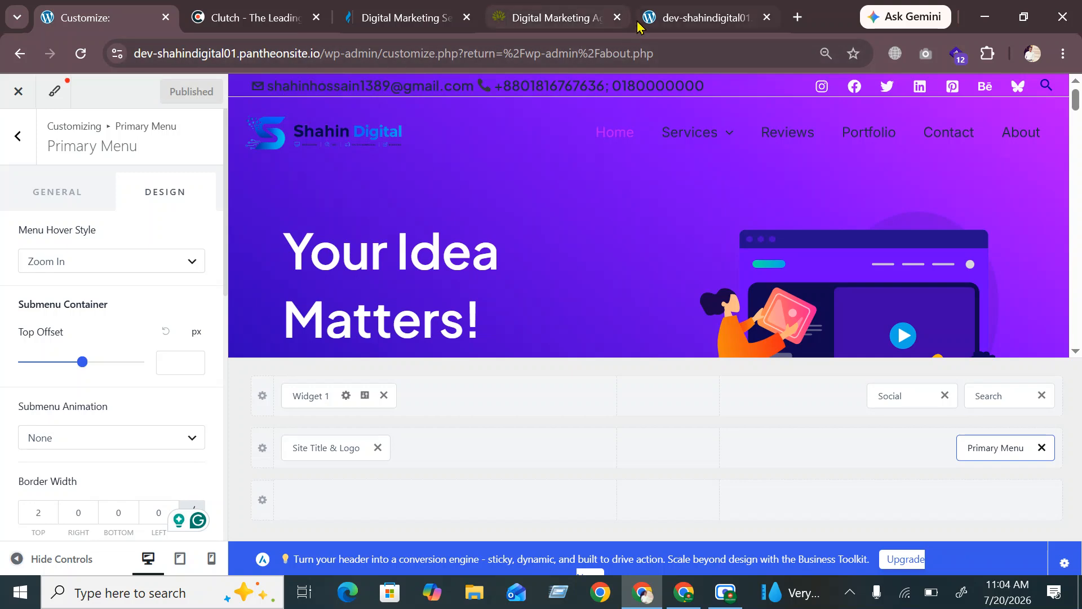
click(678, 18)
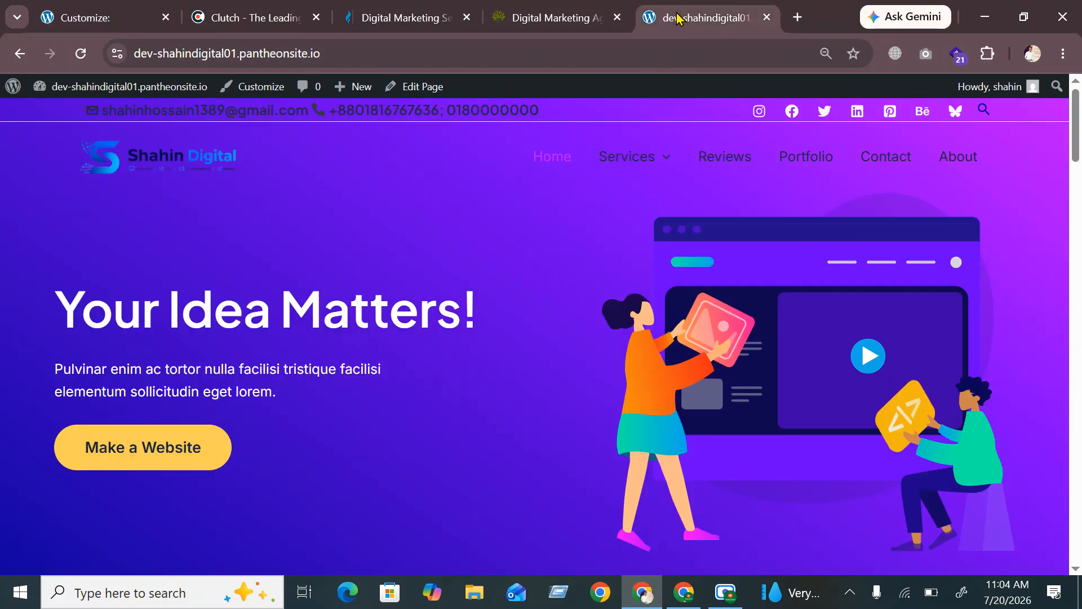
click(87, 59)
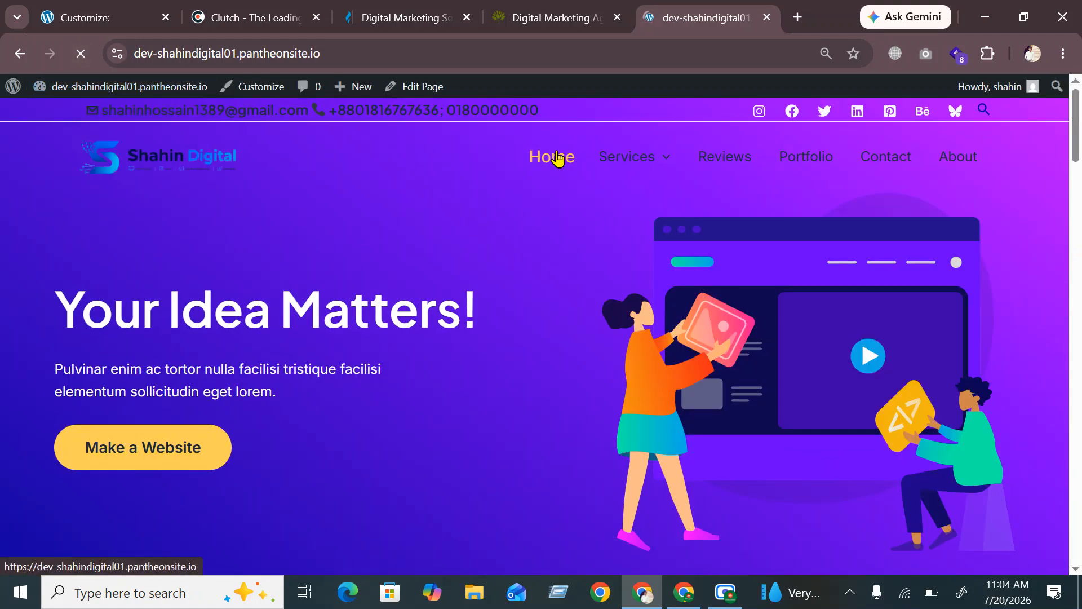
mouse_move(616, 163)
mouse_move(627, 196)
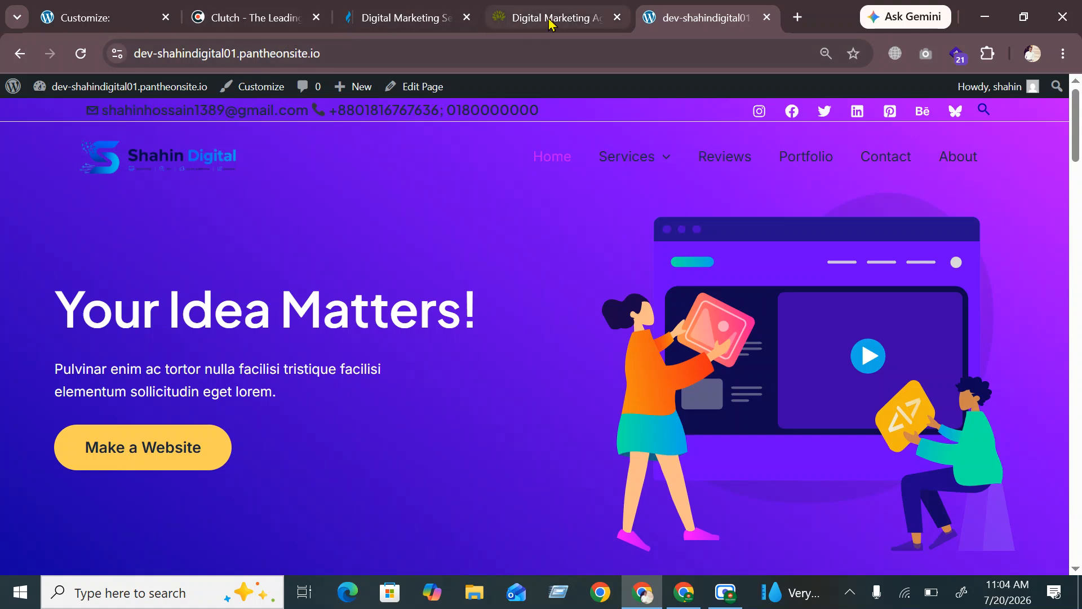
click(113, 18)
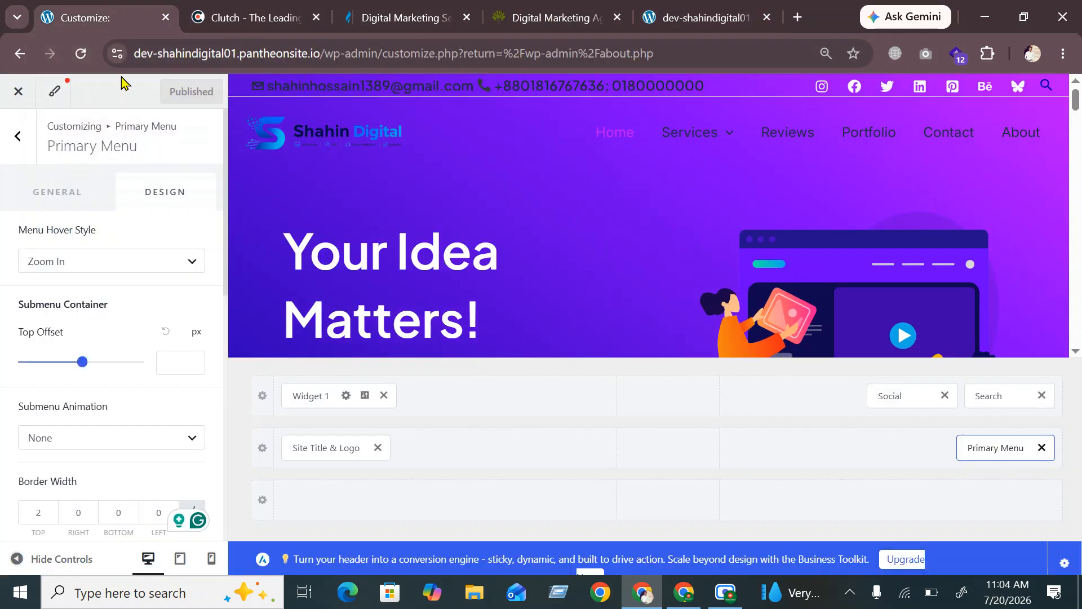
Keep no submenu animation and the Zoom In hover style, and set the submenu top offset to 56 px
click(140, 439)
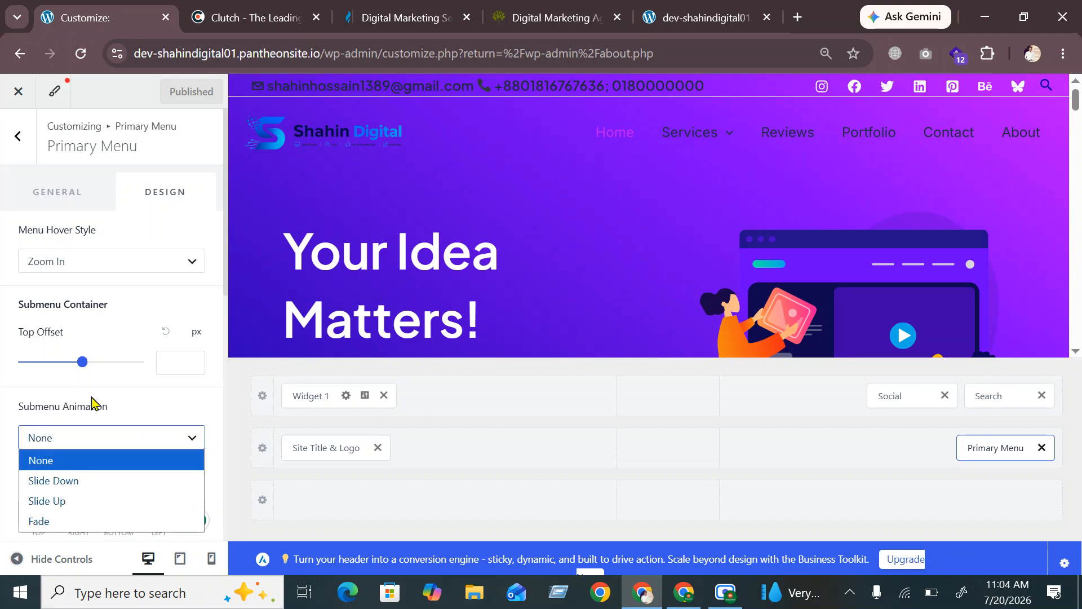
click(139, 411)
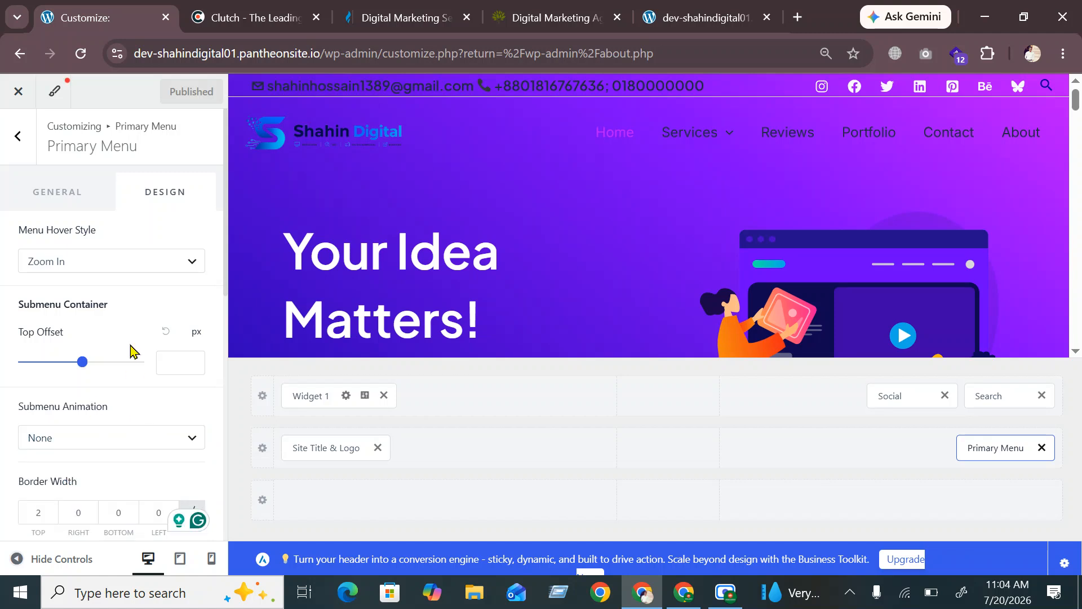
click(118, 266)
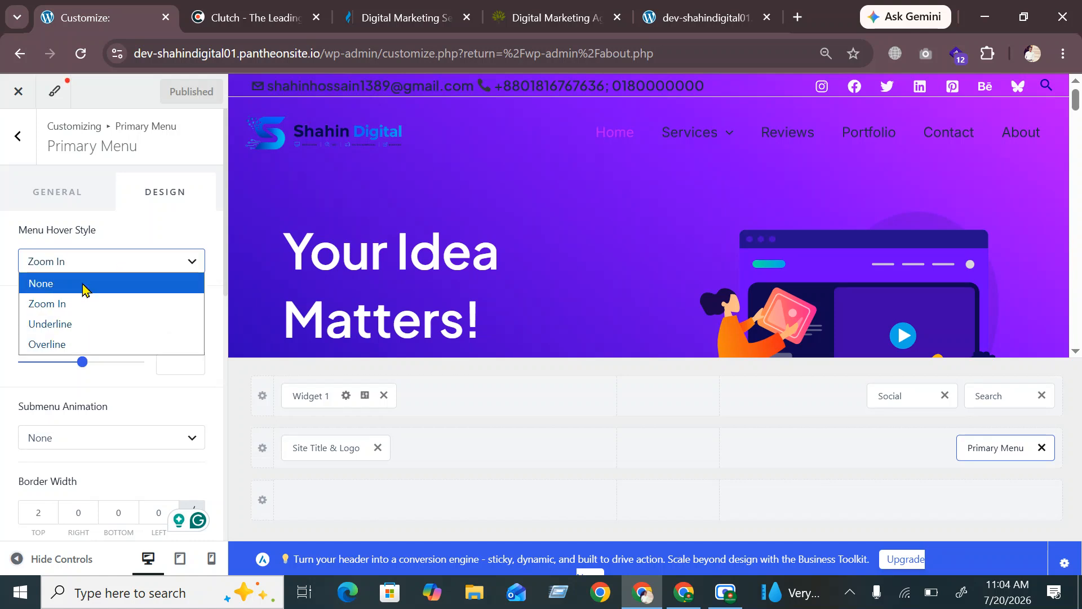
click(139, 265)
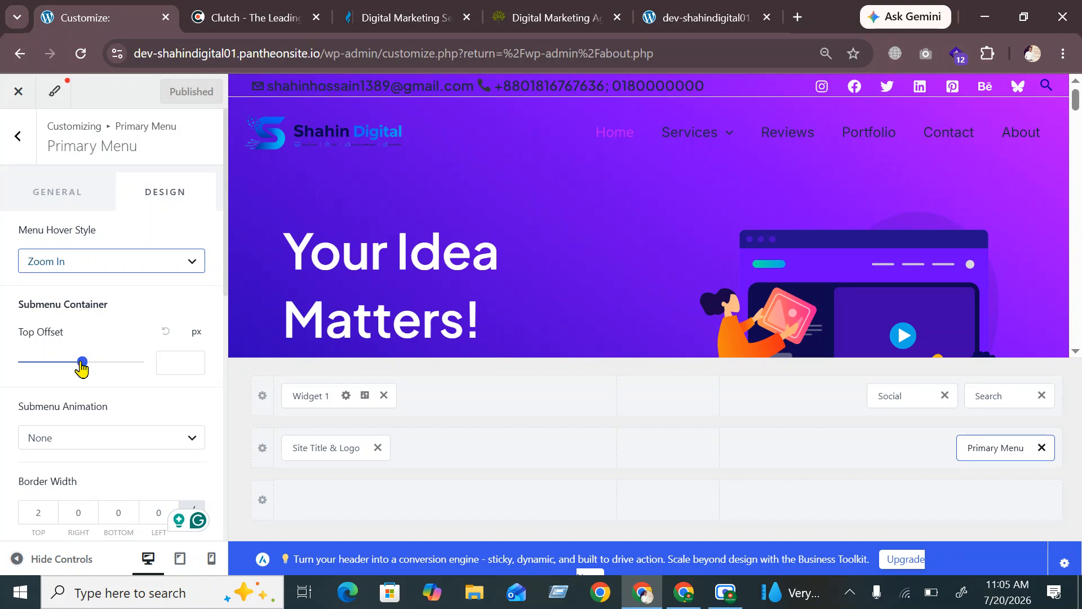
drag(83, 364, 57, 364)
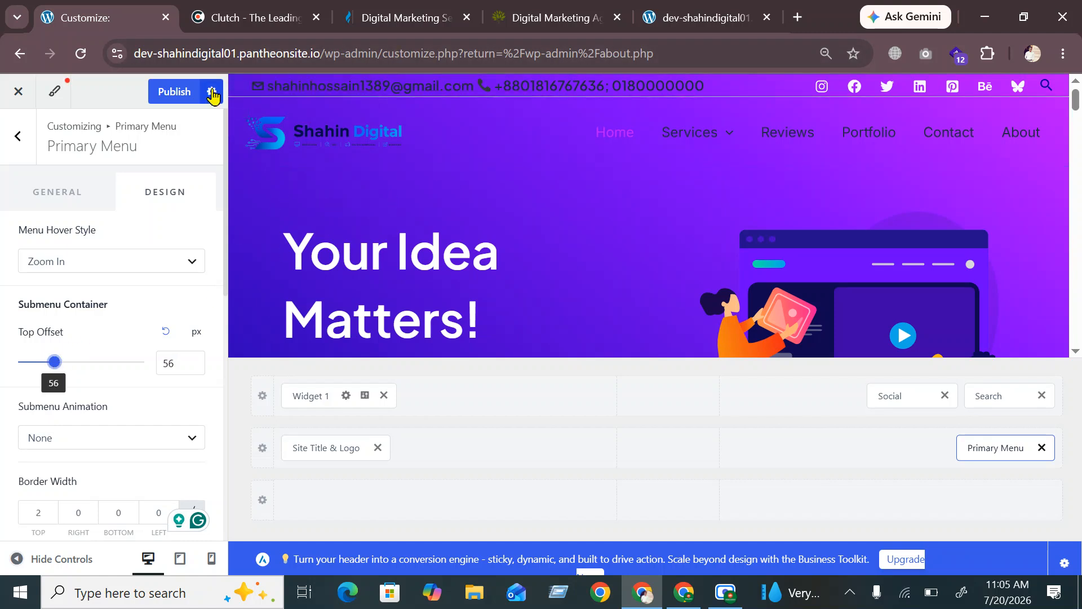
Publish the 56 px offset and check the Services dropdown on the reloaded live site
click(175, 92)
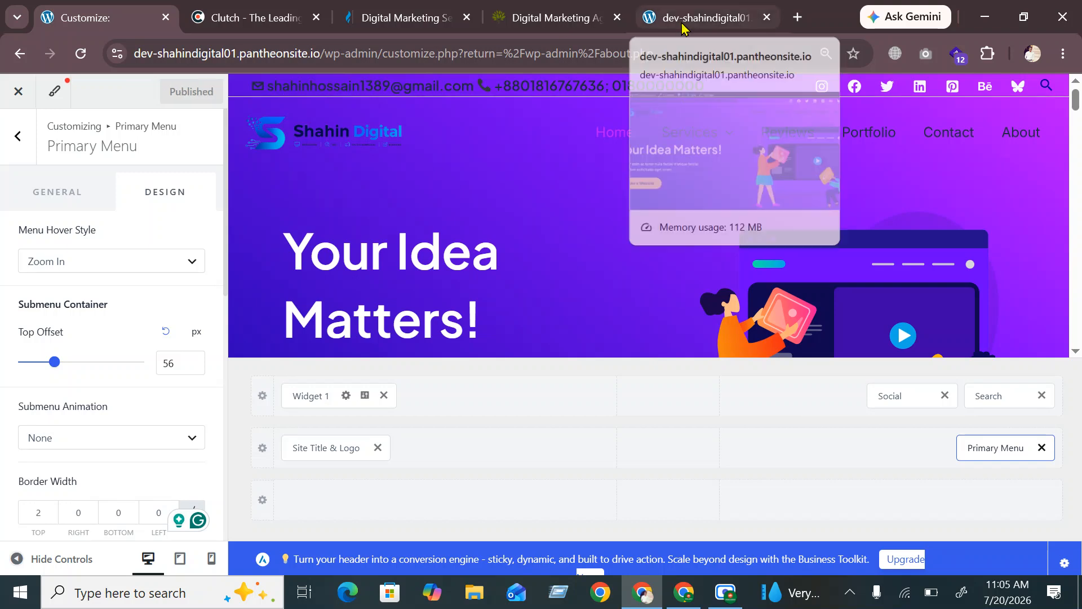
click(683, 22)
click(85, 57)
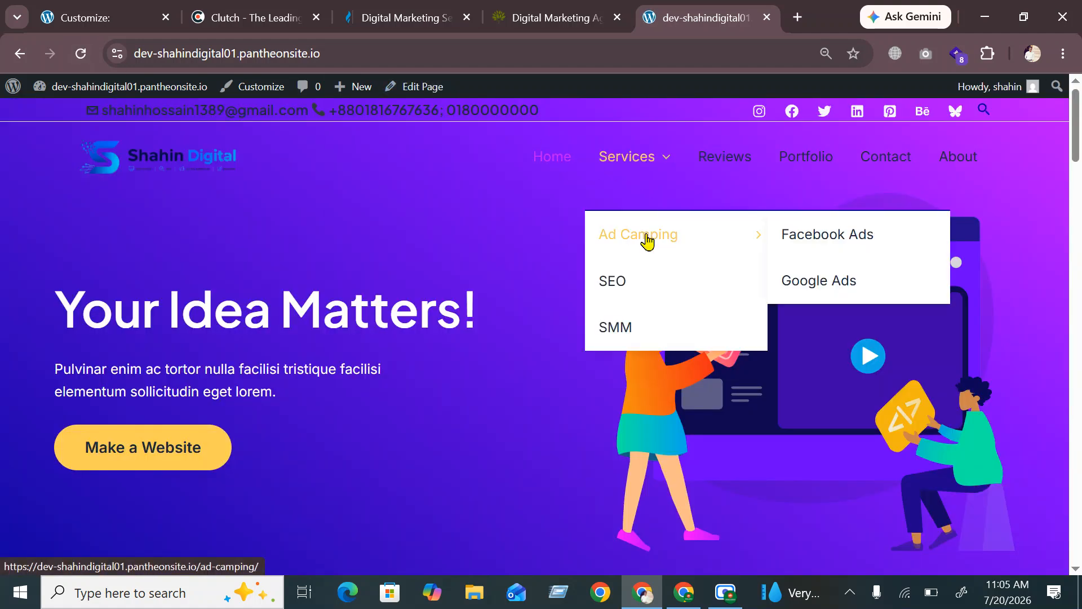
mouse_move(647, 252)
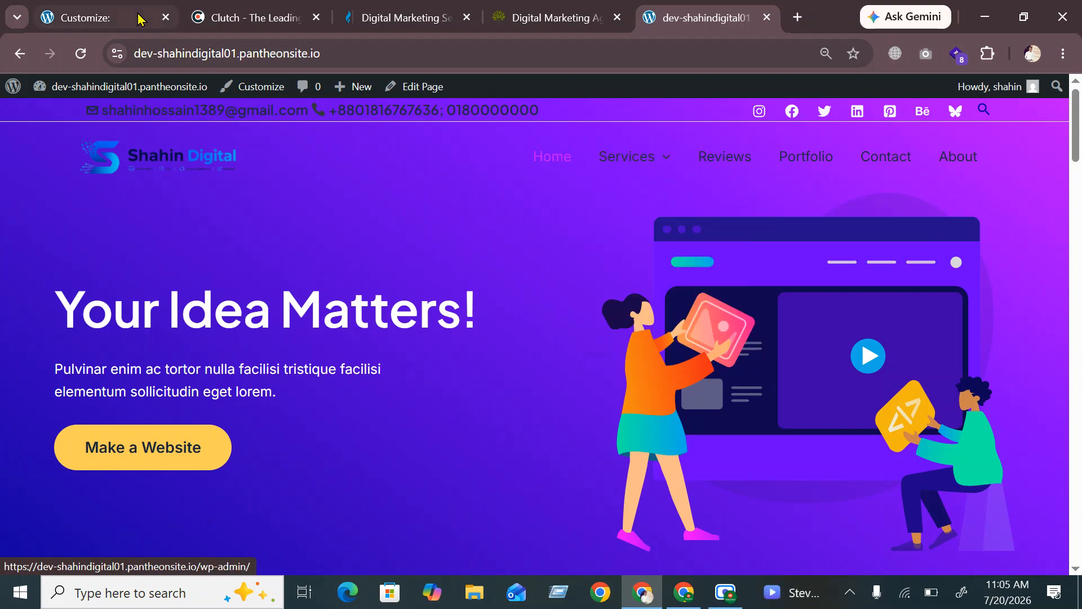
Reset the submenu top offset to its default value and switch to the live site
click(107, 19)
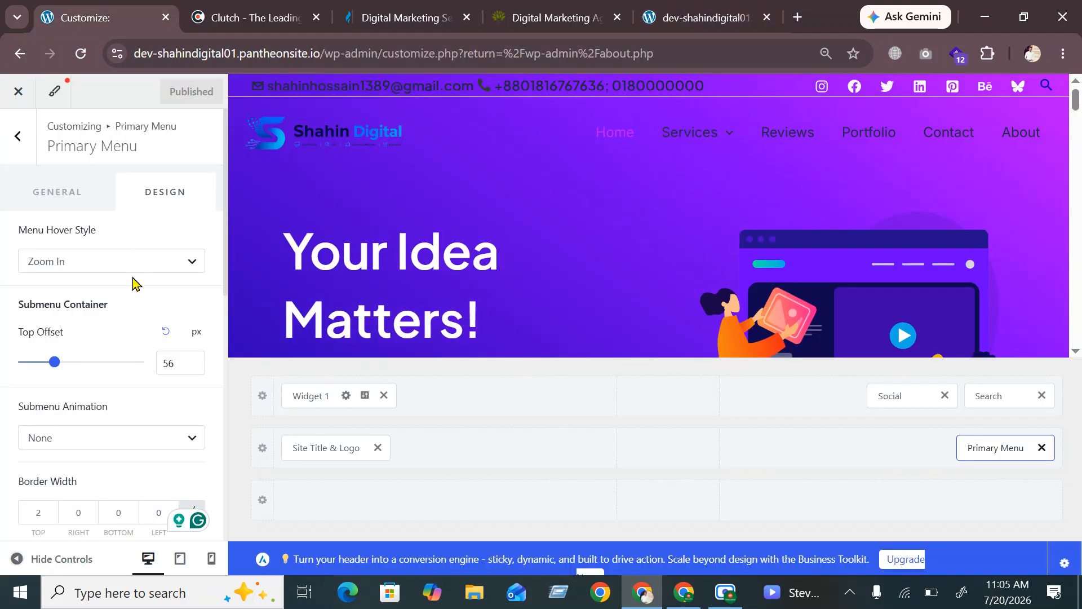
click(164, 333)
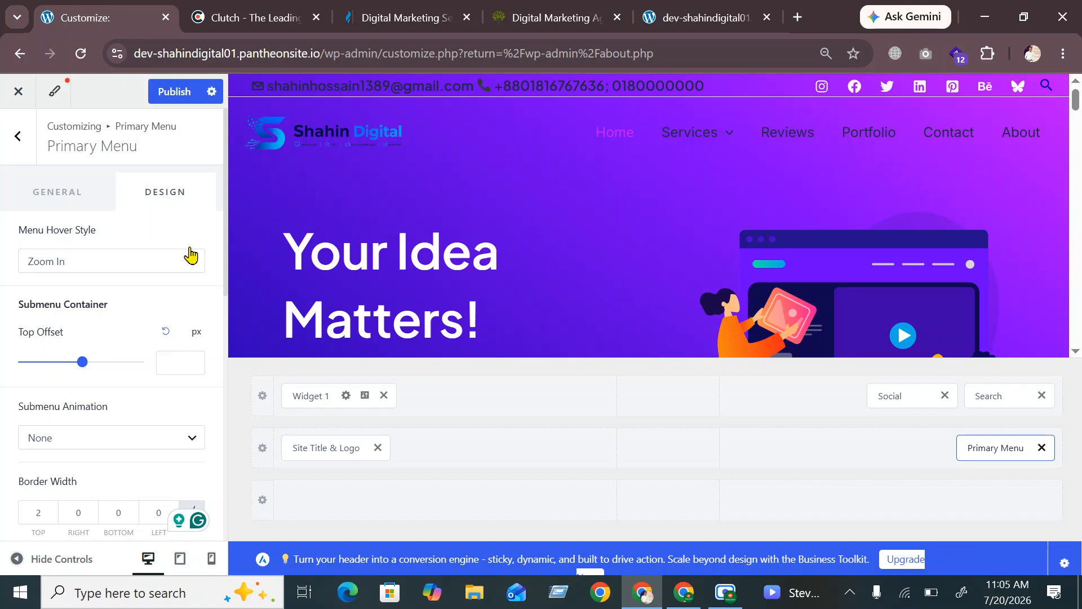
click(679, 23)
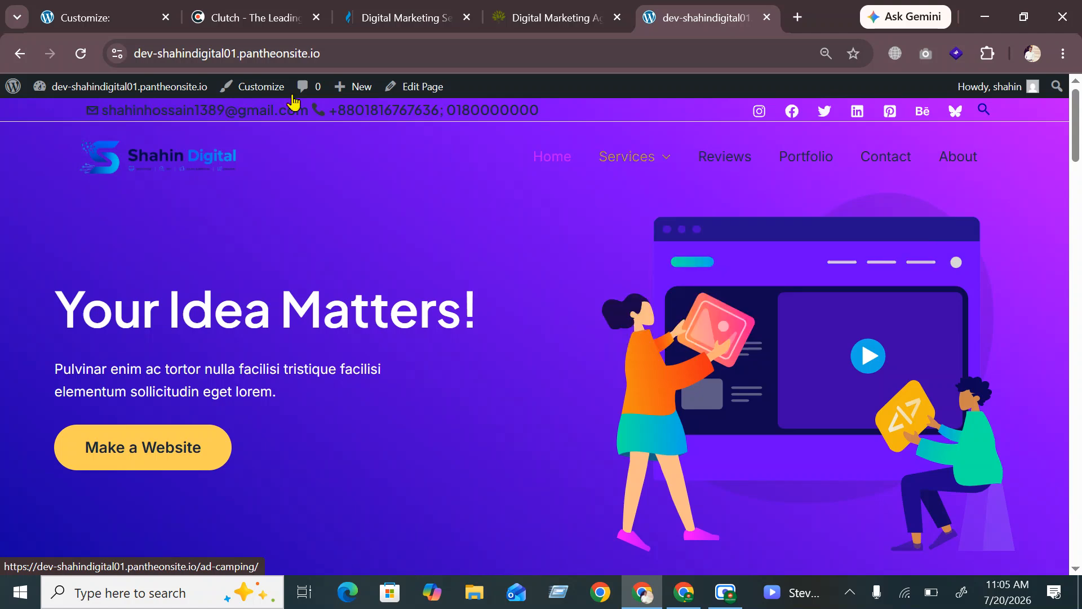
Try the Slide Down submenu animation and preview the dropdown
click(101, 22)
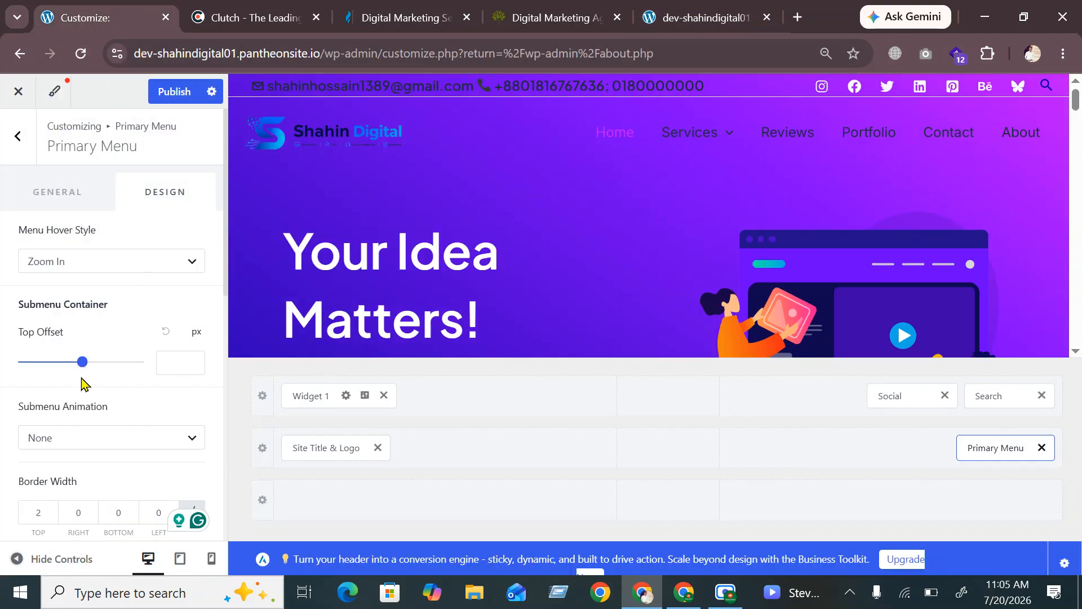
scroll(75, 454, down, 2)
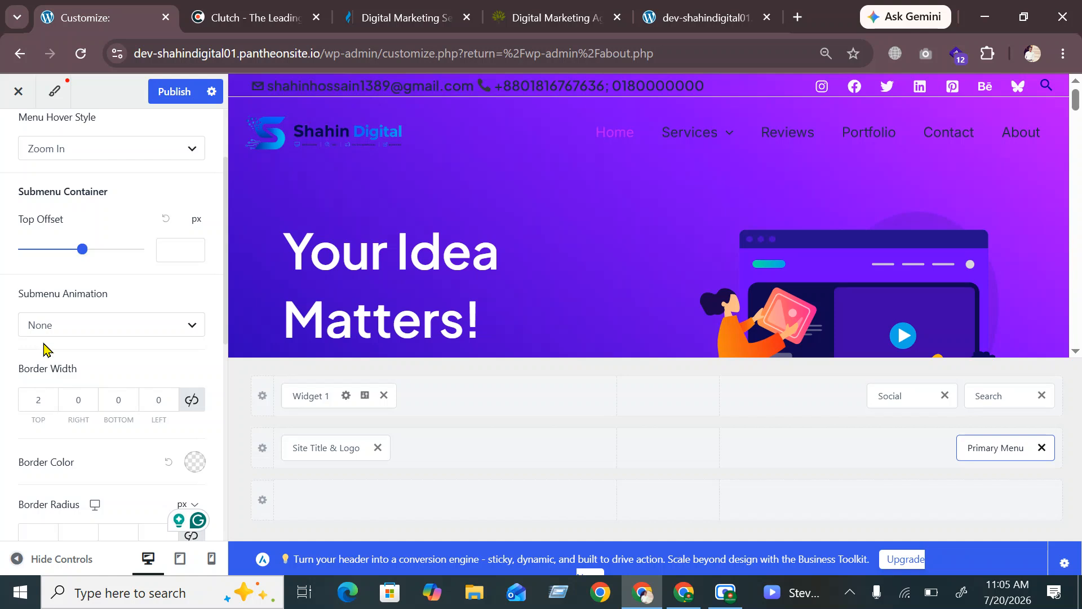
click(85, 327)
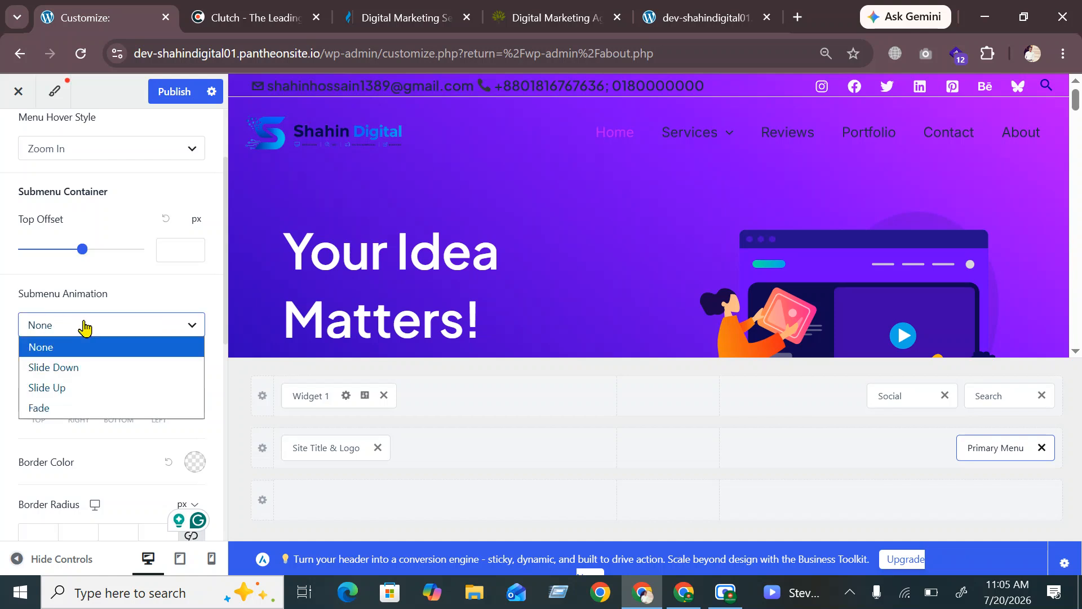
click(68, 374)
mouse_move(693, 145)
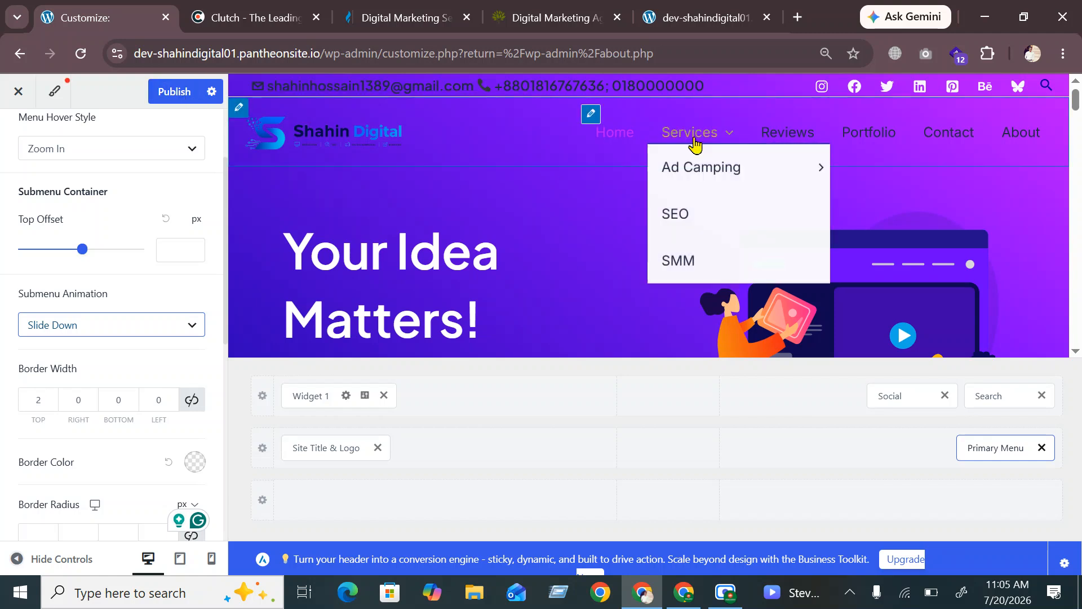
mouse_move(695, 177)
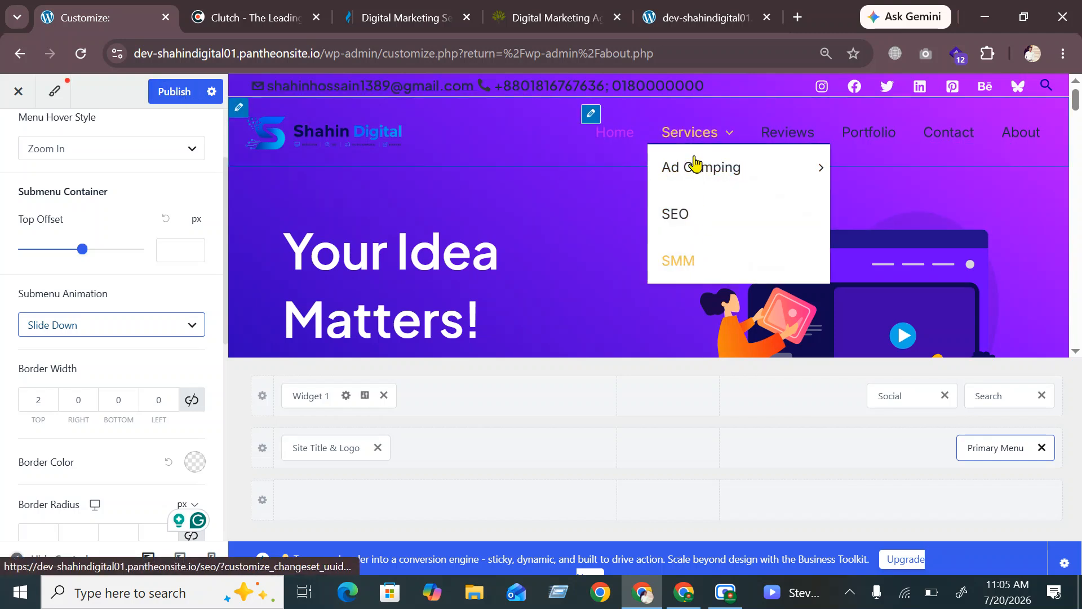
Switch the submenu animation to Slide Up
click(115, 331)
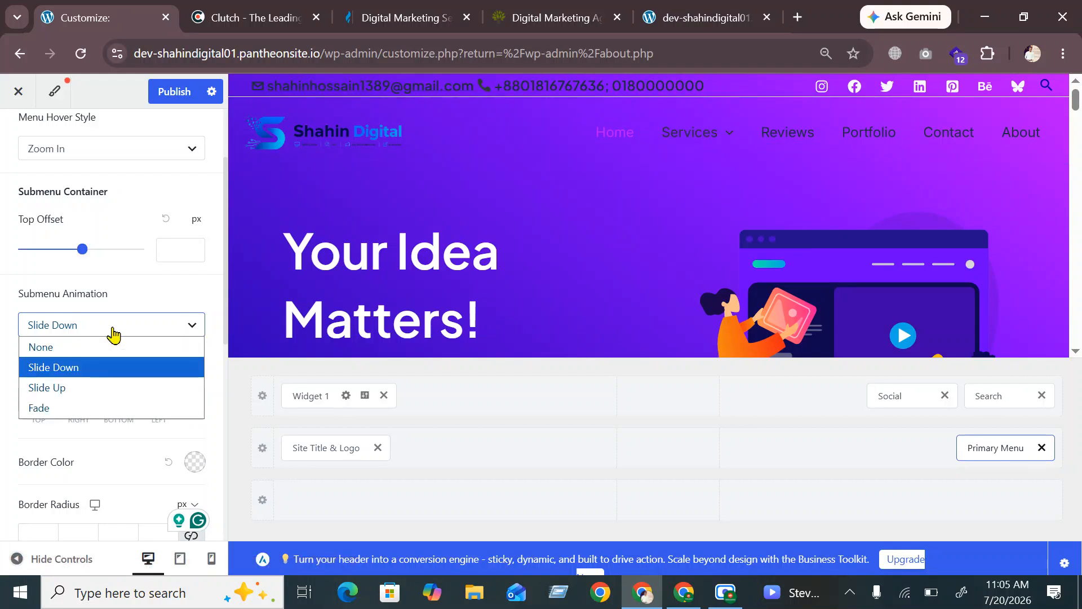
click(65, 387)
mouse_move(703, 136)
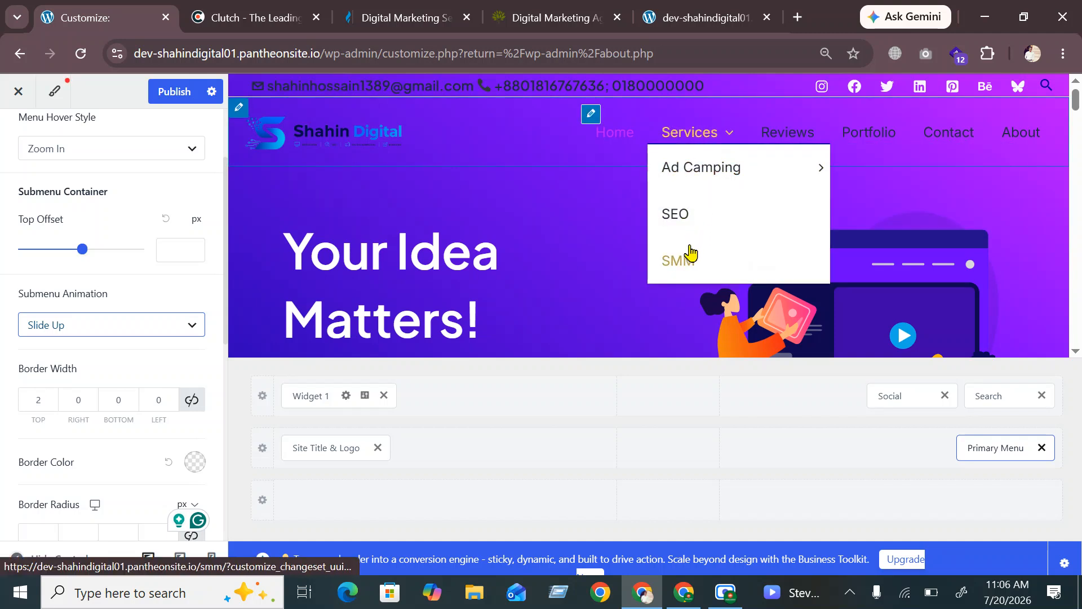
click(71, 330)
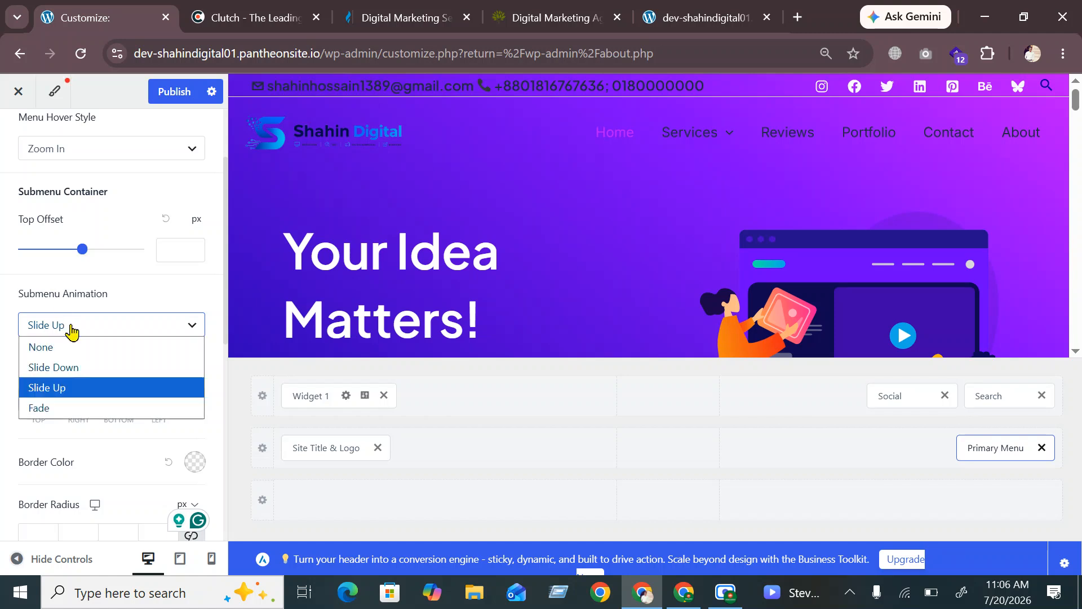
Publish the Slide Up animation and test the Services dropdown on the reloaded live site
click(185, 91)
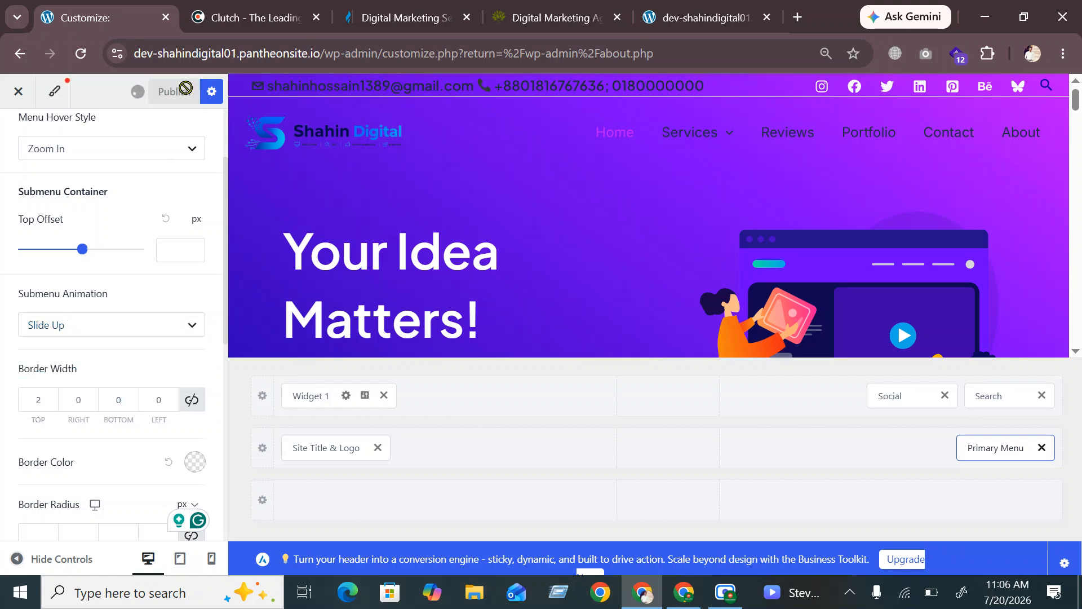
click(684, 12)
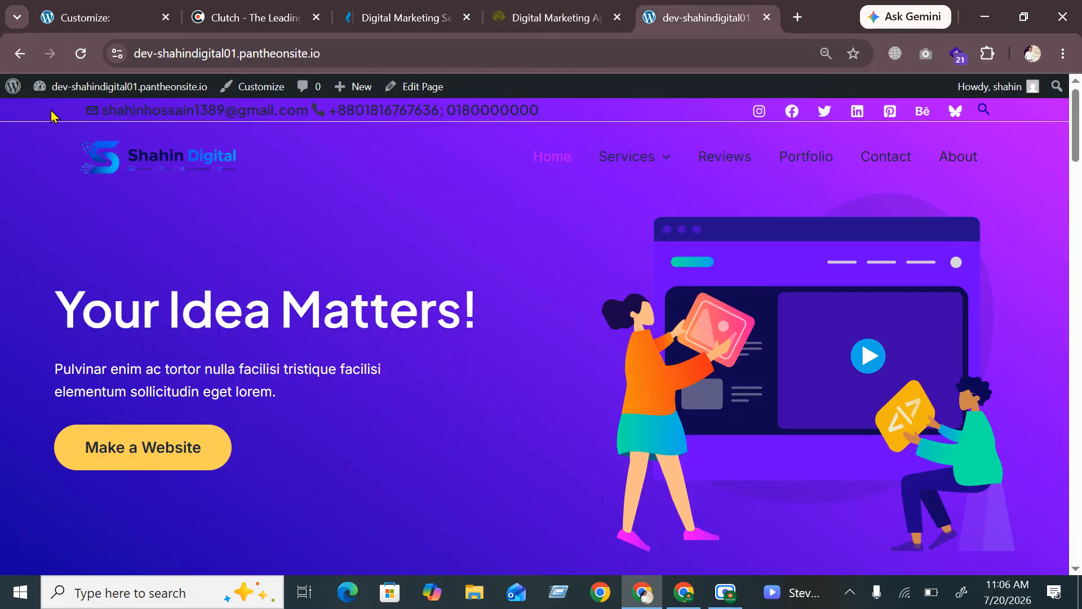
click(79, 53)
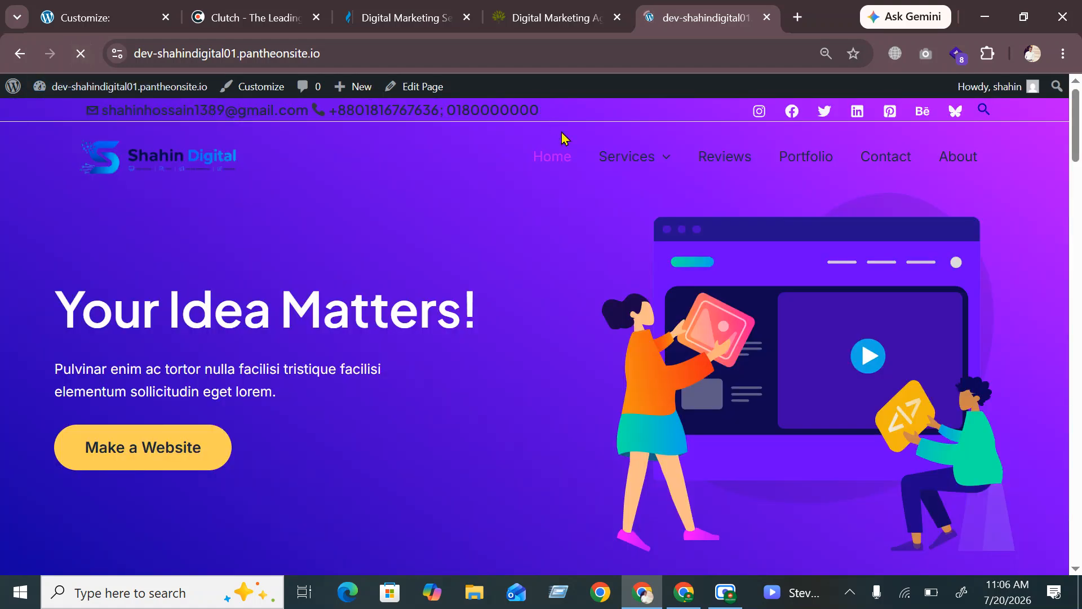
mouse_move(592, 161)
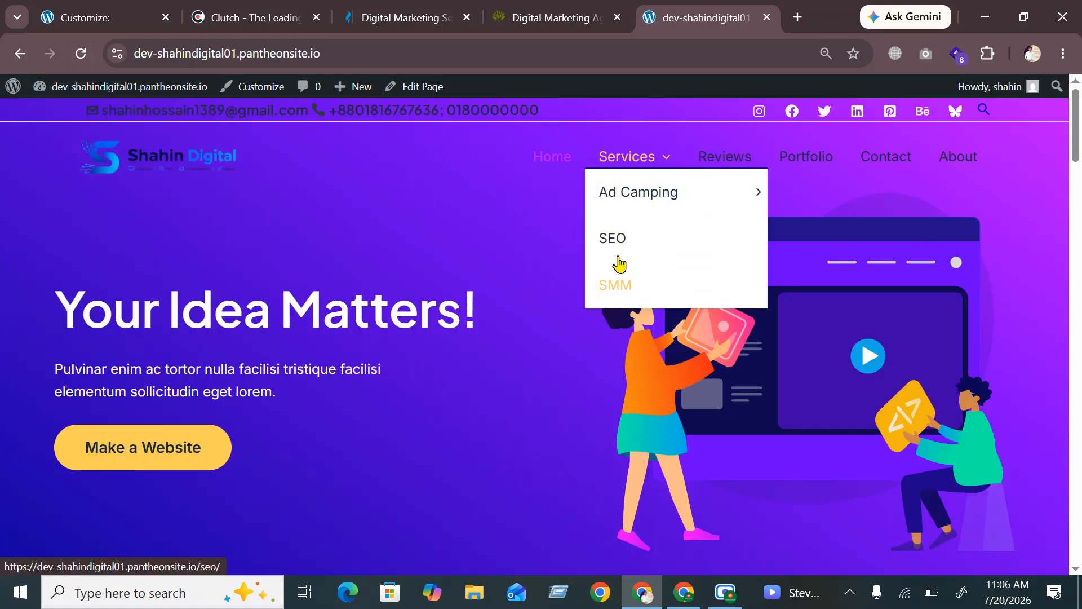
mouse_move(638, 212)
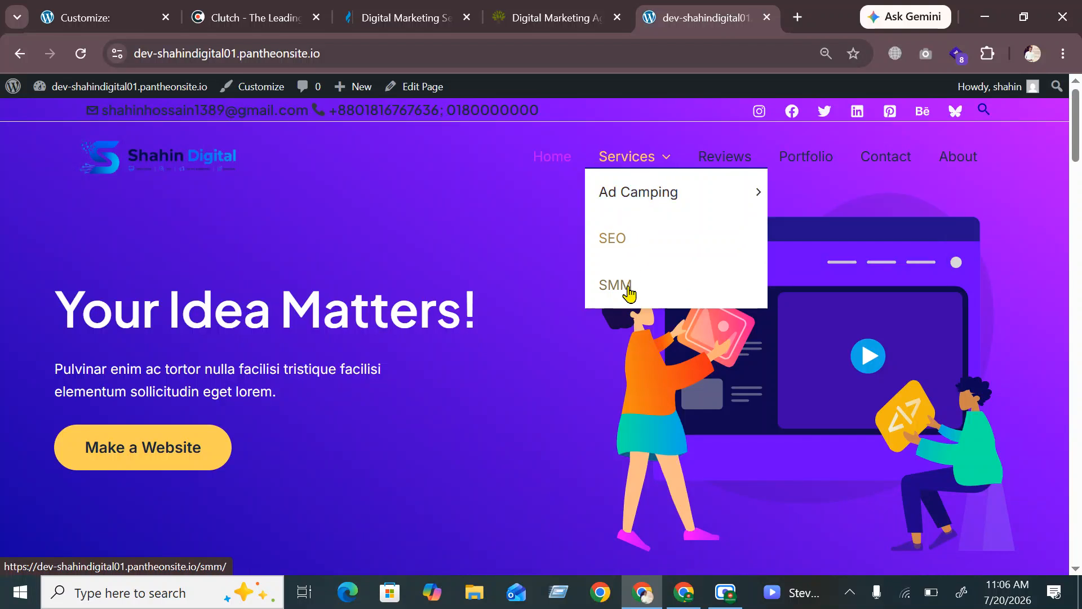
click(138, 24)
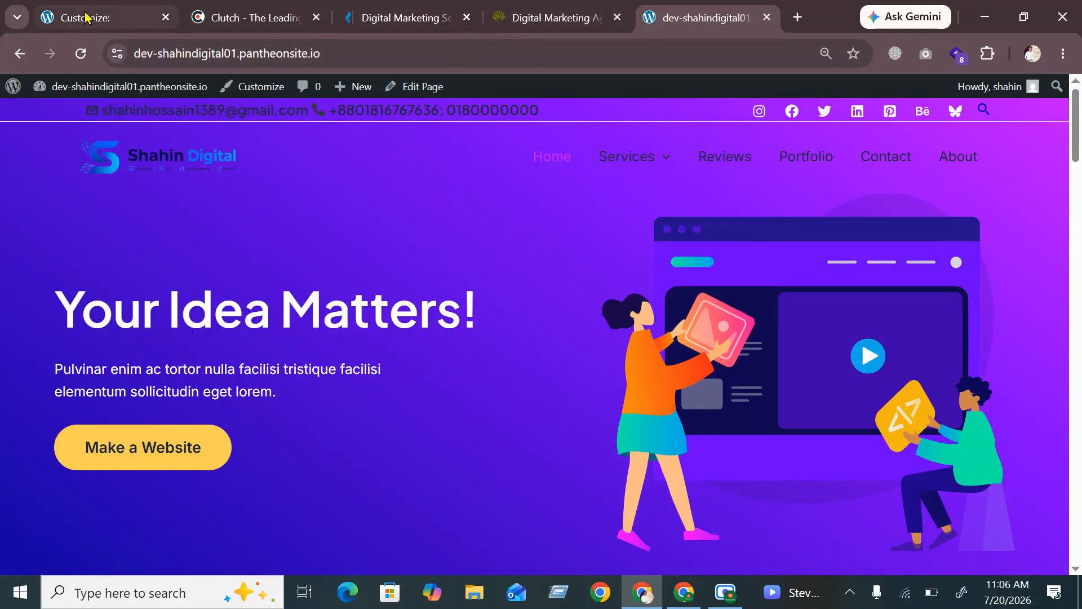
click(99, 339)
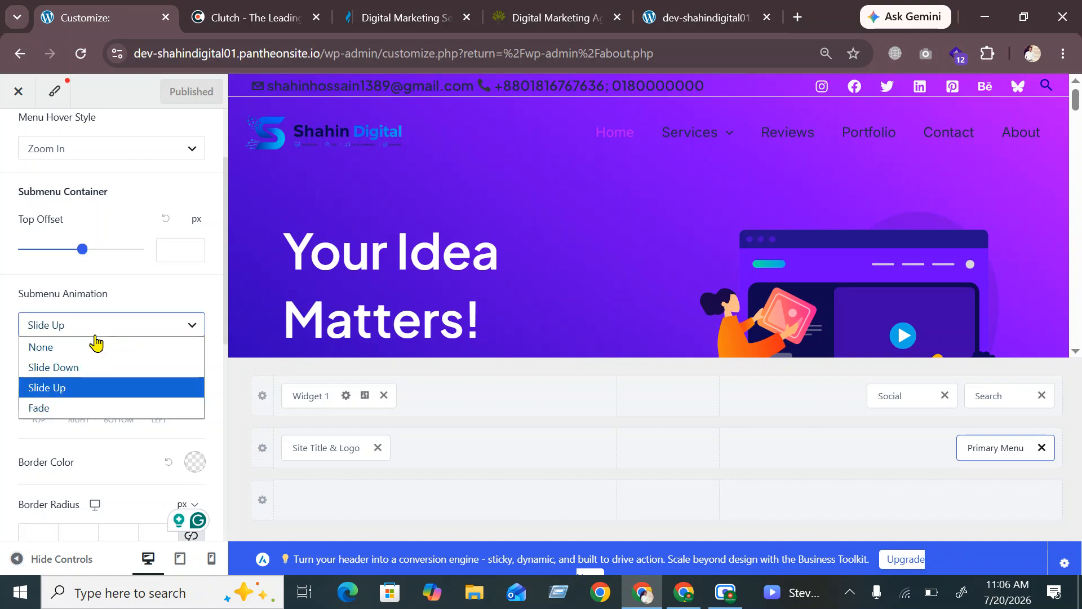
Set the submenu animation to Fade and preview it
click(84, 406)
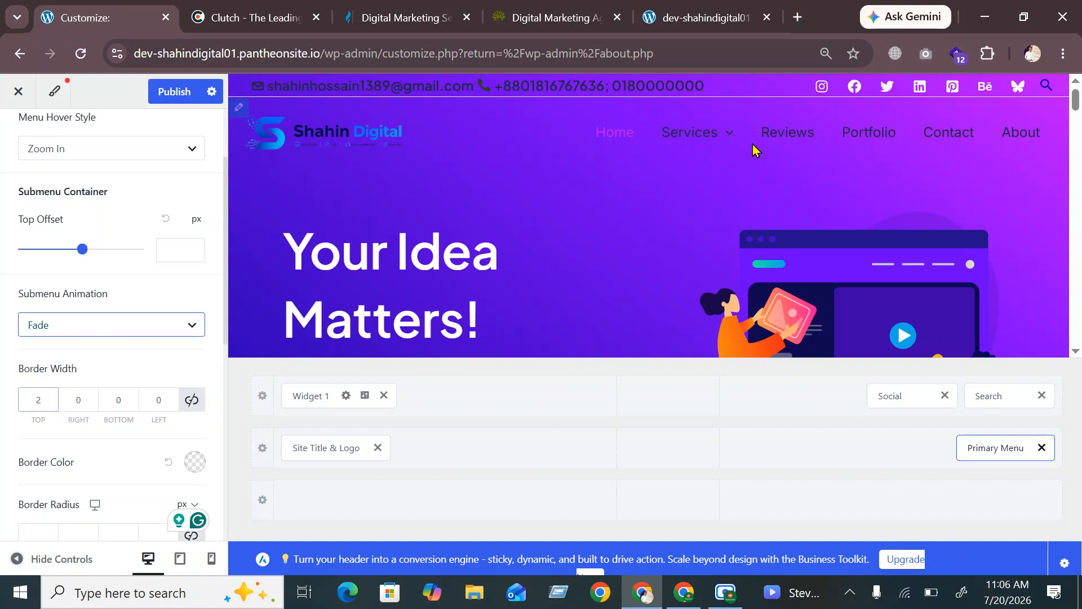
mouse_move(676, 138)
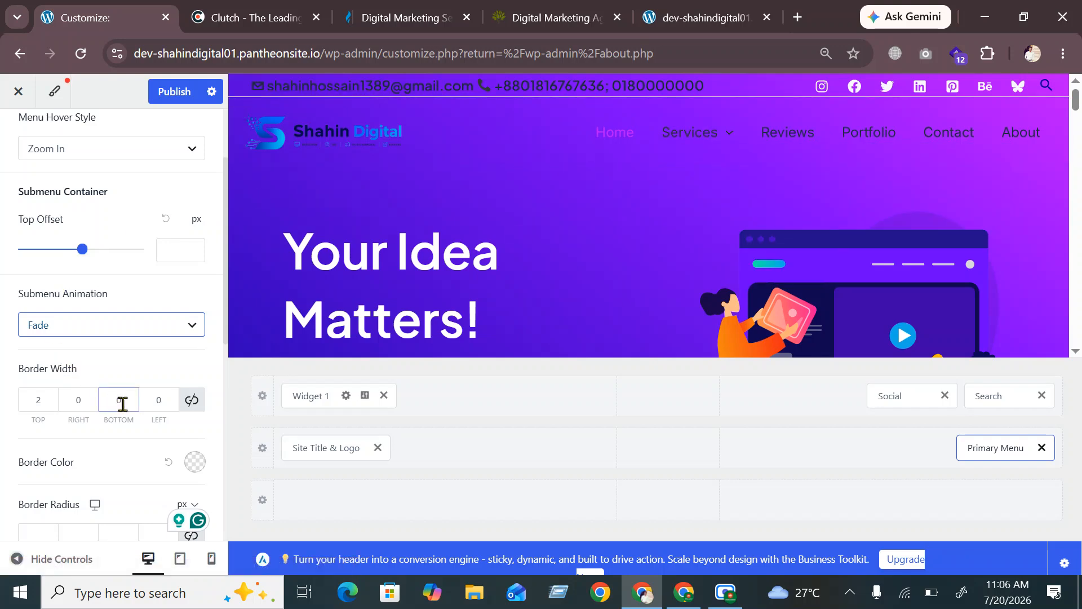
scroll(121, 403, down, 6)
scroll(135, 282, up, 4)
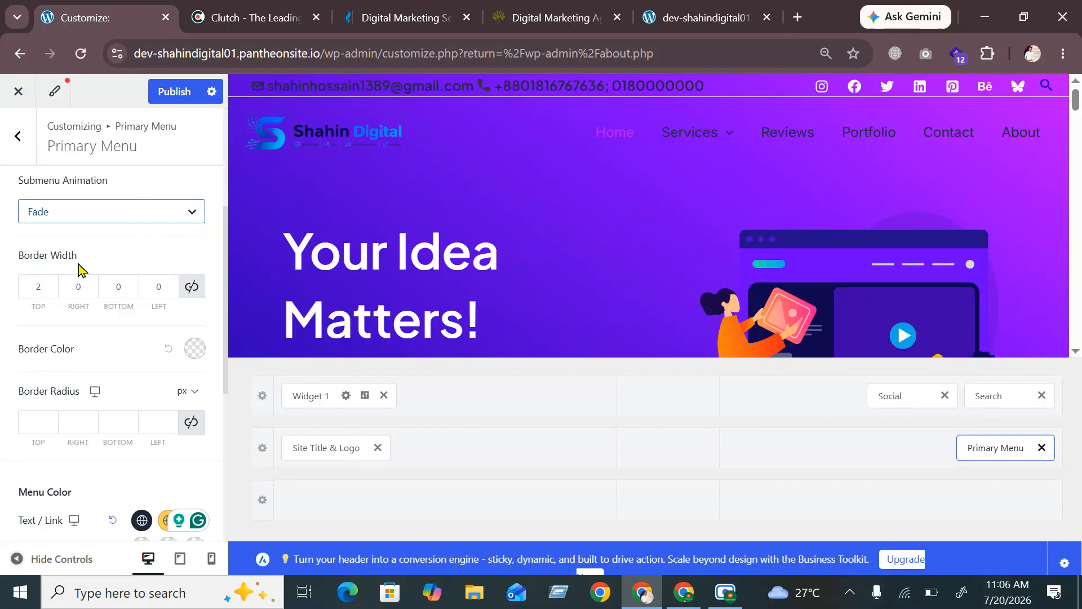
Change the submenu's top border width from 2 to 1
click(44, 291)
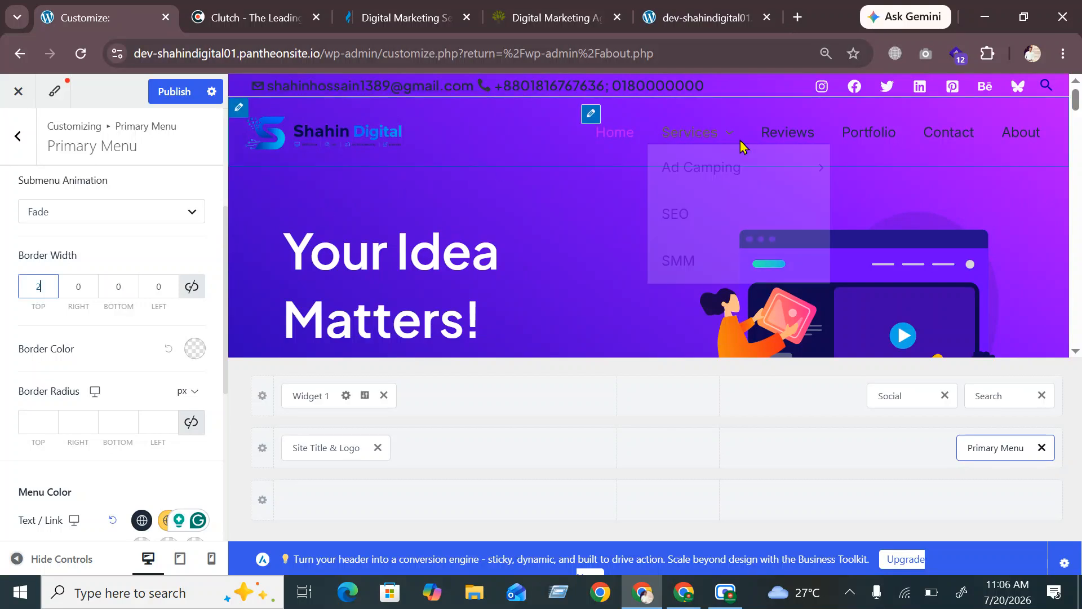
mouse_move(711, 155)
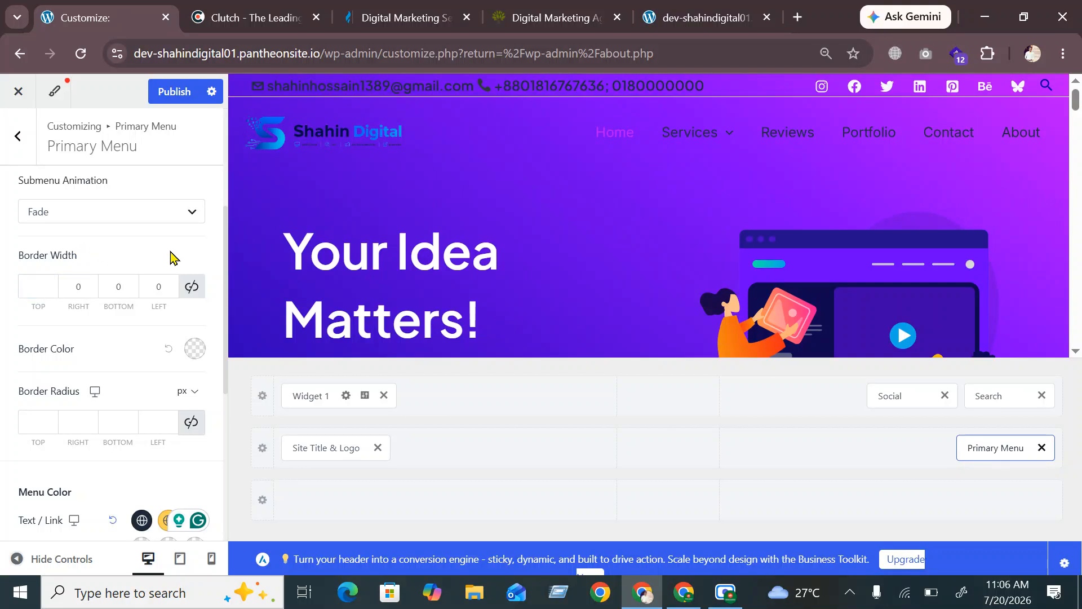
click(44, 282)
mouse_move(687, 141)
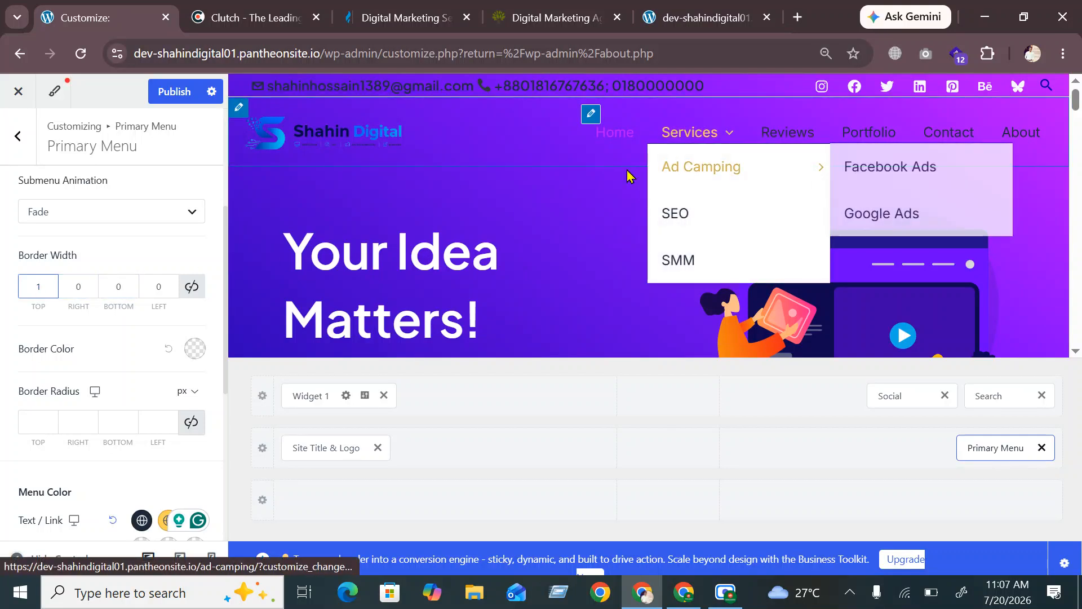
Commit the top border width of 1 and make the submenu border the yellow Subtle Background colour
click(118, 243)
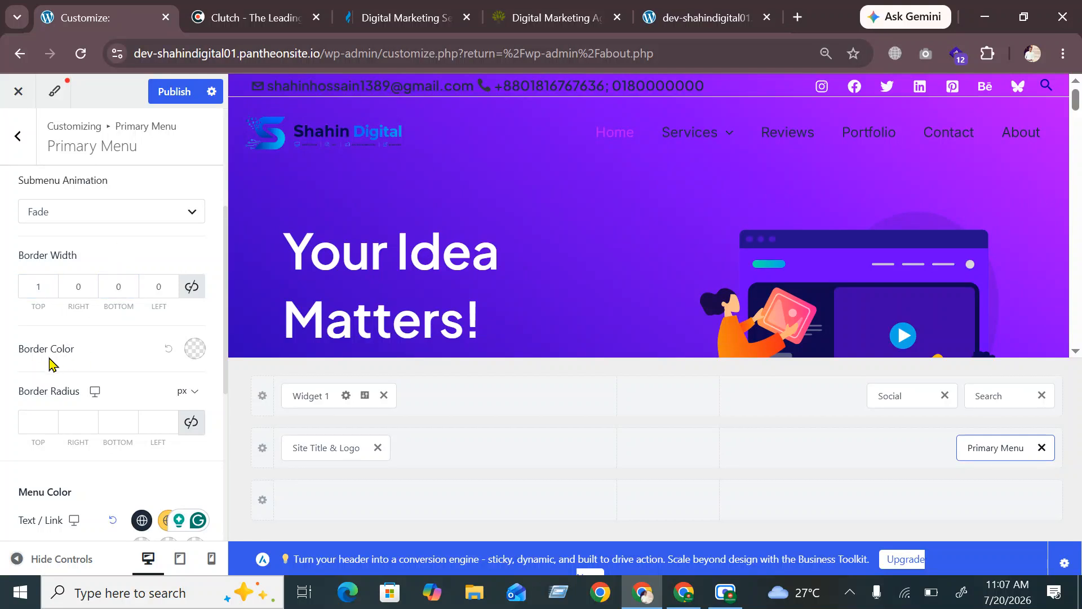
click(195, 349)
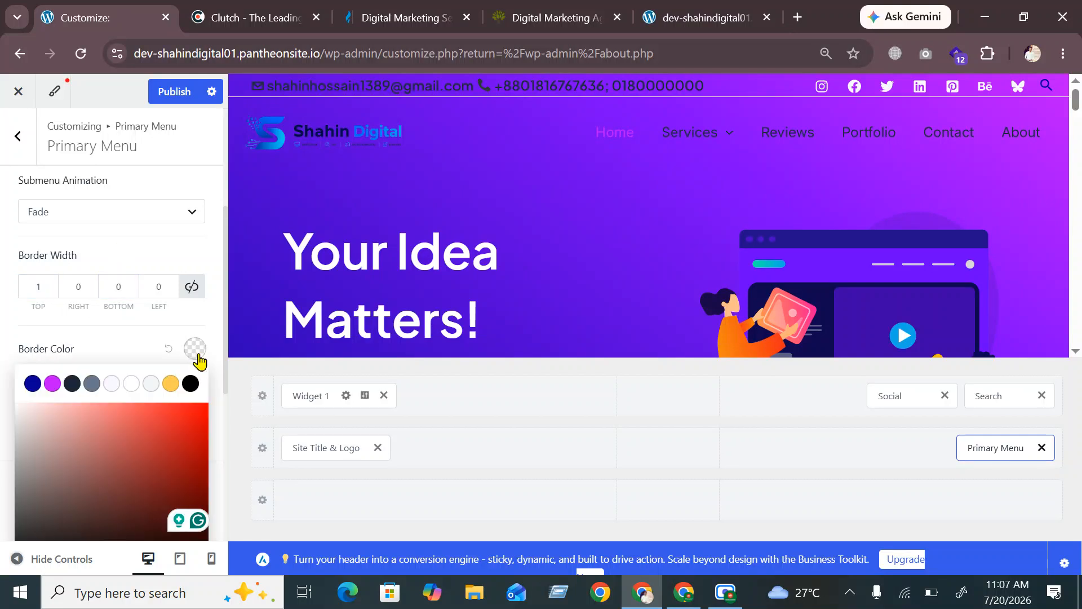
click(171, 384)
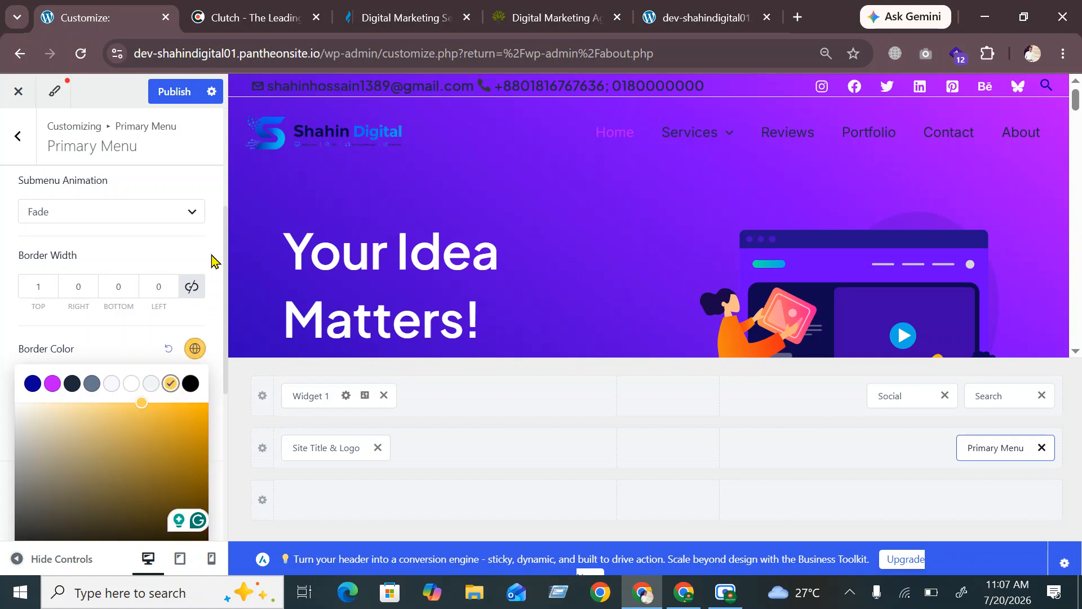
mouse_move(697, 133)
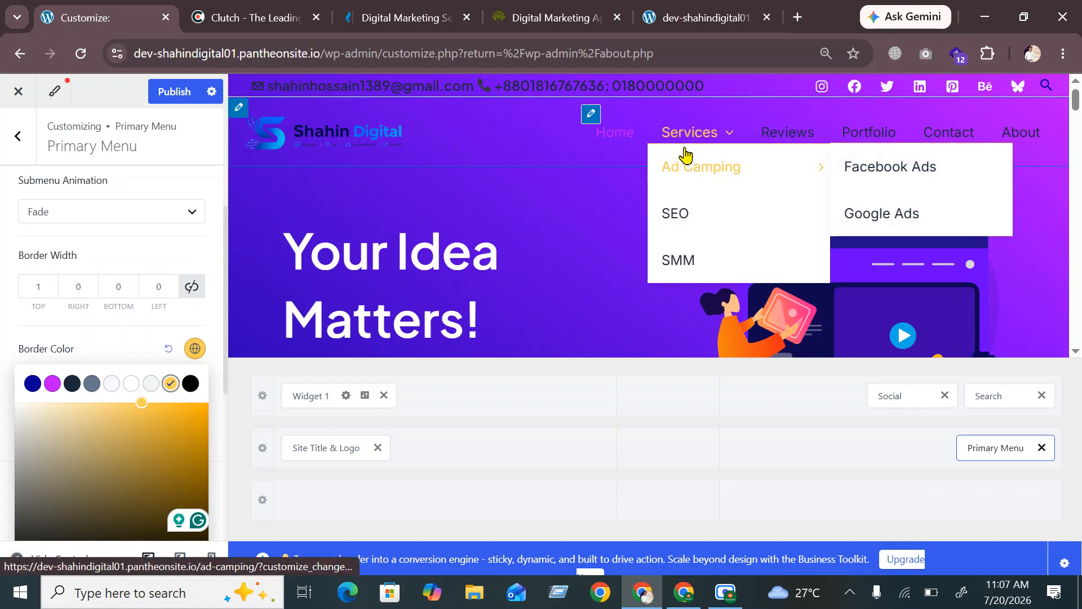
Set the submenu top border width to 3, after briefly previewing 5
click(54, 291)
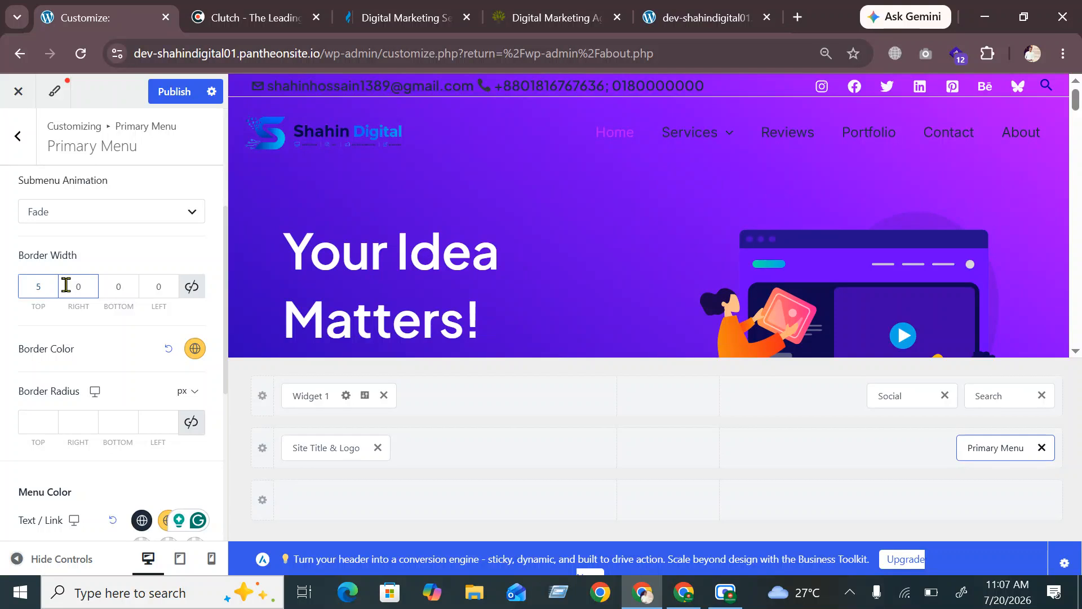
mouse_move(702, 134)
mouse_move(756, 159)
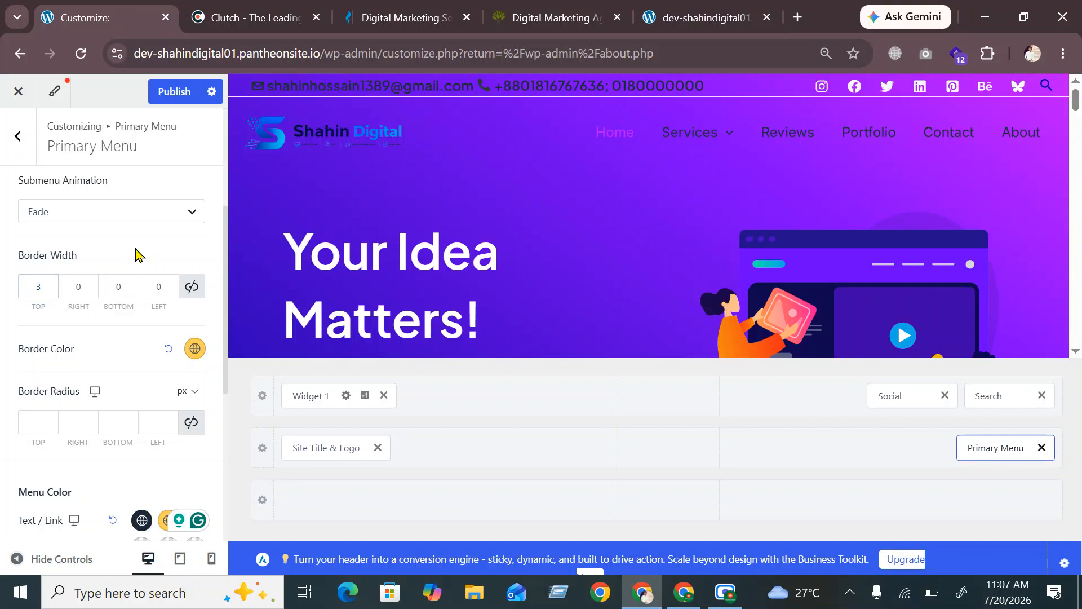
scroll(139, 390, down, 2)
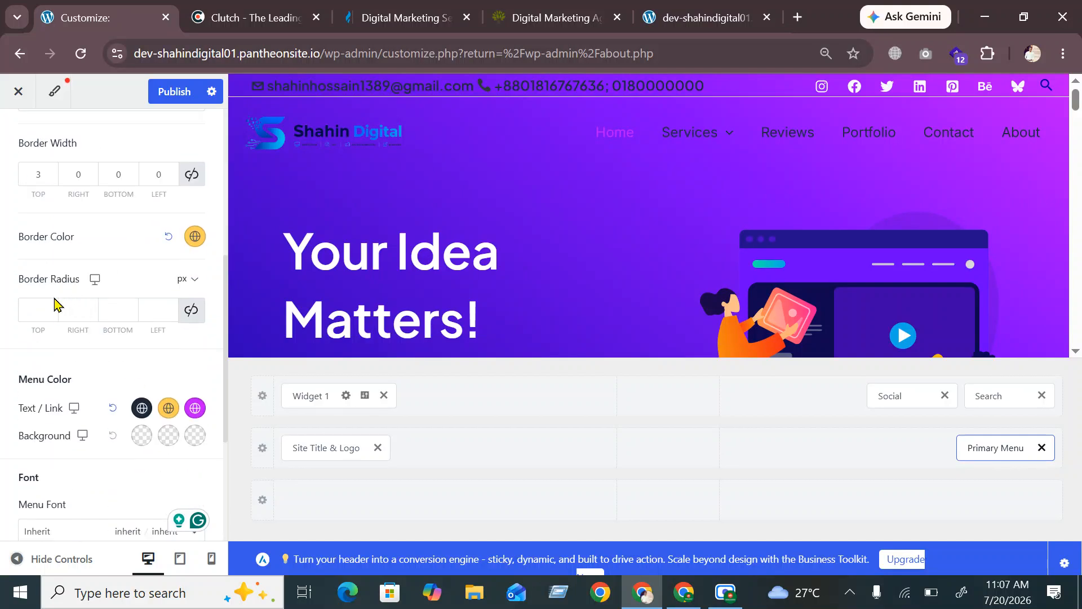
Publish the submenu border changes and reload the live site
scroll(125, 304, down, 2)
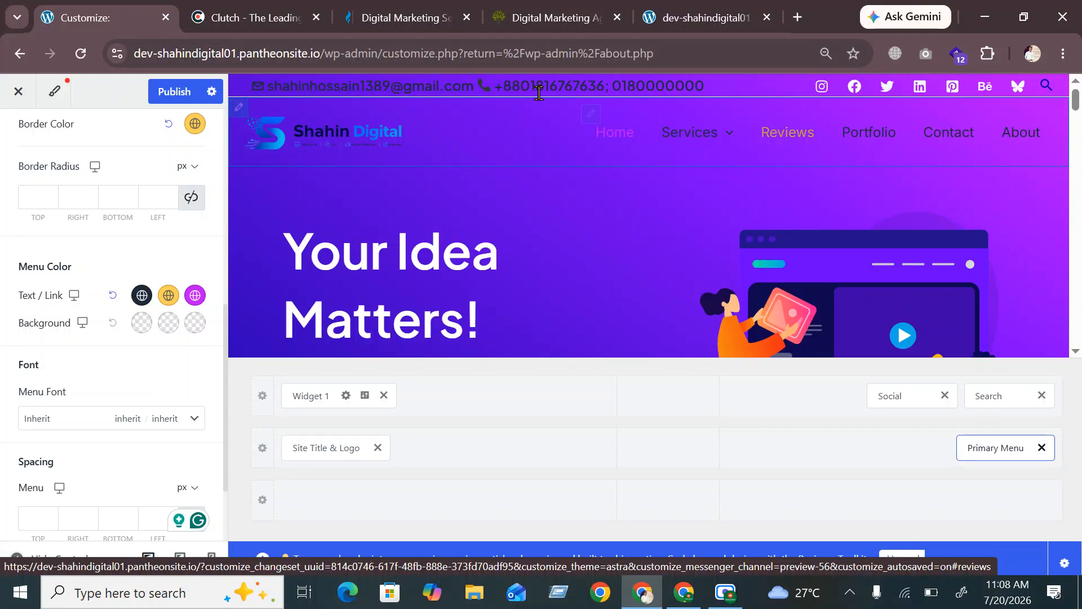
click(180, 92)
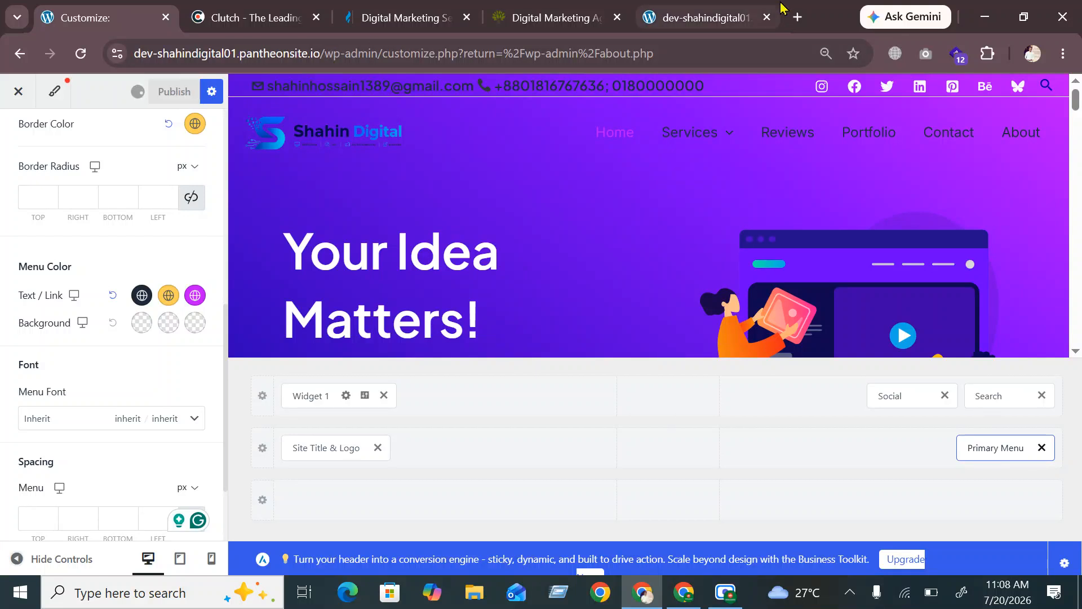
click(714, 20)
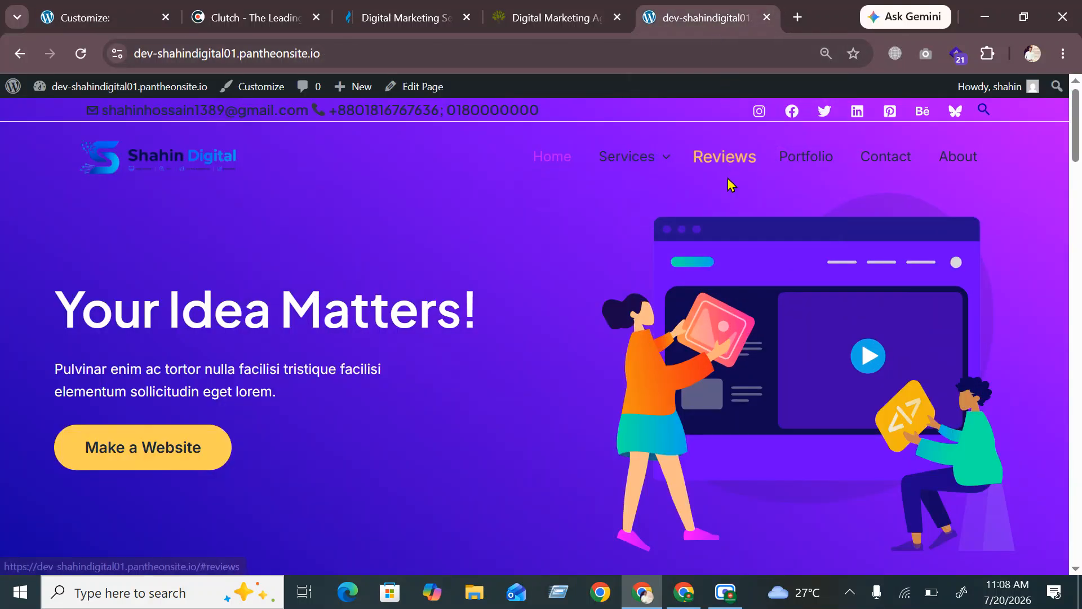
click(80, 54)
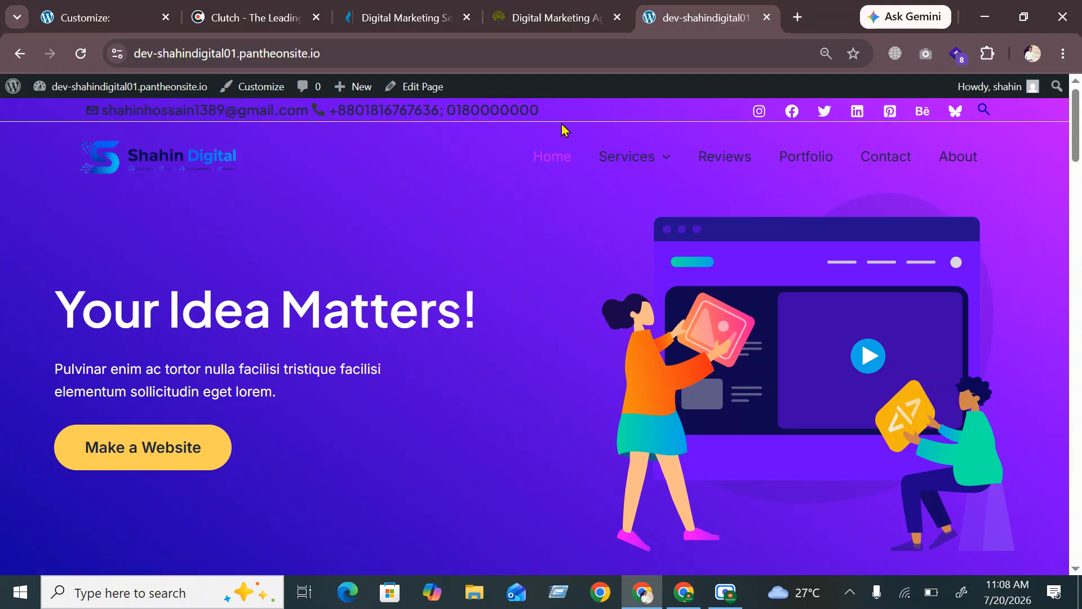
Visit Reviews, Portfolio, Services and Ad Camping through the live site's navigation menu
click(736, 170)
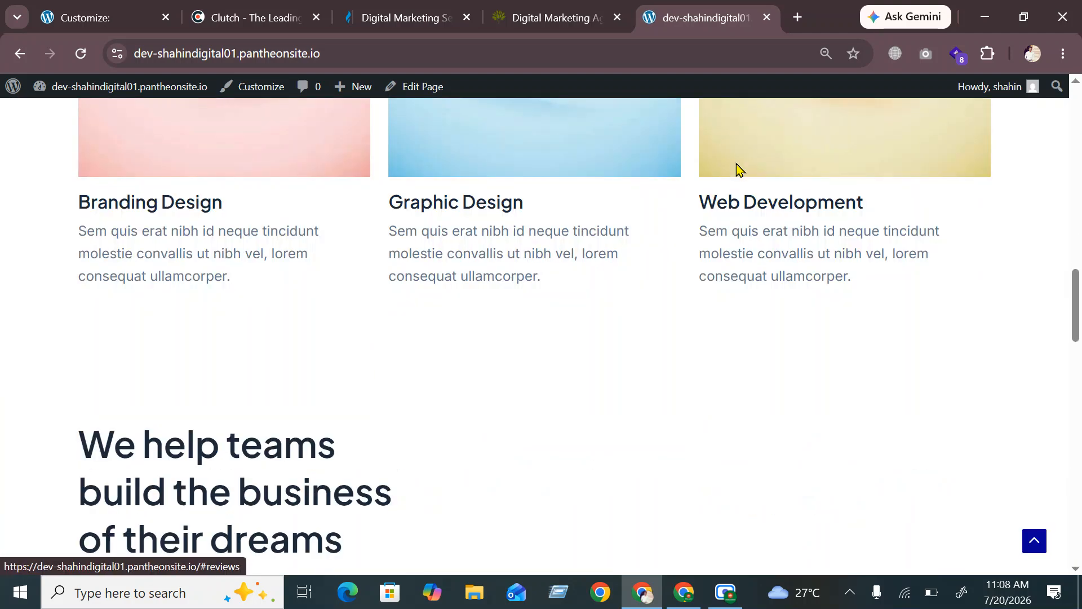
scroll(737, 225, up, 10)
scroll(755, 224, up, 12)
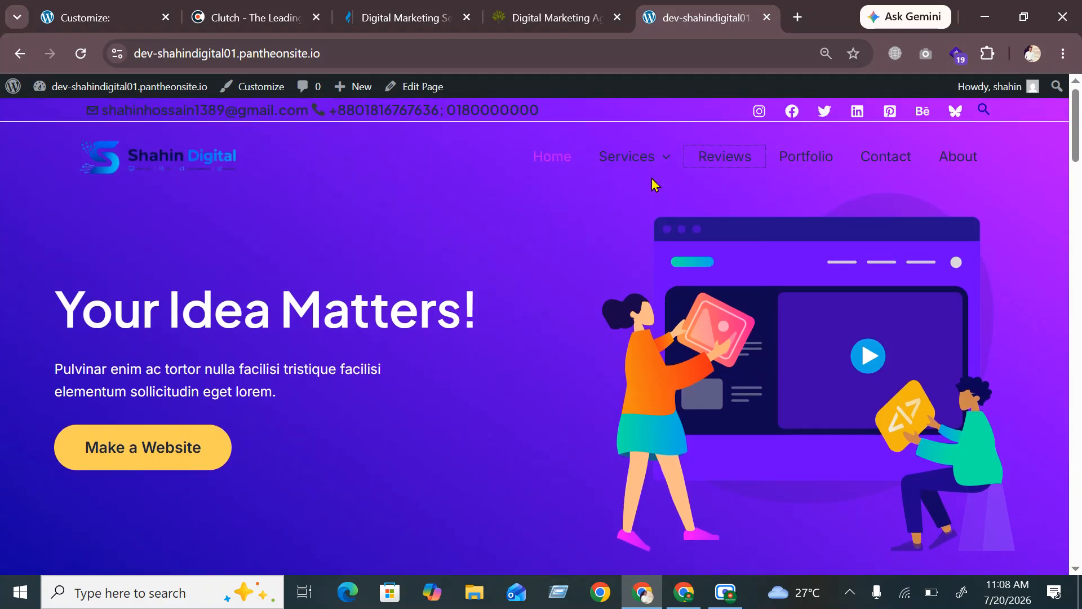
click(805, 157)
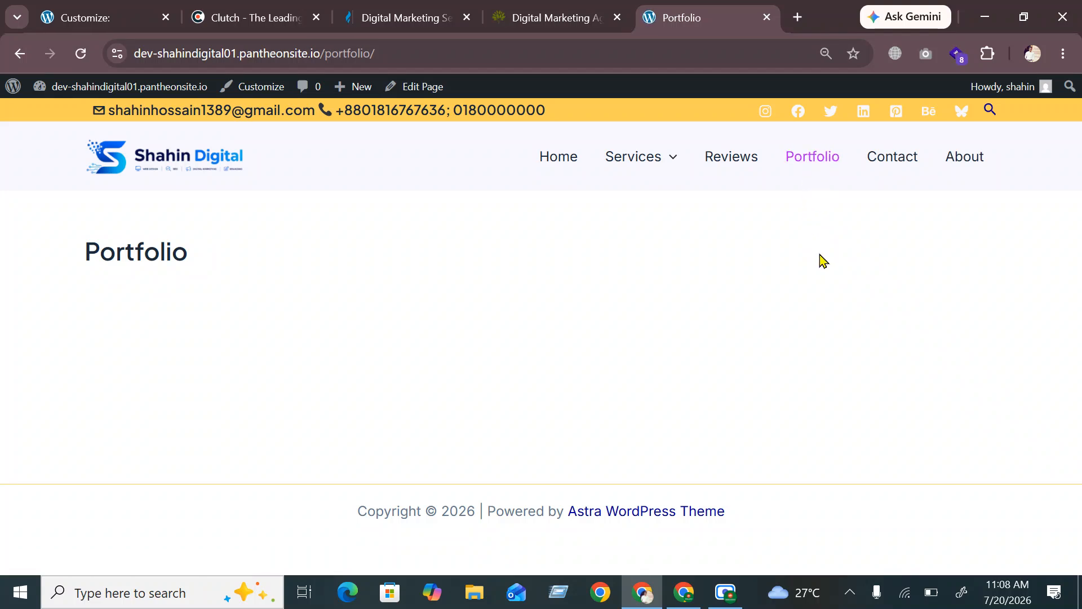
click(637, 161)
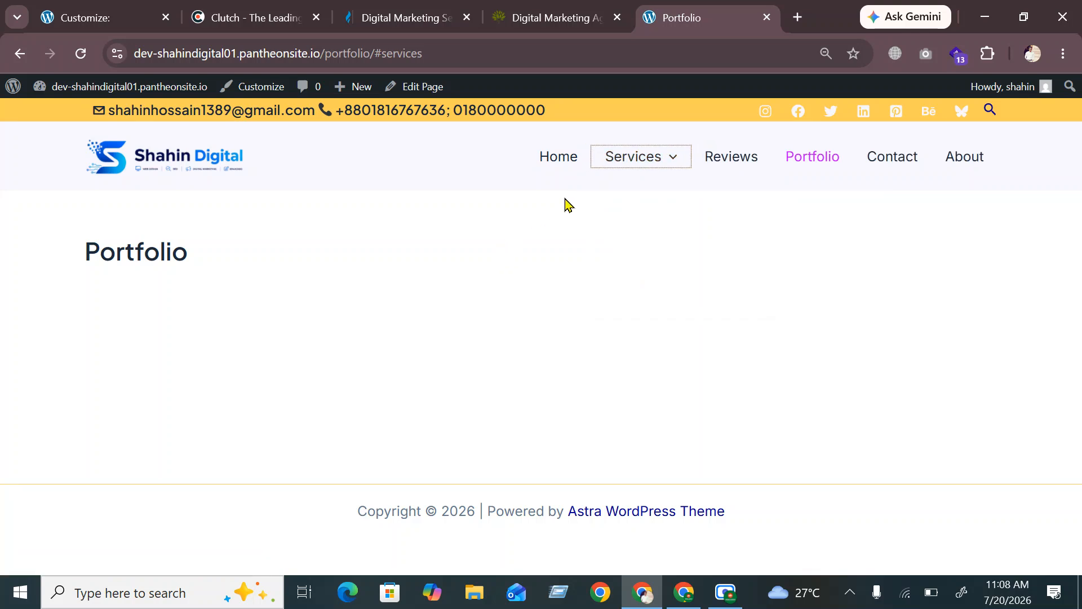
mouse_move(634, 159)
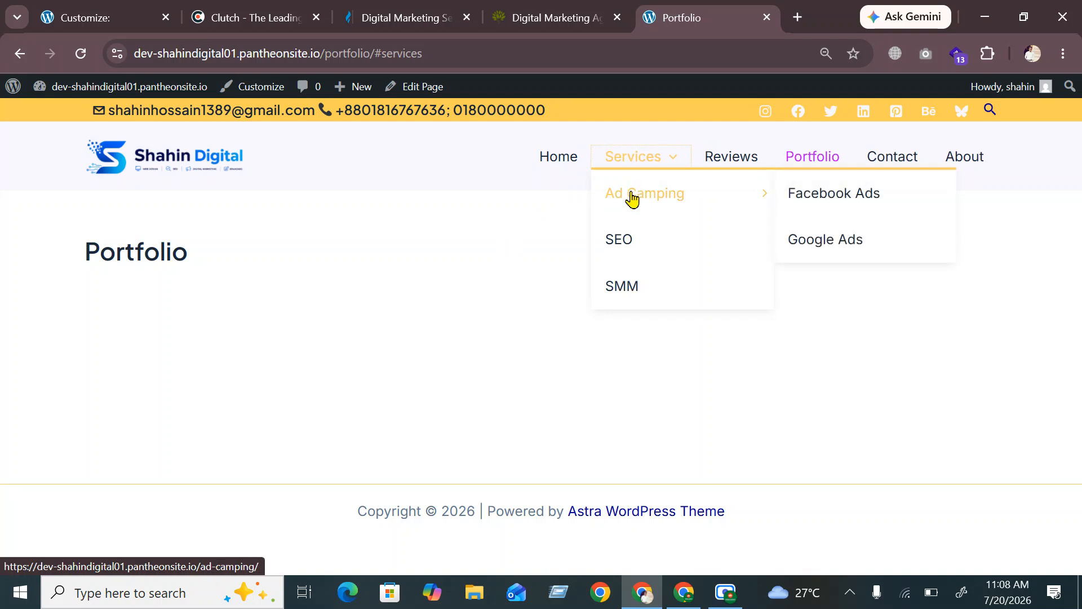
click(634, 192)
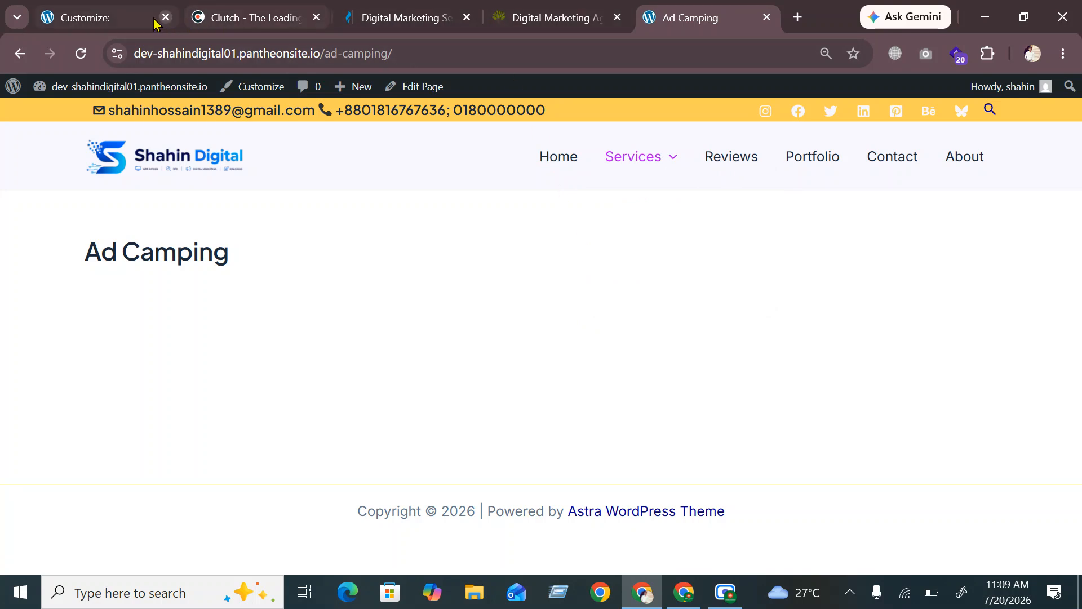
Return to the Customizer and review the Primary Menu design options: Zoom In, Fade, border width 3
click(107, 18)
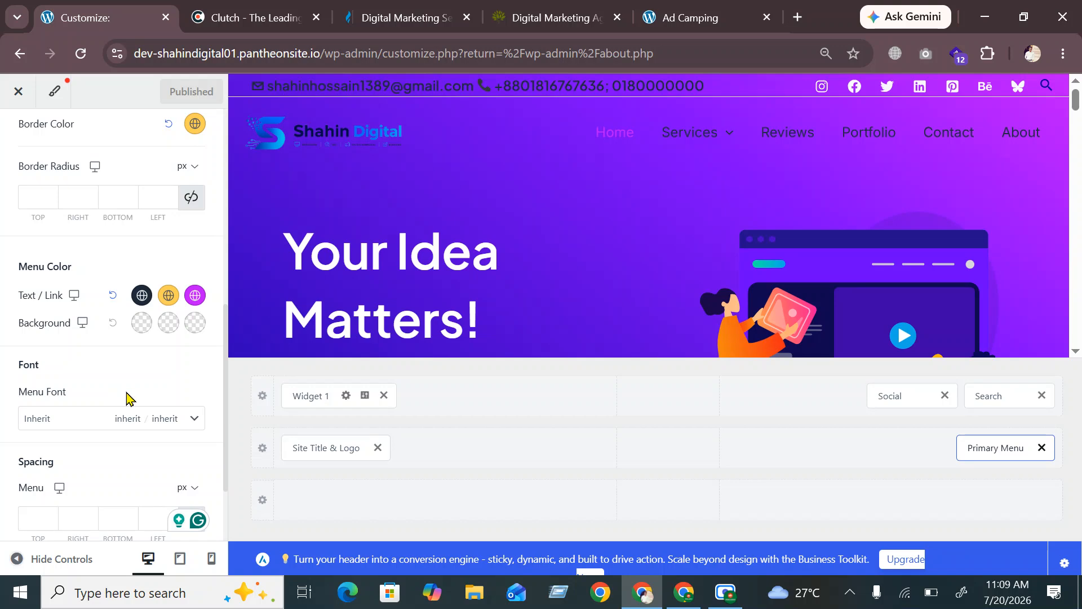
scroll(126, 396, down, 2)
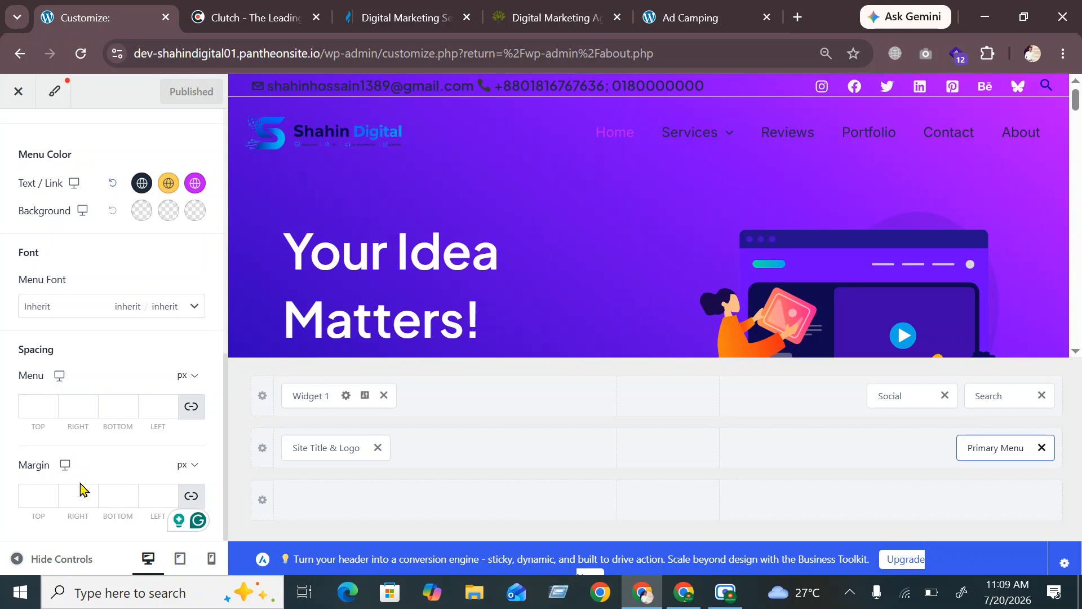
scroll(186, 406, up, 5)
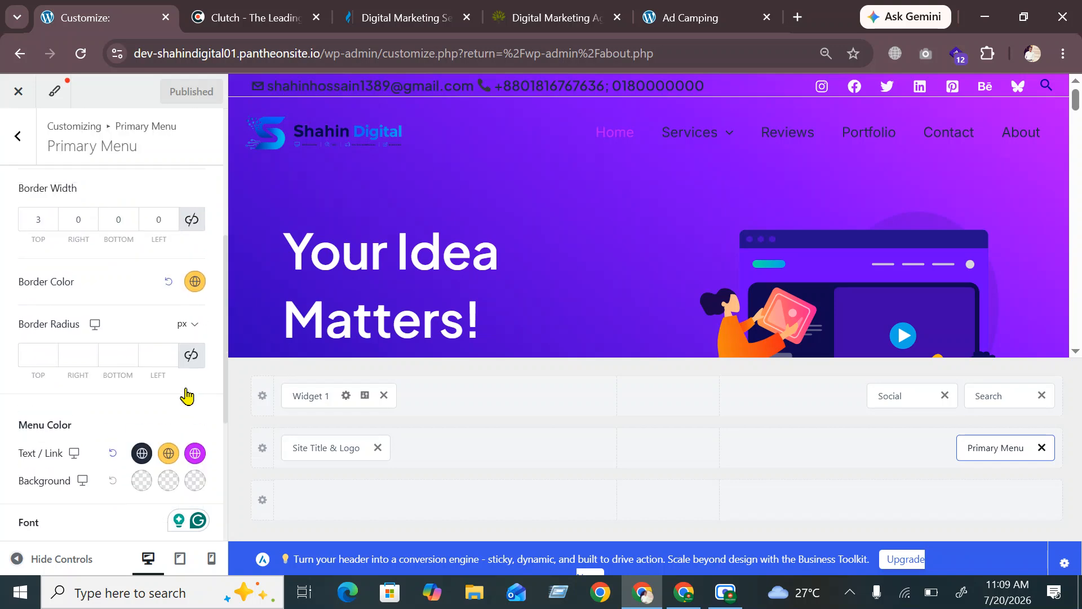
scroll(193, 398, down, 5)
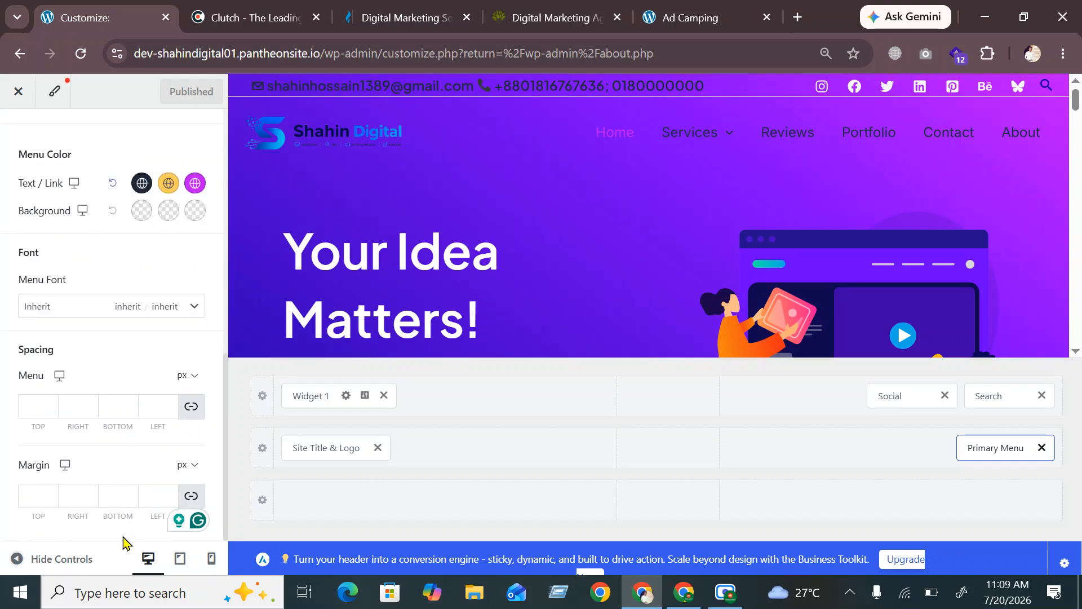
scroll(138, 428, up, 10)
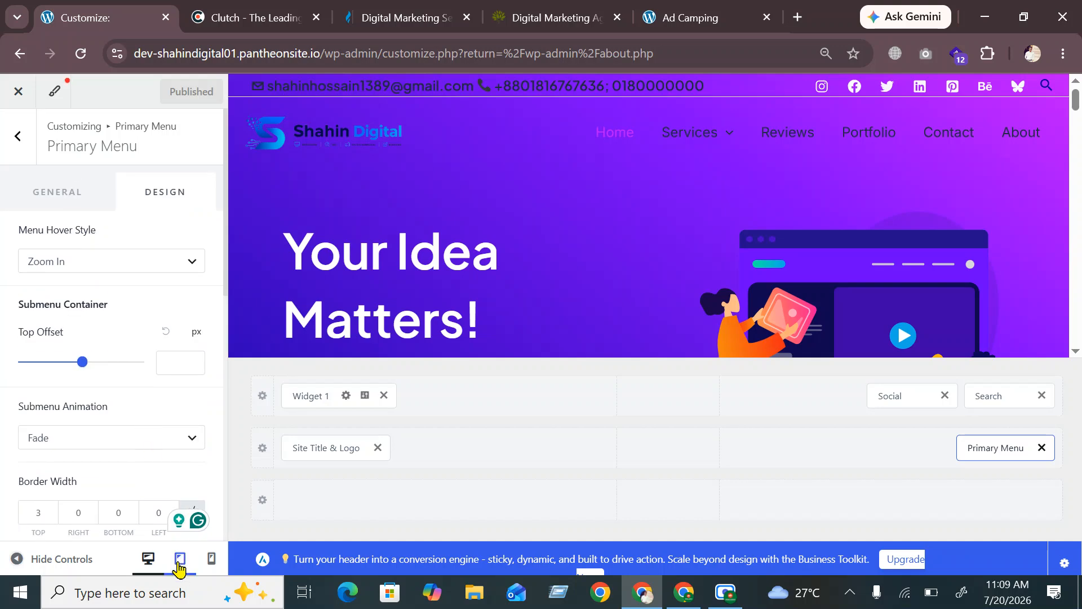
Preview the site at tablet width and try the off-canvas menu's Services link
click(179, 558)
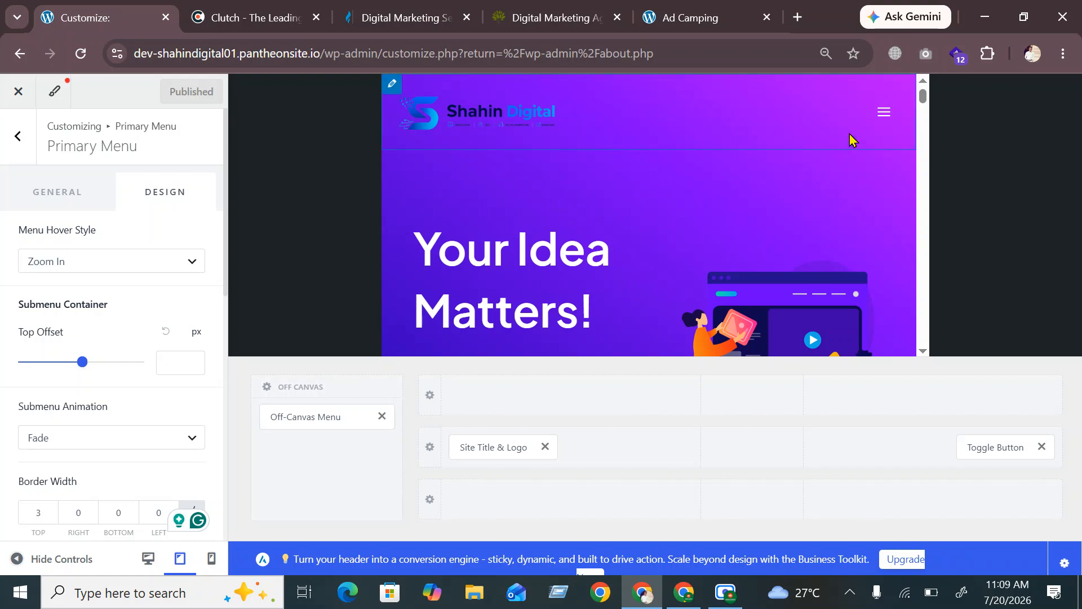
click(885, 116)
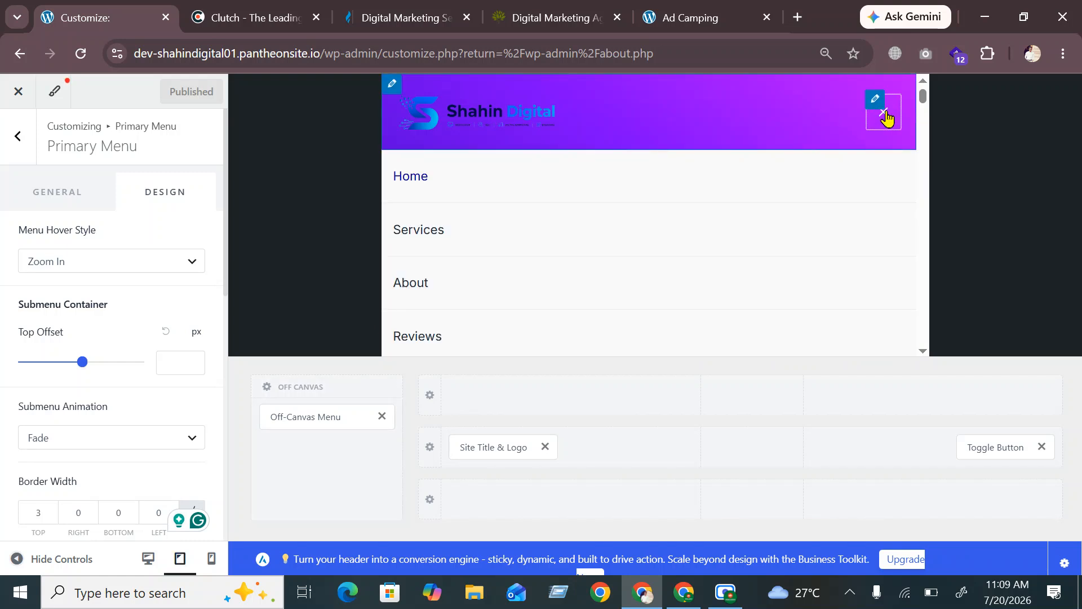
scroll(470, 199, down, 1)
scroll(470, 199, down, 2)
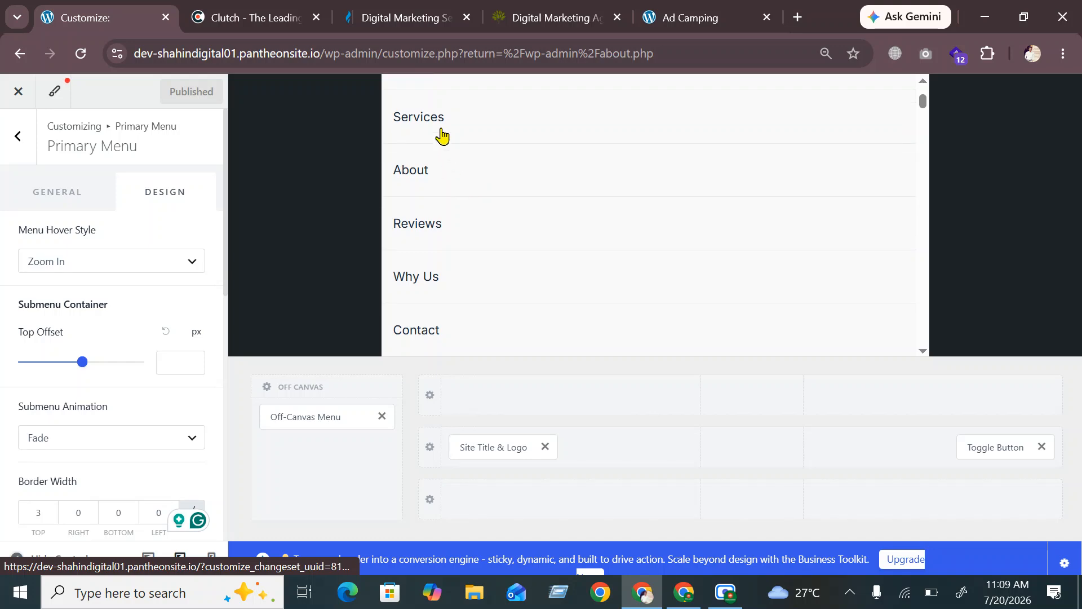
click(442, 135)
scroll(498, 213, up, 5)
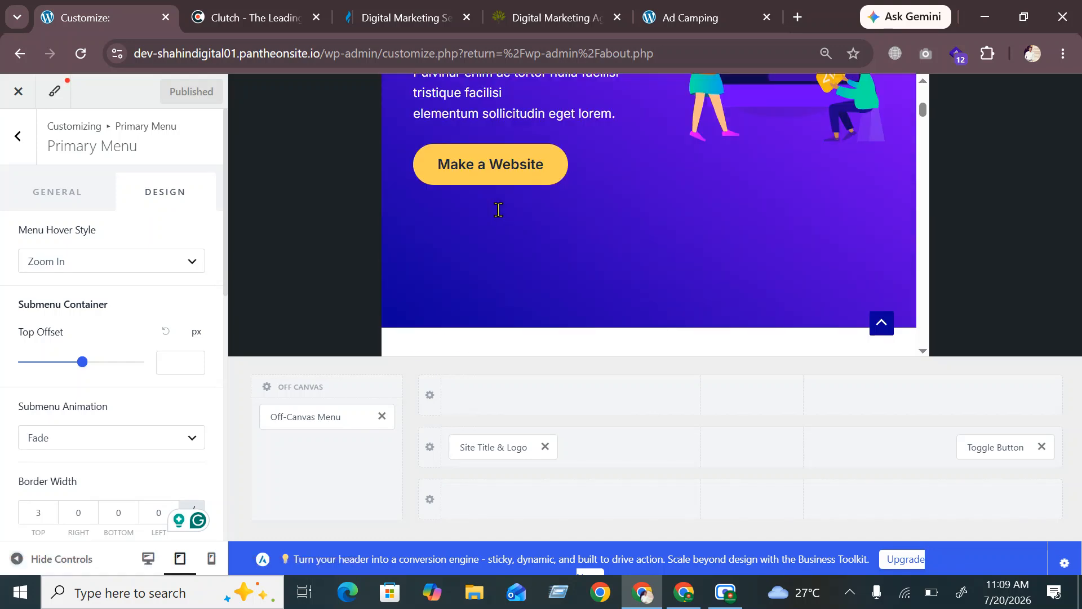
scroll(499, 210, up, 5)
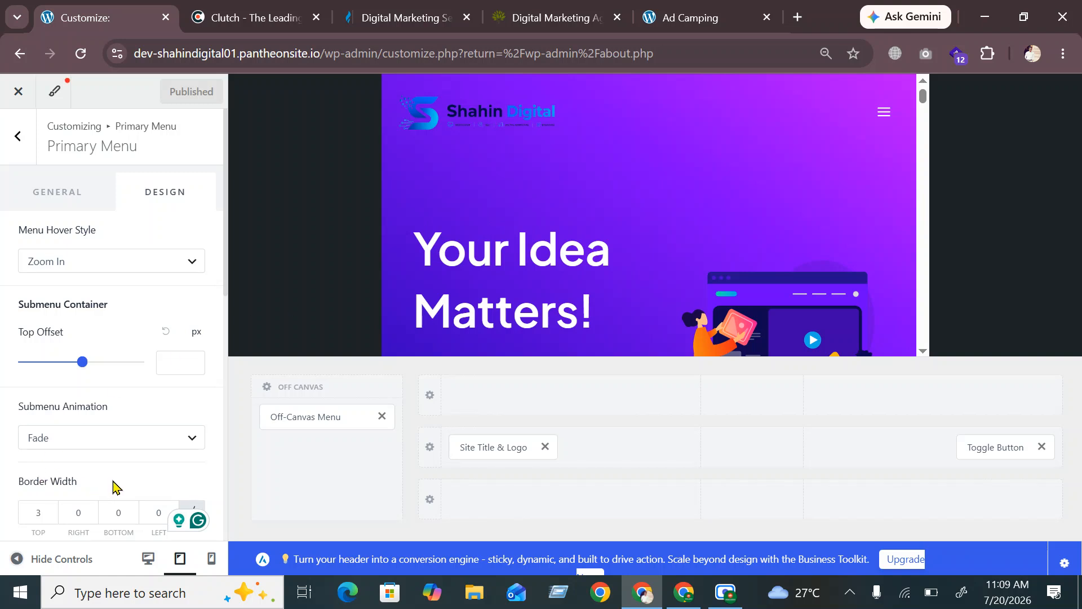
Review the site at phone size, then return the preview to desktop size
click(212, 558)
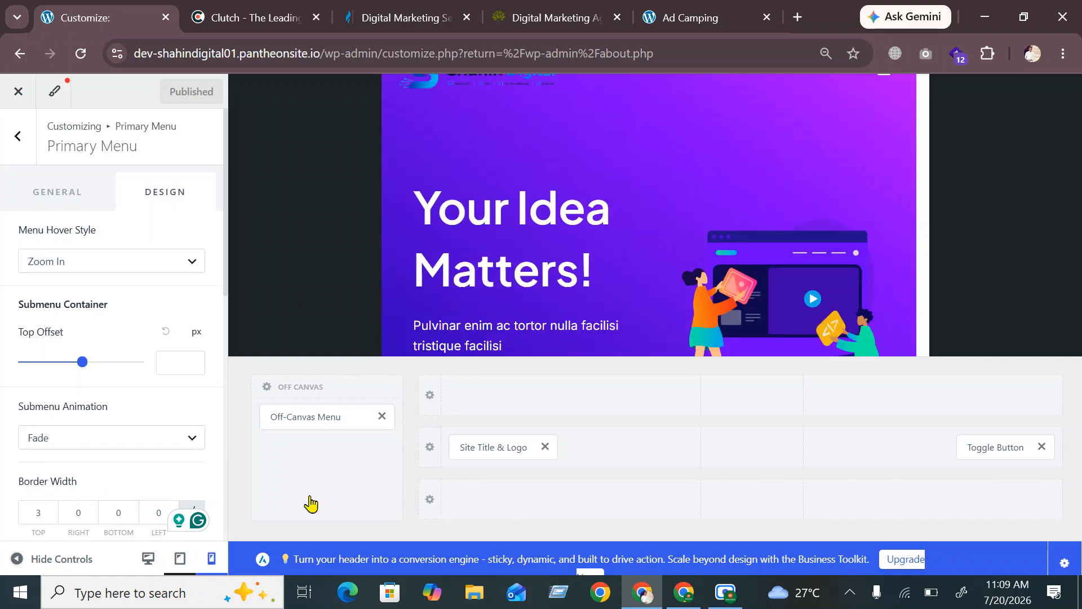
scroll(705, 179, down, 3)
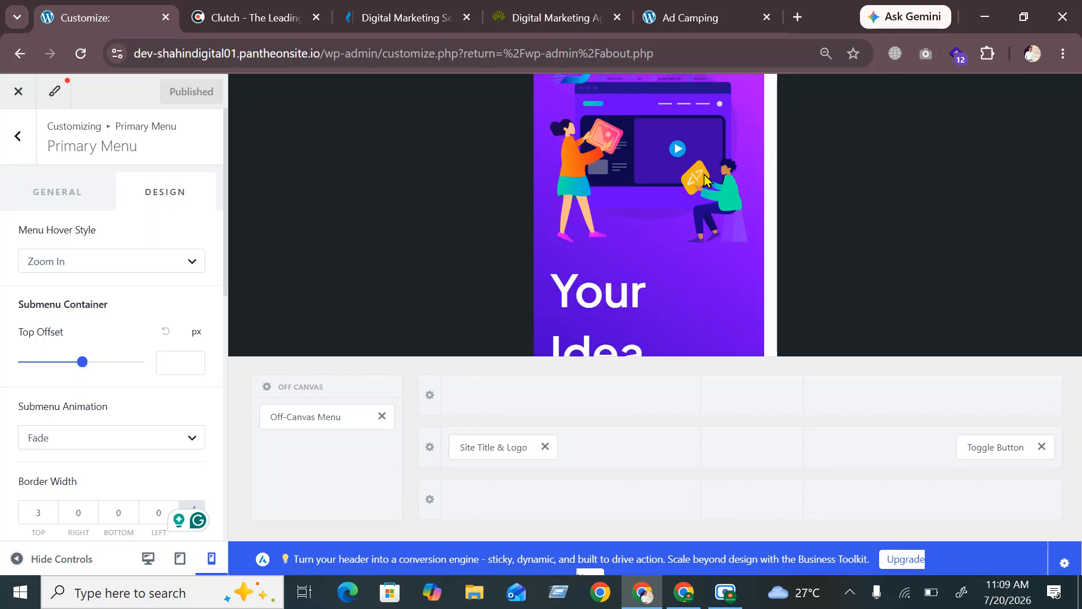
scroll(704, 179, down, 8)
scroll(705, 179, down, 10)
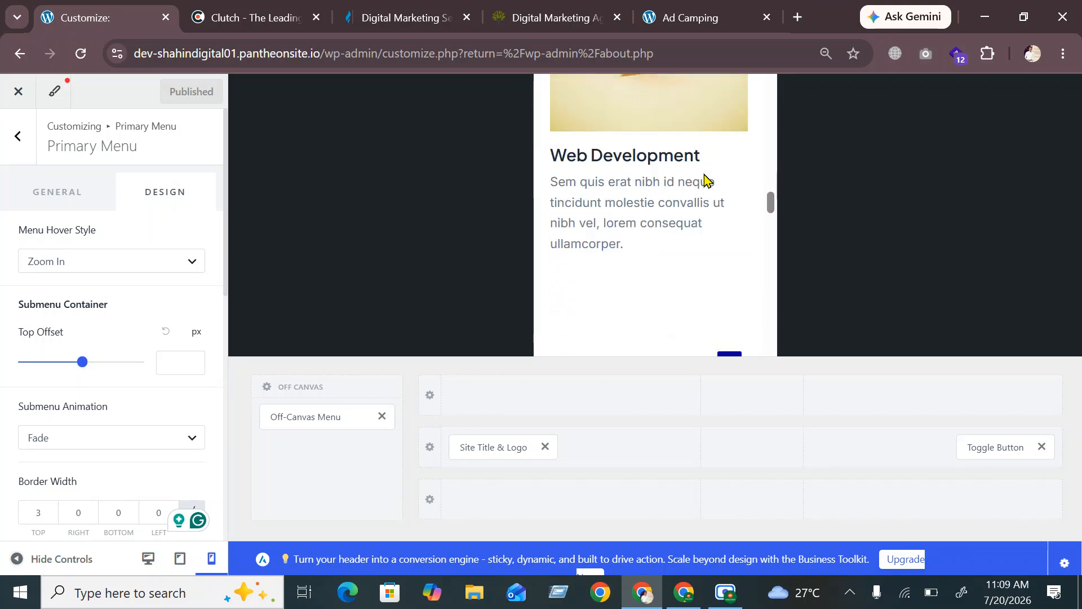
scroll(661, 185, up, 10)
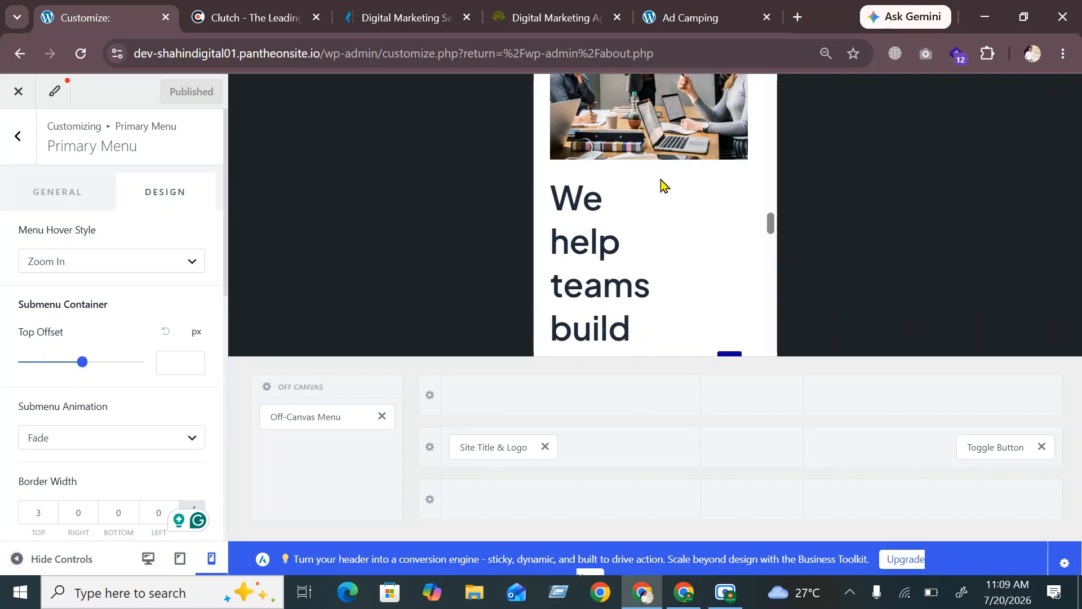
click(148, 558)
scroll(387, 276, up, 5)
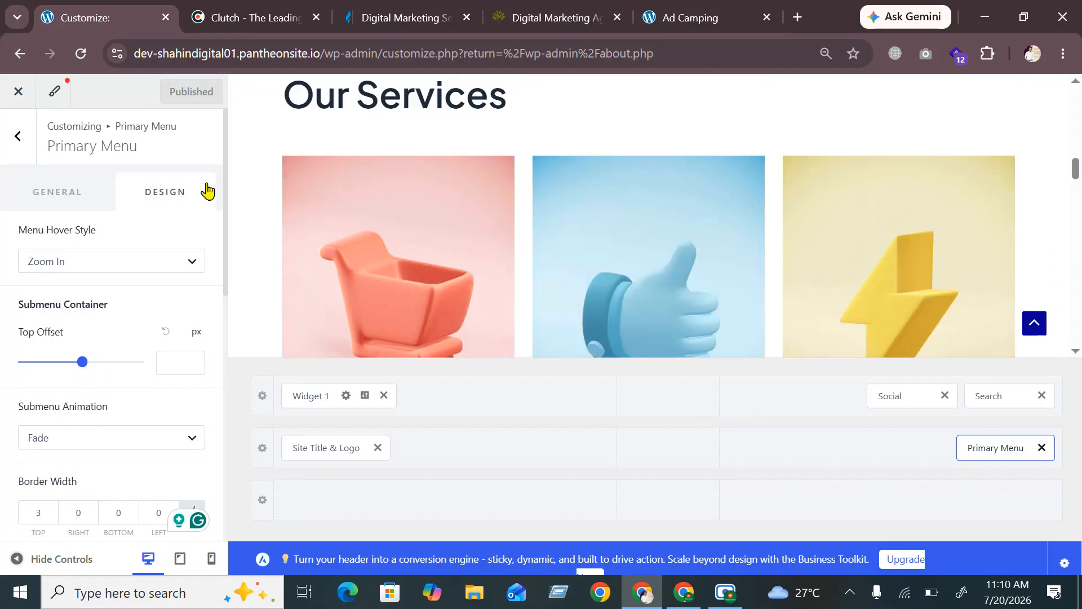
Back out of the menu settings to the Customizer root and open the Footer builder with its Copyright element
click(13, 137)
click(17, 137)
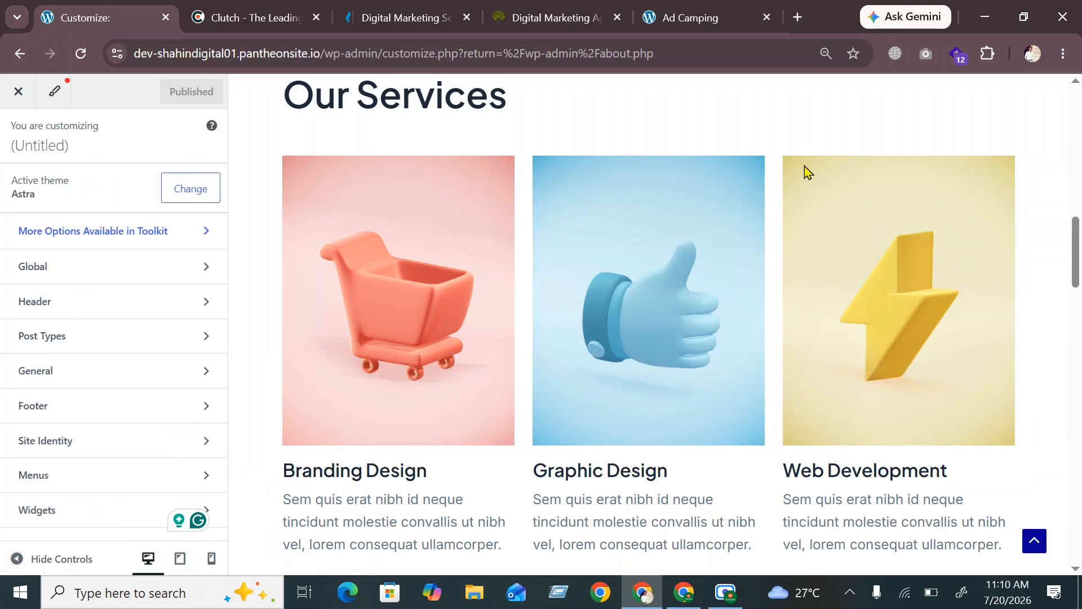
scroll(471, 191, up, 10)
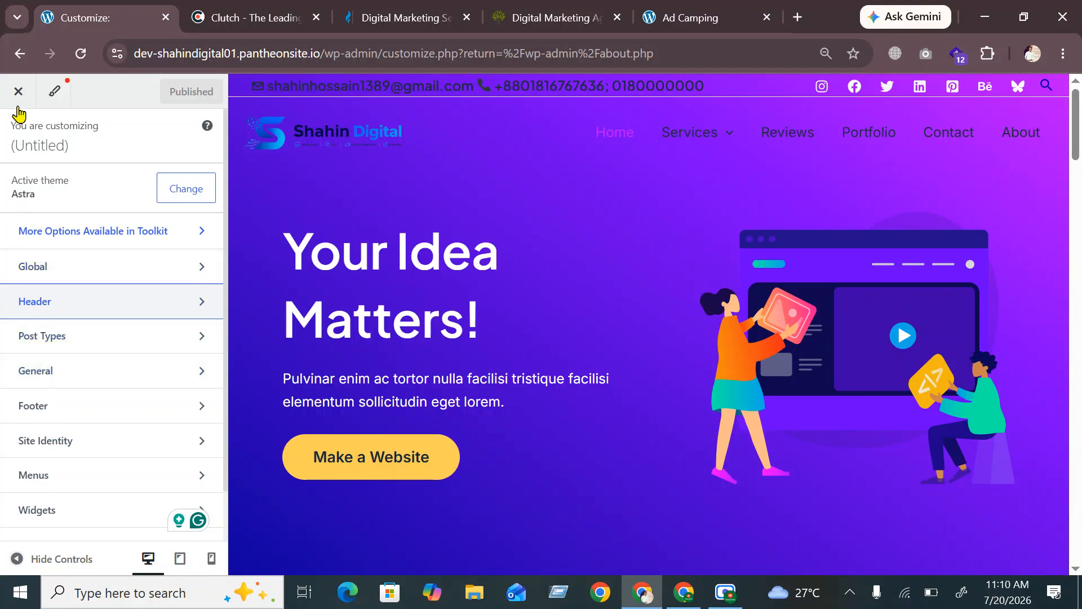
scroll(104, 327, down, 1)
scroll(102, 335, up, 1)
scroll(602, 288, down, 2)
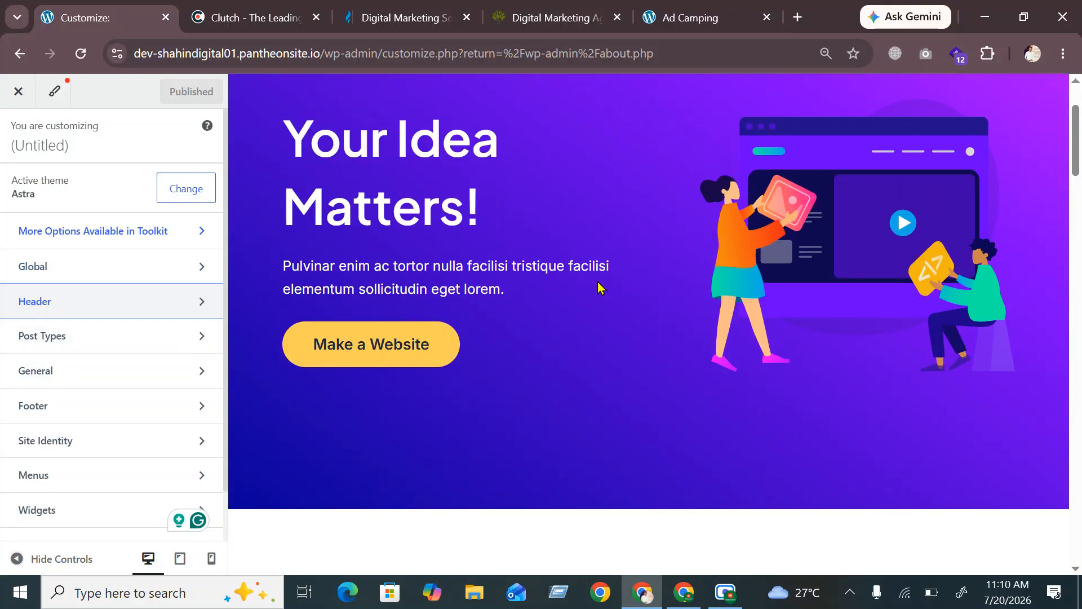
scroll(601, 288, down, 20)
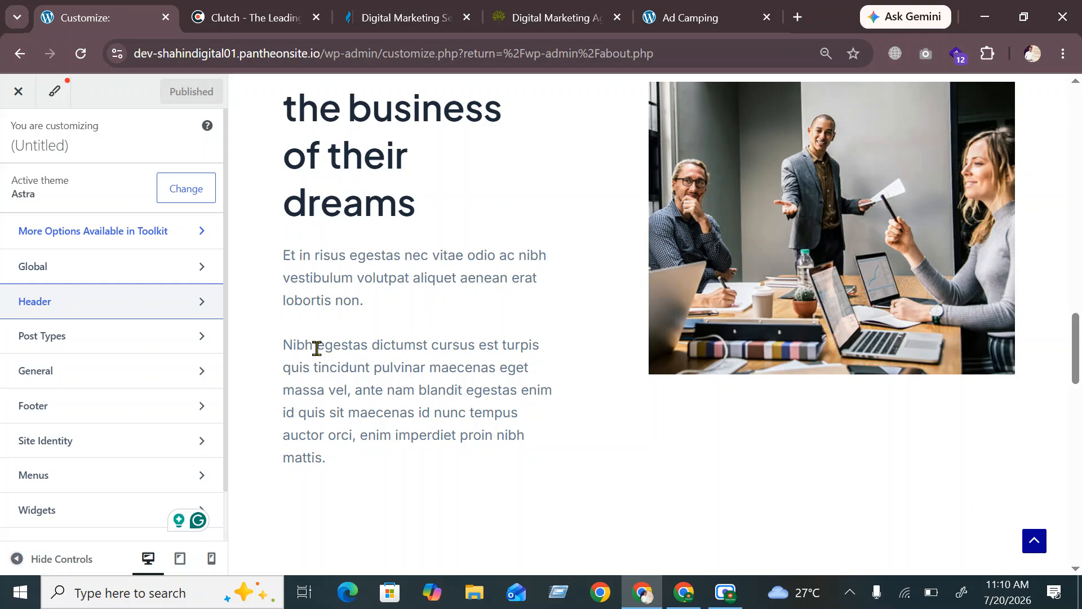
scroll(317, 348, down, 4)
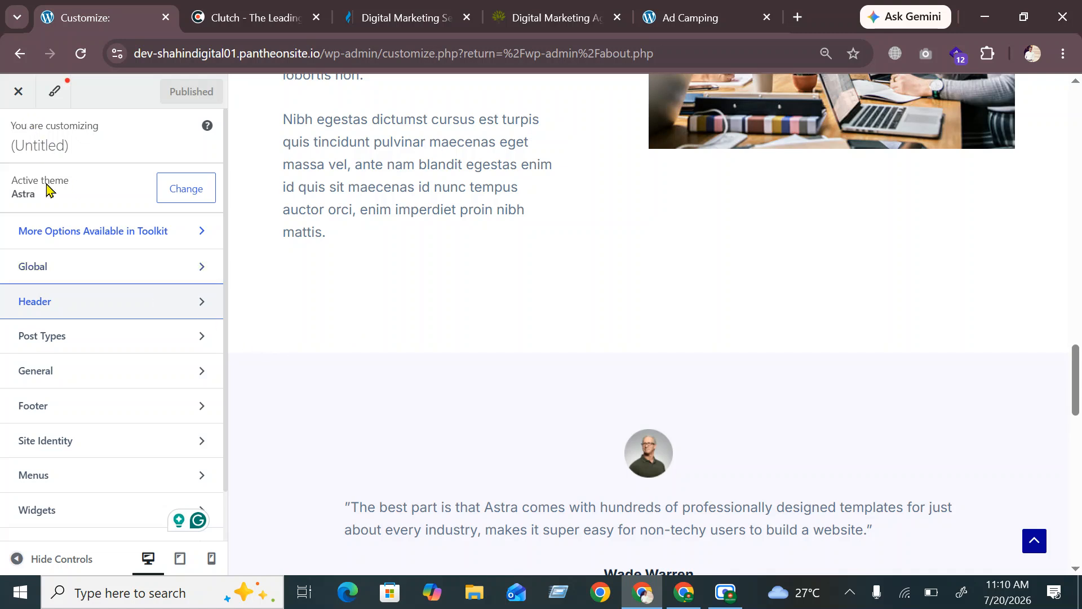
scroll(52, 200, down, 1)
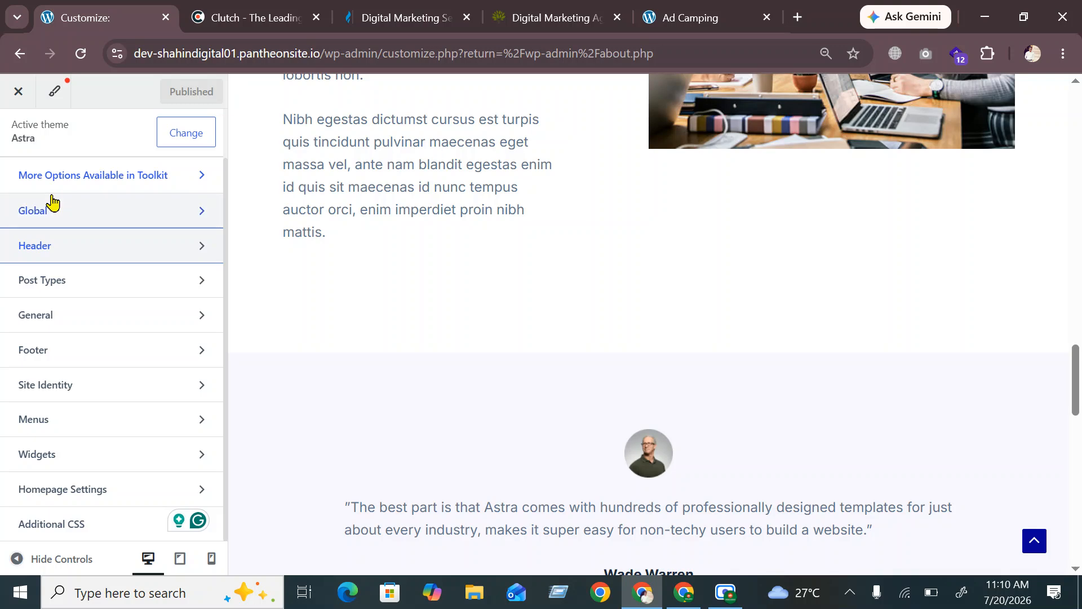
click(77, 353)
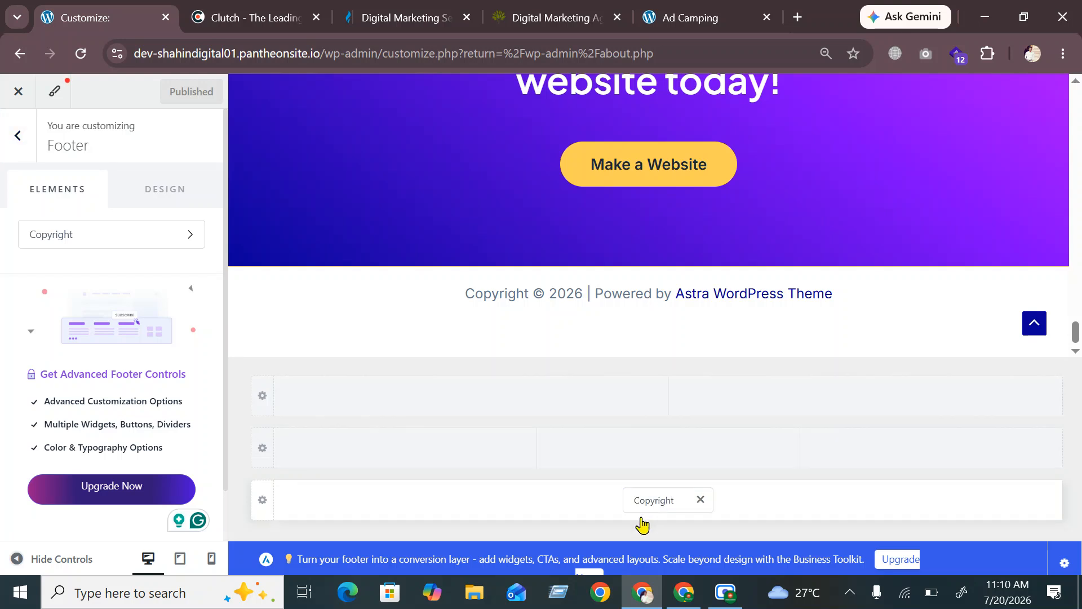
Inspect the Copyright element and the live Ad Camping footer, then back out to the Customizer root
click(652, 505)
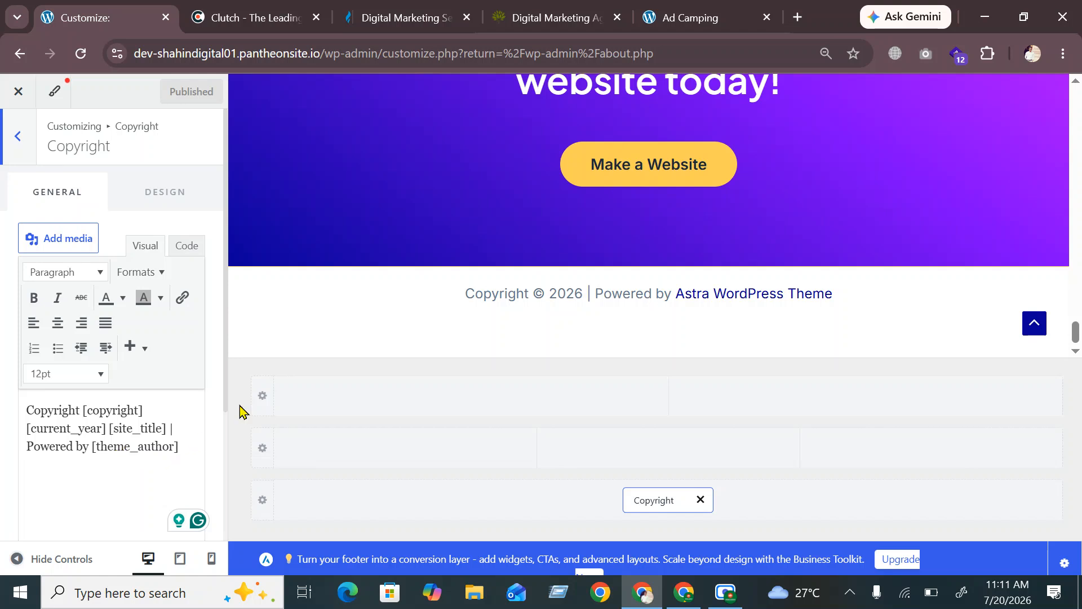
click(694, 18)
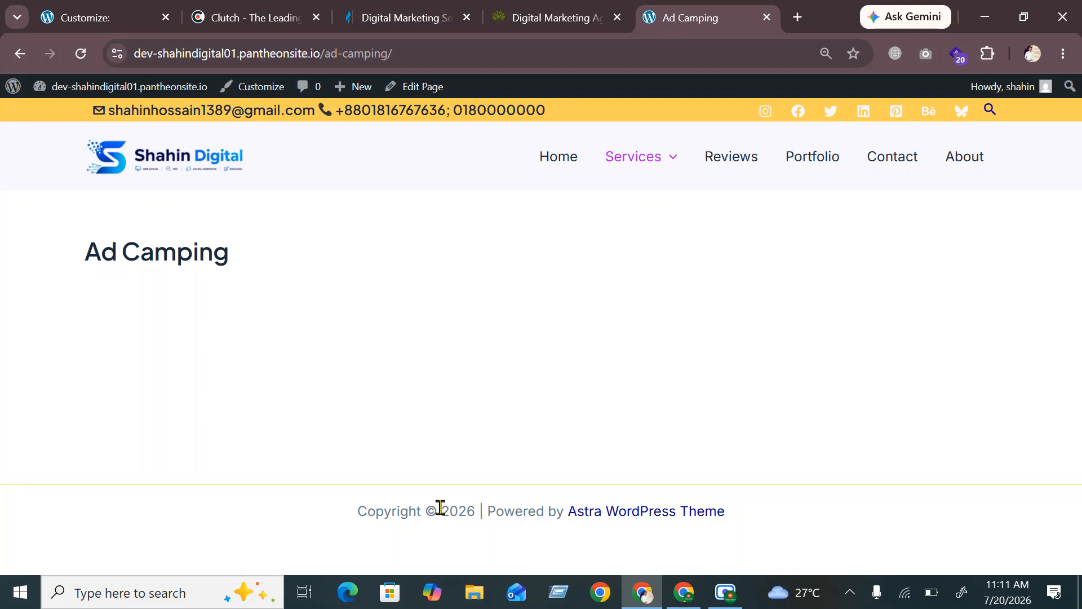
click(98, 11)
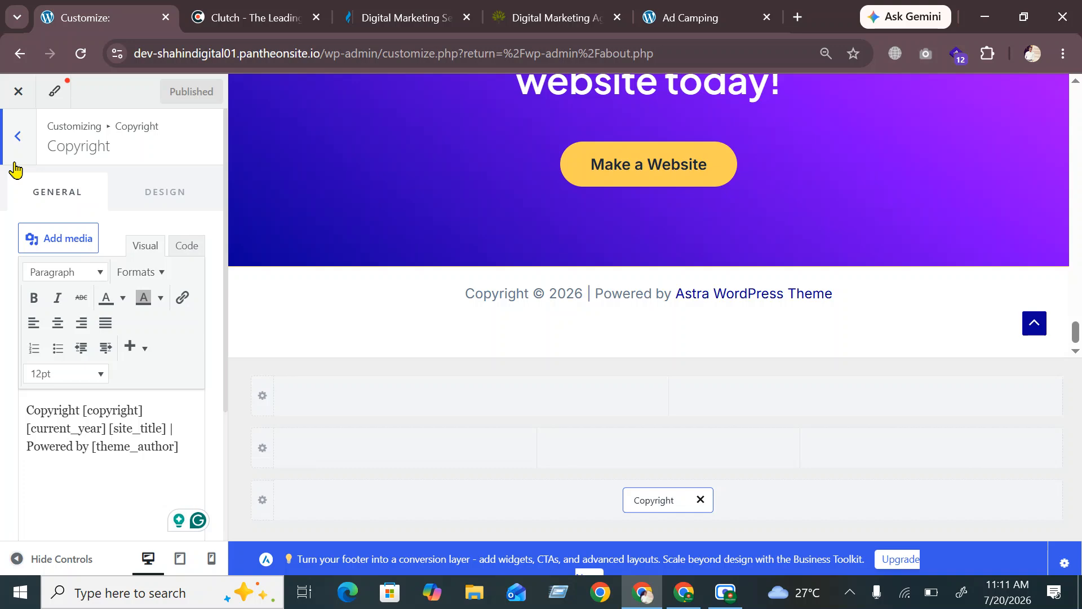
click(11, 143)
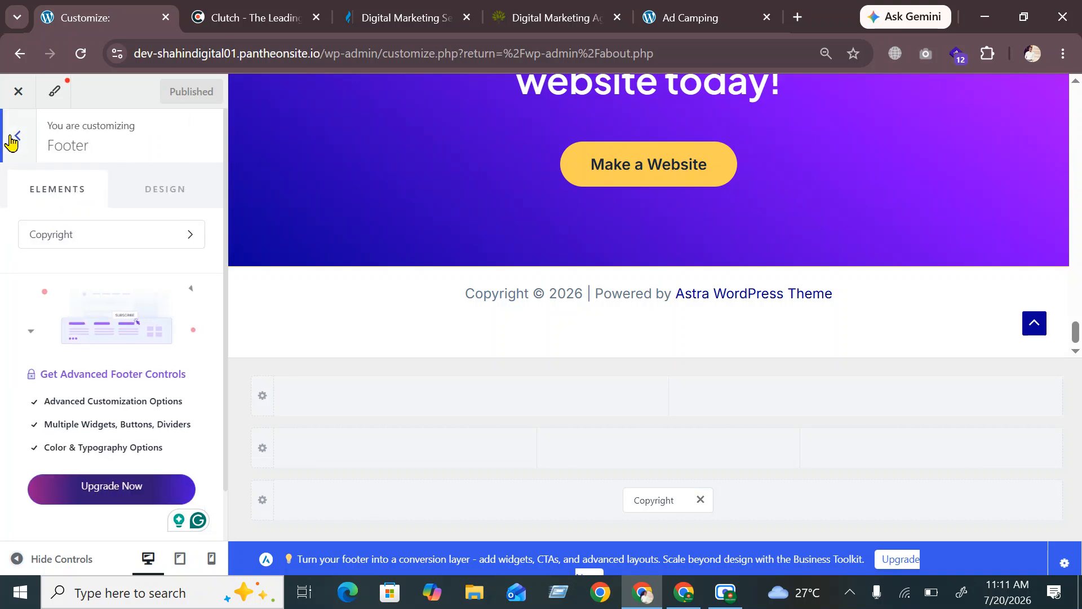
click(12, 141)
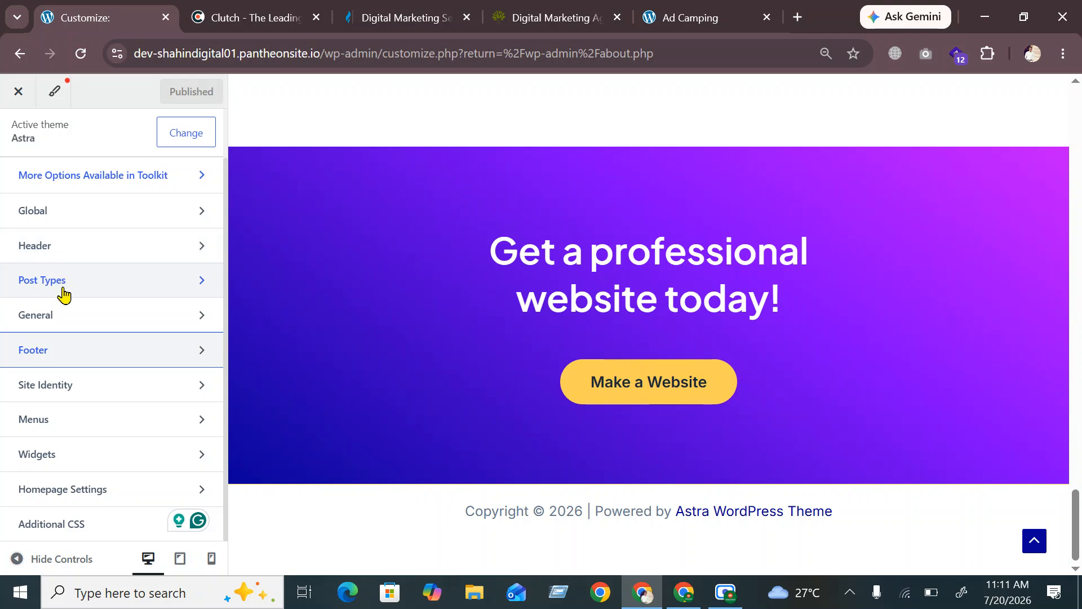
Go to Site Identity's Site Title & Logo settings, where the logo shows at 211 px width
click(107, 212)
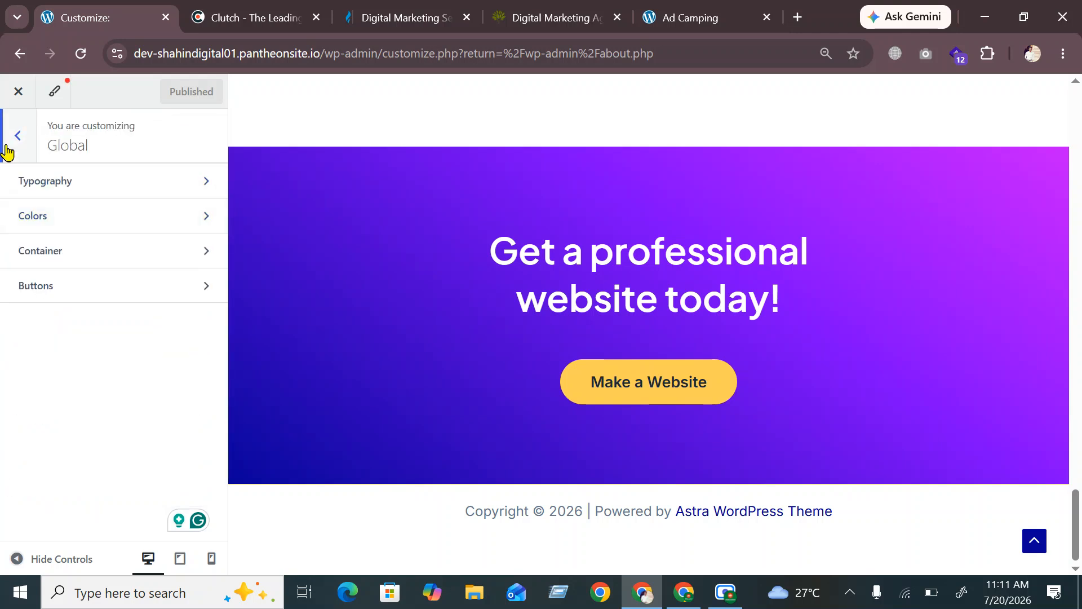
click(18, 141)
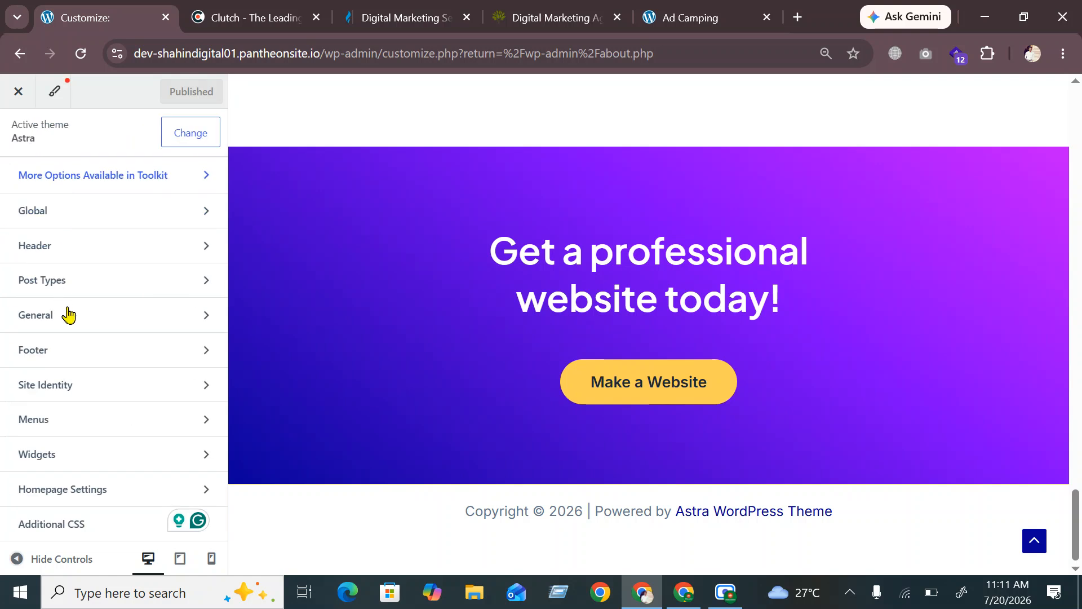
click(86, 392)
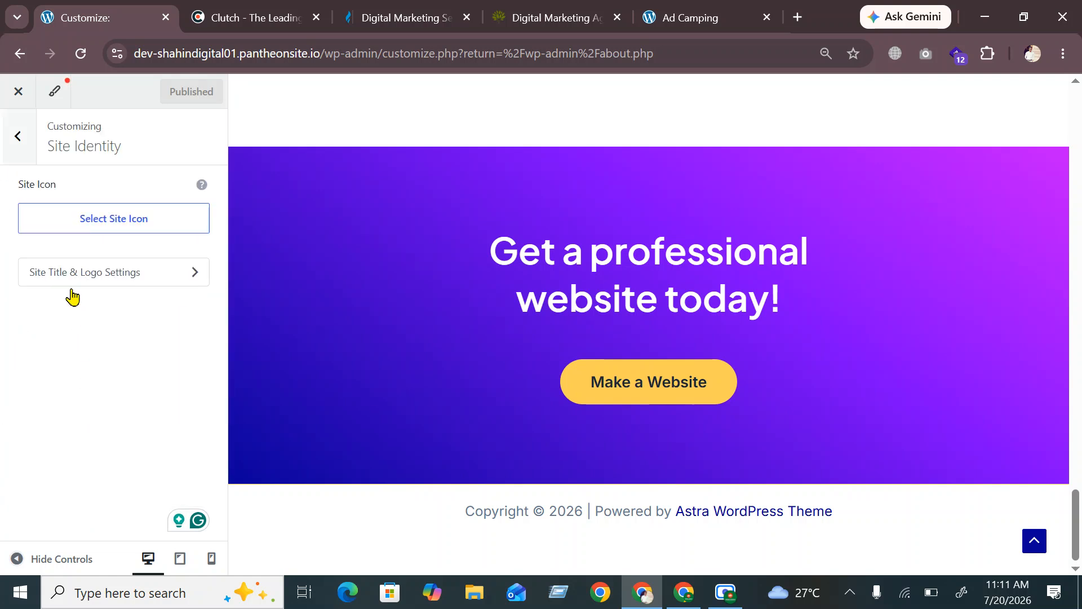
click(92, 286)
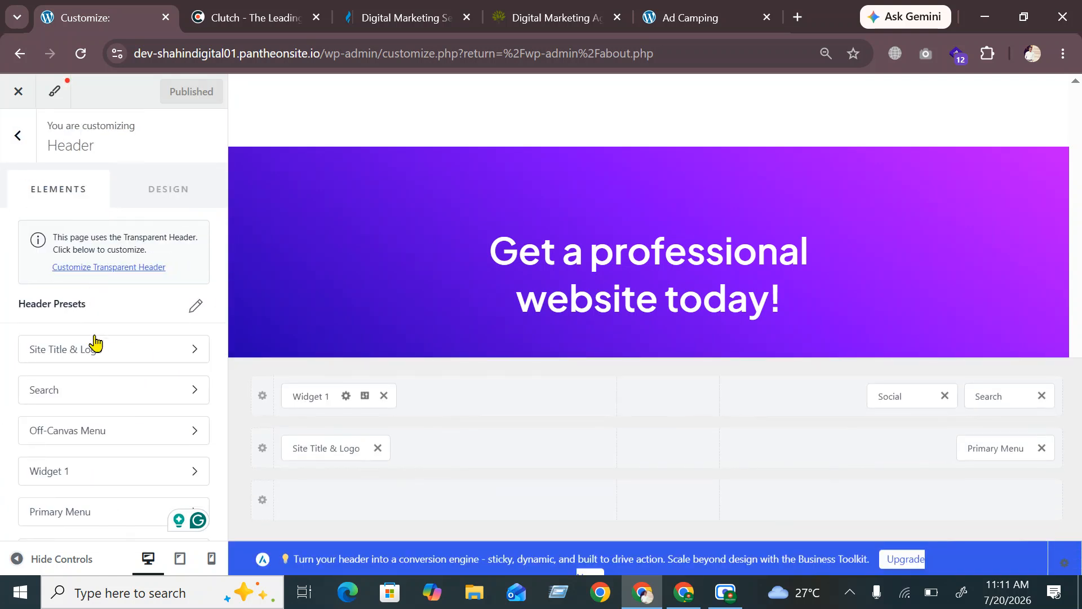
click(95, 359)
scroll(87, 395, down, 4)
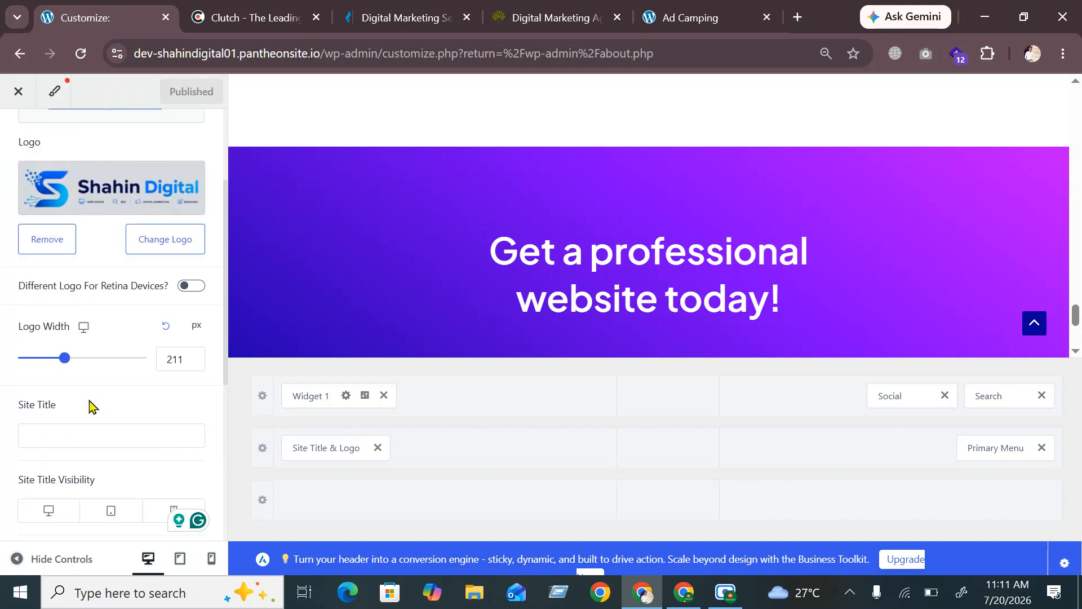
Enter 'Shahin Digital' as the Site Title and publish it
click(79, 372)
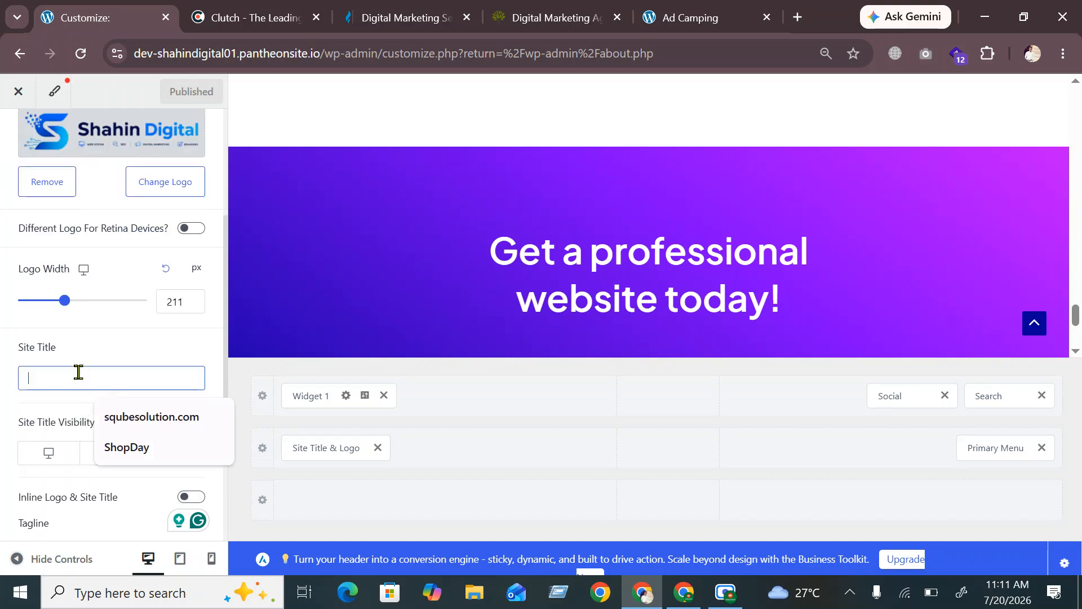
text(S)
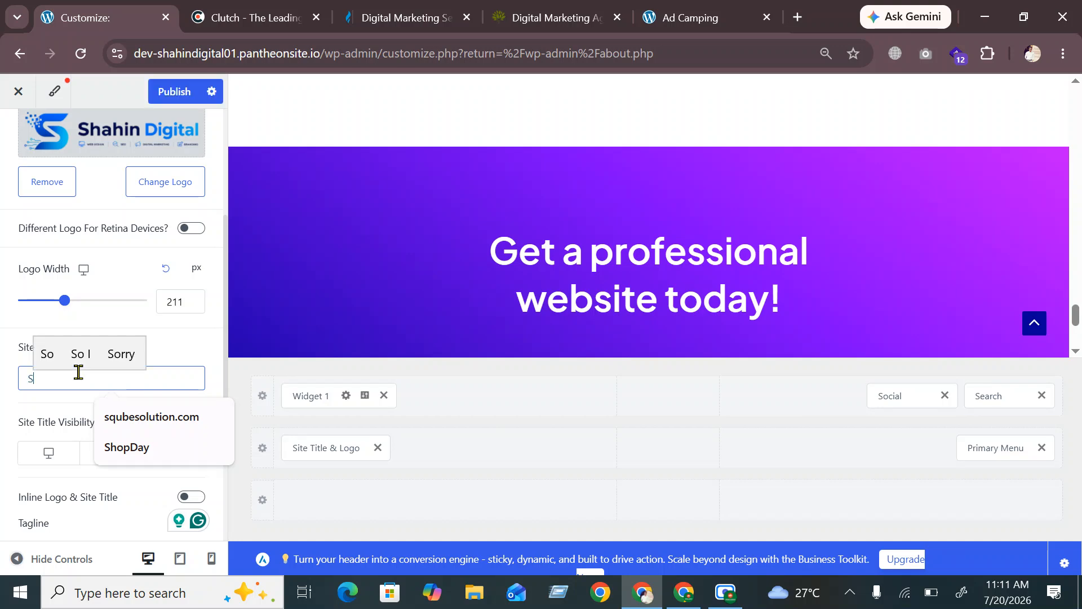
text(hahin )
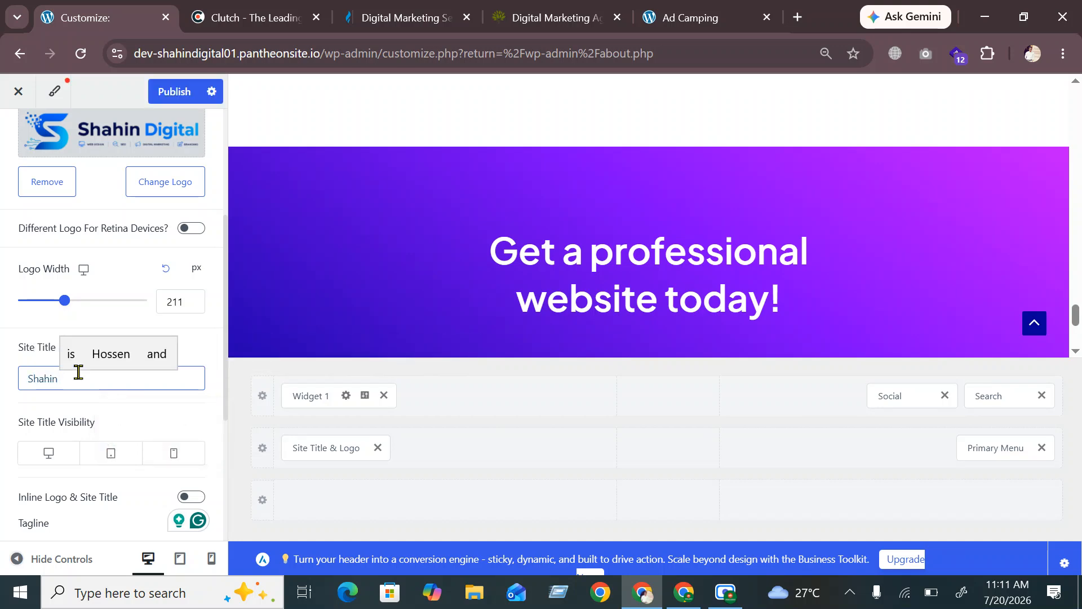
text(Digit)
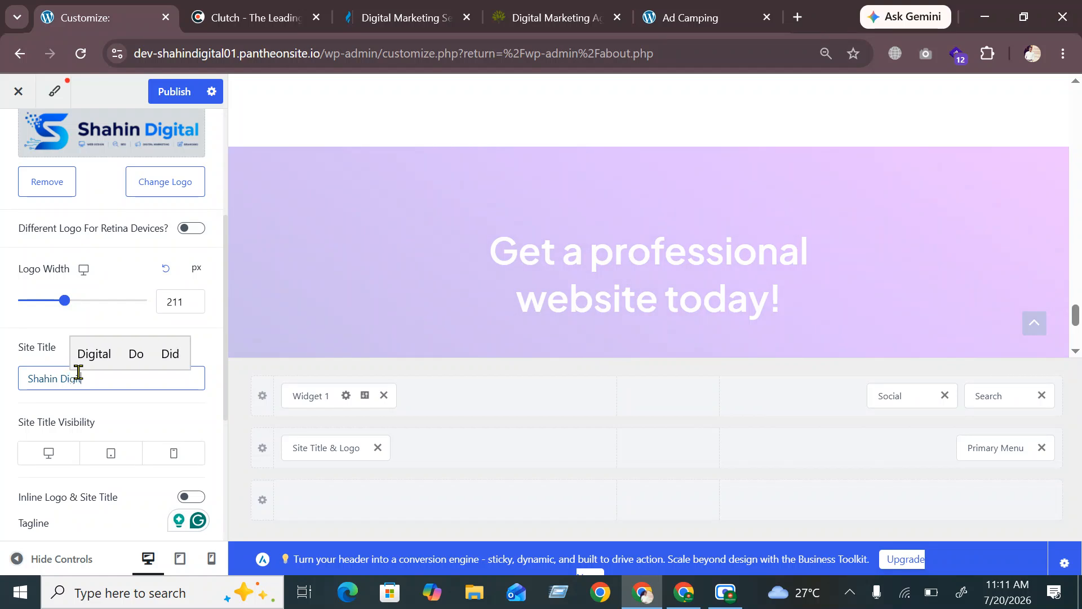
text(al)
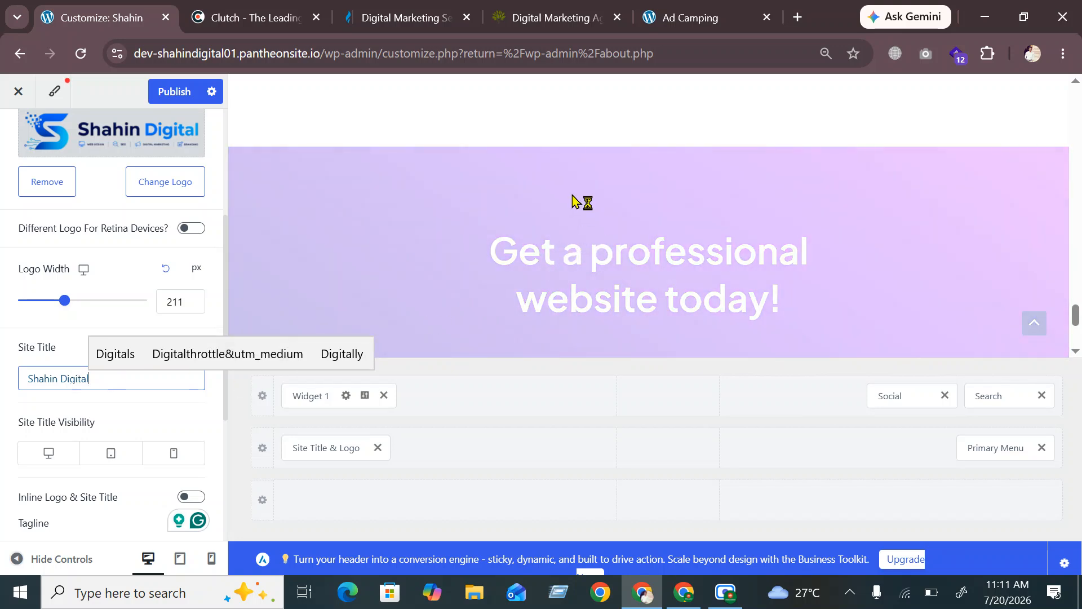
scroll(553, 238, down, 4)
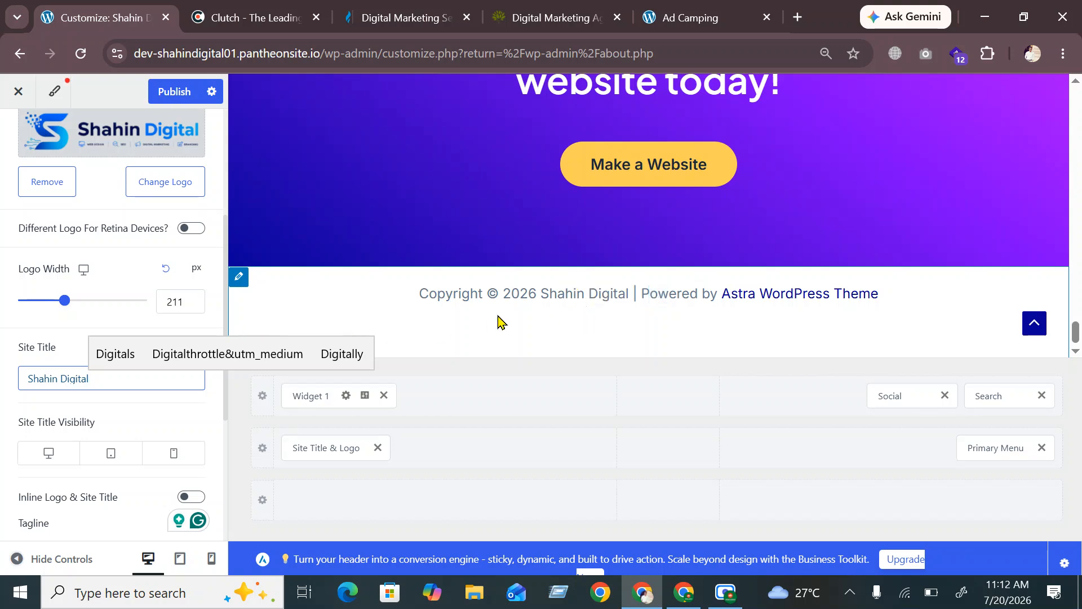
scroll(488, 231, up, 15)
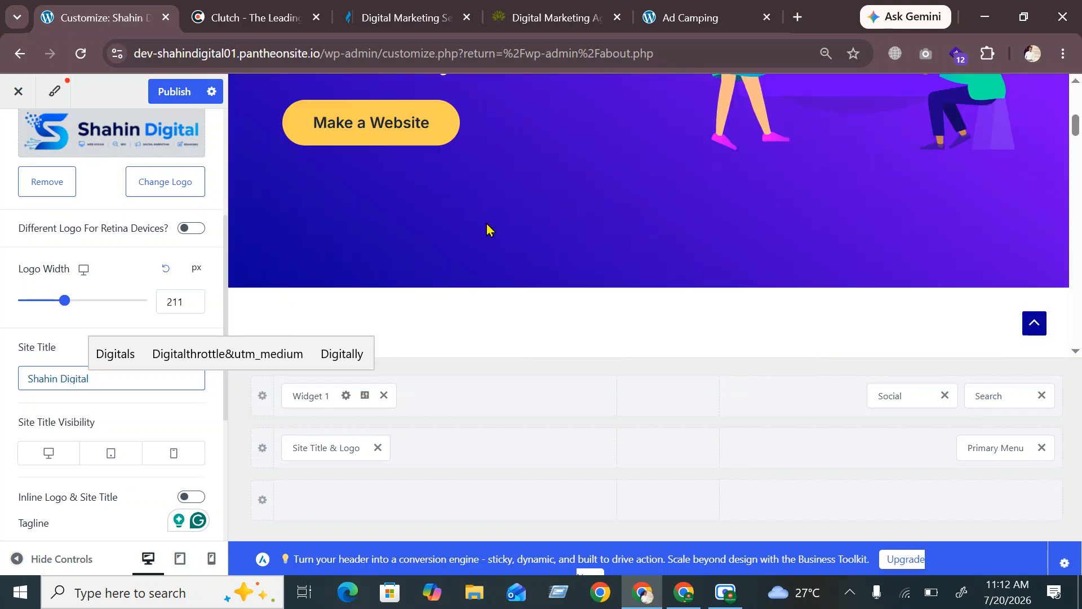
scroll(488, 229, up, 5)
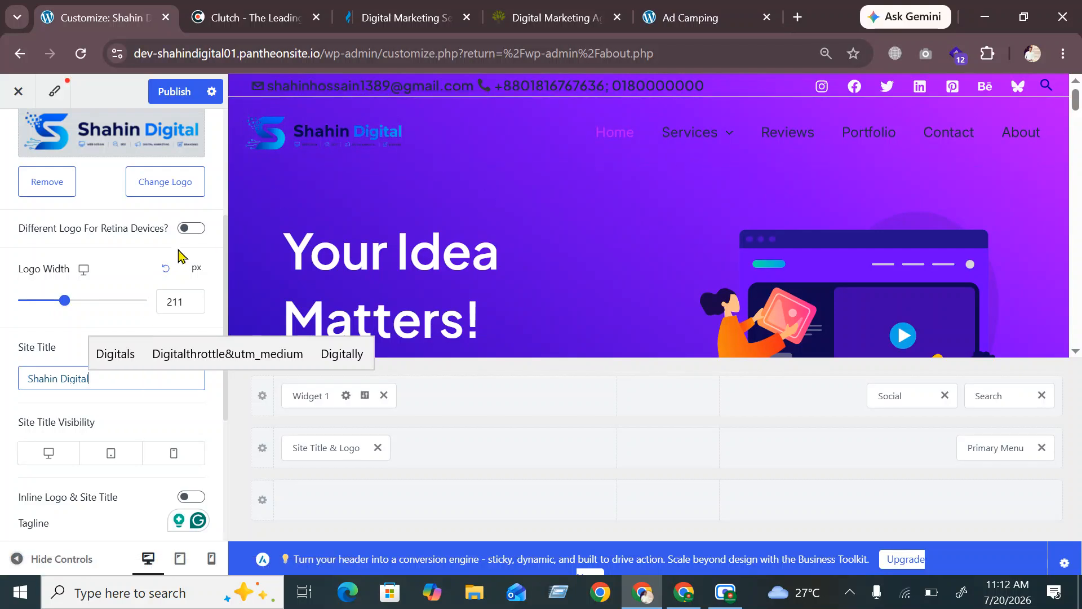
click(182, 93)
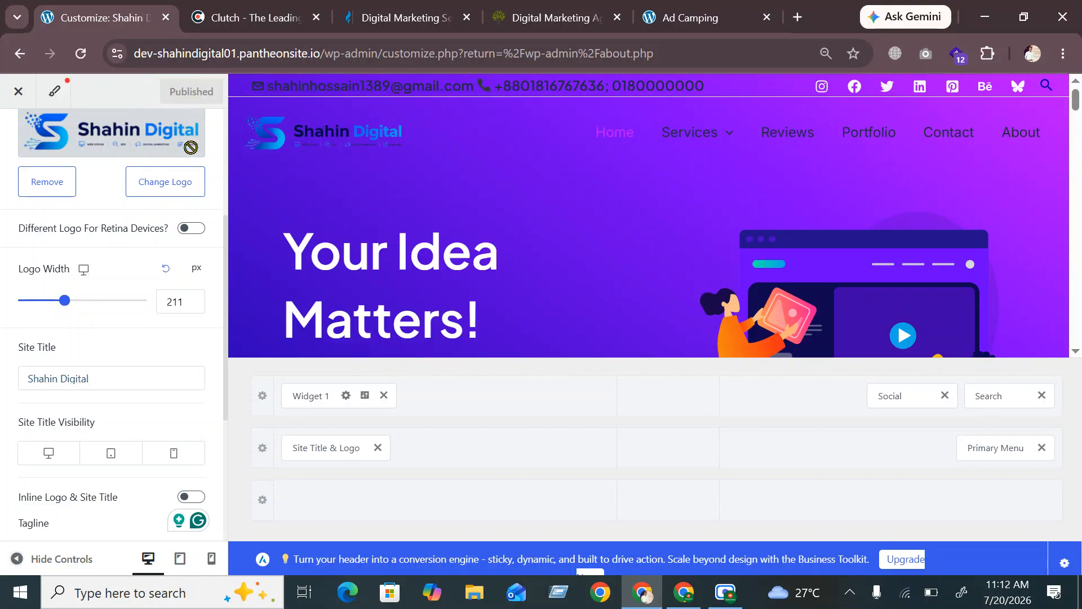
scroll(572, 275, down, 2)
scroll(53, 230, down, 5)
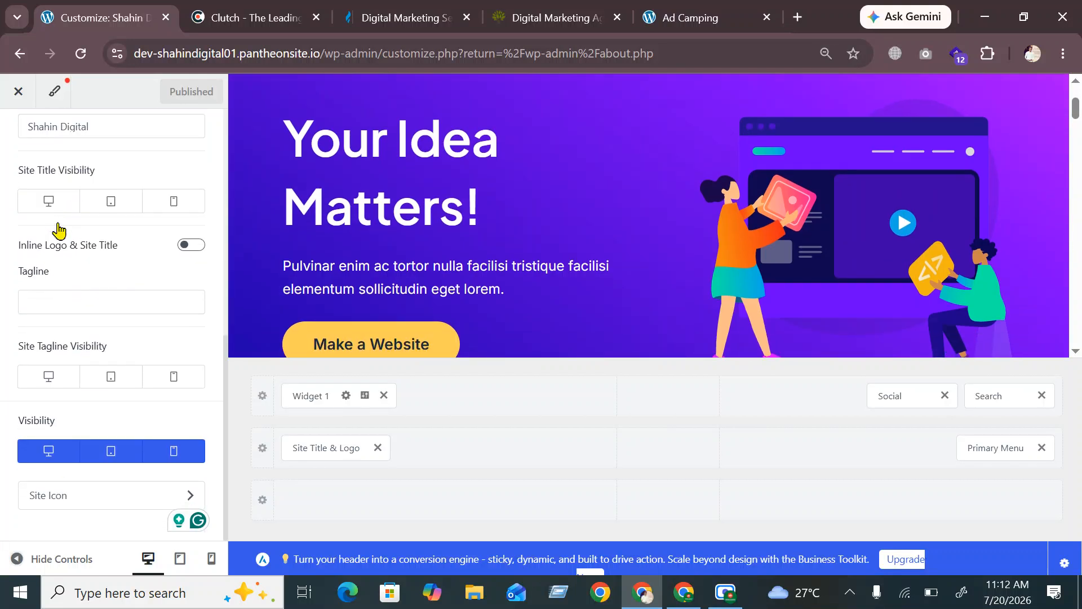
scroll(84, 282, up, 5)
Leave the Header settings and open the footer's Copyright element in the Customizer
click(18, 135)
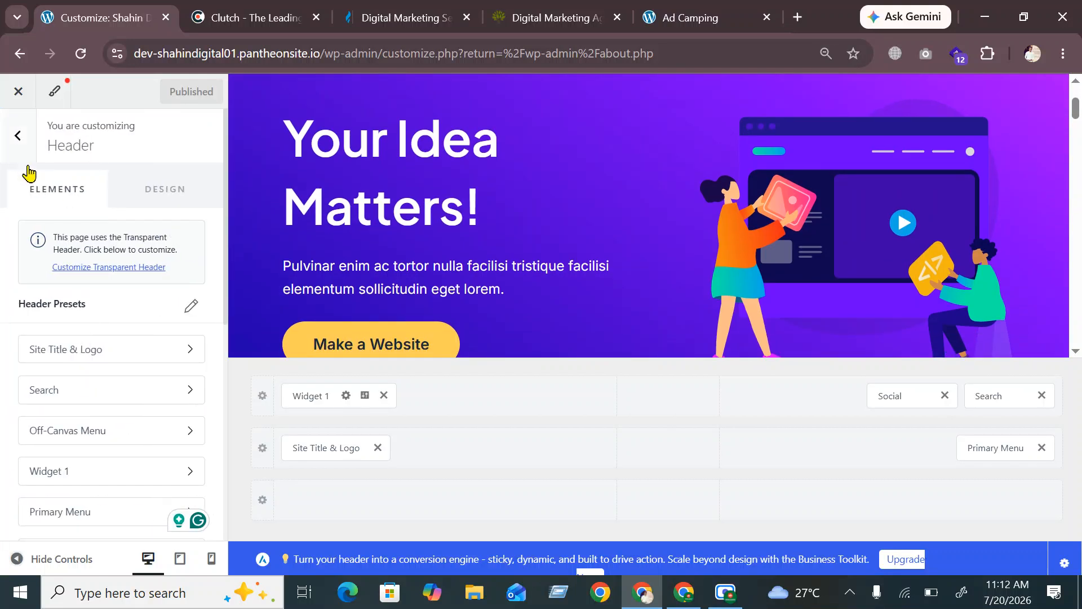
scroll(107, 282, down, 8)
scroll(104, 265, up, 8)
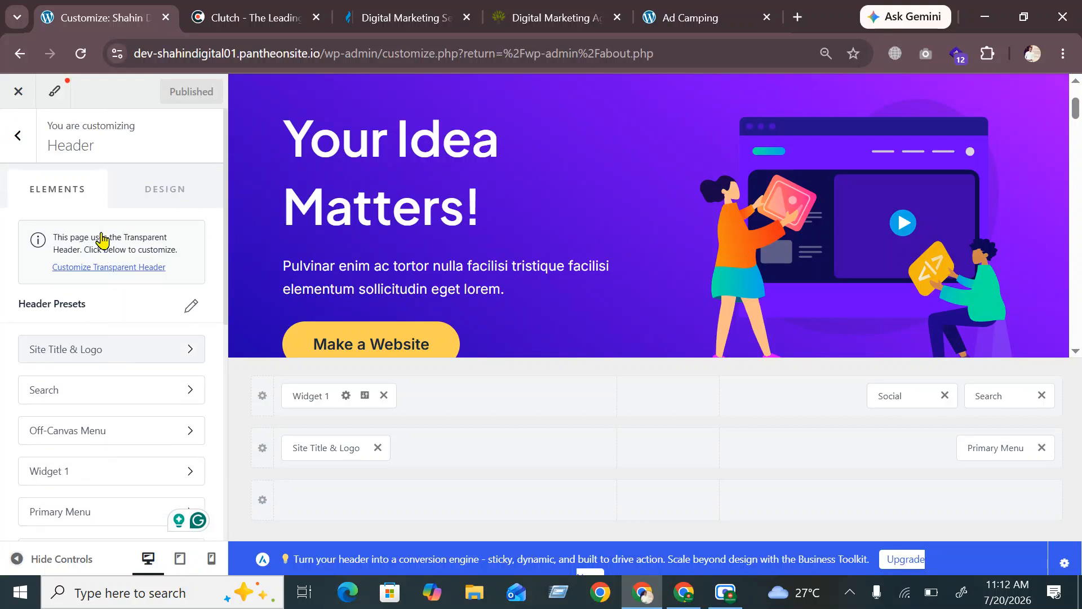
click(18, 135)
scroll(76, 281, down, 1)
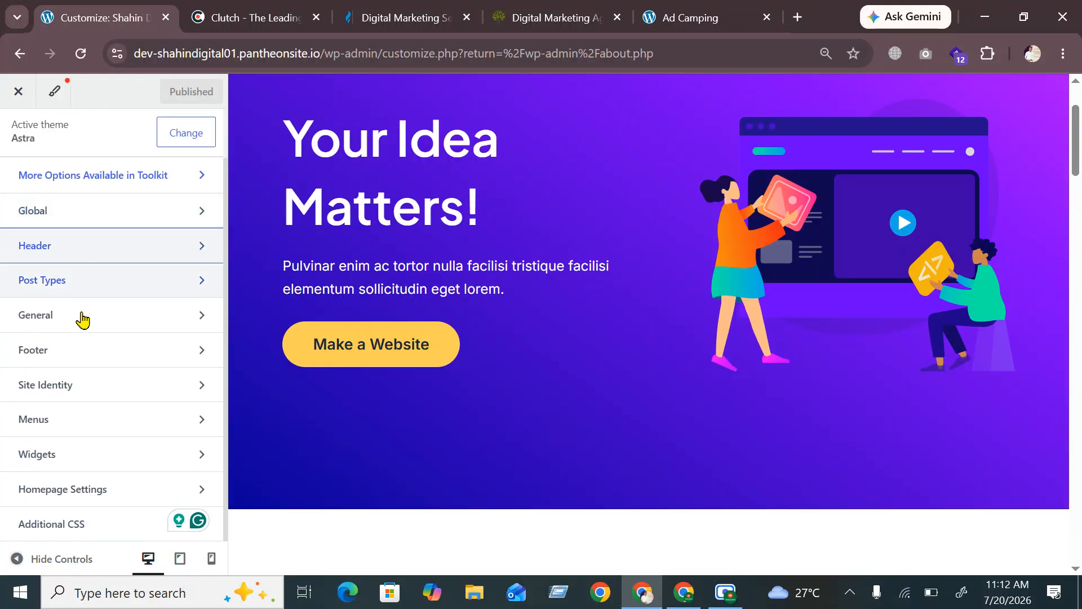
click(87, 327)
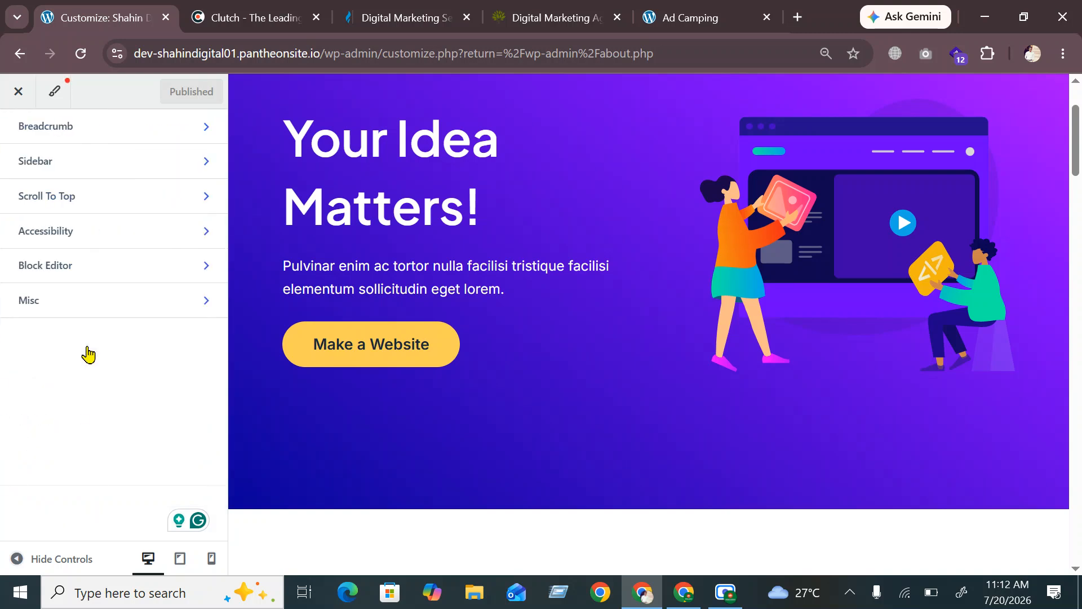
click(12, 133)
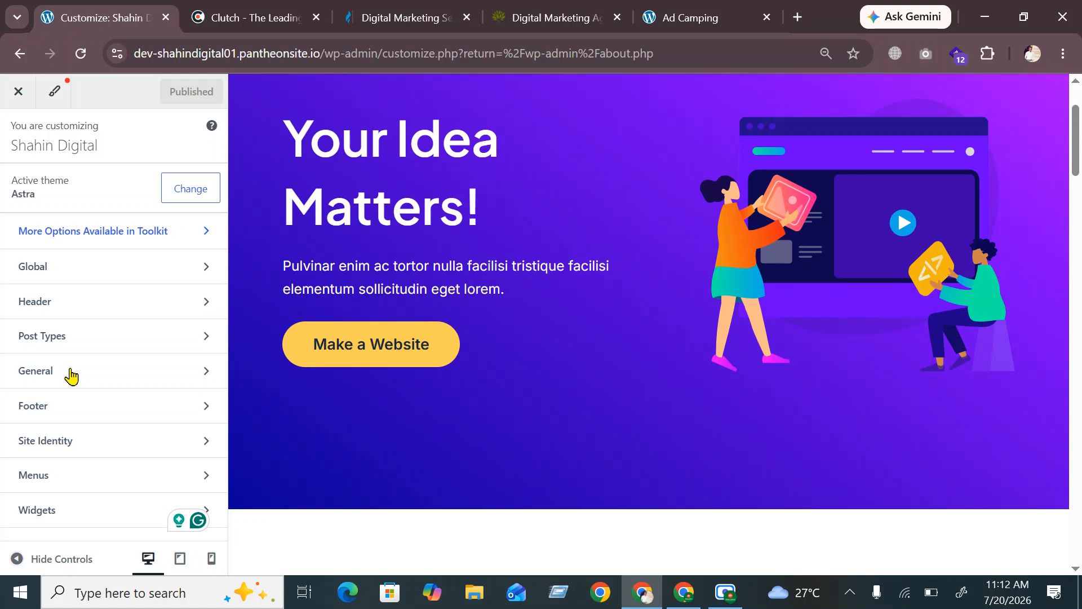
scroll(72, 394, down, 1)
click(67, 352)
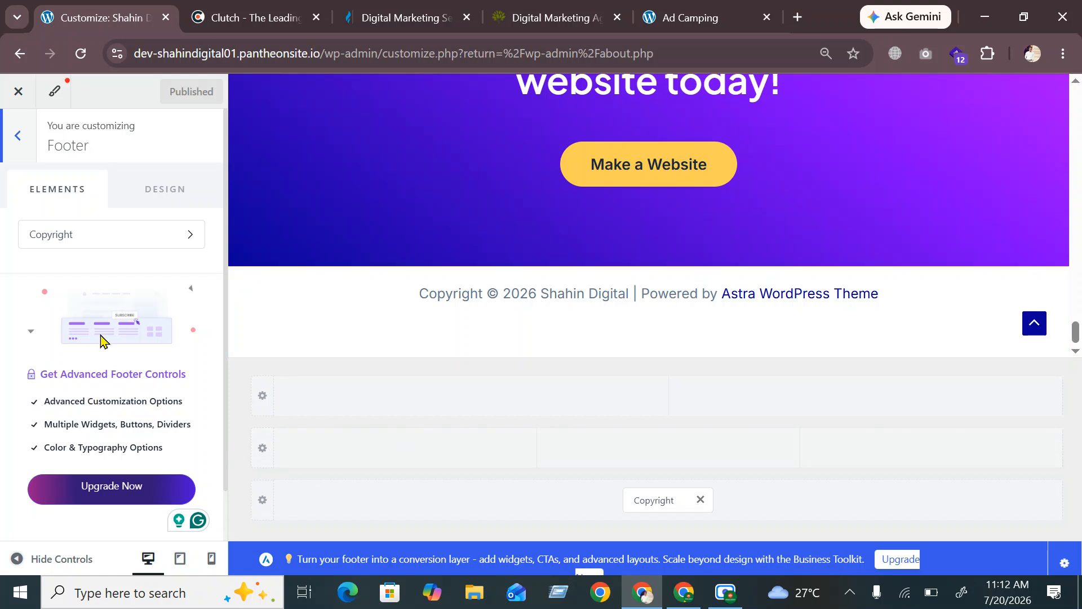
click(649, 501)
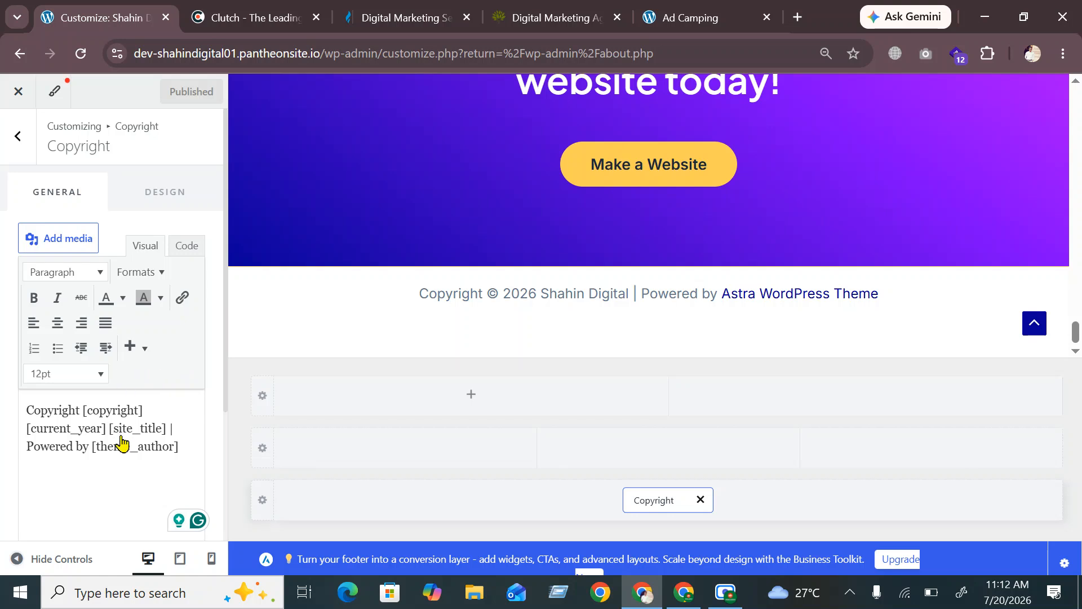
Replace [theme_author] in the footer copyright with the site owner's name and publish
drag(90, 448, 186, 457)
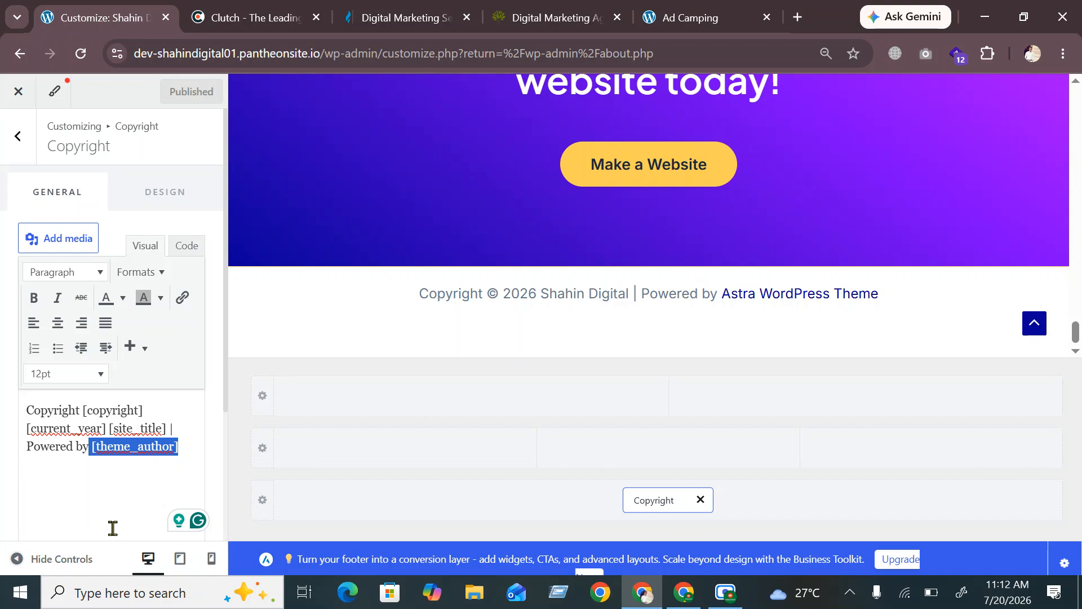
key(BackSpace)
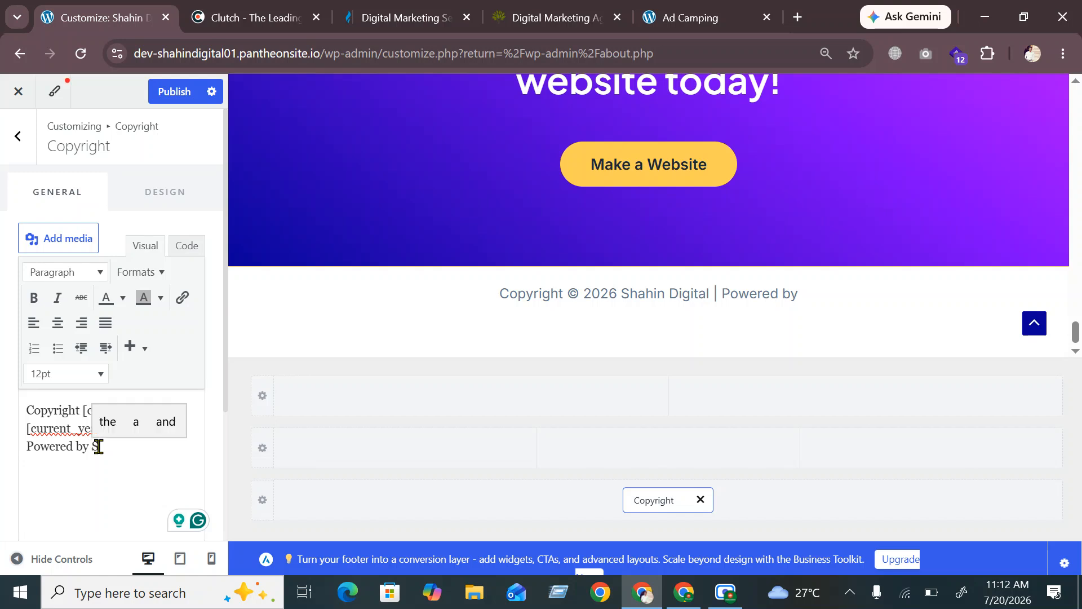
text(Shahin)
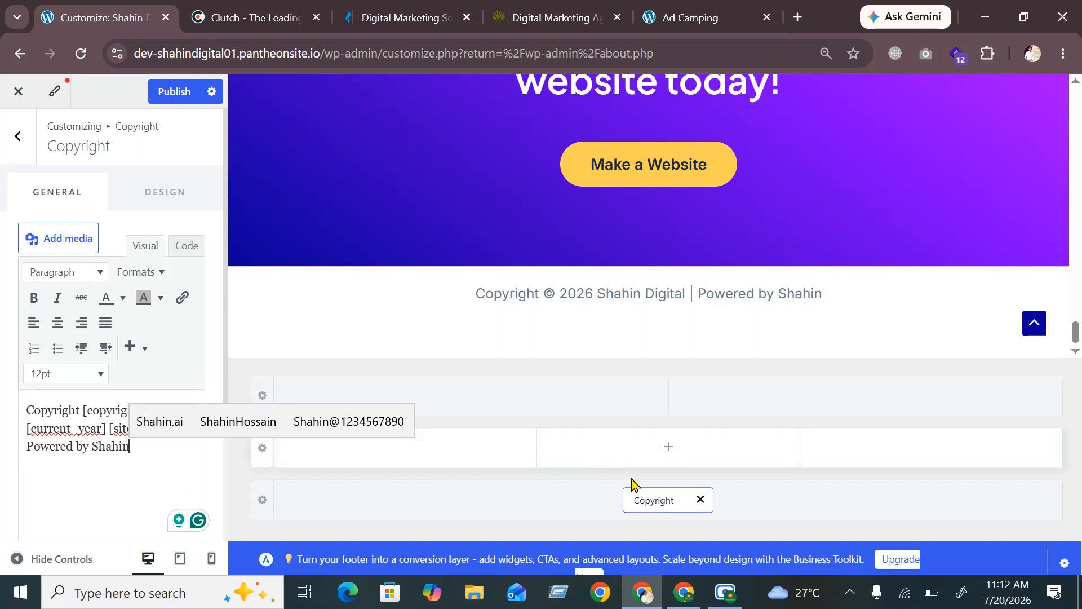
click(174, 95)
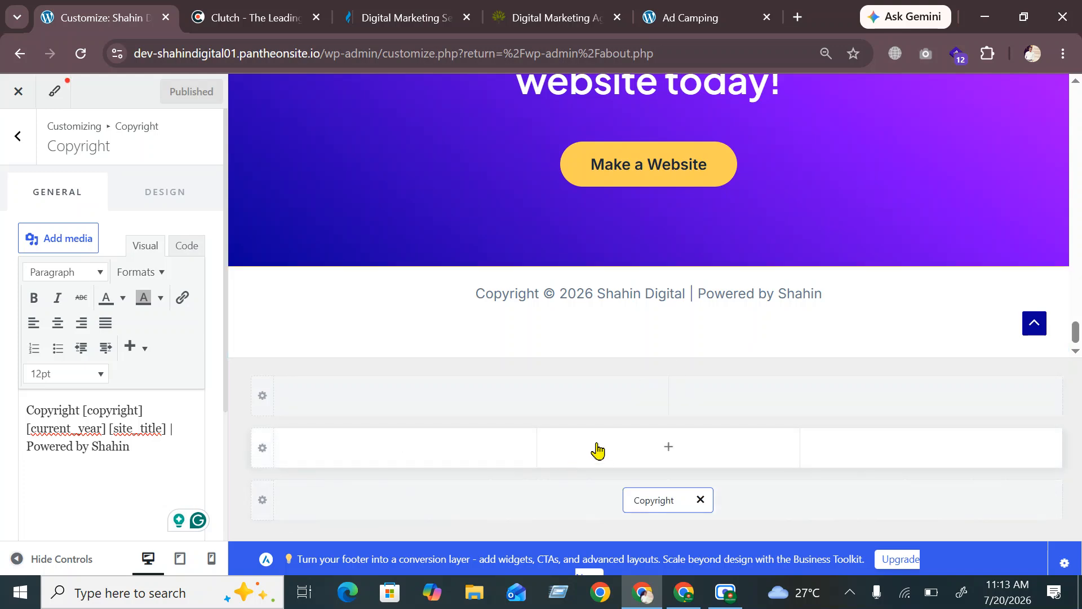
click(225, 16)
Scroll to the Clutch site's footer to view its logo, address and social icons
scroll(416, 341, down, 20)
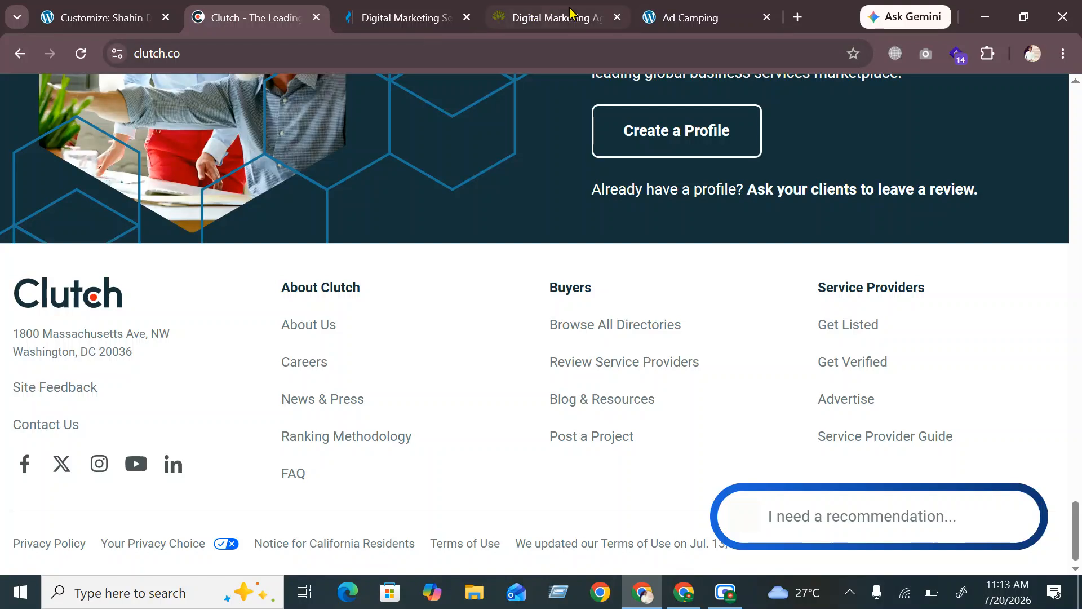
click(94, 18)
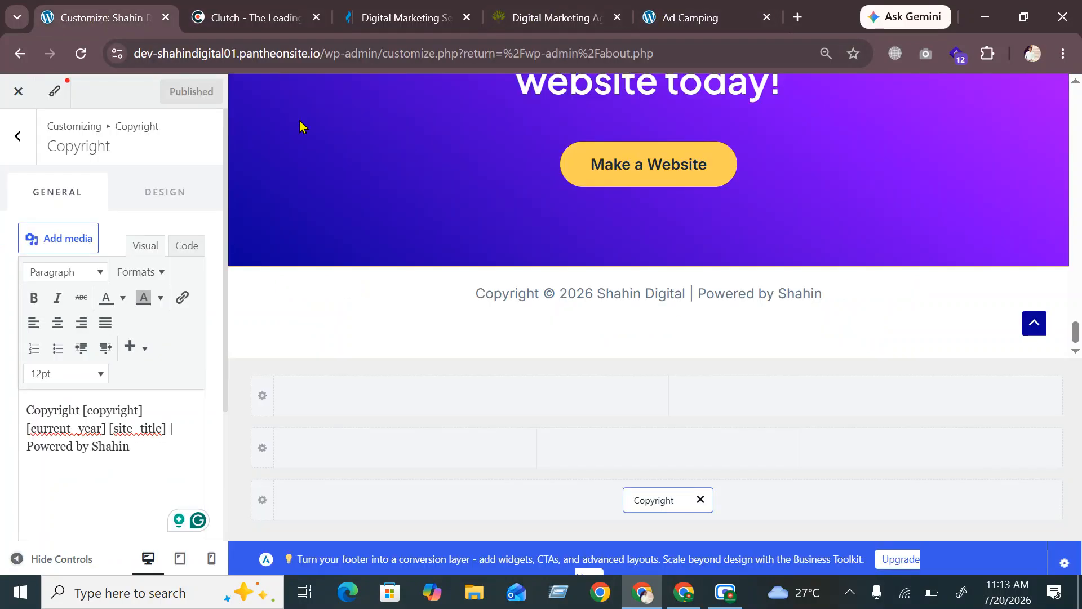
Insert Widget 1 into the second footer row above Copyright and open its content
click(406, 449)
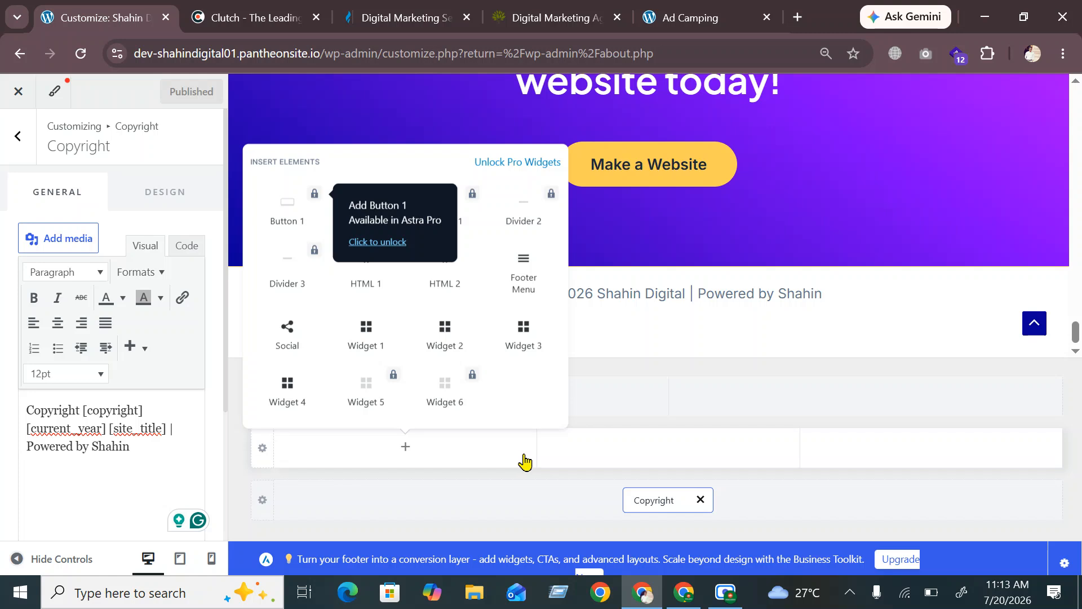
click(523, 477)
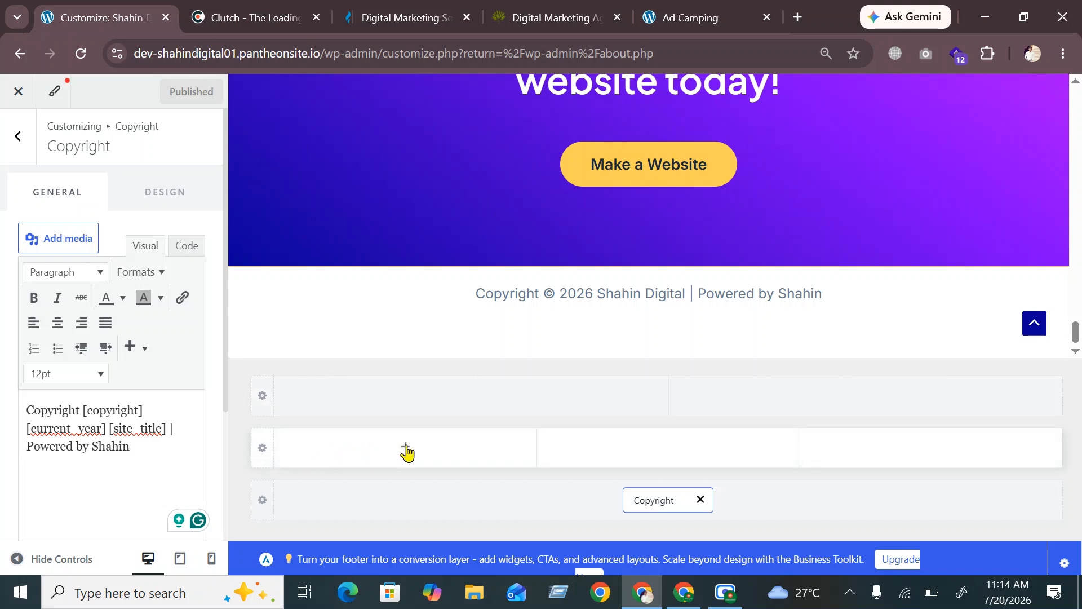
click(406, 449)
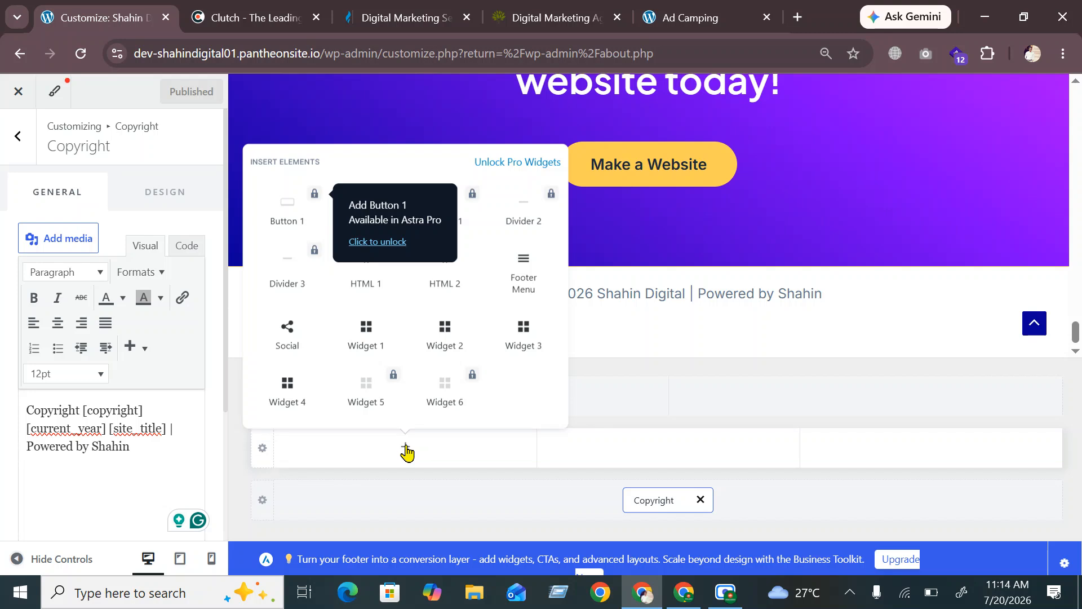
click(376, 345)
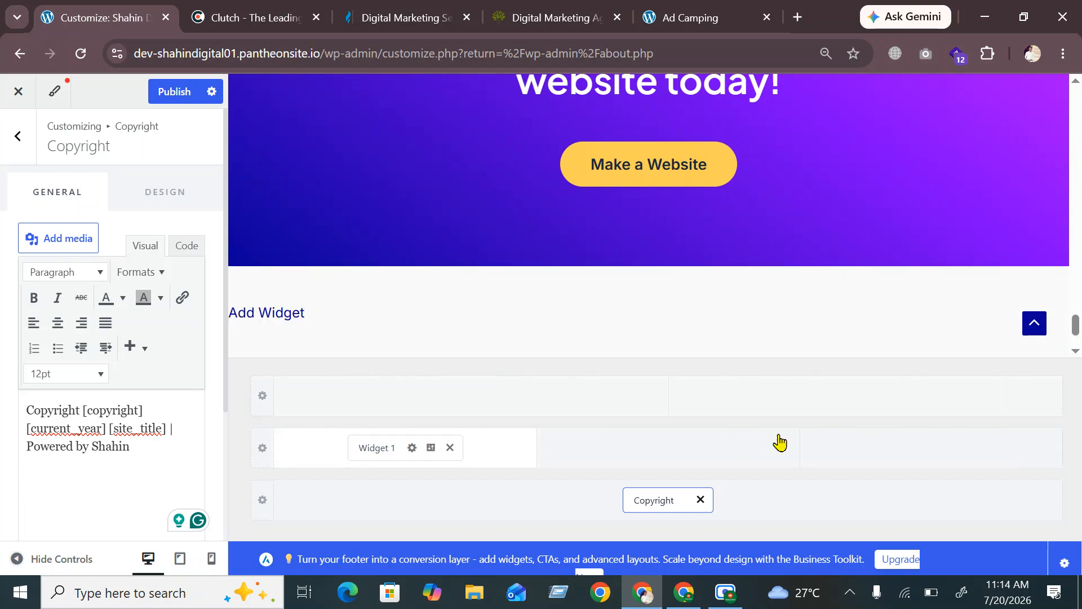
click(666, 456)
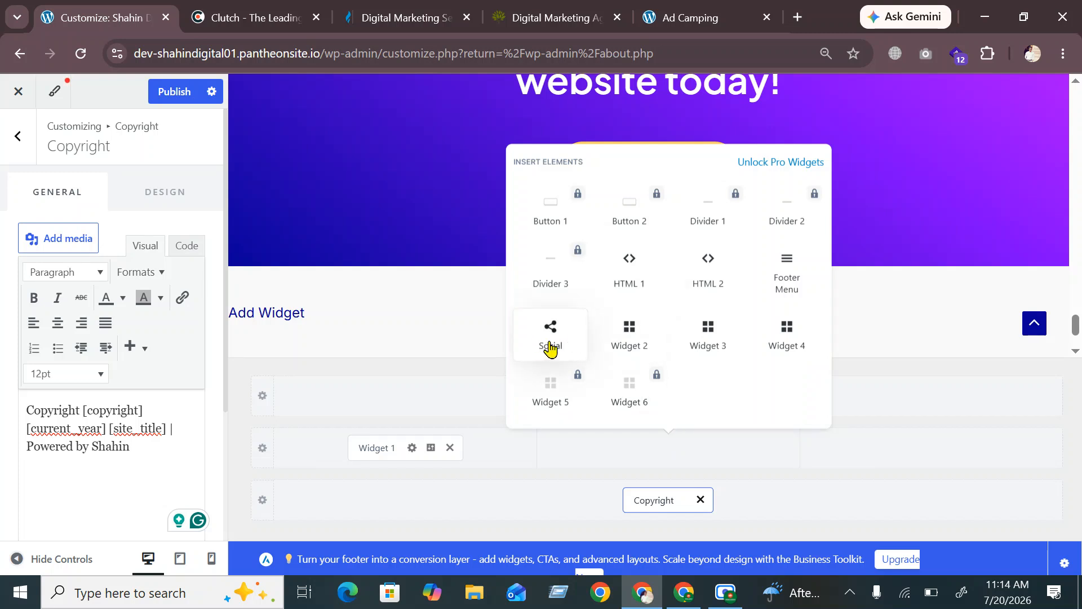
click(377, 448)
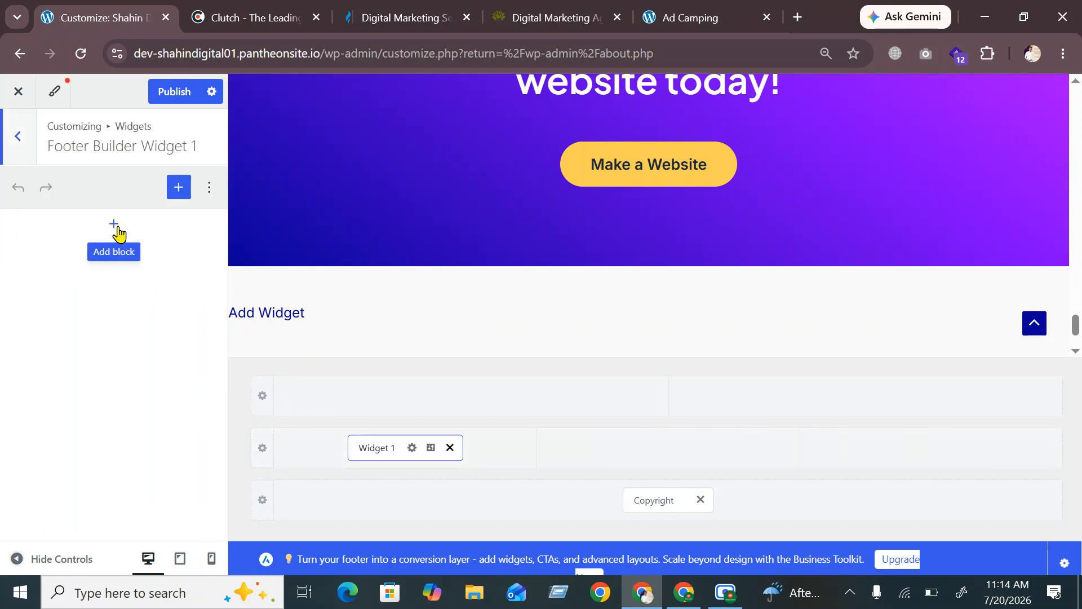
Add an Image block holding the Shahin Digital logo from the Media Library to Widget 1
click(115, 226)
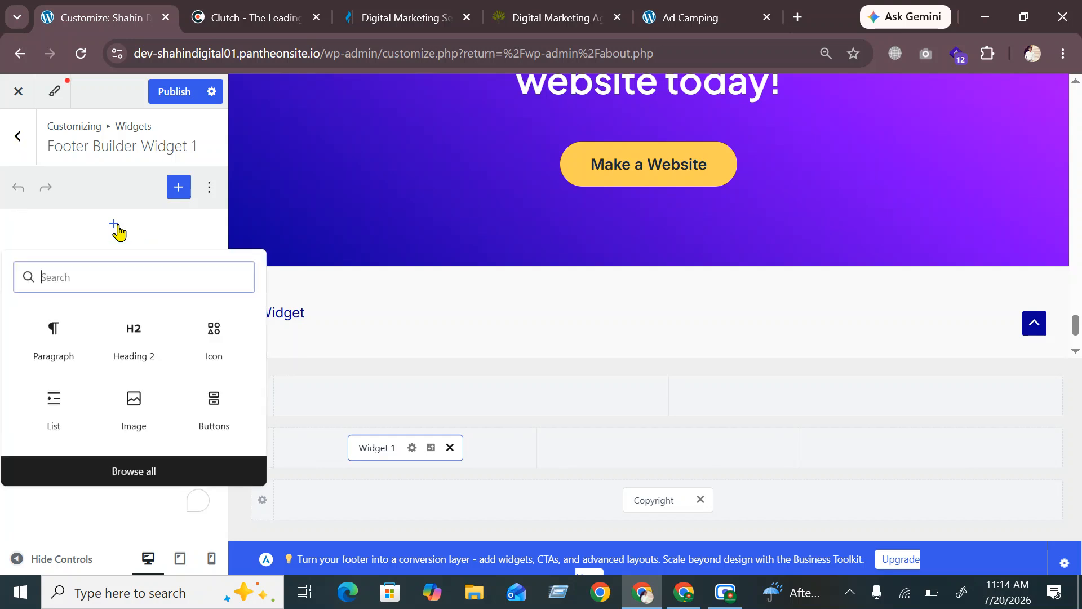
click(136, 416)
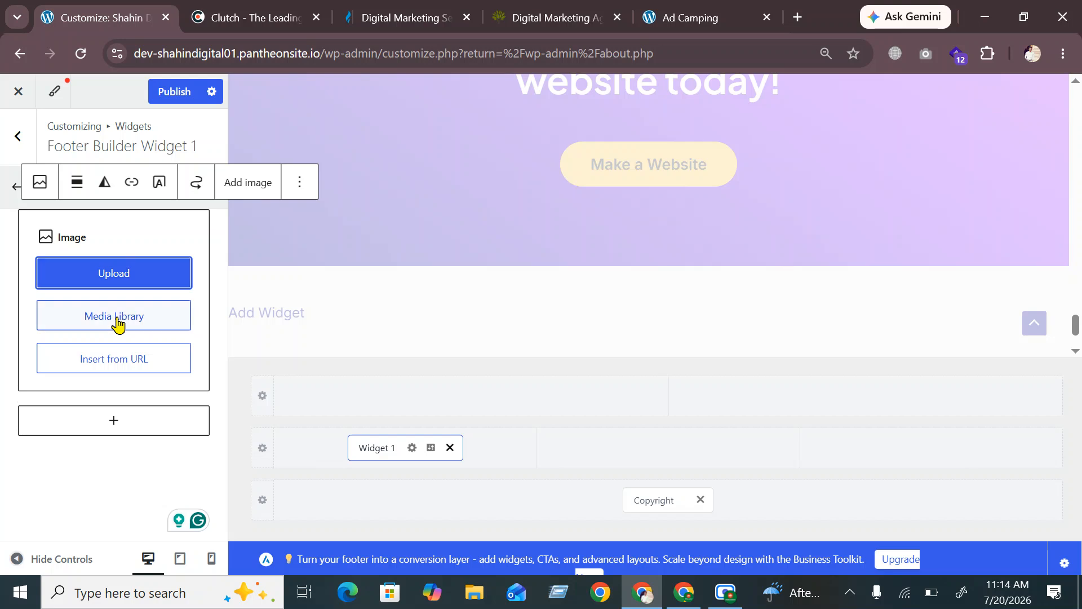
click(116, 322)
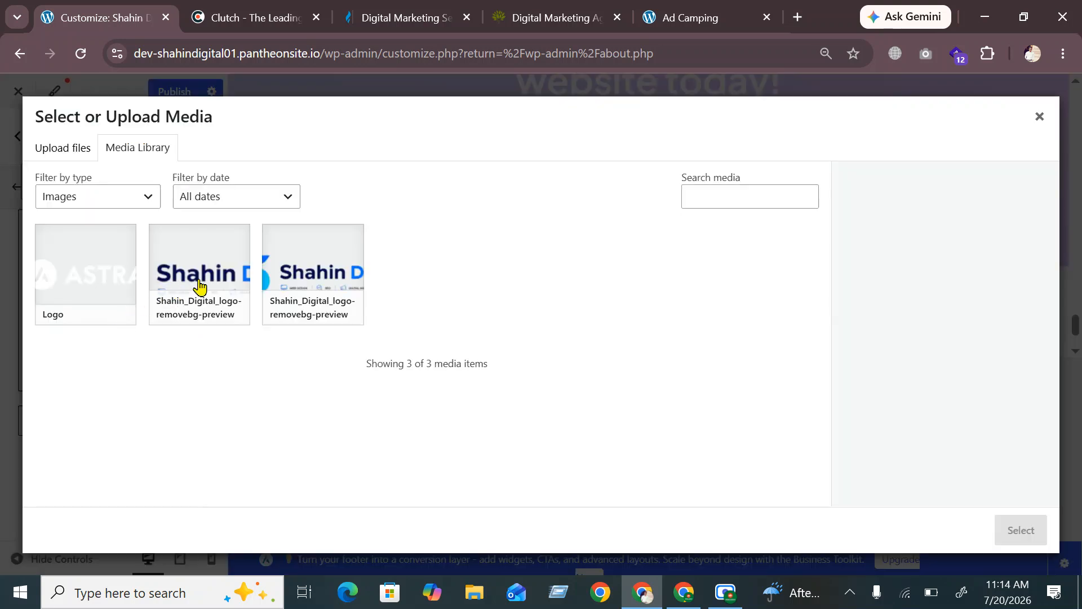
click(219, 267)
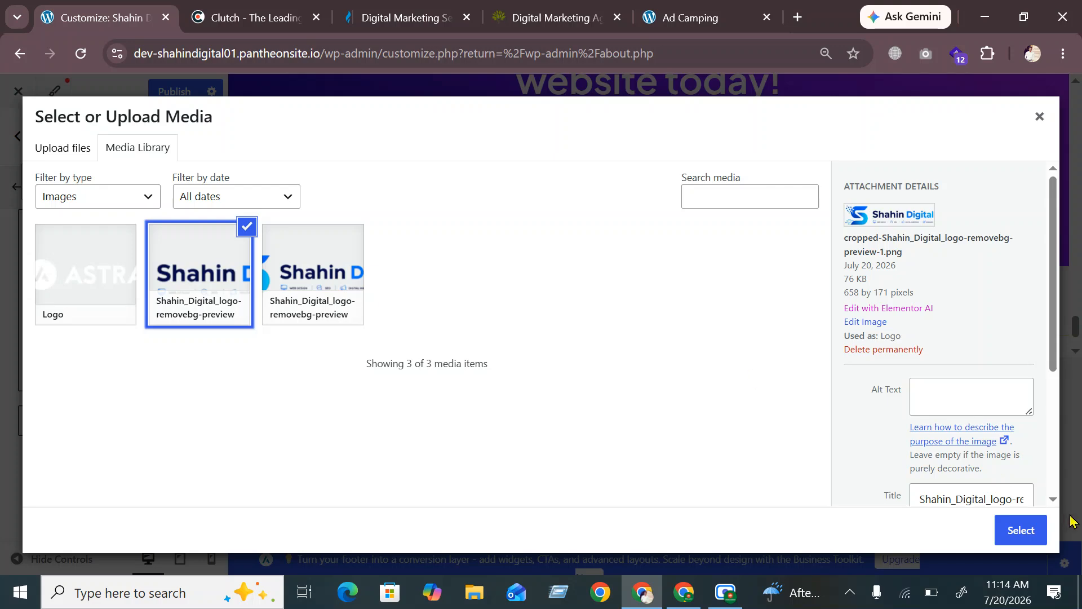
click(1020, 530)
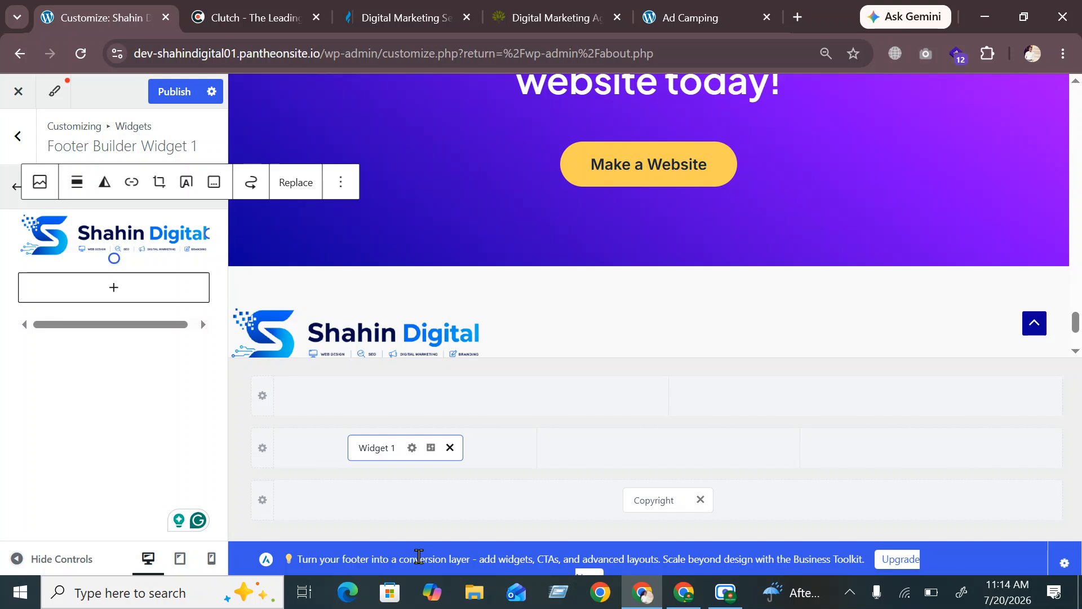
scroll(406, 186, down, 3)
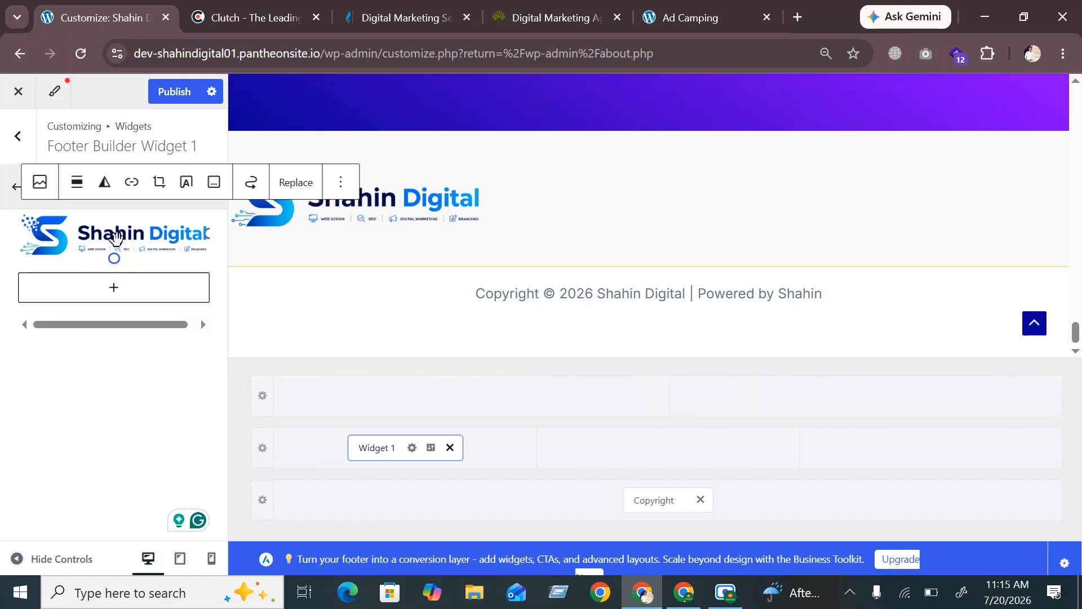
click(117, 238)
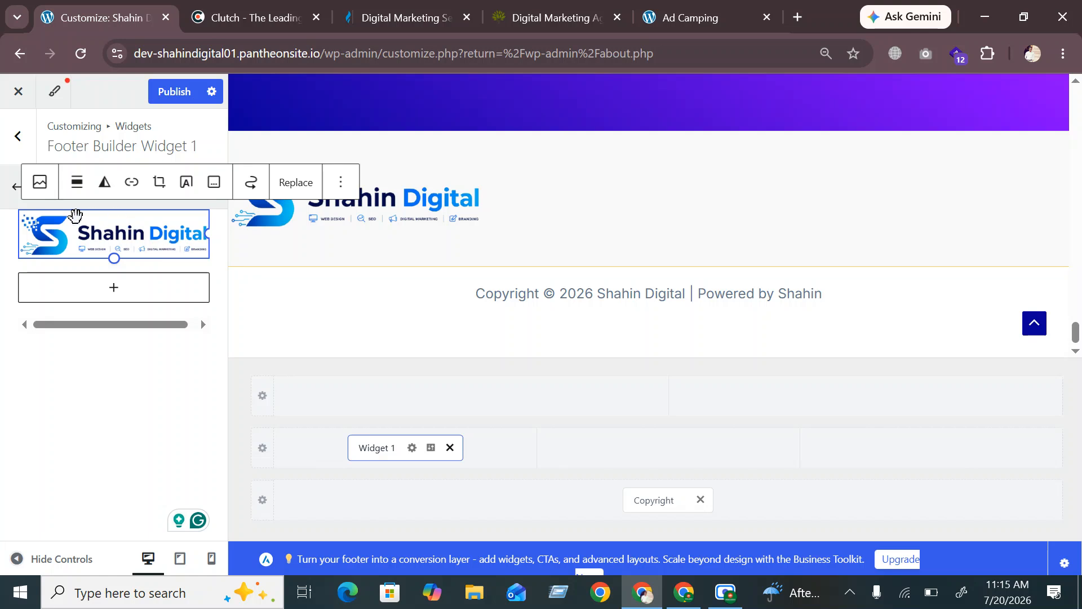
click(114, 291)
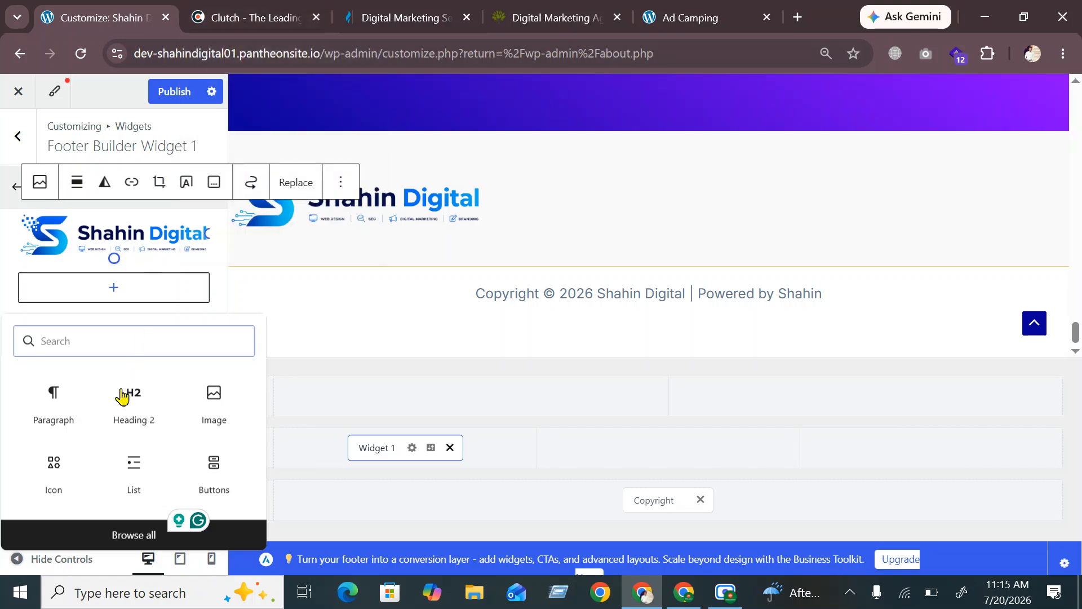
Add an empty paragraph below the logo, checking the Clutch footer for reference
click(46, 417)
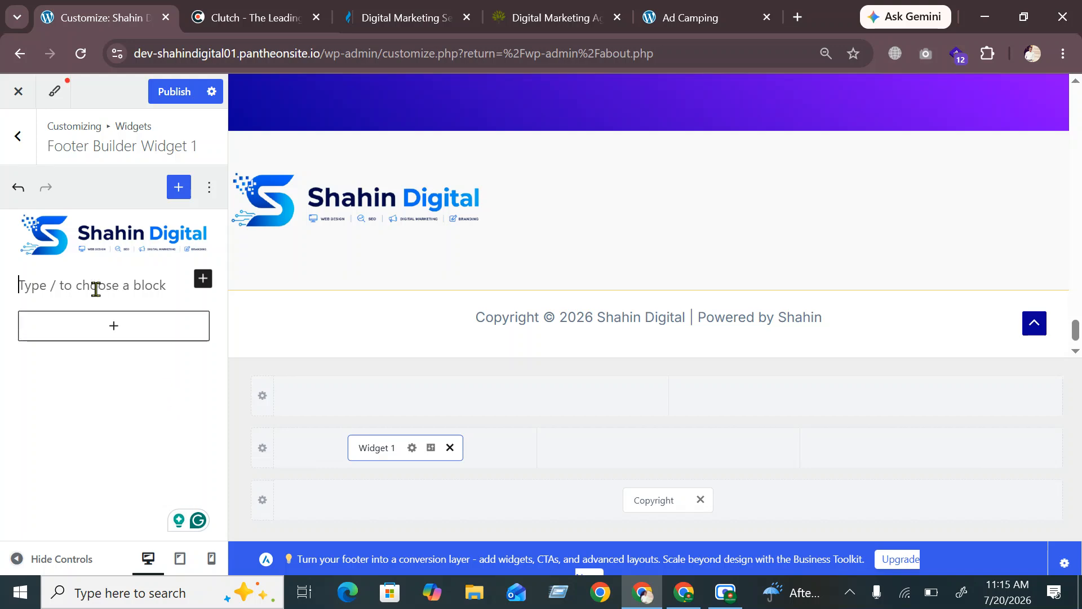
click(271, 12)
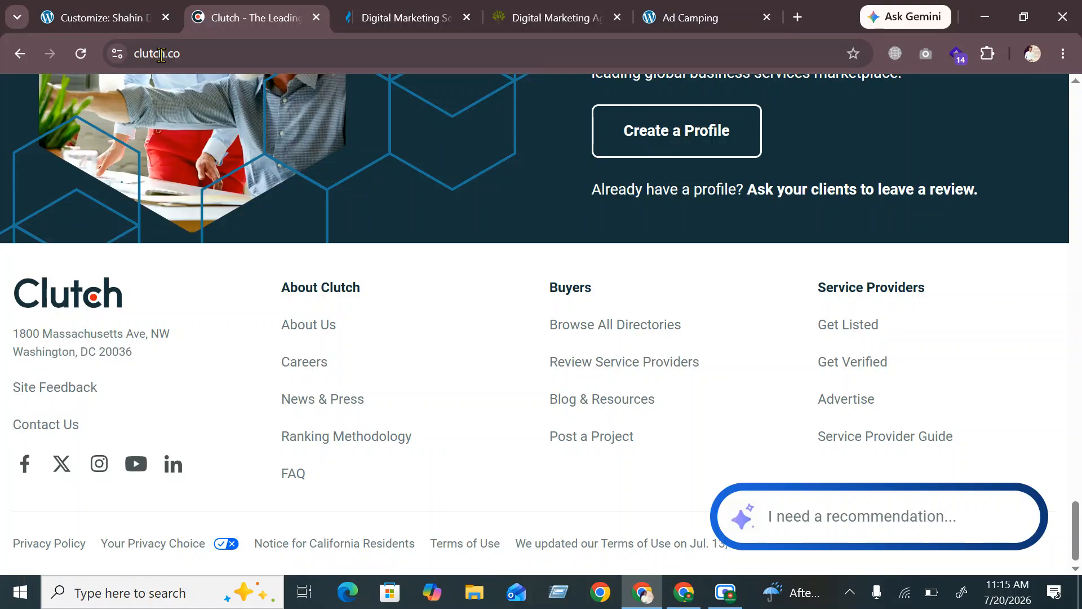
click(102, 22)
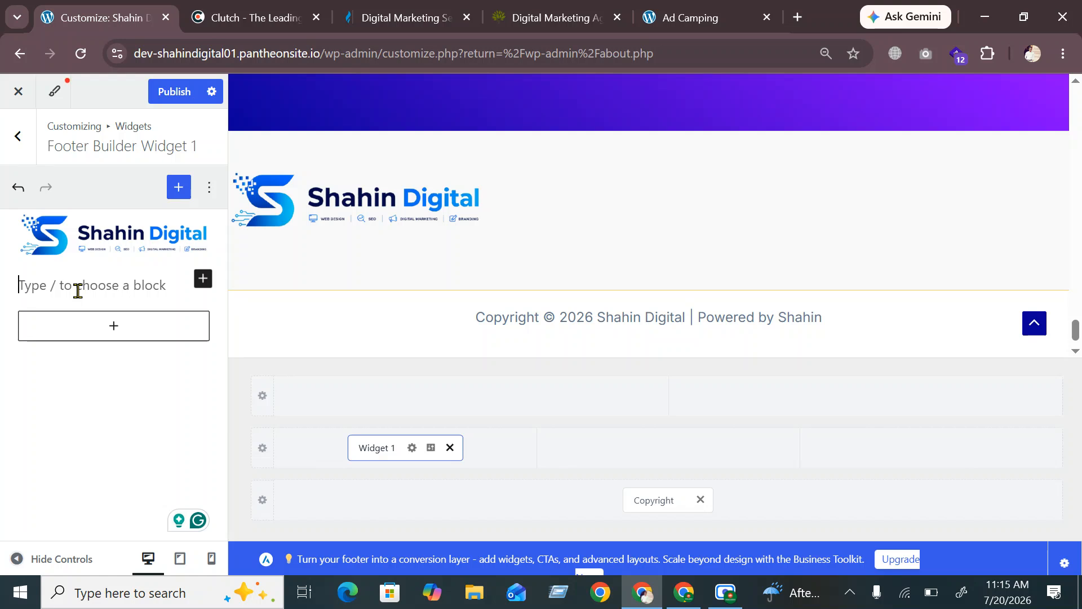
Type the business's postal address into the paragraph and remove the extra space before the comma
text(R)
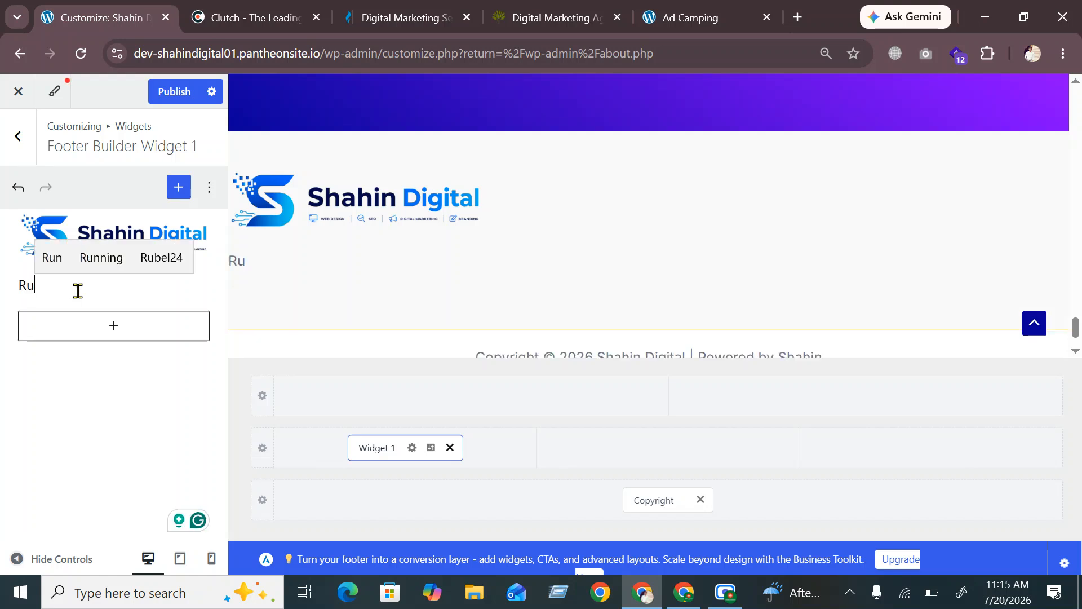
text(u)
key(BackSpace)
text(oh)
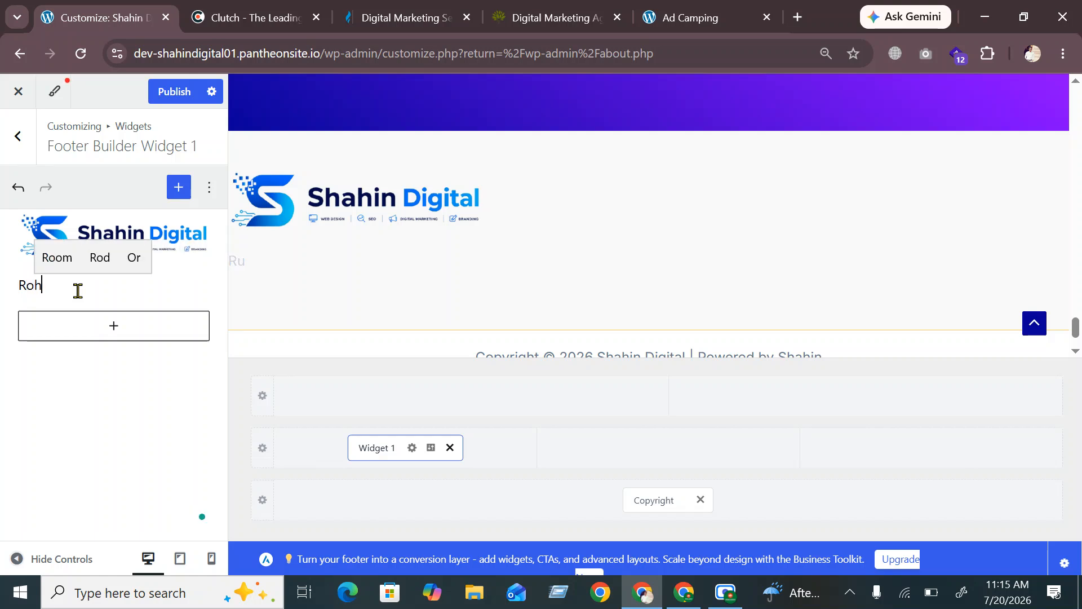
text(itpu)
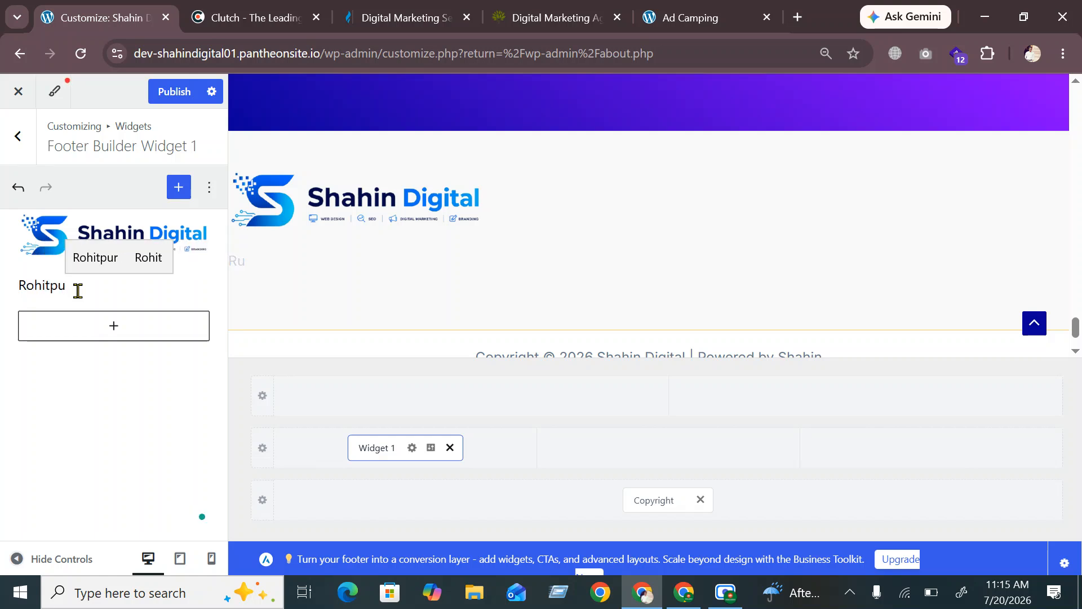
text(r )
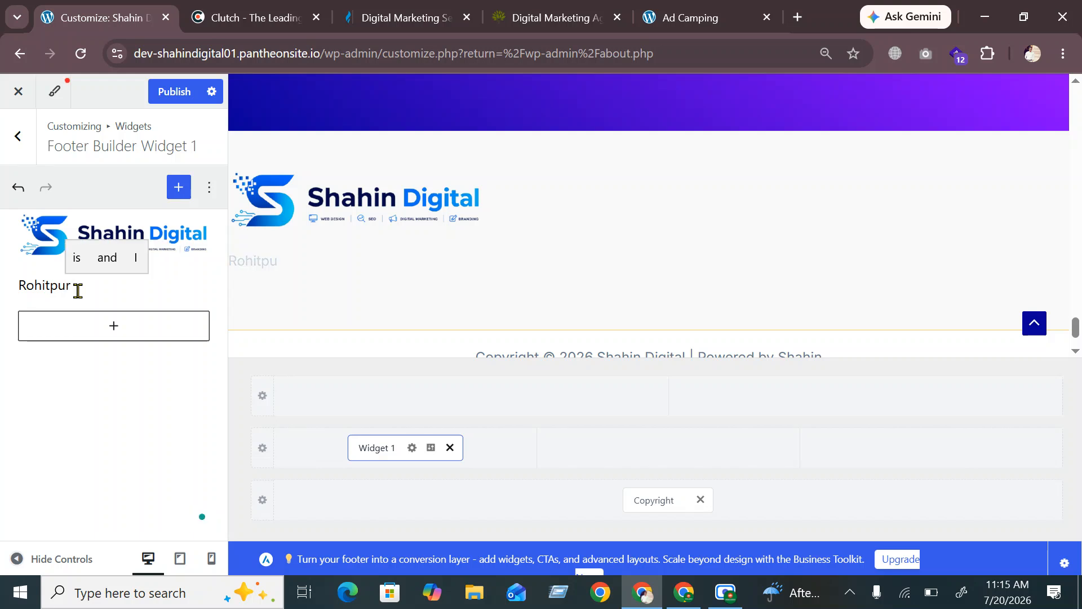
text(,)
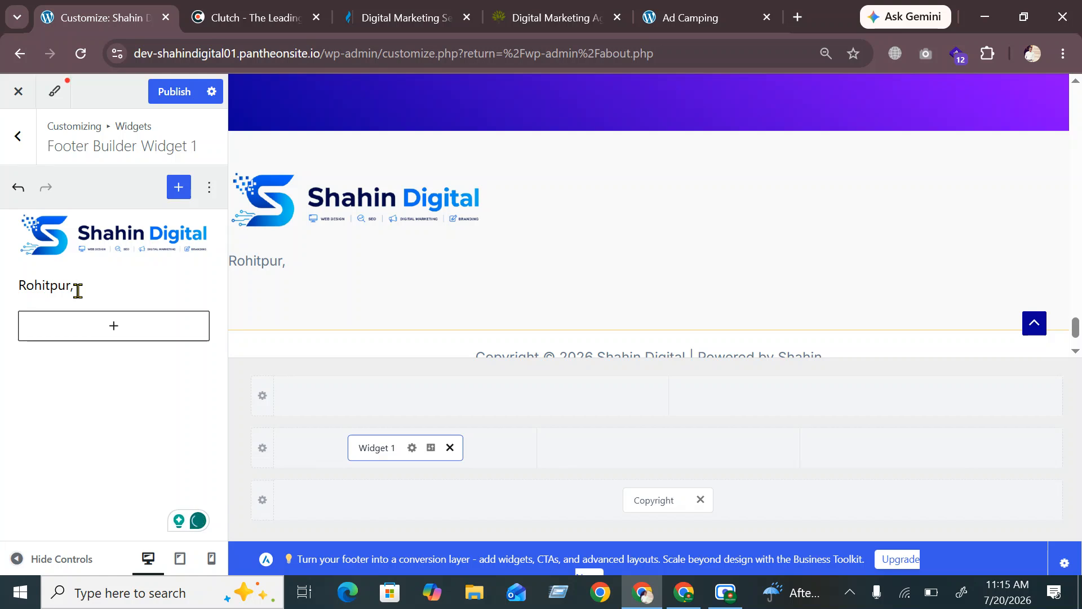
text( Ker)
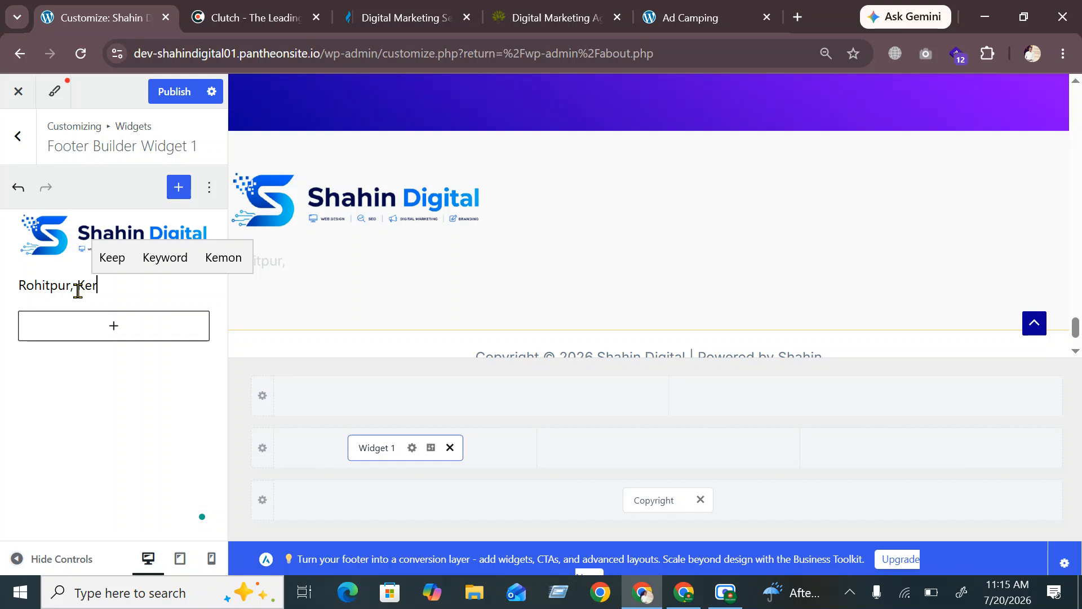
text(ani)
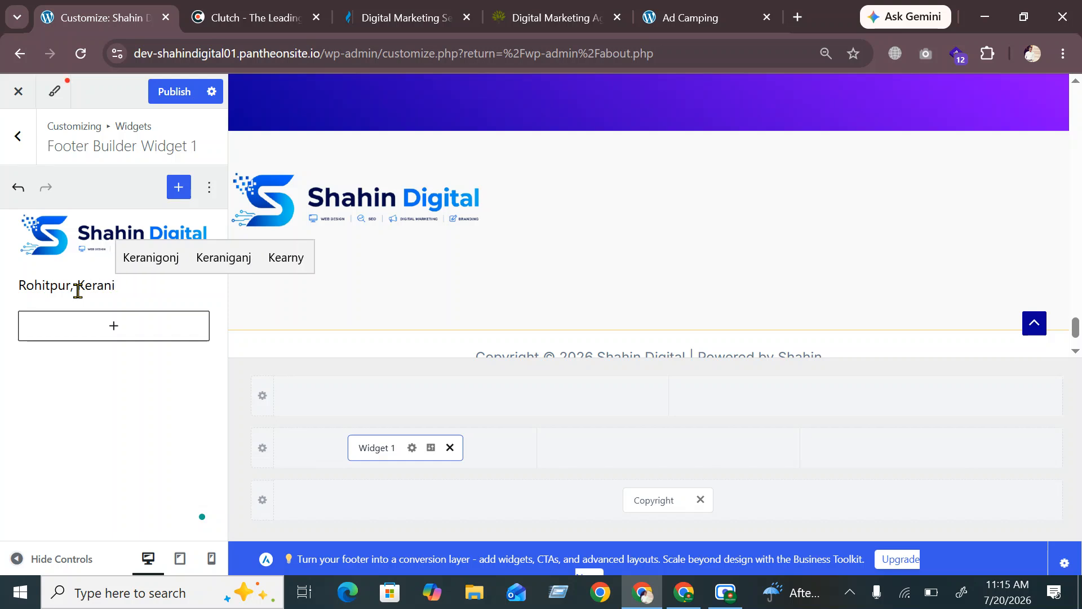
key(Up)
key(Return)
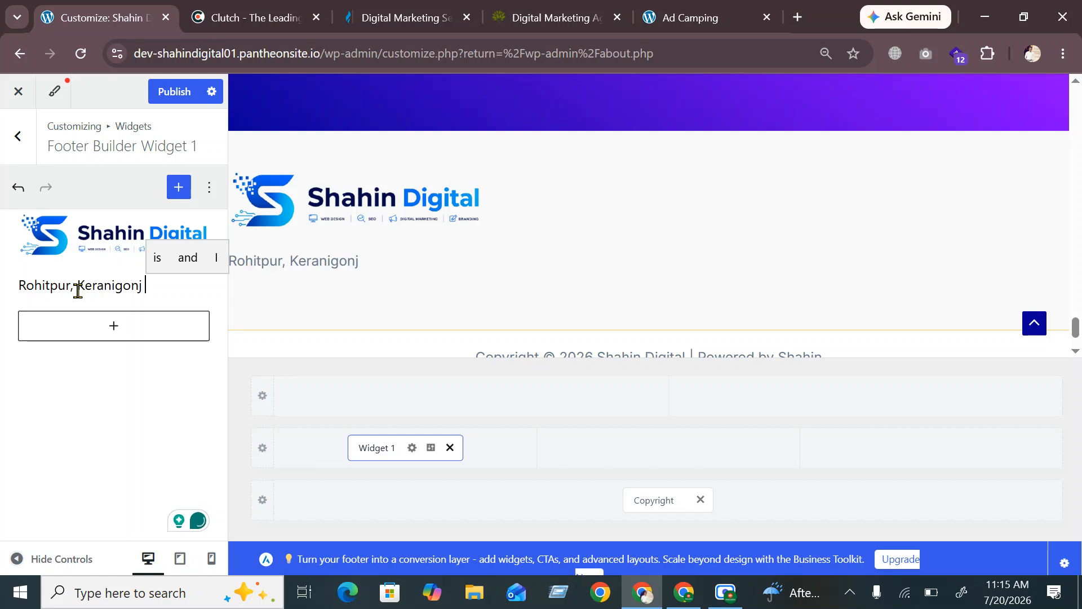
text(, Dhaka)
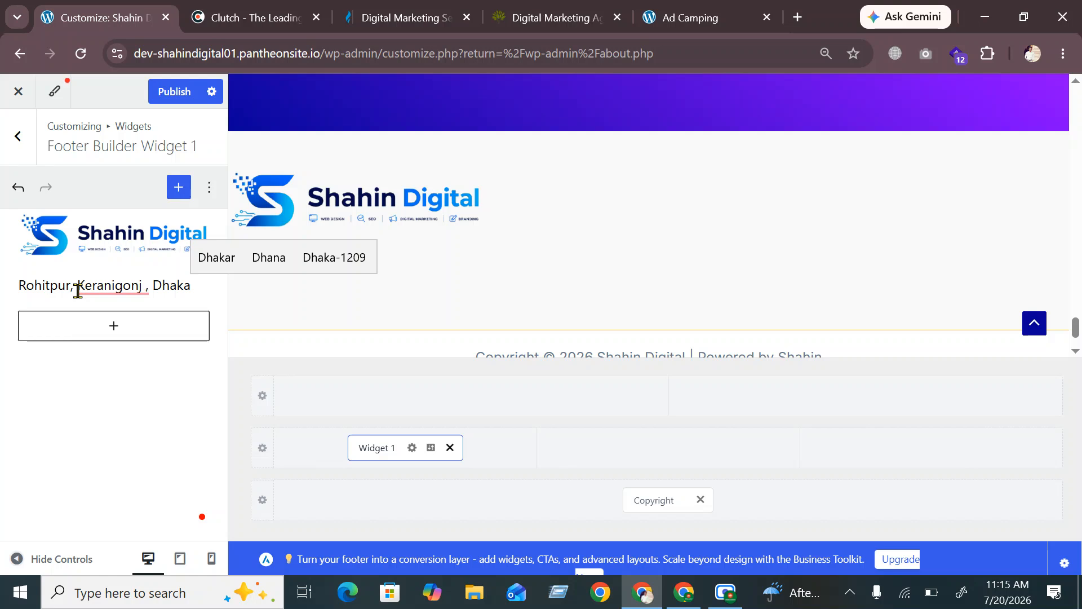
text(-)
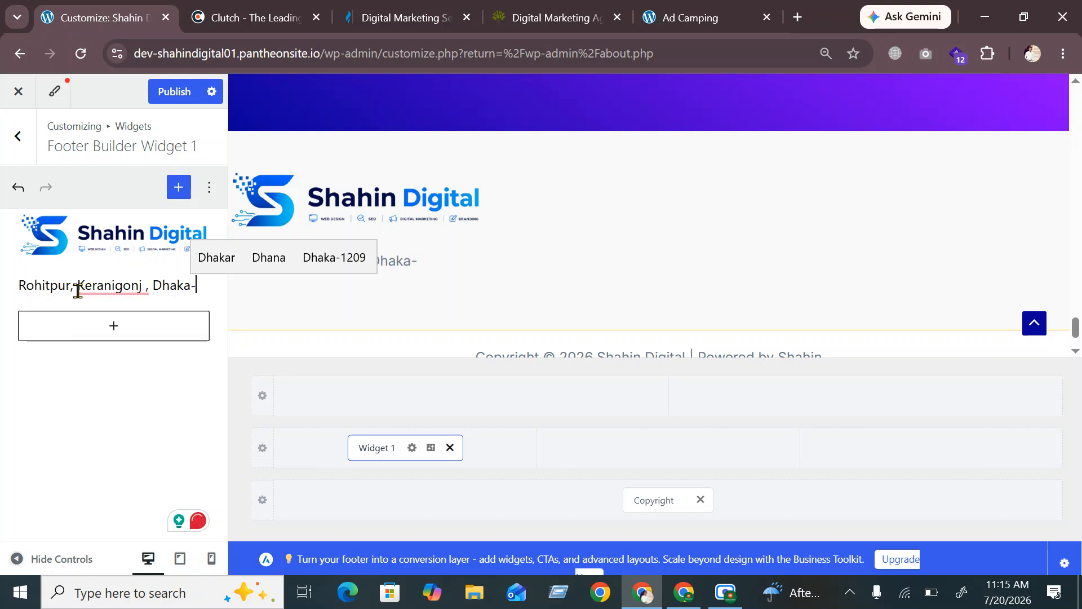
text(1310)
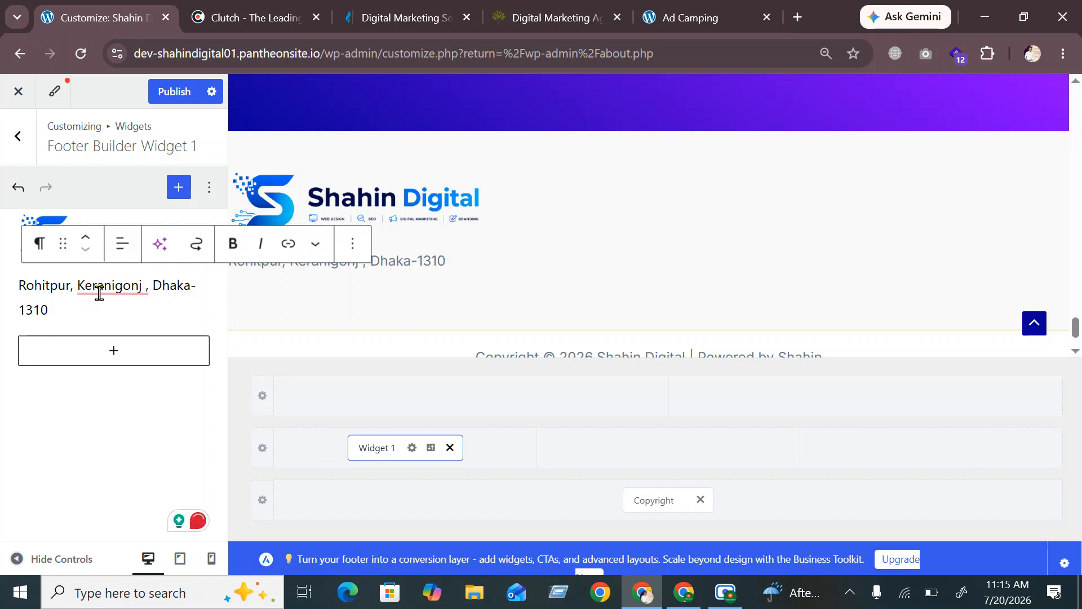
mouse_move(137, 292)
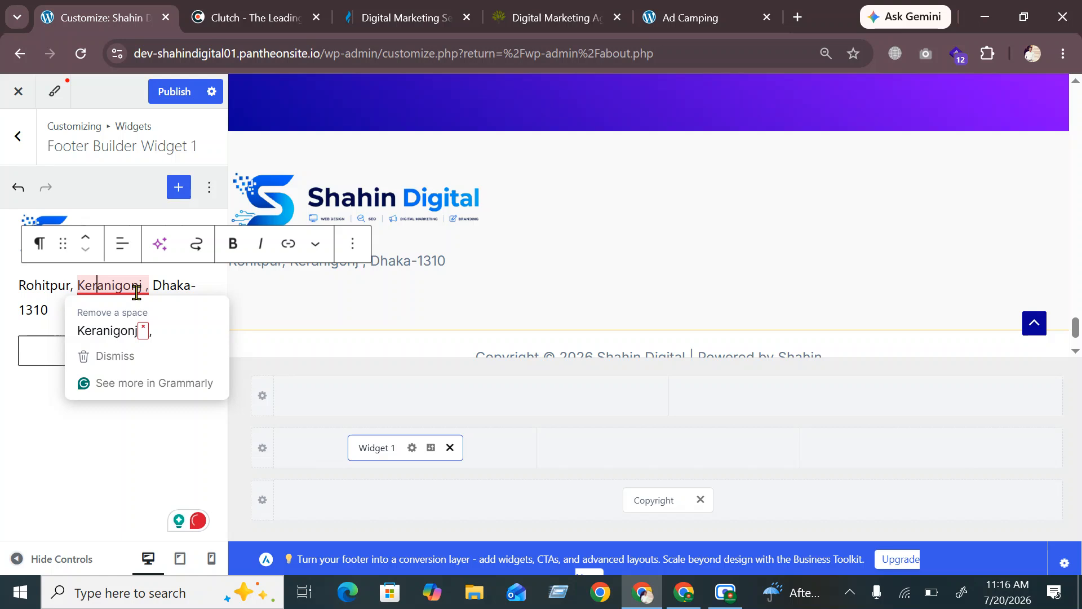
click(187, 308)
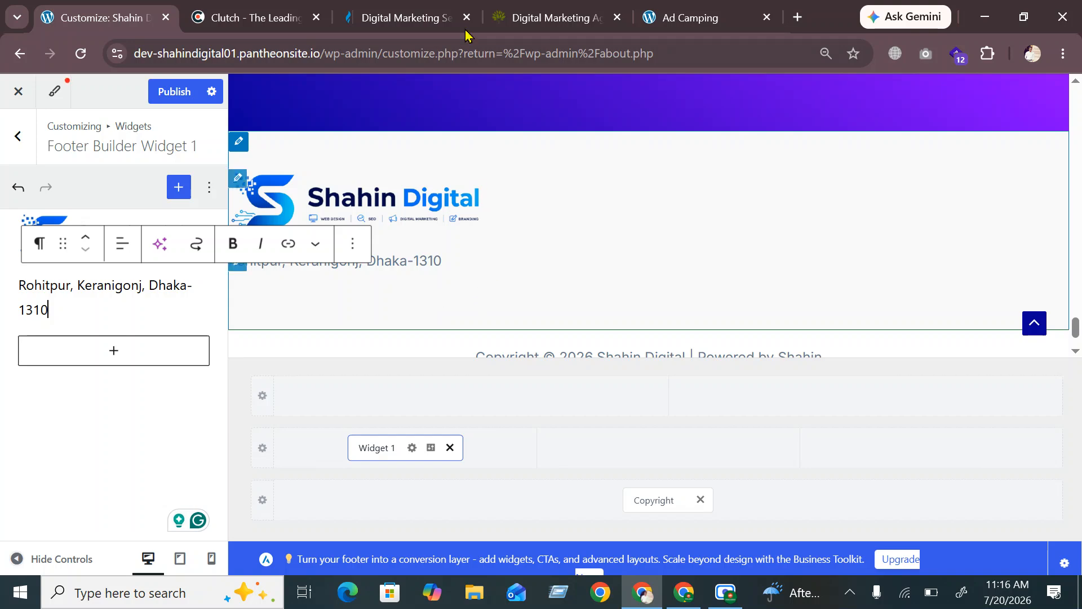
click(251, 18)
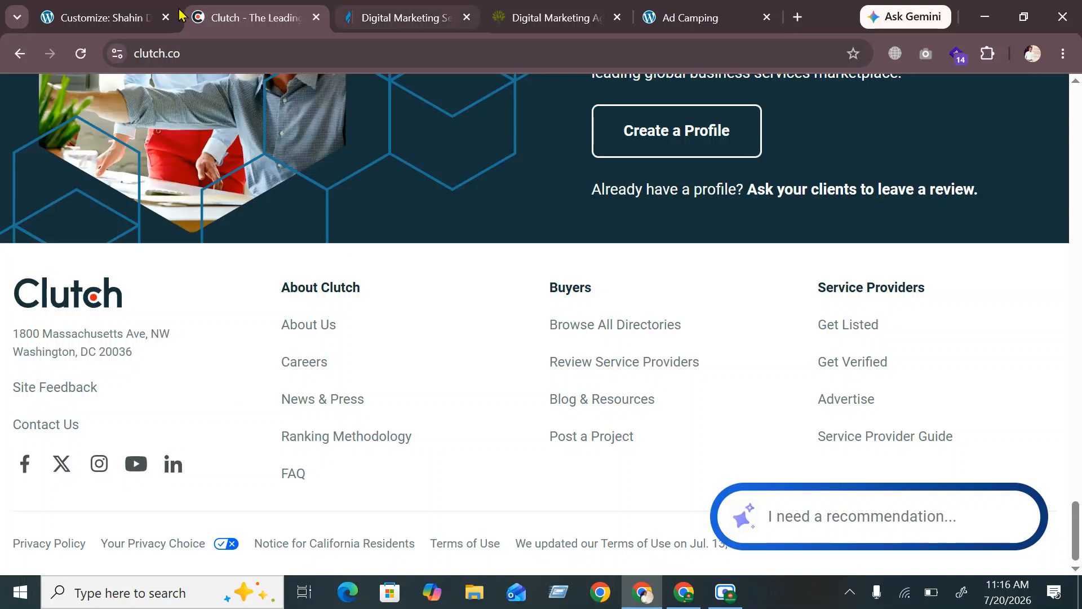
click(136, 18)
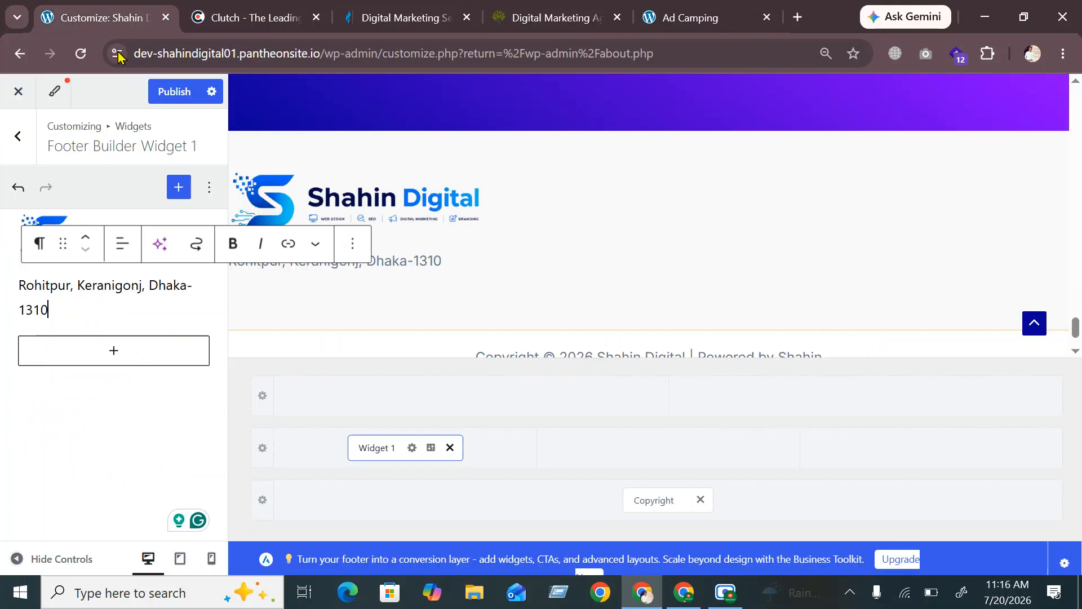
Add a Social Icons block below the address with a Facebook icon
click(105, 359)
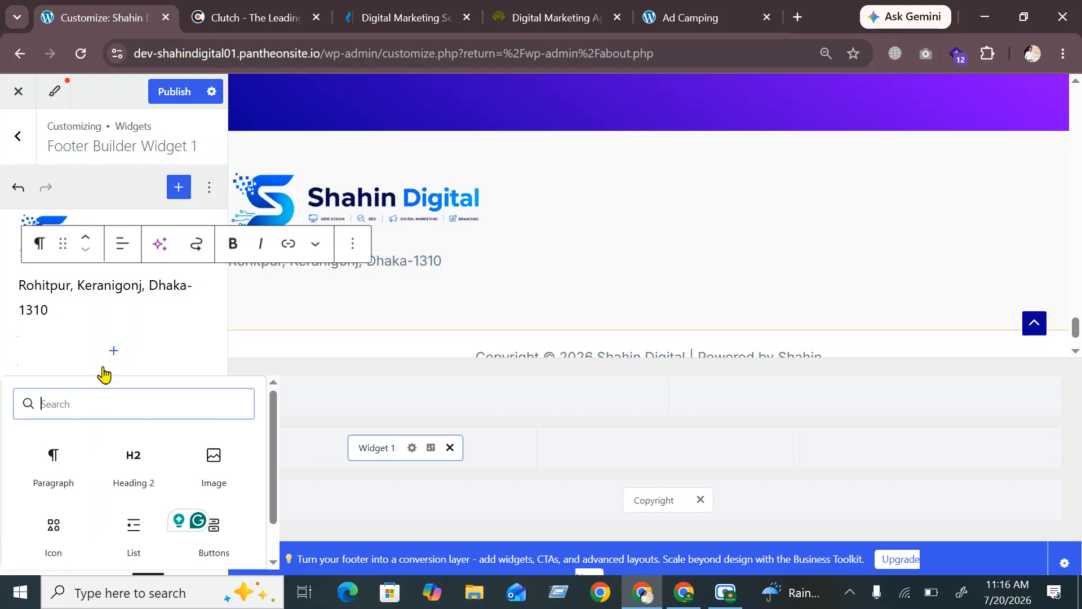
scroll(79, 455, down, 1)
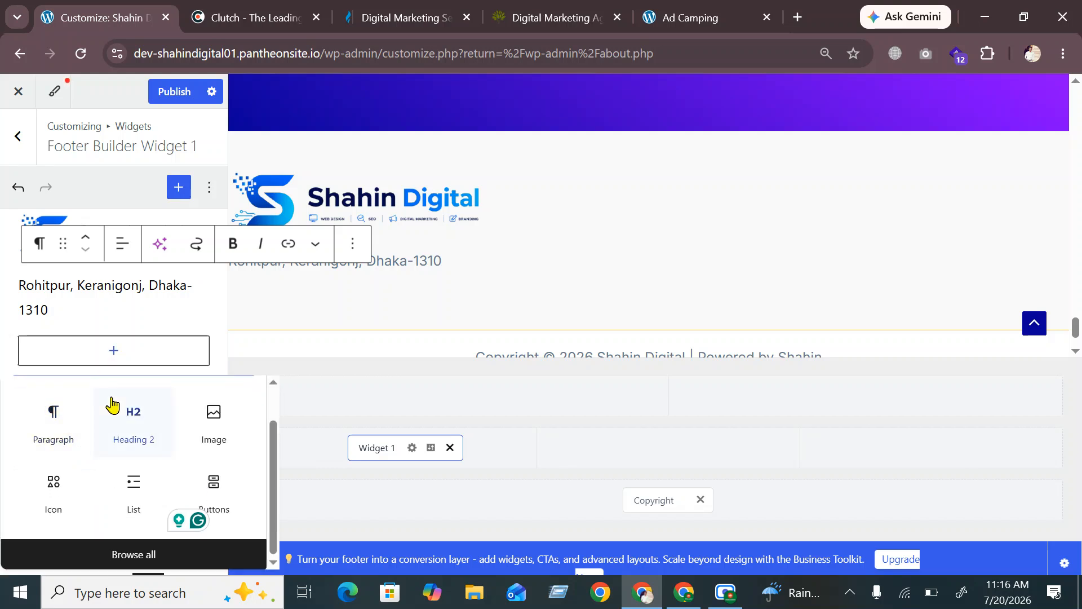
text(soci)
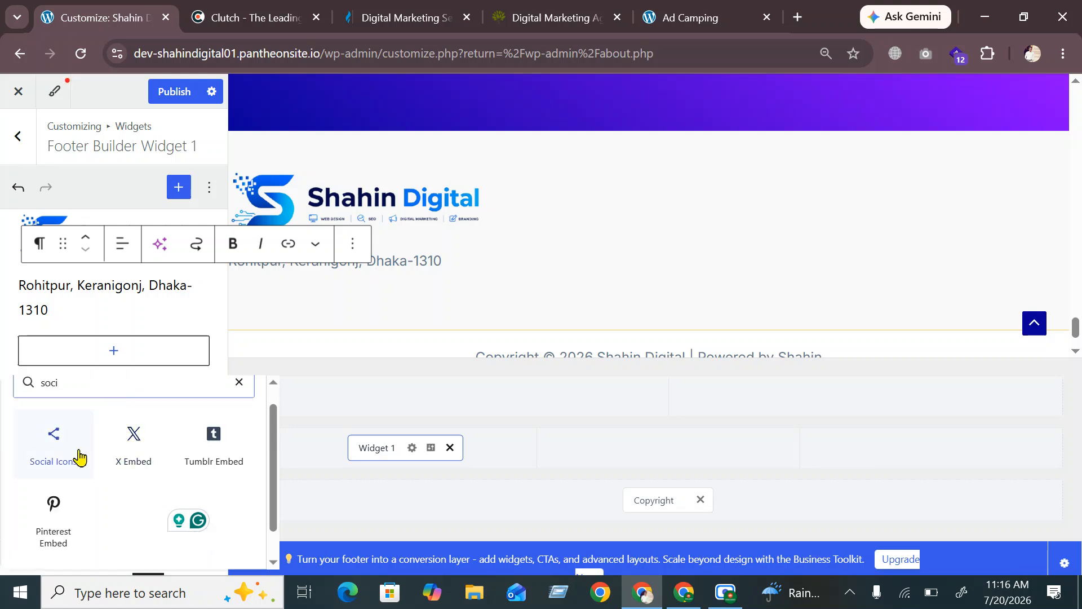
click(47, 451)
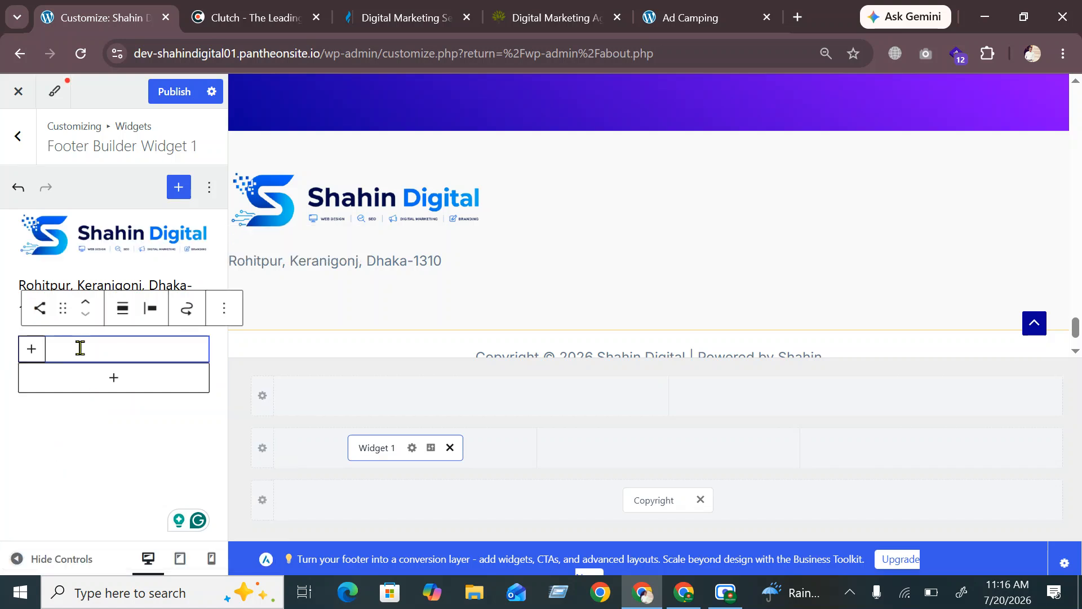
click(32, 348)
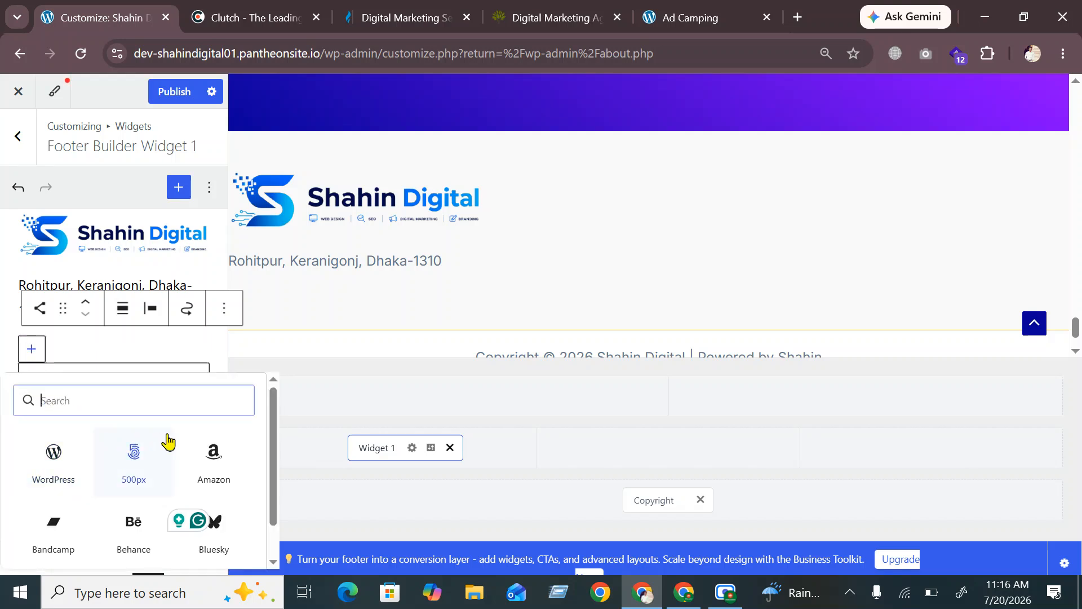
scroll(138, 451, down, 1)
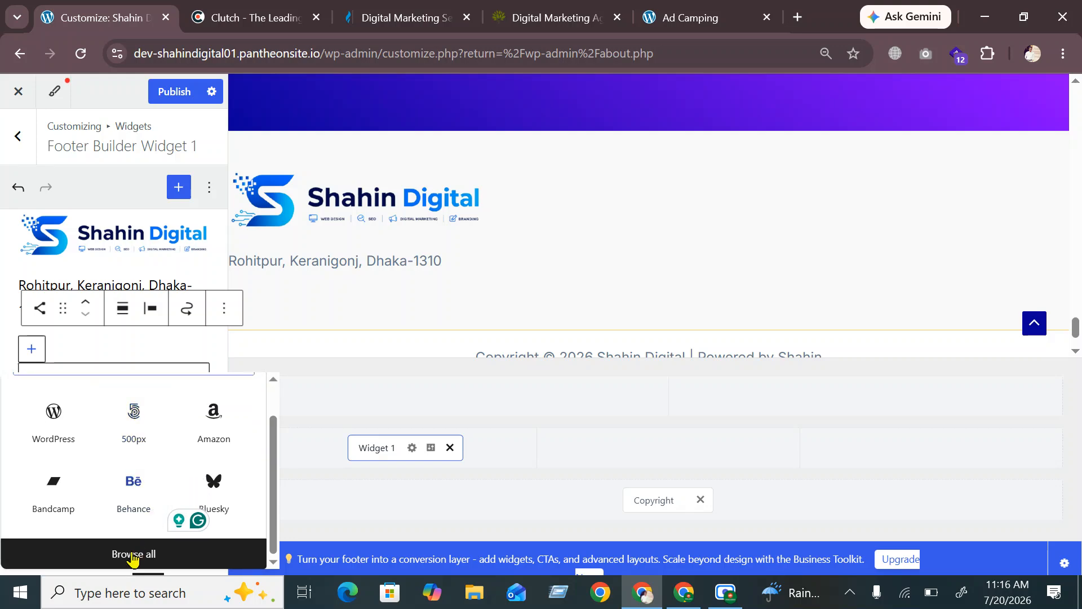
click(132, 555)
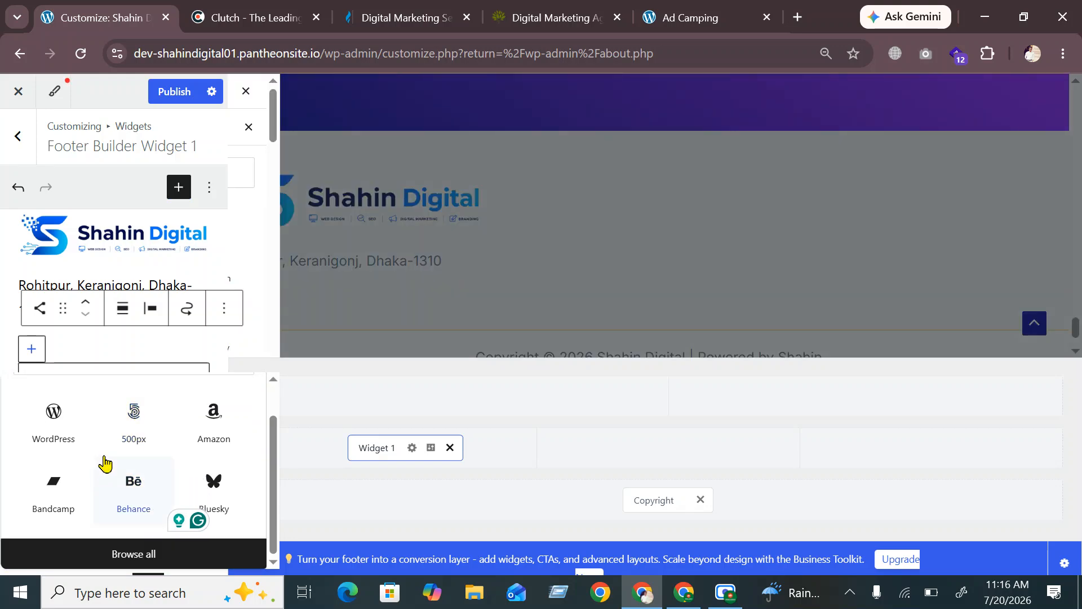
scroll(319, 268, down, 4)
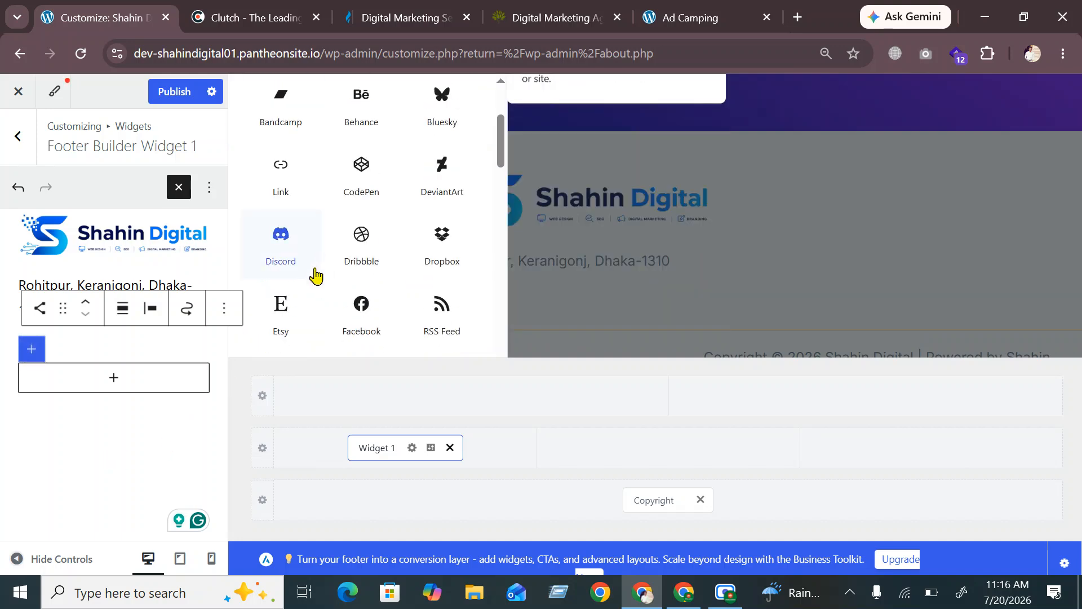
click(363, 329)
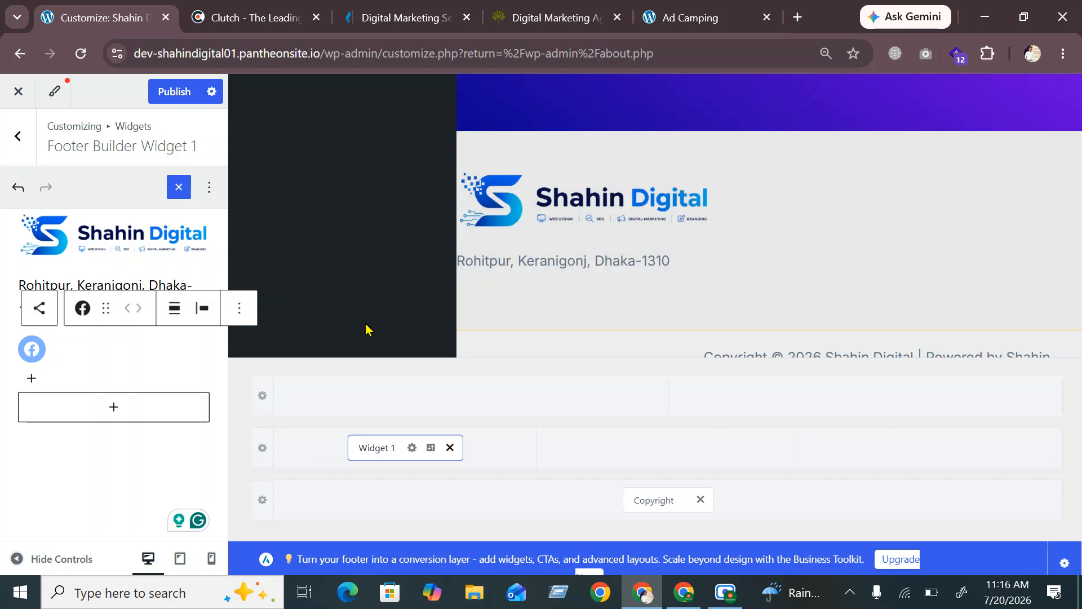
Add Instagram and Pinterest icons after Facebook
click(31, 379)
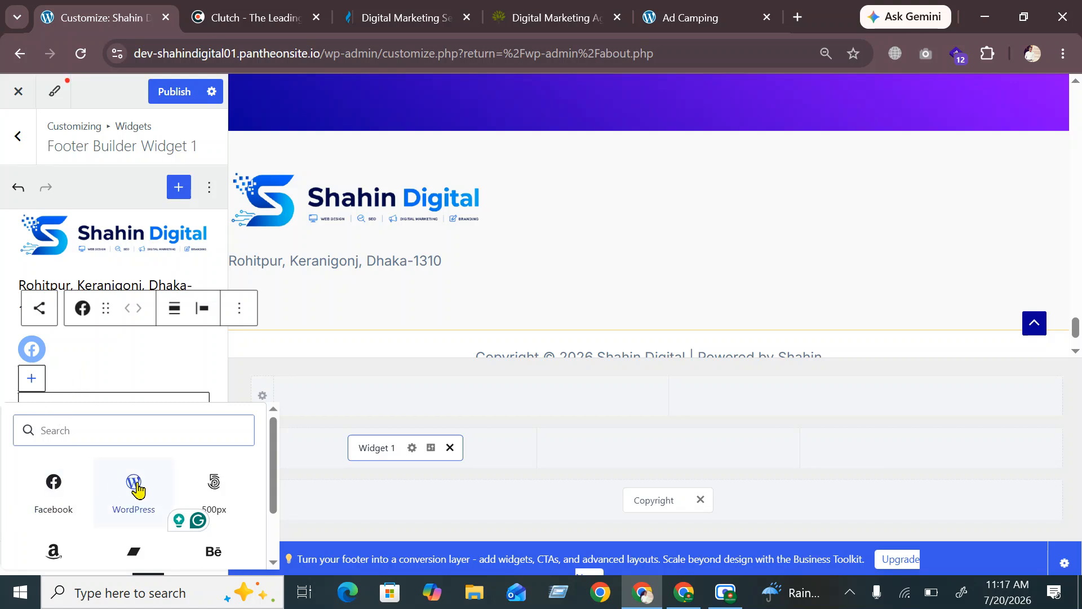
scroll(135, 481, down, 2)
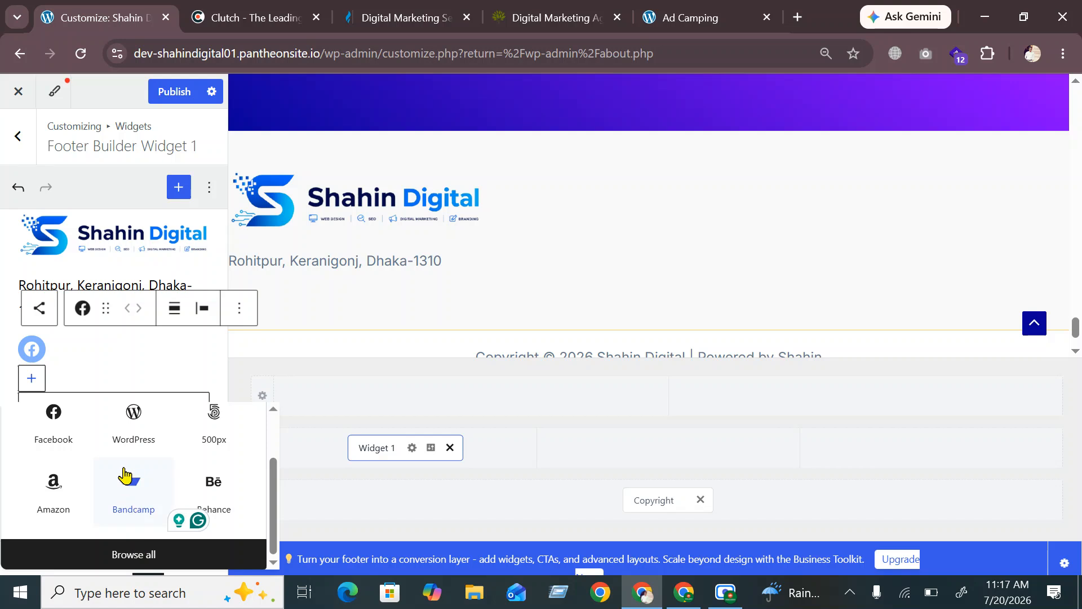
scroll(127, 474, up, 2)
text(in)
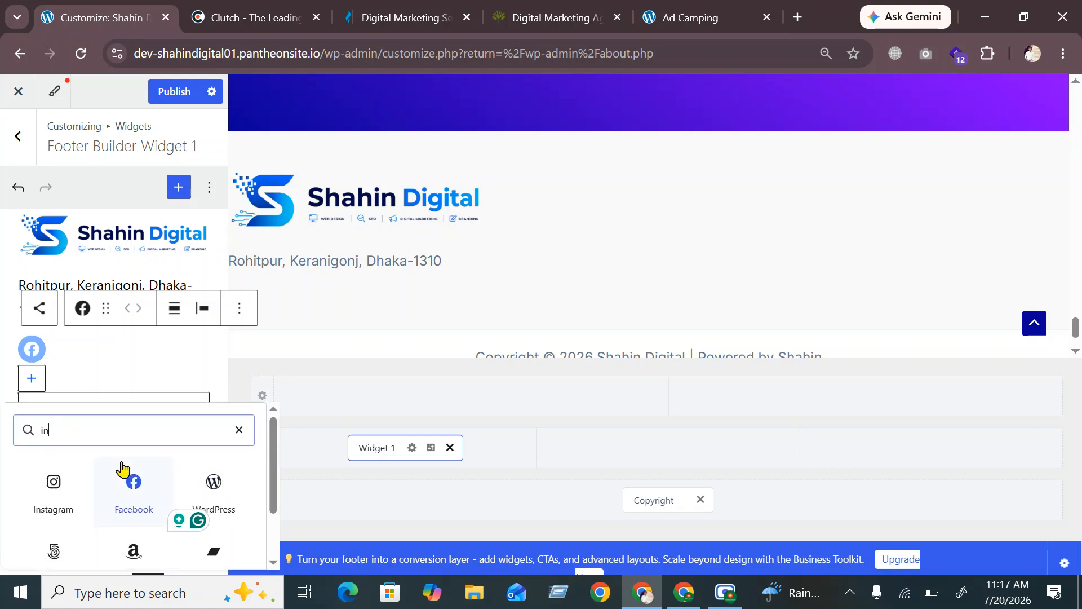
click(56, 479)
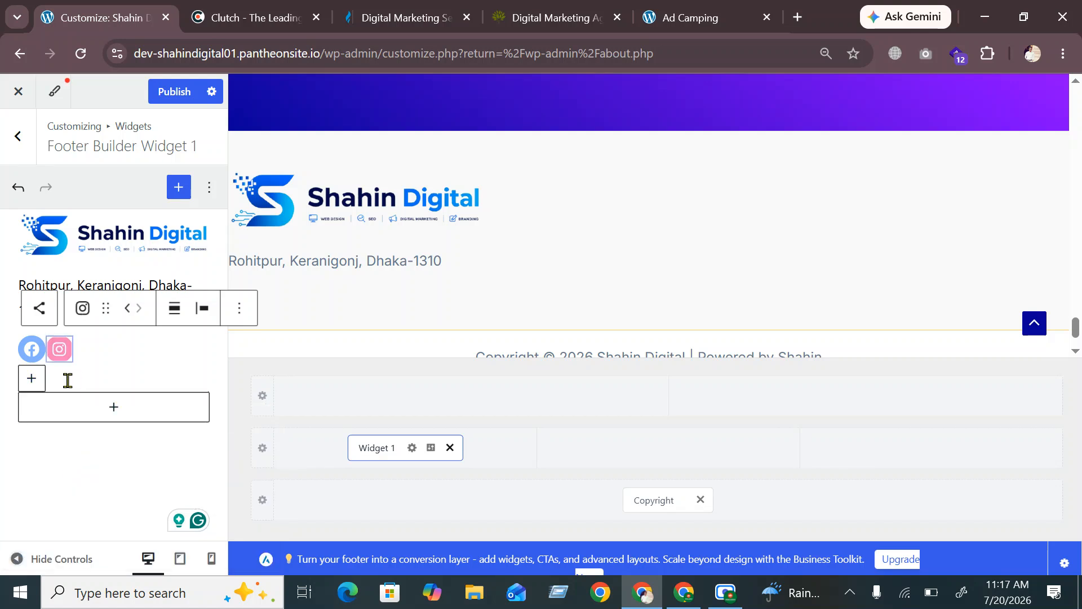
click(30, 382)
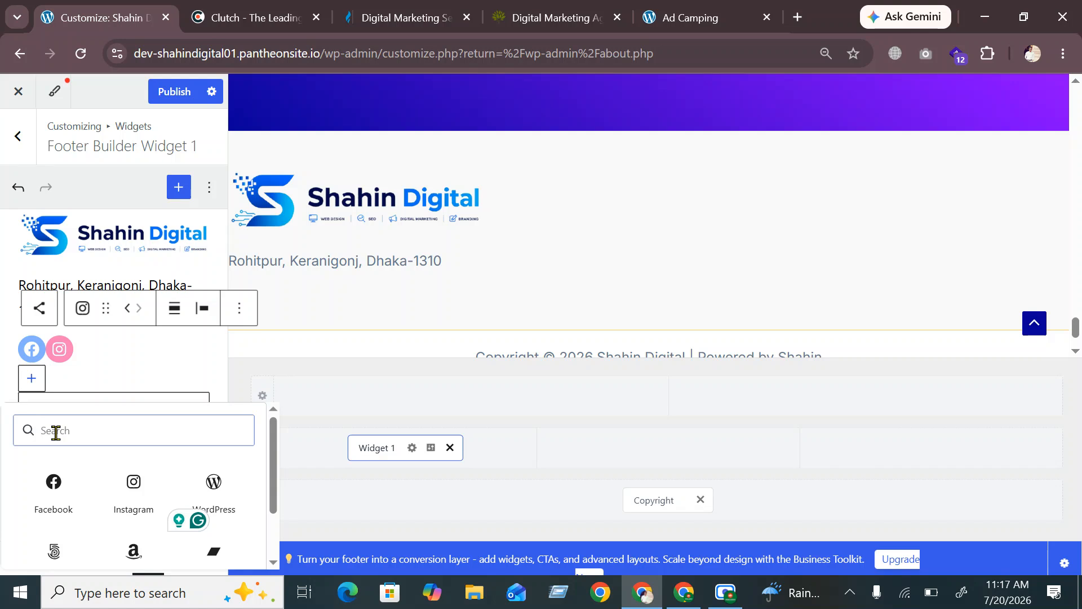
text(pi)
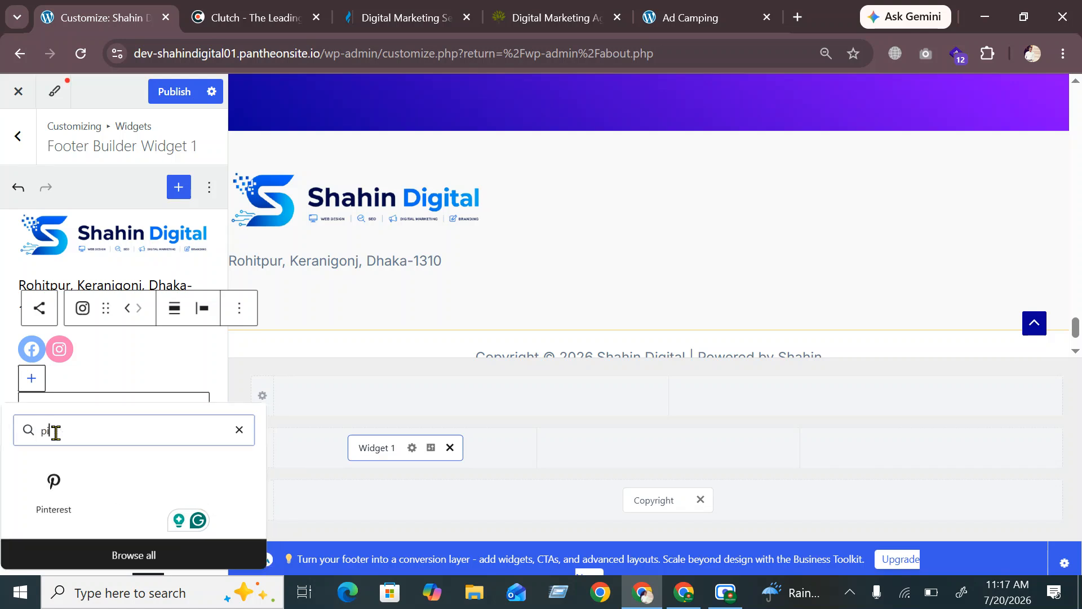
click(53, 484)
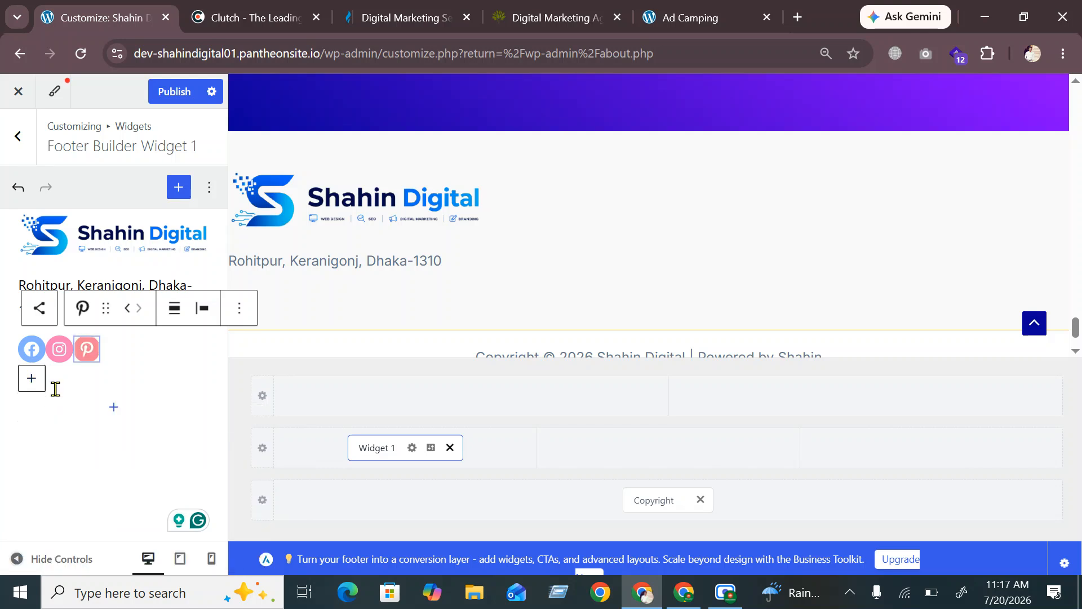
Add LinkedIn and Behance icons to complete the social icon row
click(33, 378)
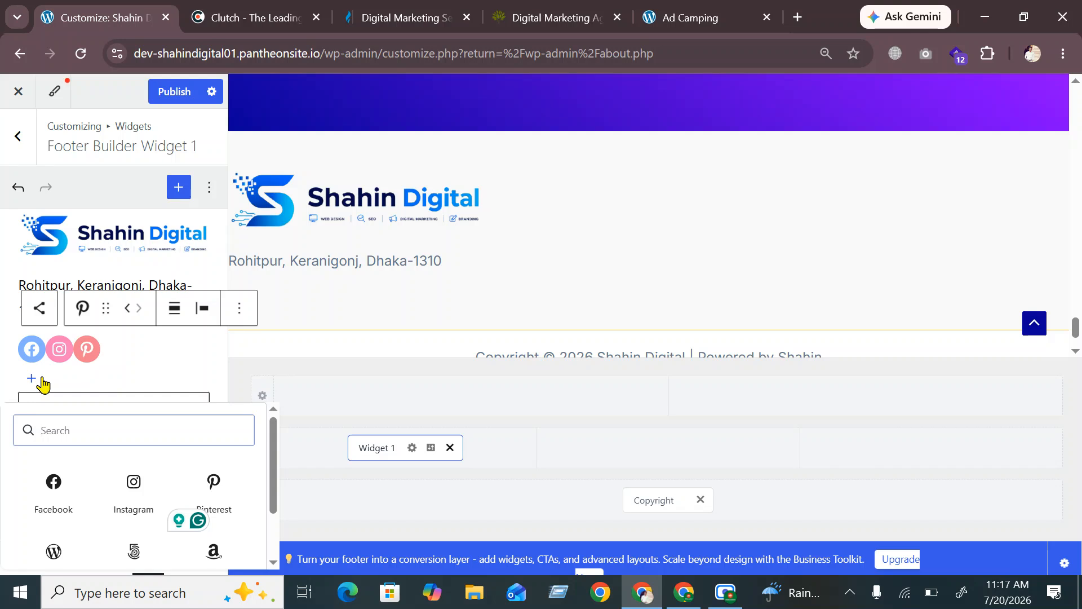
text(li)
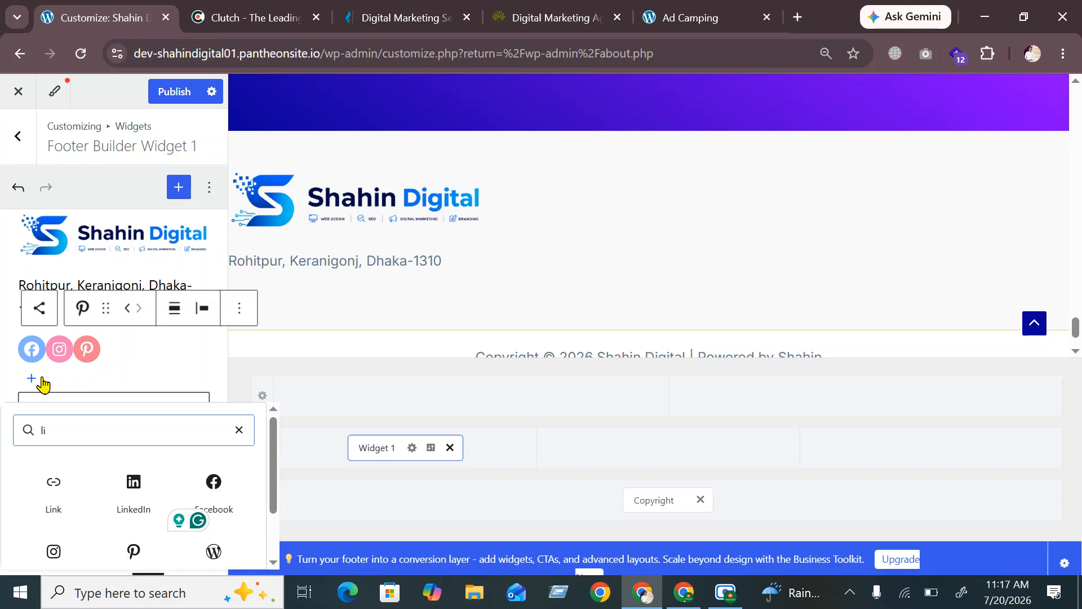
click(134, 504)
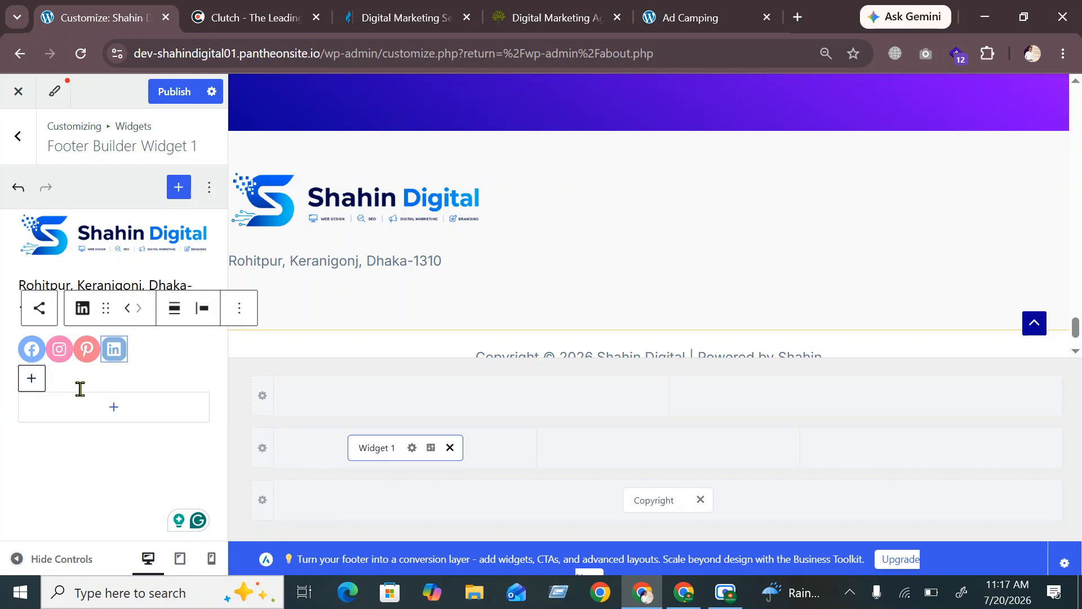
click(31, 382)
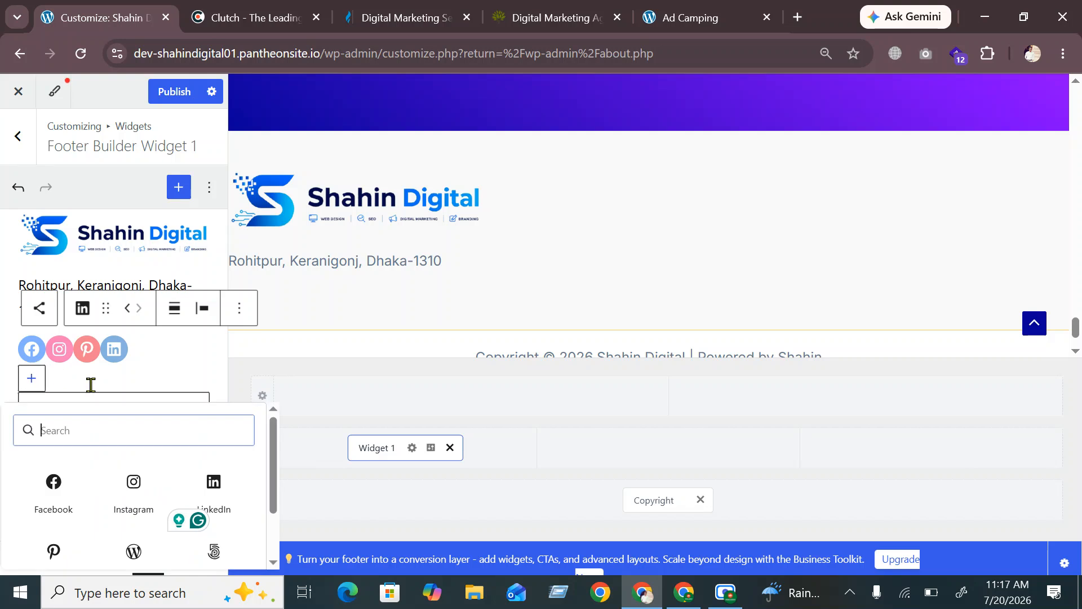
scroll(169, 496, down, 2)
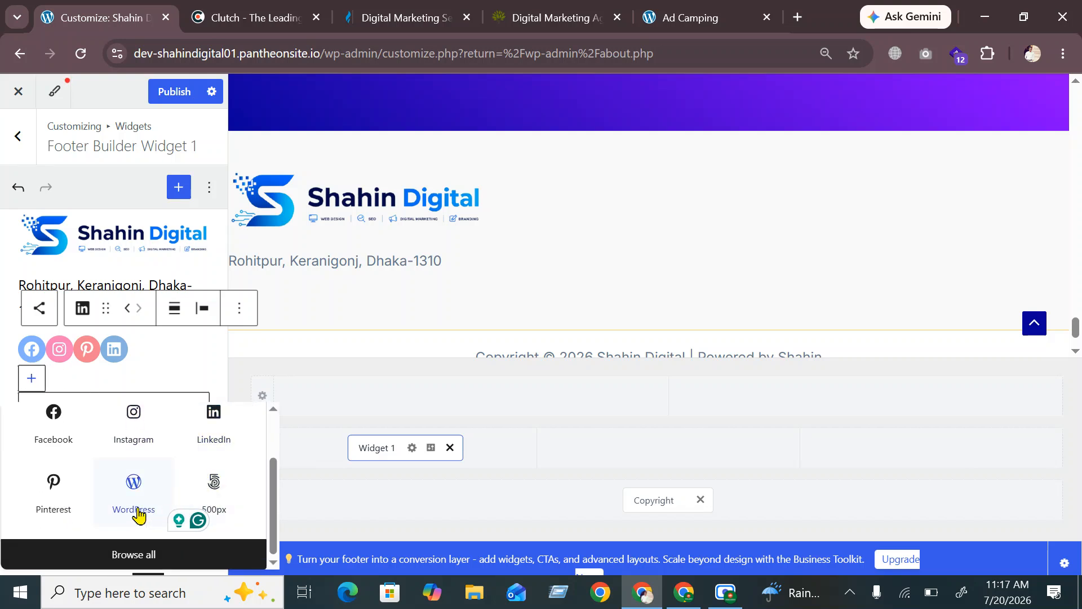
scroll(138, 514, up, 2)
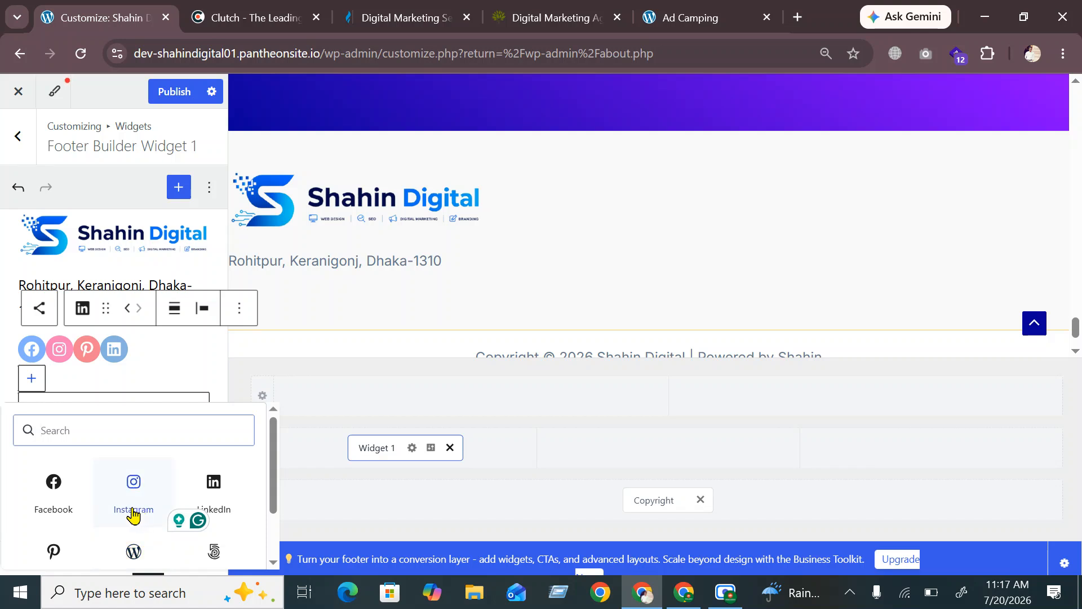
text(b)
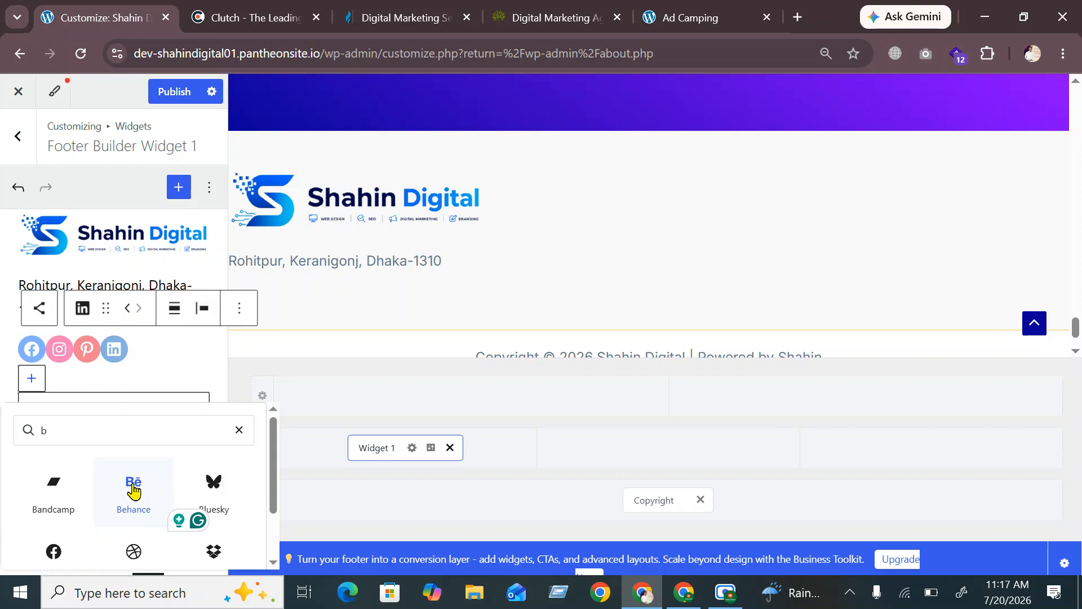
click(133, 496)
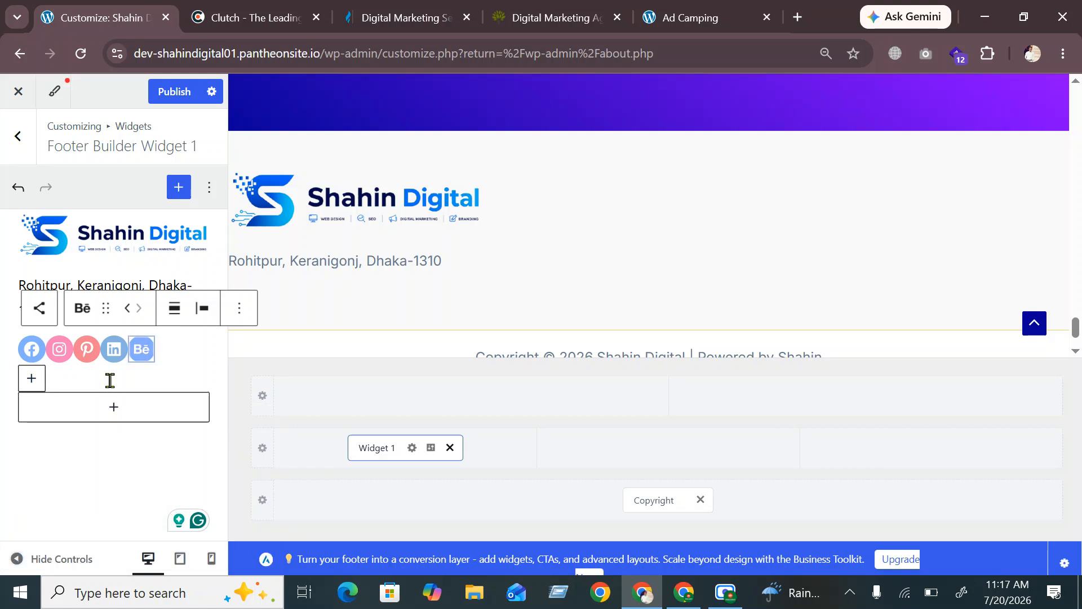
click(31, 351)
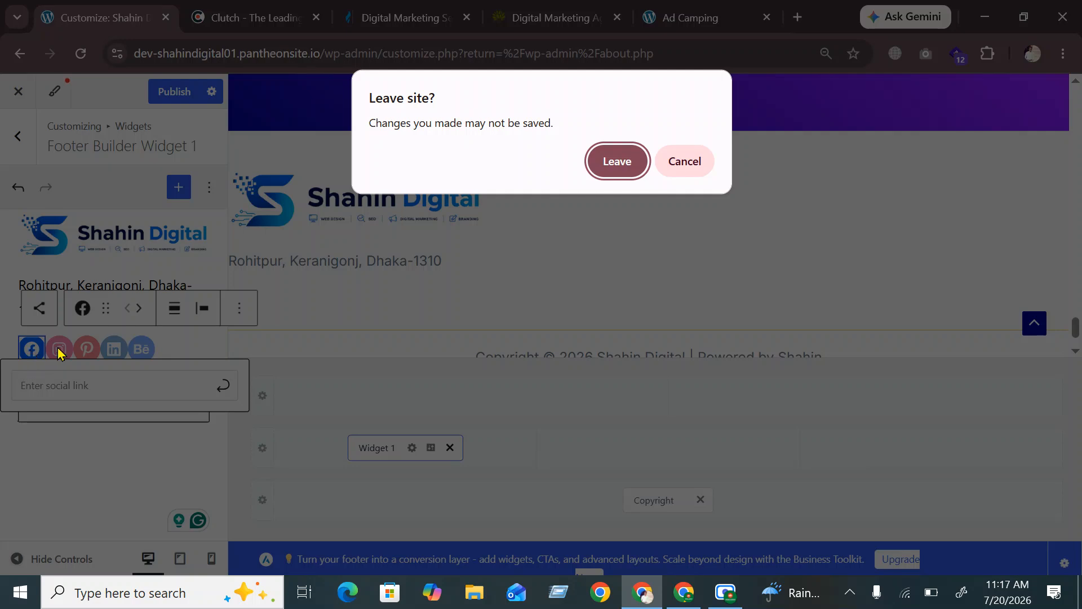
Give the Facebook and Instagram icons a # link
click(671, 163)
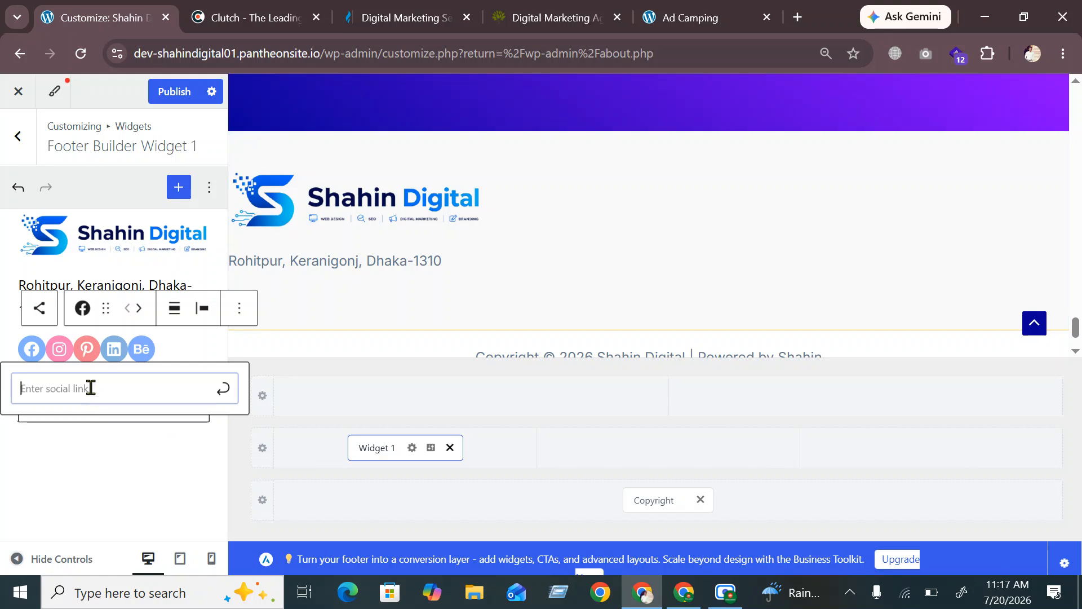
text(#)
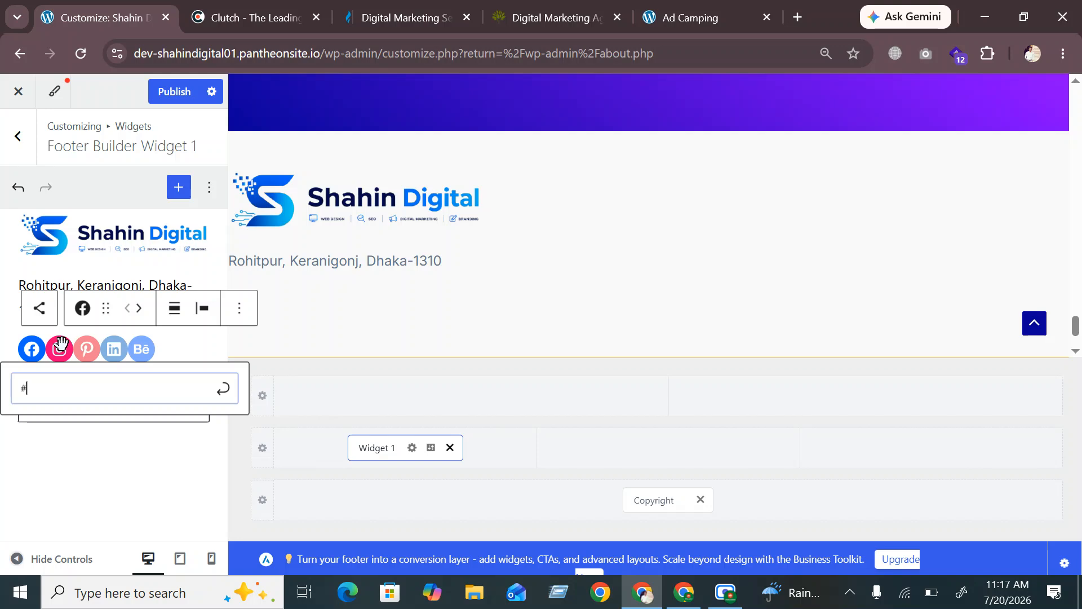
click(60, 349)
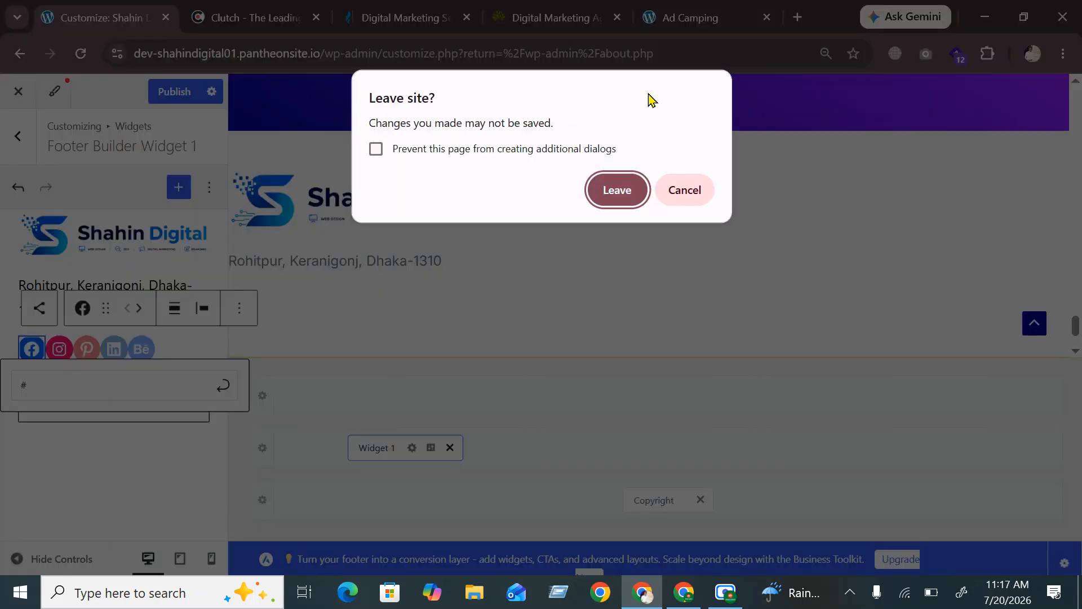
click(699, 187)
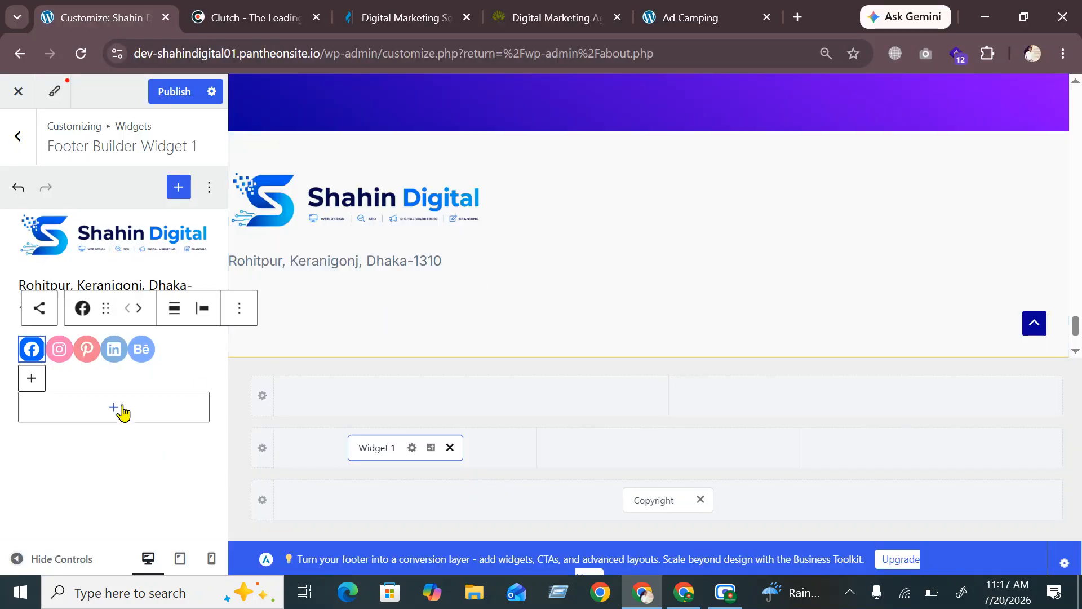
click(61, 348)
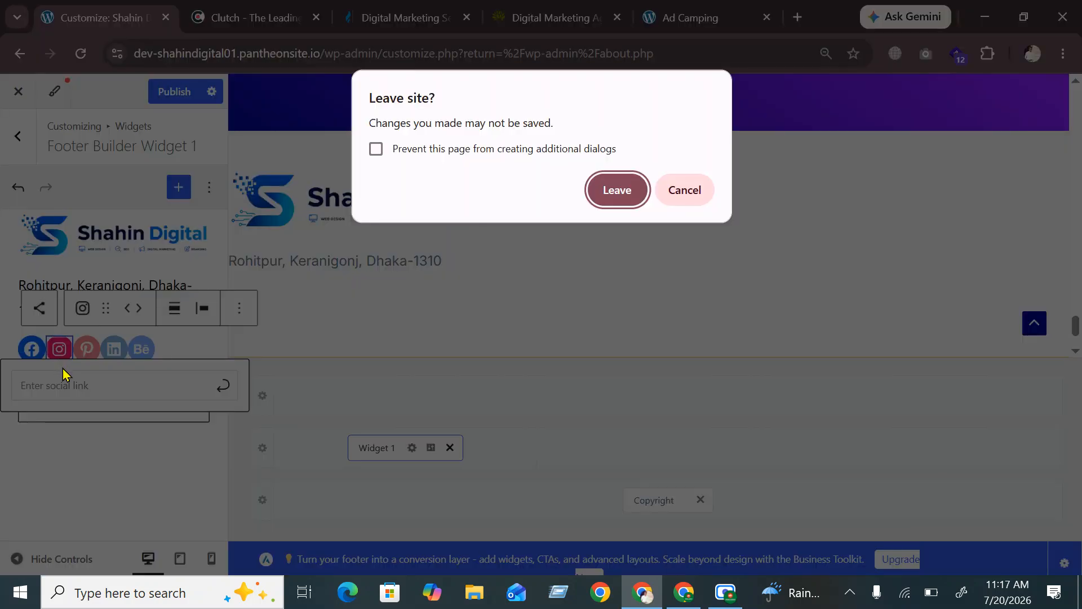
click(687, 189)
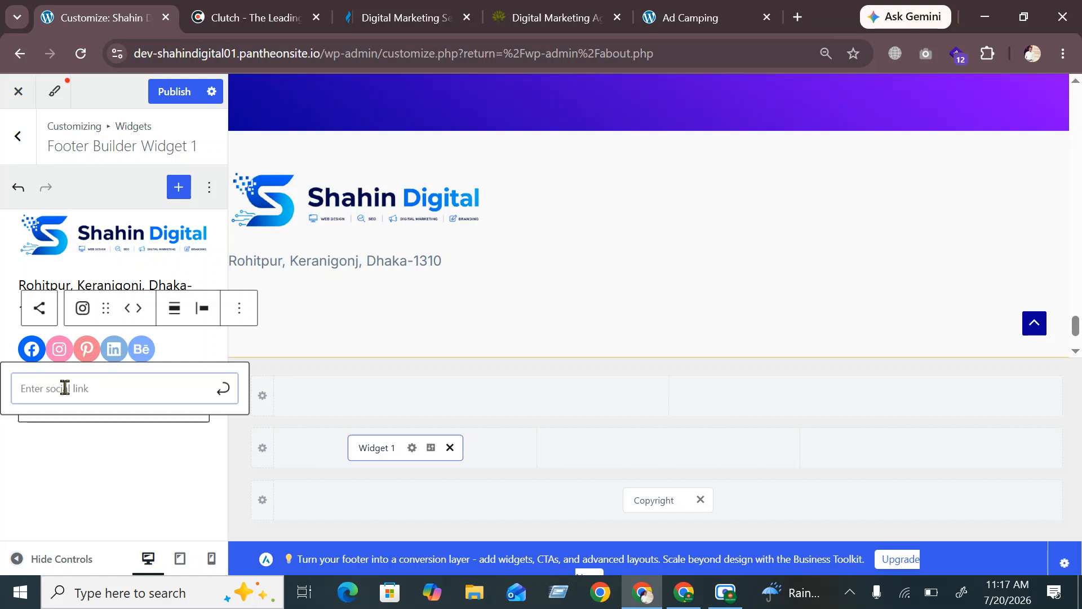
text(#)
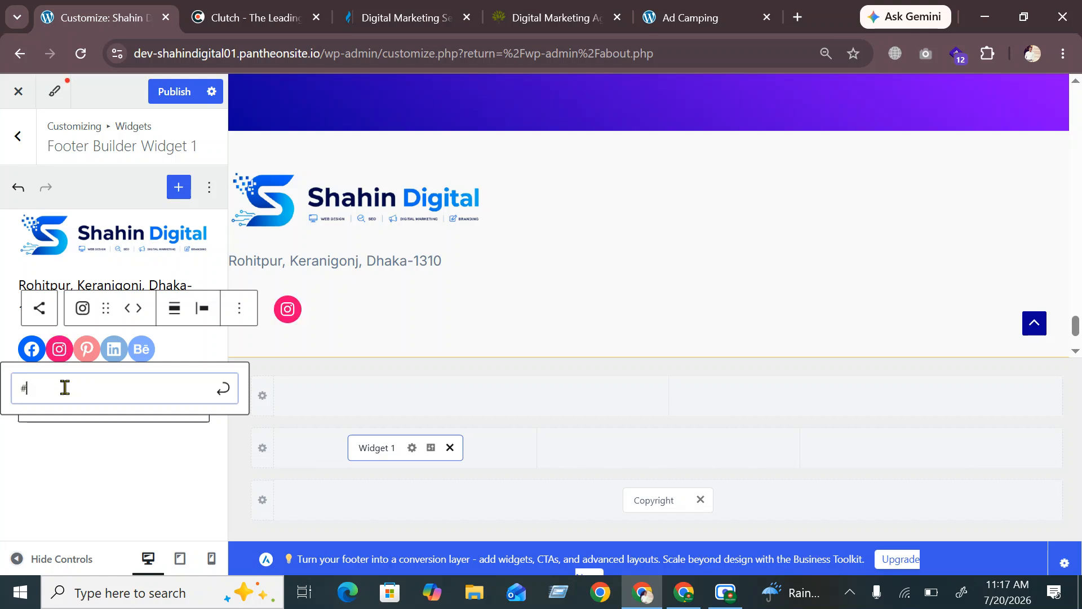
click(91, 349)
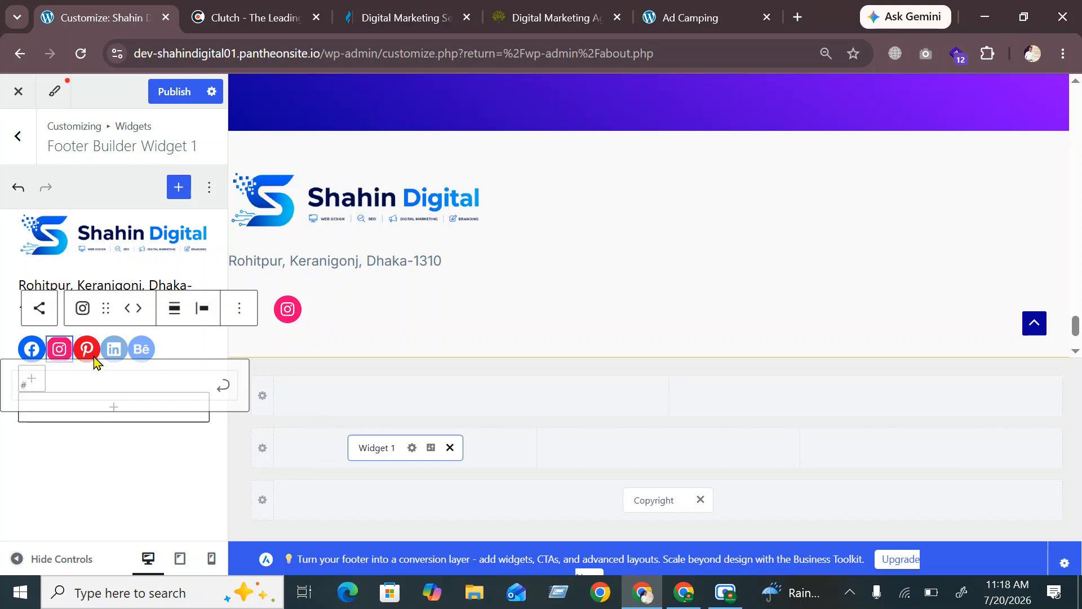
Give the Pinterest and LinkedIn icons a # link
click(675, 193)
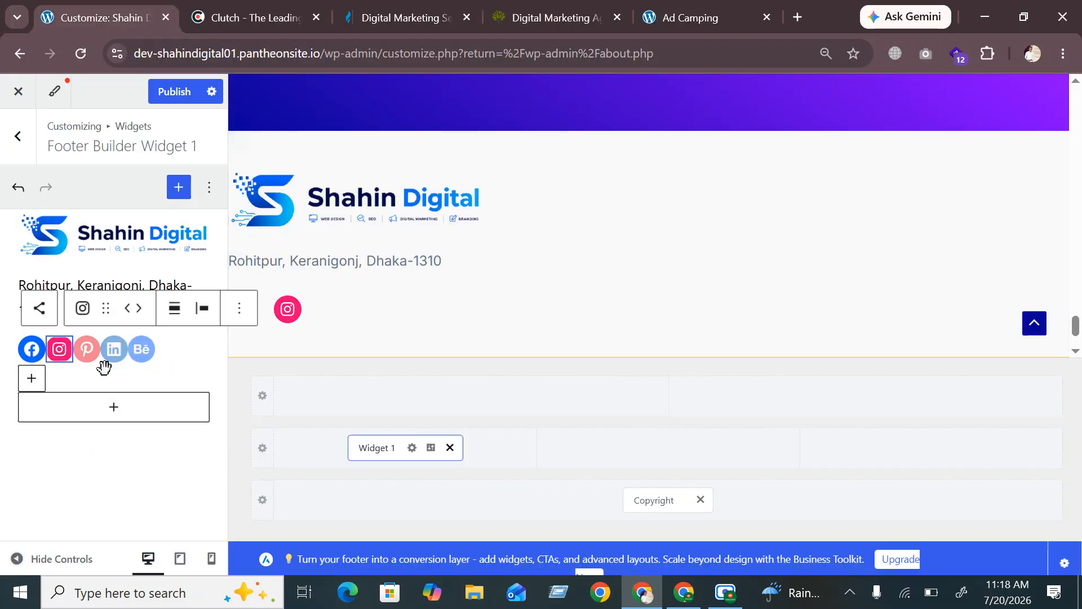
click(86, 348)
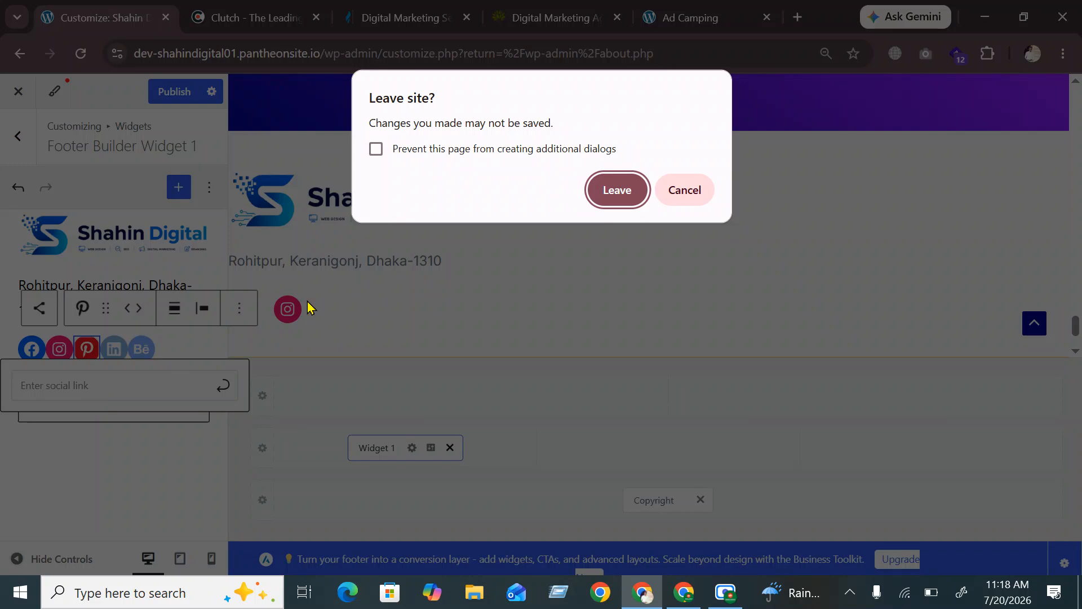
click(687, 197)
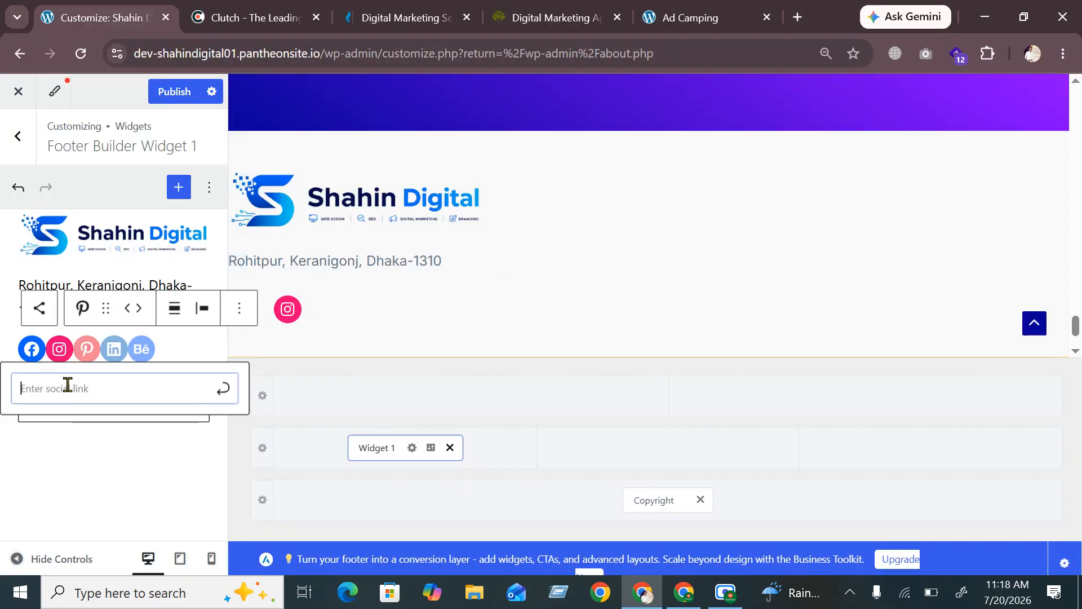
text(#)
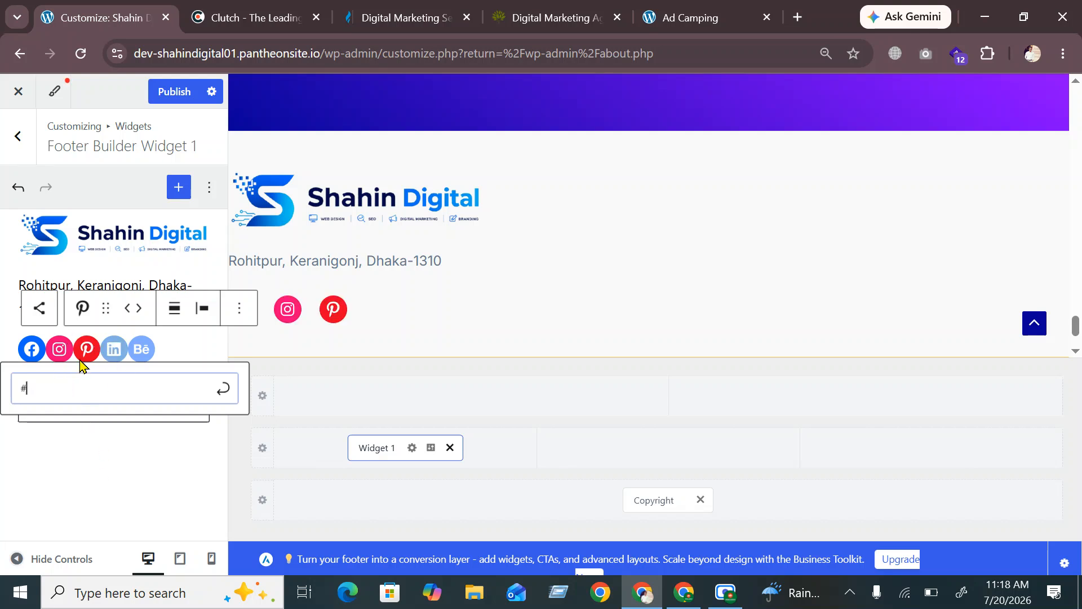
click(106, 349)
key(Return)
click(684, 188)
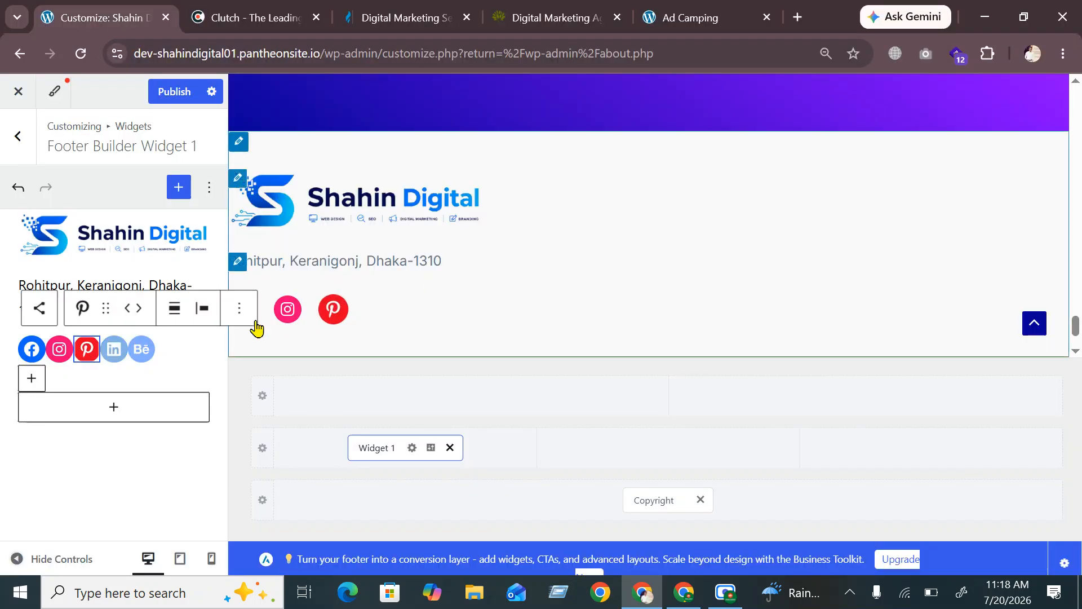
click(113, 349)
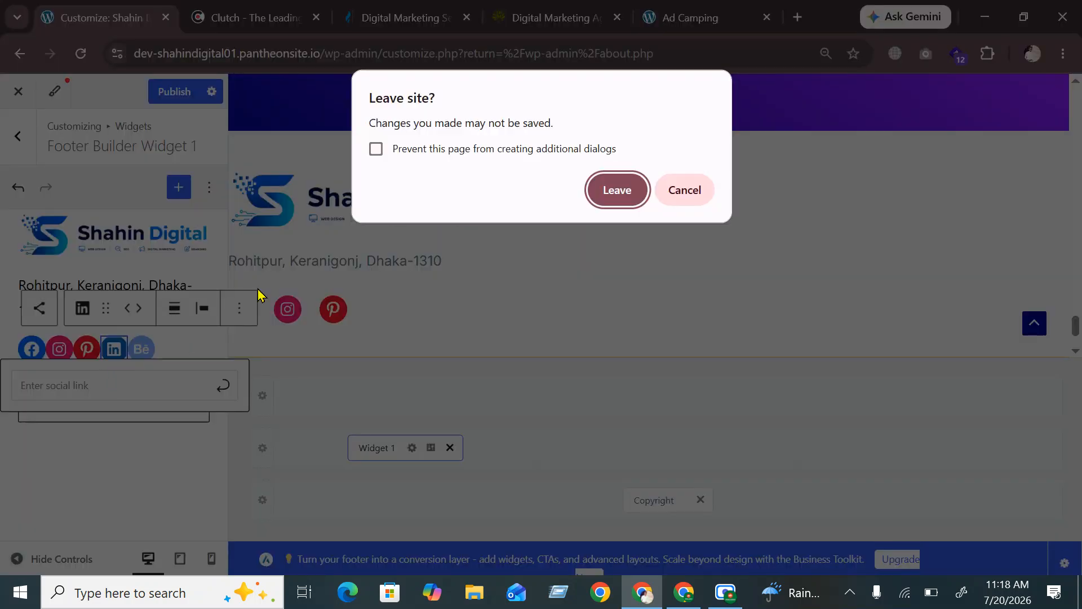
click(674, 188)
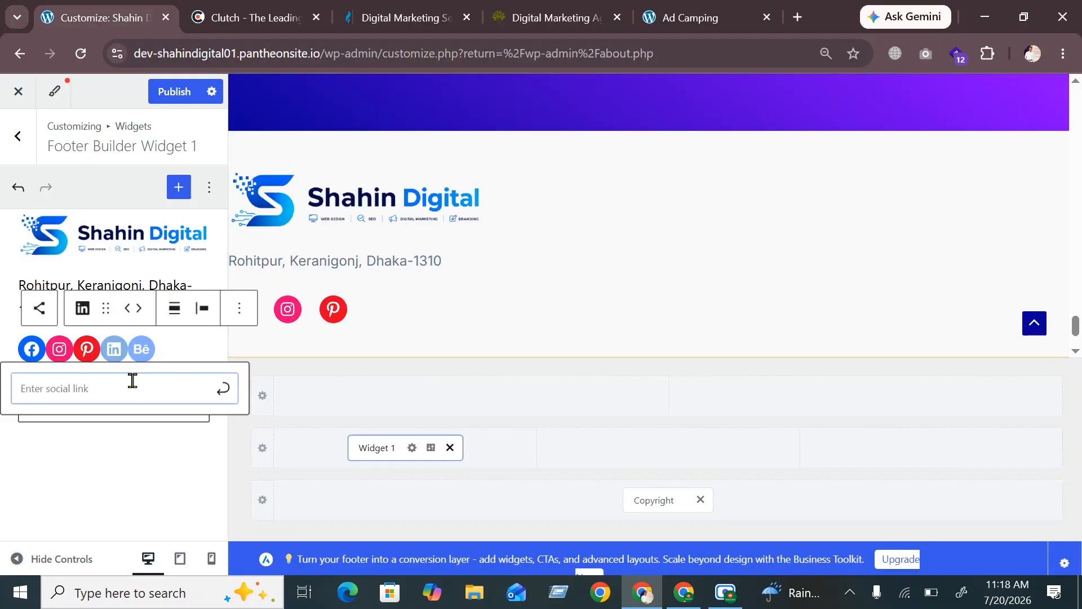
text(#)
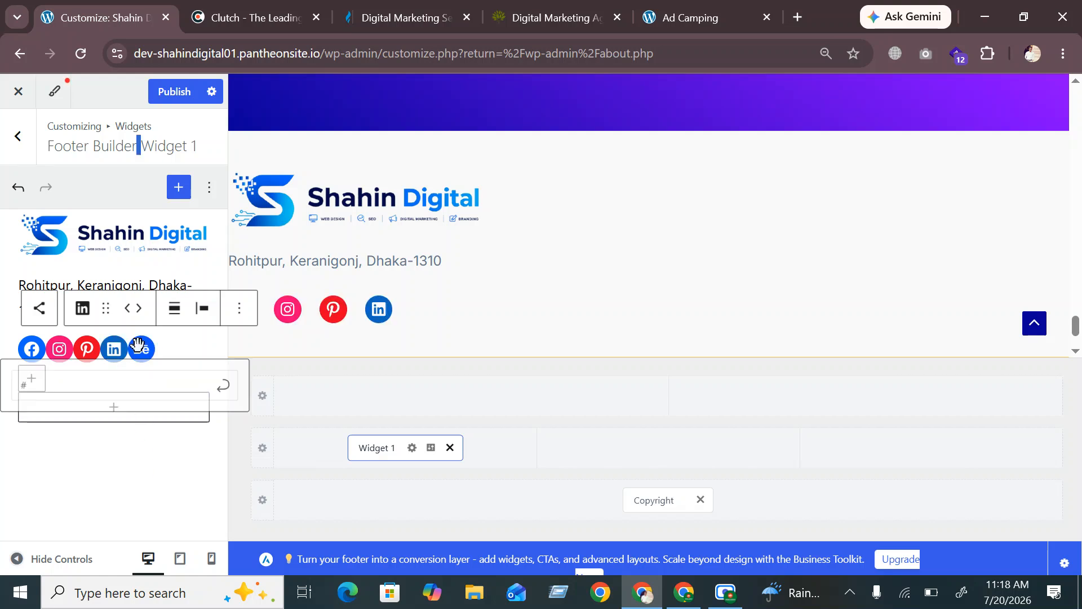
click(222, 389)
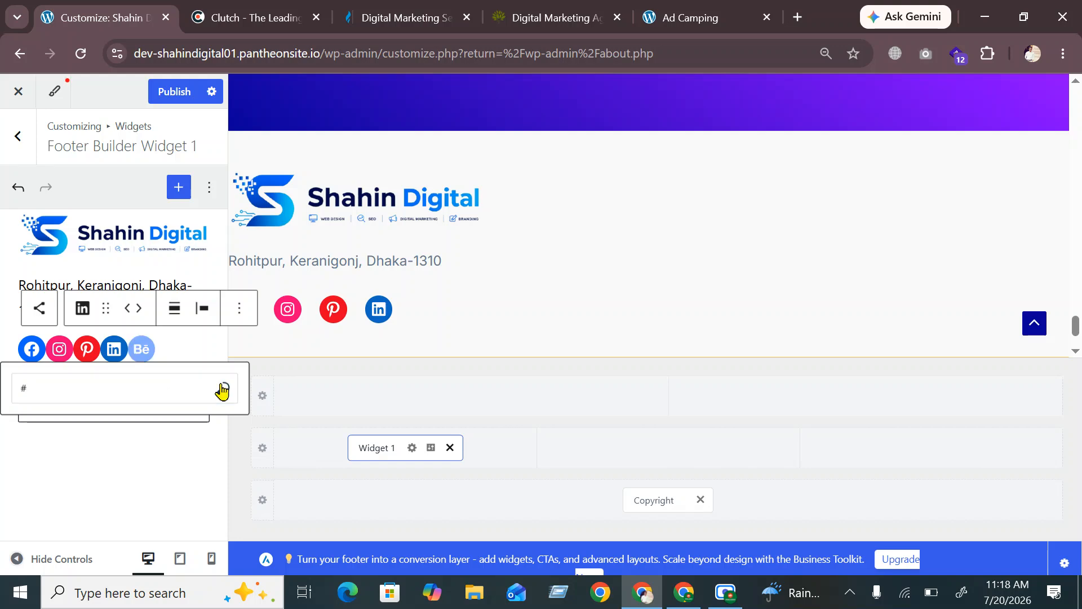
Give the Behance icon a # link and publish the footer changes
click(142, 352)
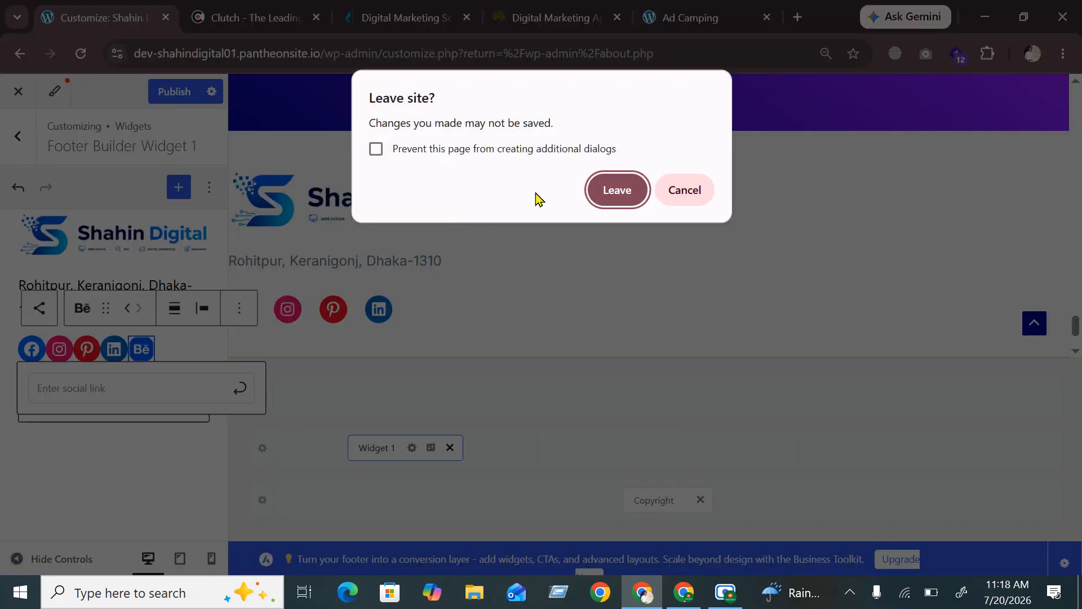
click(684, 189)
click(113, 381)
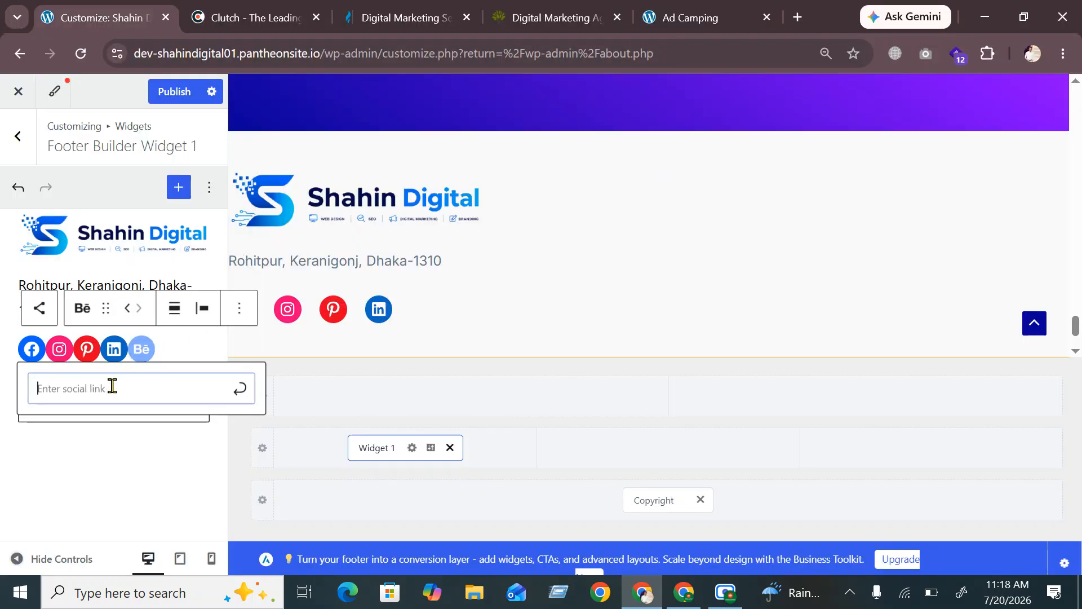
text(#)
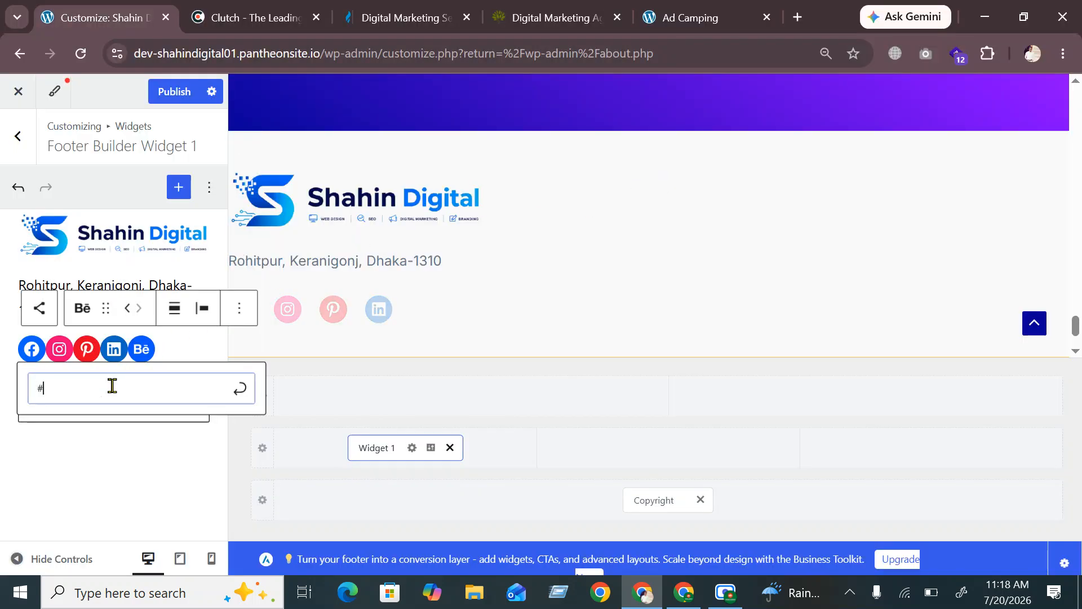
click(238, 389)
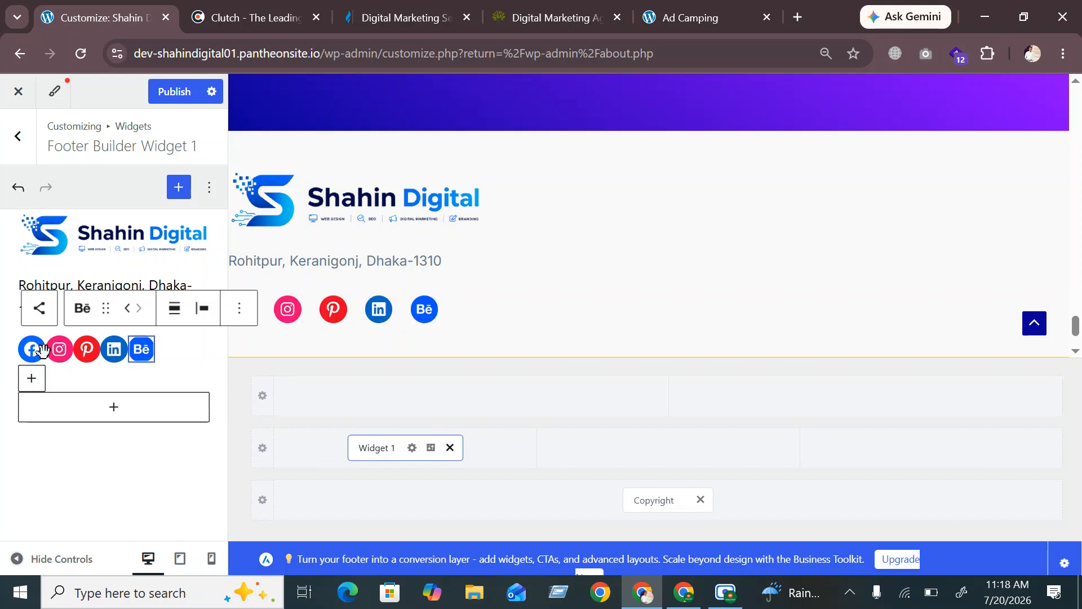
click(59, 349)
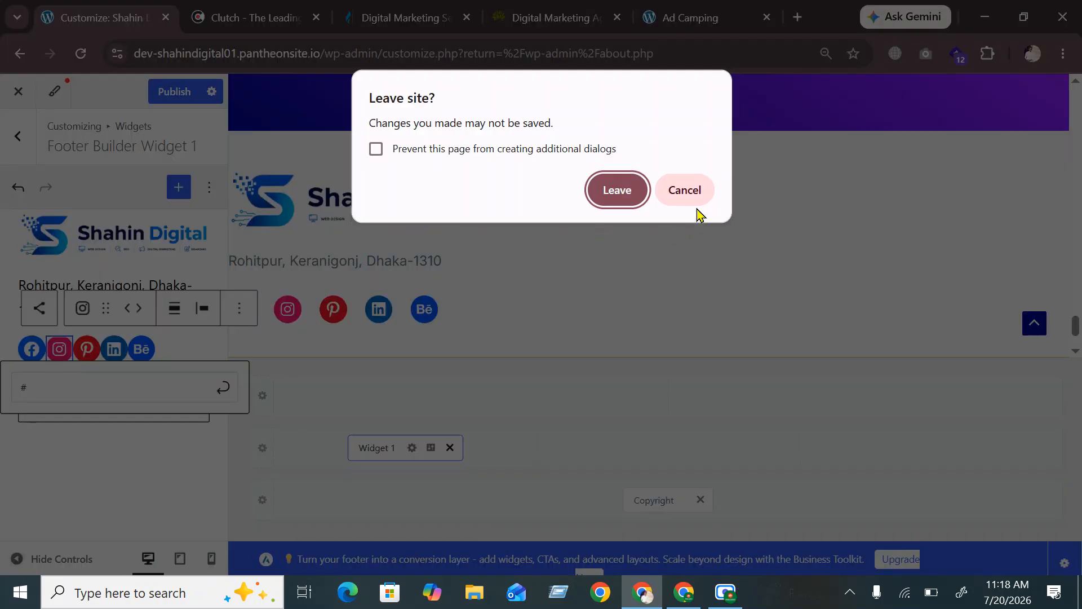
click(684, 189)
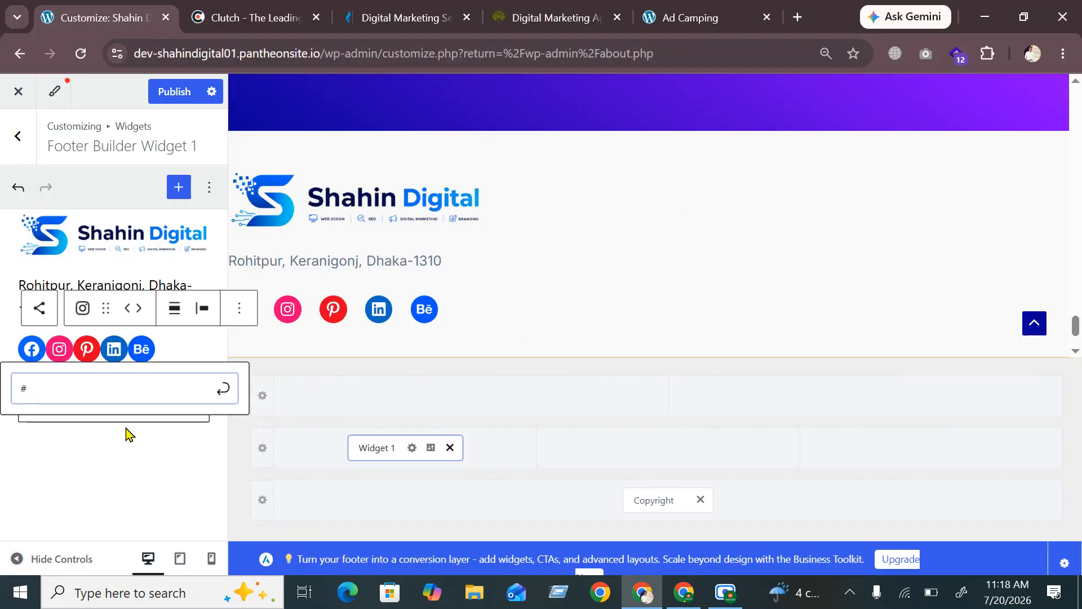
click(177, 91)
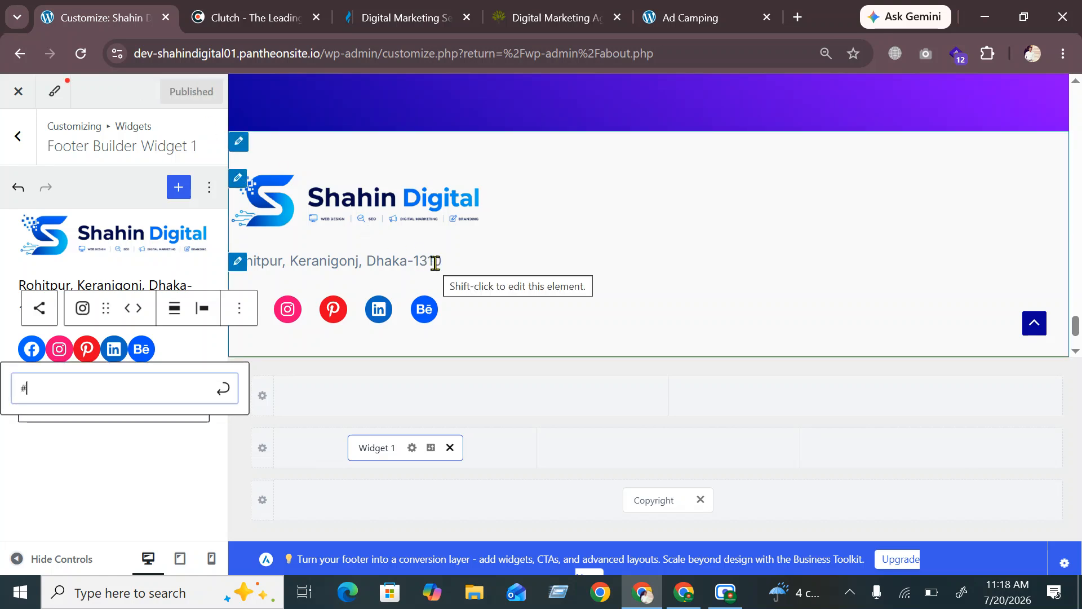
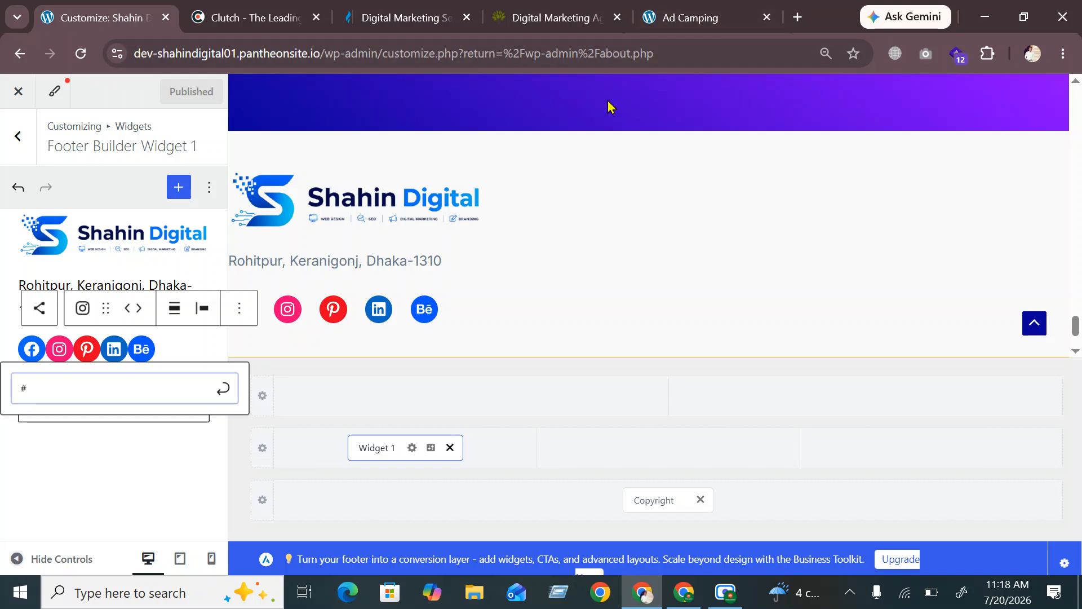
Switch to the live Ad Camping page to see its title and copyright-only footer
click(690, 18)
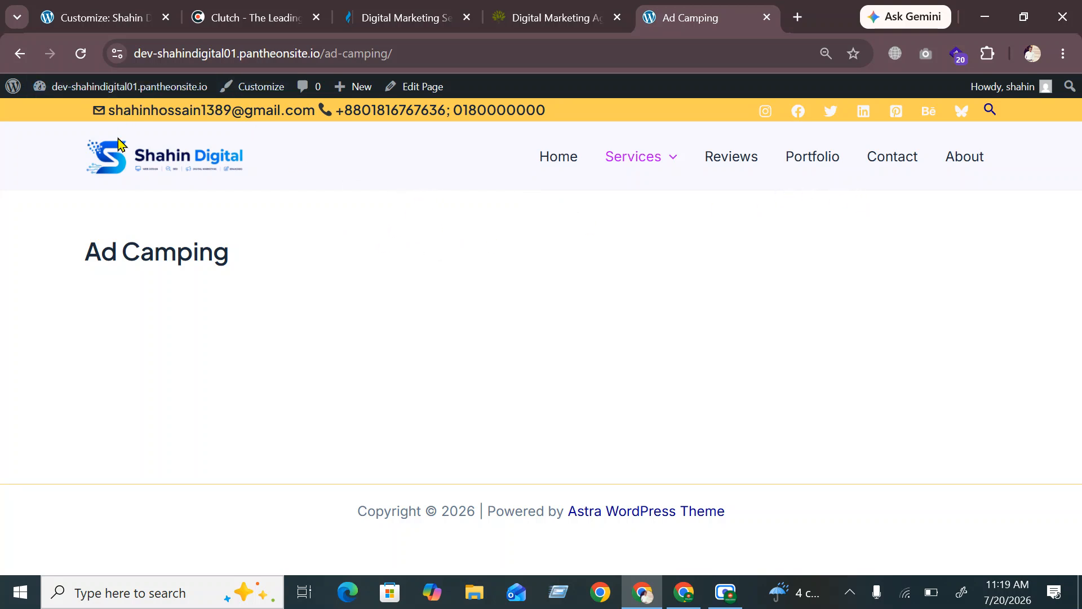
Go to the site's home page and scroll down to its footer
click(127, 168)
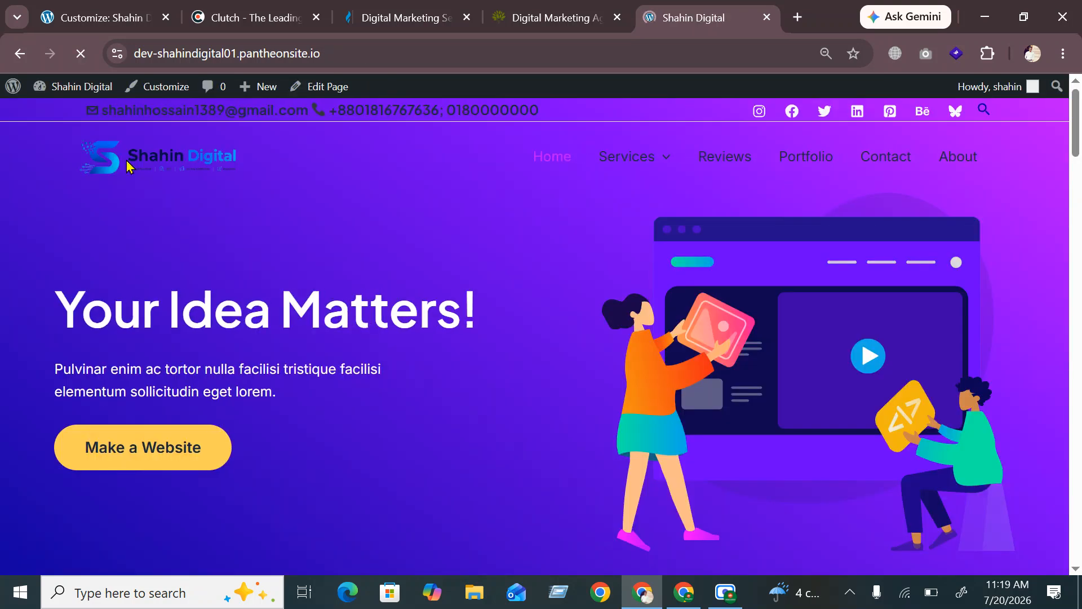
scroll(317, 220, down, 10)
scroll(303, 306, down, 15)
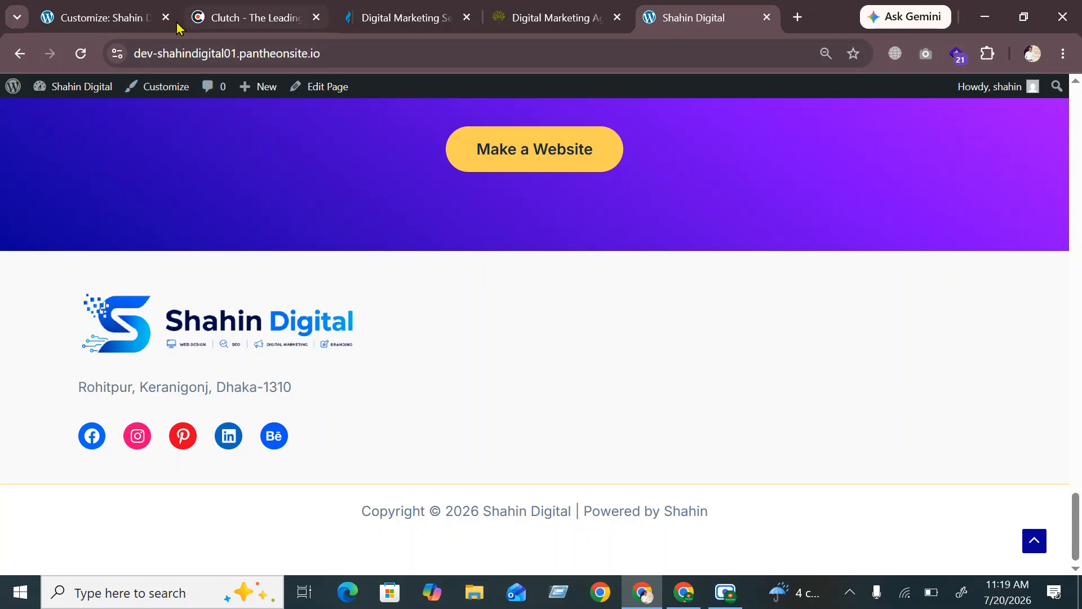
Look at the footers of the Clutch and LYFE Marketing services pages
click(254, 18)
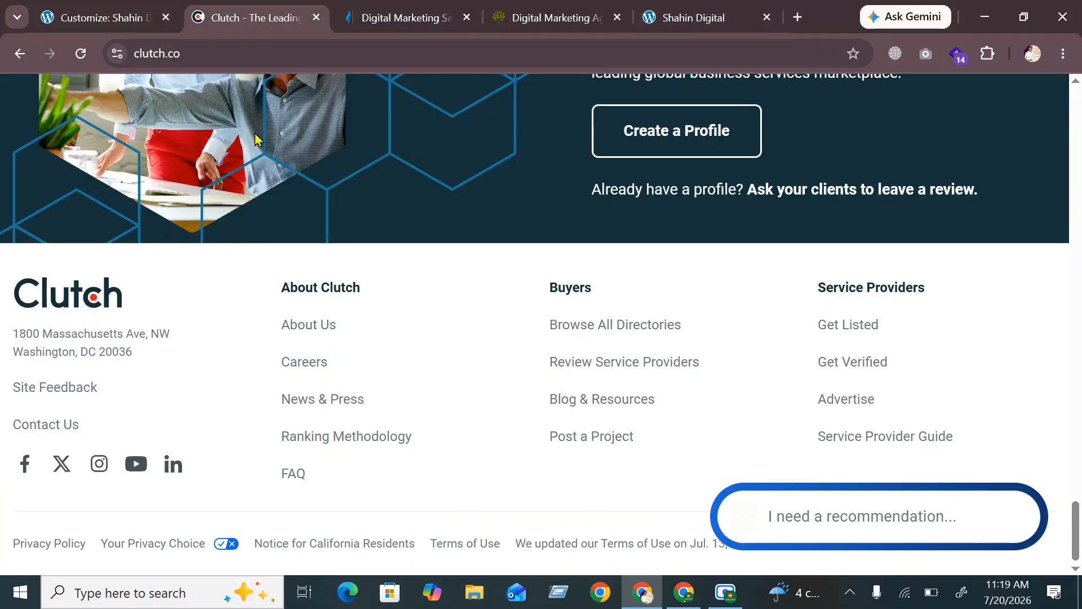
click(361, 20)
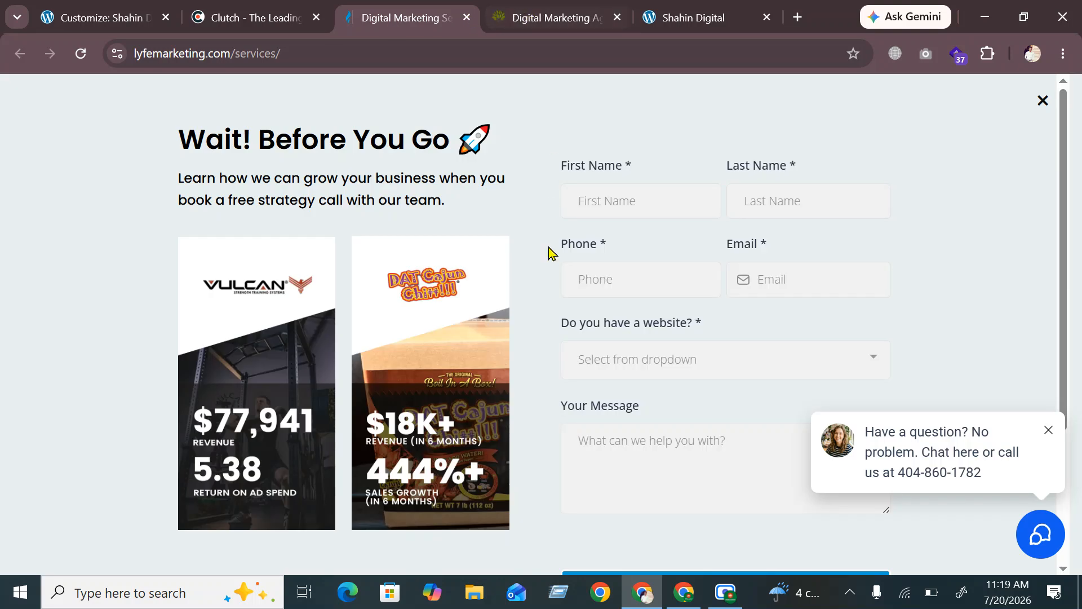
scroll(550, 247, down, 3)
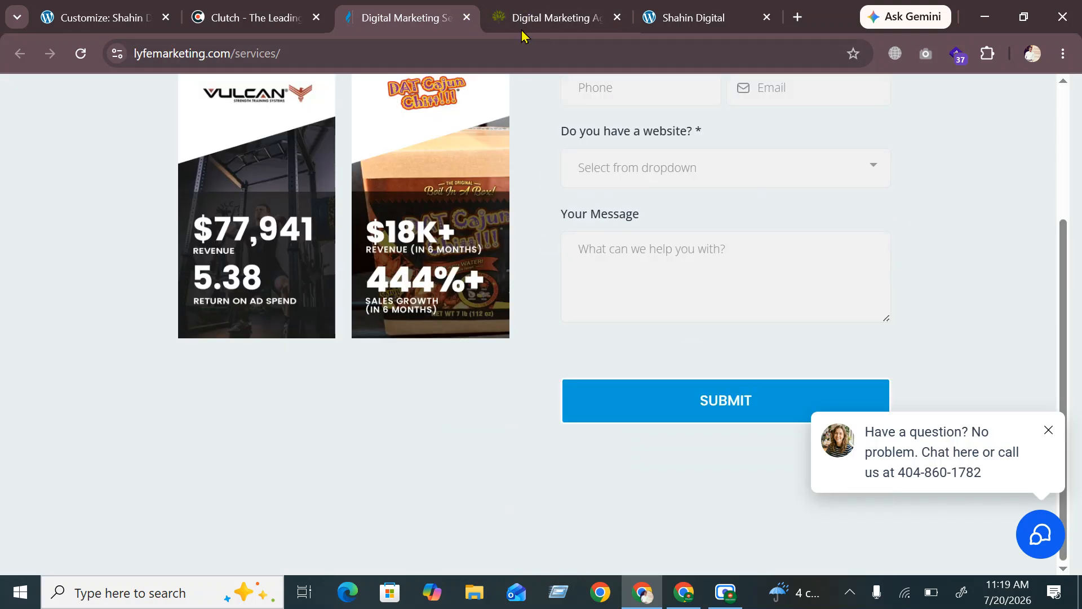
Scroll through the Thrive agency site's footer, then return to the footer Customizer
click(550, 21)
scroll(481, 320, down, 20)
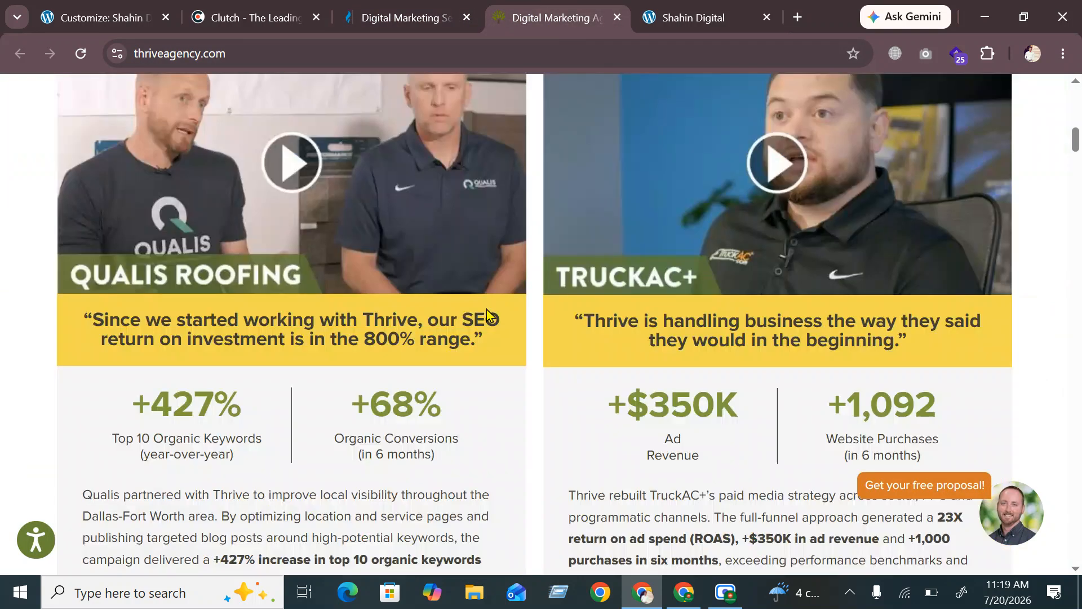
scroll(482, 309, down, 20)
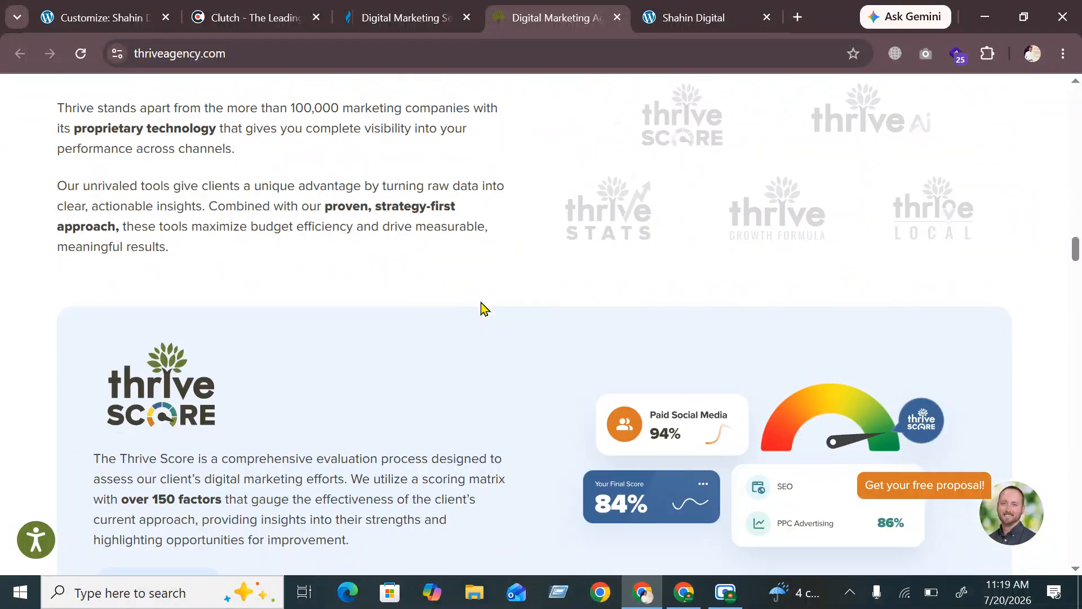
scroll(481, 309, down, 20)
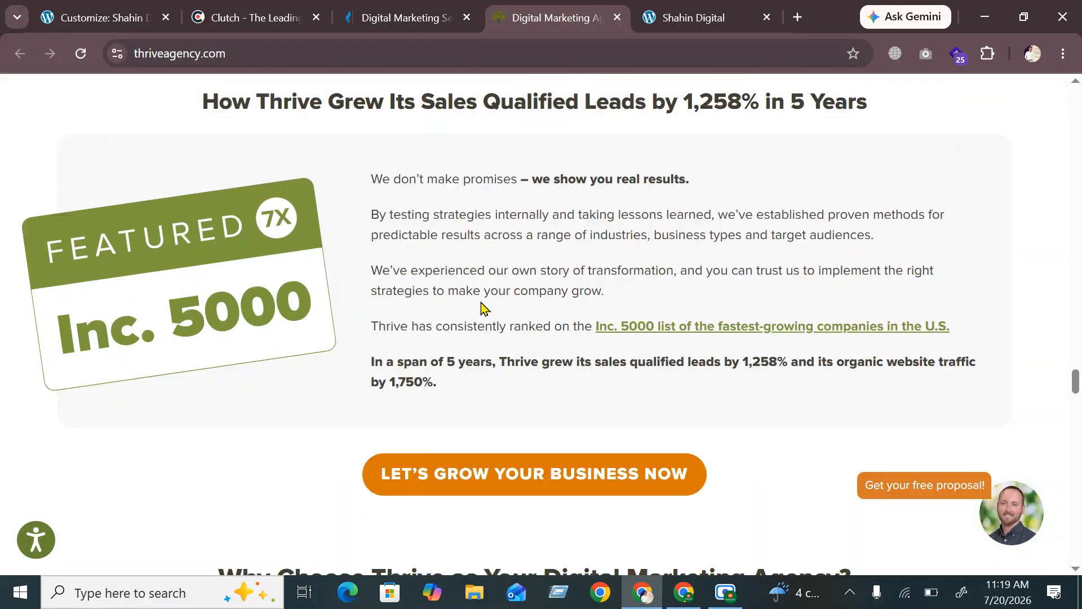
scroll(481, 309, down, 15)
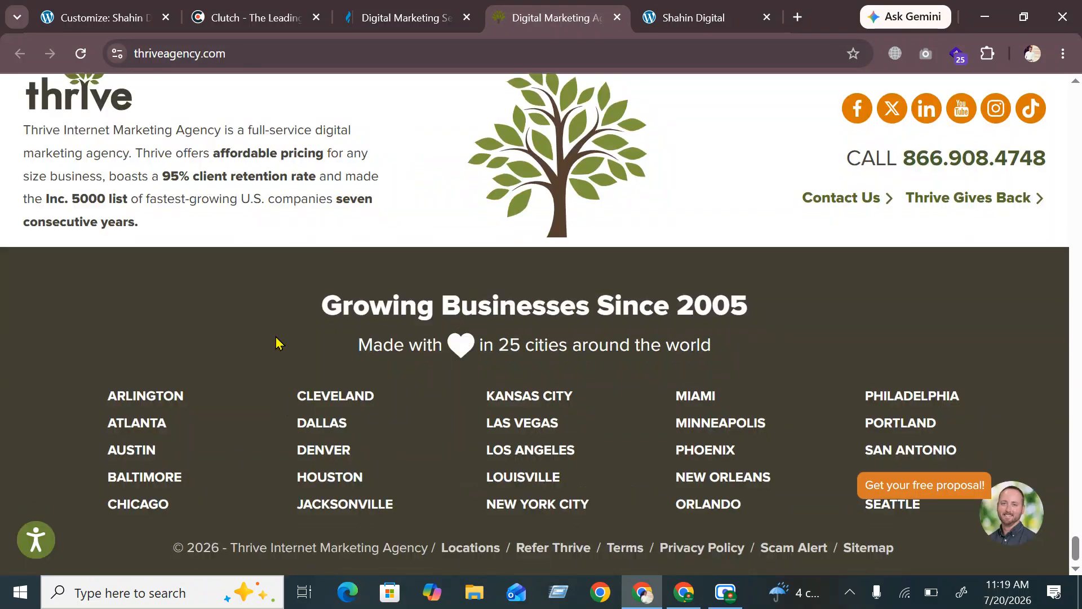
scroll(276, 343, up, 4)
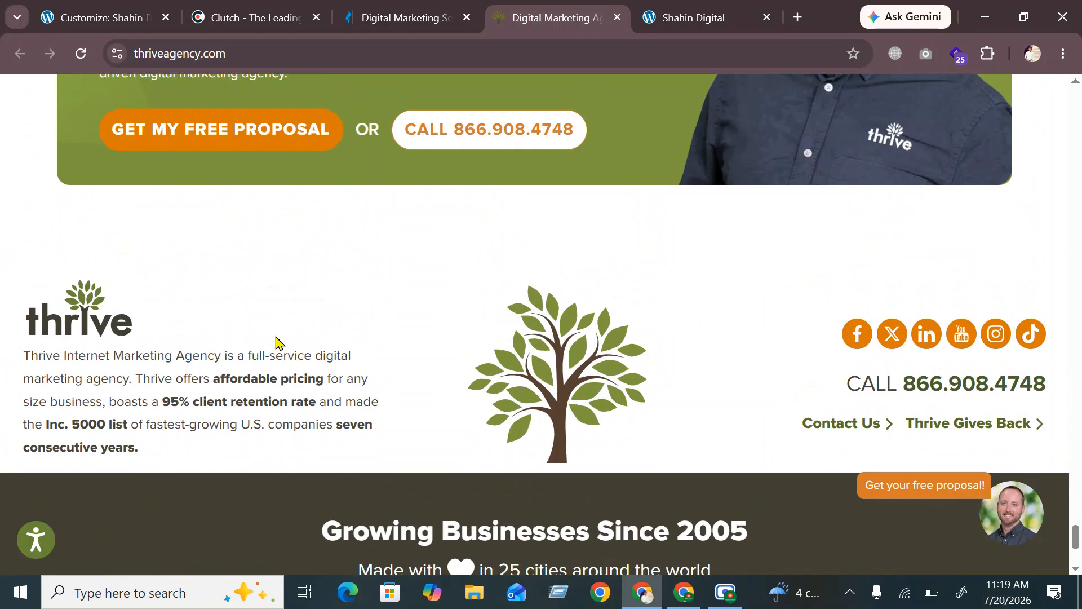
scroll(275, 343, down, 4)
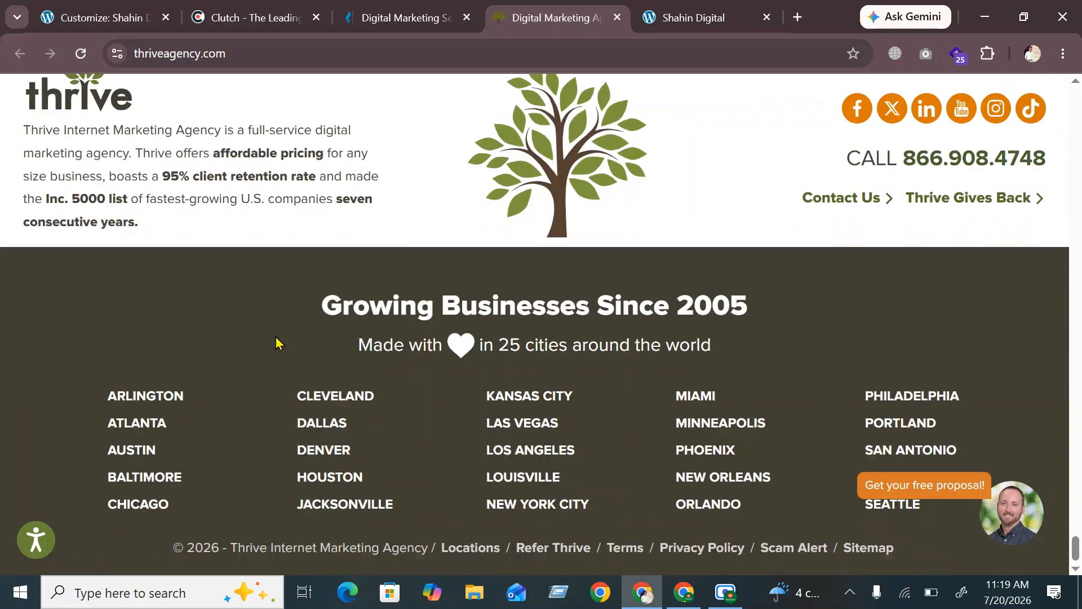
click(702, 16)
click(99, 17)
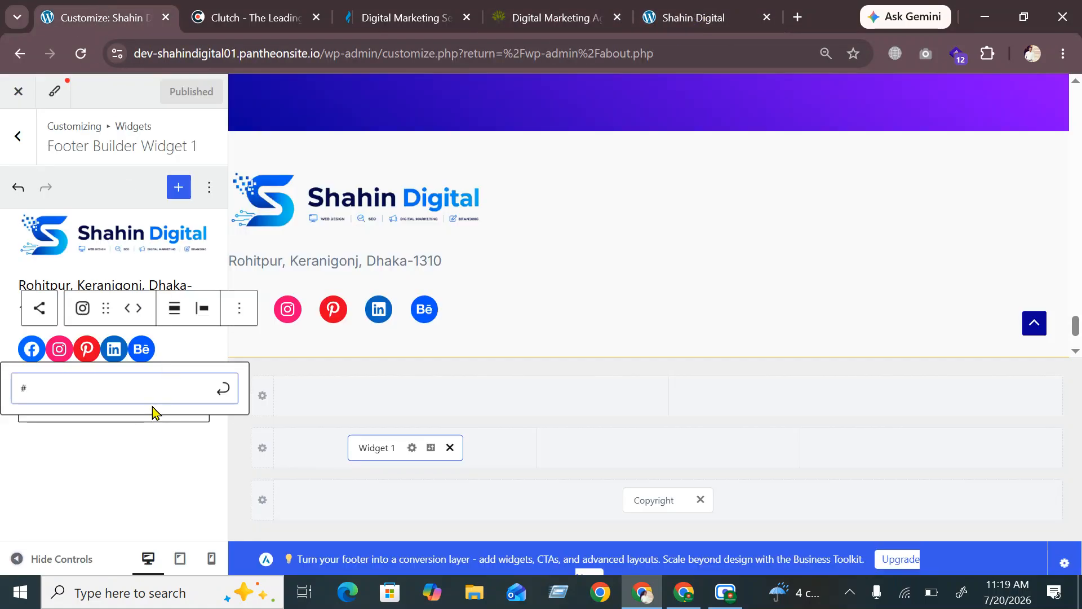
Prefix the footer address with 'Head Office:' and start a new paragraph after Dhaka-1310
click(225, 393)
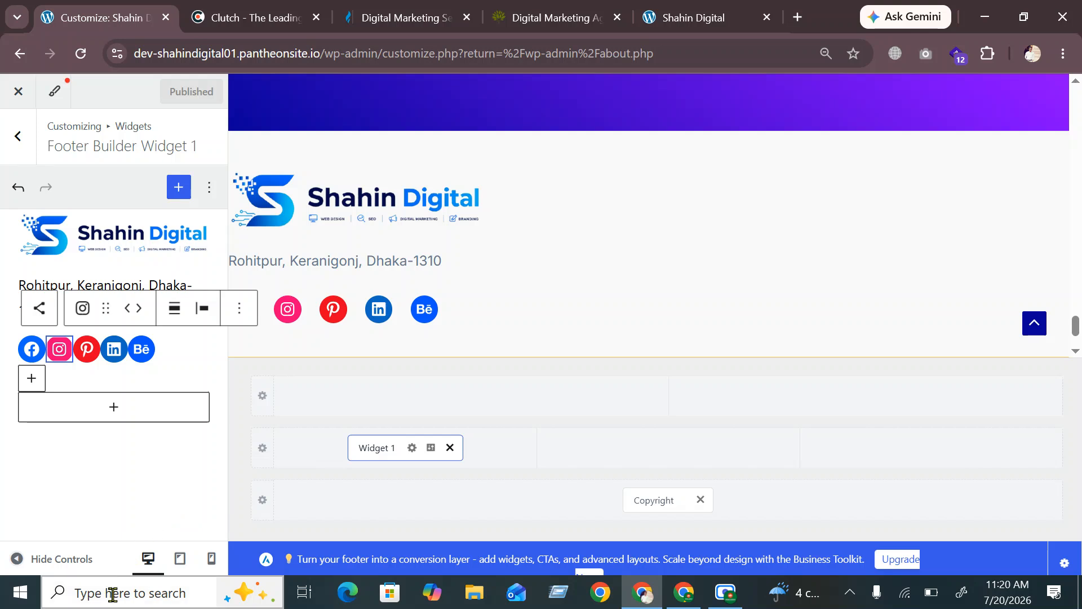
click(104, 460)
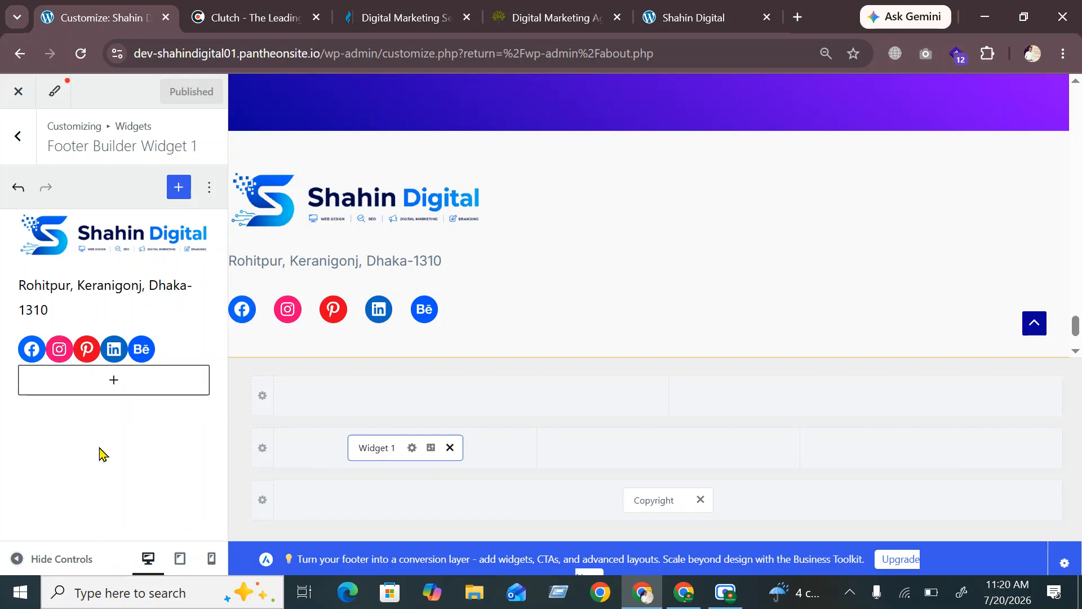
click(83, 290)
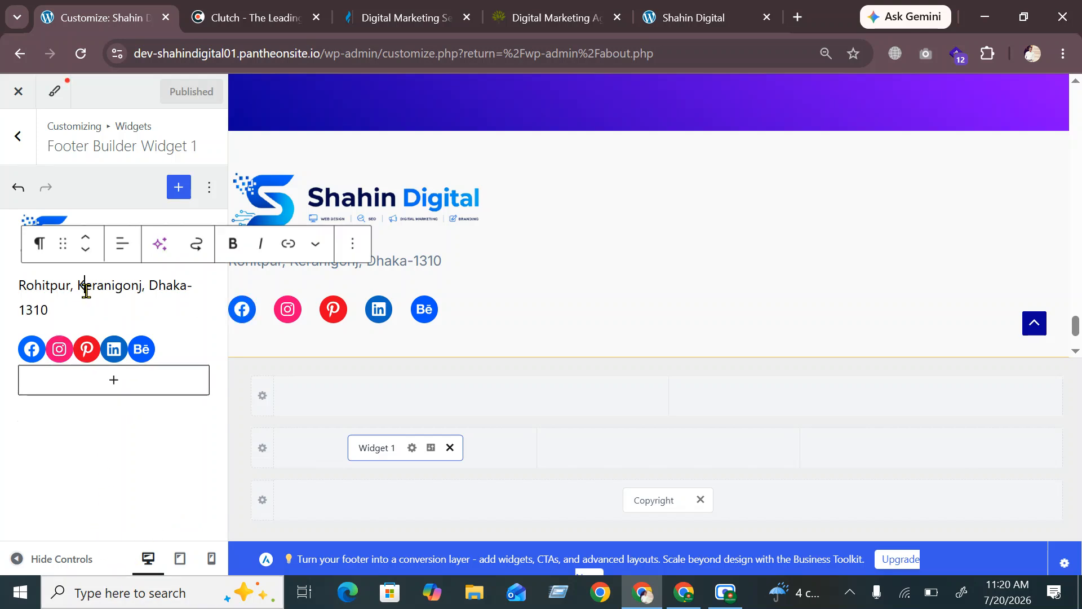
click(18, 289)
text(Hea)
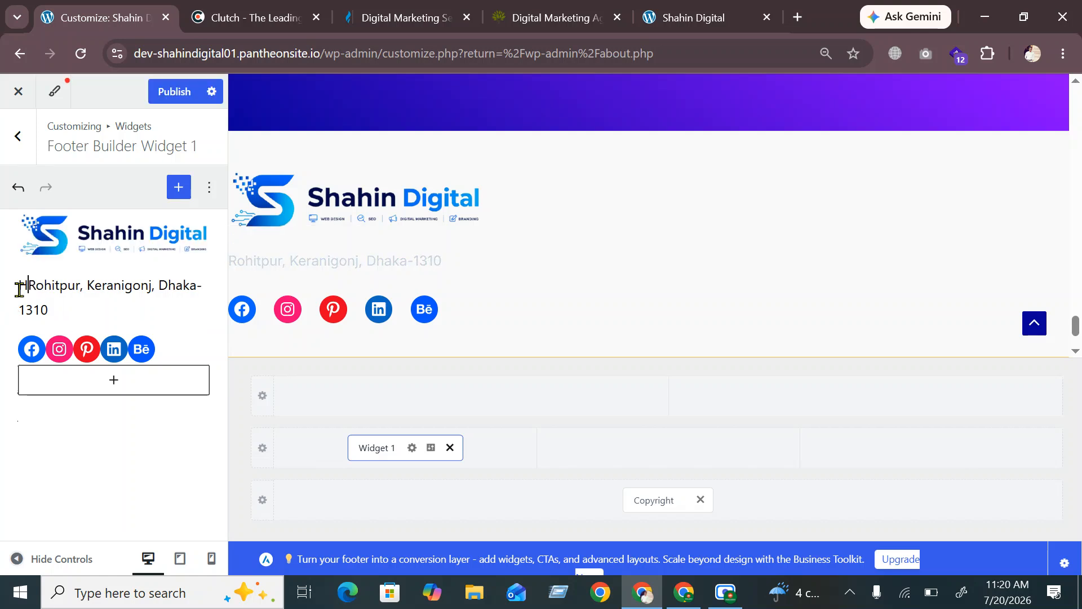
text(d )
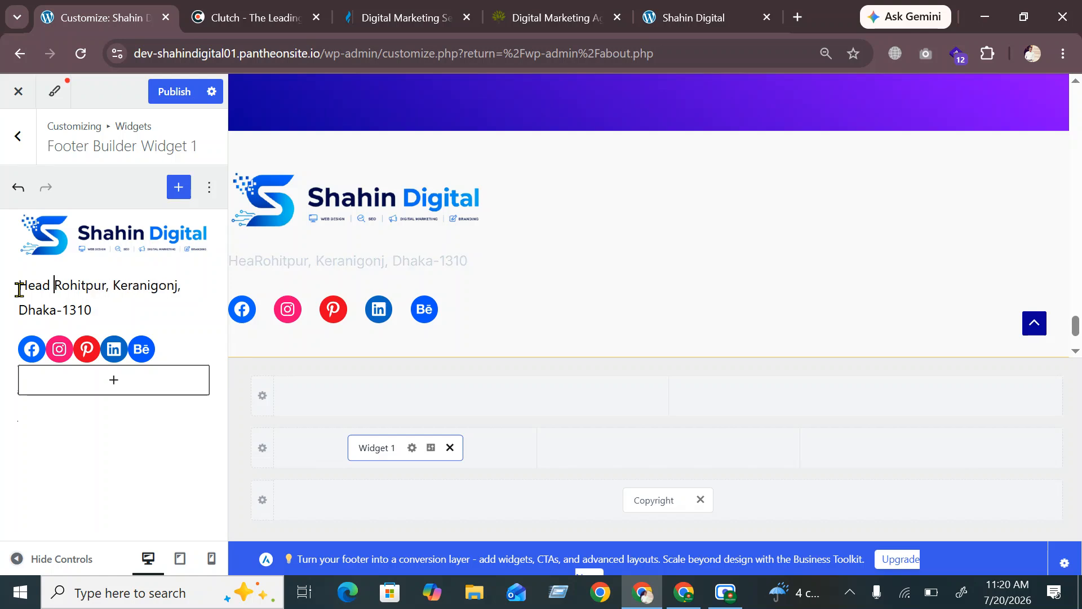
text(Office)
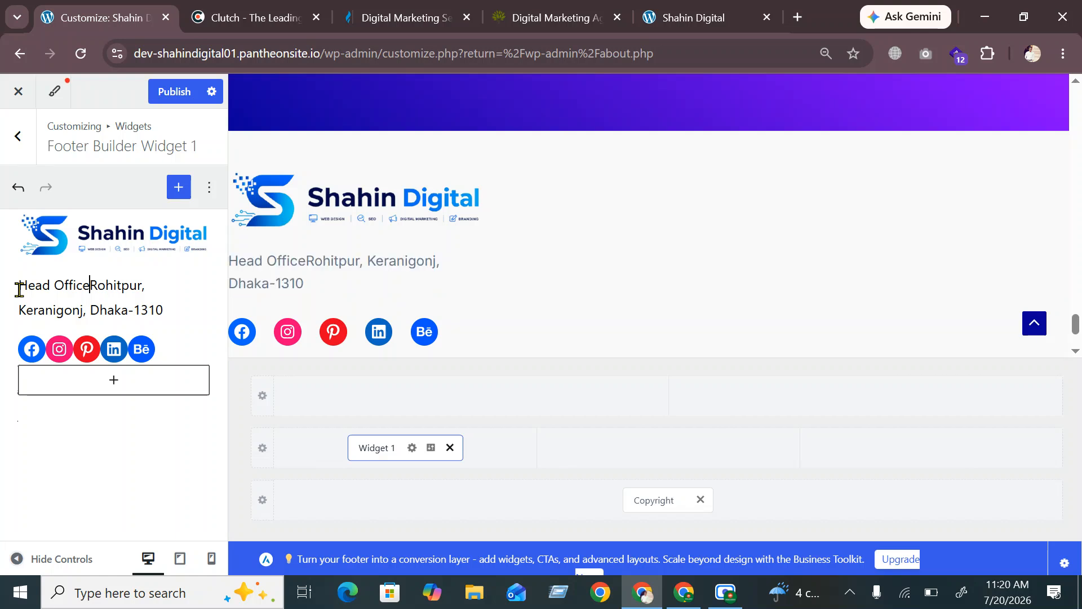
text(:)
click(163, 310)
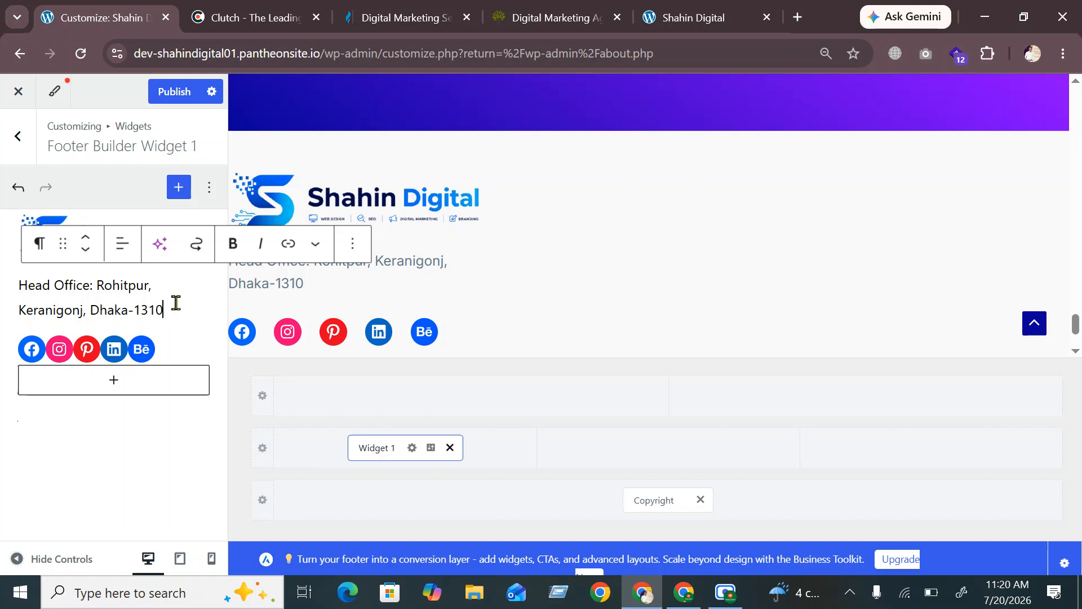
key(Return)
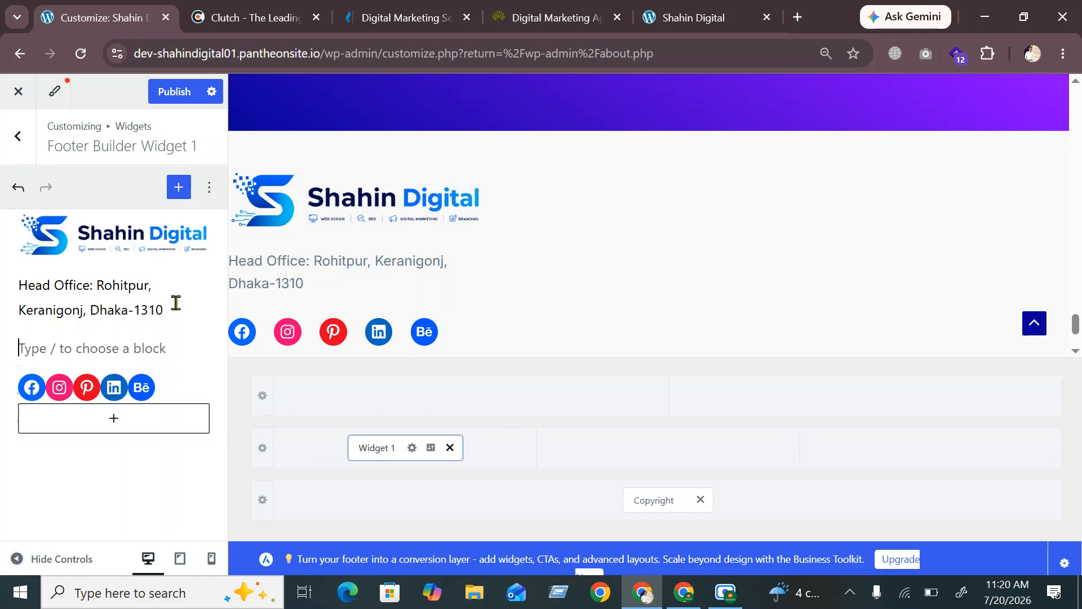
Add the address line 'Branch 01: Link Road, Cox Bazar-4710' below the Head Office address
text(Brance)
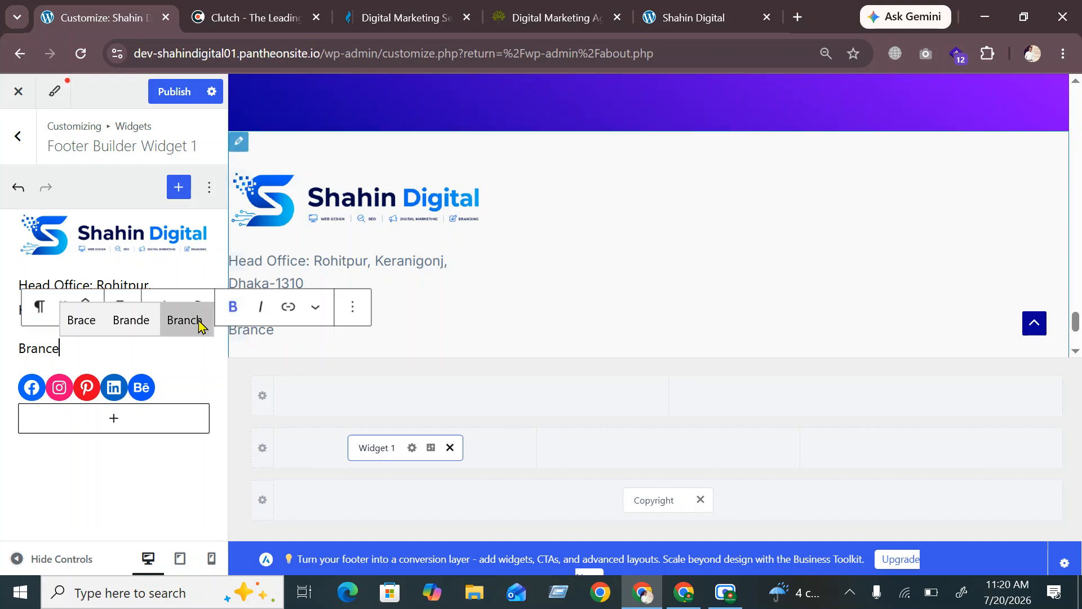
key(BackSpace)
text(h)
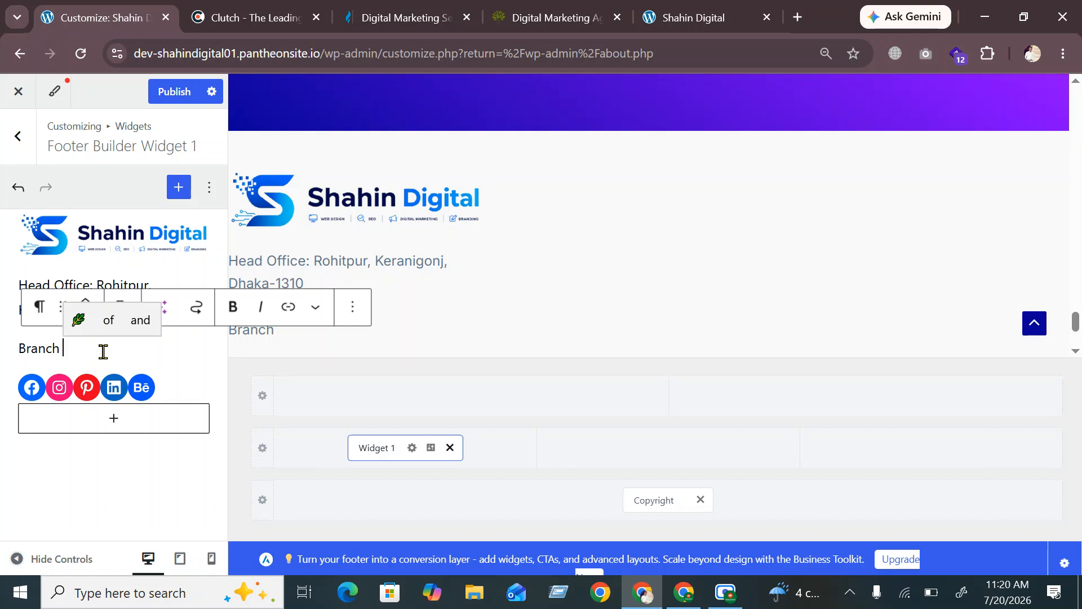
text(01:)
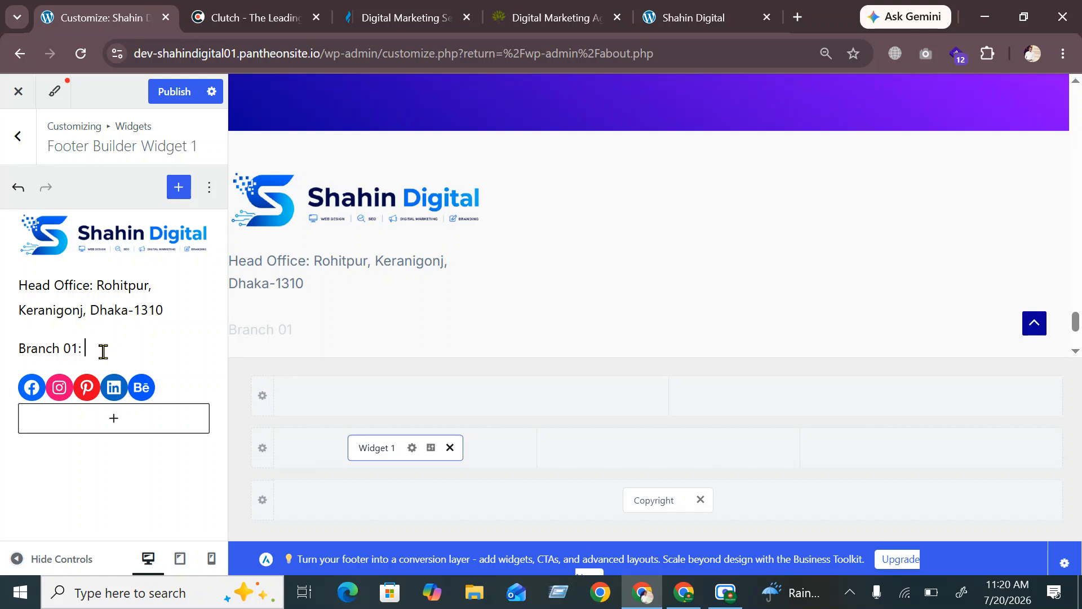
text(Link )
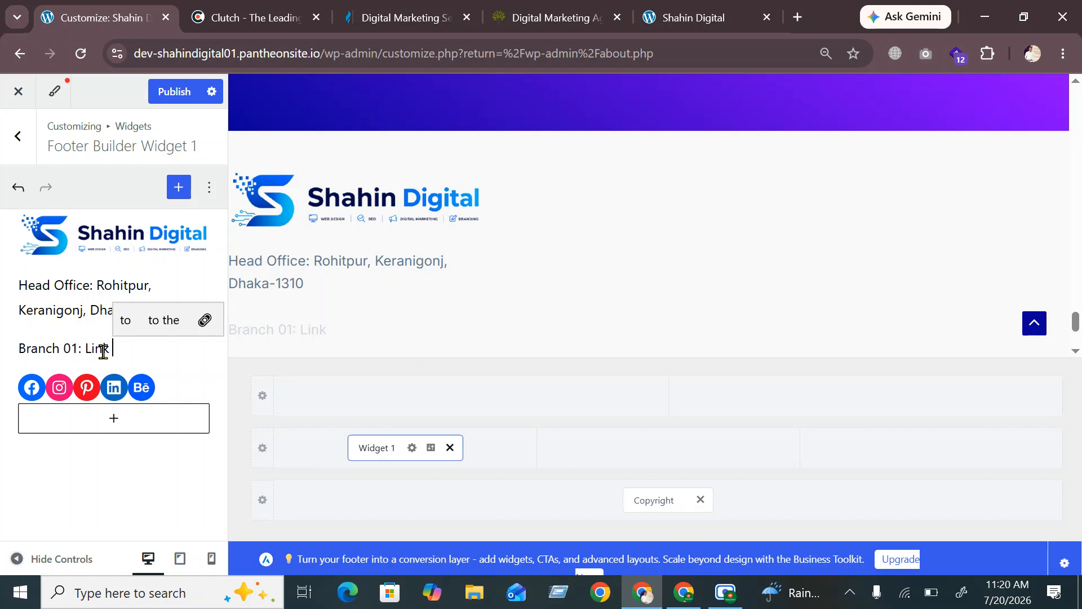
text(Road)
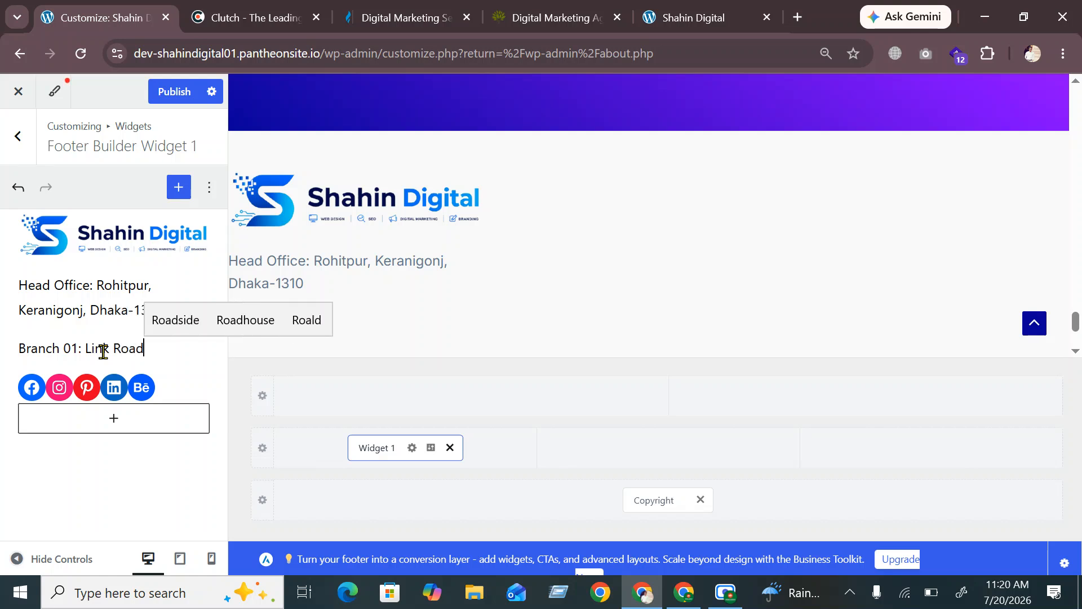
text(, )
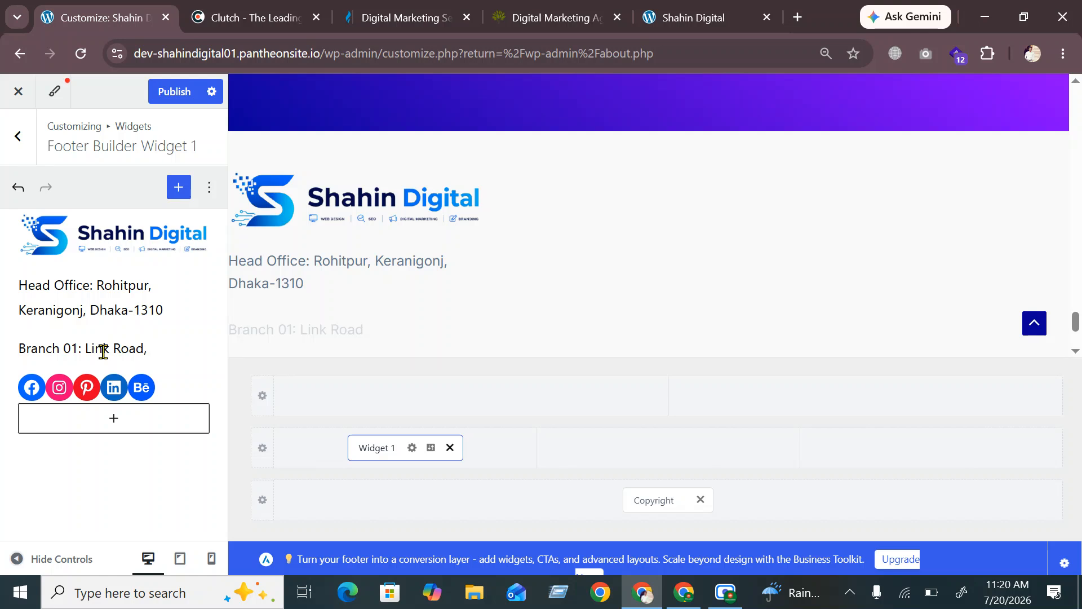
text(Cox)
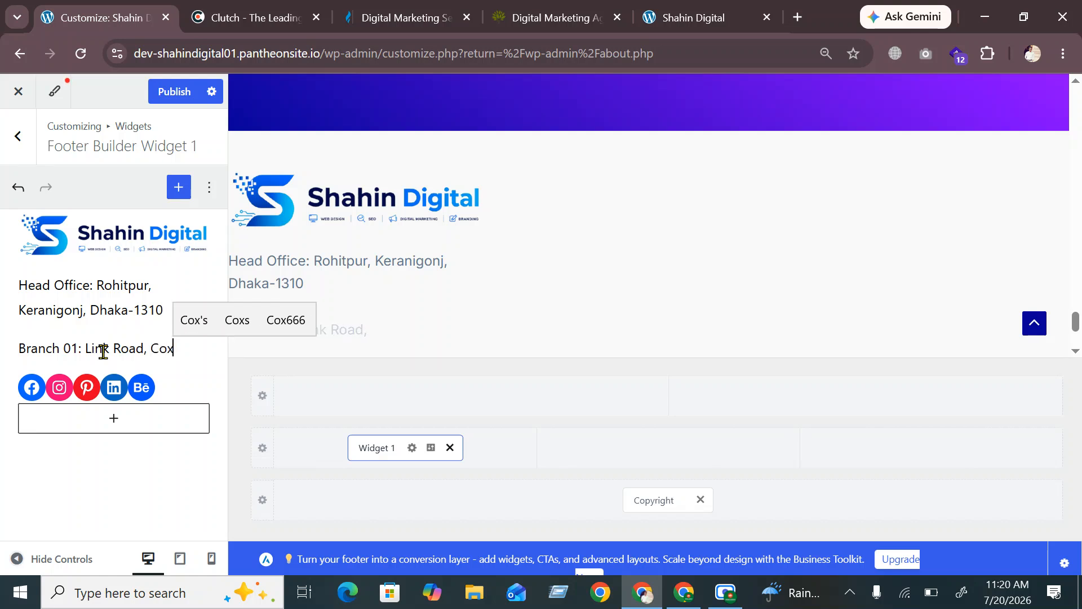
text( Bazar)
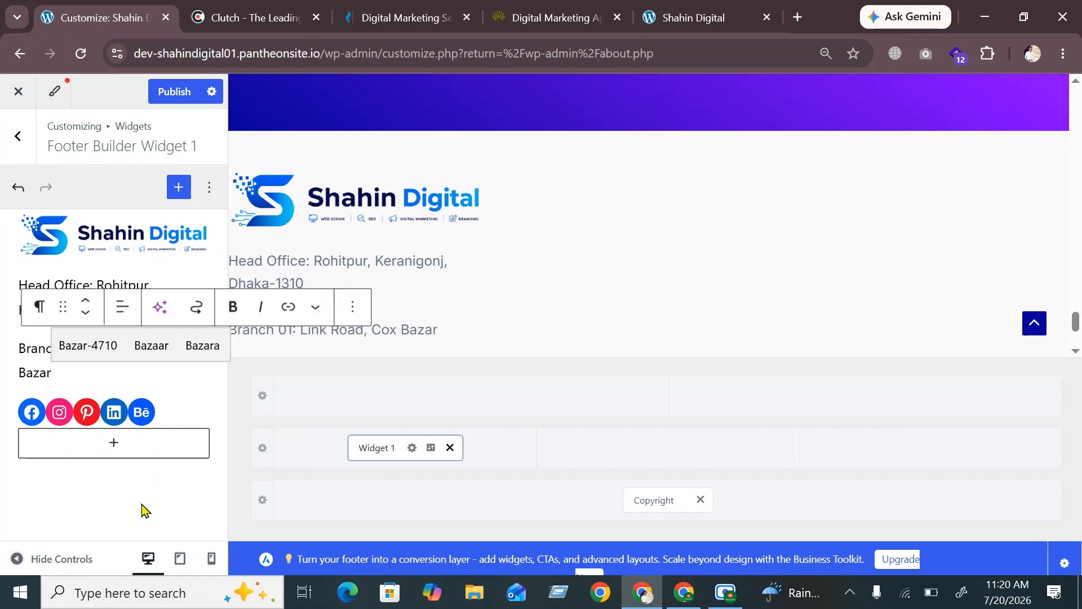
click(97, 355)
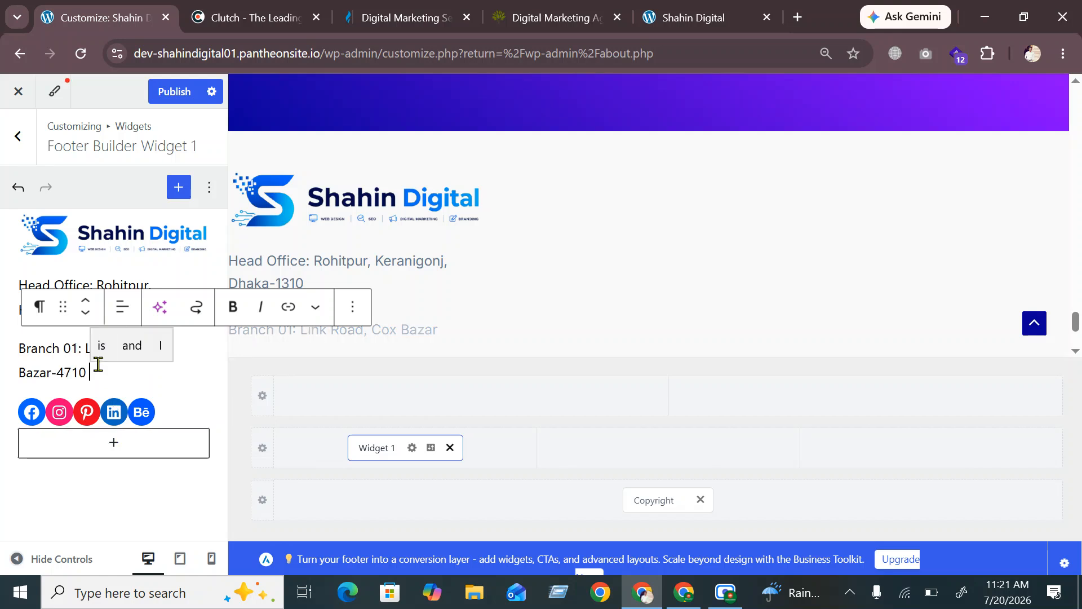
click(135, 506)
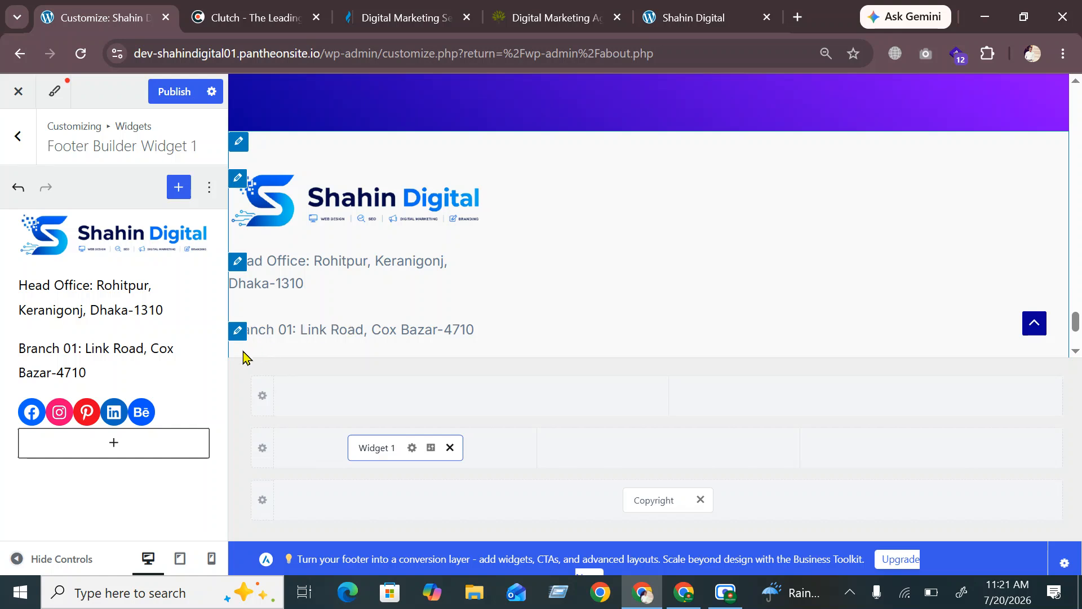
drag(78, 361, 18, 360)
key(ctrl+c)
click(91, 375)
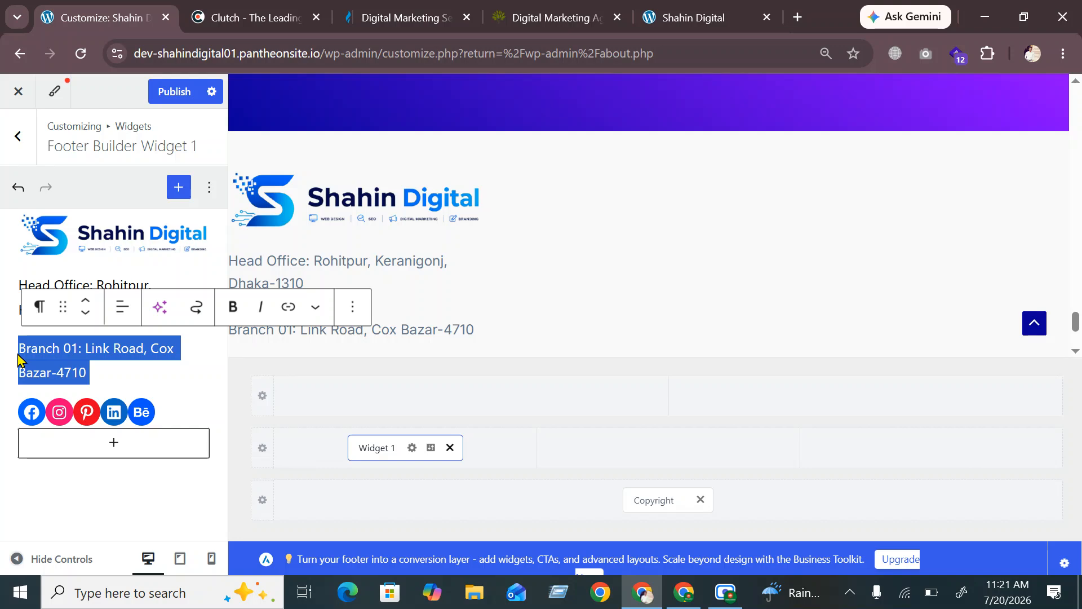
click(67, 283)
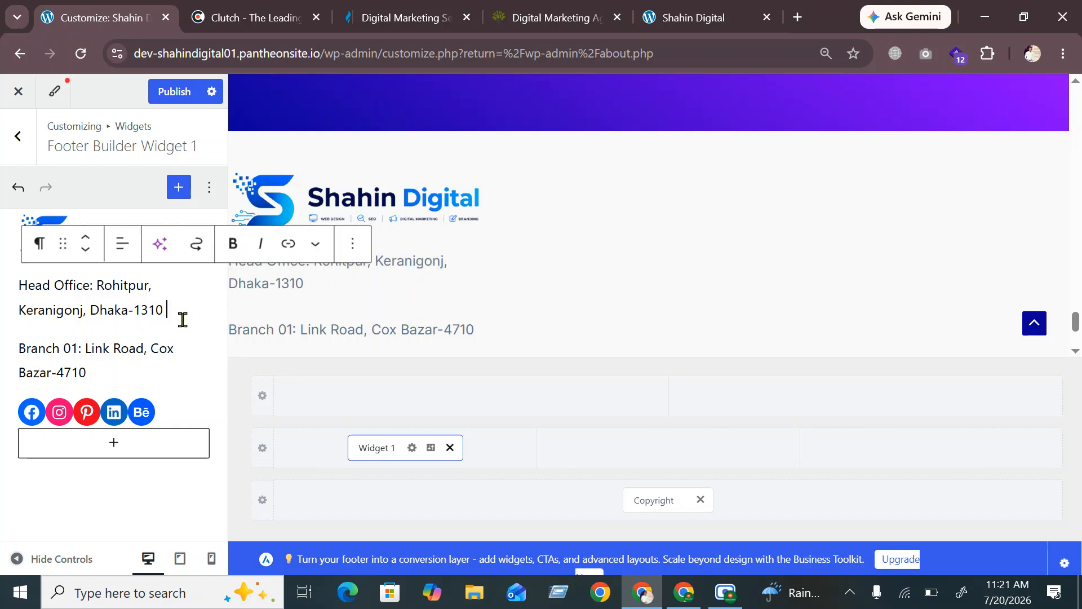
key(Return)
key(BackSpace)
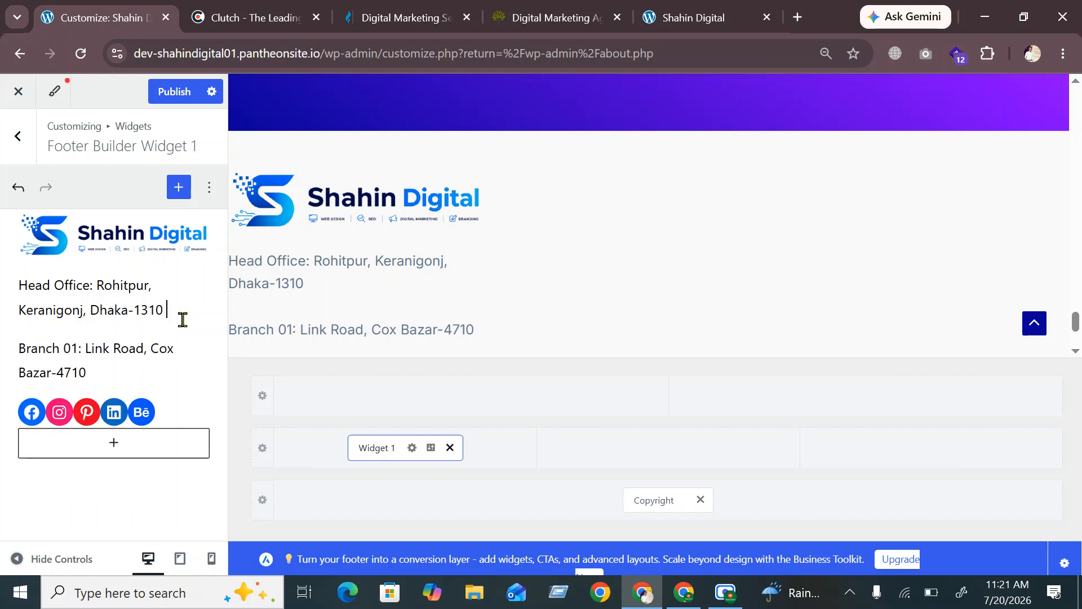
key(ctrl+v)
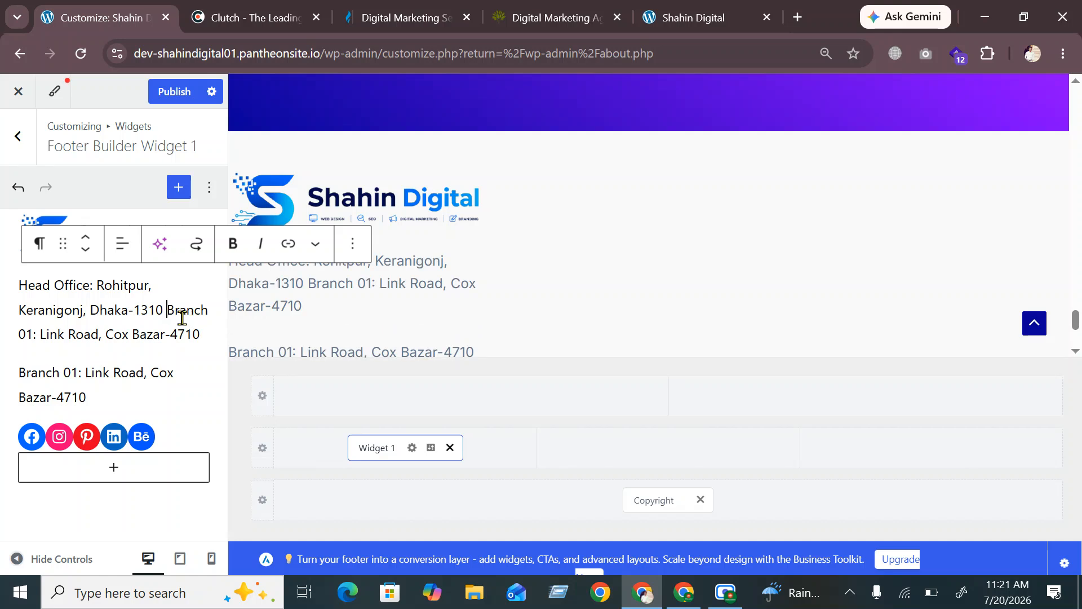
key(Return)
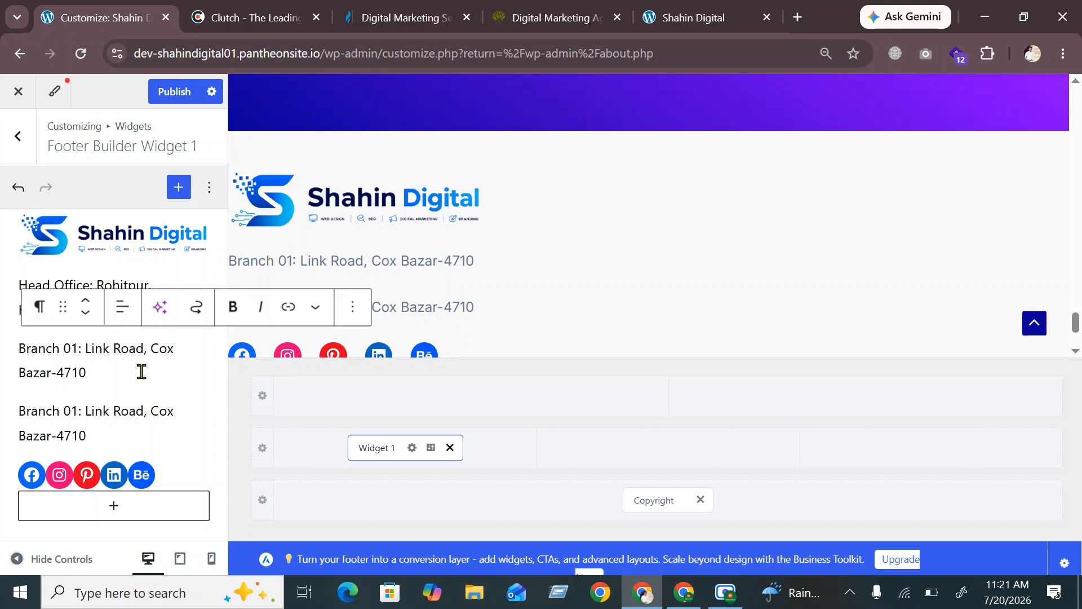
drag(101, 374, 3, 355)
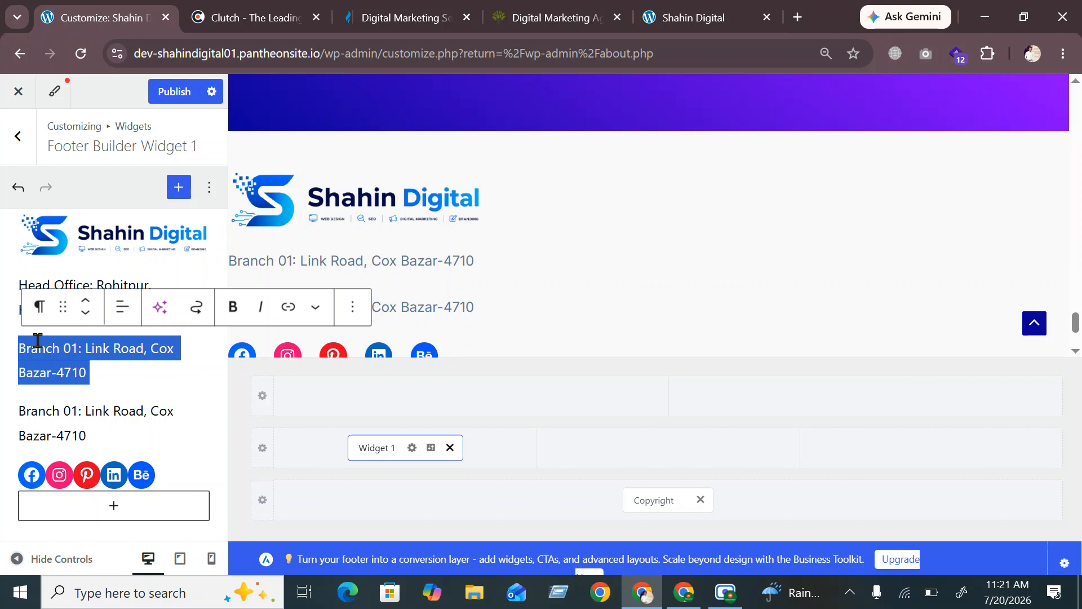
key(BackSpace)
key(BackSpace)
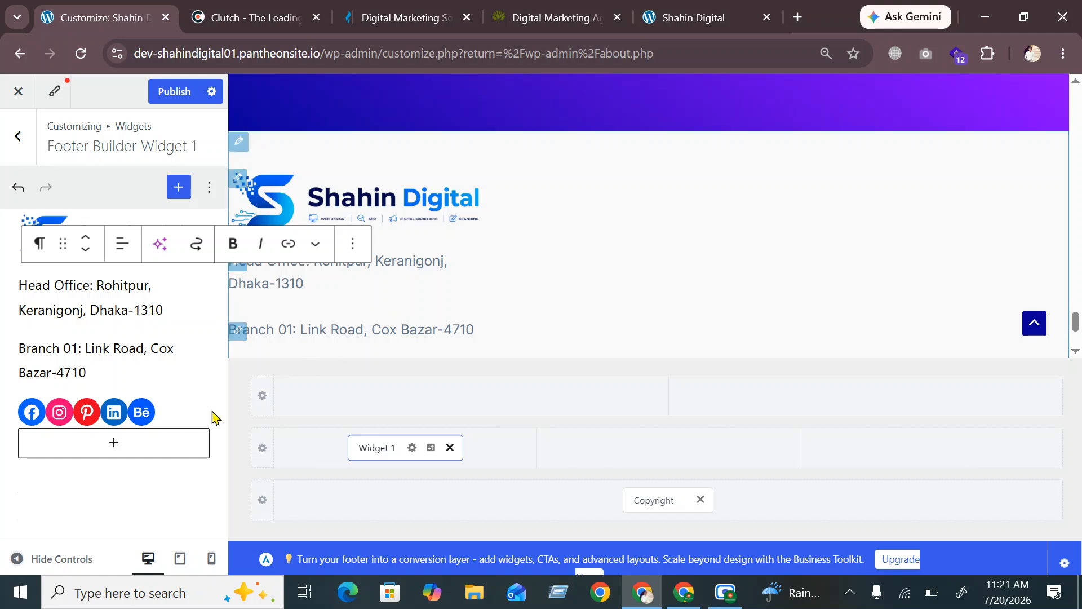
Publish the Widget 1 edits and reload the live Shahin Digital site to check its footer
click(174, 94)
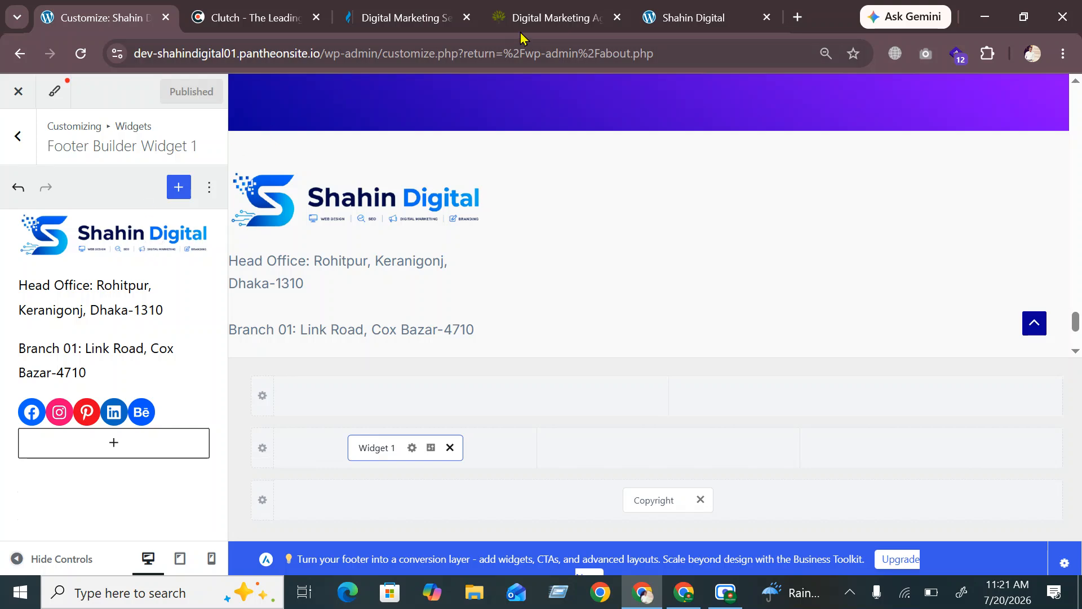
click(658, 18)
click(81, 53)
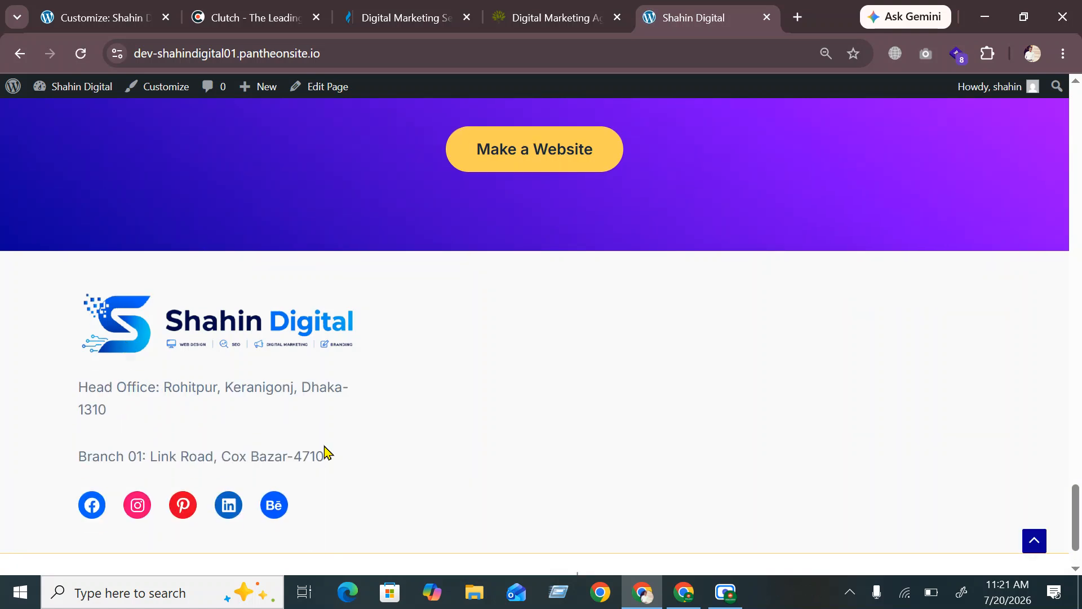
scroll(324, 451, down, 1)
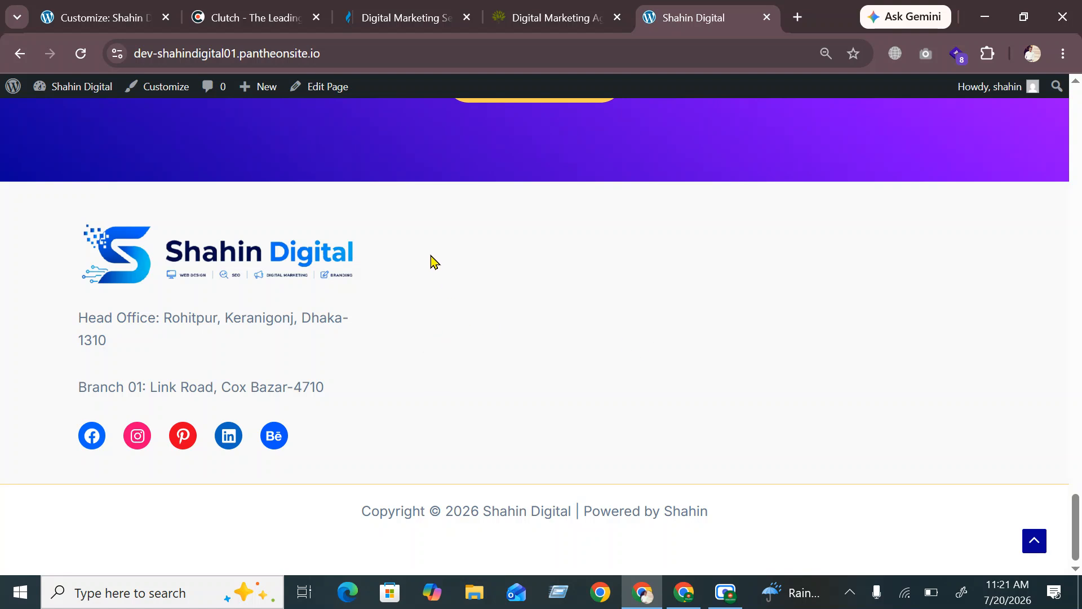
click(91, 13)
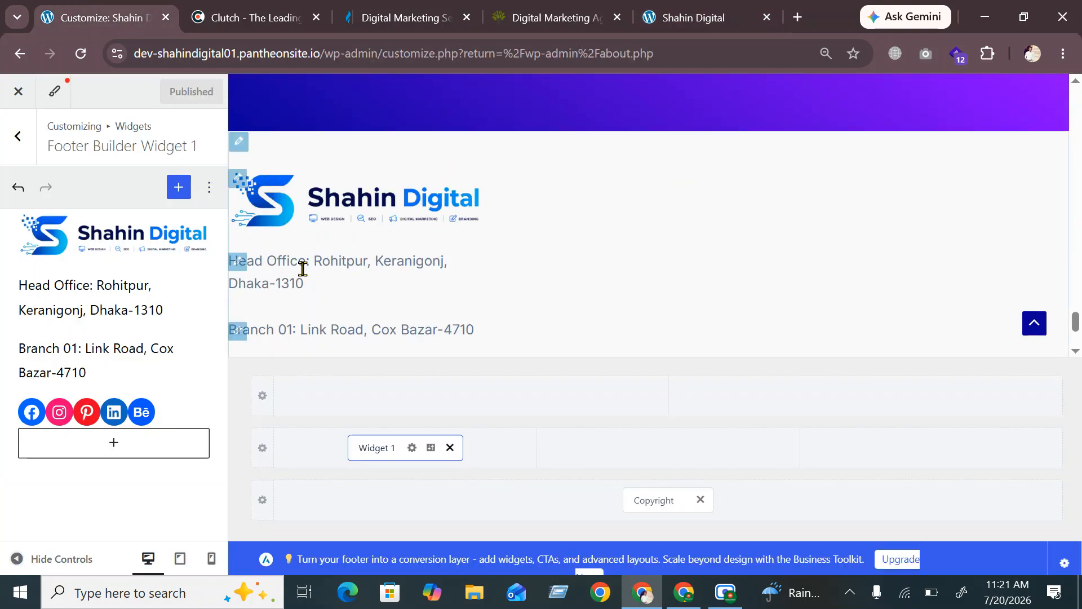
Shrink the footer logo image, publish it, and check the Facebook icon's link
click(237, 179)
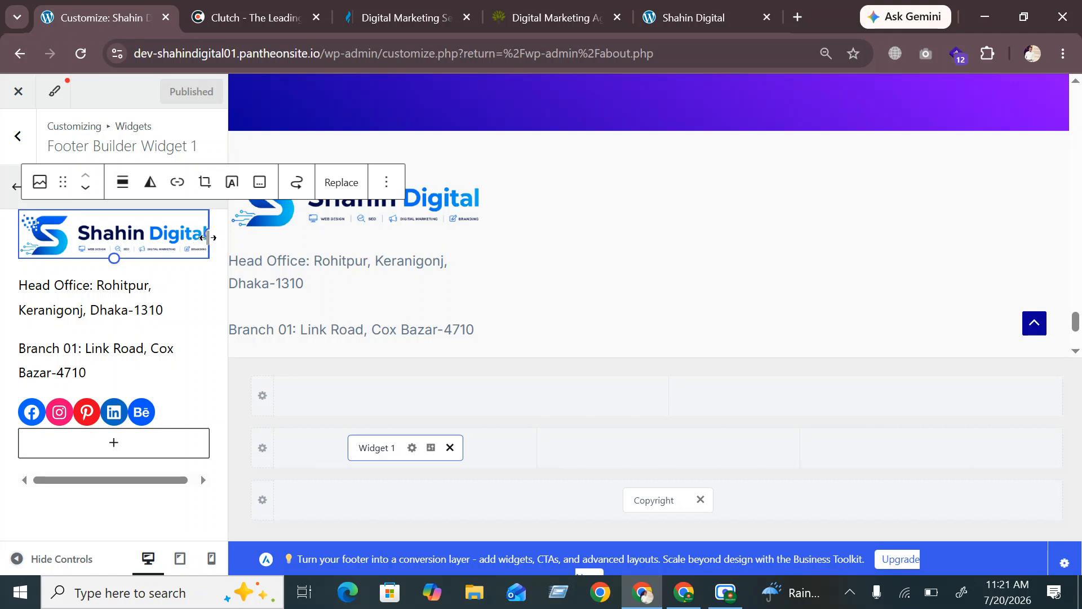
drag(207, 237, 179, 241)
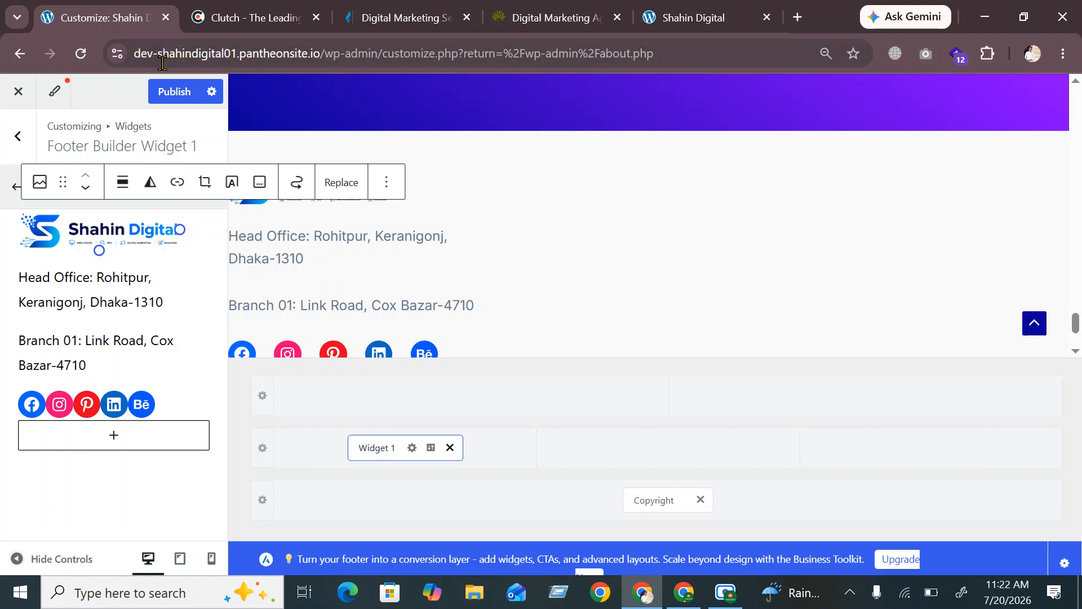
click(189, 95)
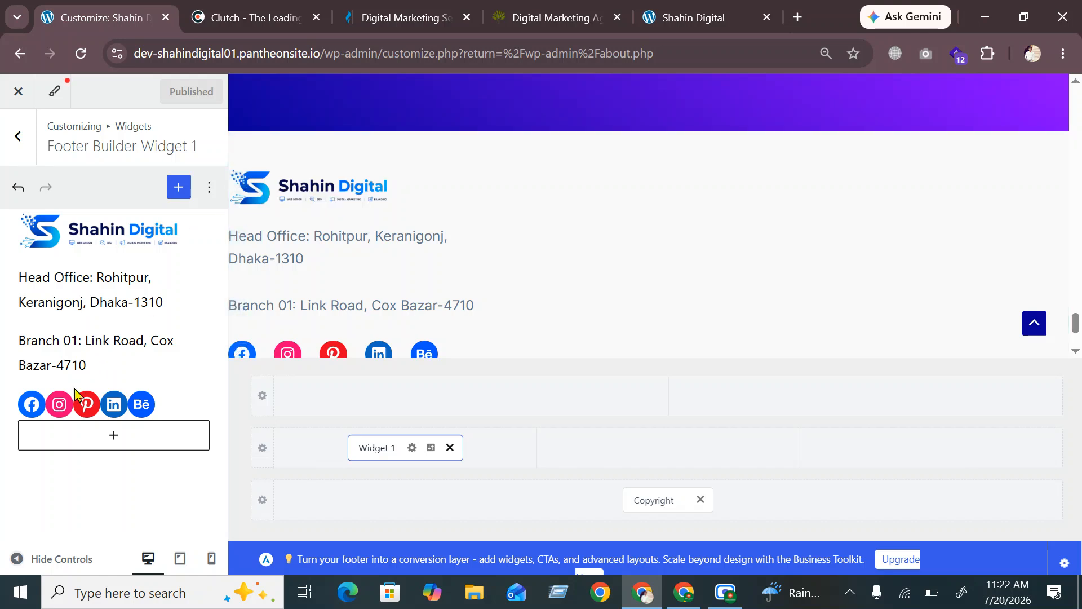
click(32, 405)
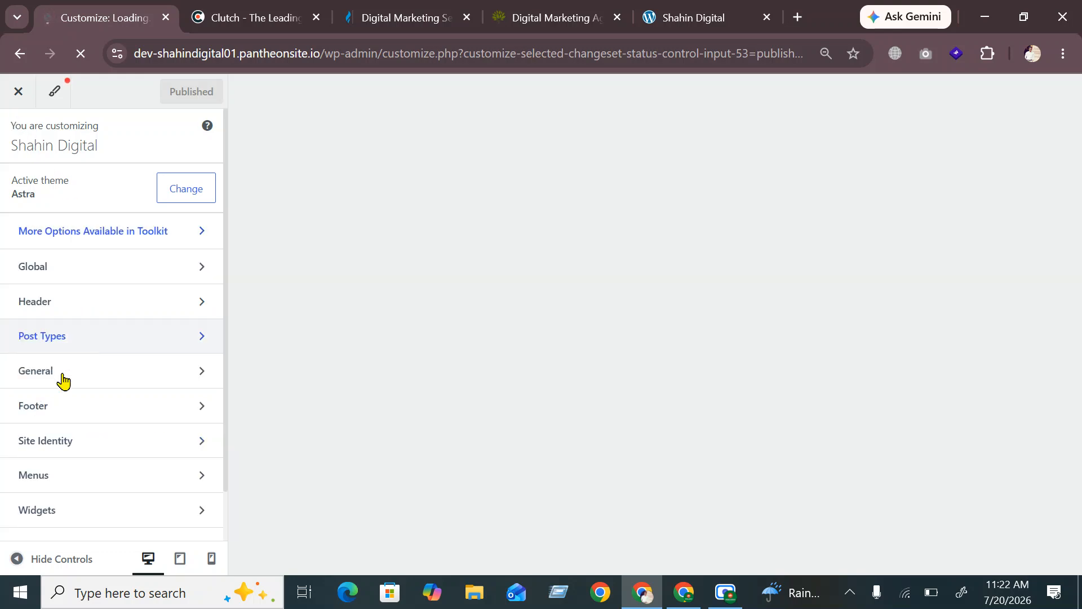
click(61, 416)
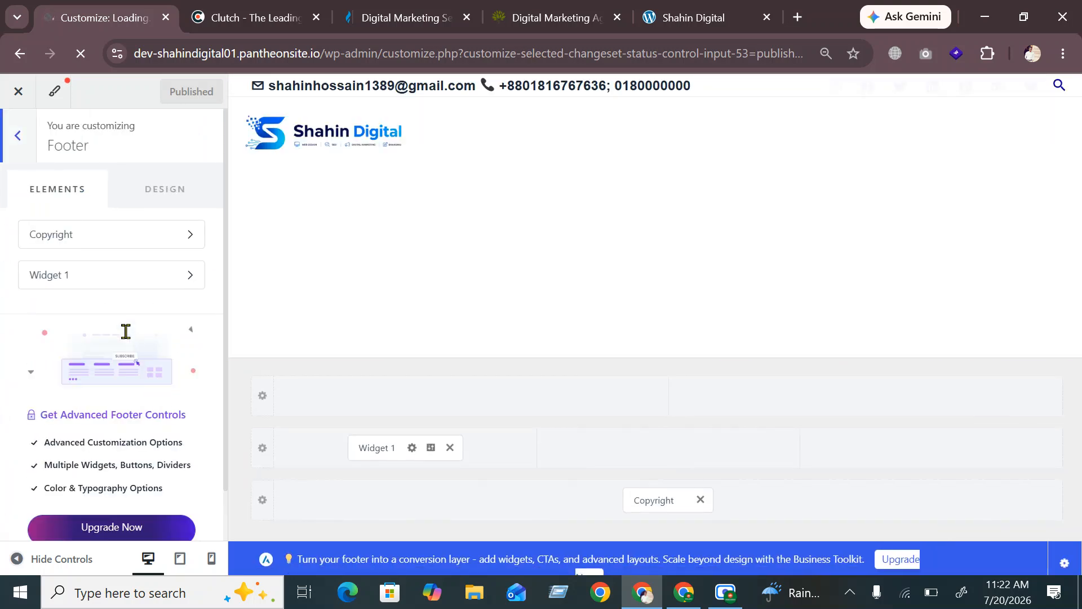
scroll(443, 351, down, 7)
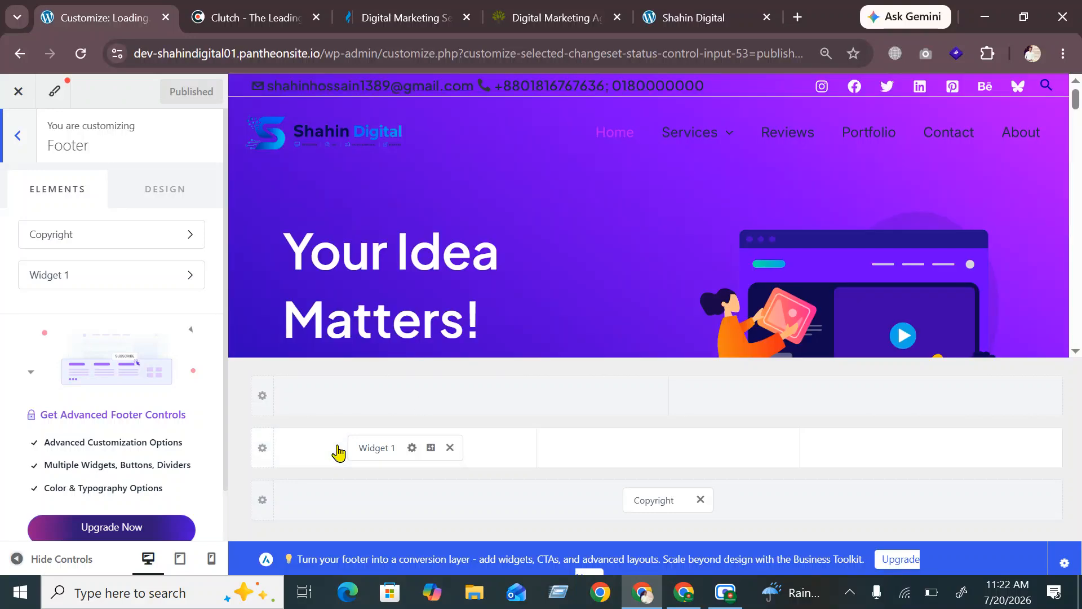
scroll(413, 315, down, 12)
scroll(413, 315, down, 5)
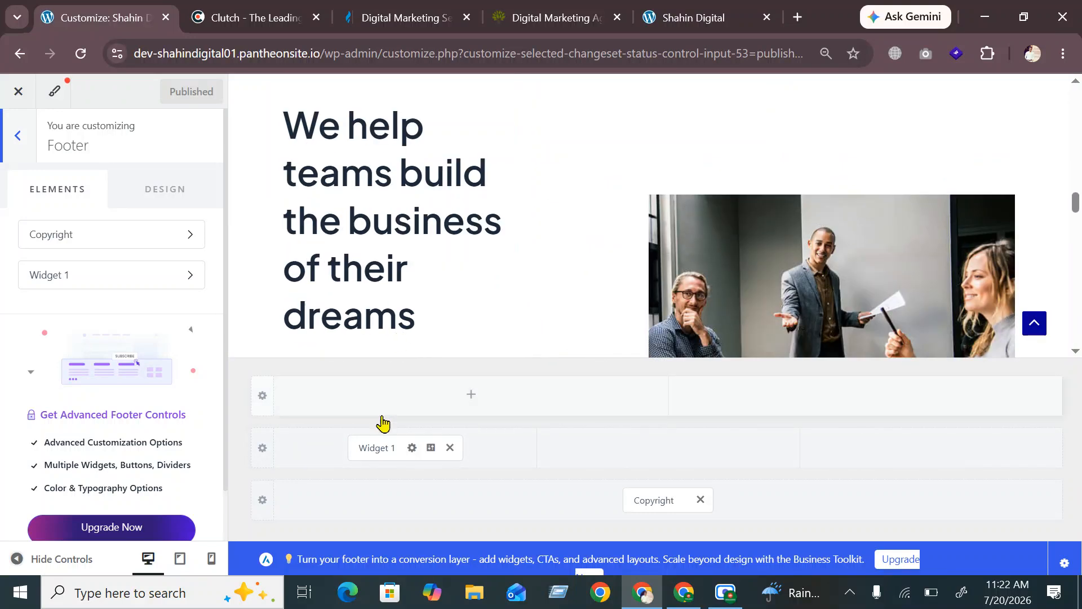
click(371, 449)
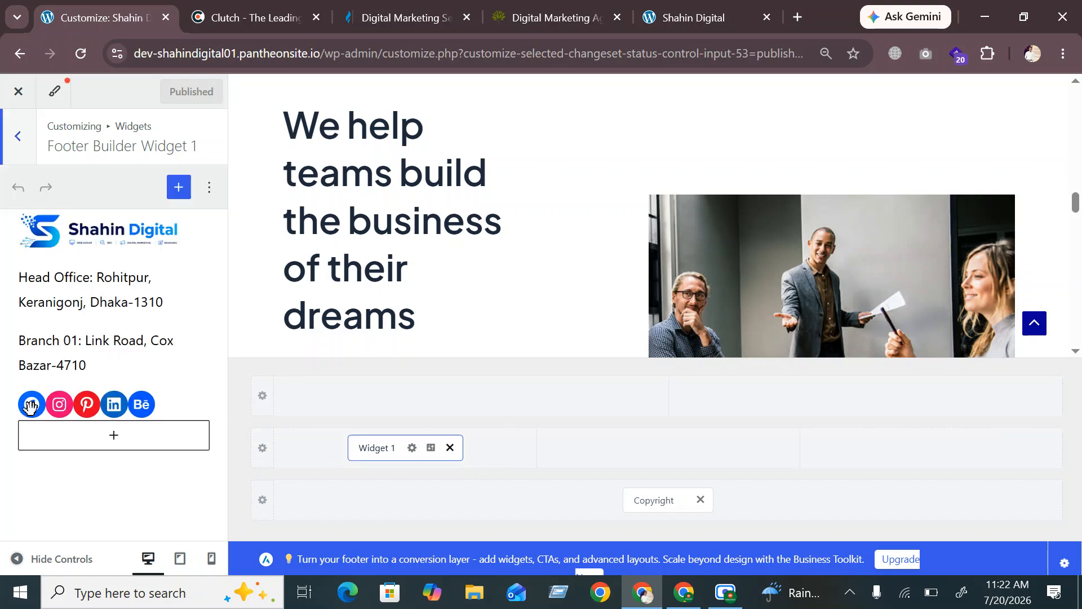
click(31, 404)
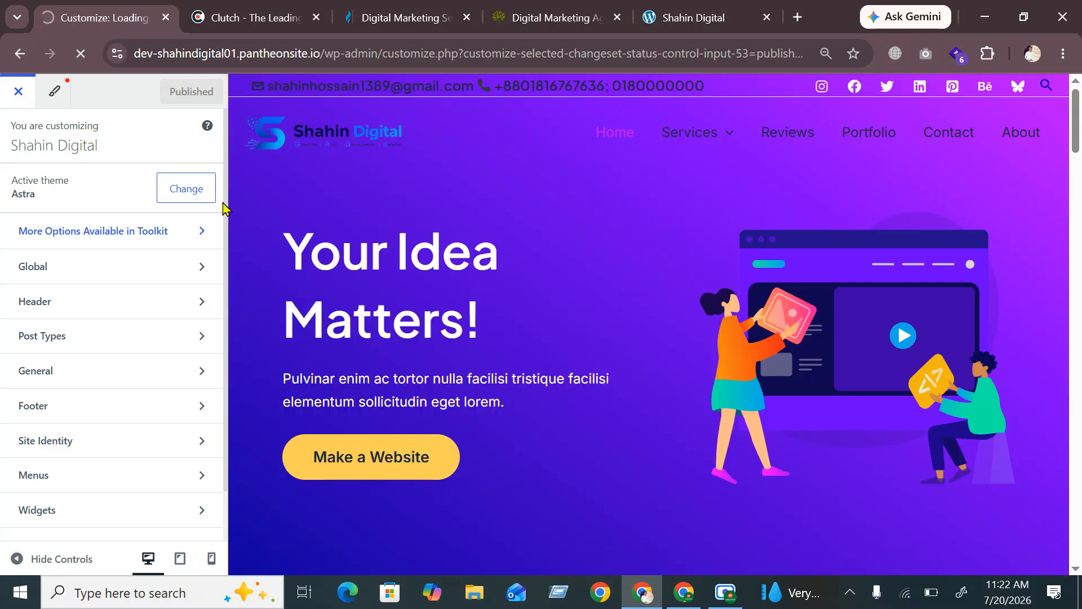
click(18, 92)
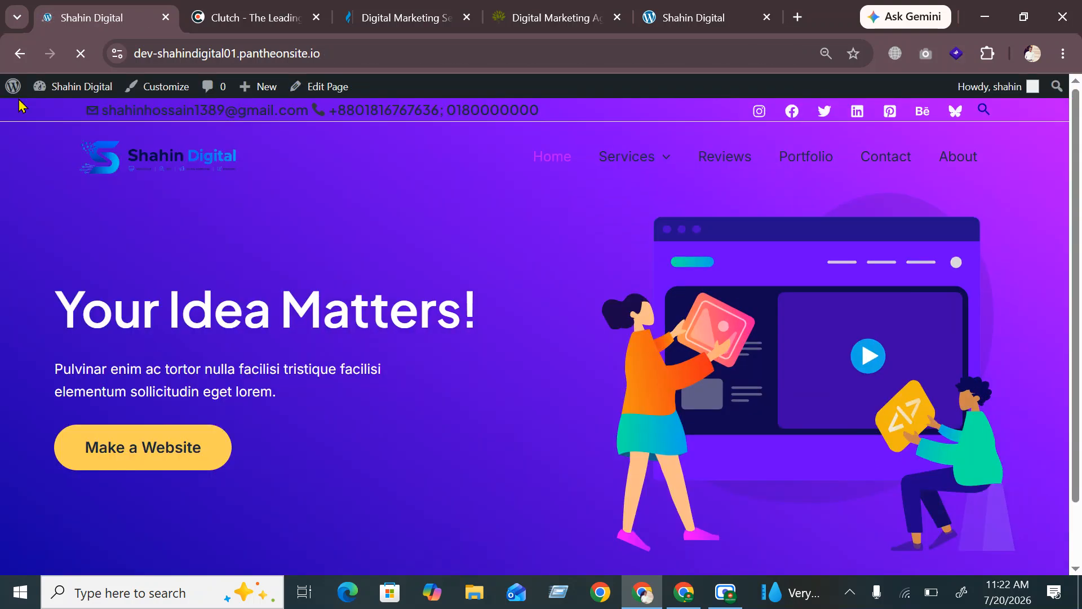
click(13, 86)
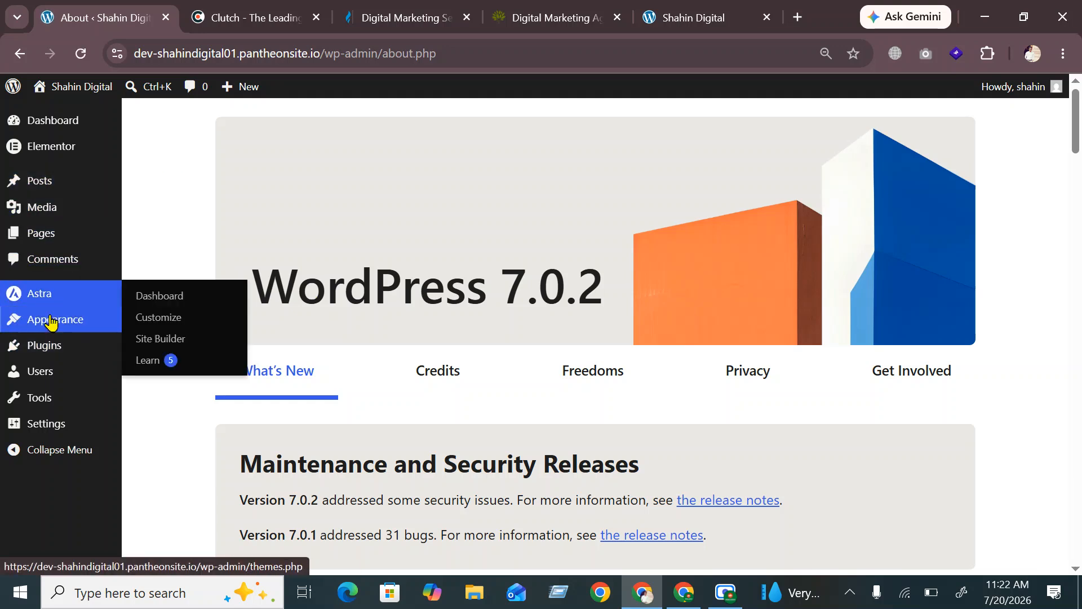
mouse_move(51, 322)
click(160, 371)
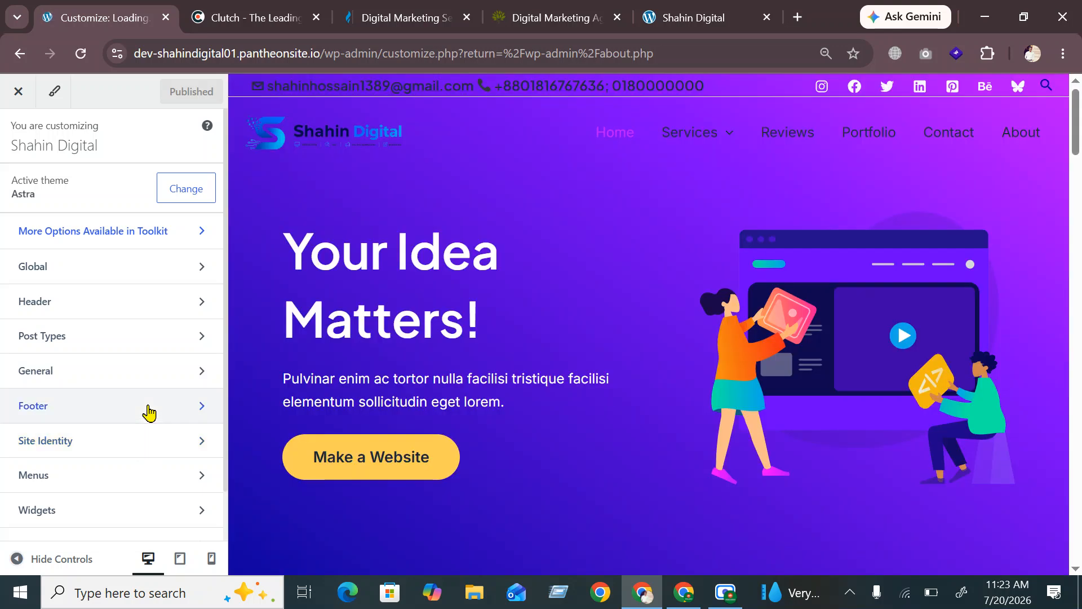
Insert a Footer Menu element into the main row's middle column and review its General and Design settings
click(149, 413)
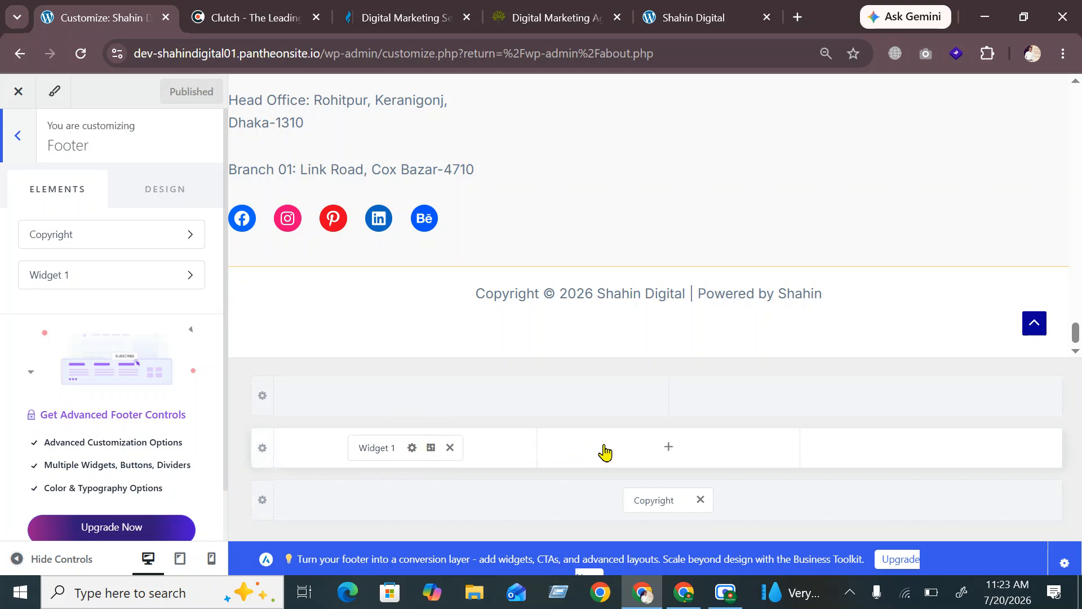
click(665, 449)
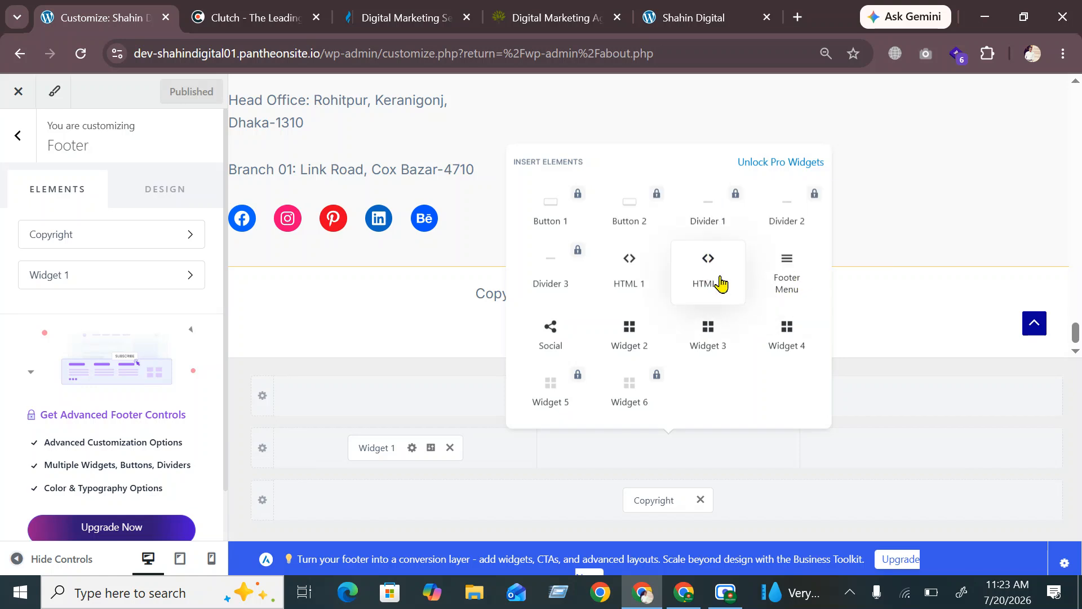
click(783, 276)
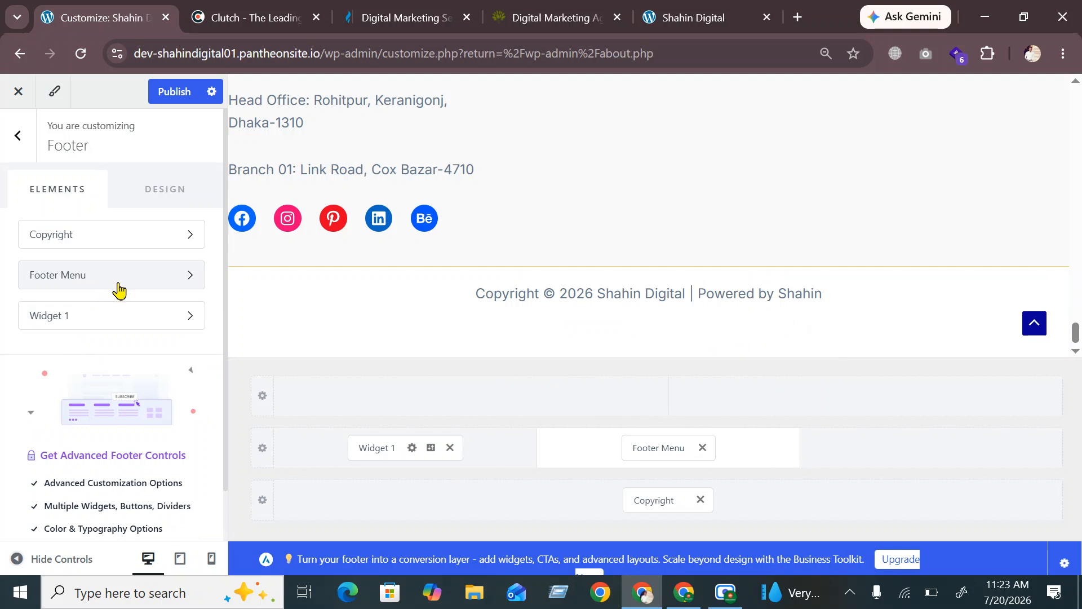
click(122, 289)
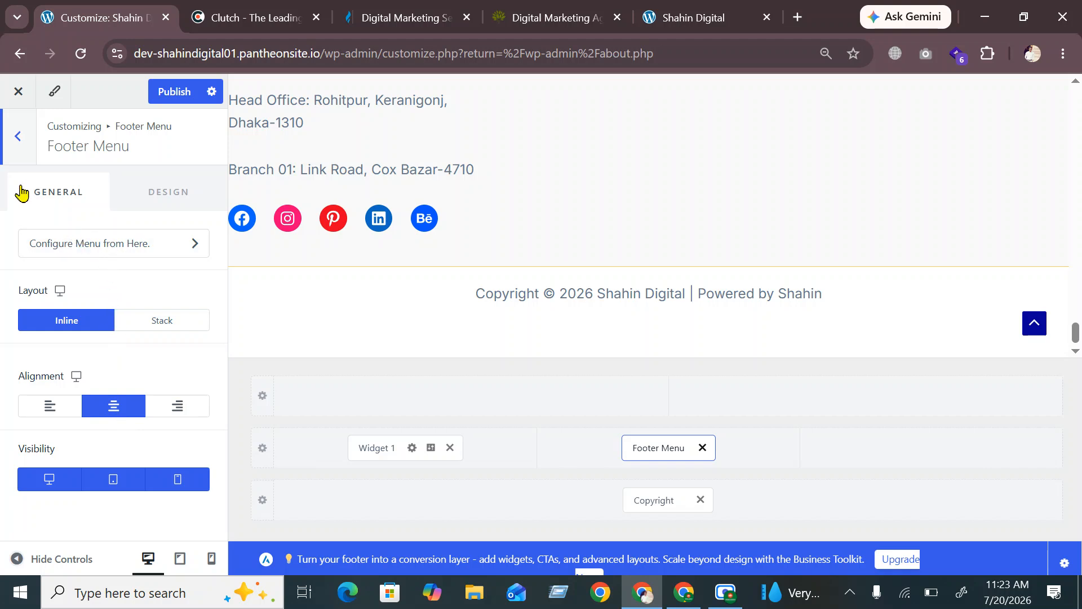
click(14, 136)
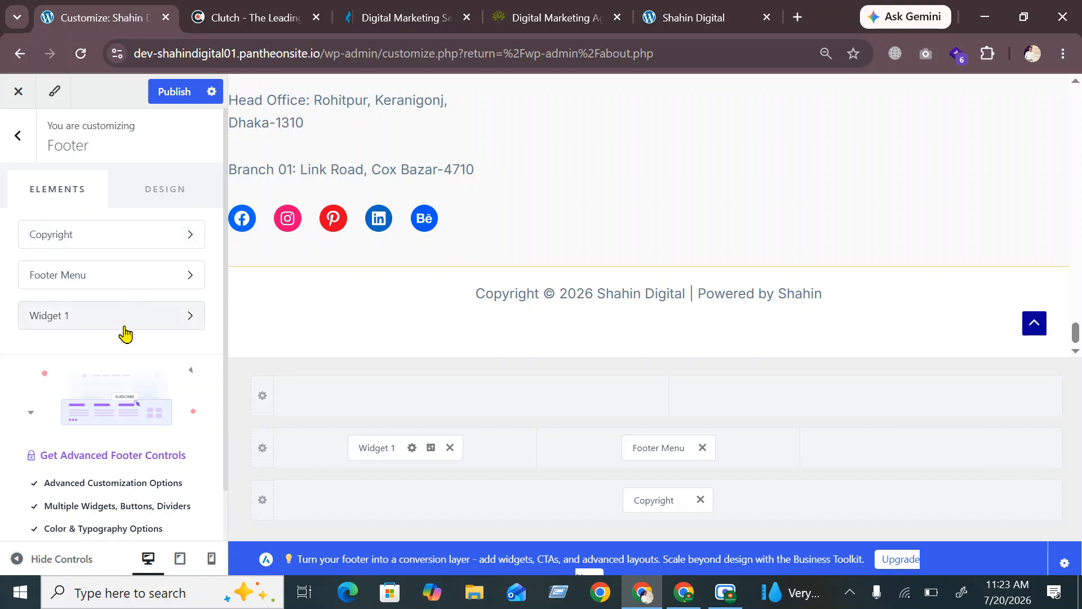
click(172, 193)
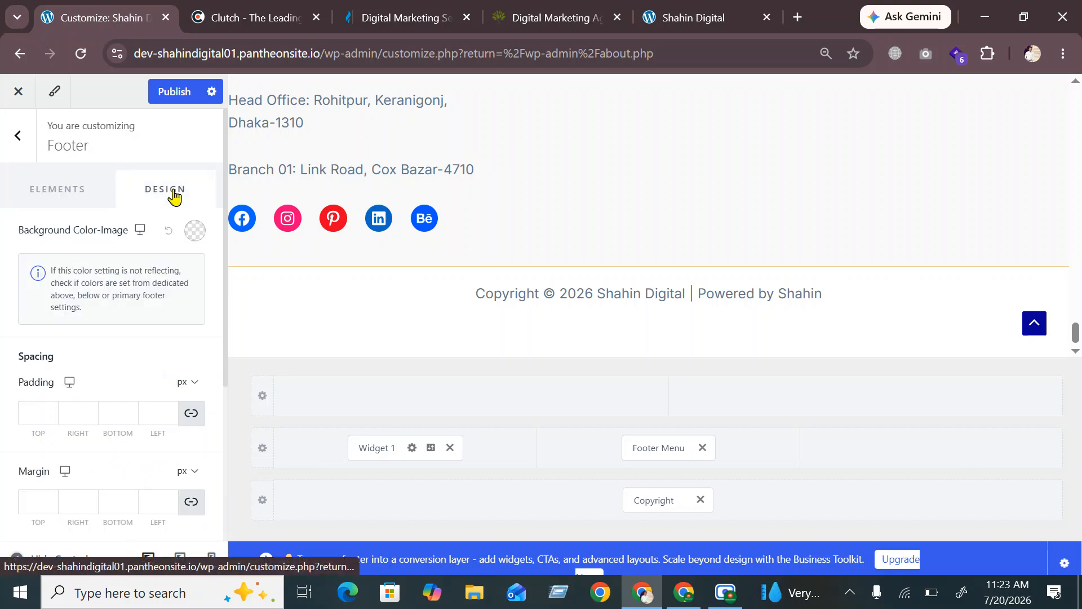
click(50, 192)
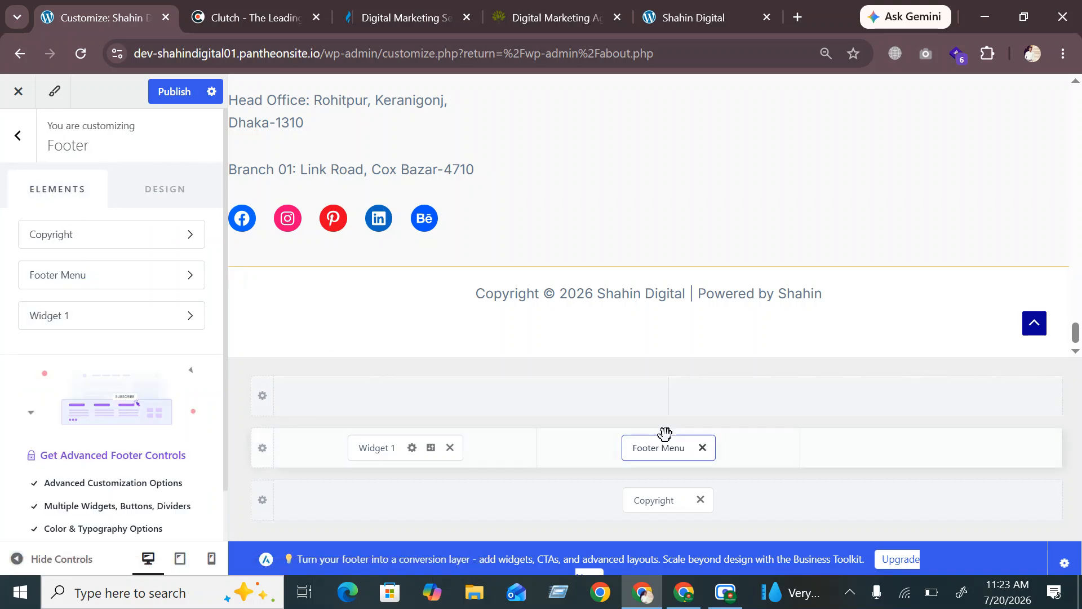
click(19, 143)
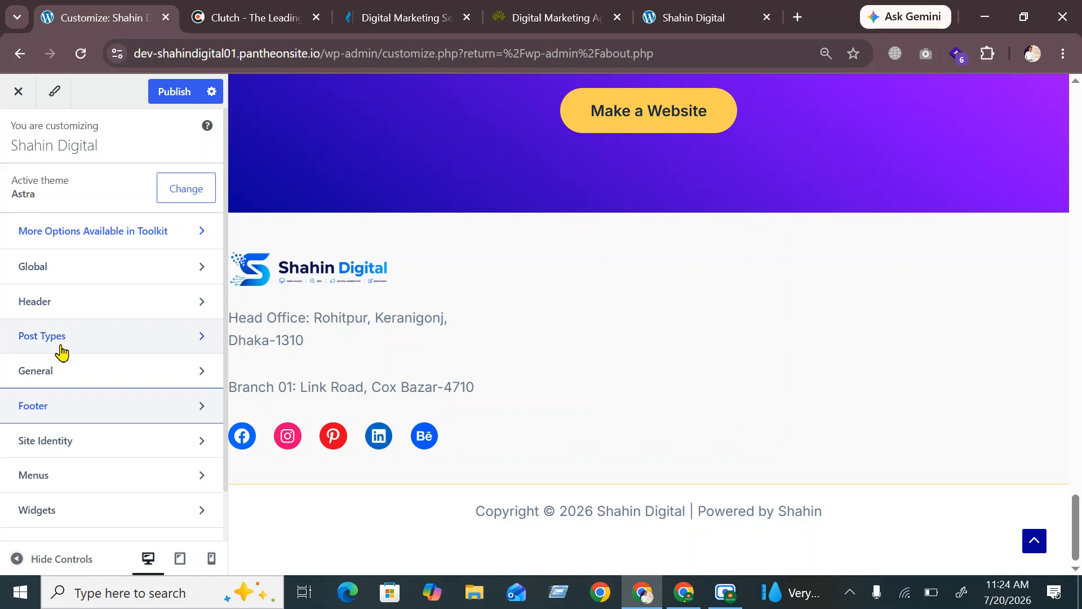
Review the Primary (2) menu's items and which menus are assigned to each location
click(50, 477)
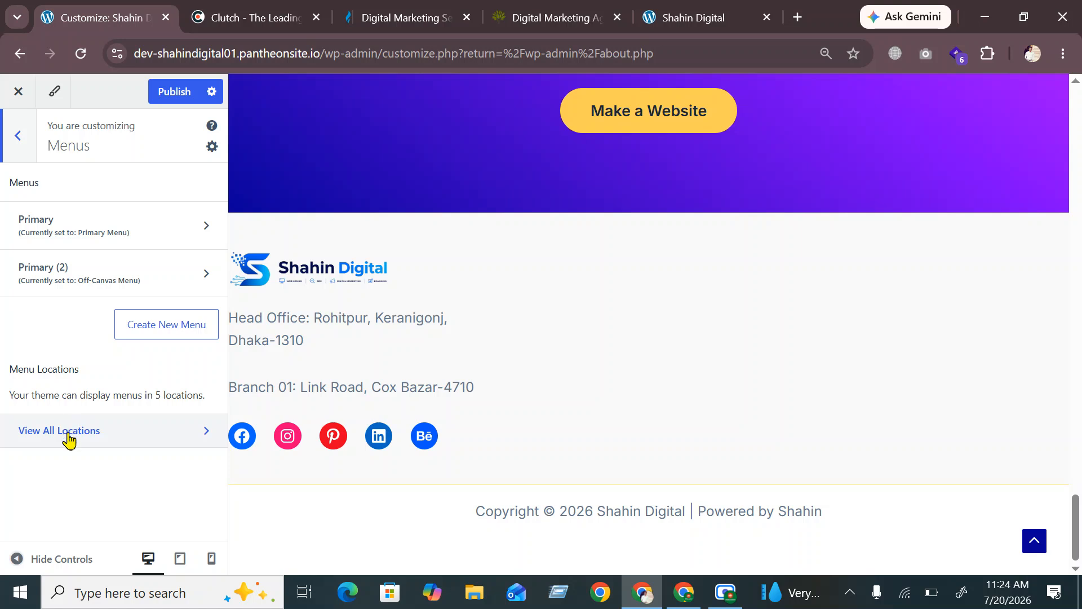
click(75, 282)
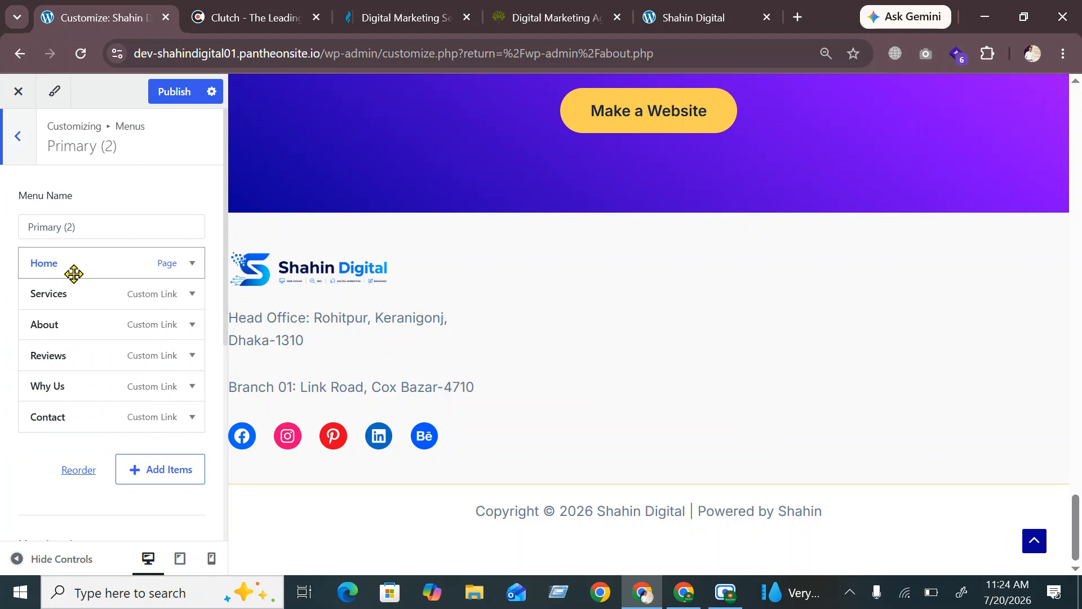
click(16, 148)
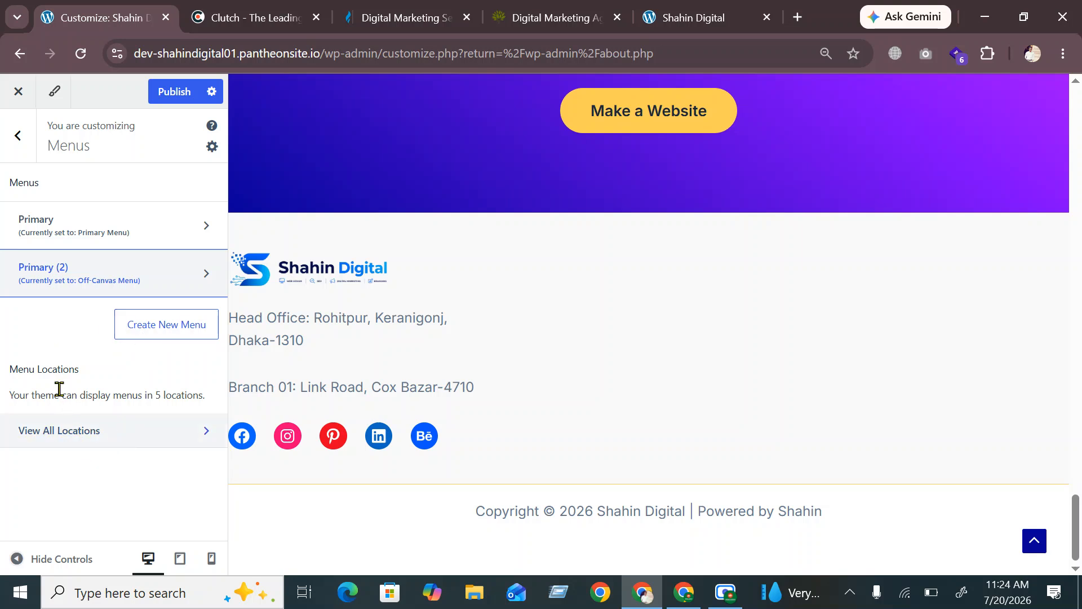
click(74, 435)
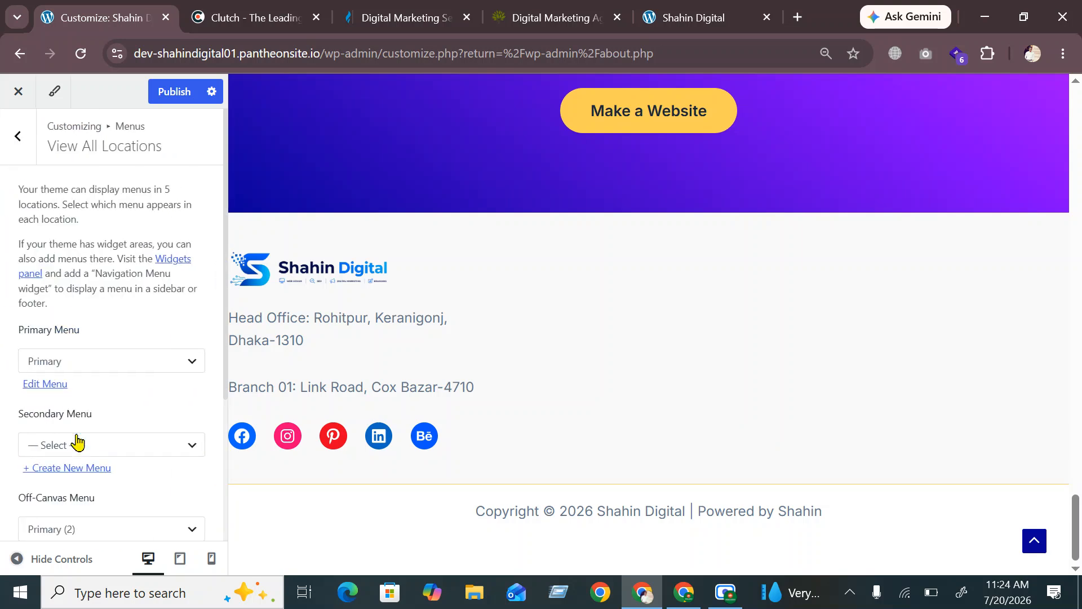
scroll(108, 380, down, 4)
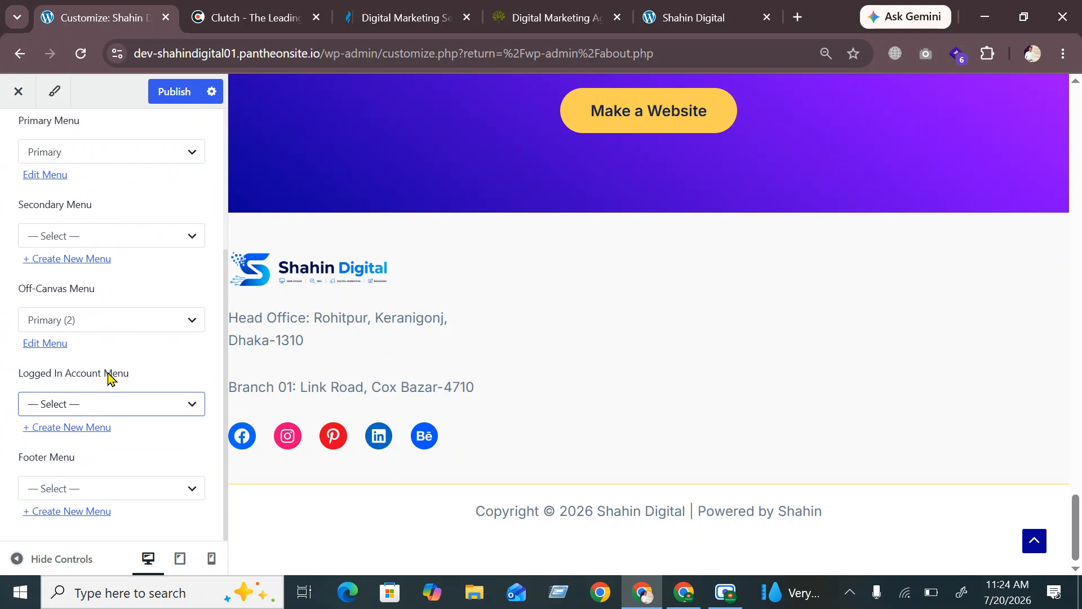
scroll(109, 378, up, 5)
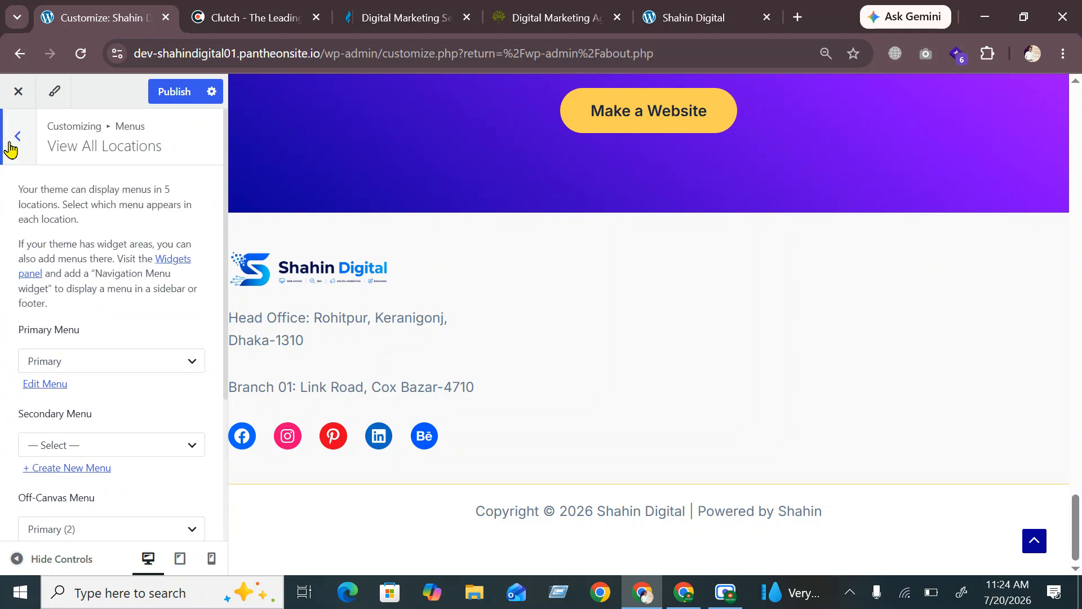
click(17, 140)
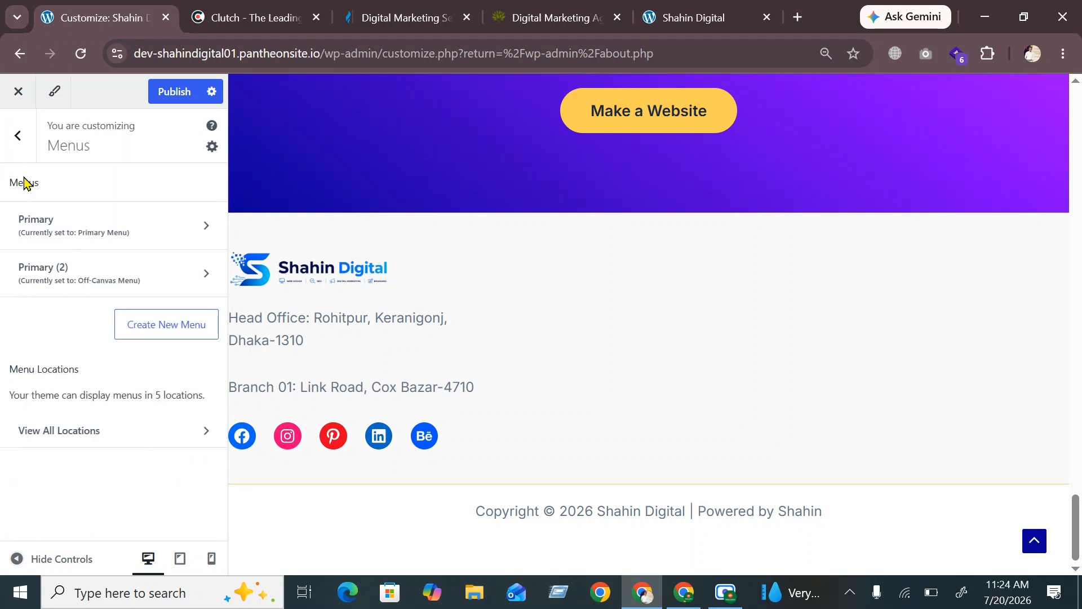
Create a menu named 'Footer Menu' assigned to the Footer Menu location
click(171, 337)
click(86, 228)
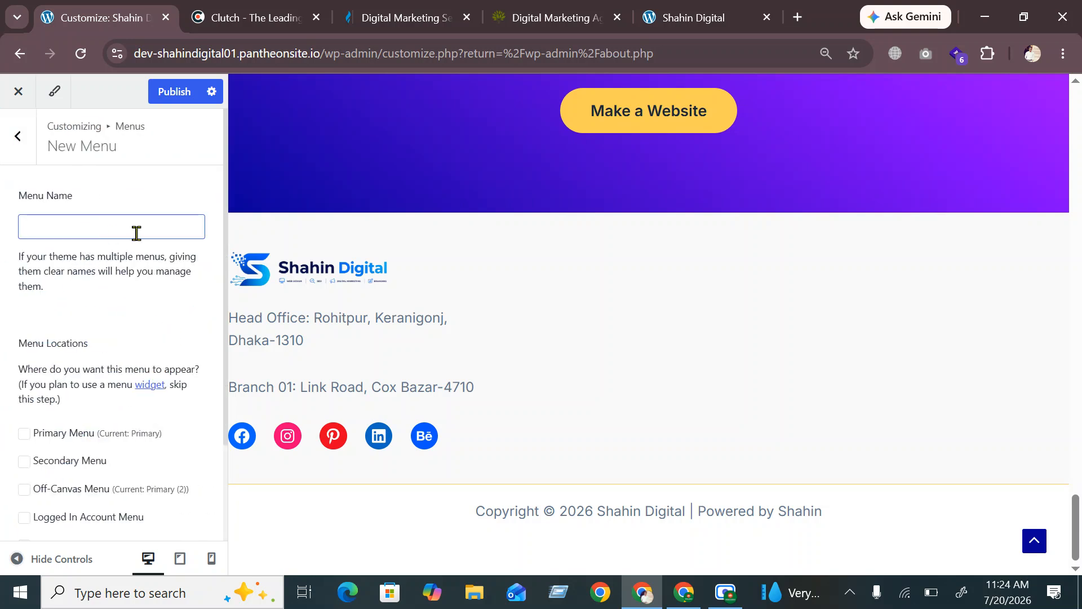
text(Footer )
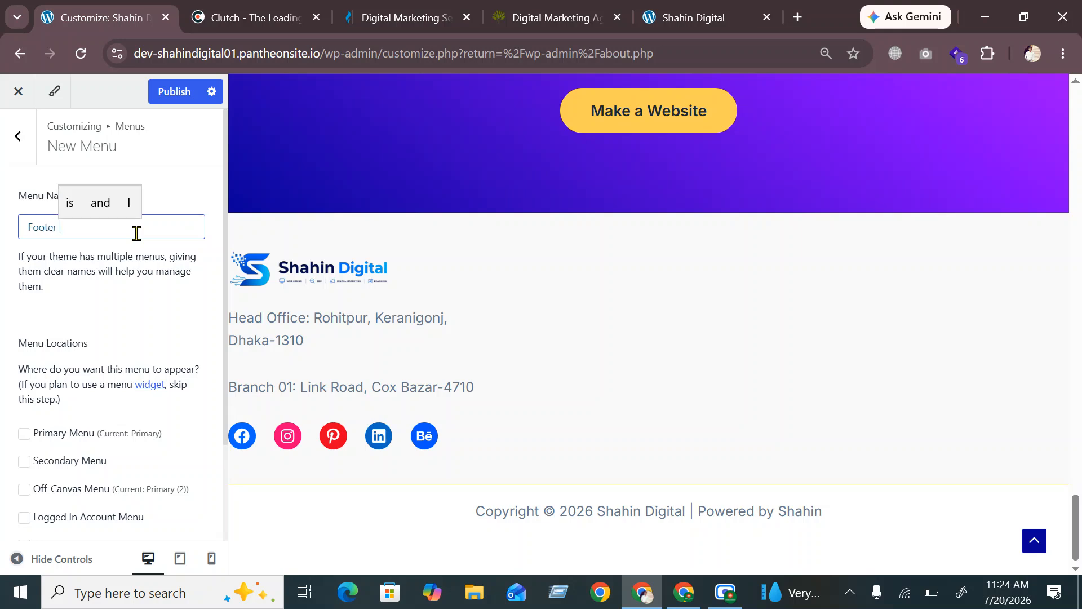
text(Menu)
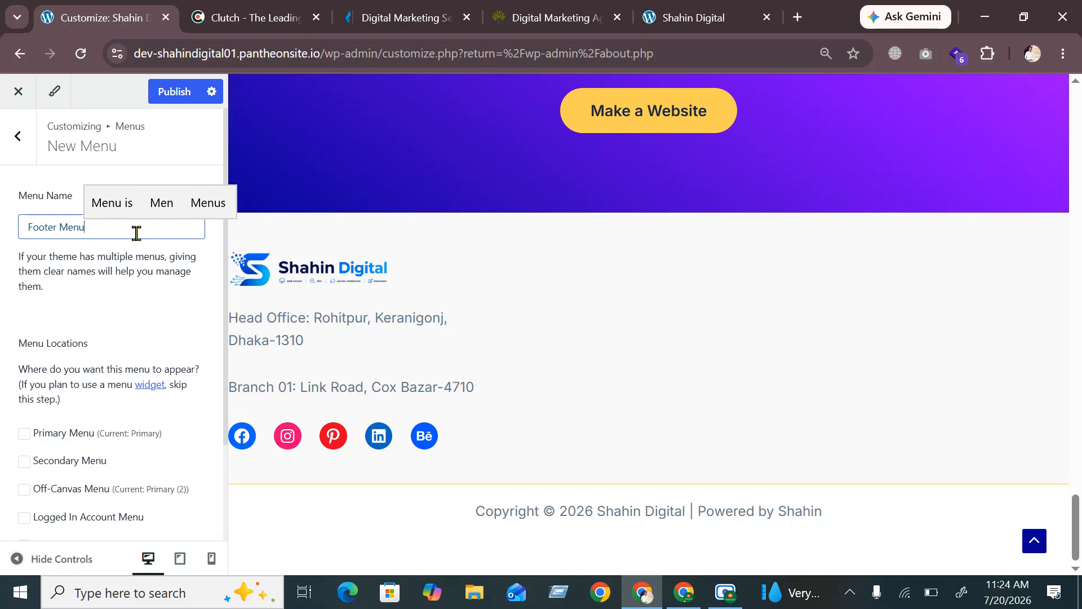
click(53, 306)
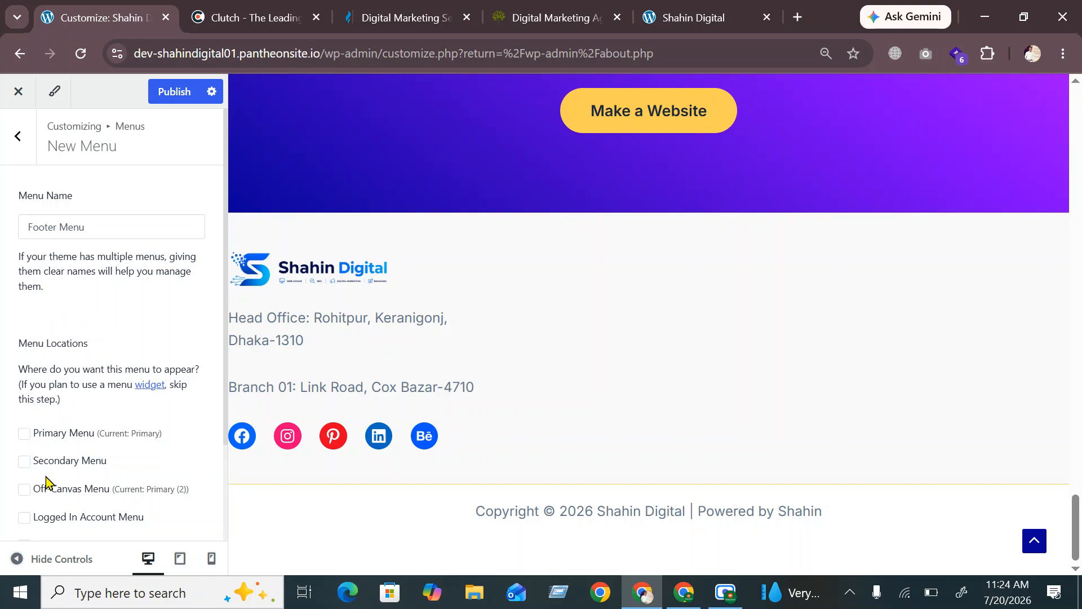
scroll(84, 439, down, 2)
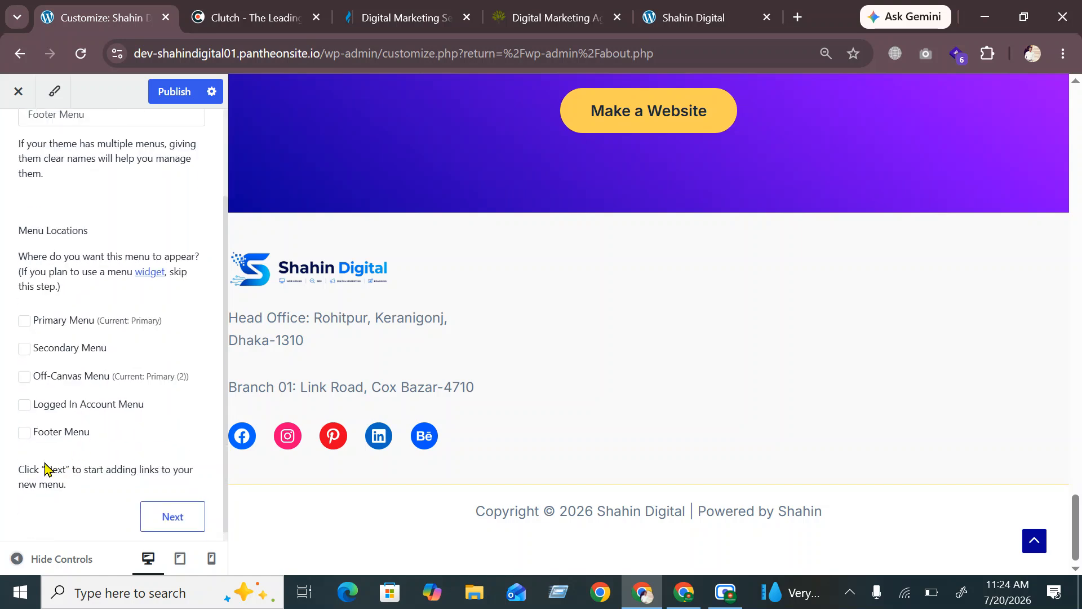
click(23, 433)
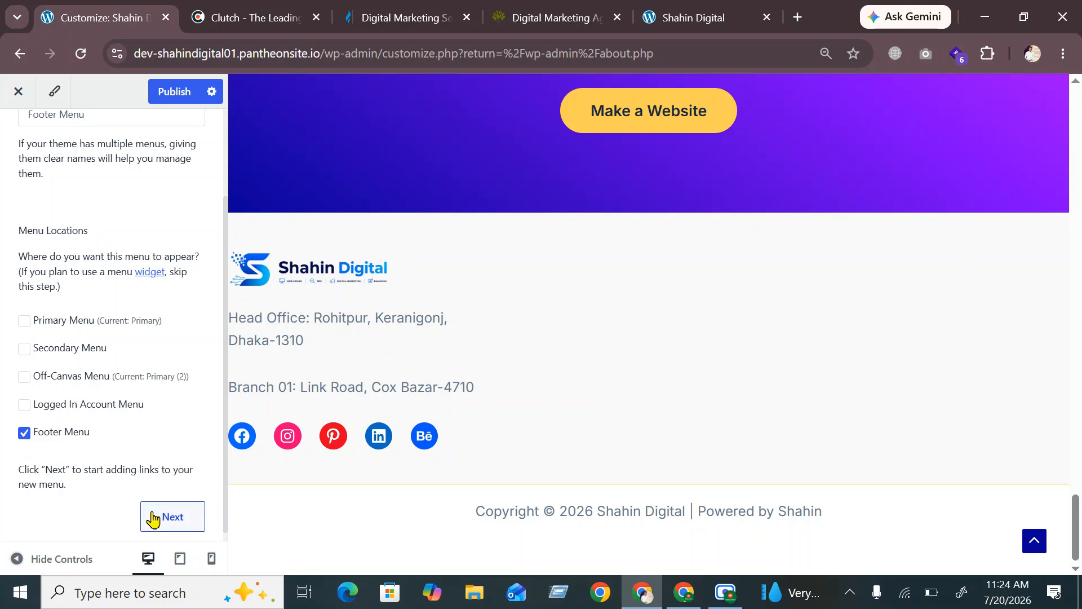
scroll(129, 336, down, 1)
scroll(127, 337, up, 2)
scroll(126, 338, down, 2)
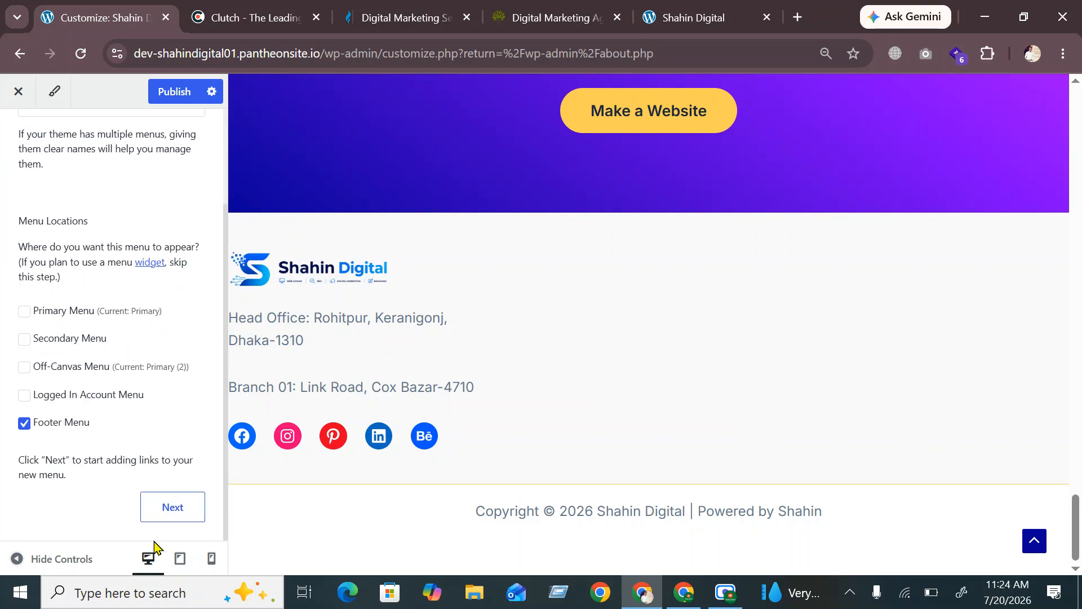
click(172, 507)
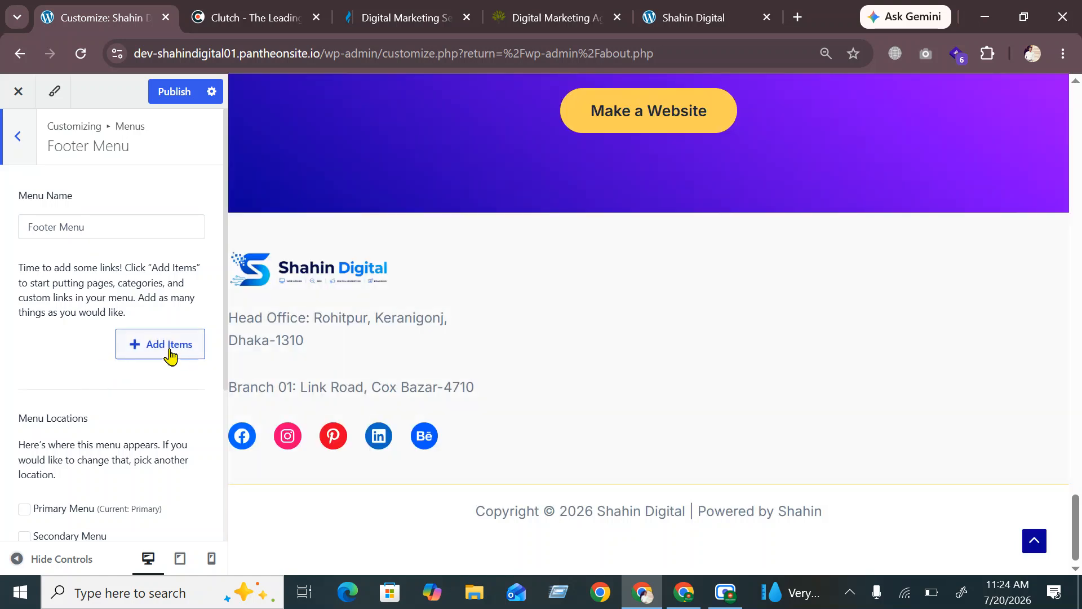
Add the Home page and a new About page to the Footer Menu
click(169, 352)
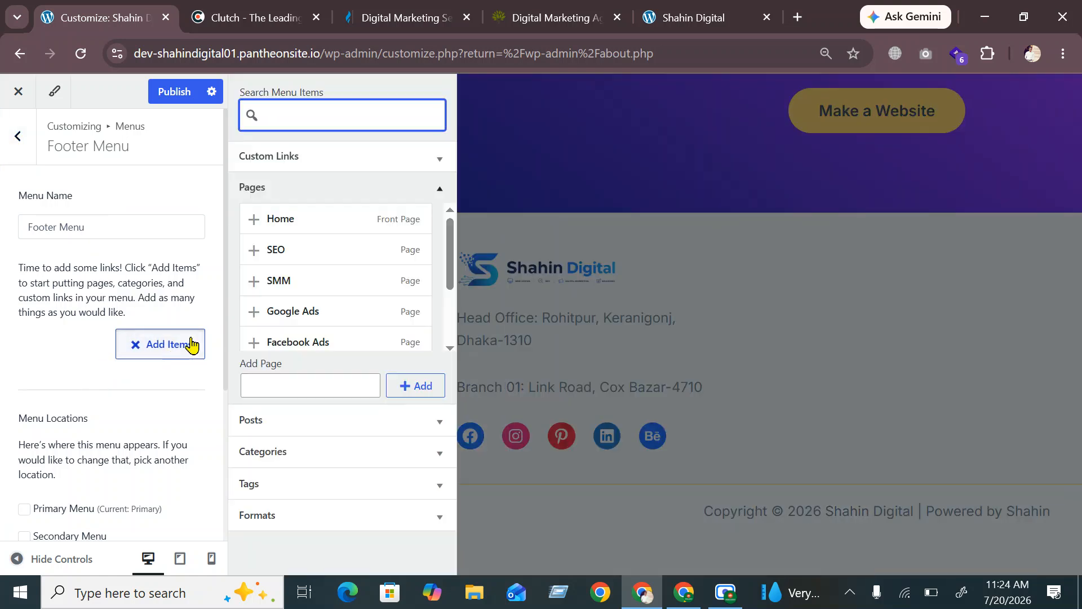
click(253, 223)
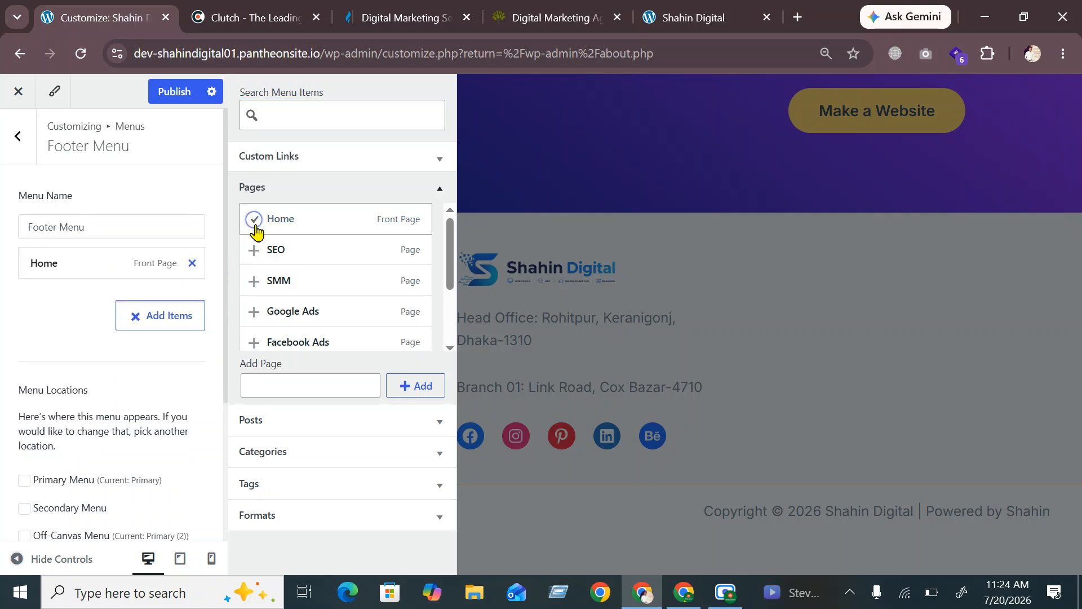
scroll(269, 325, down, 2)
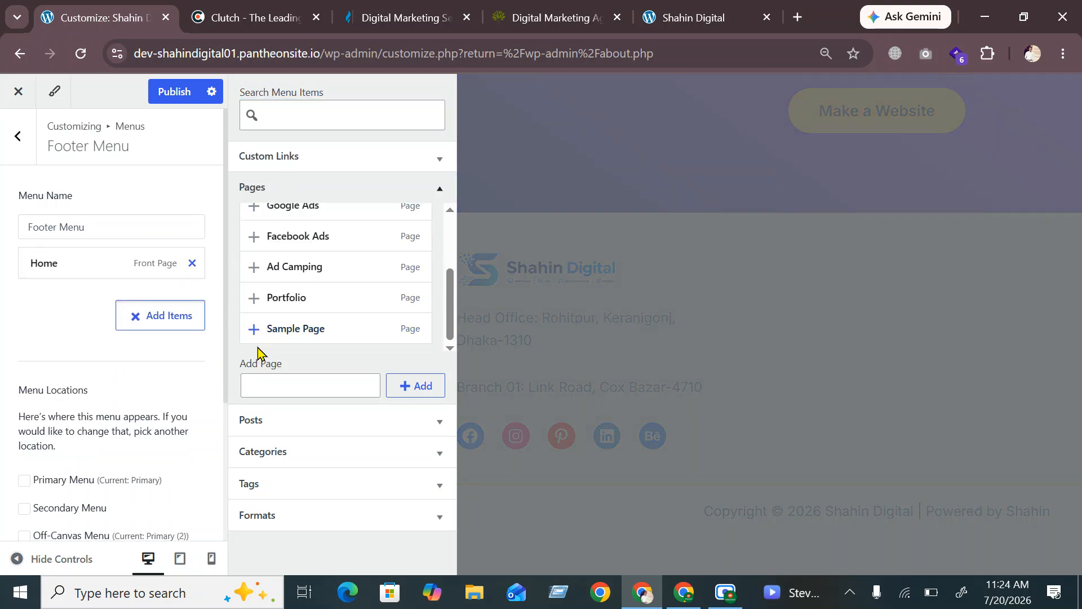
scroll(256, 341, up, 2)
scroll(256, 341, down, 2)
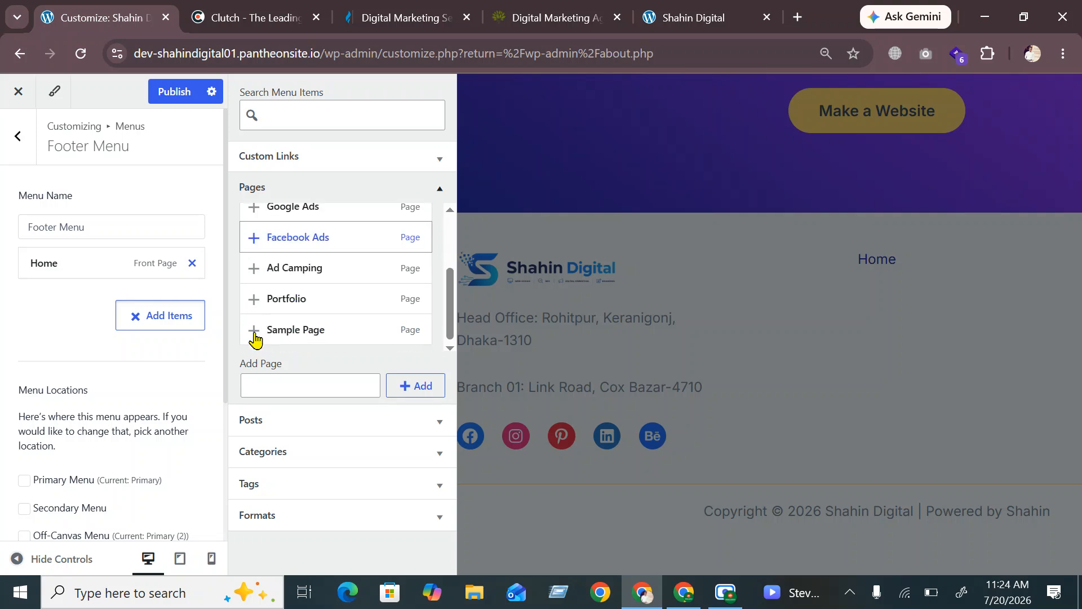
scroll(276, 312, up, 1)
scroll(275, 312, up, 1)
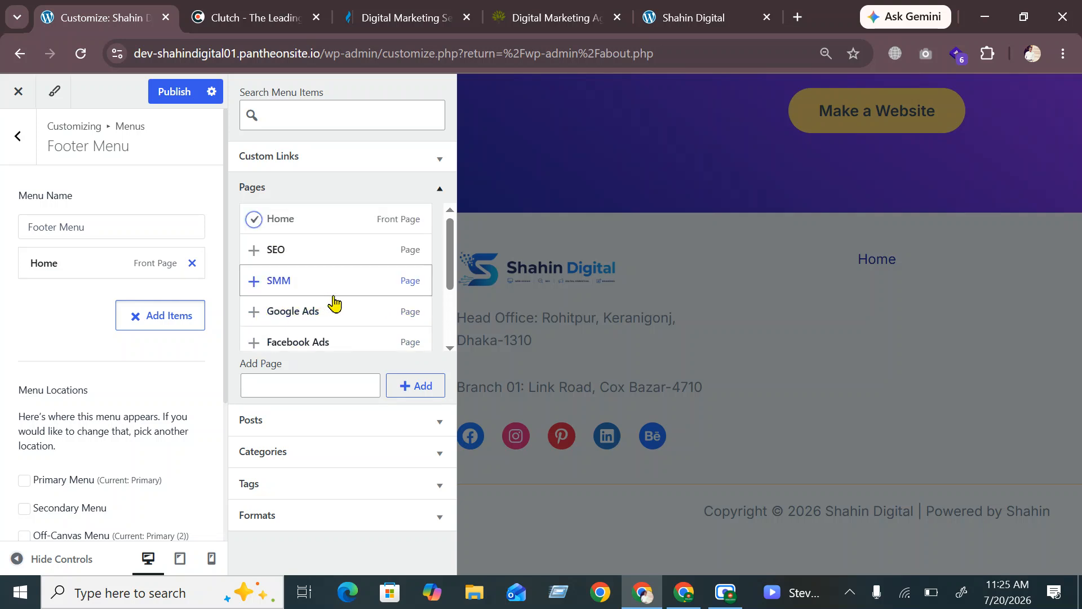
scroll(307, 274, down, 2)
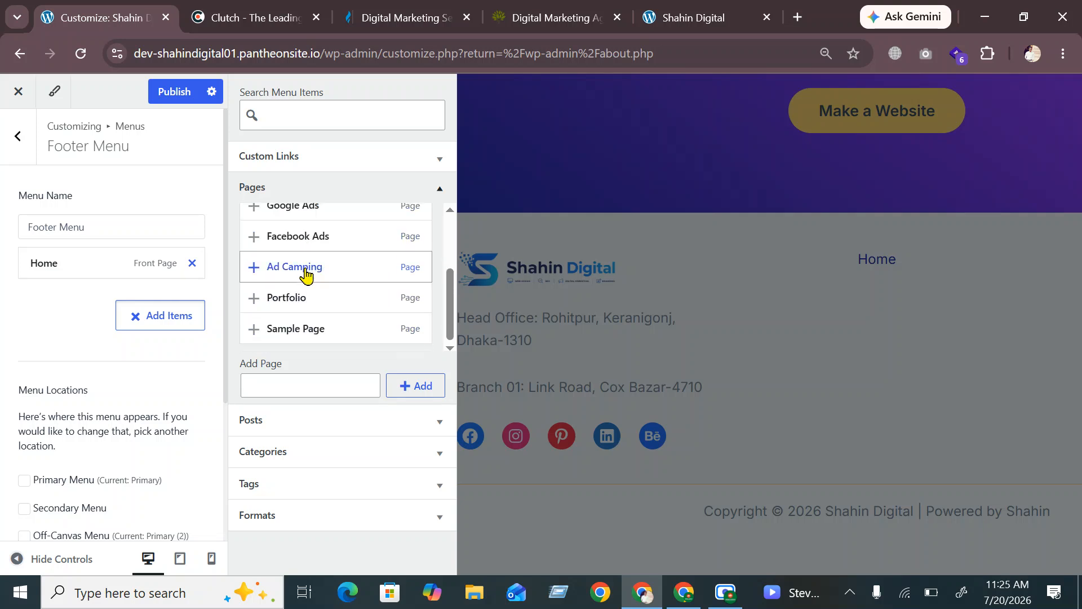
click(280, 384)
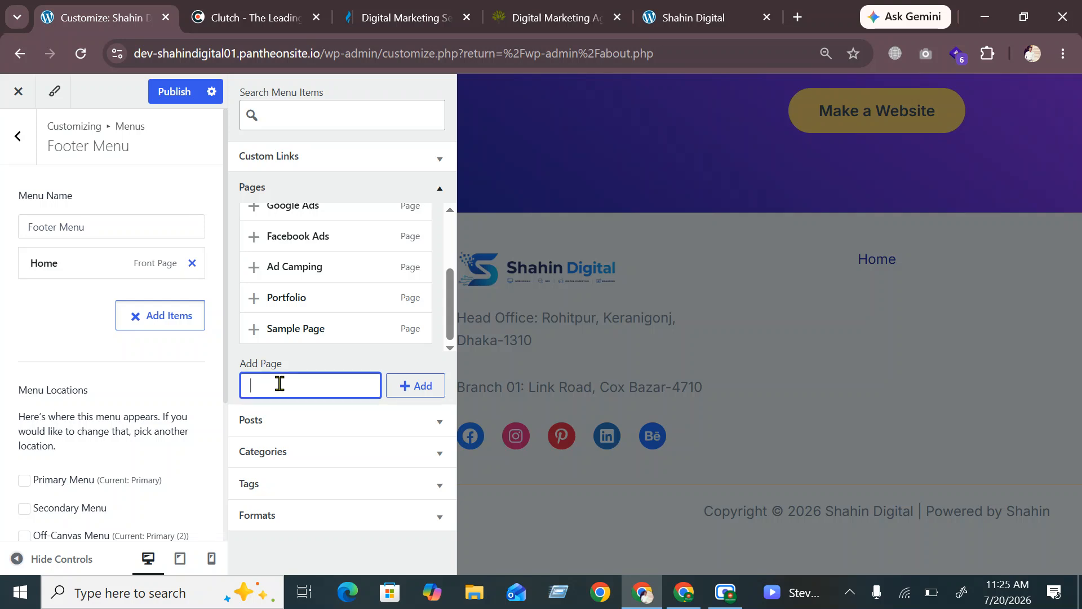
text(About)
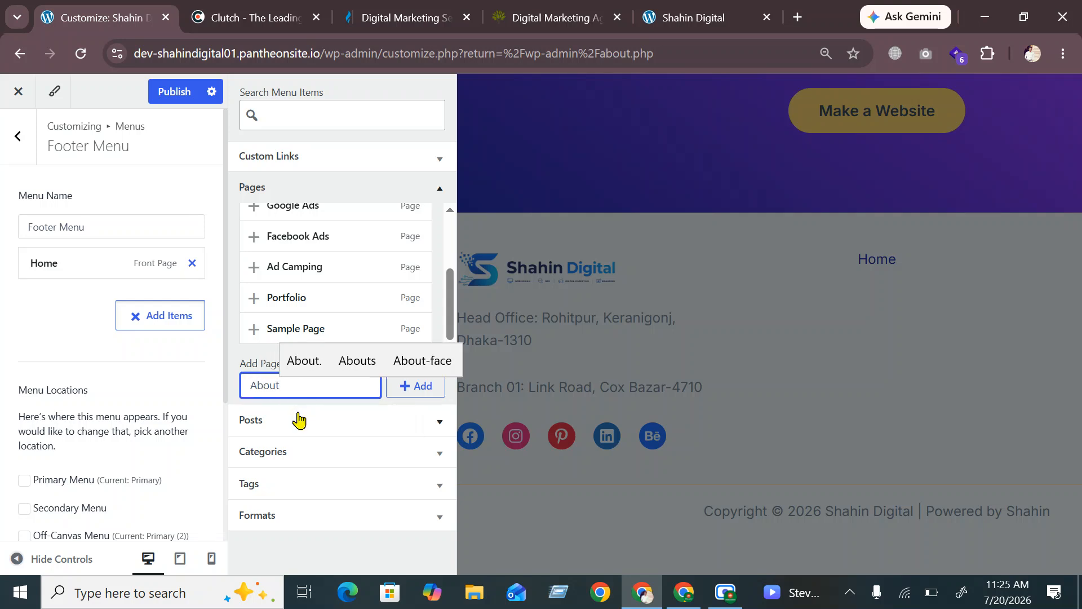
click(412, 389)
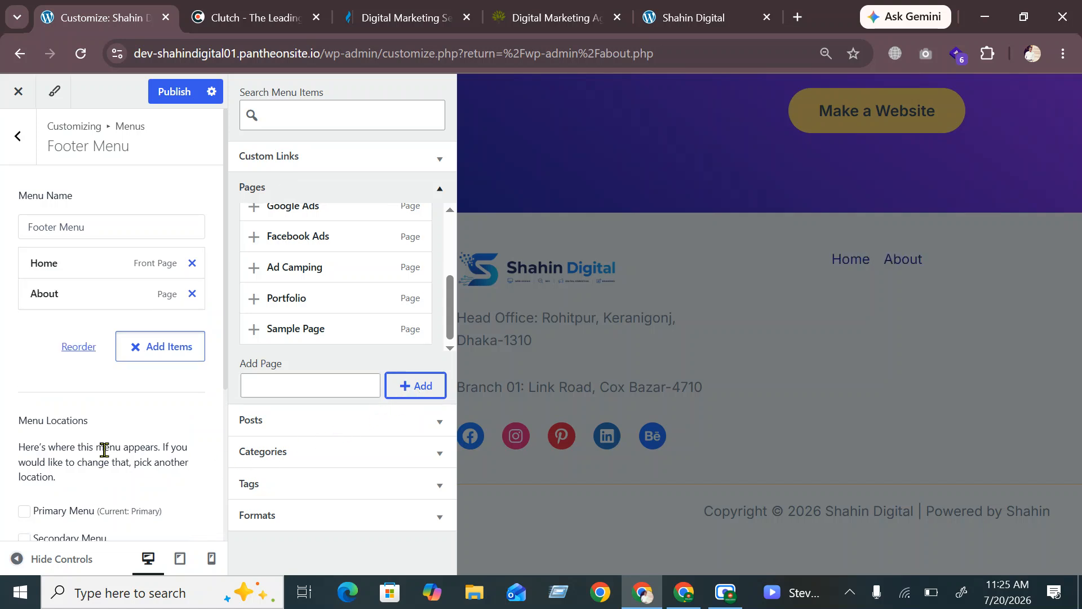
Add a new 'Privacy Policy' page to the Footer Menu
click(279, 388)
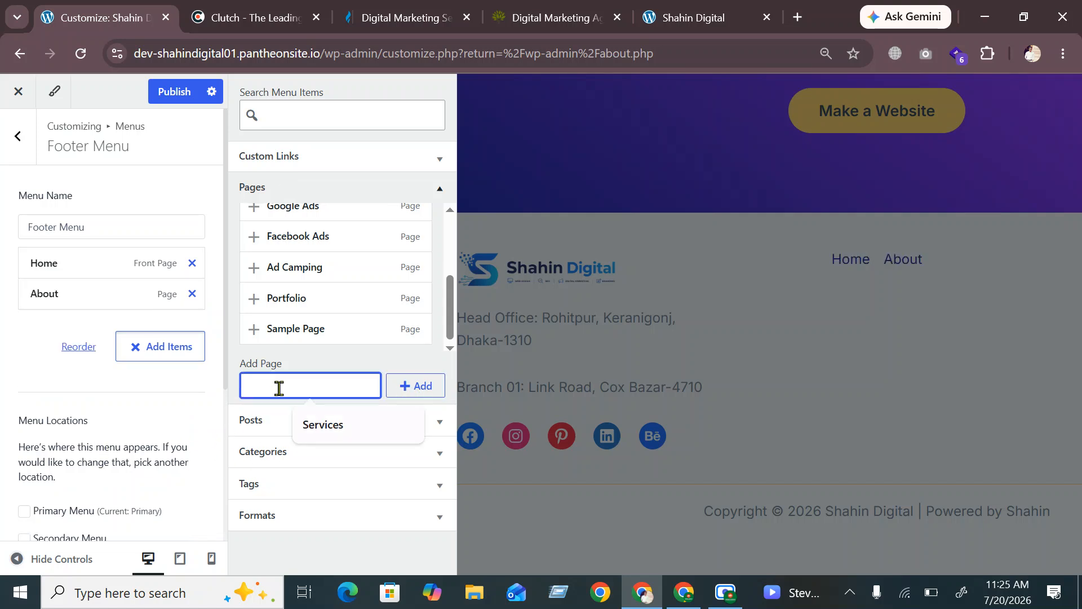
text(Pr)
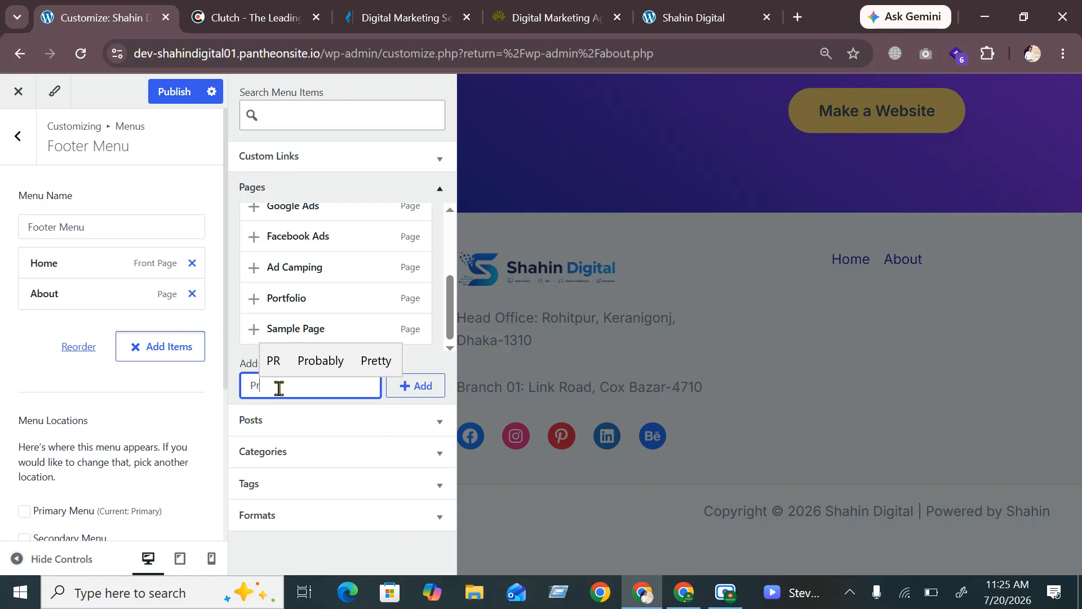
text(i)
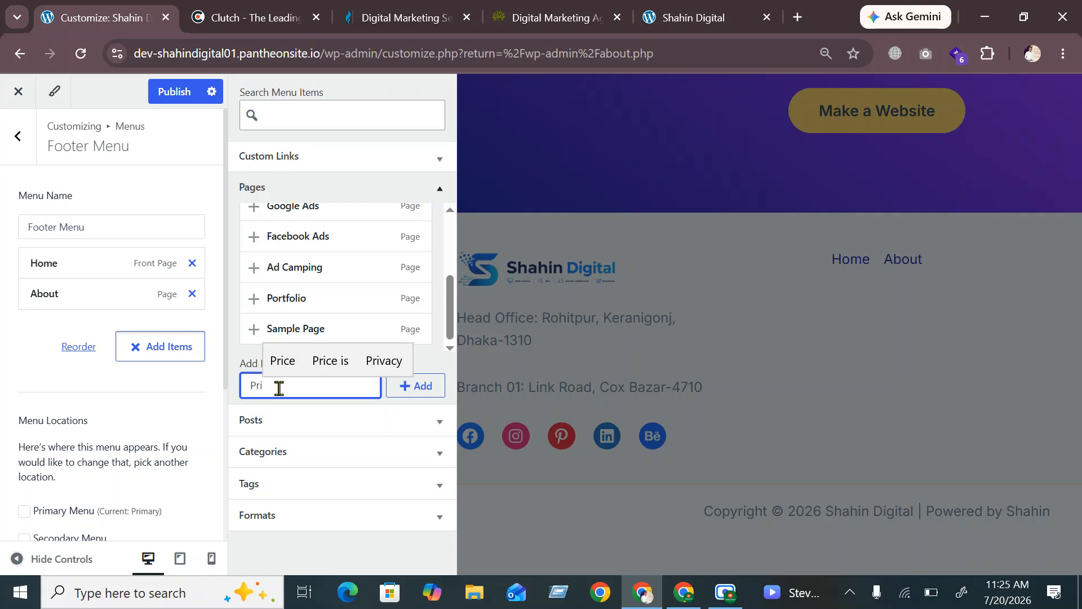
key(Up)
key(Right)
key(Right)
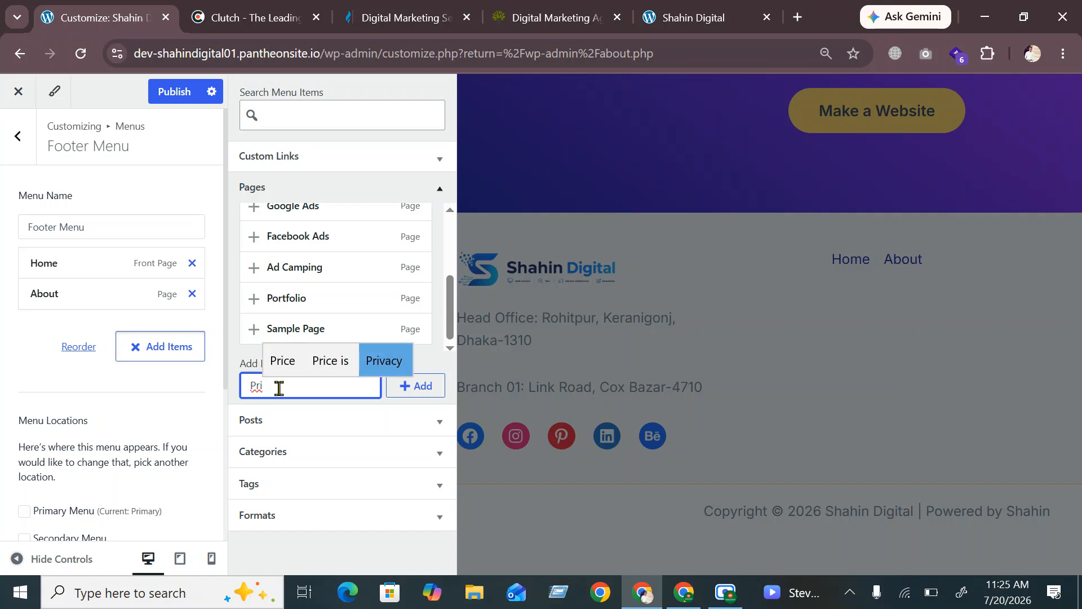
key(Return)
text(Poli)
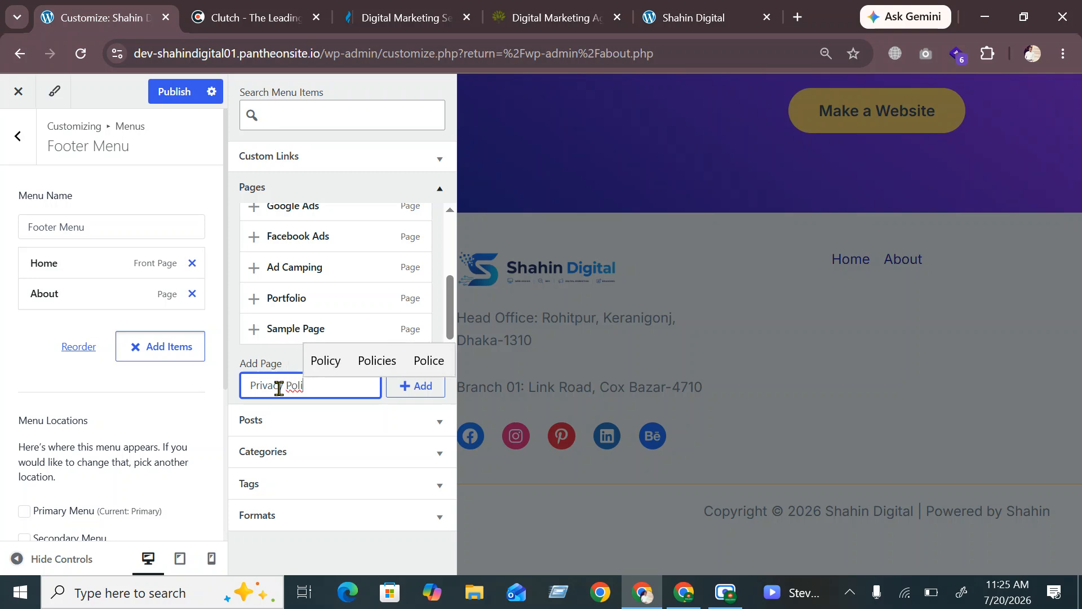
key(Up)
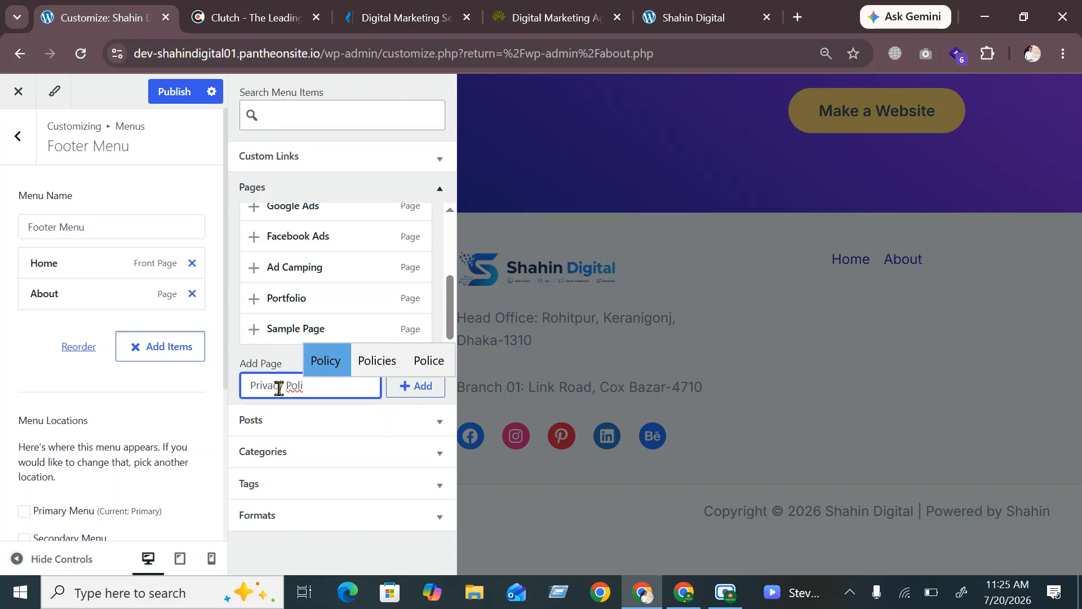
key(Return)
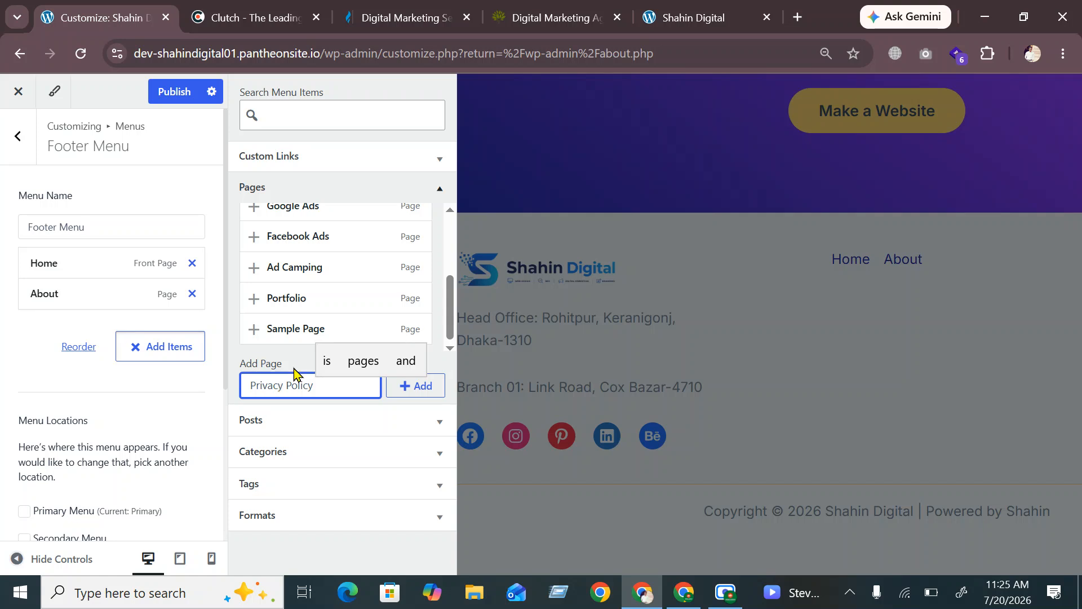
key(BackSpace)
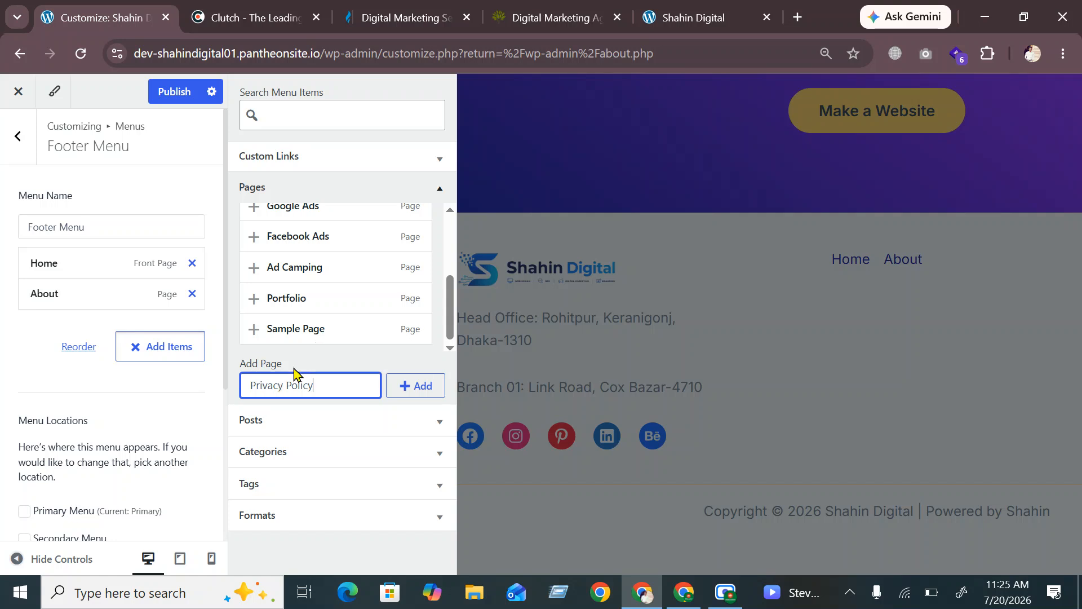
click(417, 387)
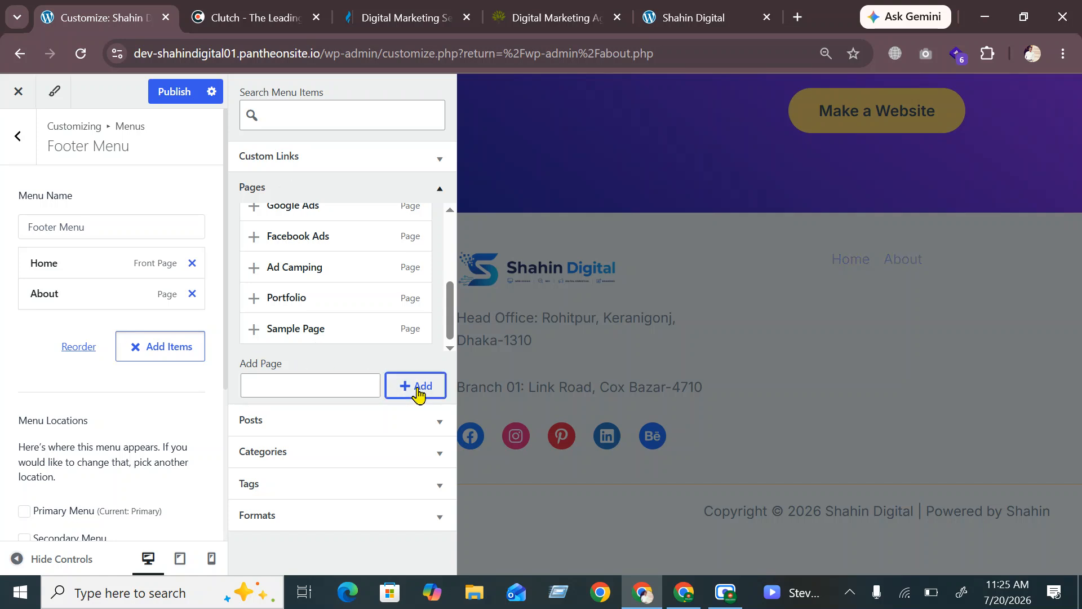
Add a new 'Terms and Conditions' page to the Footer Menu
click(292, 379)
text(T)
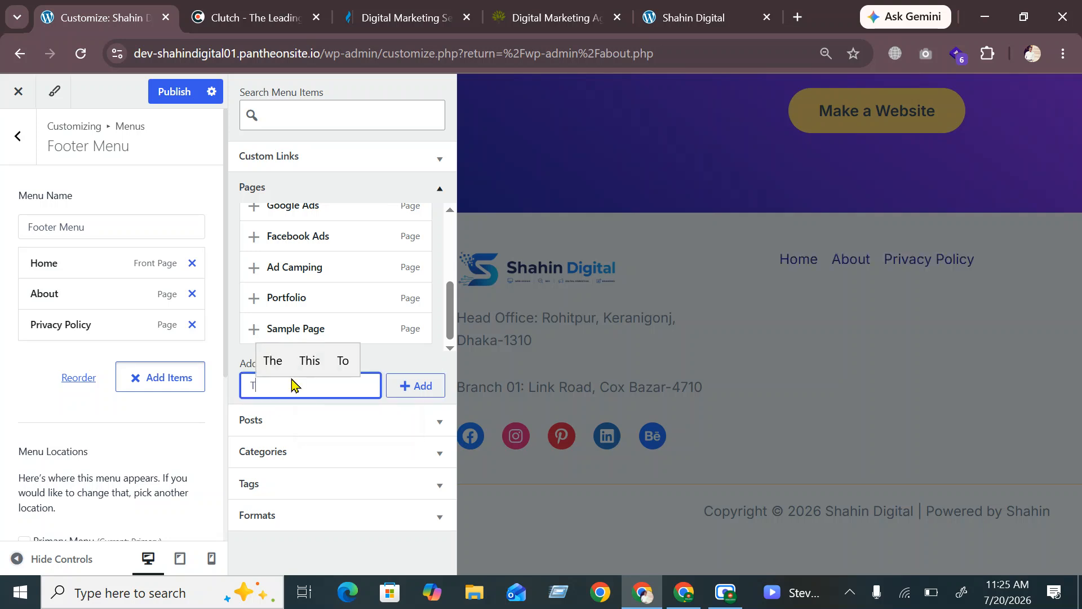
text(e)
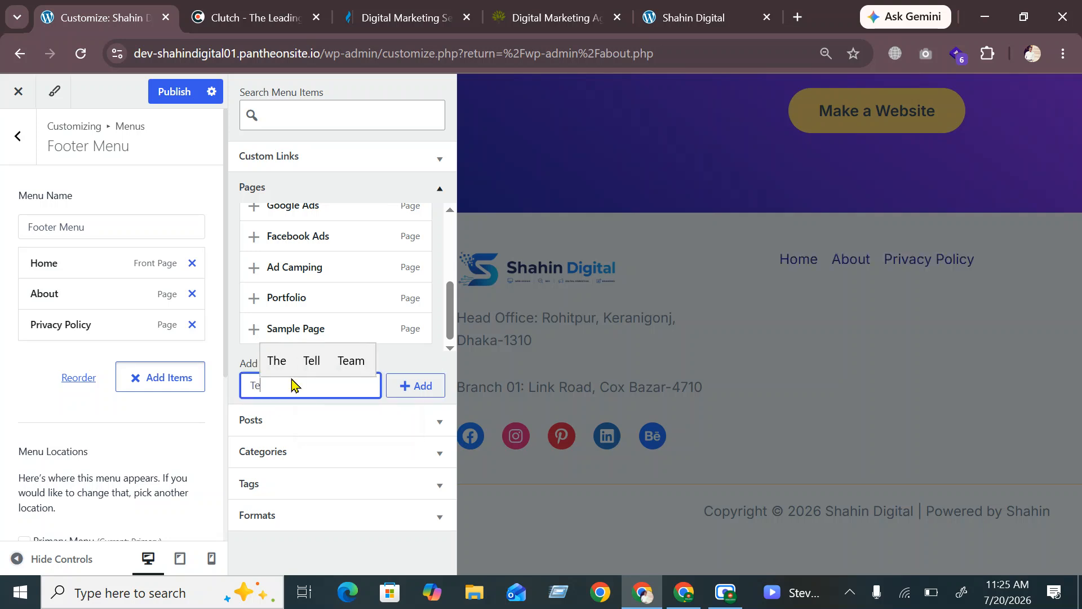
text(rms )
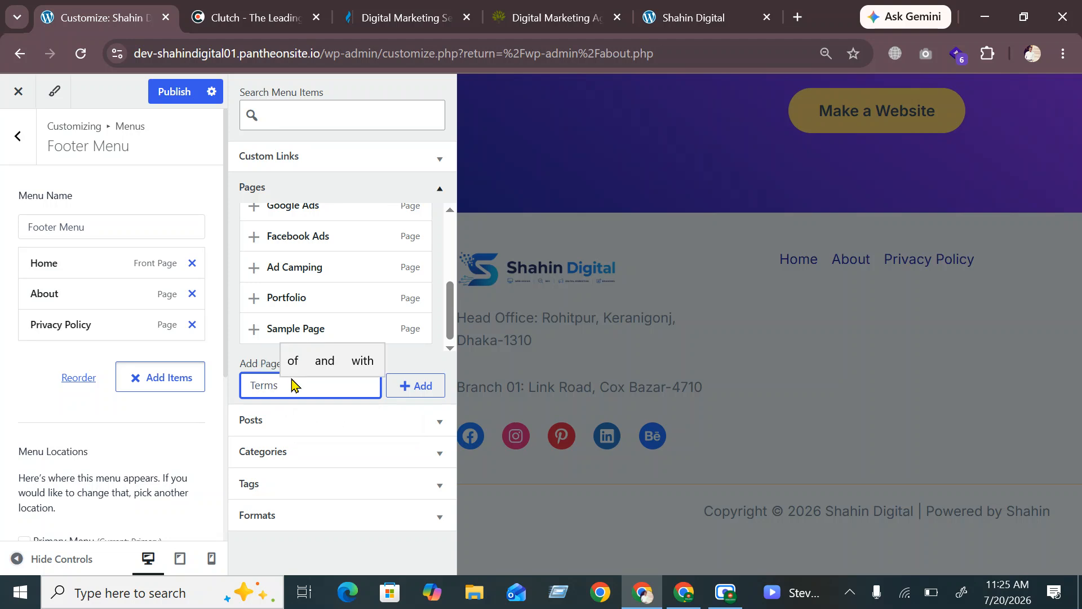
text(And )
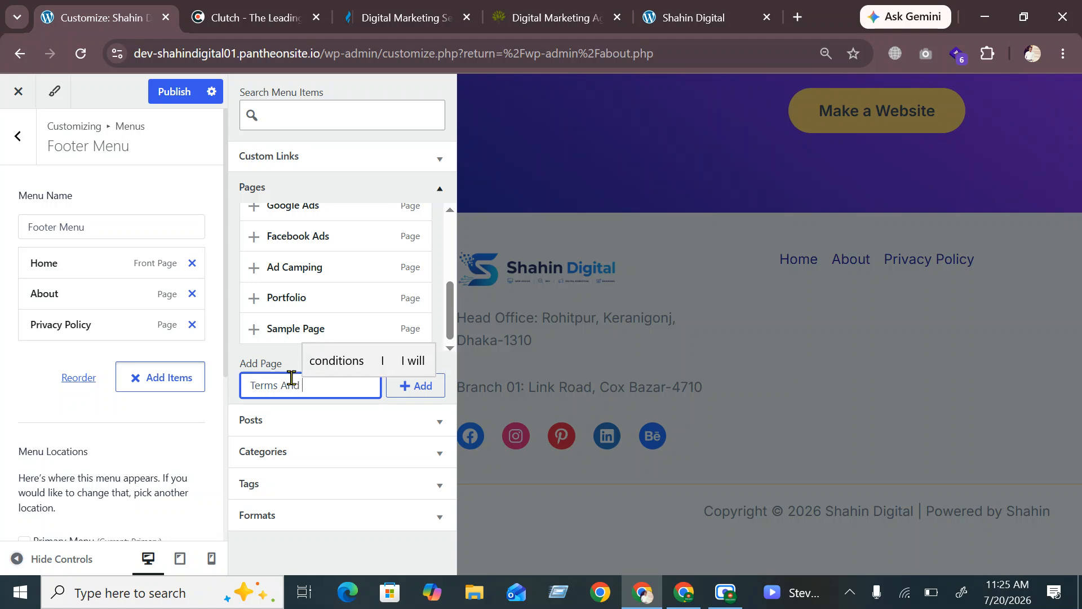
text(Co)
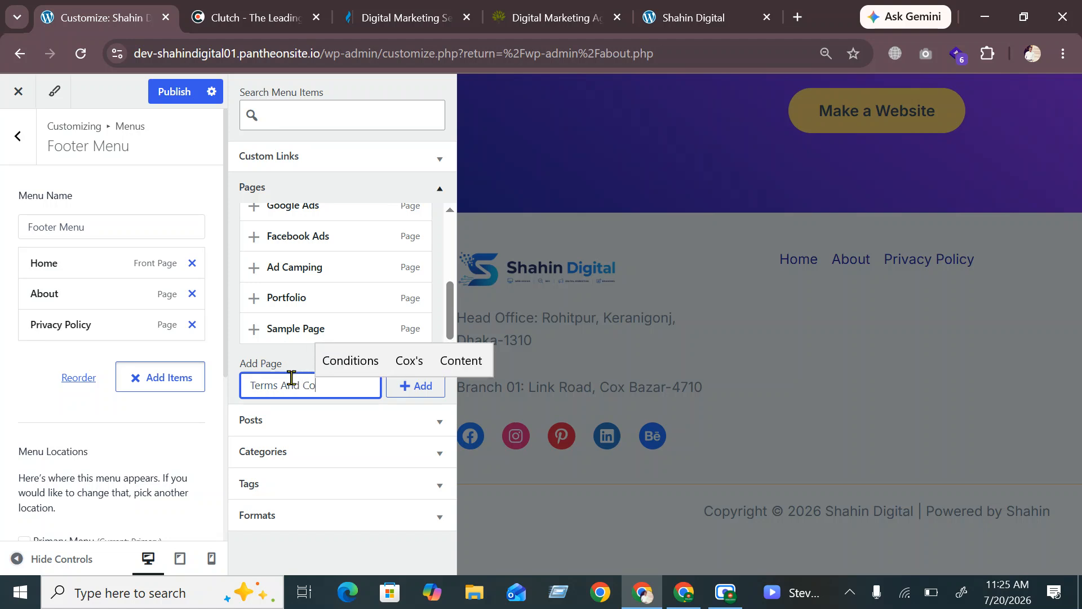
text(nditions)
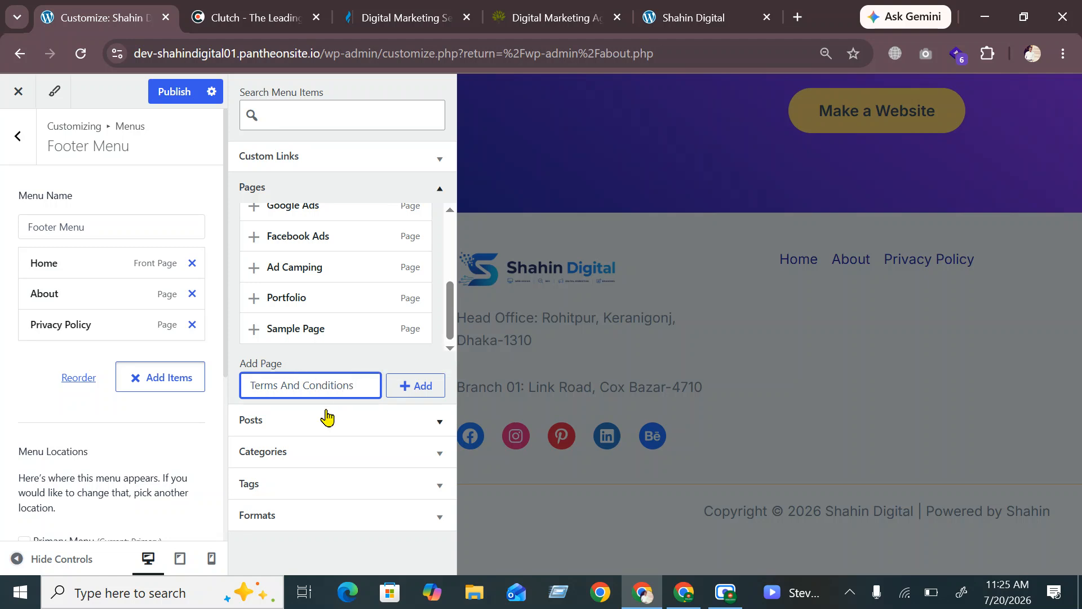
key(BackSpace)
text(a)
click(411, 390)
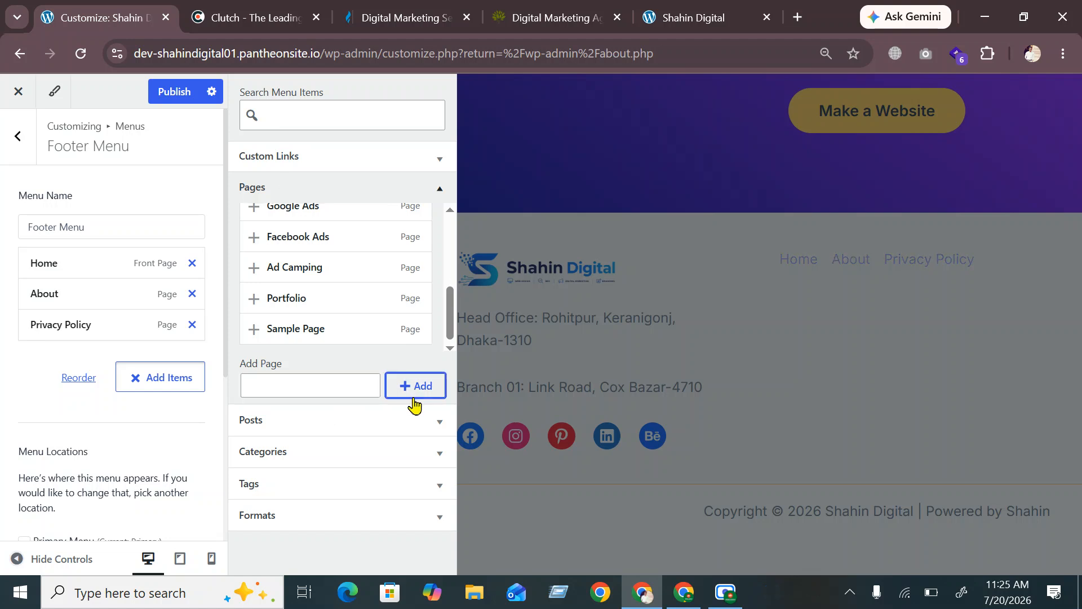
Add a new 'Contact Us' page to the Footer Menu and expand the About item
click(299, 378)
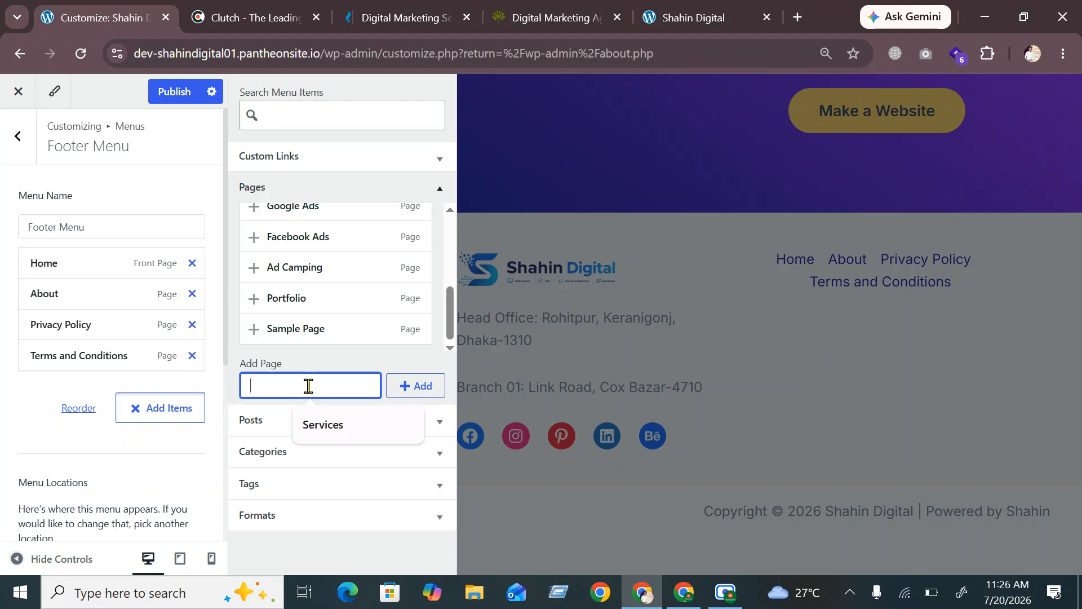
text(Cont)
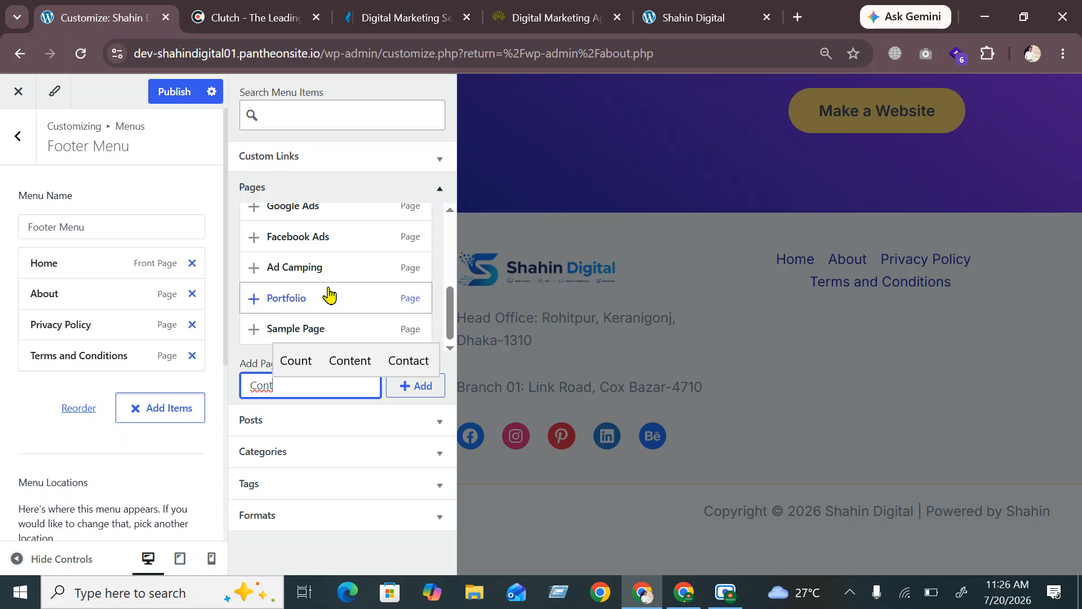
scroll(327, 295, up, 5)
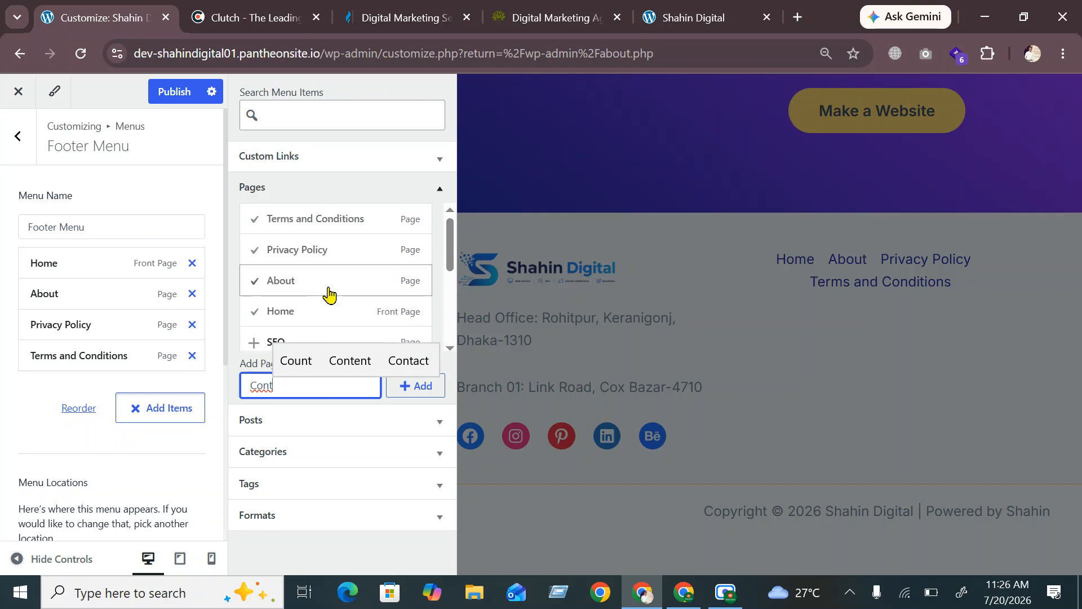
scroll(329, 294, down, 2)
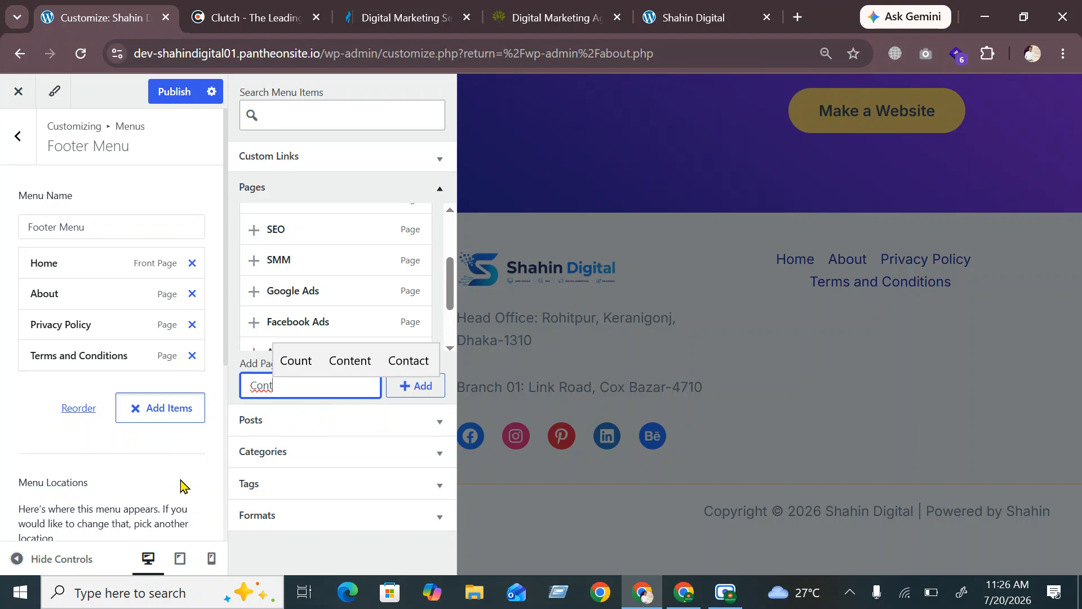
key(Up)
key(Right)
key(Return)
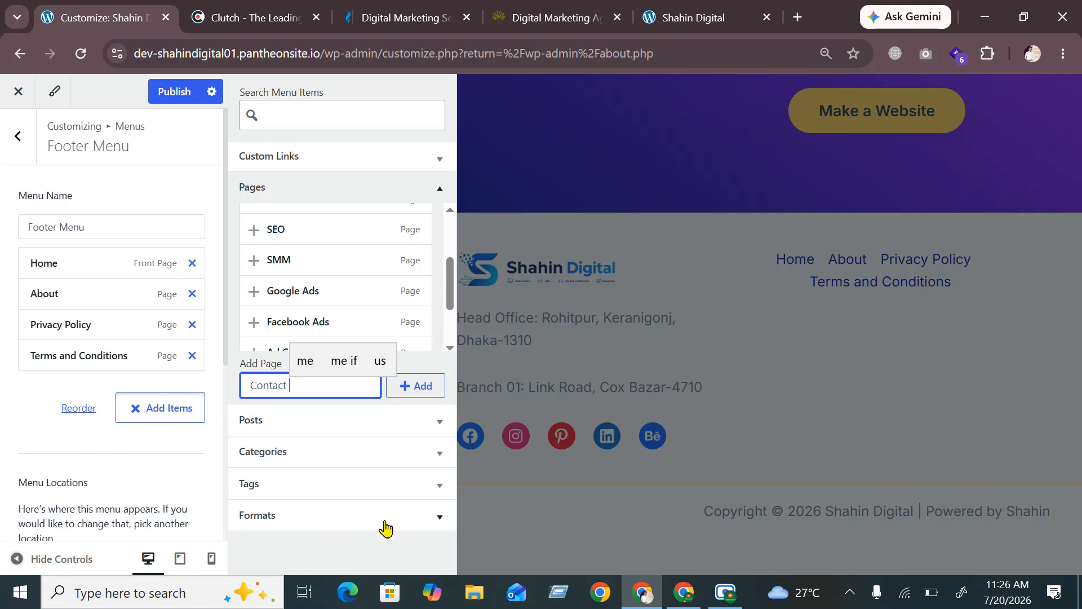
text(Us)
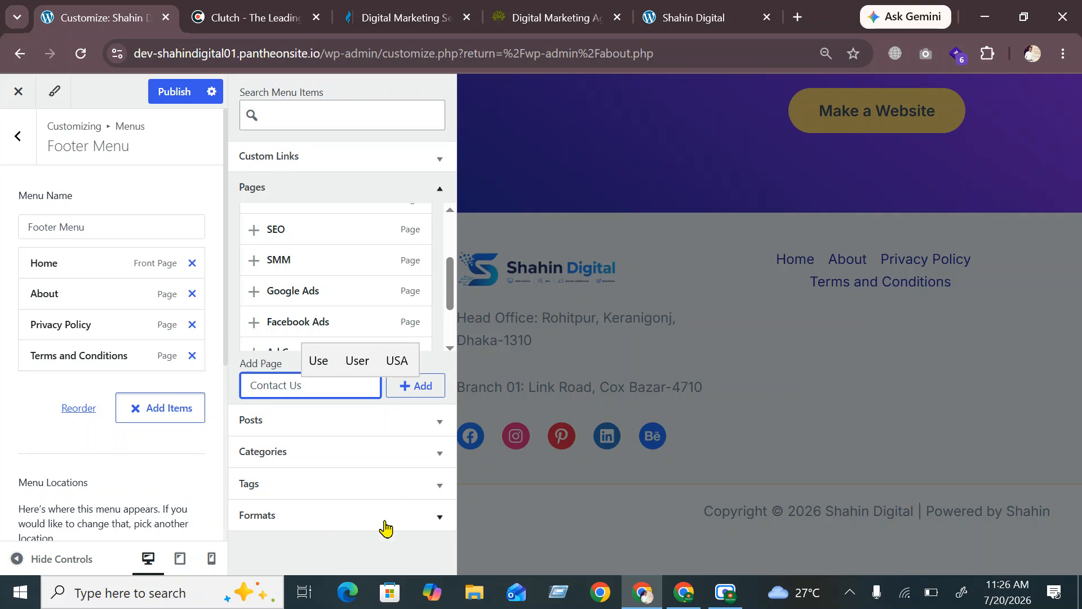
click(422, 385)
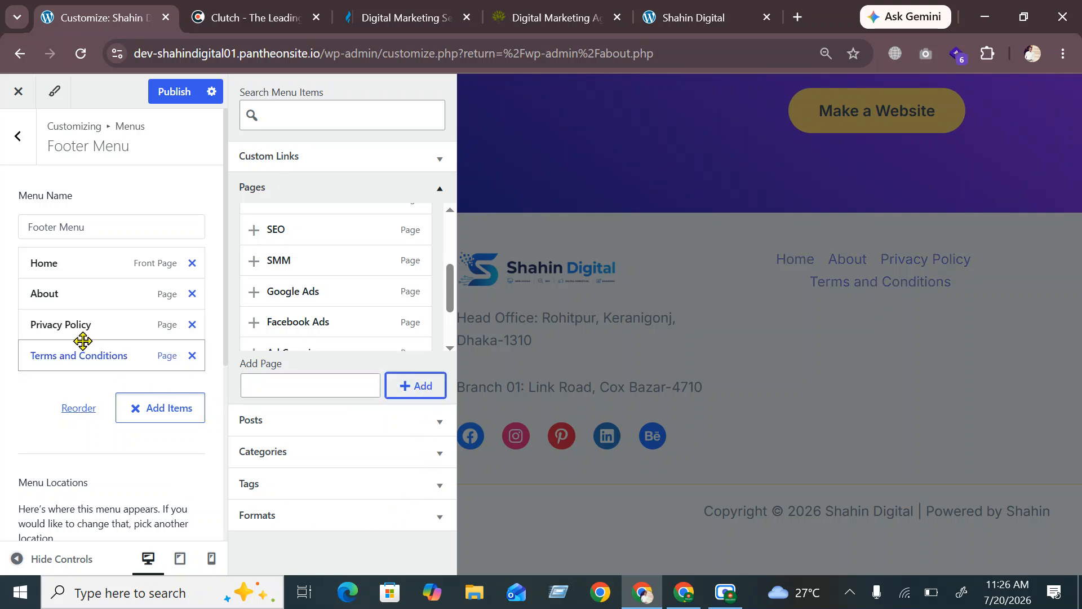
click(93, 302)
Change the About footer link's navigation label to 'About Us'
click(88, 345)
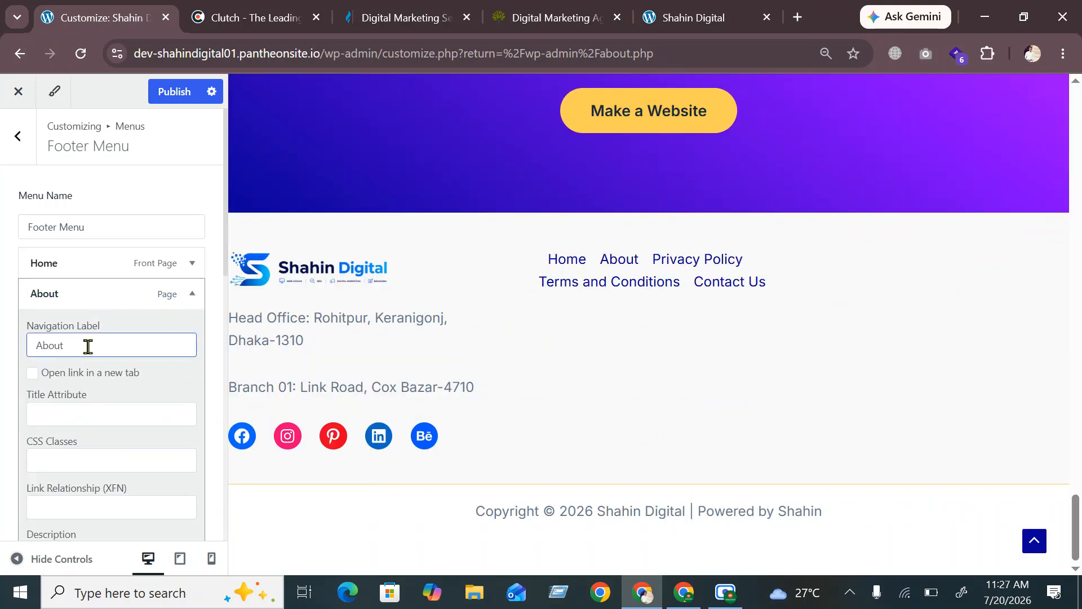
text(Us)
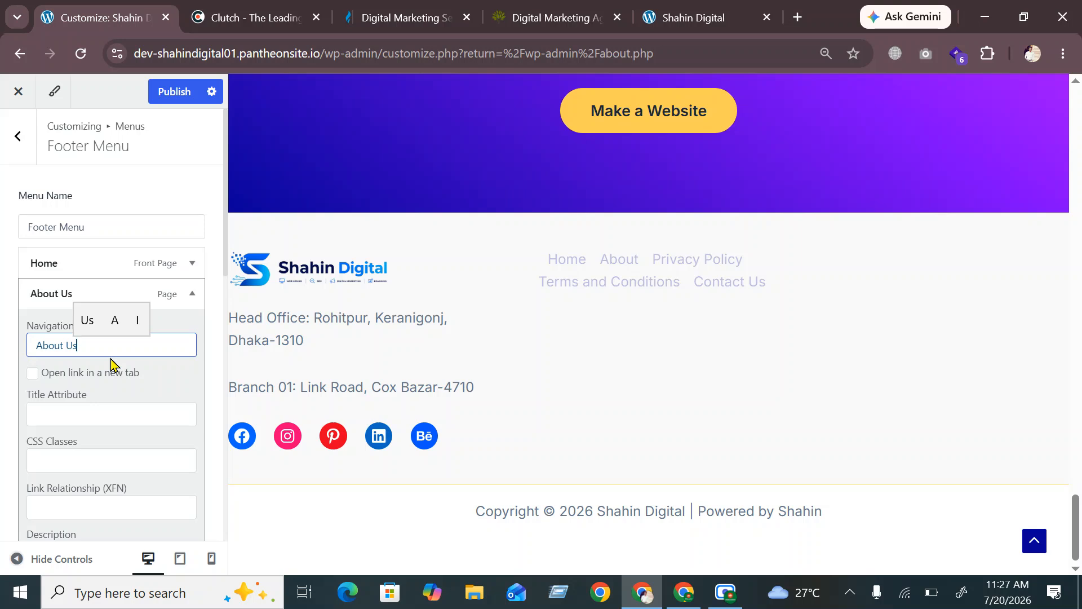
click(104, 285)
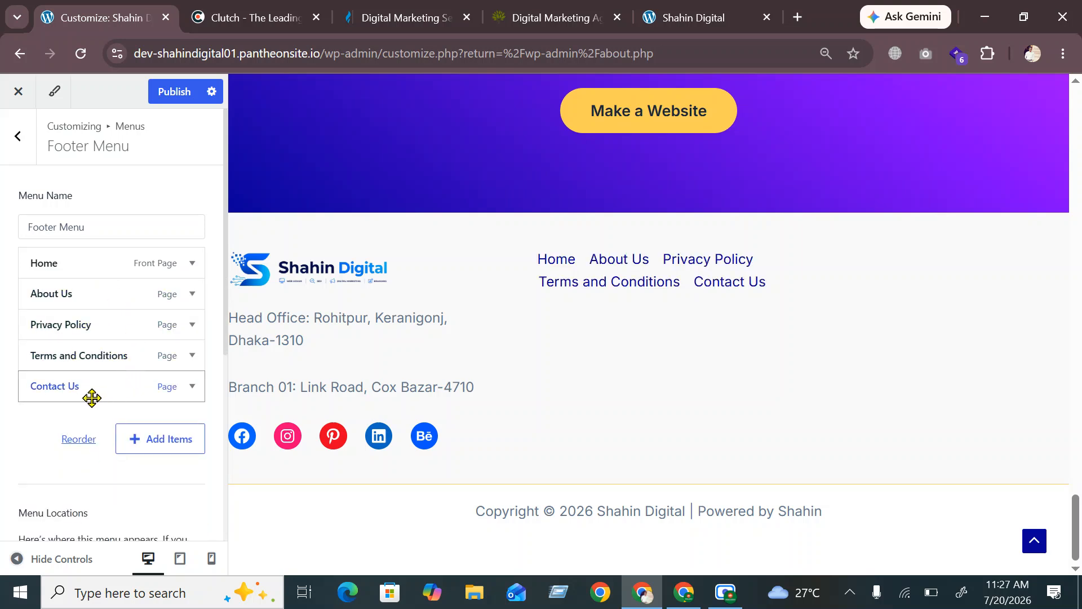
Move About Us below Contact Us at the end of the Footer Menu and publish
drag(62, 294, 58, 391)
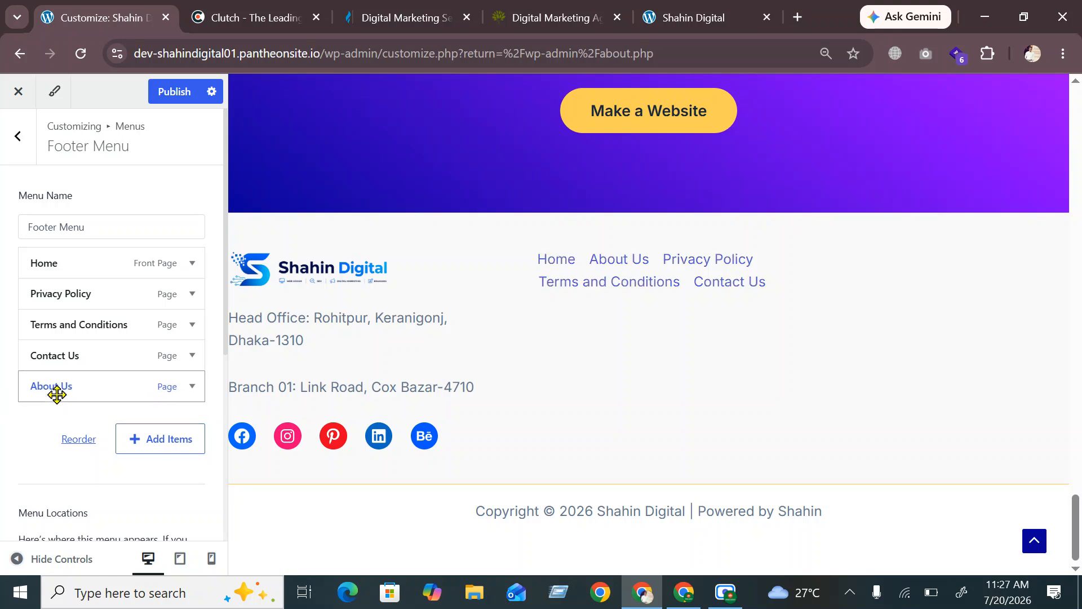
click(188, 92)
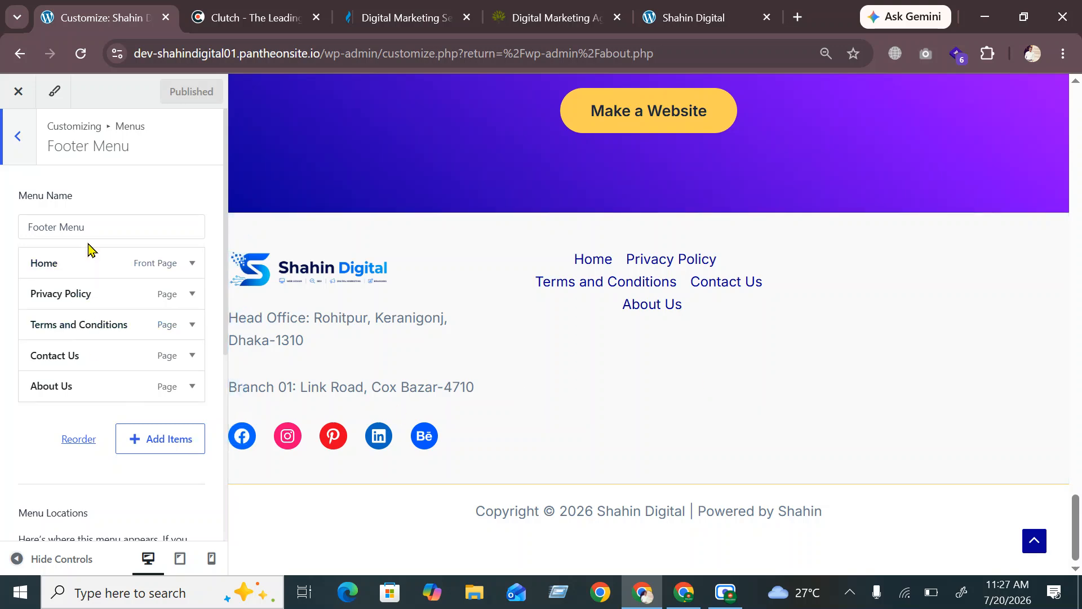
scroll(89, 248, down, 5)
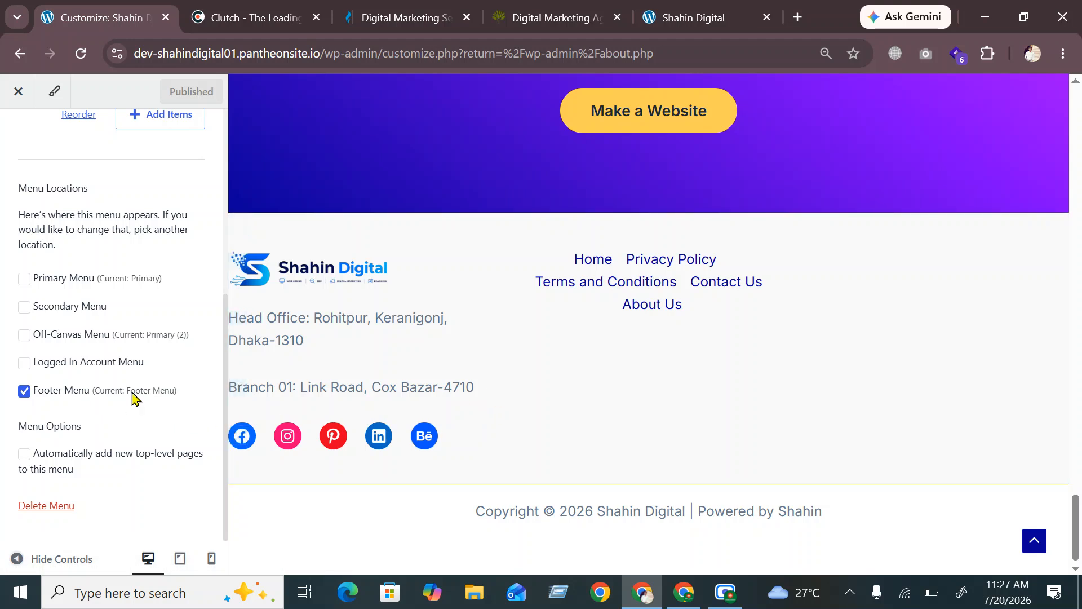
scroll(69, 346, up, 5)
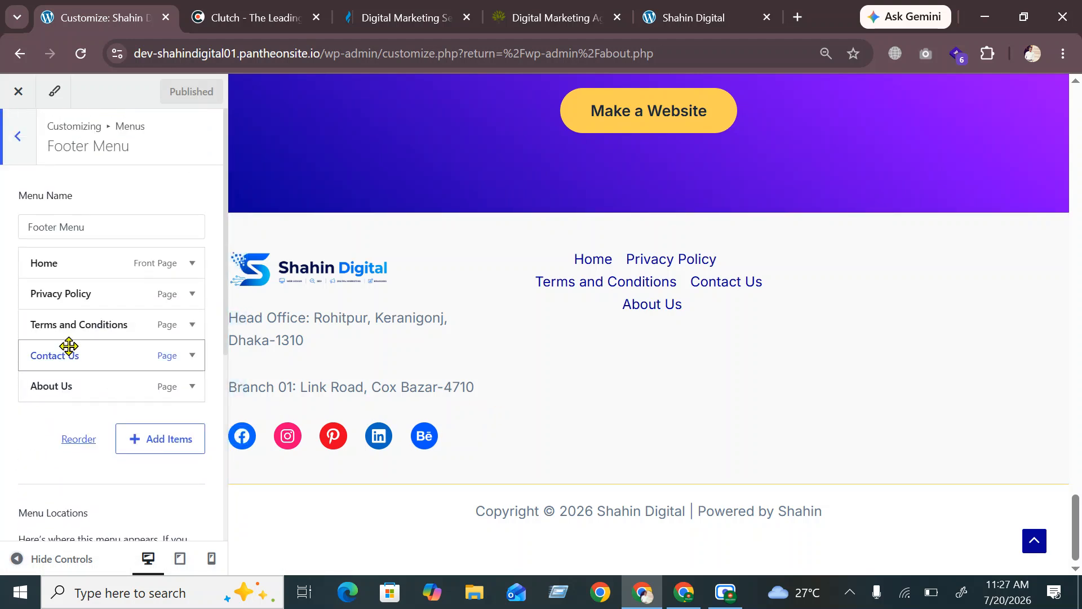
Go from the menu editor back to the Customizer's Footer panel
click(16, 136)
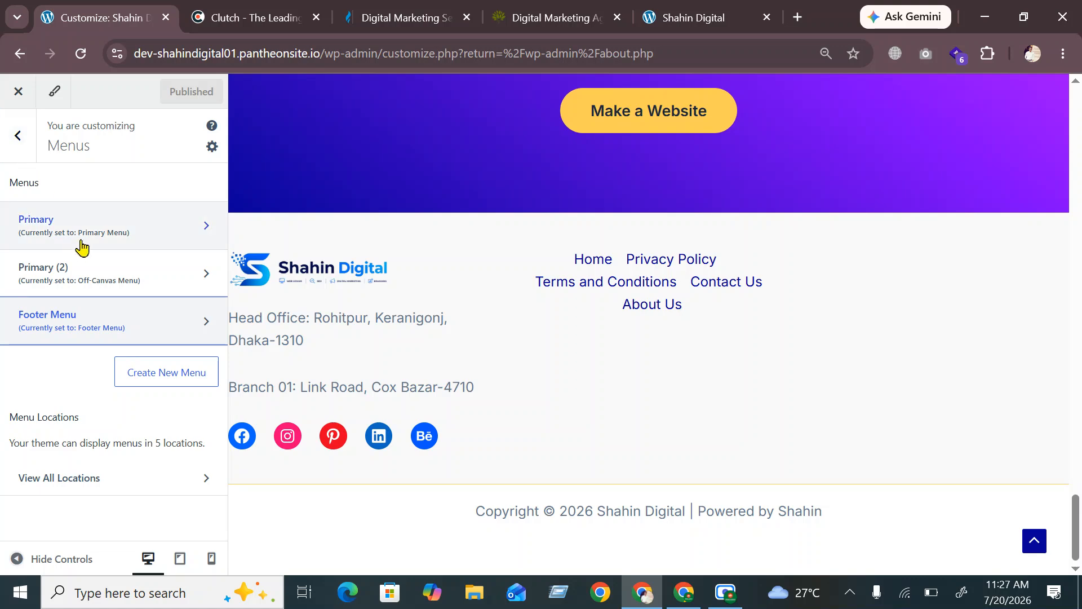
click(17, 137)
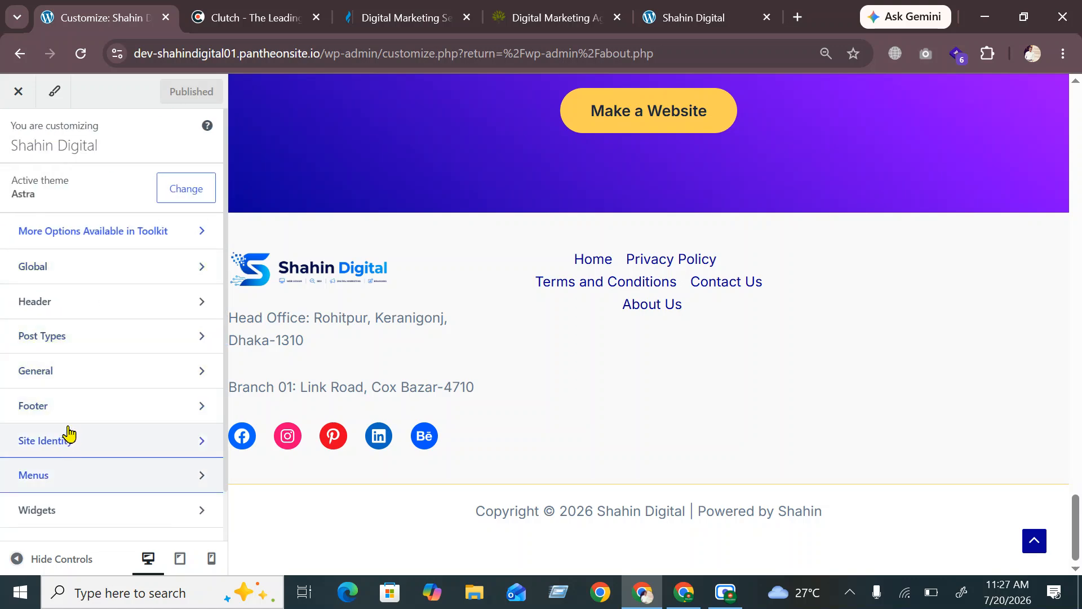
click(73, 409)
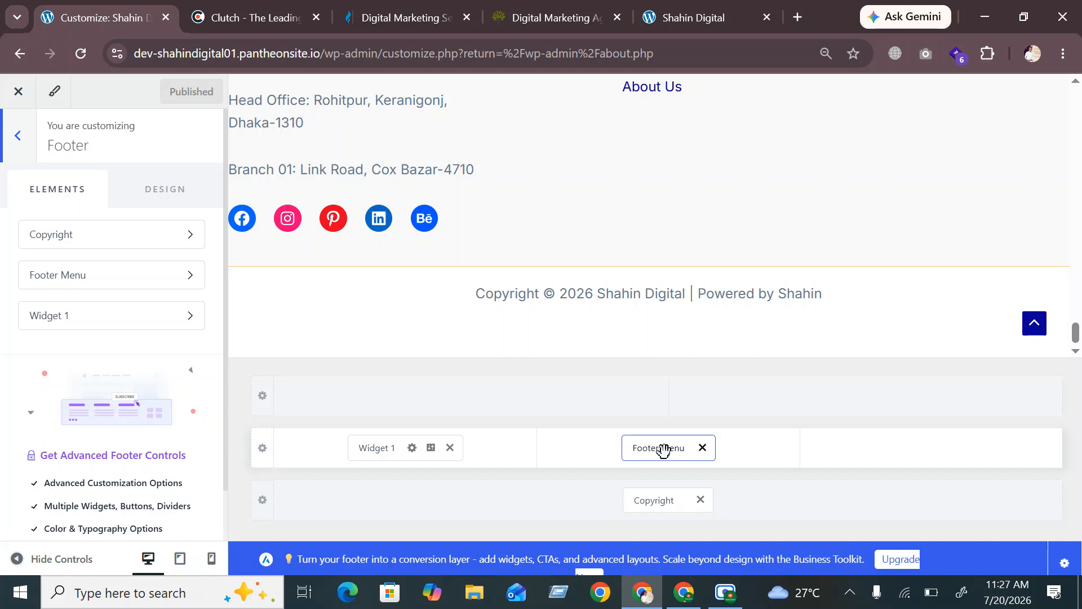
Reload the live site to verify the five footer links, then return to the Customizer
click(697, 18)
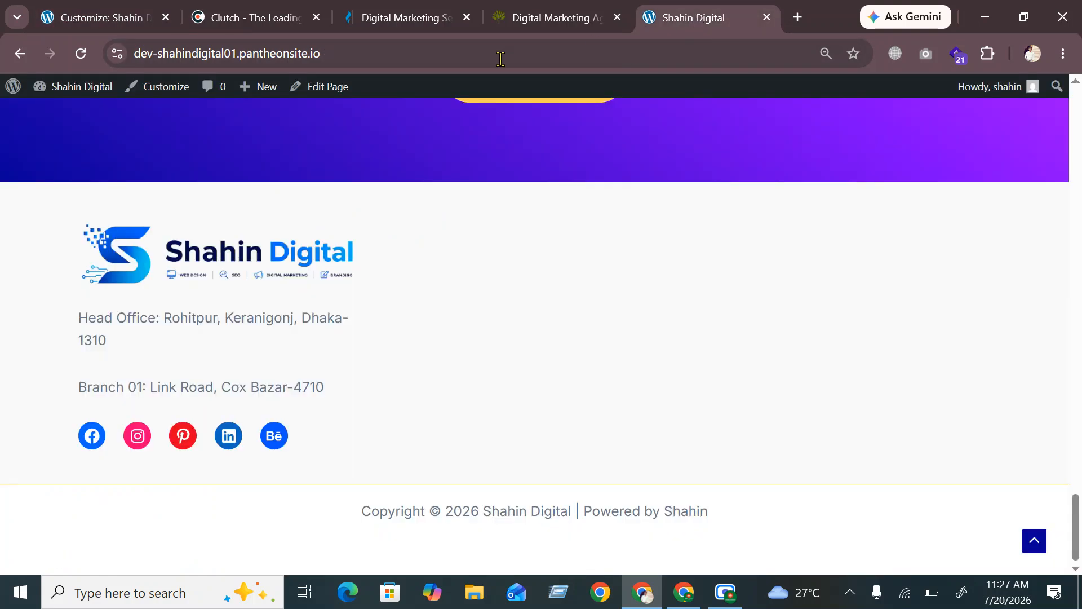
click(81, 53)
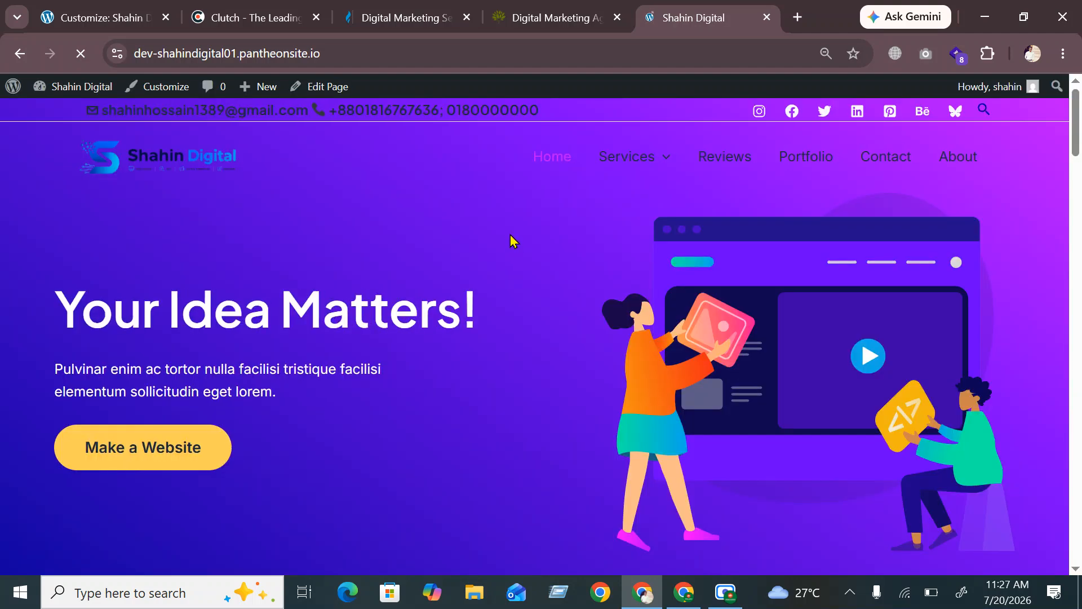
scroll(511, 242, down, 15)
scroll(490, 252, down, 2)
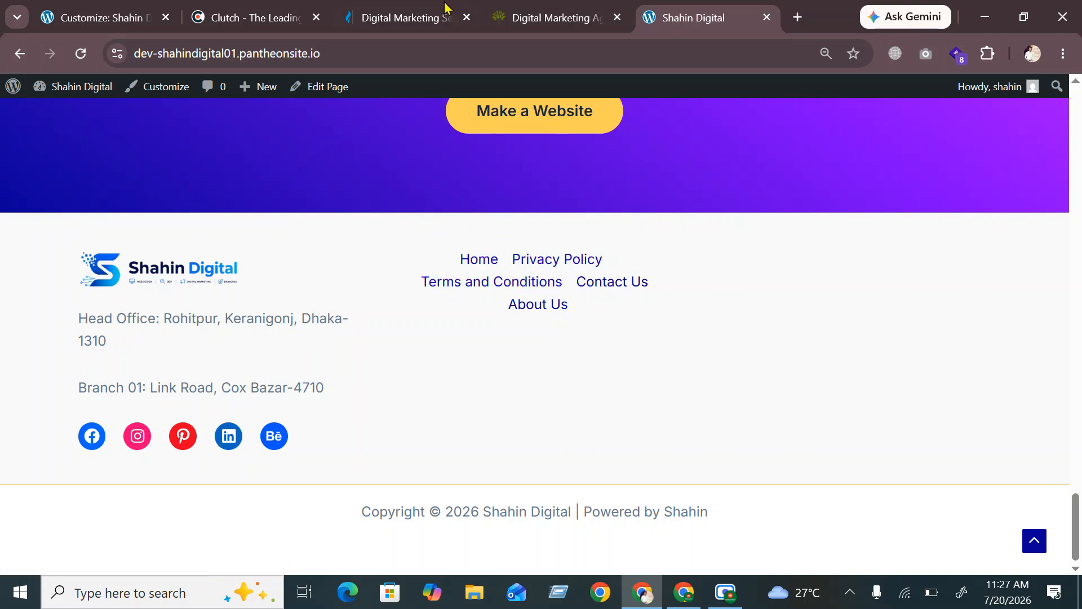
click(71, 13)
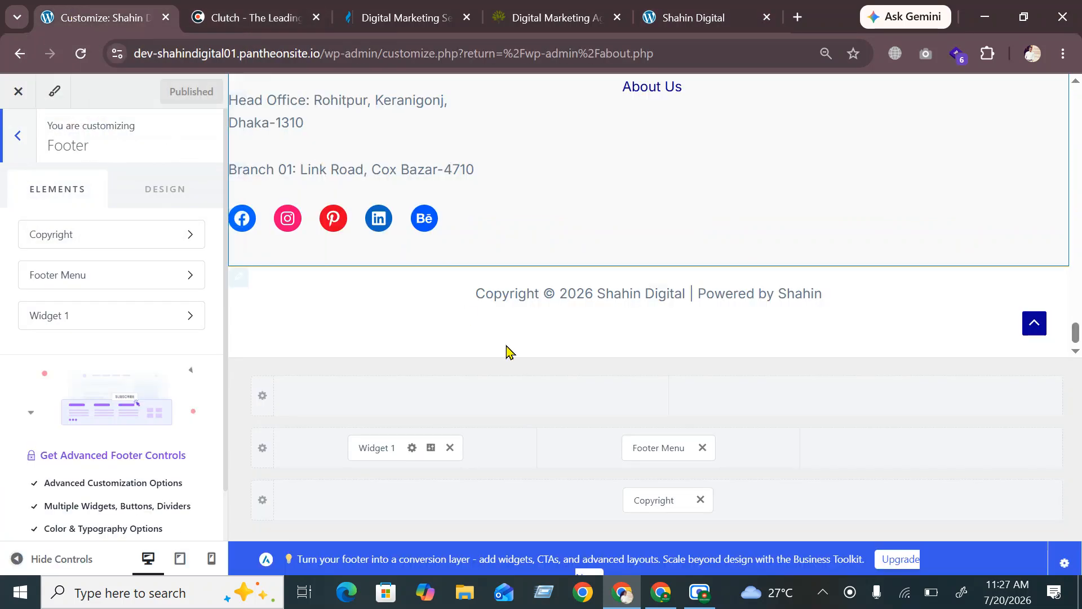
Move the Footer Menu into the Above Footer row and set that row to 1 column
drag(664, 451, 566, 427)
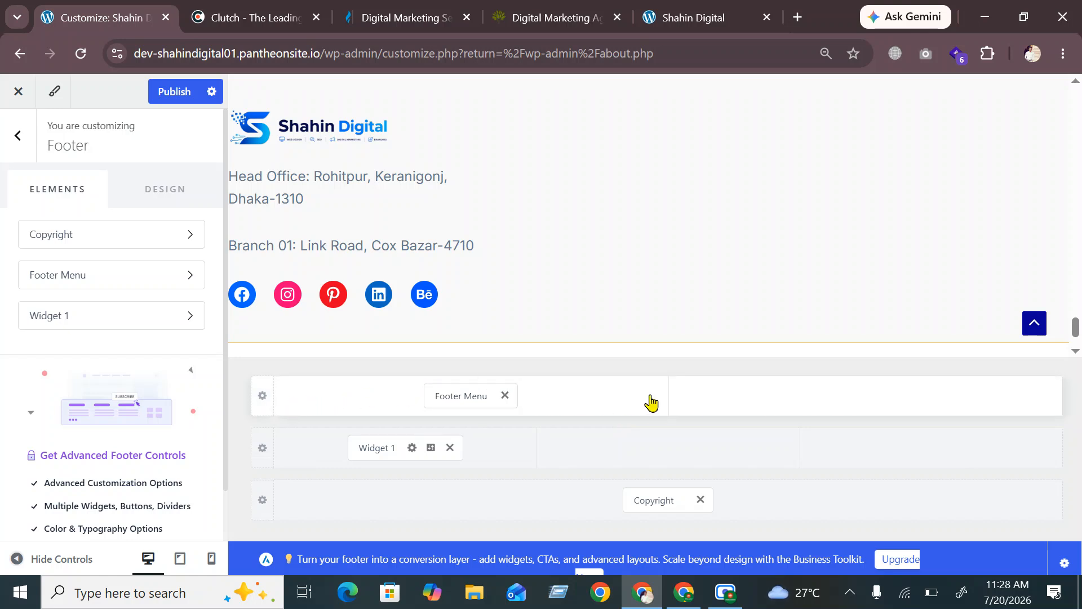
click(631, 409)
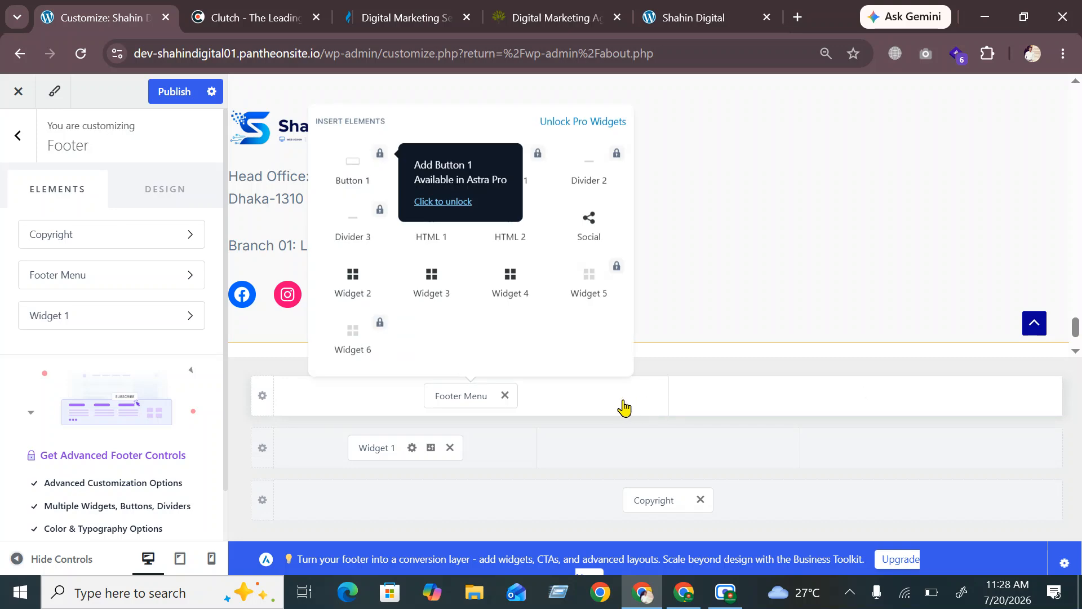
click(262, 395)
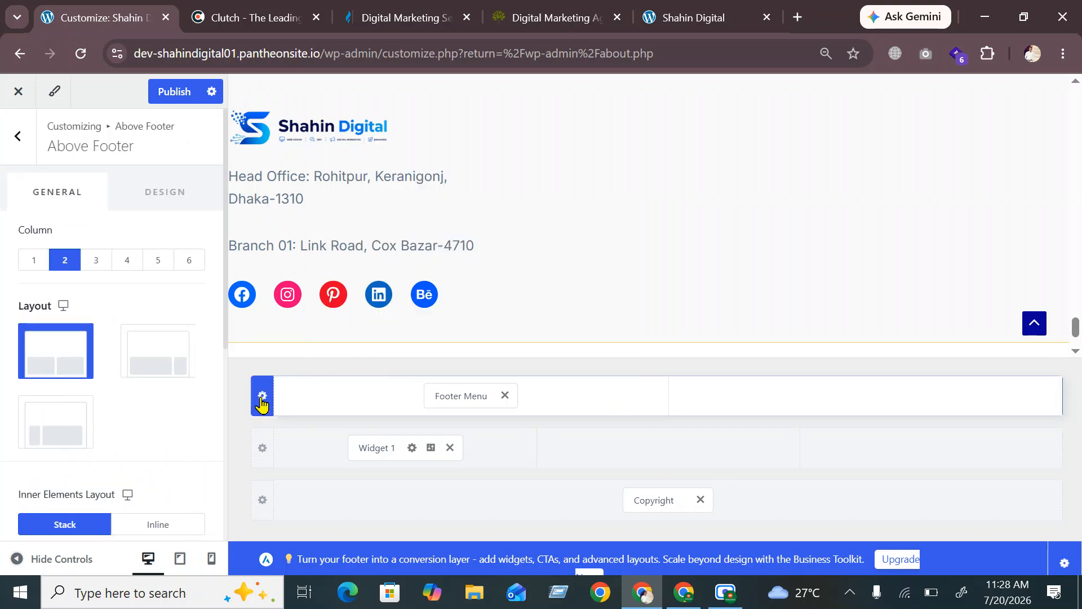
click(37, 264)
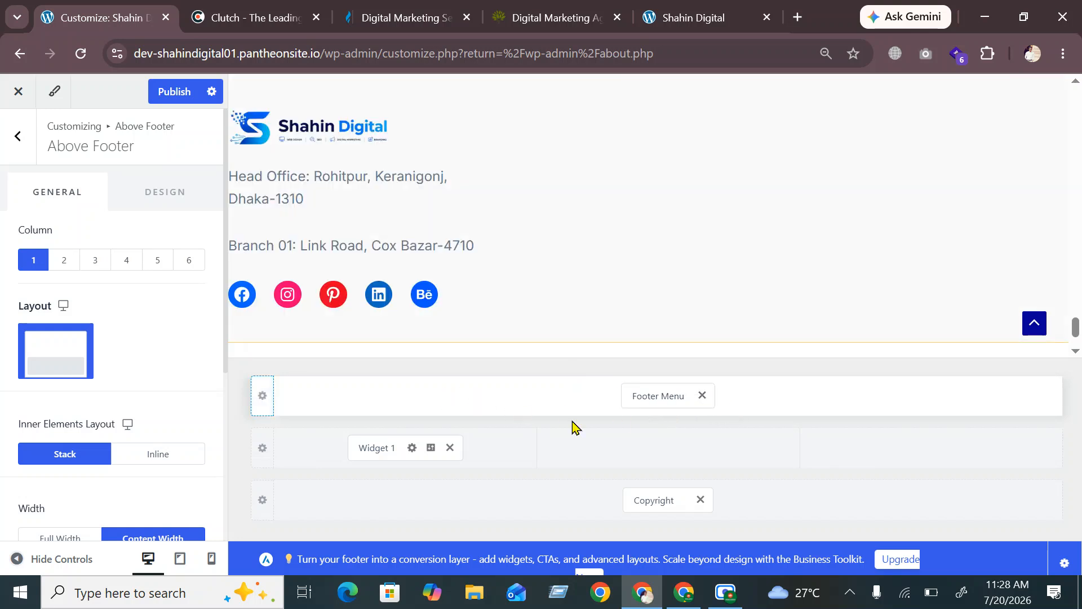
Publish and reload the live site to confirm the menu row above the logo and addresses
click(175, 93)
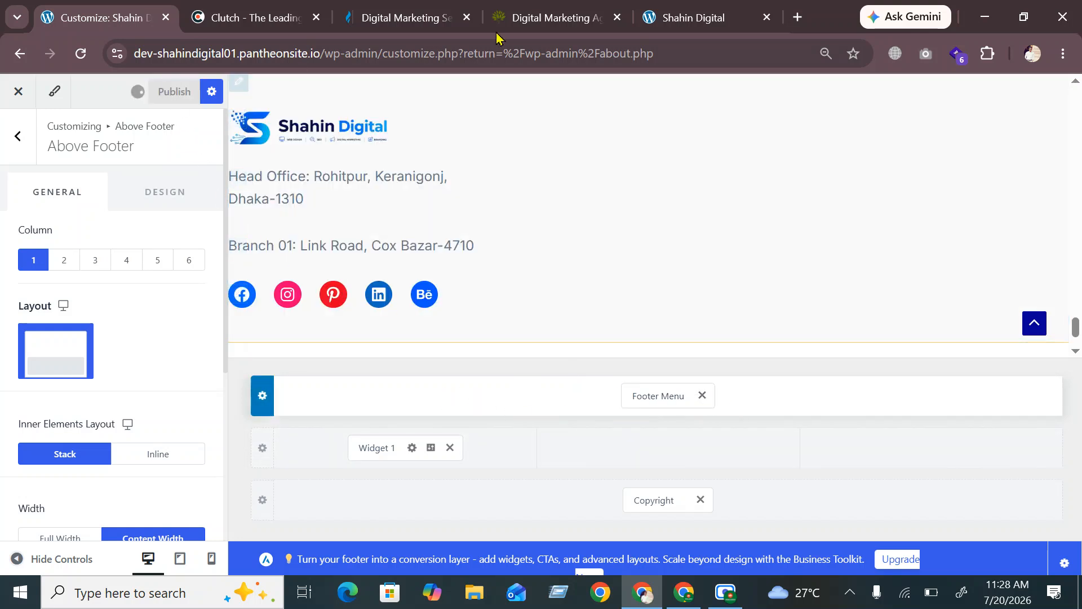
click(688, 12)
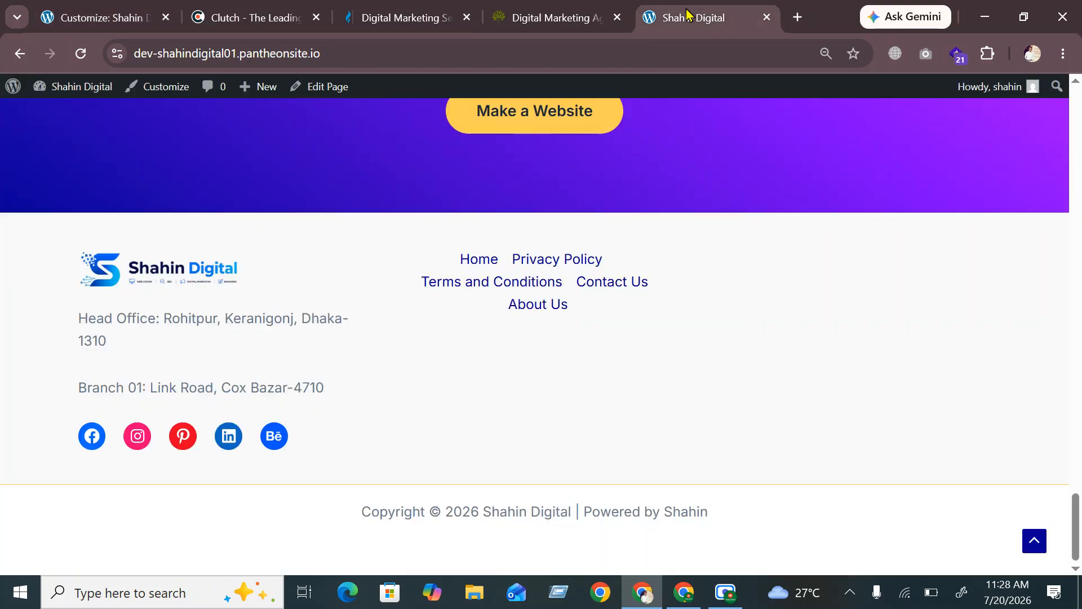
click(79, 53)
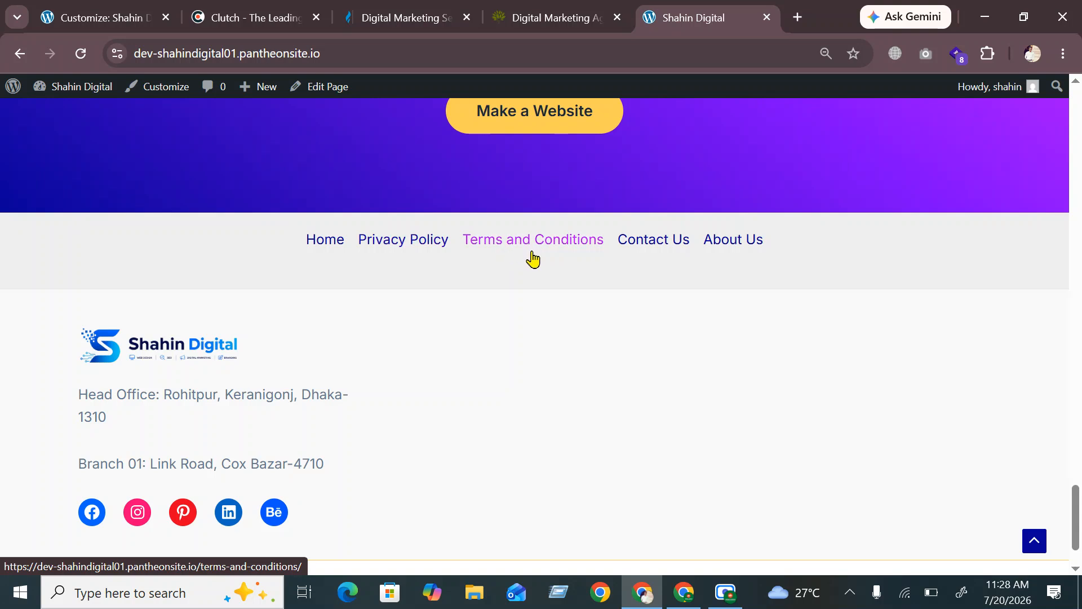
click(85, 17)
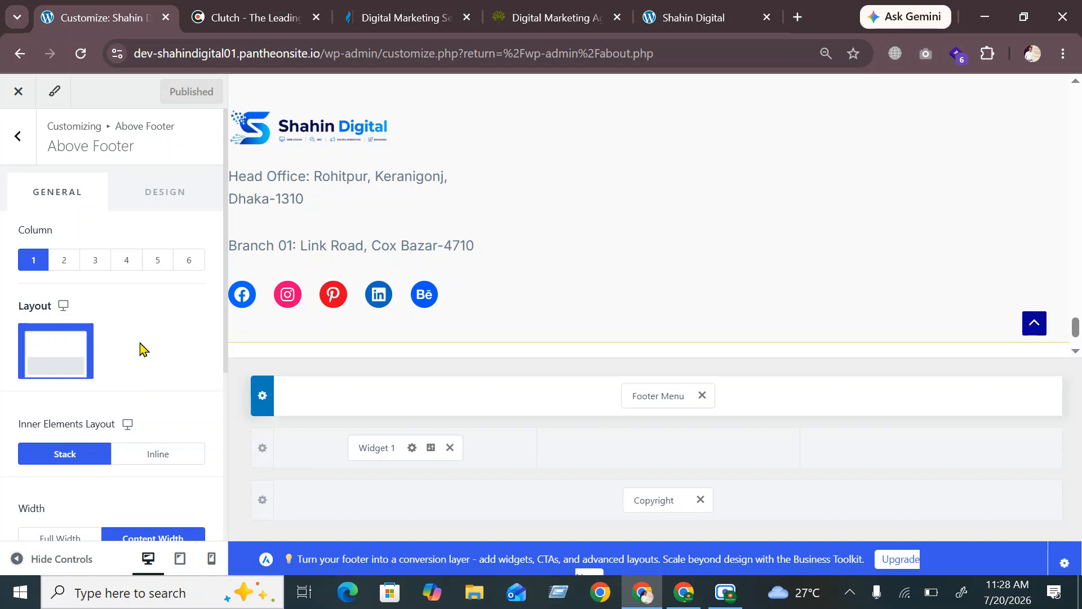
Reduce the Above Footer row height from 60 to 30 px, then add an element to the middle footer column
scroll(139, 307, down, 4)
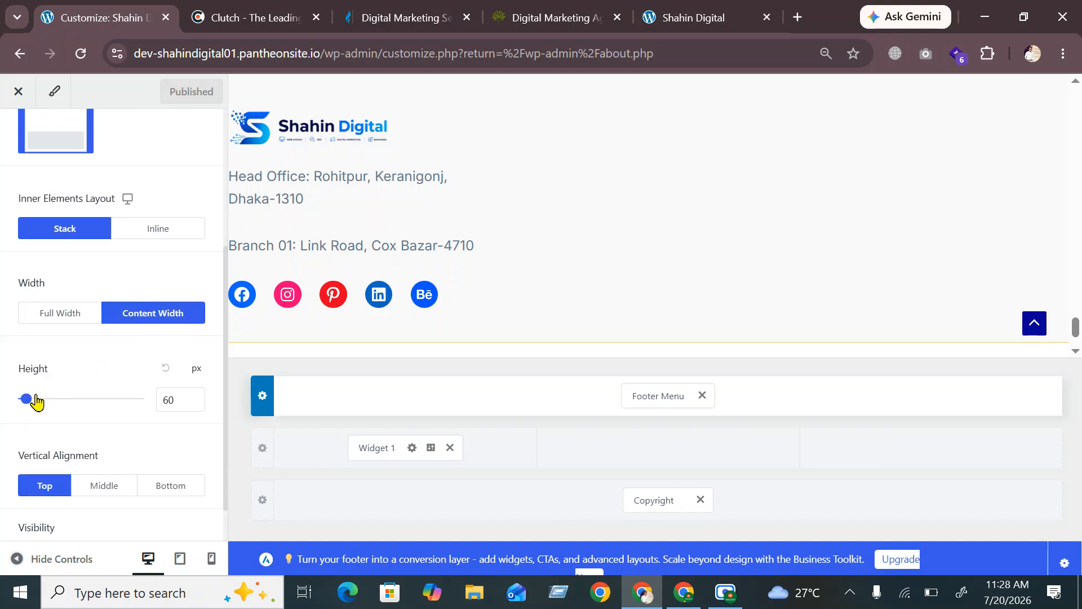
drag(27, 401, 4, 406)
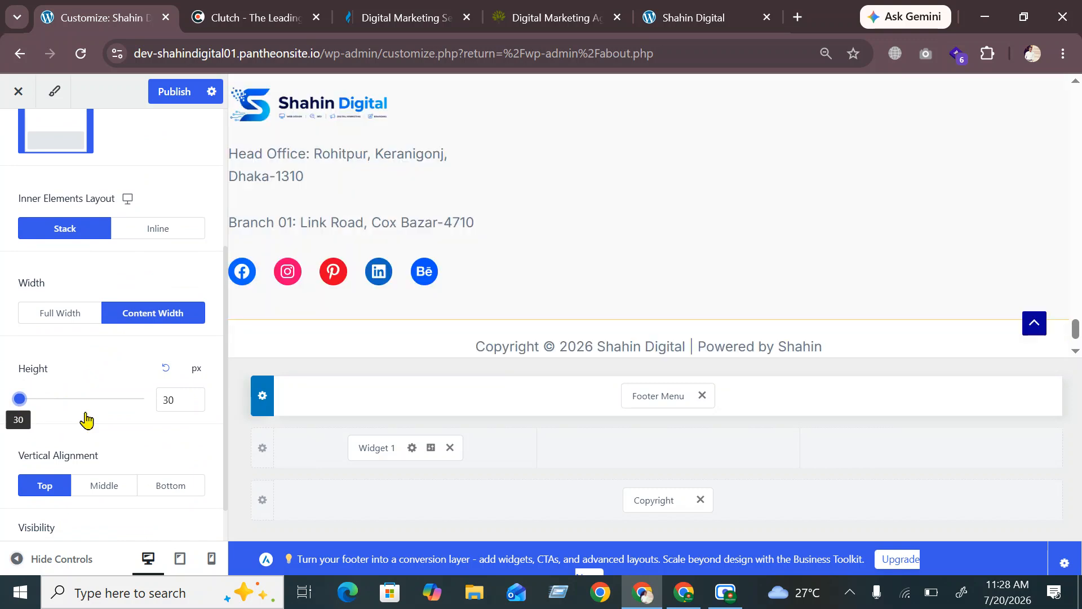
scroll(403, 242, up, 2)
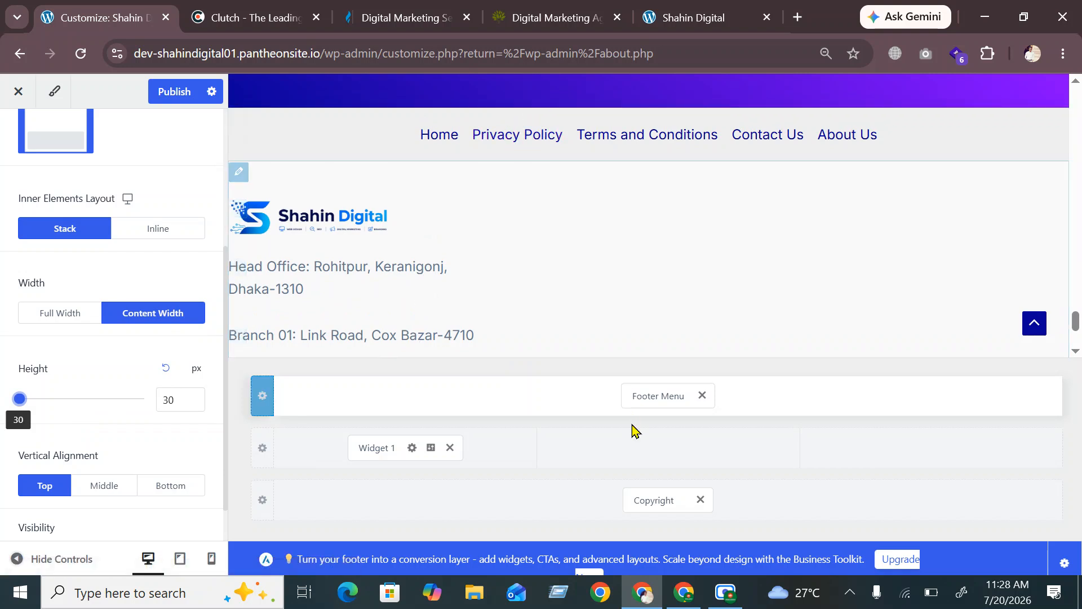
click(667, 448)
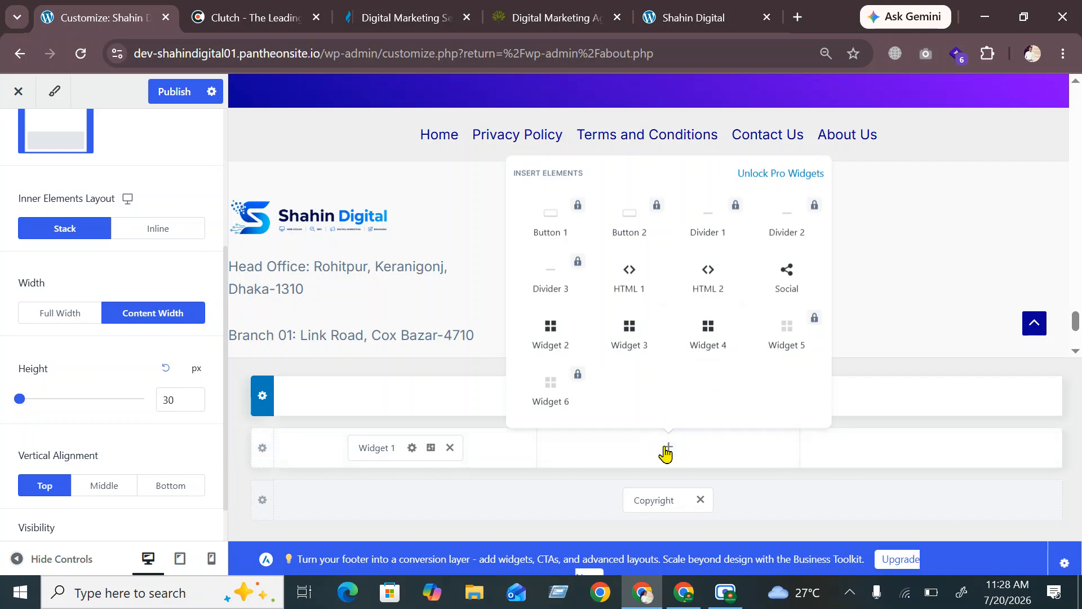
Insert Widget 2 into the middle footer column and open it for editing
click(550, 337)
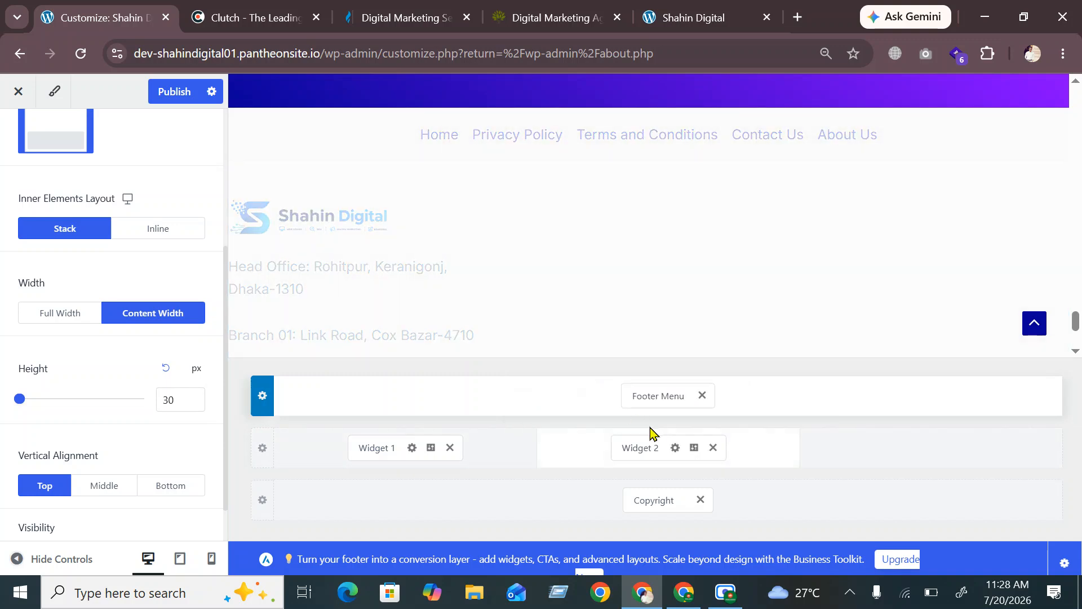
scroll(32, 297, up, 4)
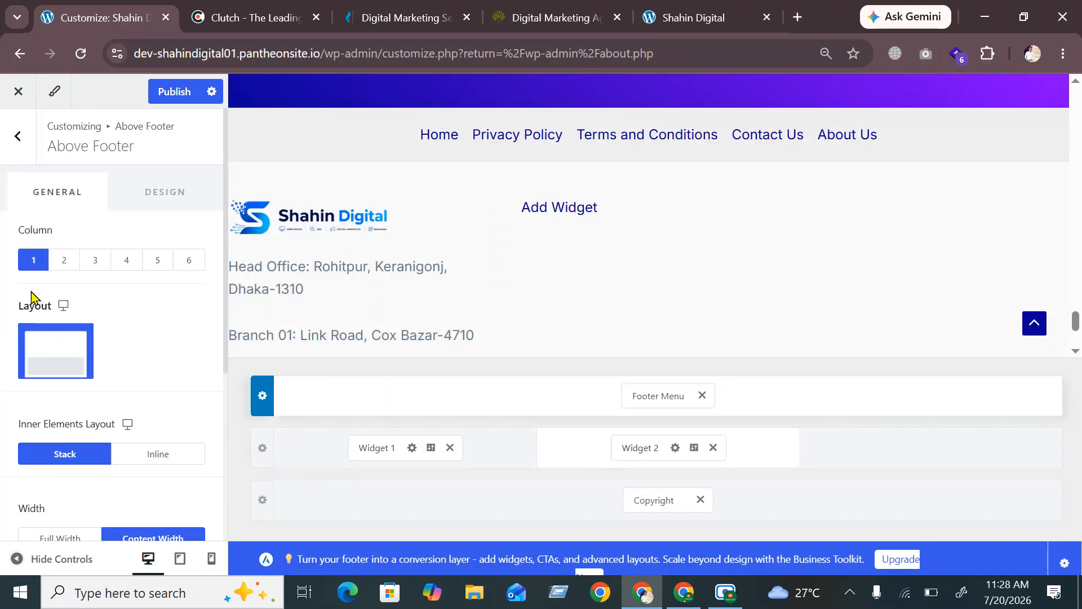
click(18, 136)
click(640, 448)
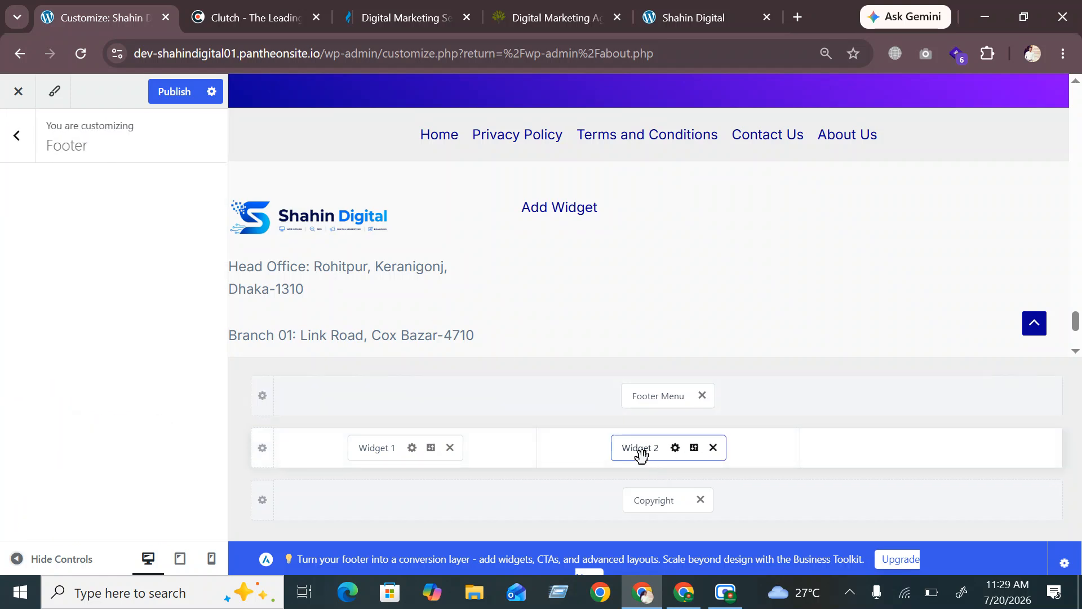
Add a Heading 2 block reading 'Services' to Widget 2
click(114, 228)
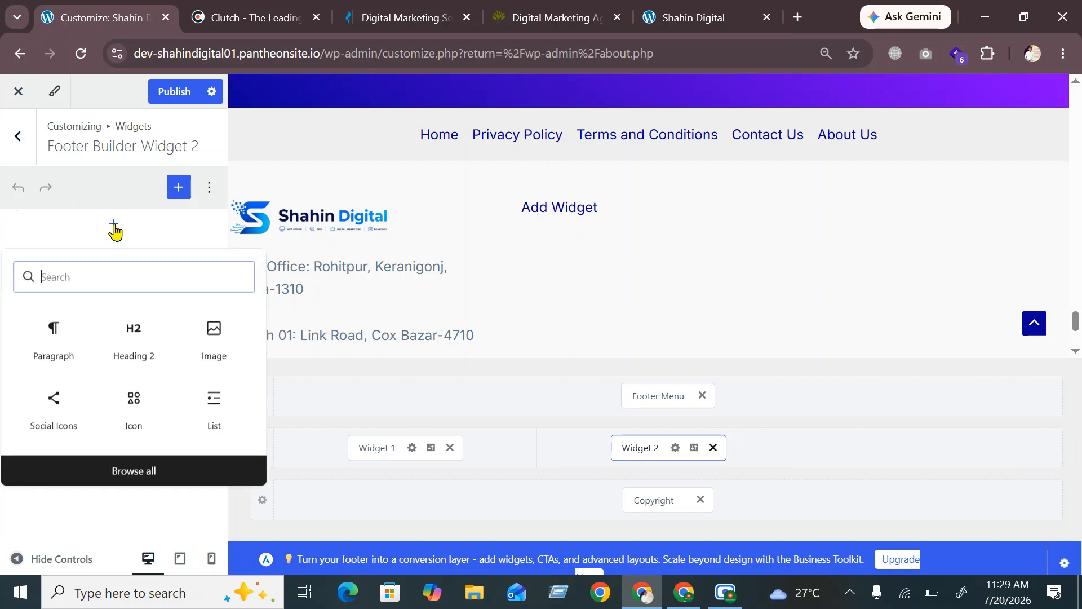
click(135, 345)
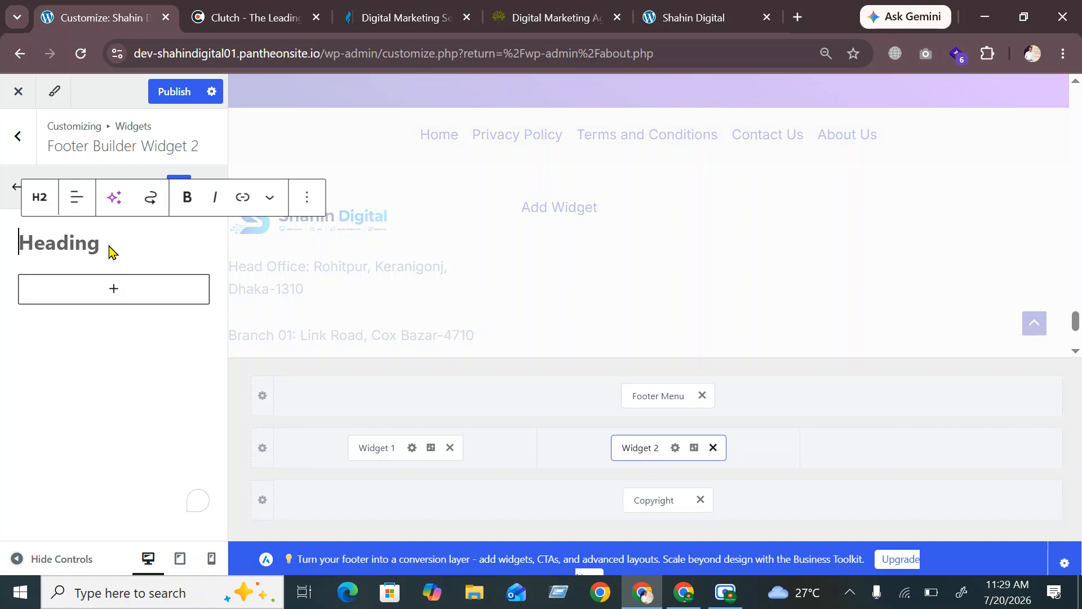
text(Se)
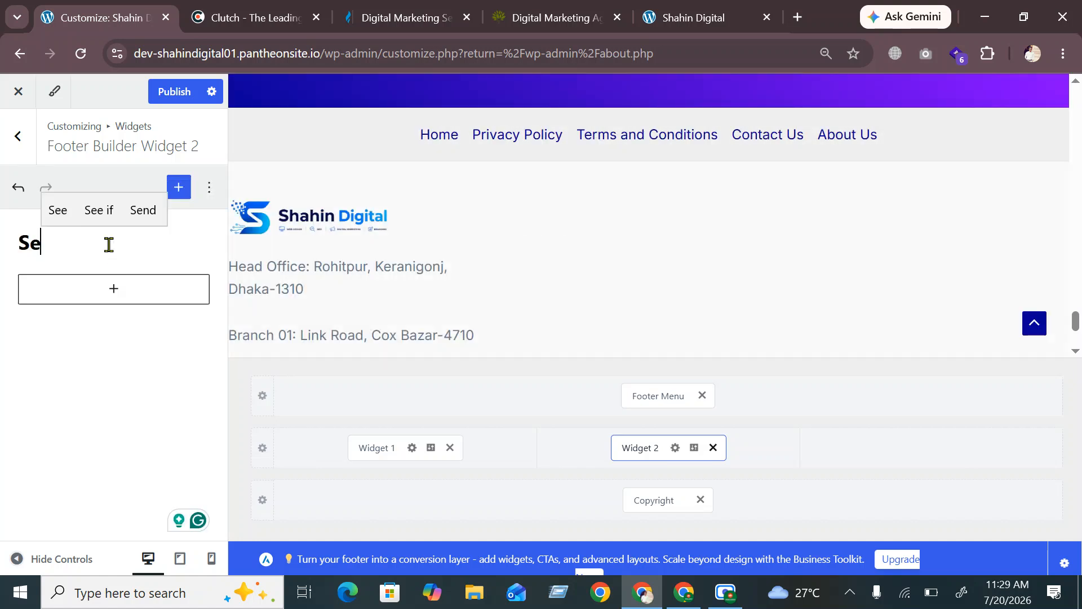
text(rvices)
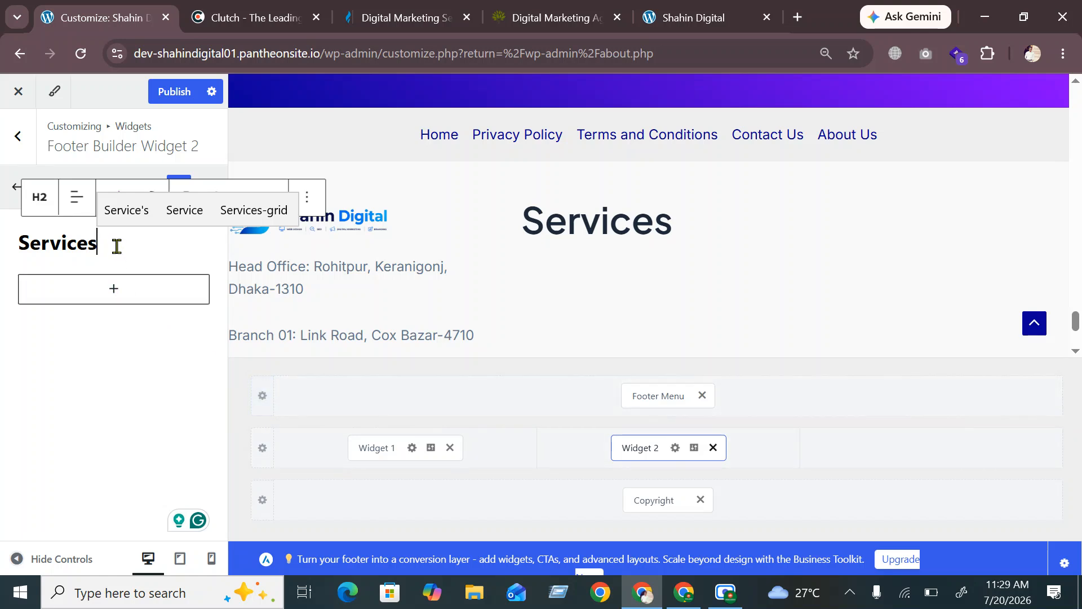
click(115, 292)
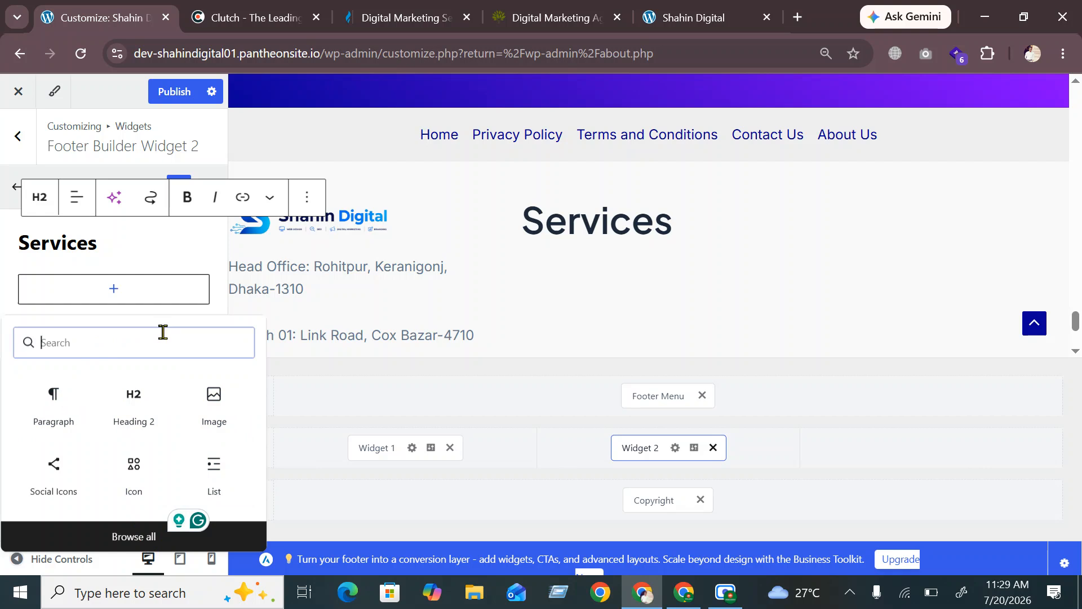
text(page)
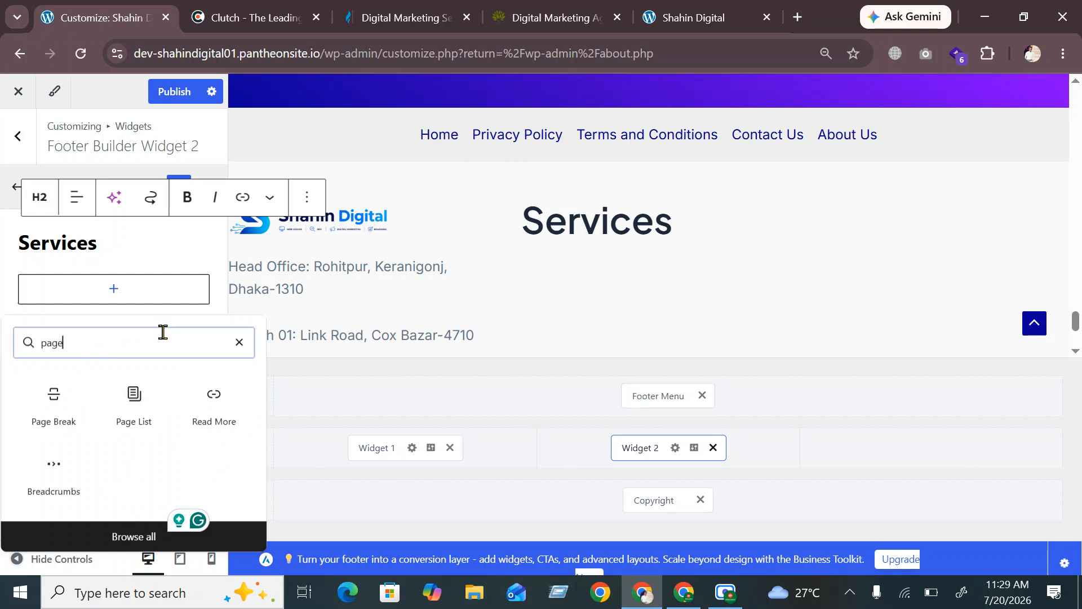
click(141, 419)
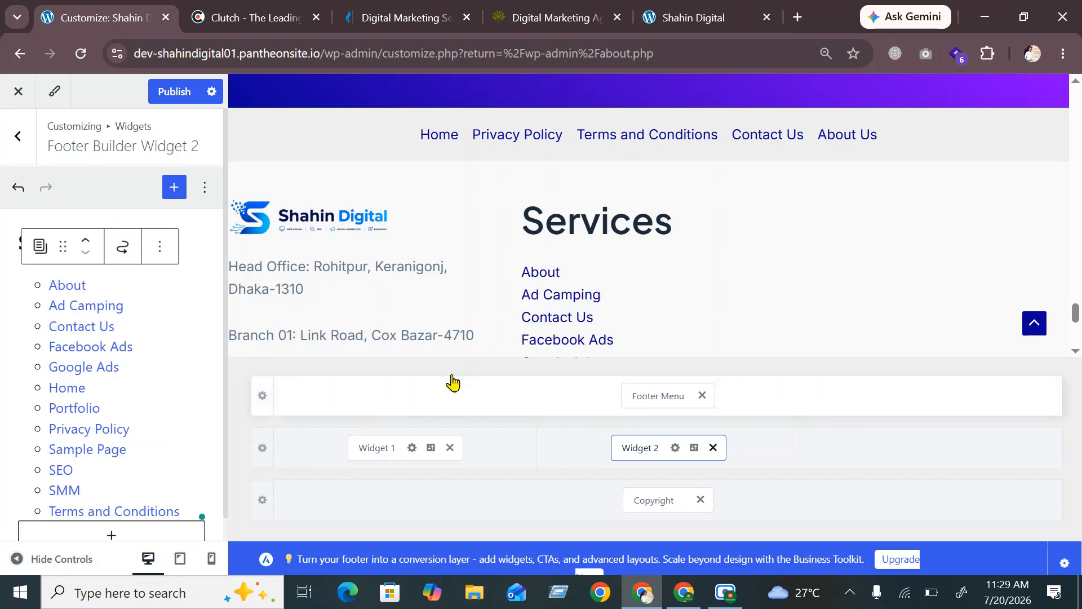
scroll(99, 363, down, 1)
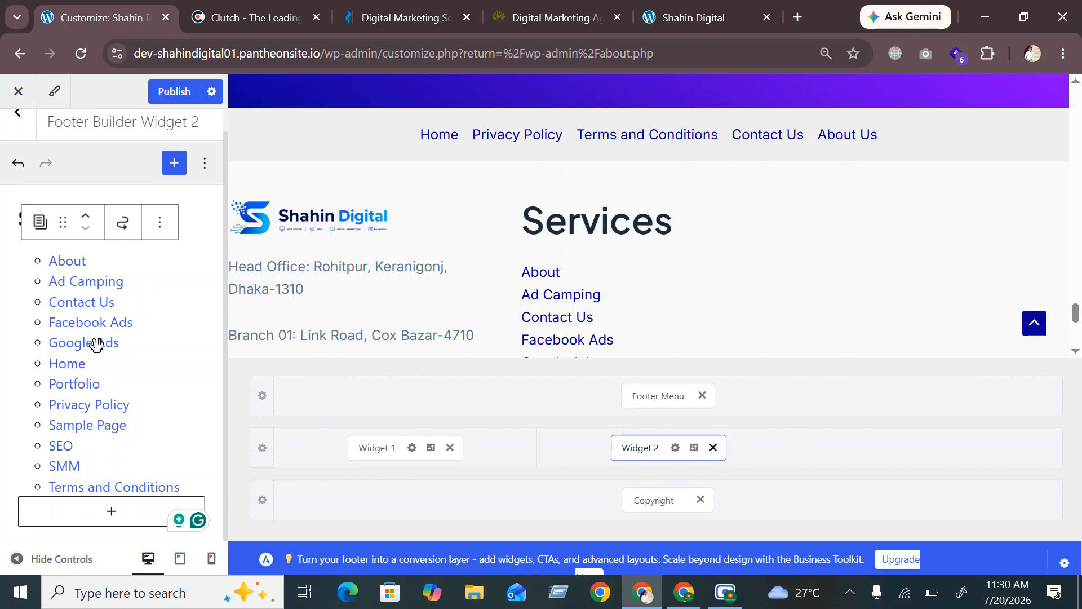
click(97, 287)
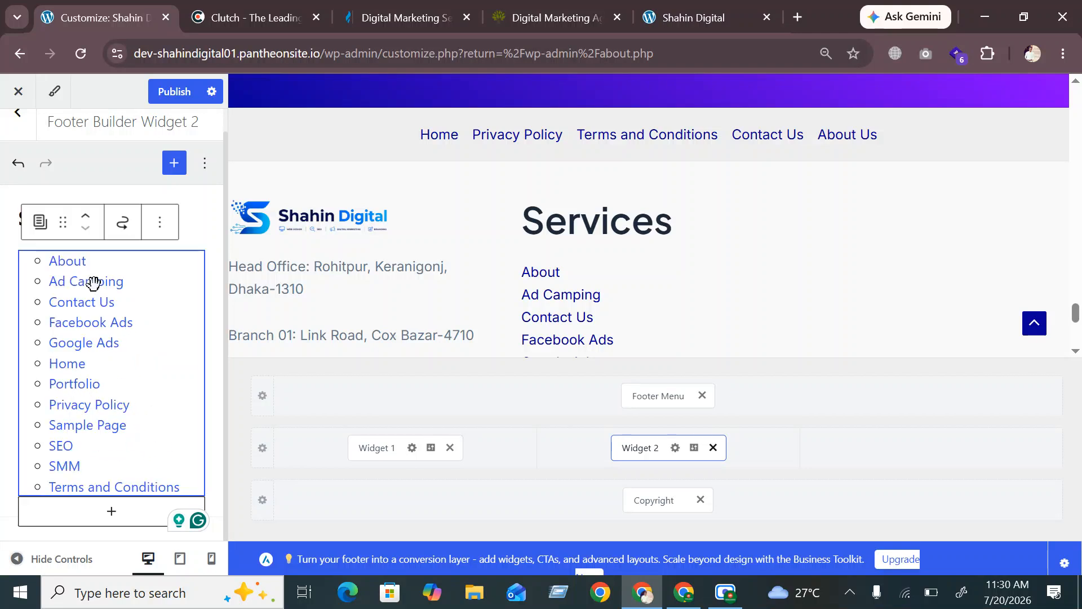
click(158, 225)
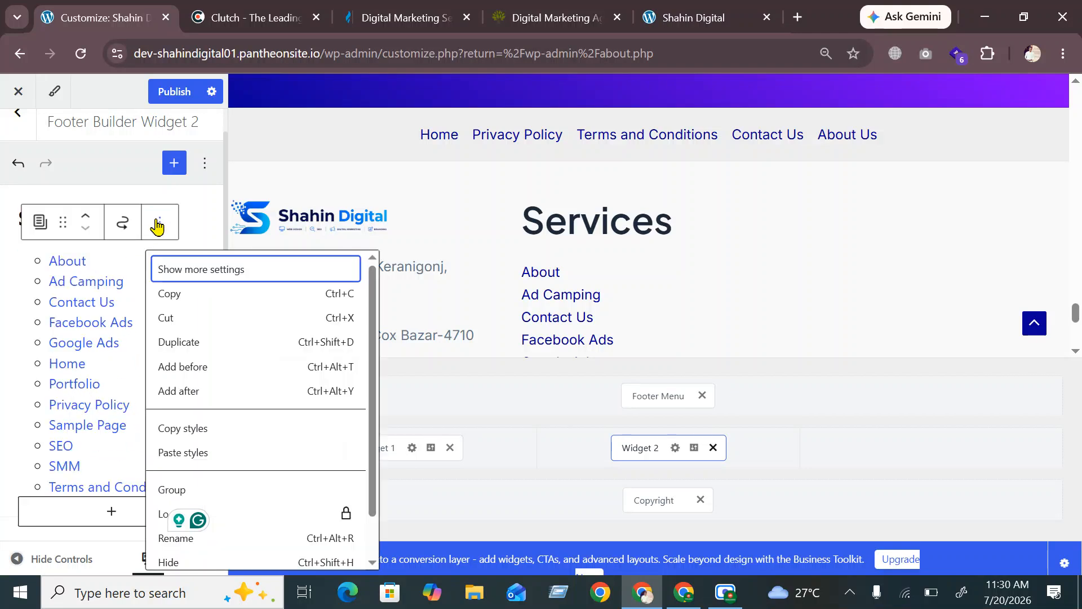
click(64, 272)
click(725, 592)
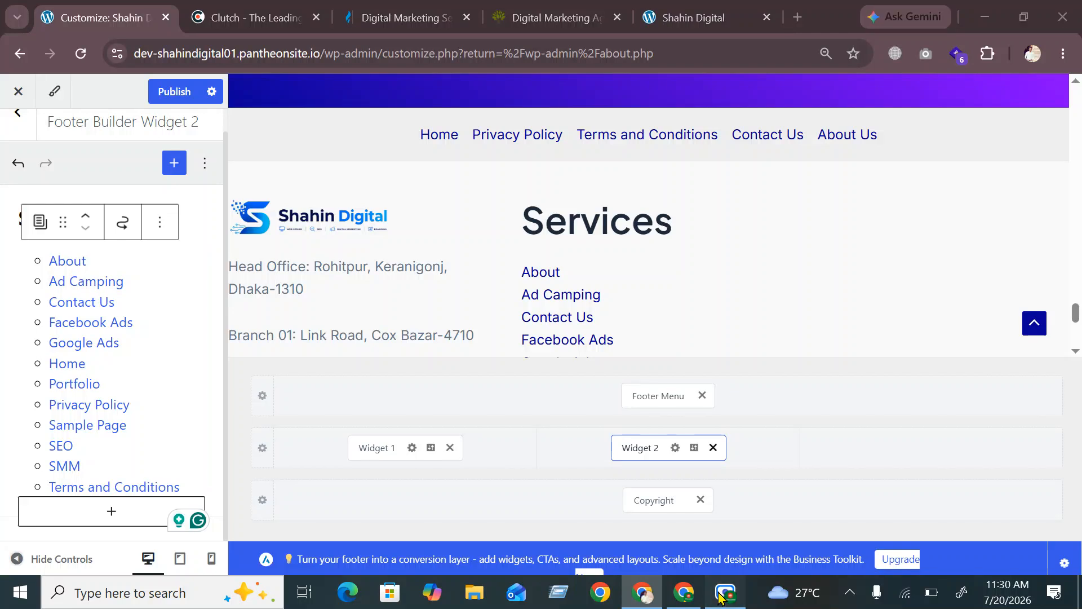
click(839, 557)
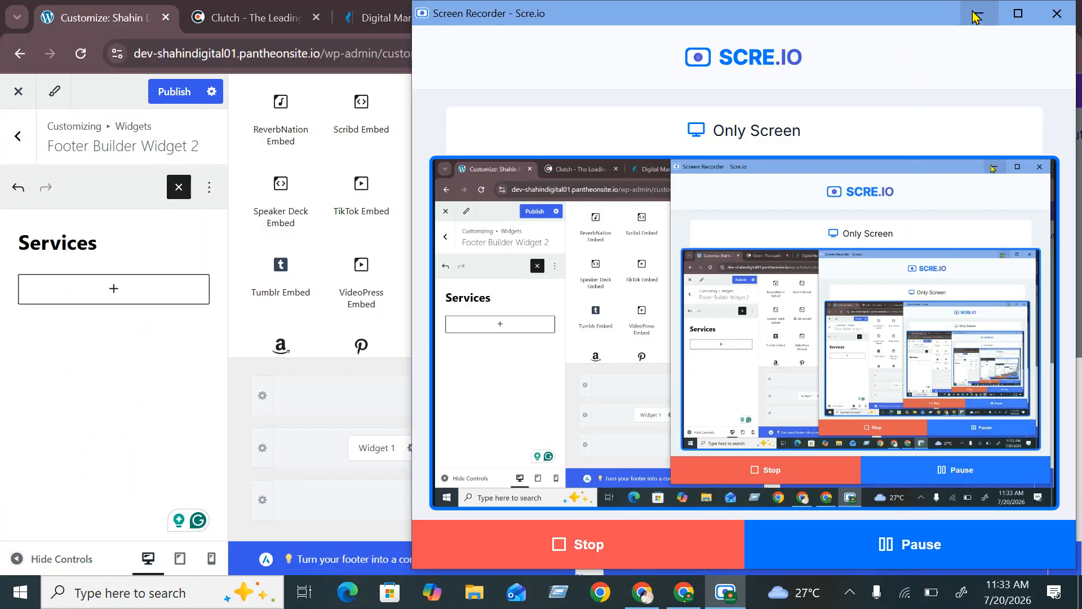
click(979, 13)
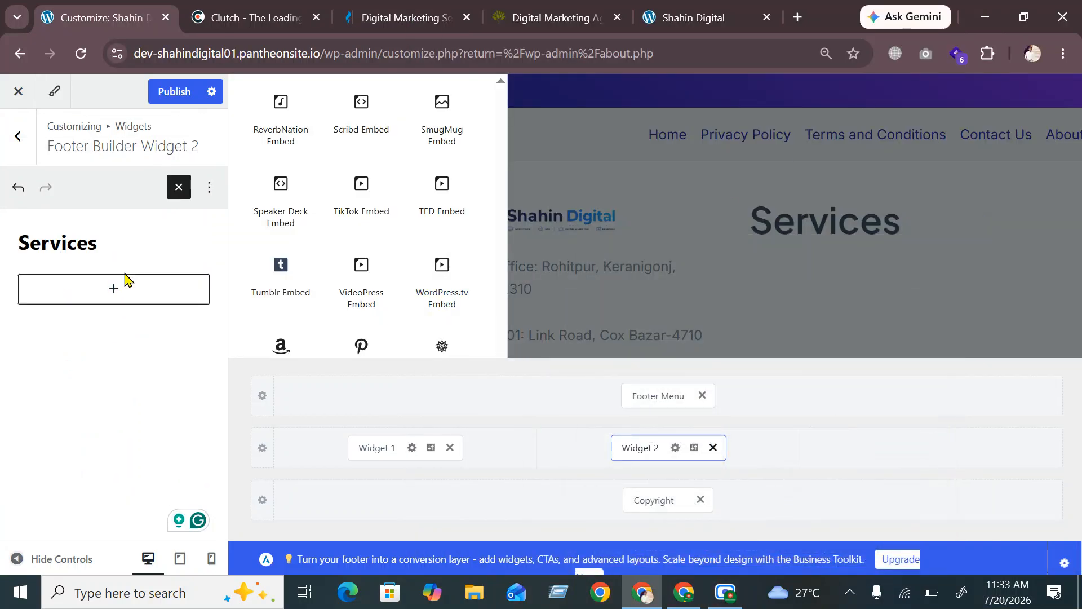
click(113, 291)
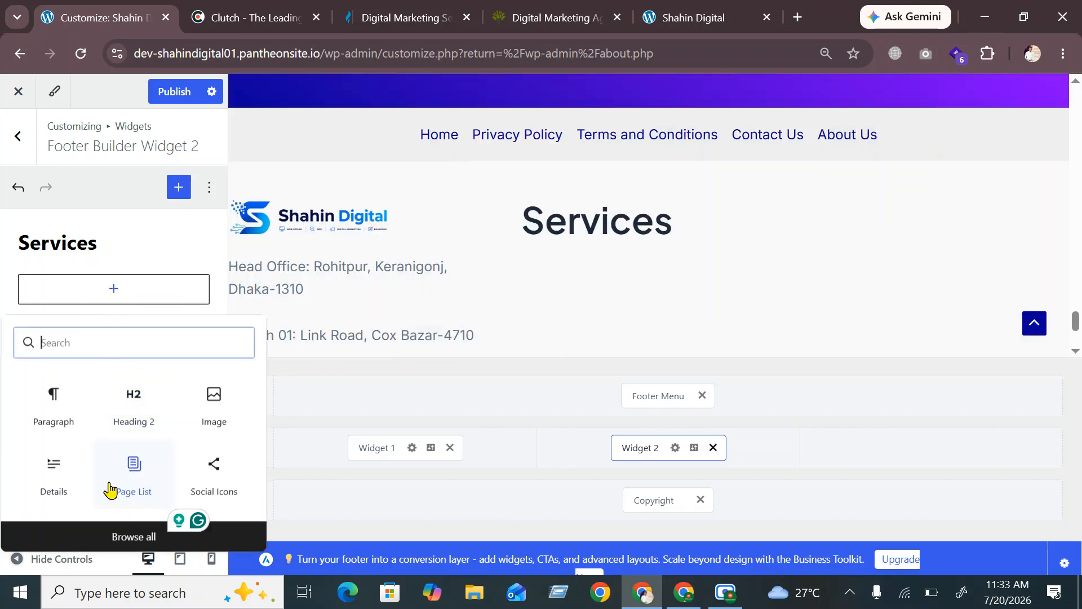
Add a List block under Services with the item 'Social Media Marketing' and select it
click(146, 536)
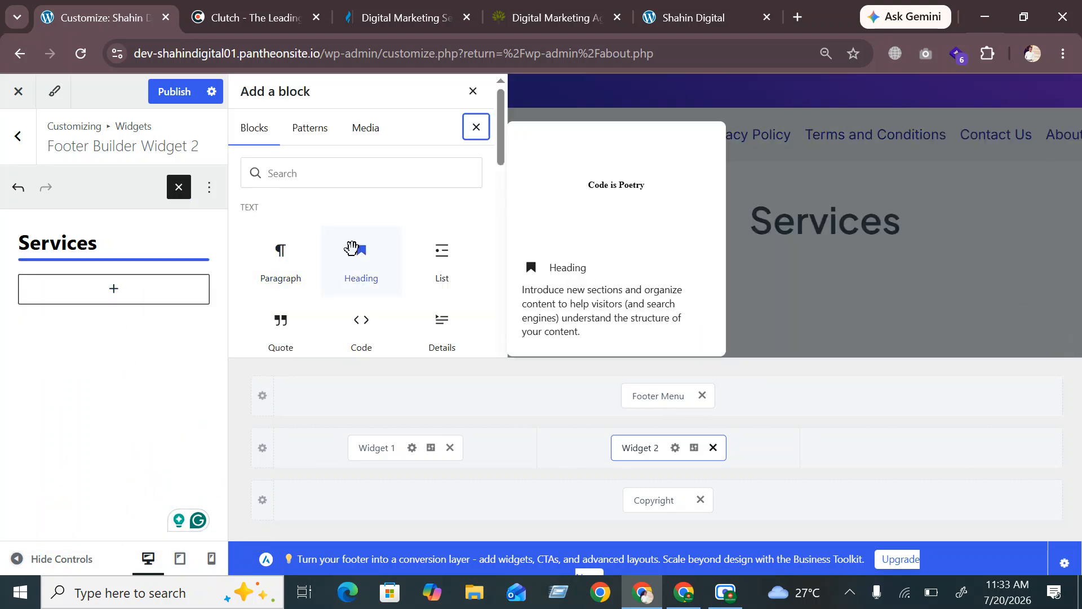
click(442, 264)
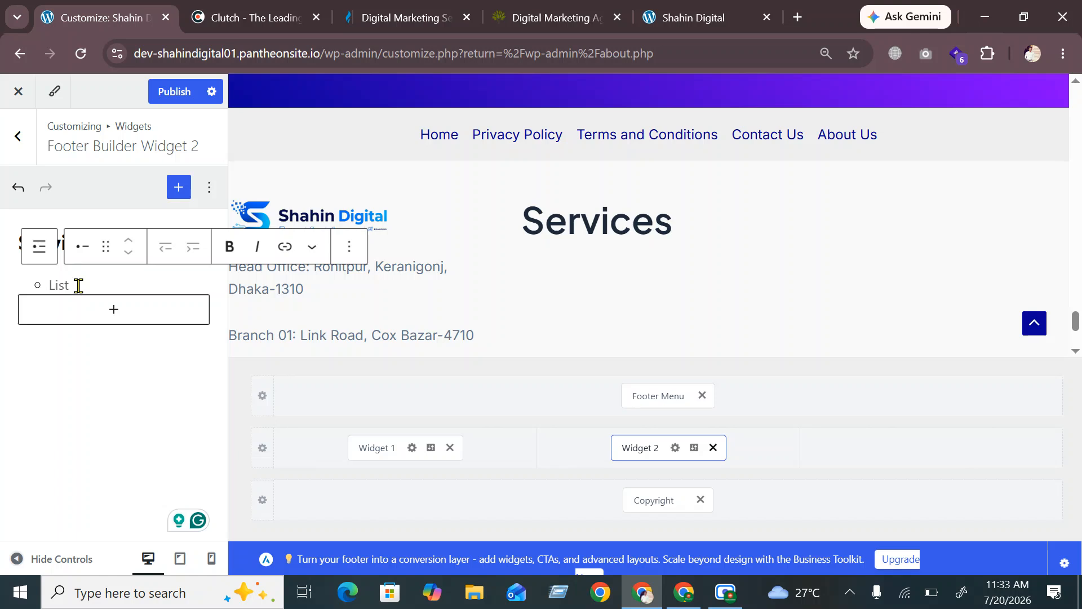
text(Social )
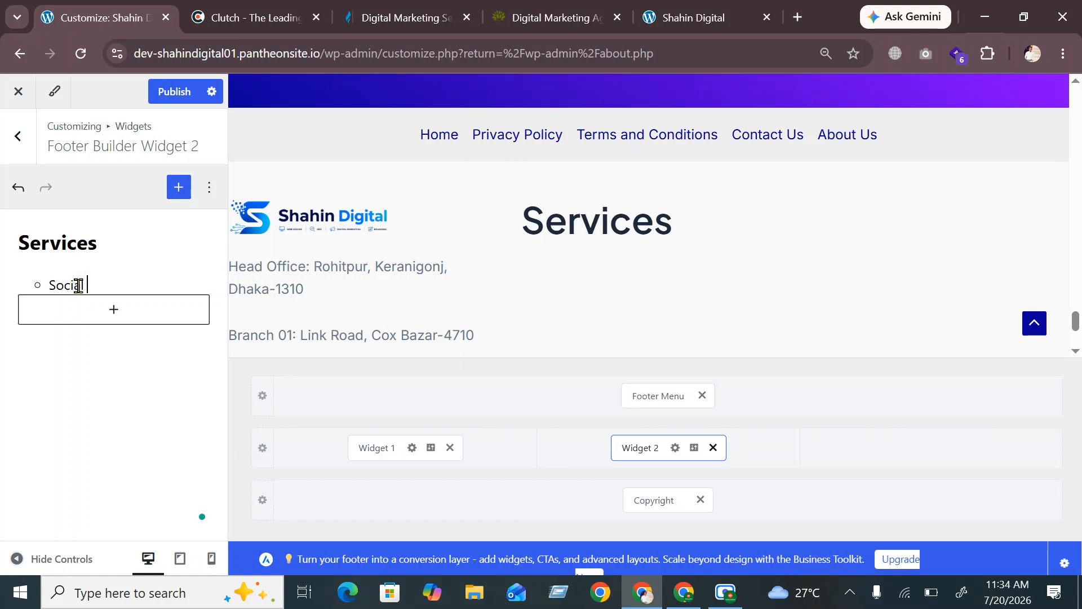
text(Me)
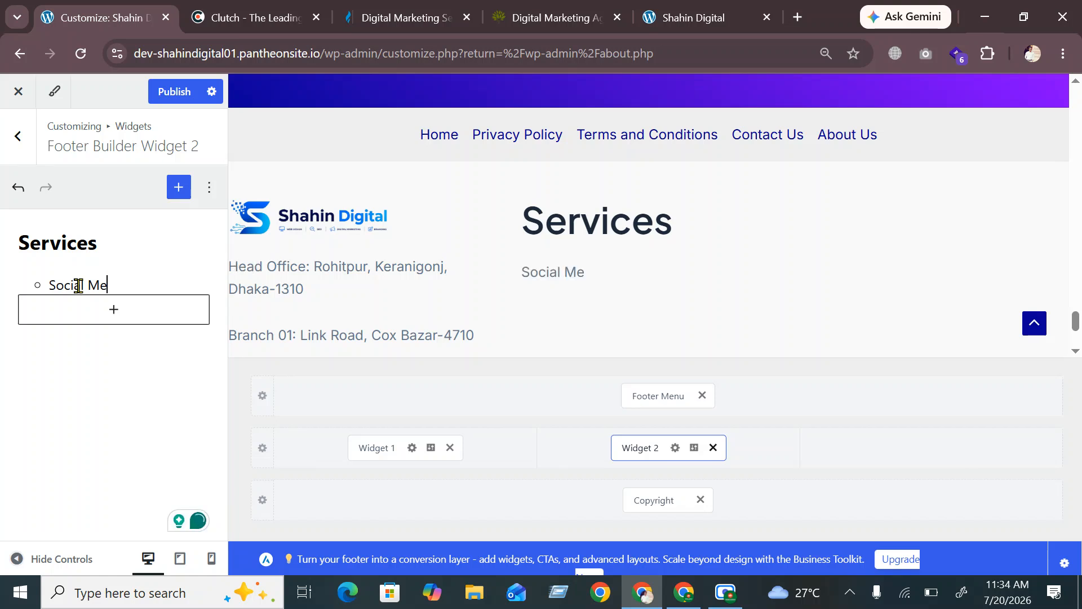
text(dia M)
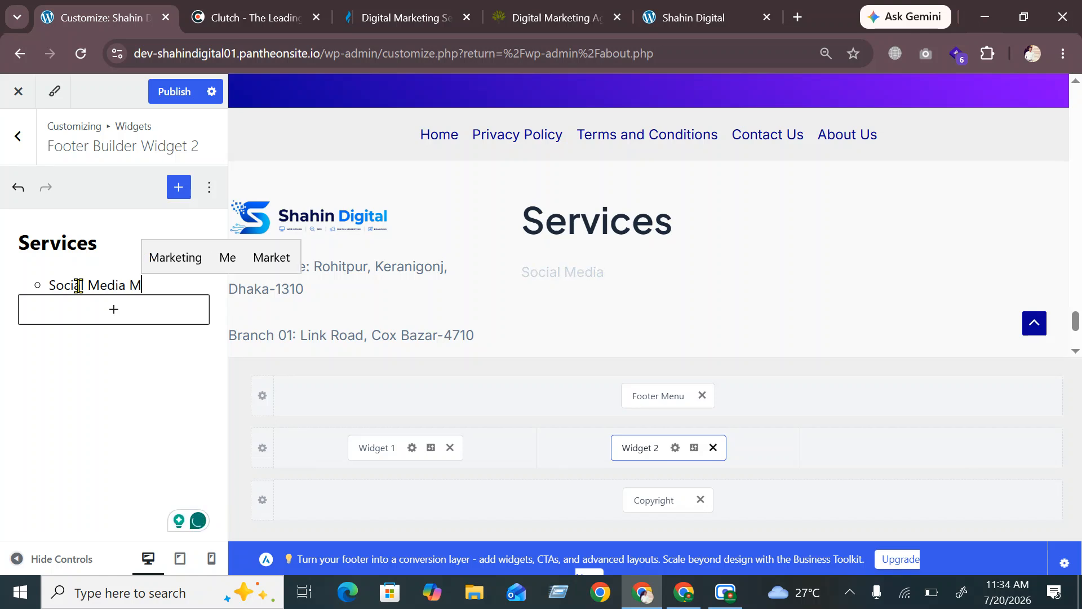
key(Tab)
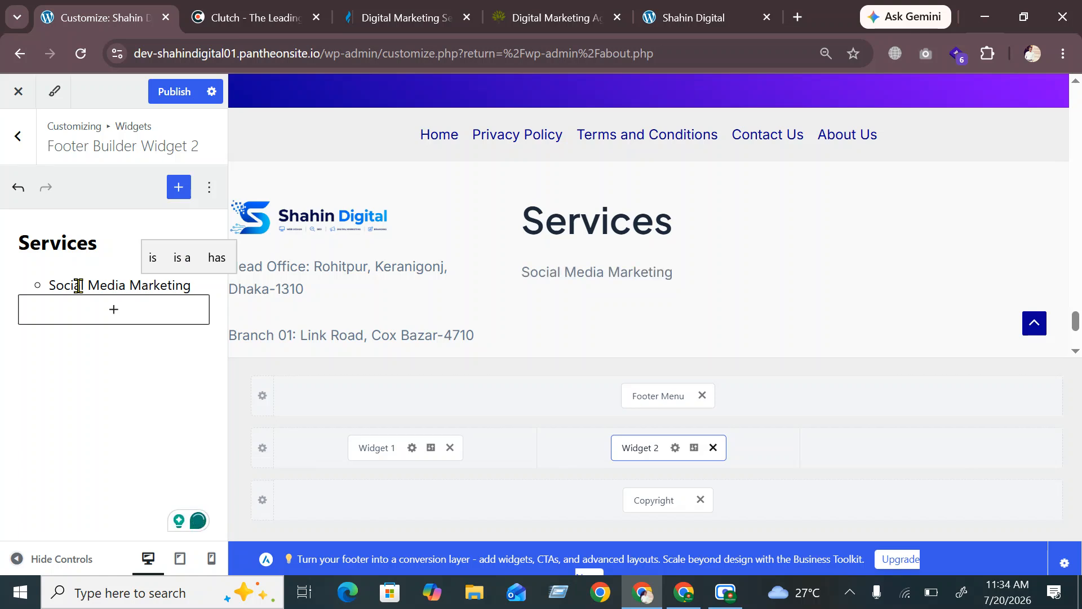
triple_click(78, 285)
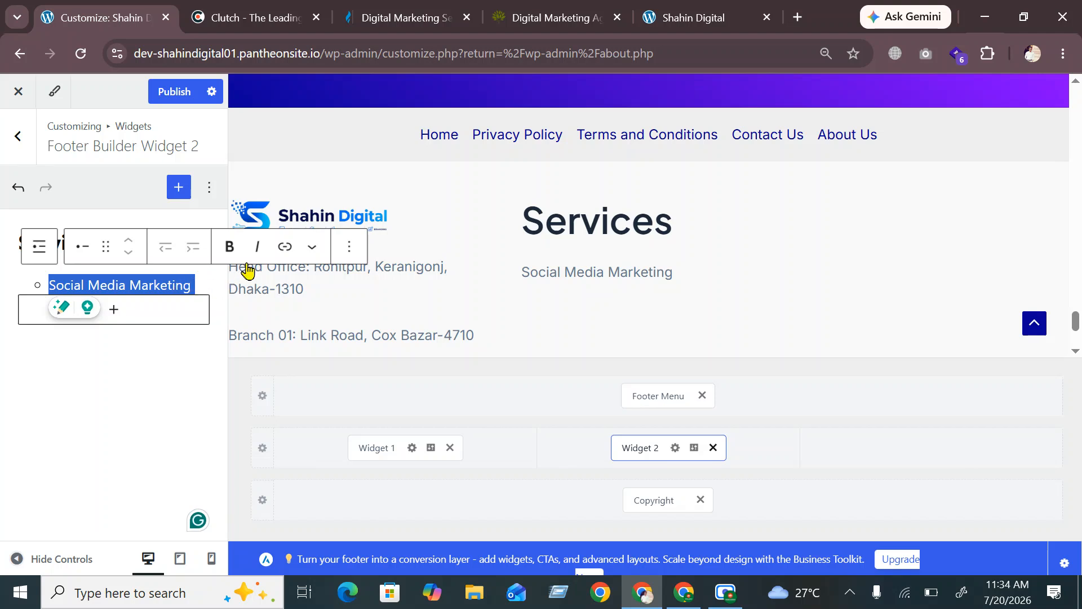
Link 'Social Media Marketing' to the SMM page URL copied from the live site
click(284, 249)
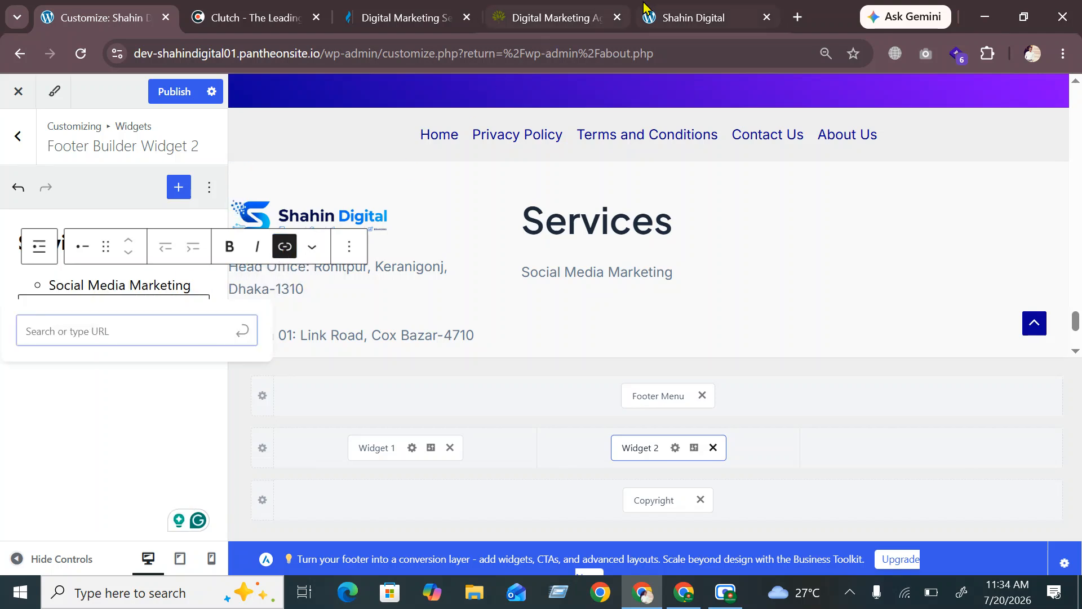
click(665, 17)
scroll(405, 209, up, 15)
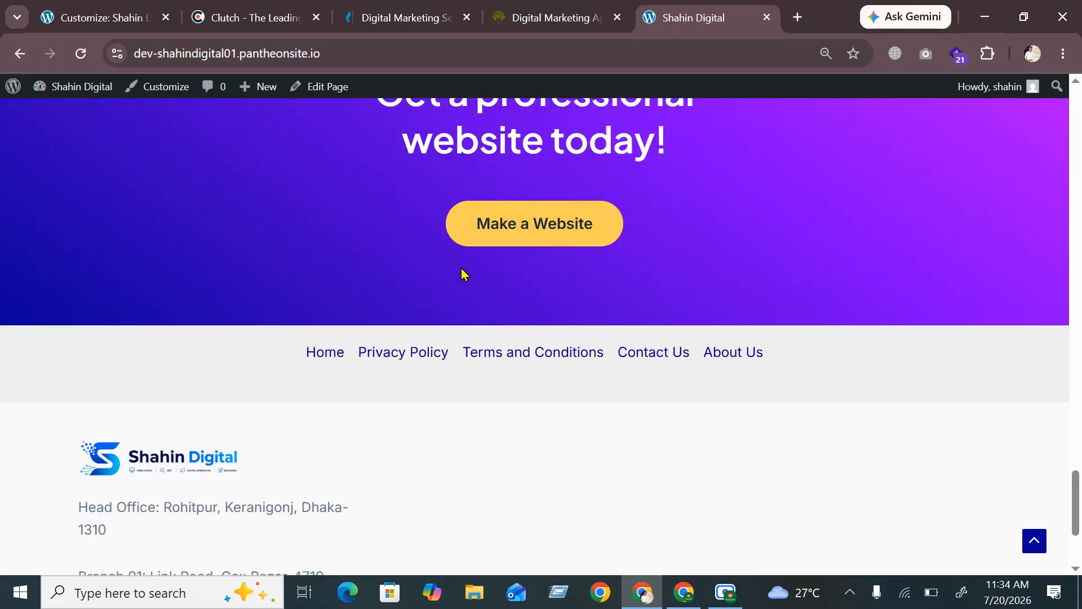
scroll(519, 214, up, 5)
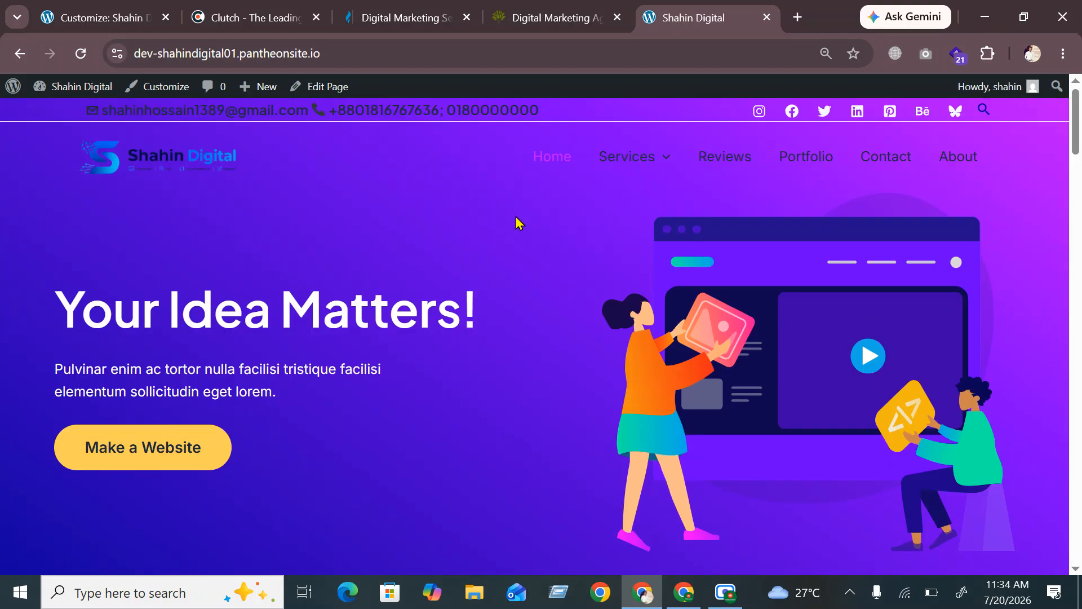
mouse_move(648, 156)
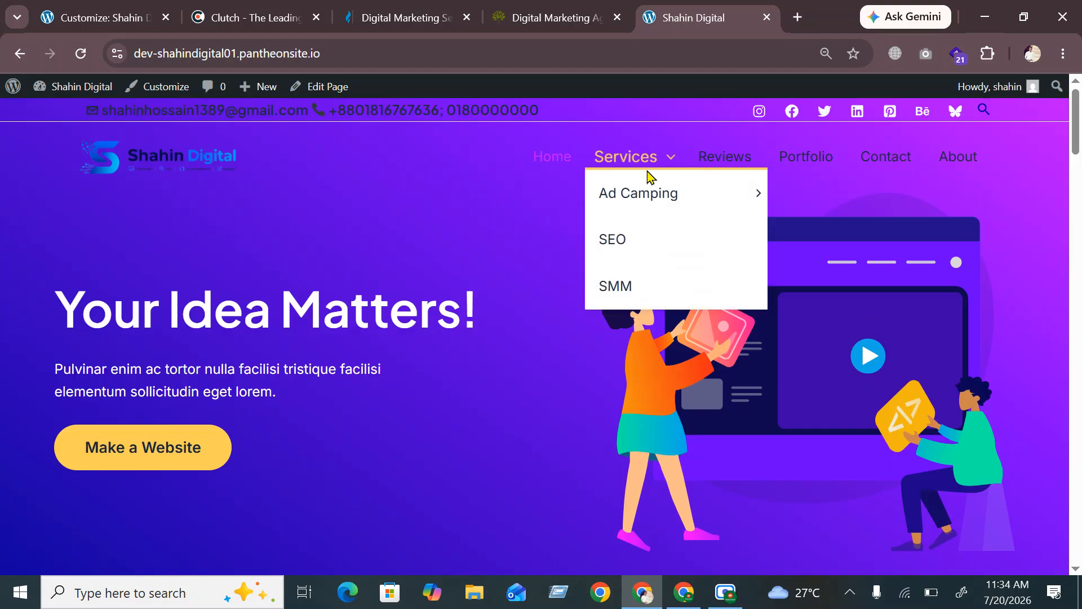
click(628, 291)
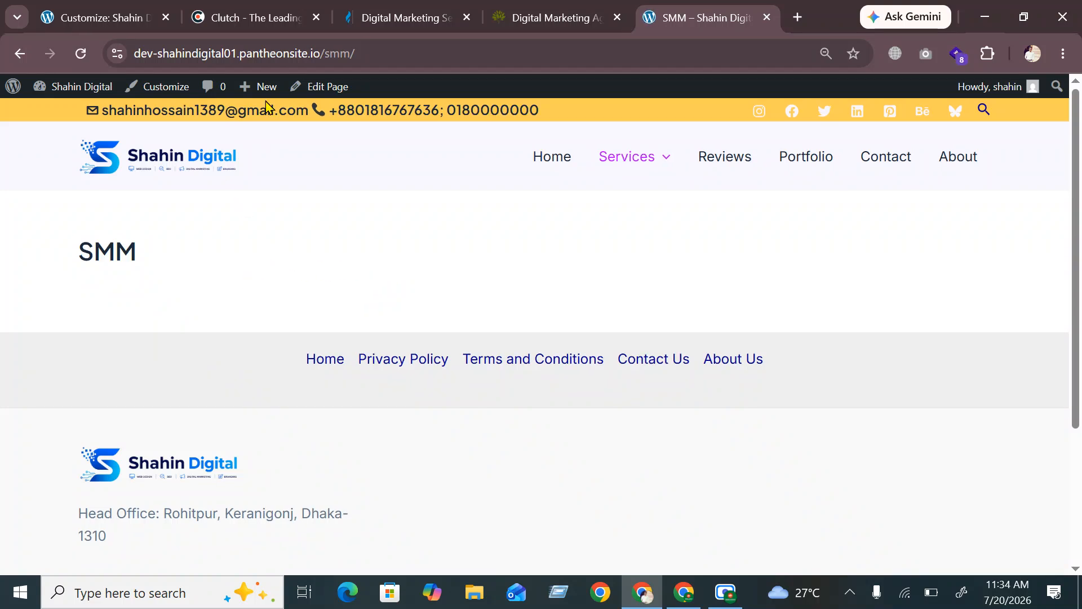
click(390, 53)
key(ctrl+c)
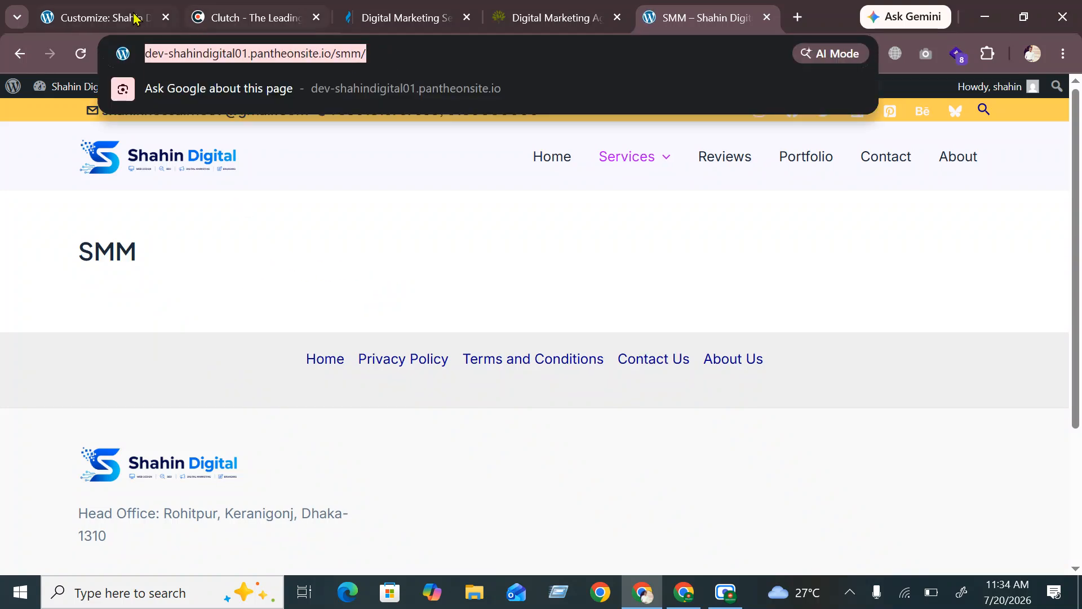
click(98, 18)
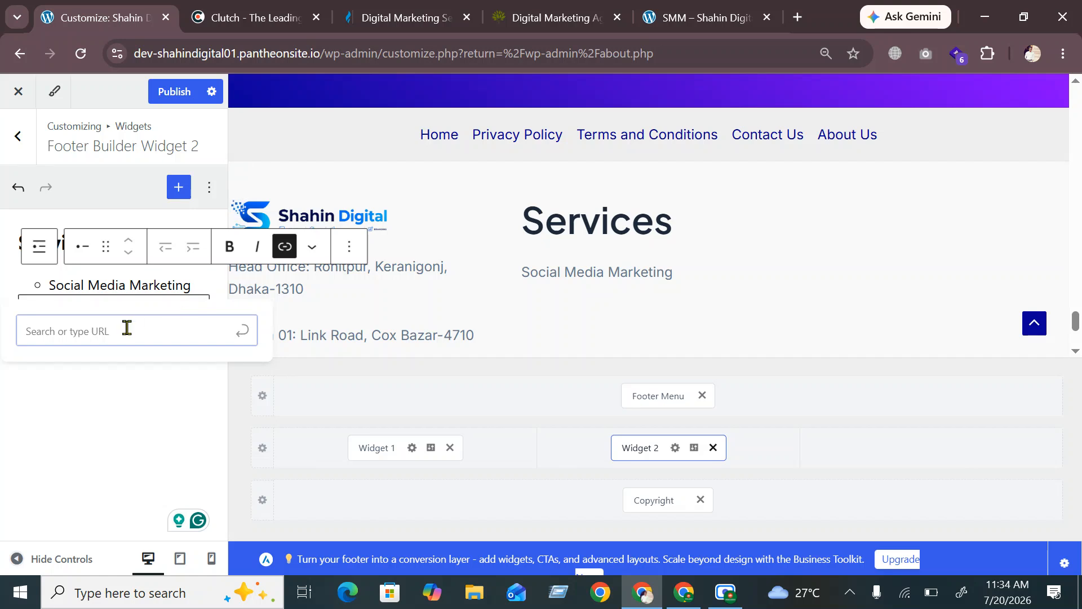
key(ctrl+v)
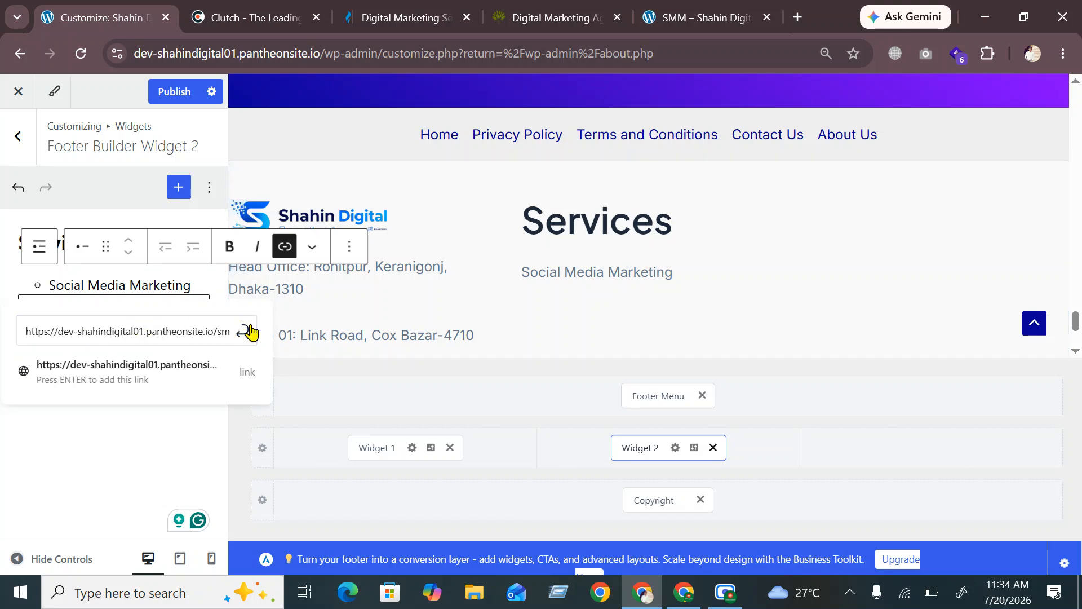
click(243, 331)
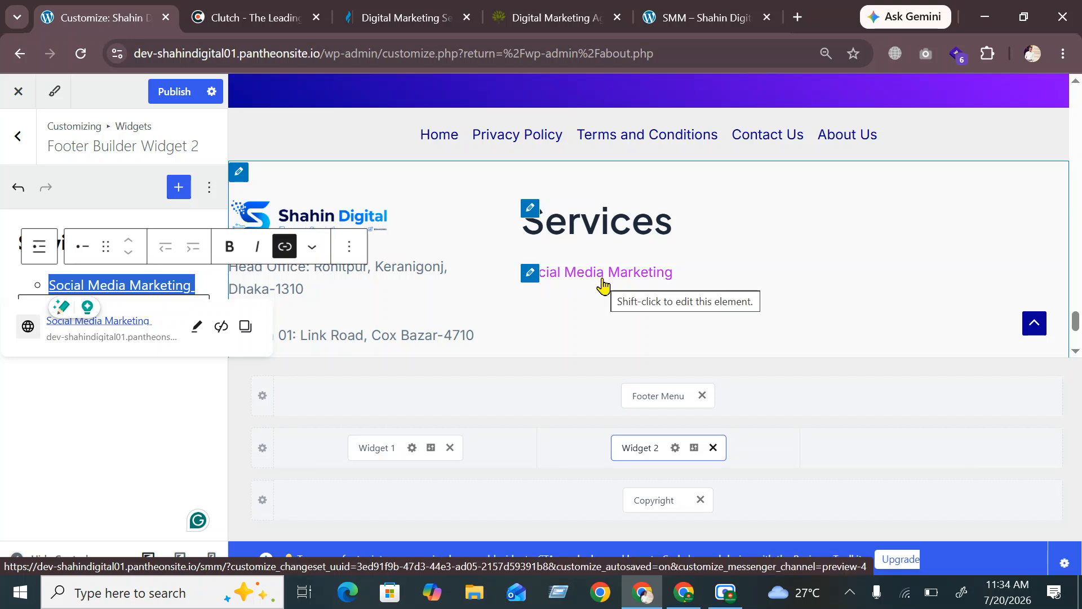
click(205, 280)
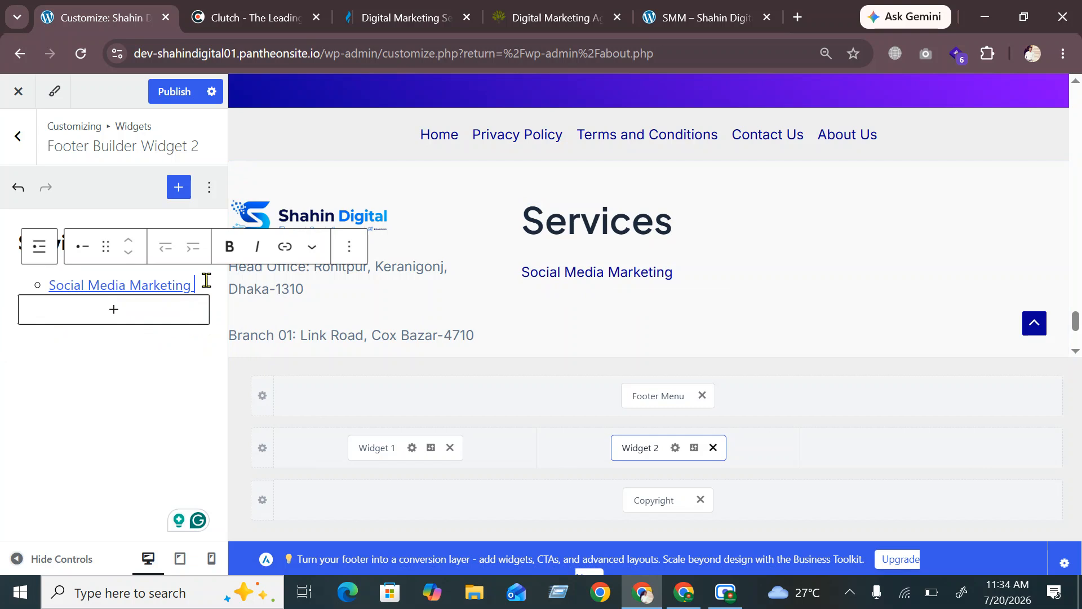
Add a second list item 'Search Engine Optimization', removing stray 'Op' characters, and select it
key(Return)
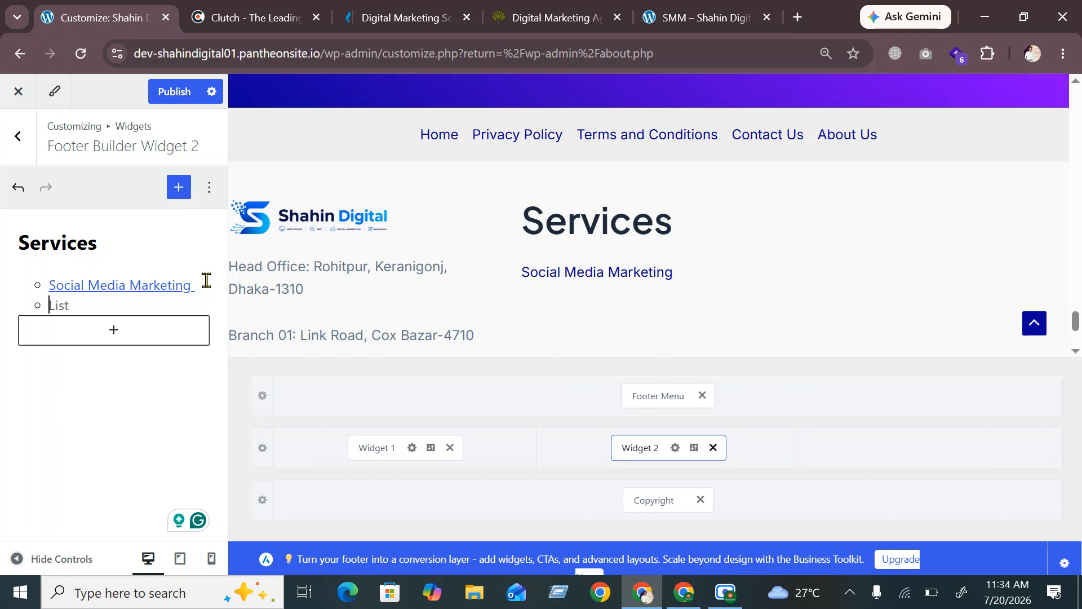
text(Sea)
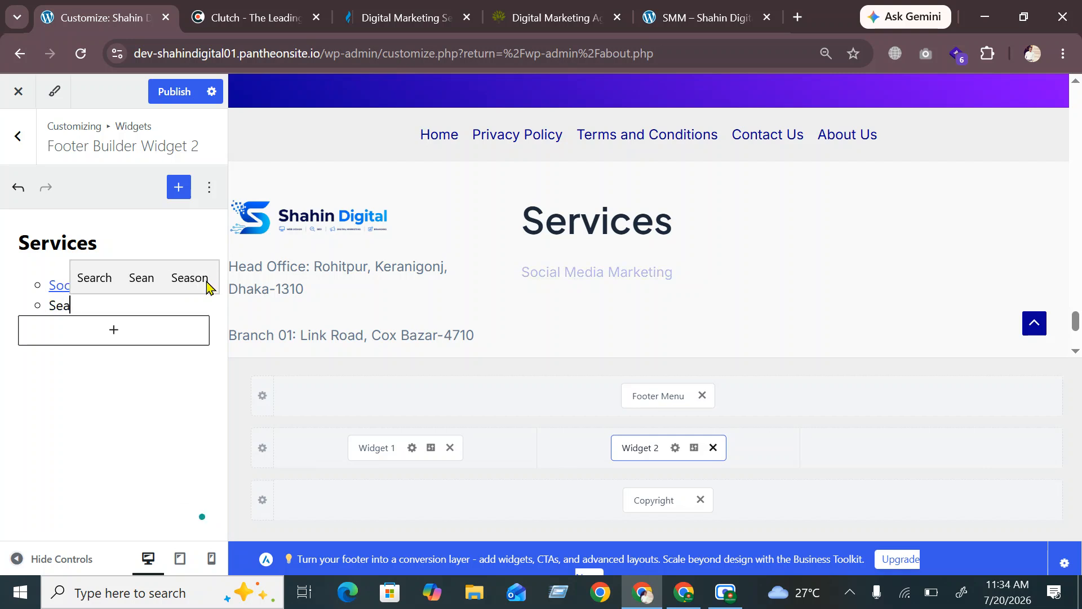
text(rc)
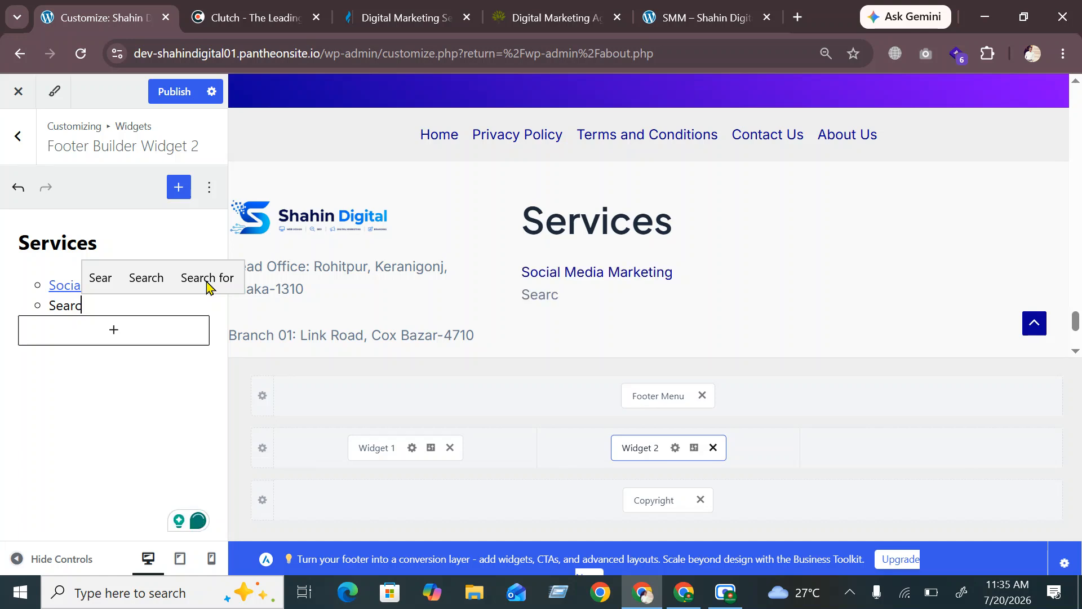
text(h )
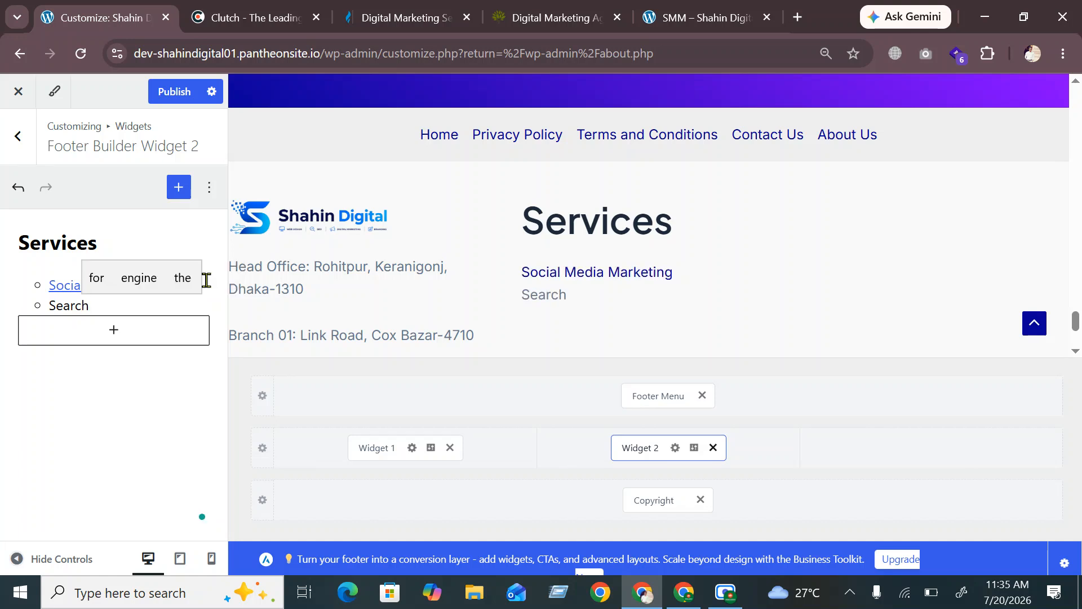
text(O)
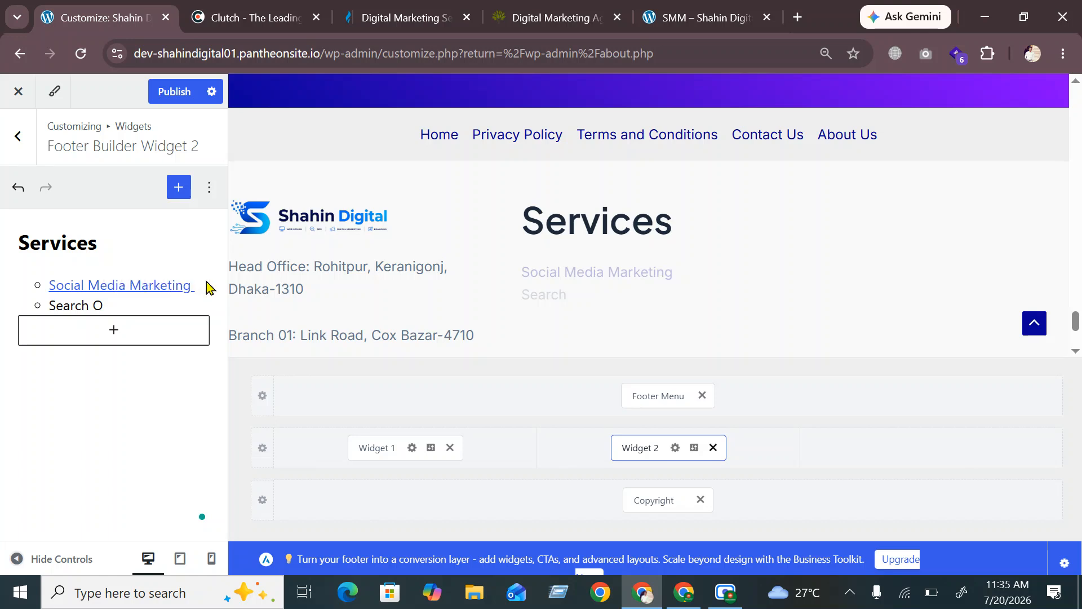
key(BackSpace)
text(En)
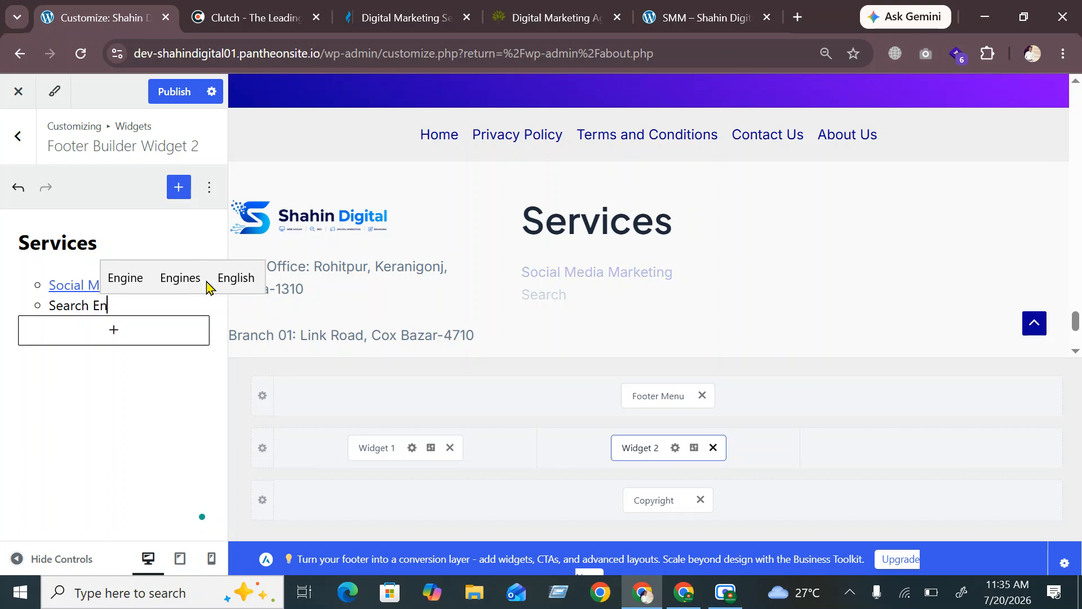
key(Up)
key(Return)
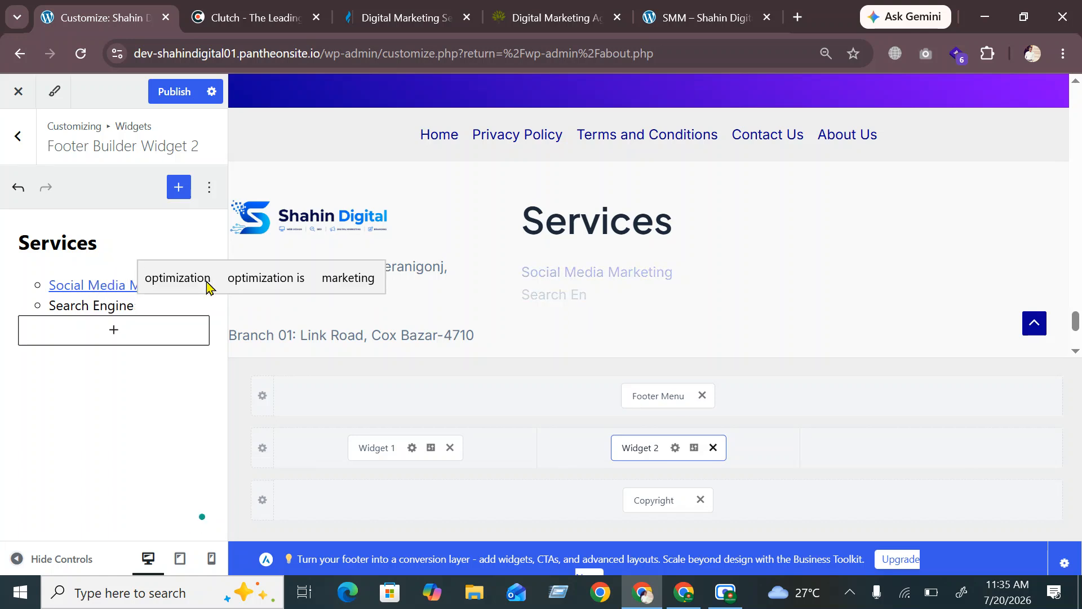
text(Op)
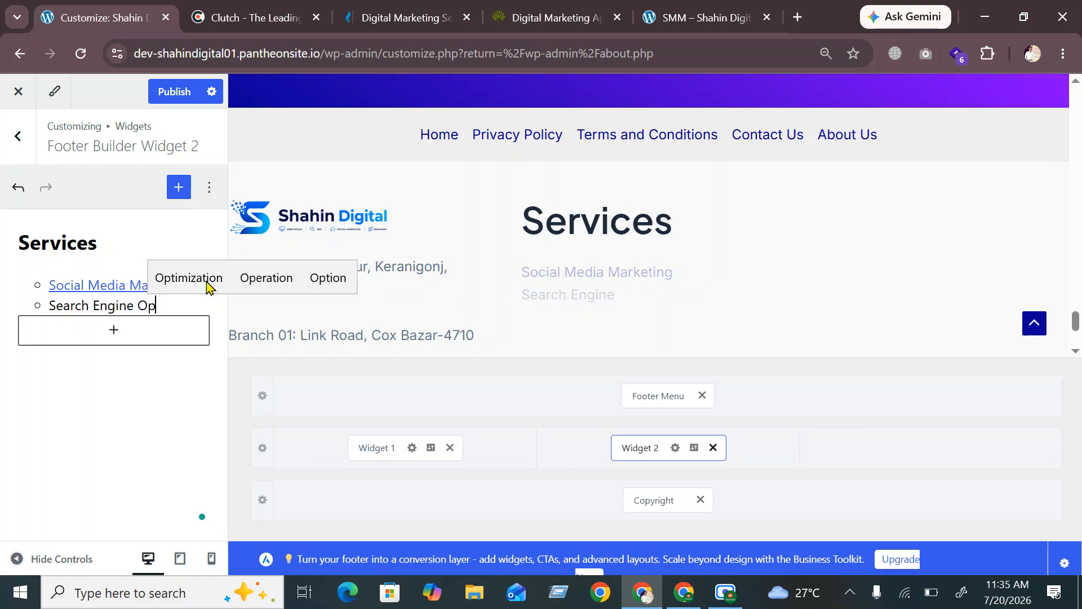
key(Return)
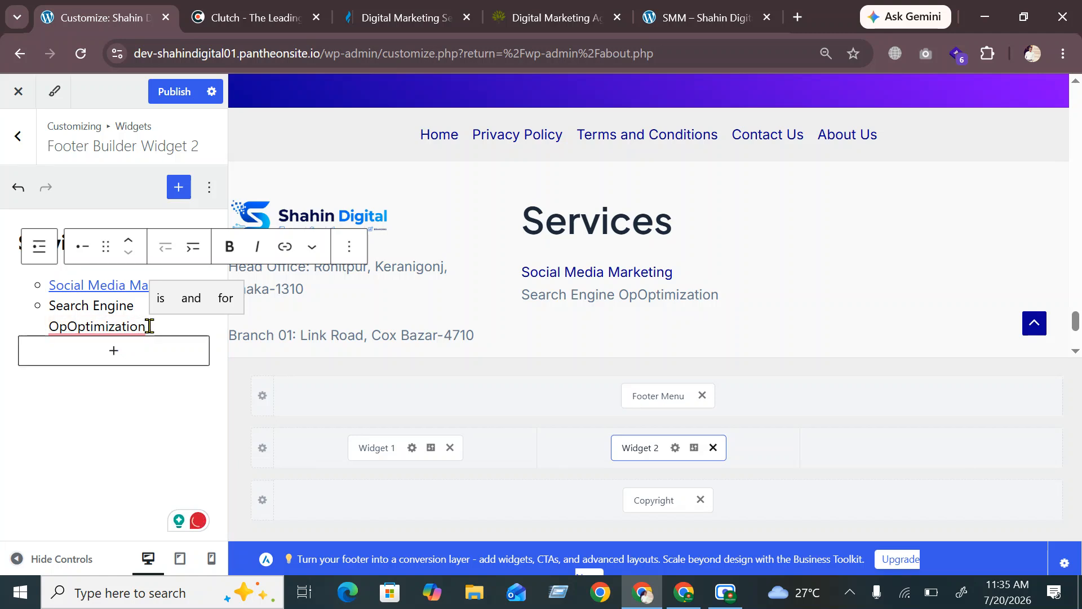
mouse_move(67, 325)
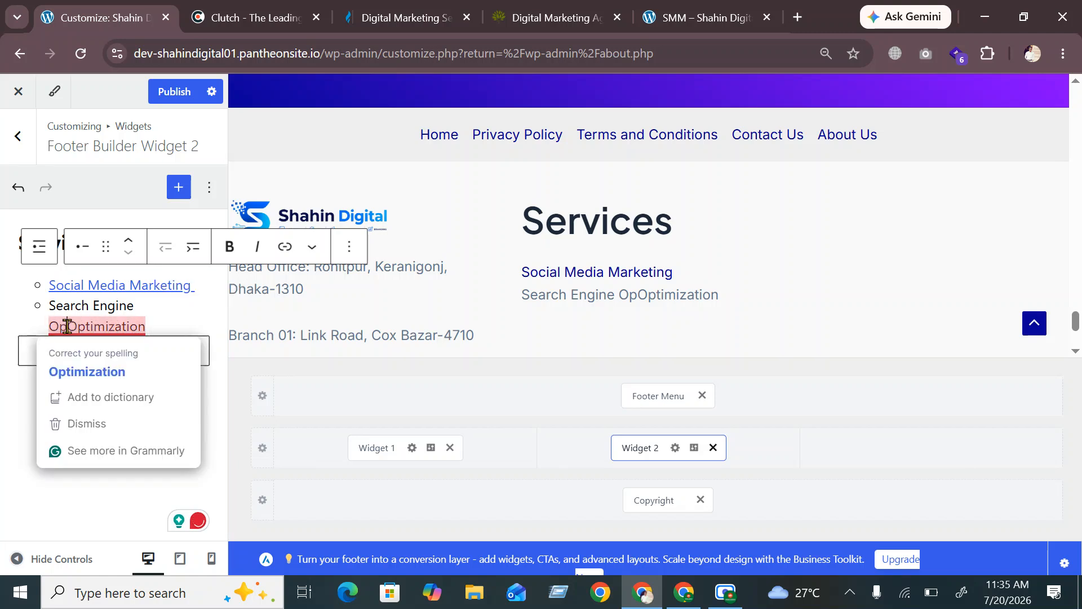
key(BackSpace)
key(BackSpace)
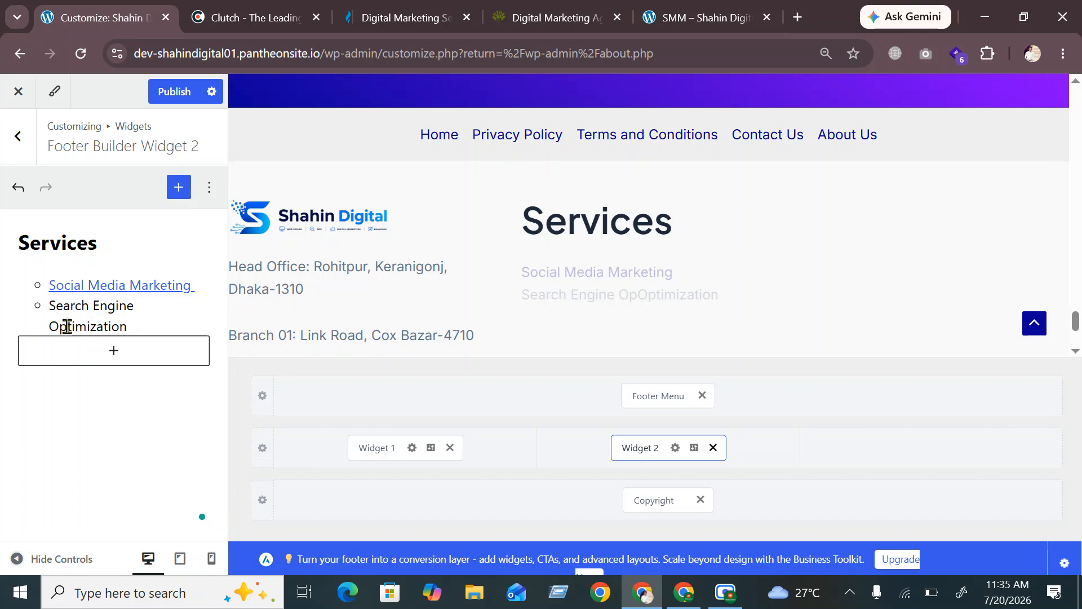
drag(128, 325, 54, 308)
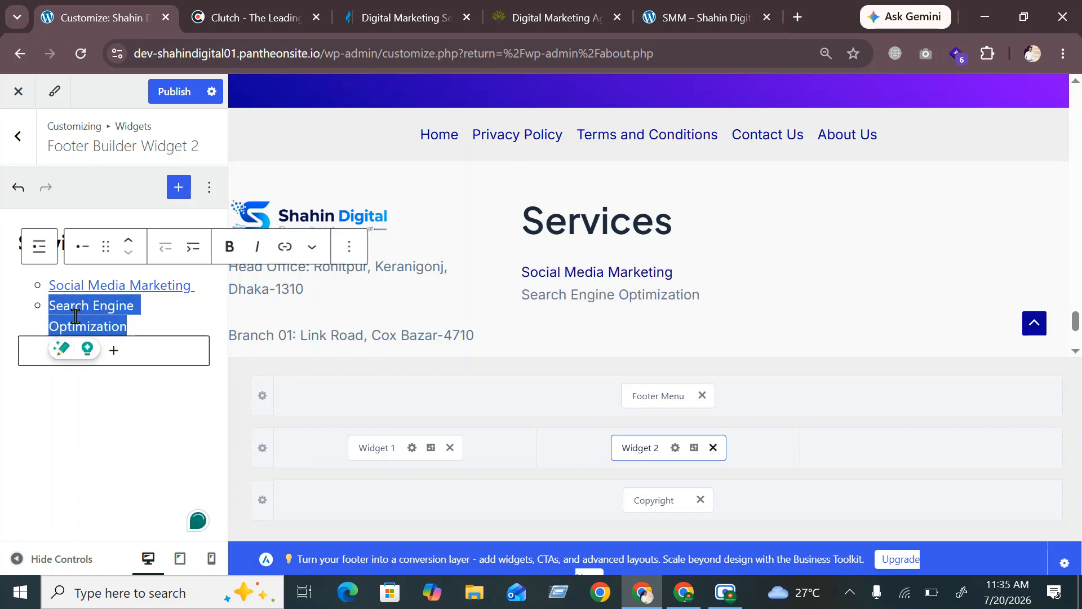
Copy the SEO service page's address from the live site
click(684, 17)
mouse_move(657, 162)
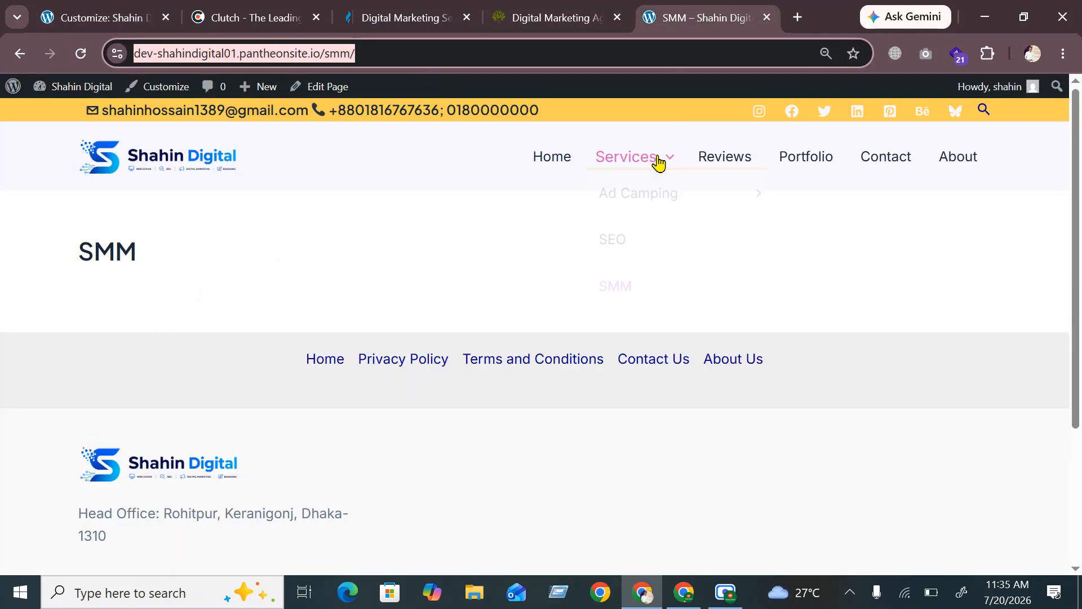
click(619, 243)
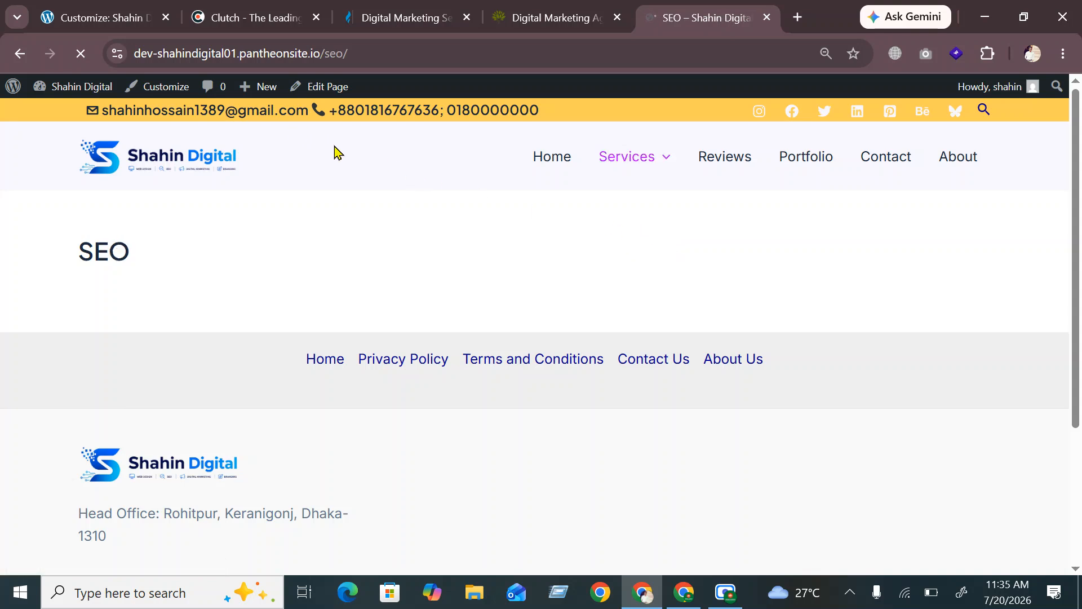
double_click(101, 247)
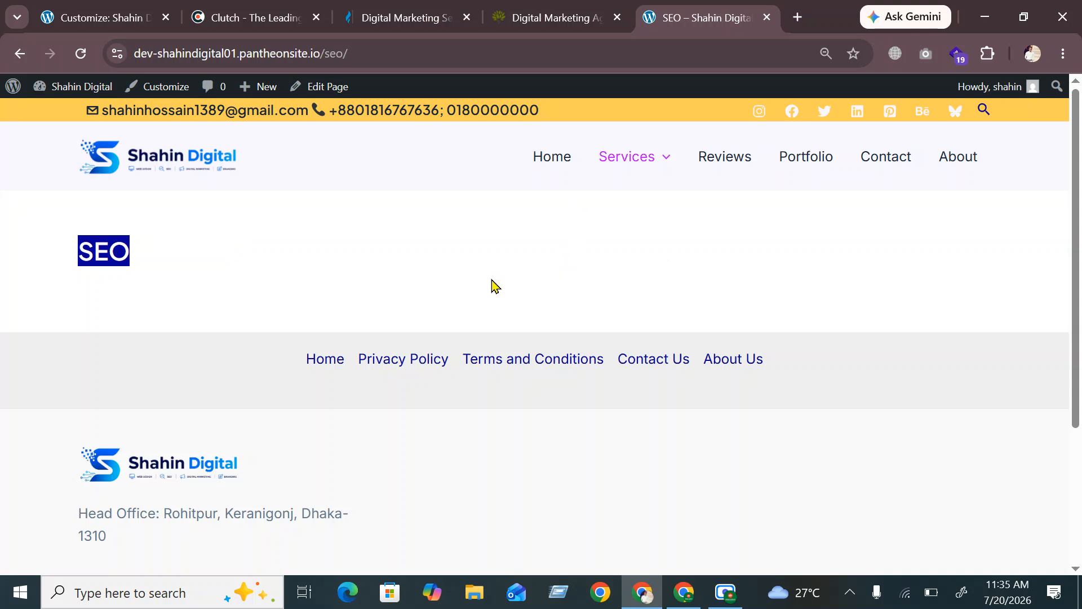
click(372, 57)
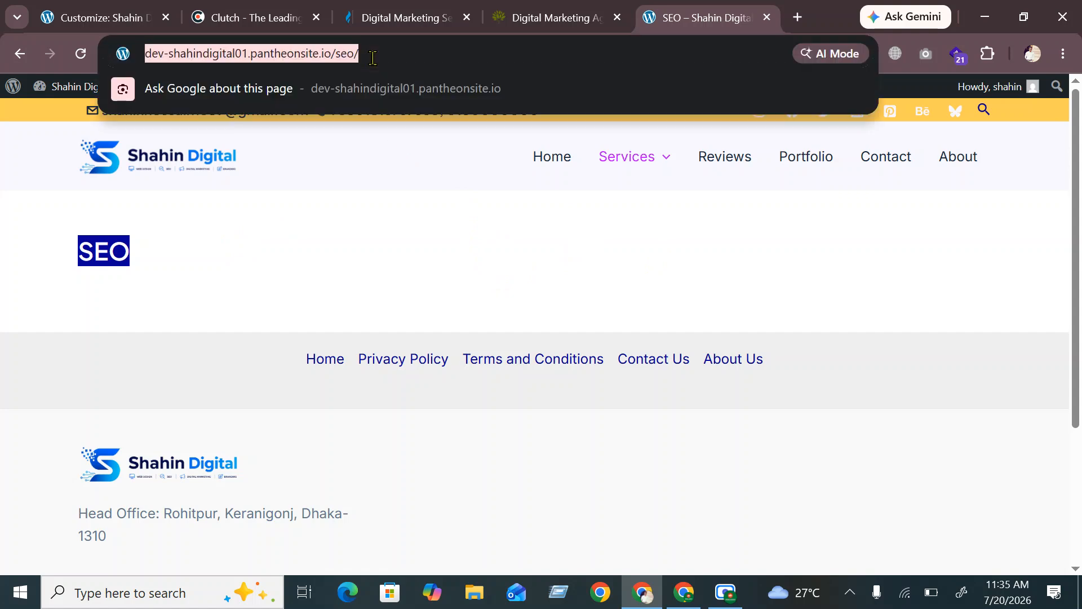
click(79, 16)
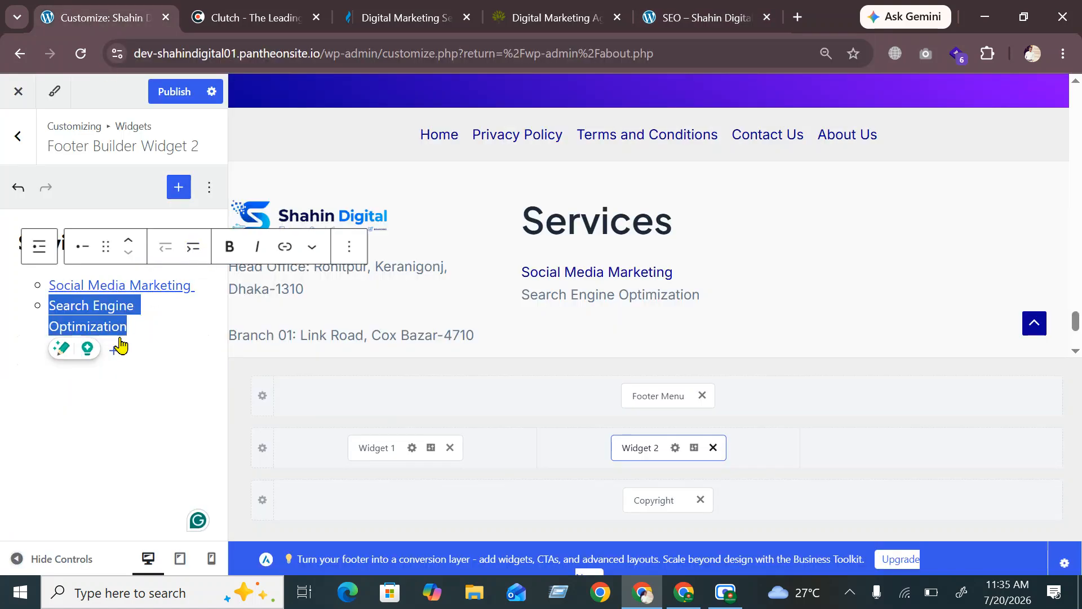
Link 'Search Engine Optimization' to the SEO page and start a new list item below it
click(285, 246)
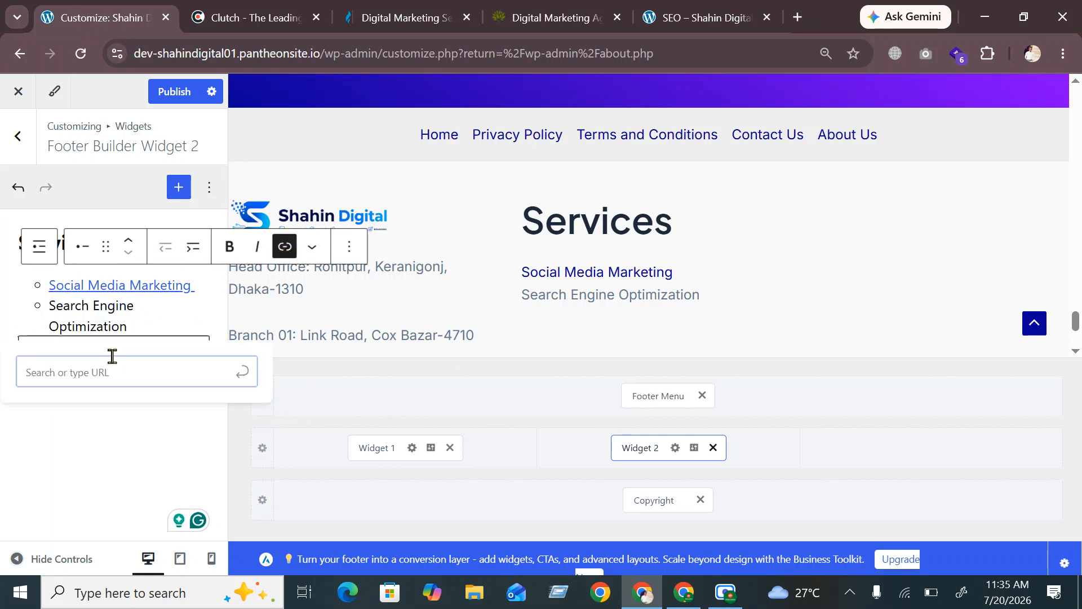
key(ctrl+v)
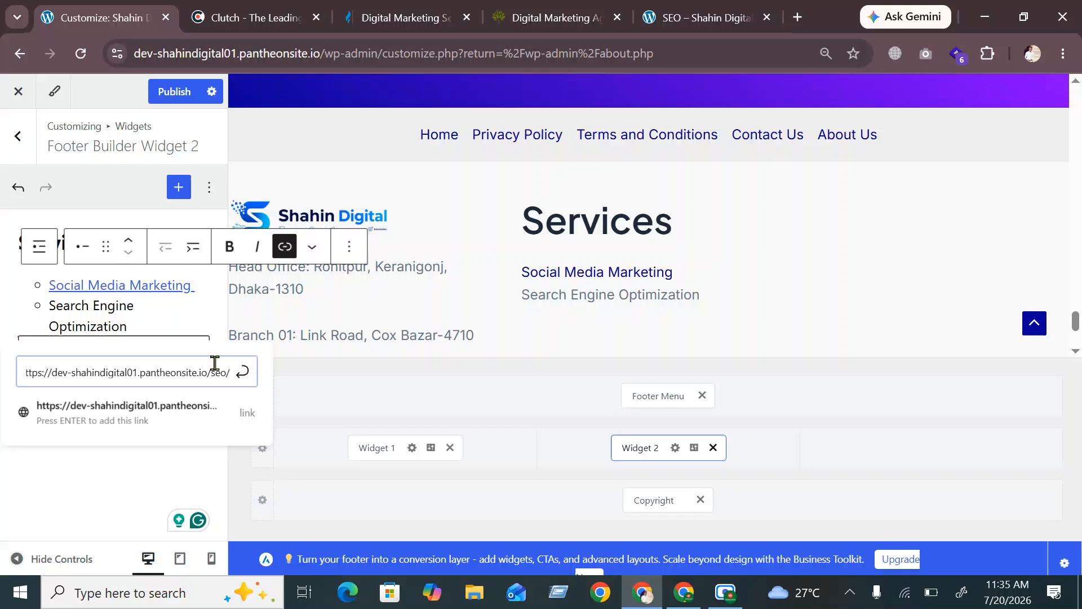
click(242, 372)
click(126, 450)
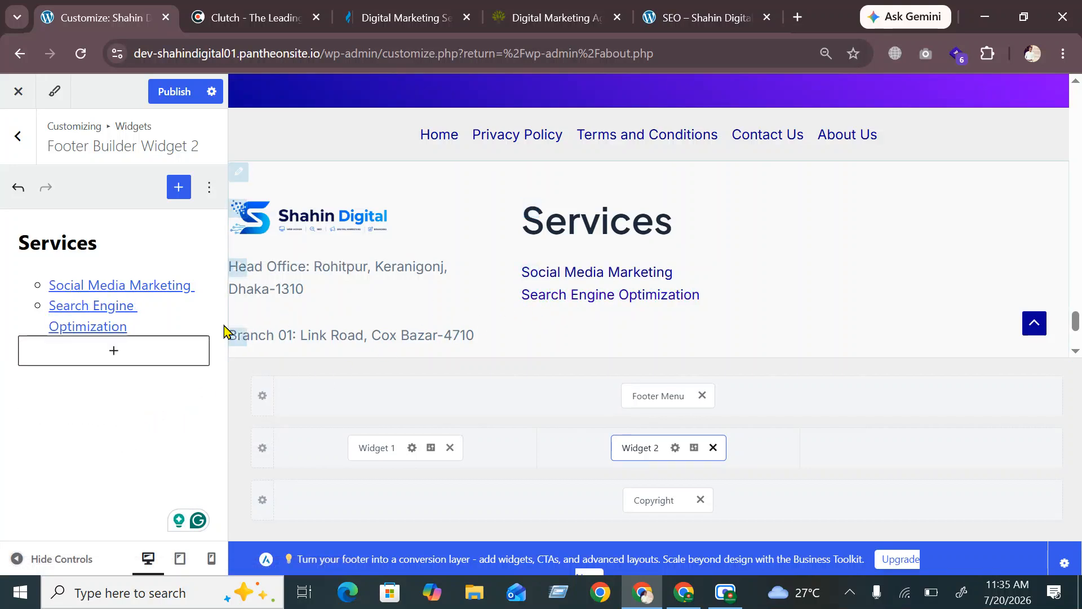
click(153, 324)
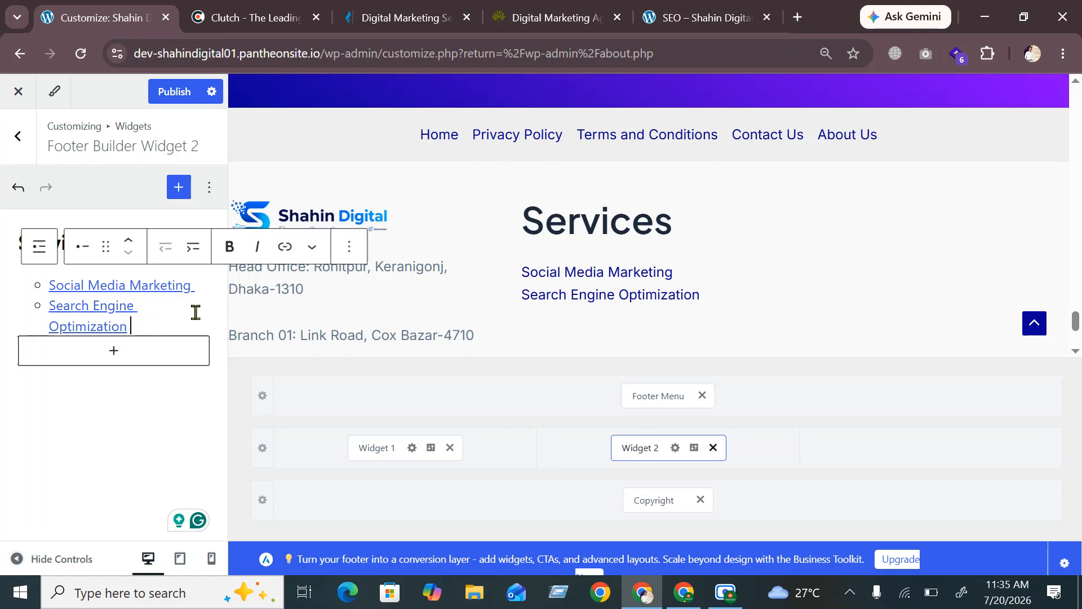
key(Return)
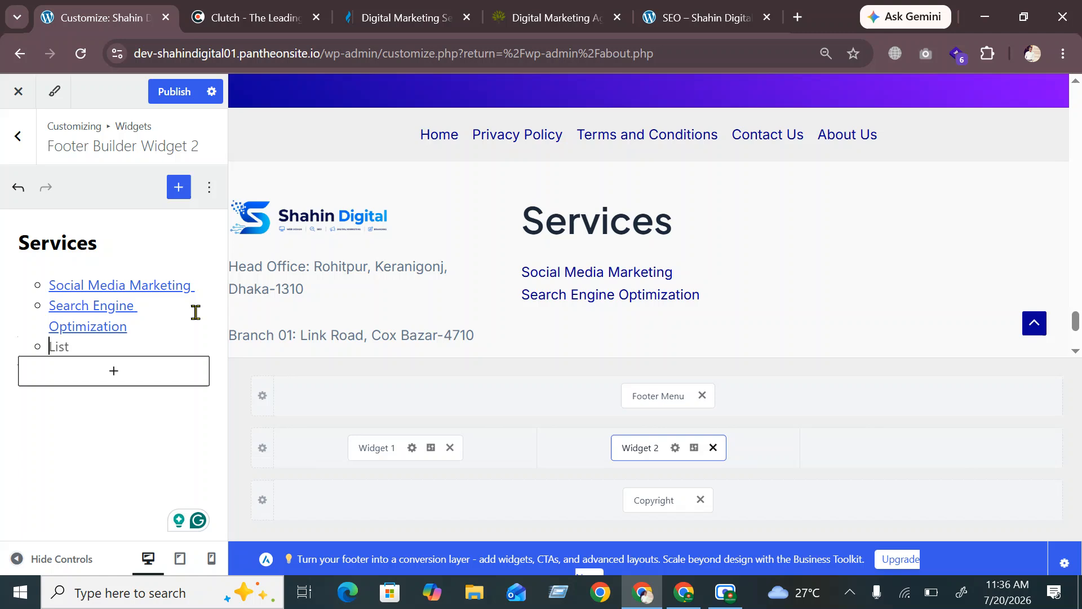
Type 'Facebook Ads' as the third services list item
text(Face)
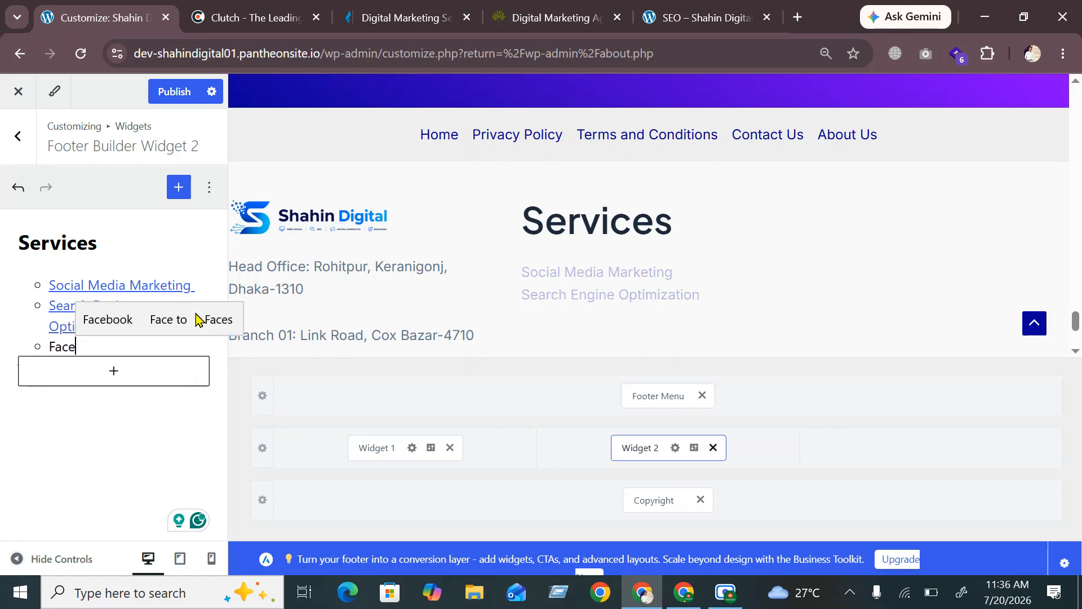
key(Up)
key(Return)
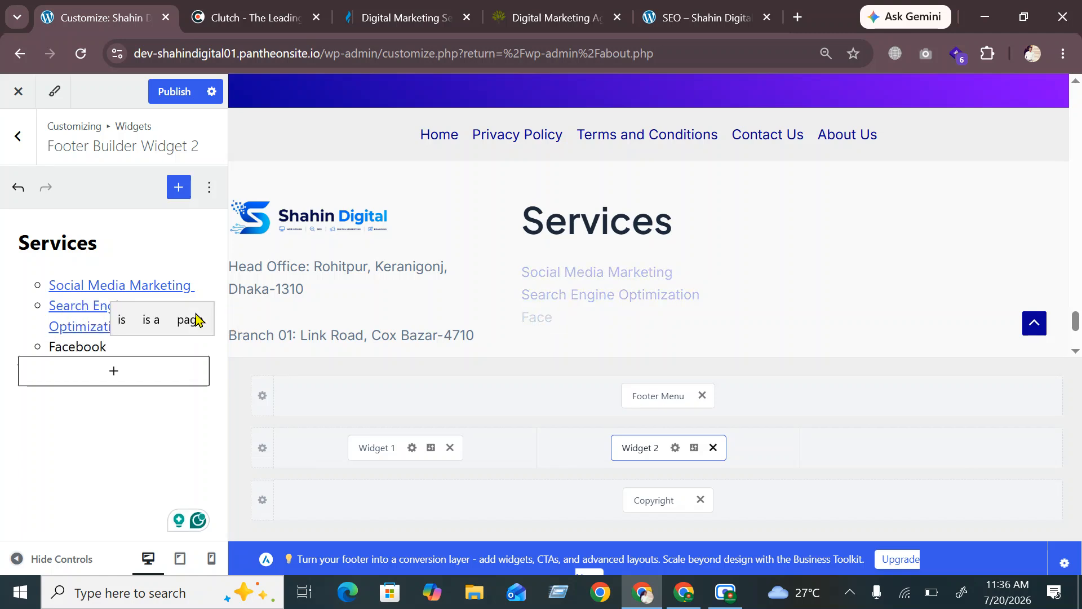
text(Ads)
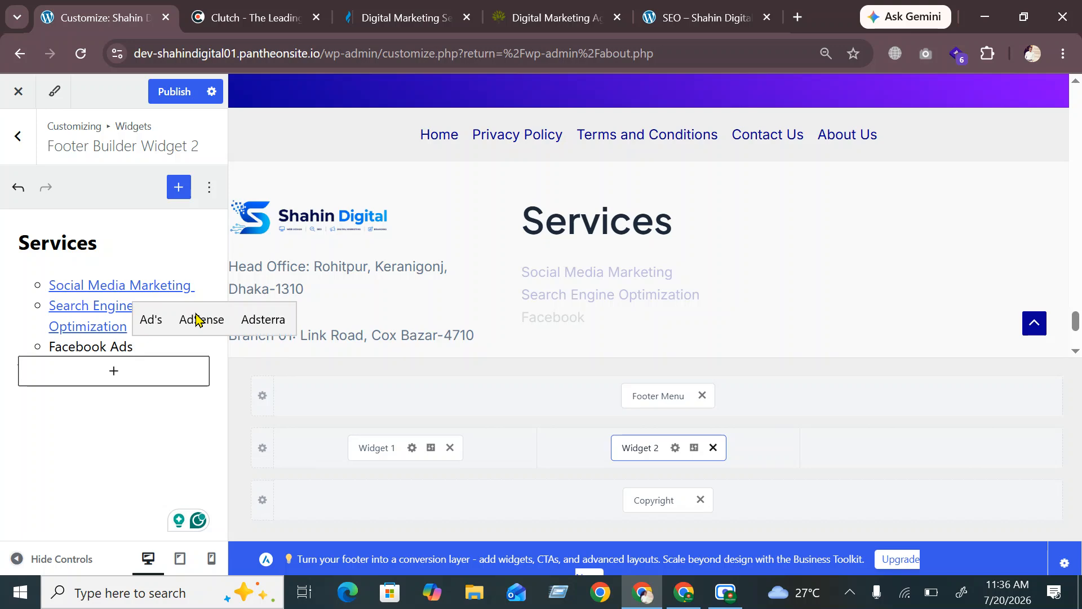
Copy the /facebook-ads/ page address from the live site's menu
click(690, 18)
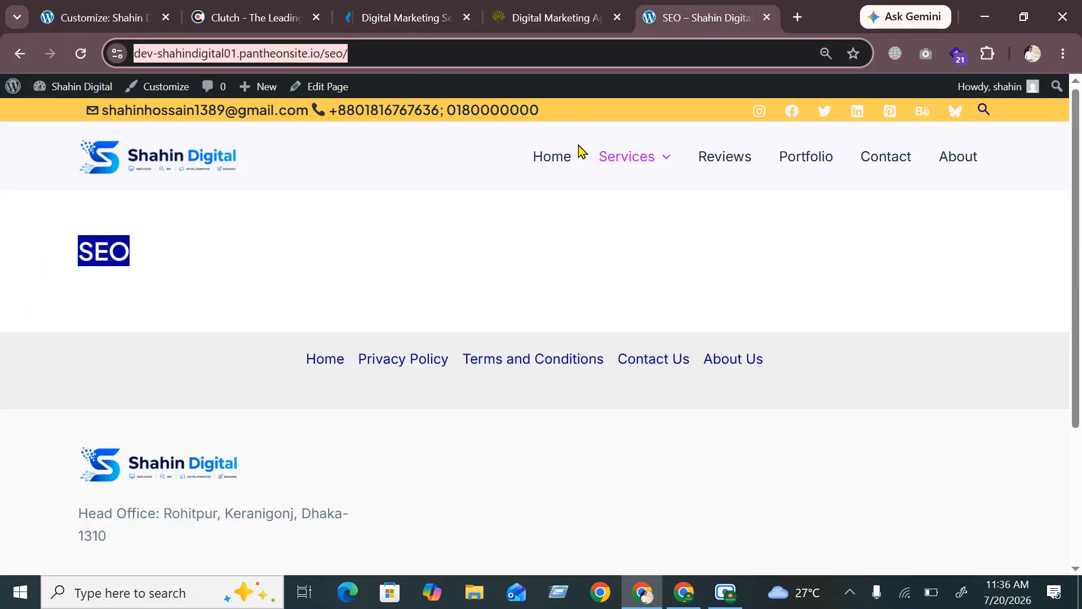
mouse_move(627, 156)
mouse_move(688, 209)
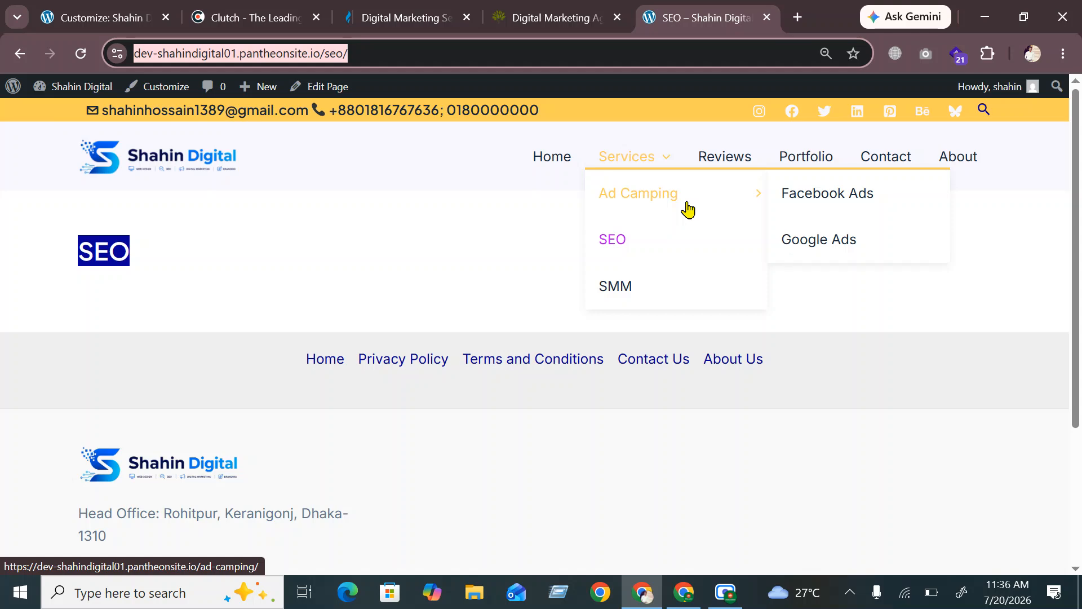
click(831, 193)
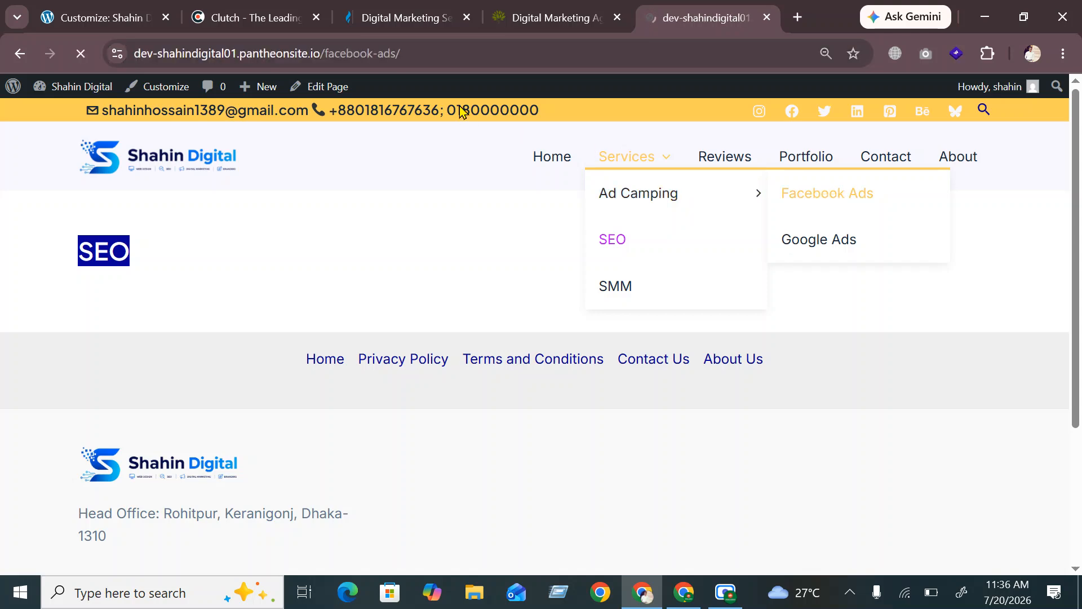
click(428, 56)
key(ctrl+c)
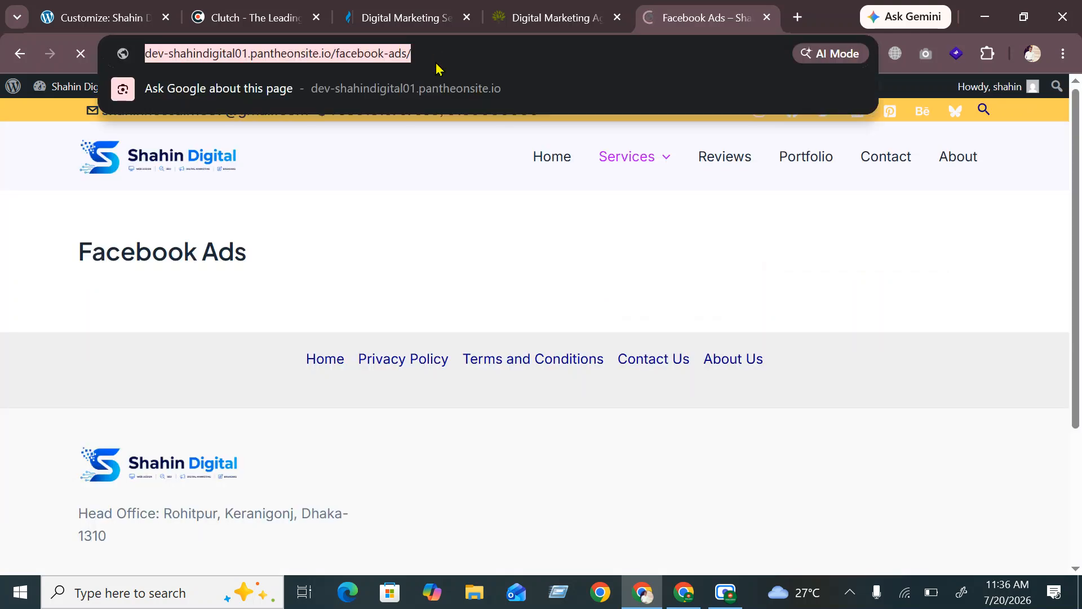
click(103, 17)
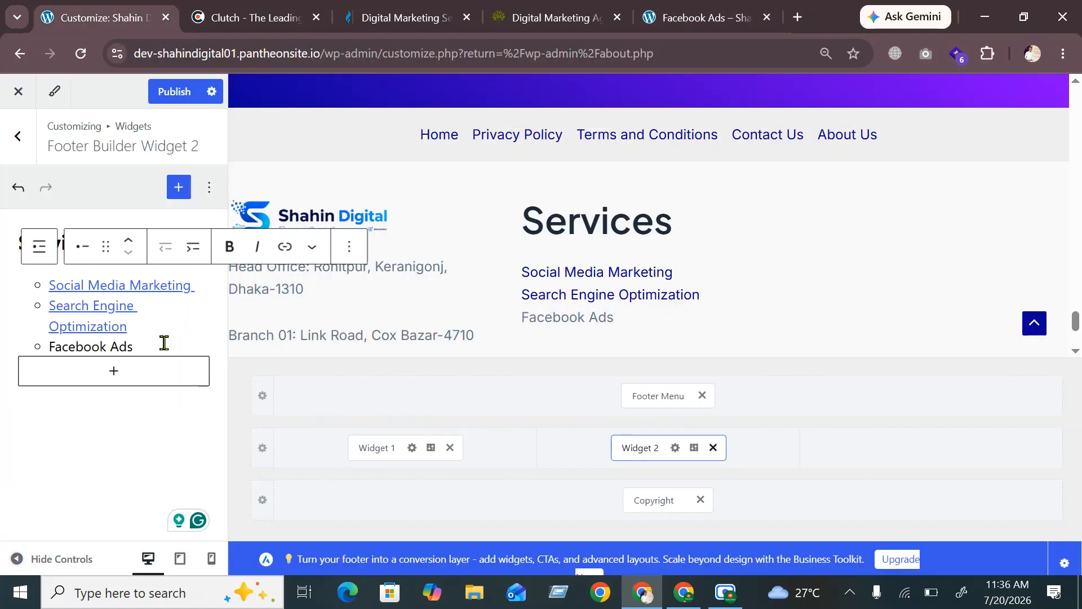
Link the 'Facebook Ads' item to the copied Facebook Ads page URL
drag(141, 344, 37, 344)
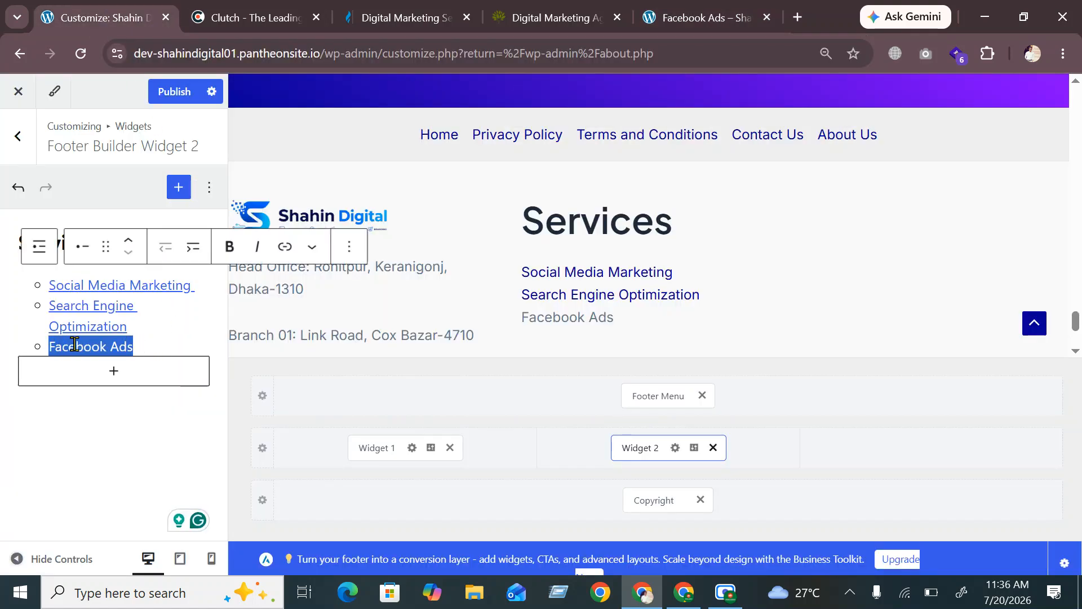
click(285, 253)
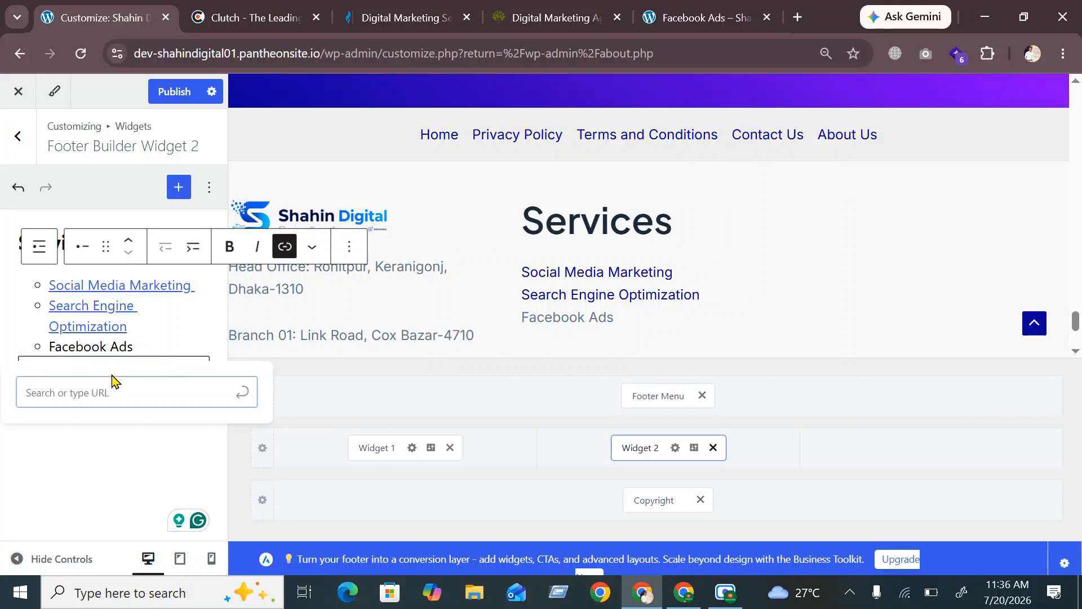
key(ctrl+v)
click(244, 392)
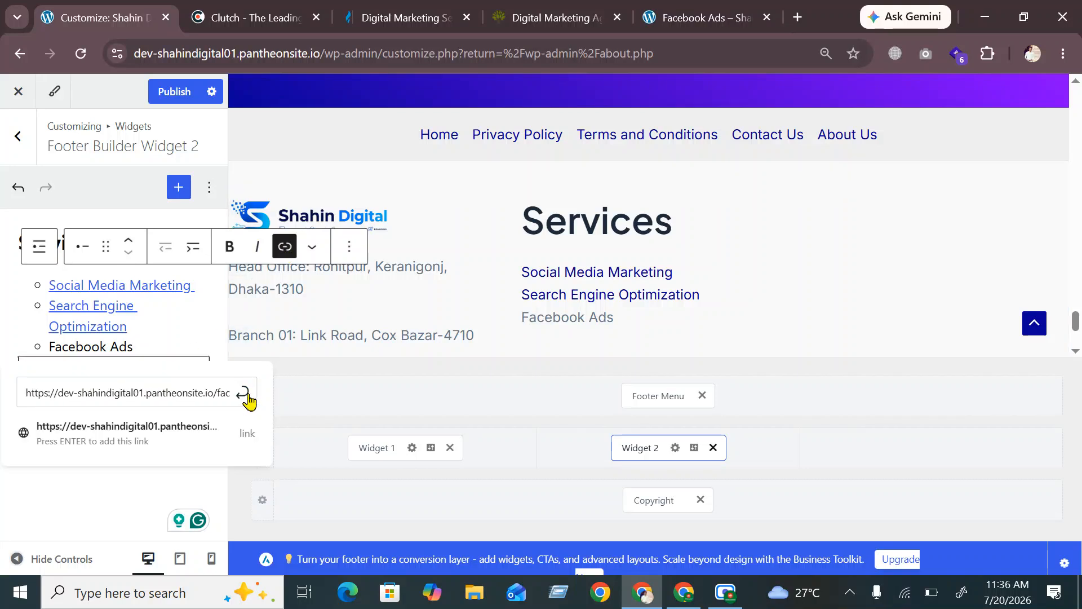
click(92, 461)
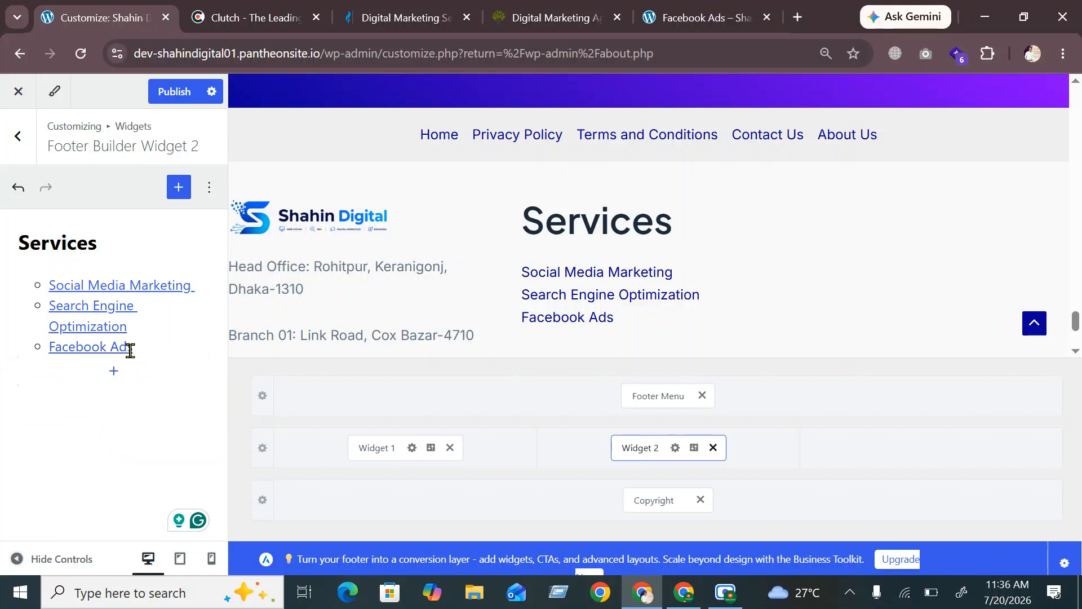
click(152, 344)
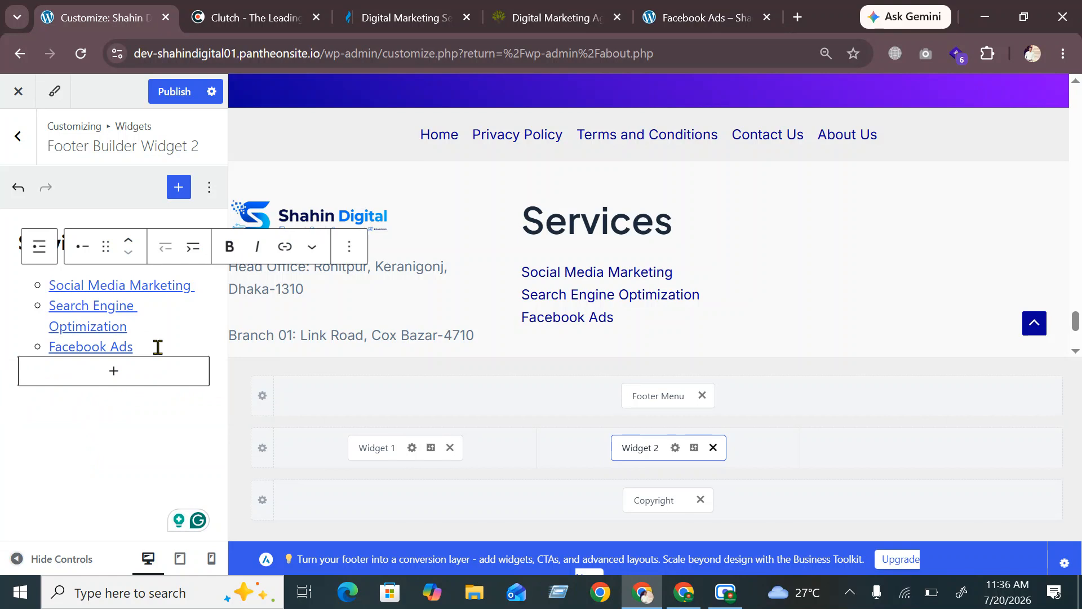
Add 'Google Ads' as the fourth Services item and copy the Google Ads page URL
key(Return)
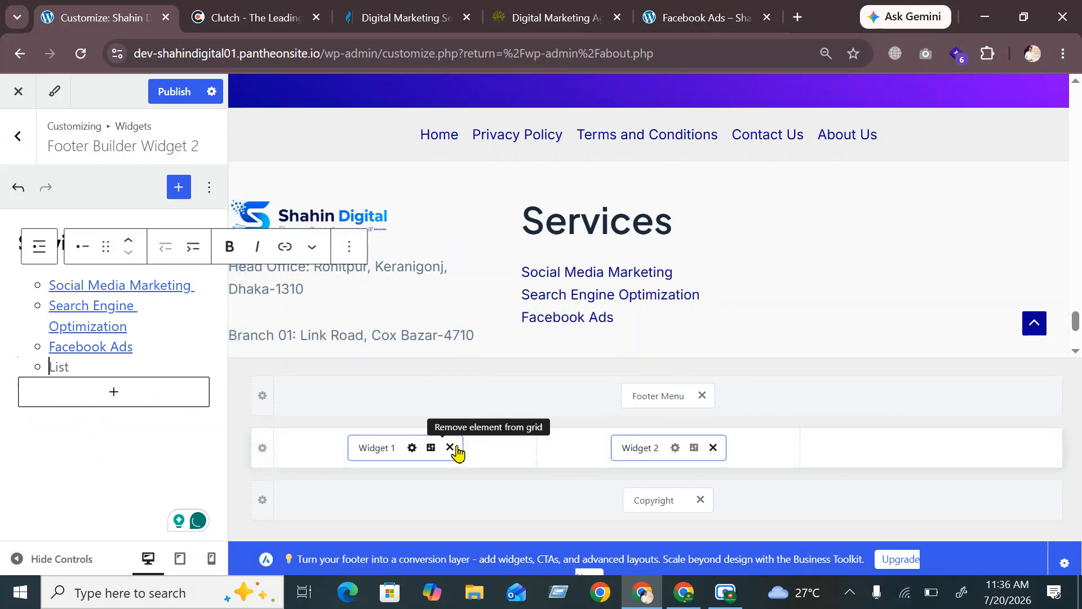
text(Google )
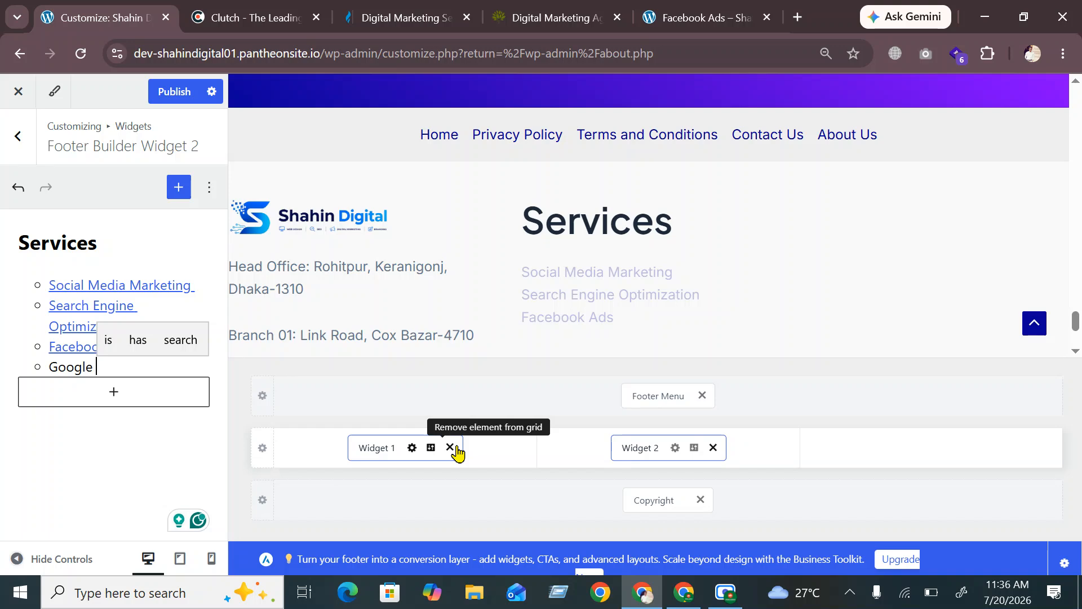
text(Ads)
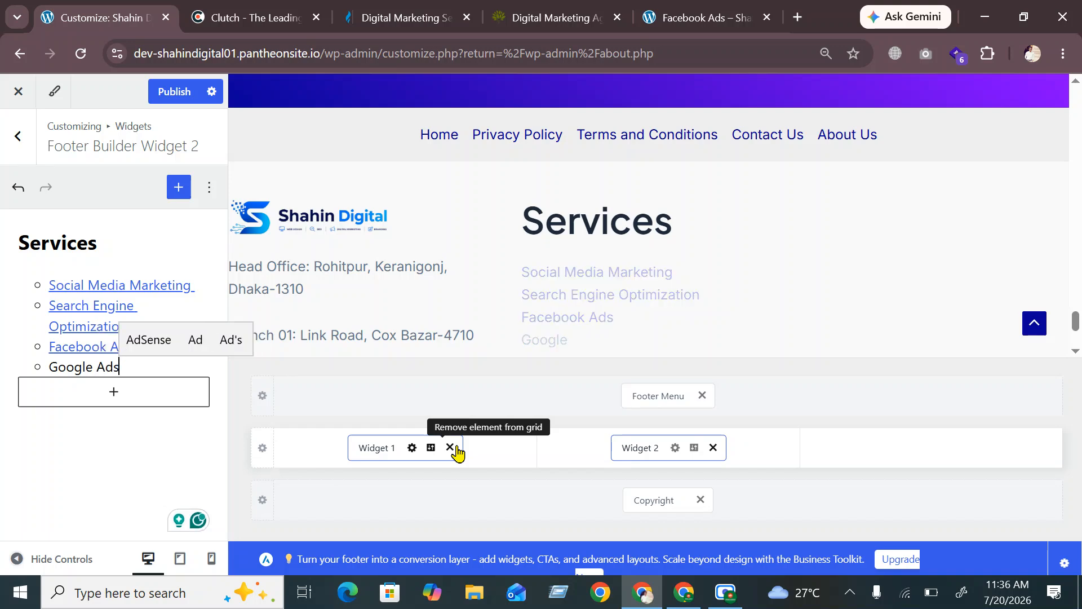
click(688, 14)
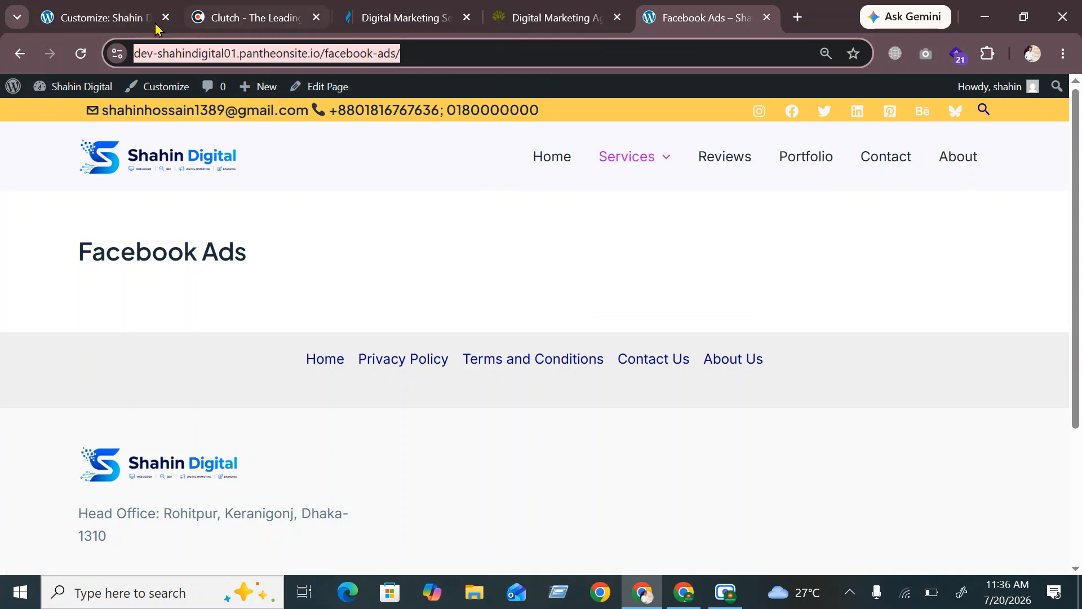
click(101, 17)
click(694, 21)
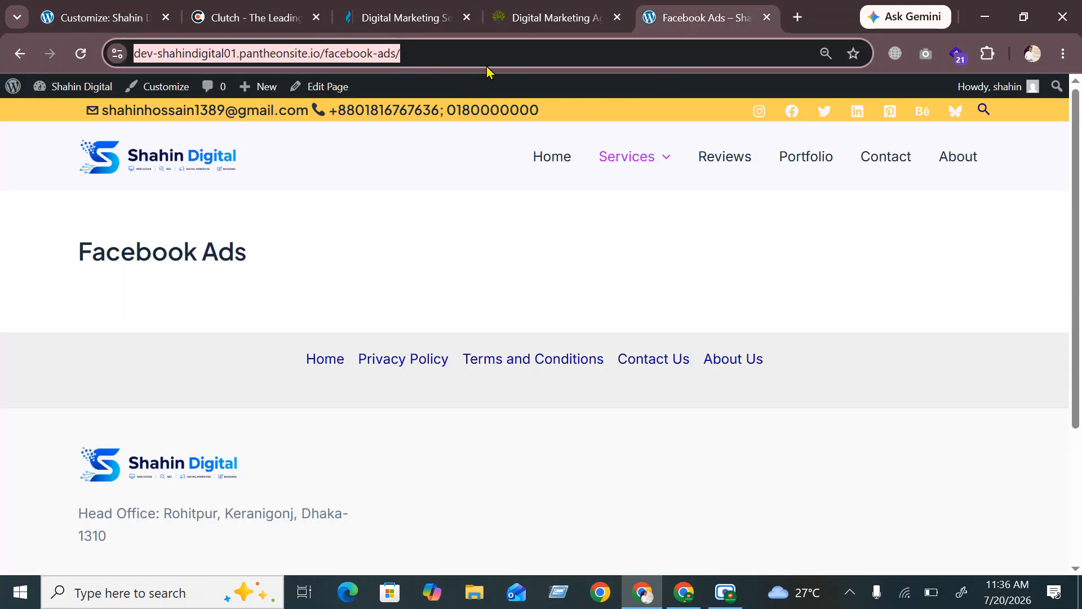
mouse_move(664, 164)
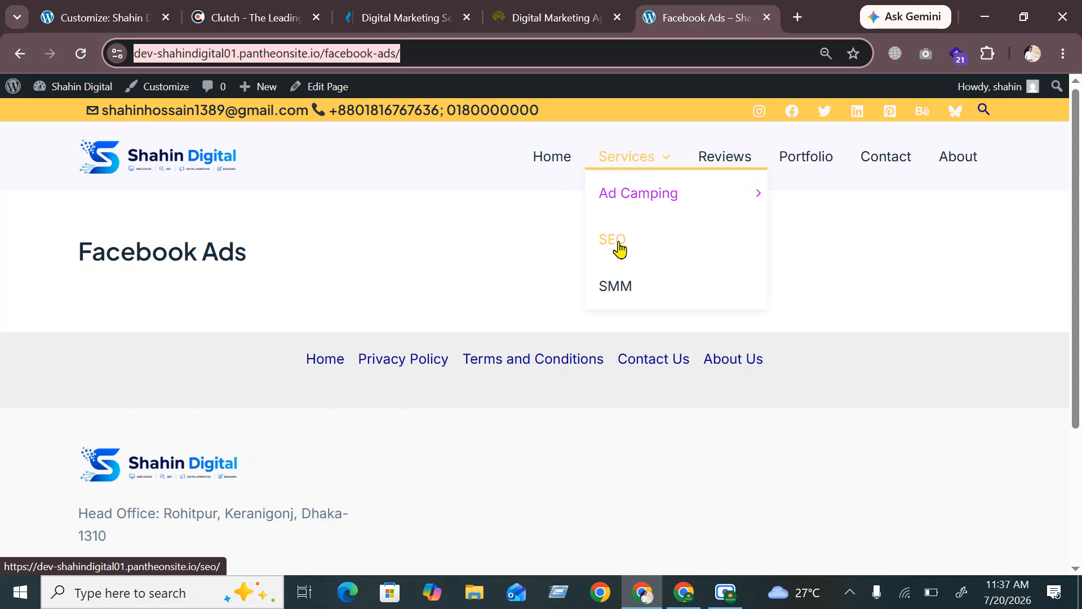
mouse_move(650, 201)
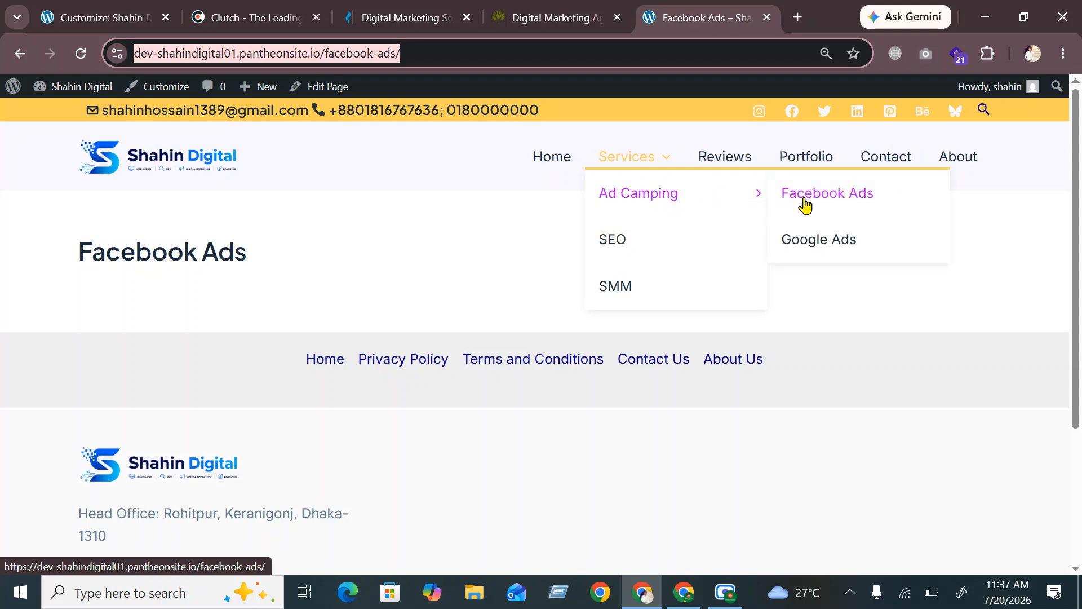
click(852, 248)
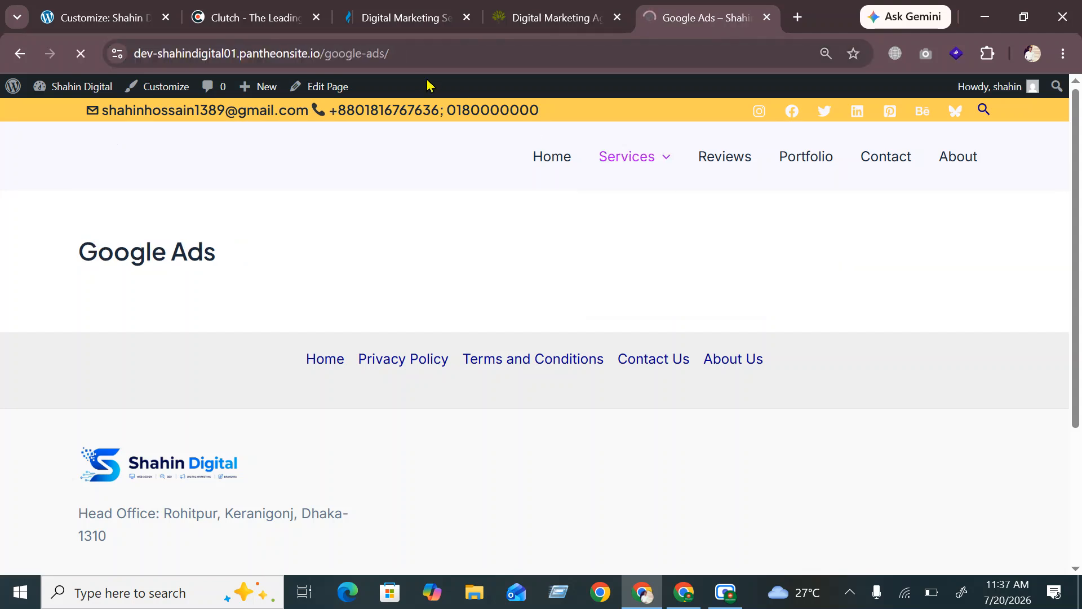
click(391, 54)
click(391, 55)
key(ctrl+c)
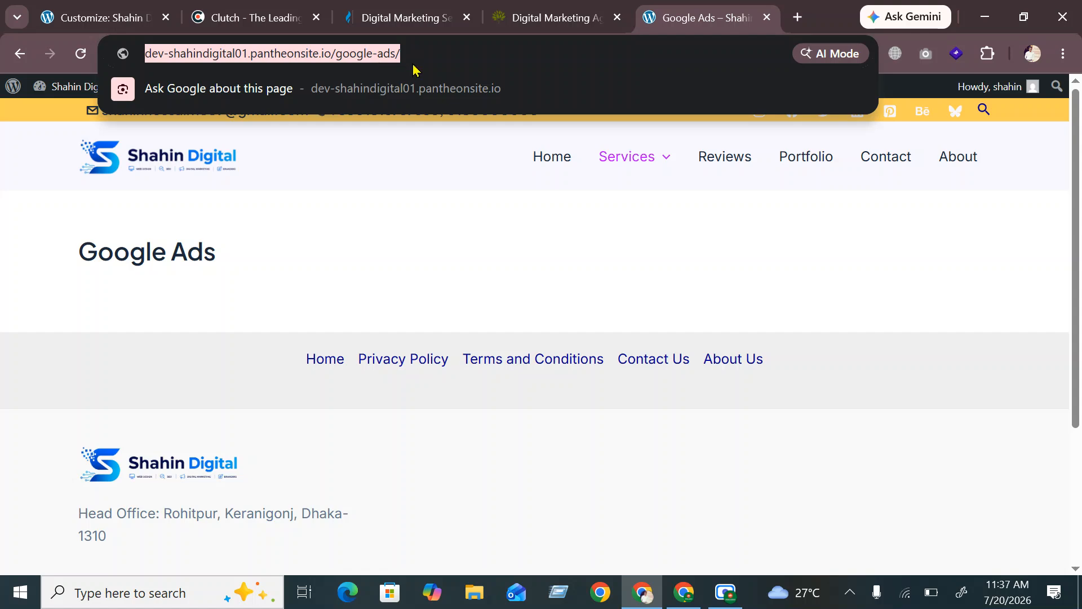
Link the 'Google Ads' item to the pasted Google Ads page URL and check the live page
click(102, 17)
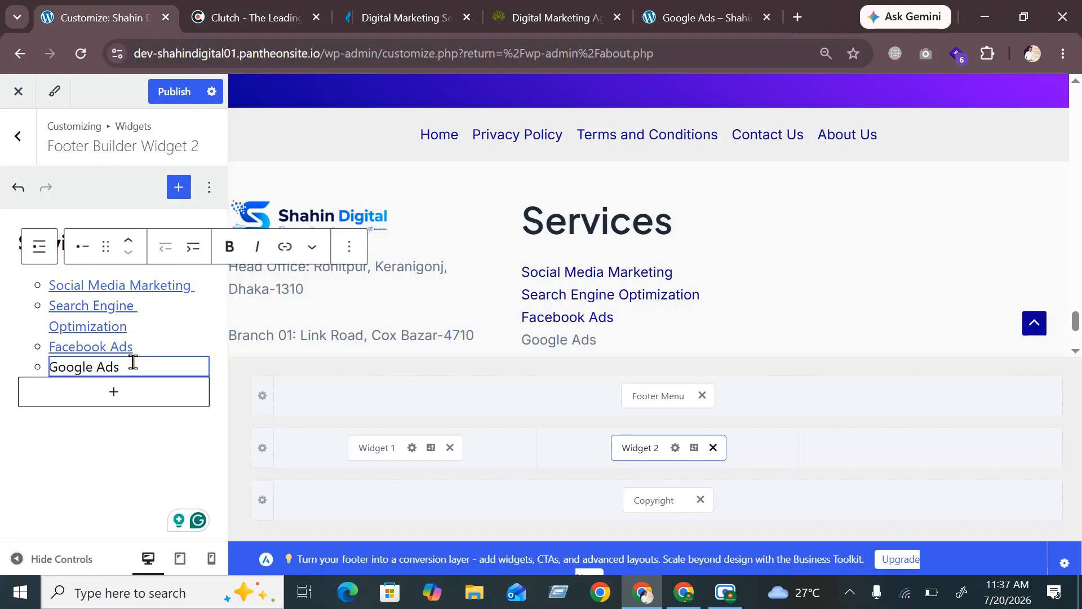
drag(131, 365, 46, 364)
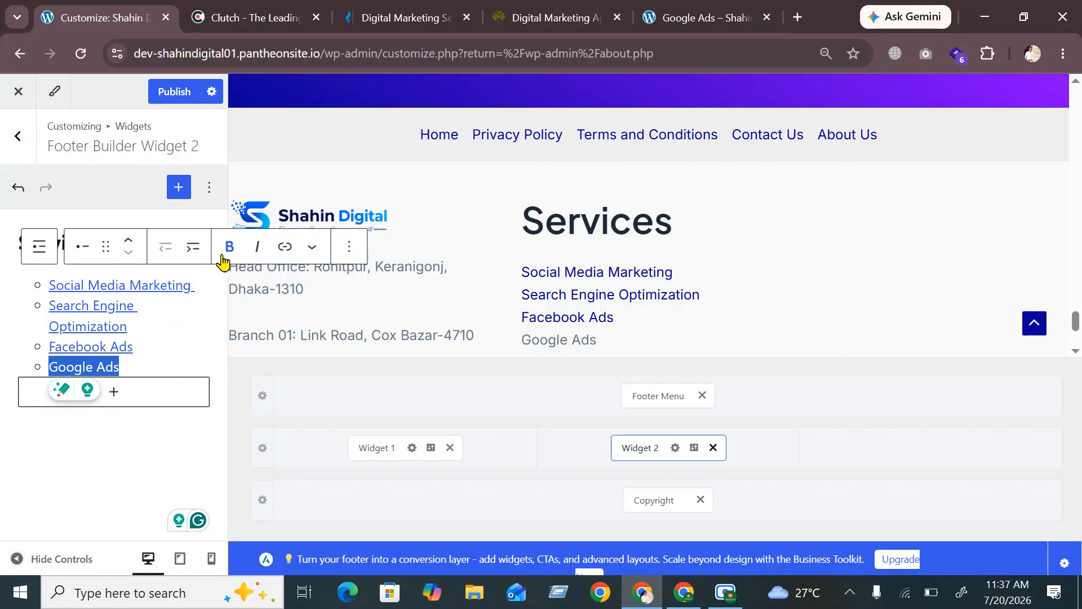
click(285, 246)
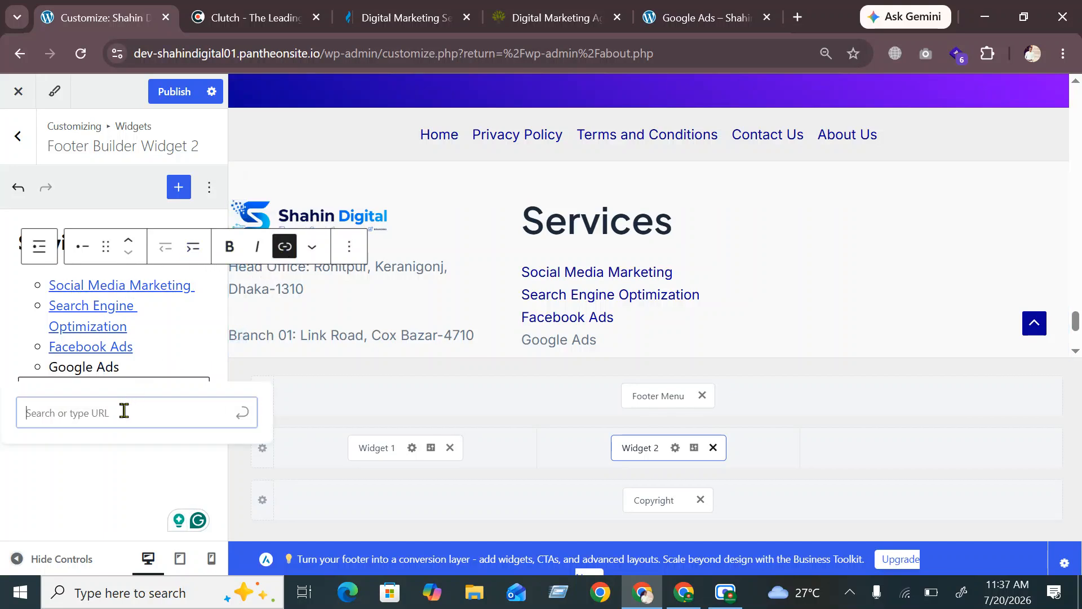
key(ctrl+v)
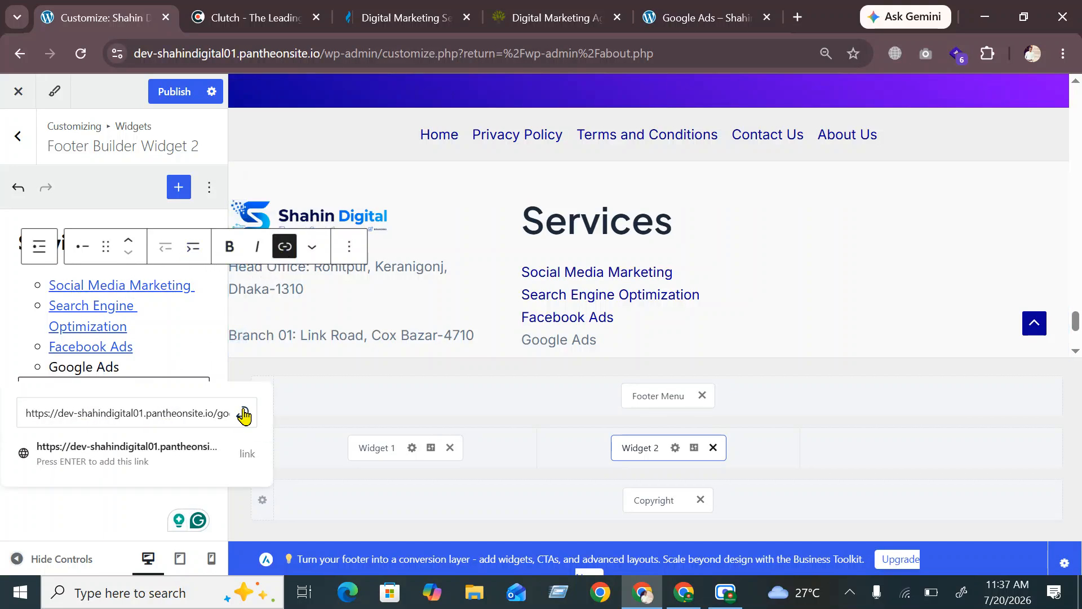
click(244, 415)
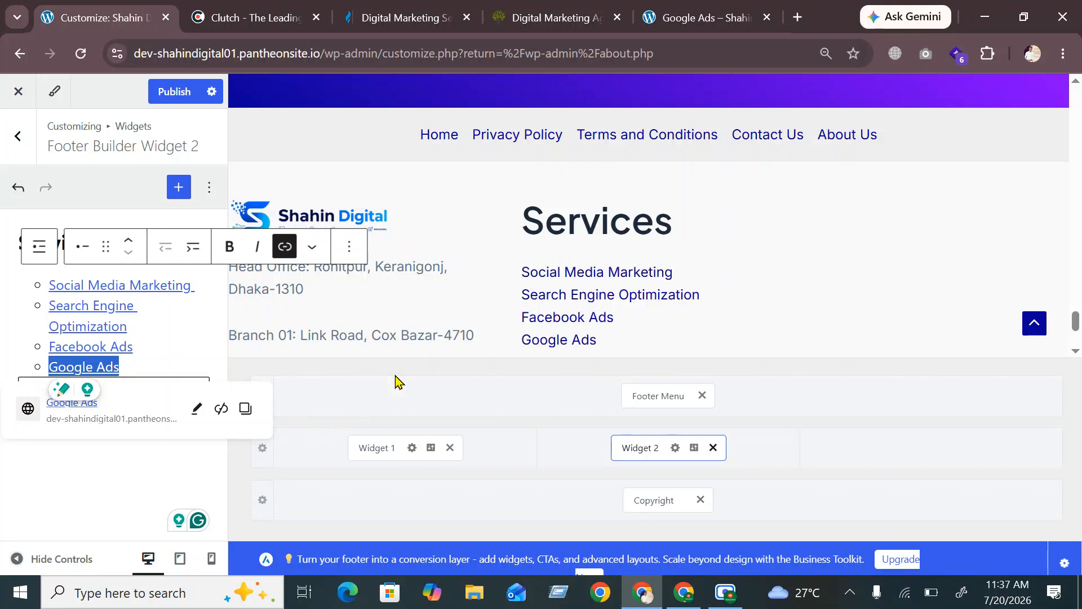
click(684, 17)
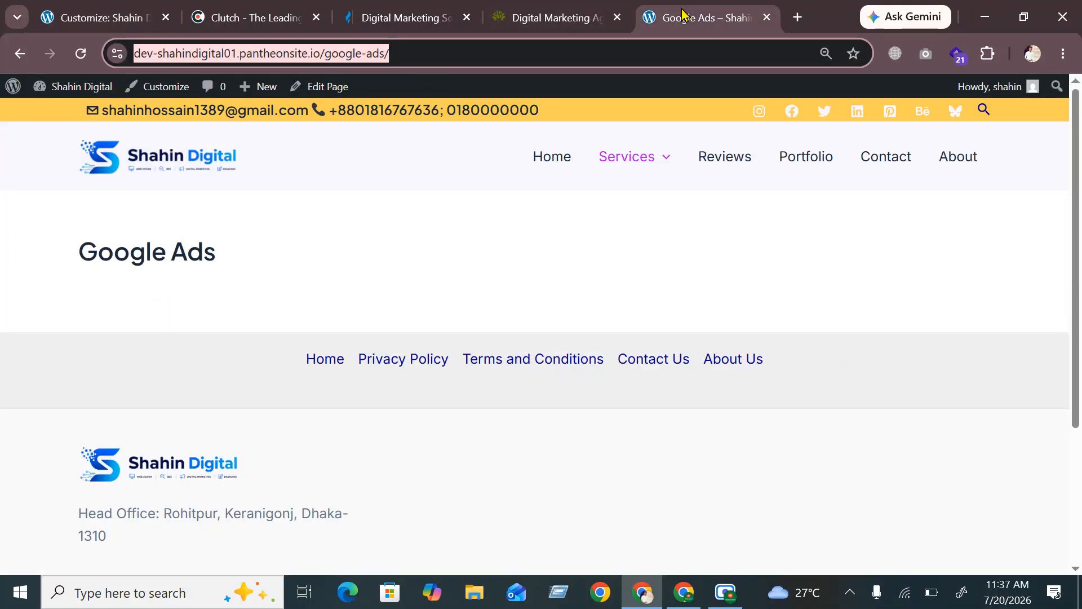
click(131, 18)
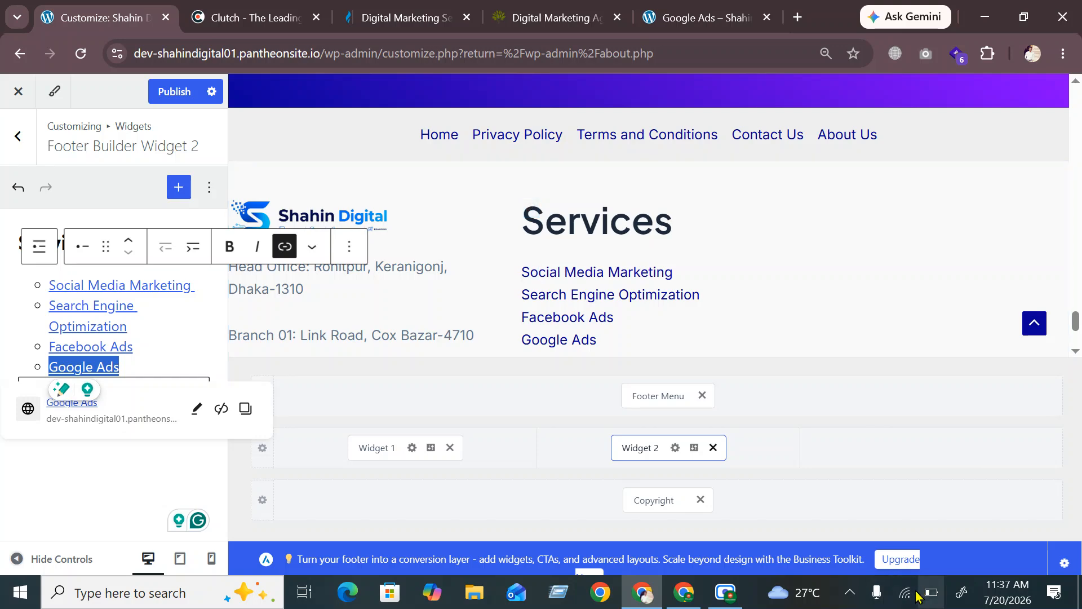
click(850, 592)
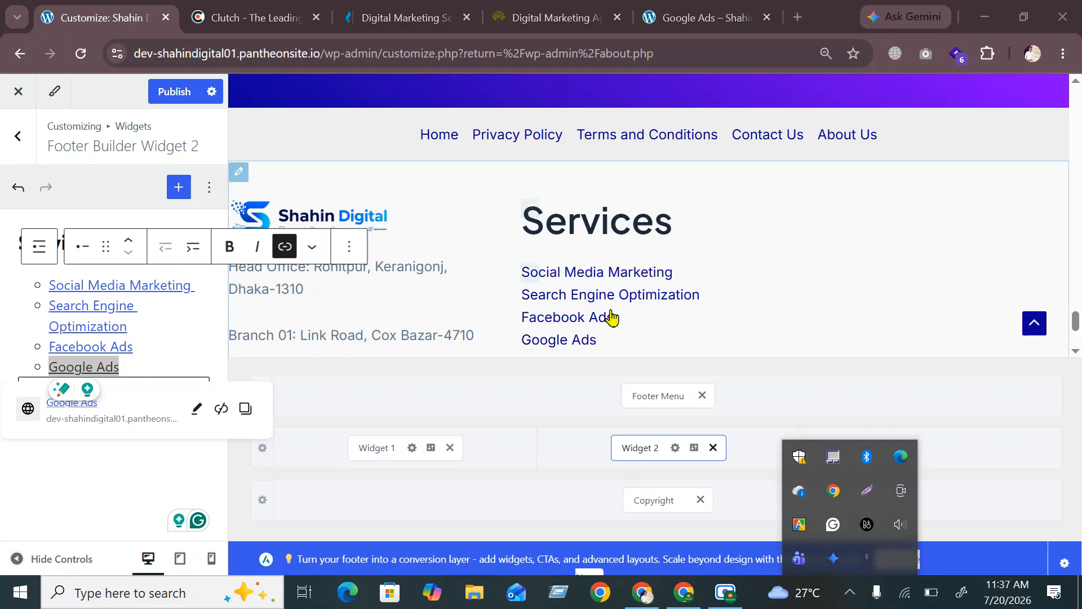
click(867, 490)
drag(469, 173, 719, 381)
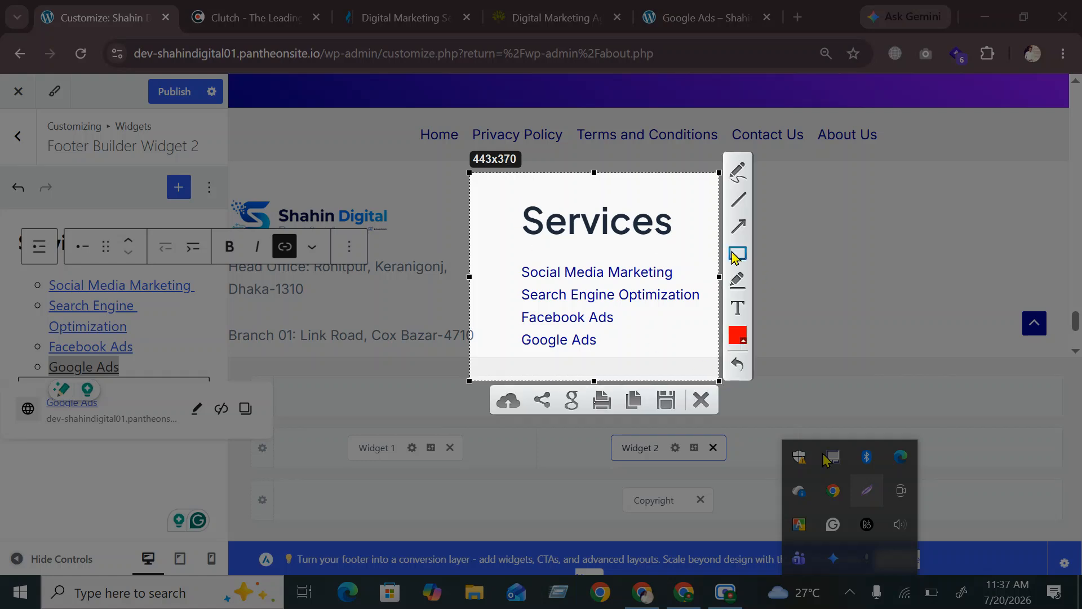
drag(492, 192, 697, 243)
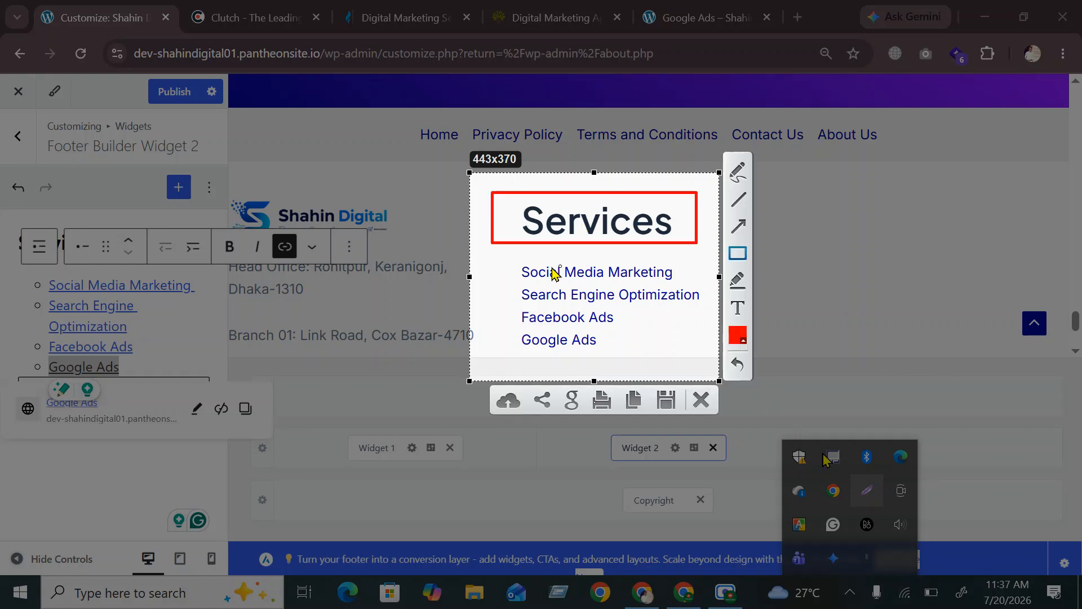
drag(507, 259, 687, 286)
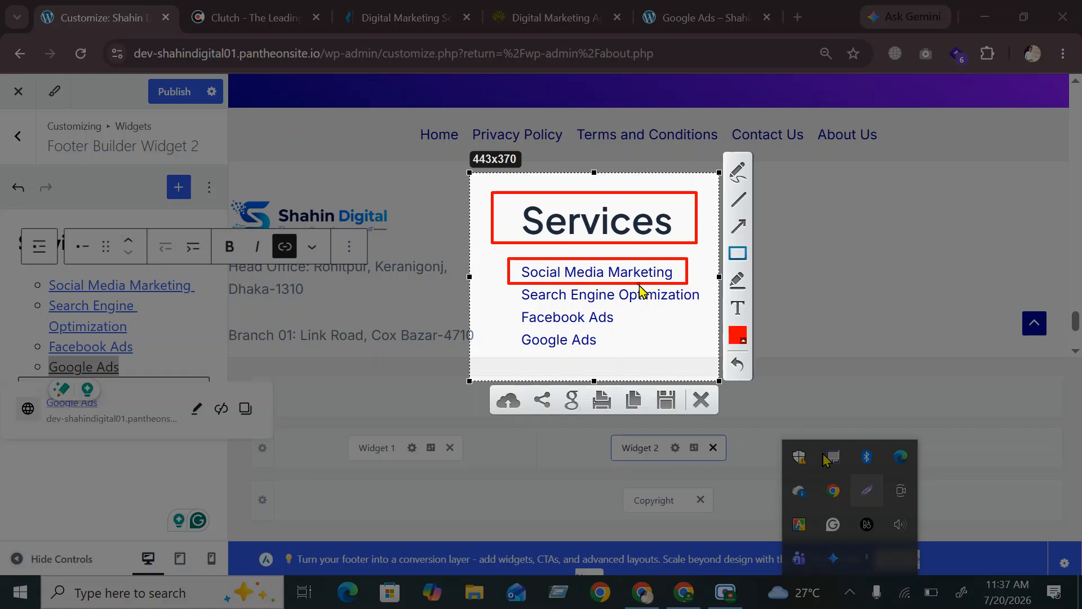
mouse_move(511, 288)
mouse_down()
mouse_move(528, 304)
mouse_move(704, 305)
mouse_up()
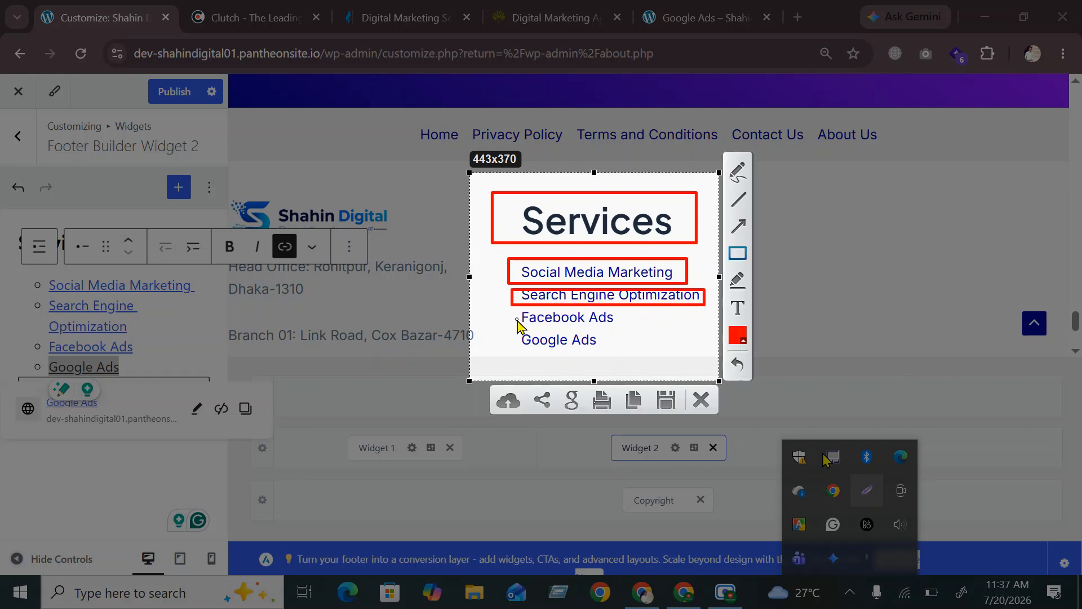
drag(513, 312, 636, 337)
drag(514, 332, 630, 361)
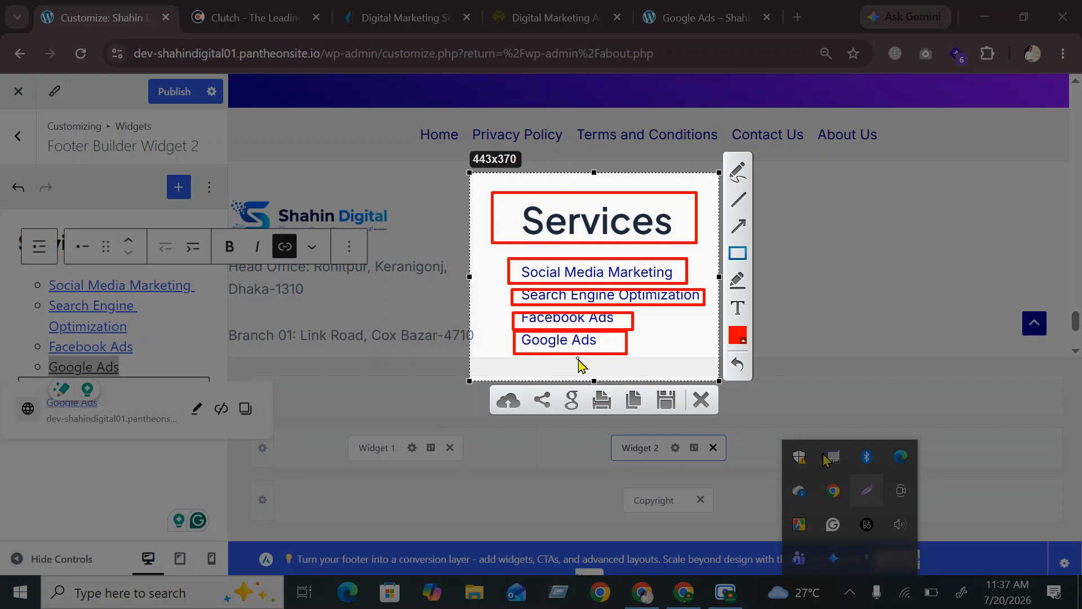
click(700, 400)
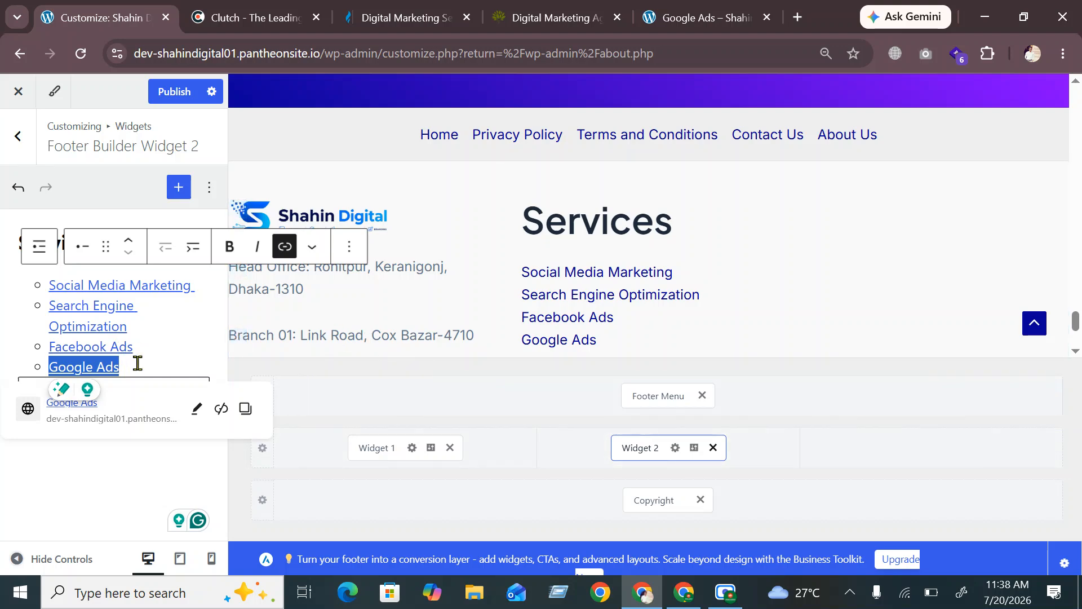
Close the link popup and publish the footer widget changes
click(704, 18)
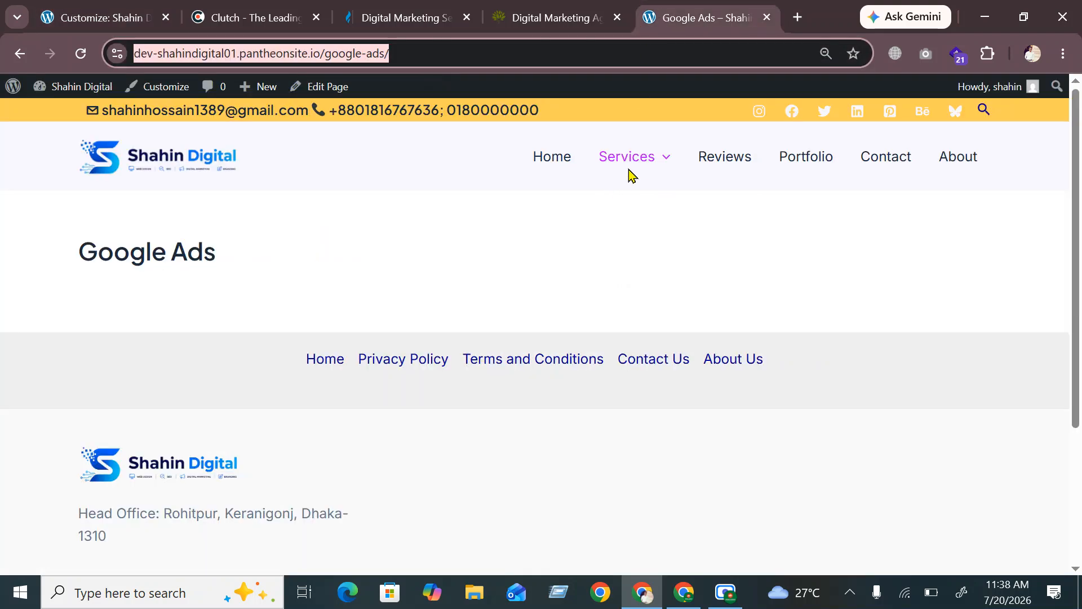
mouse_move(641, 165)
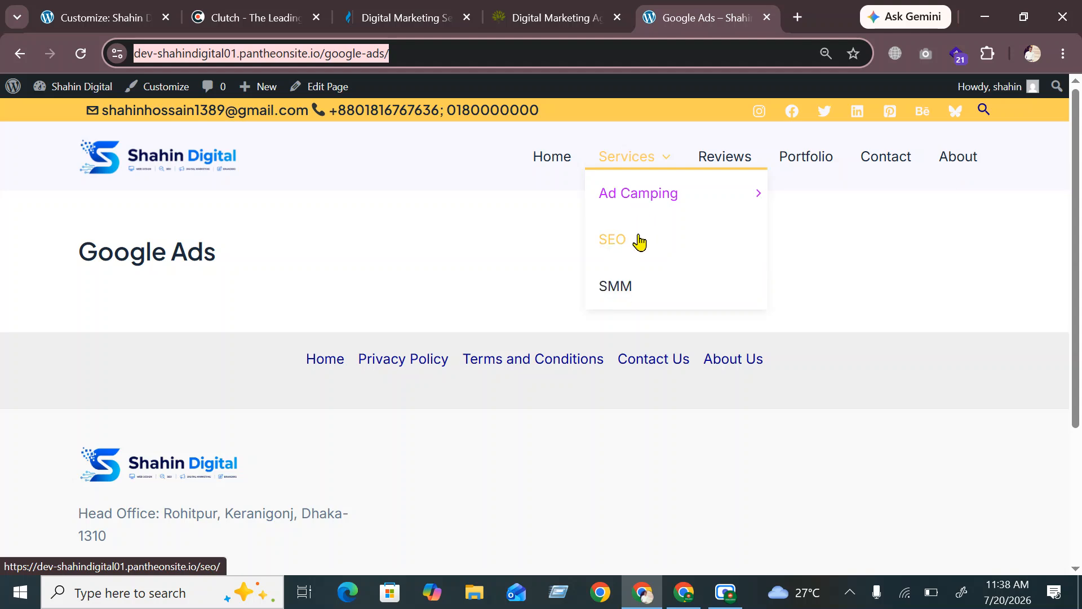
click(125, 18)
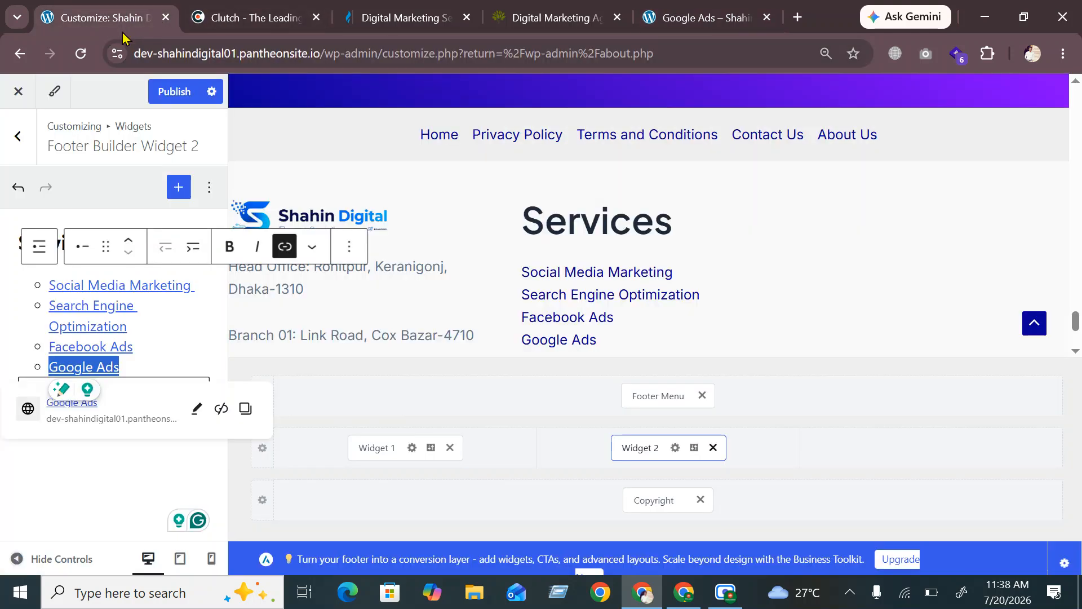
click(53, 483)
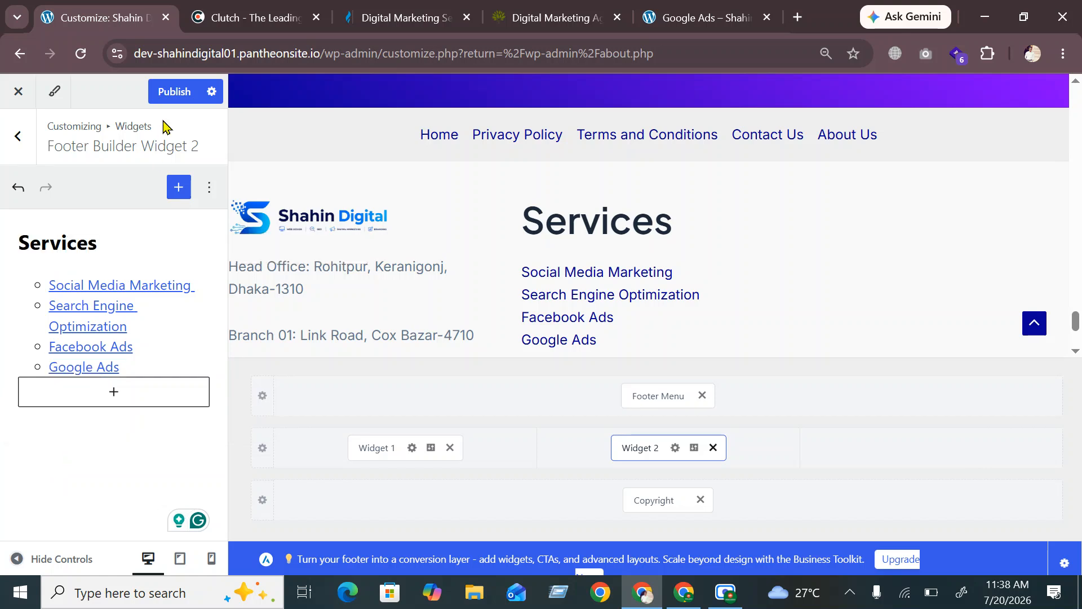
click(173, 92)
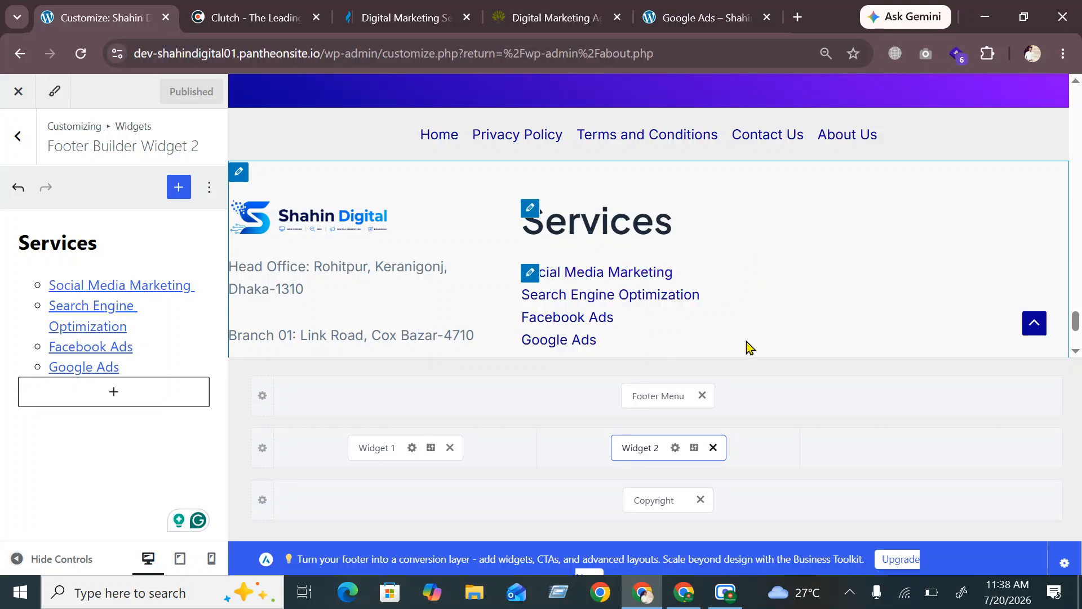
Switch the Services heading to H3 and back to H2, then view the Google Ads page
click(530, 217)
click(39, 197)
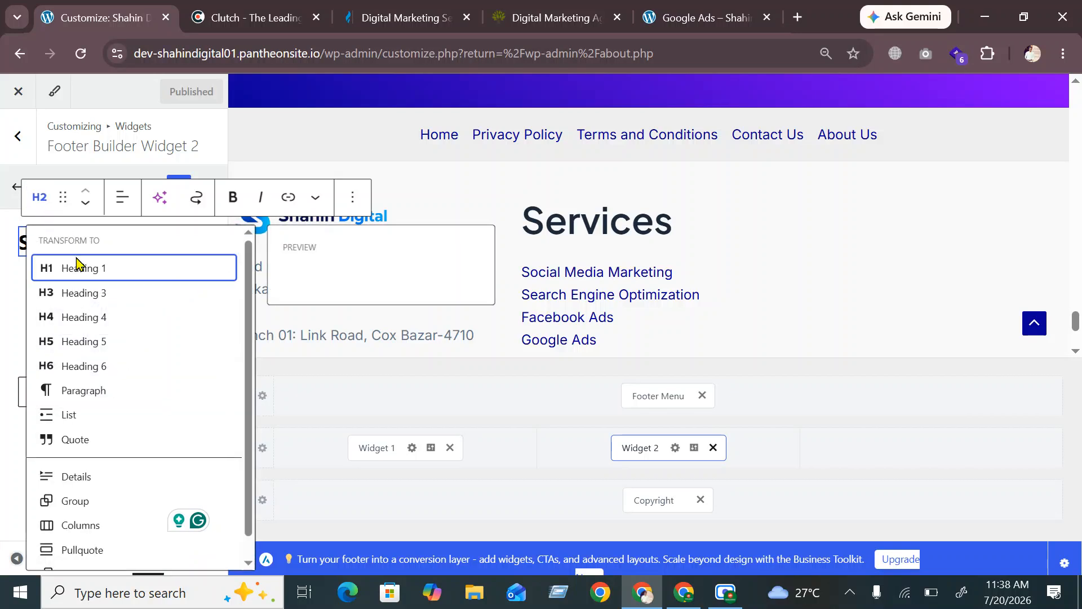
click(79, 292)
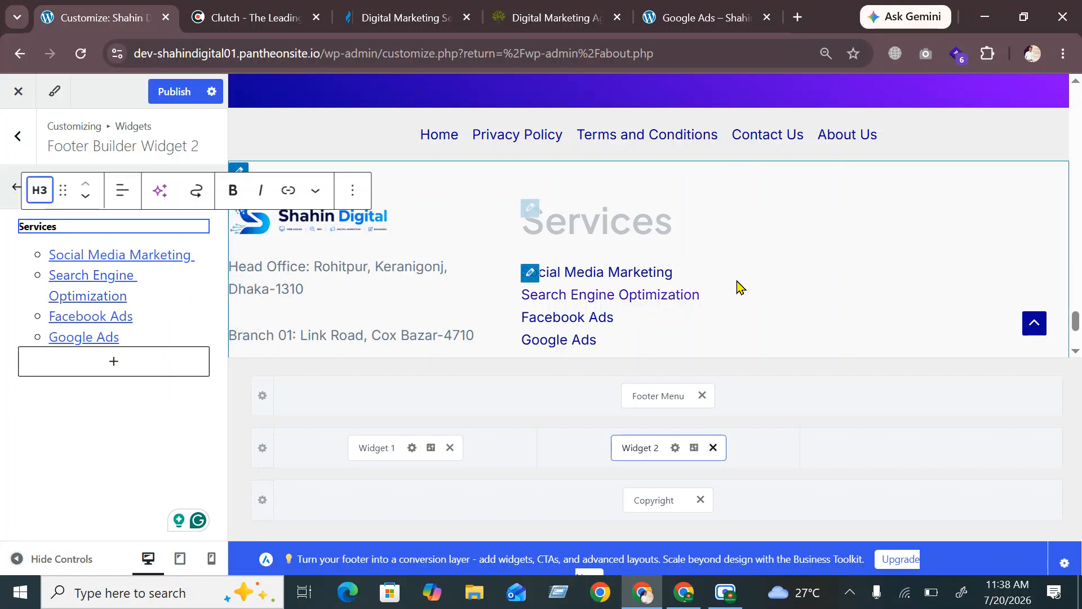
click(768, 325)
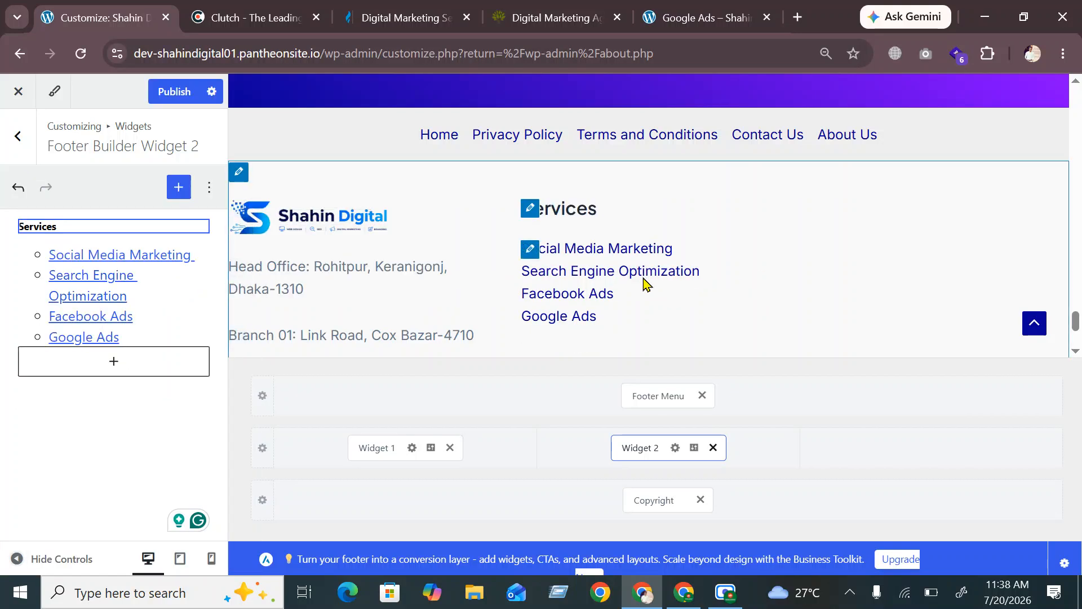
click(528, 215)
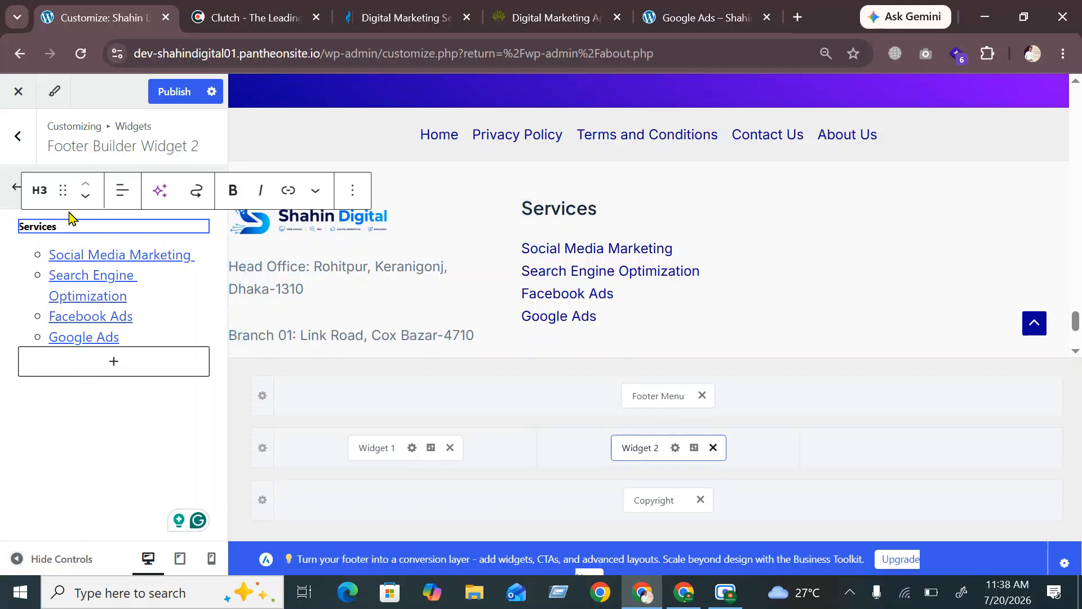
click(39, 189)
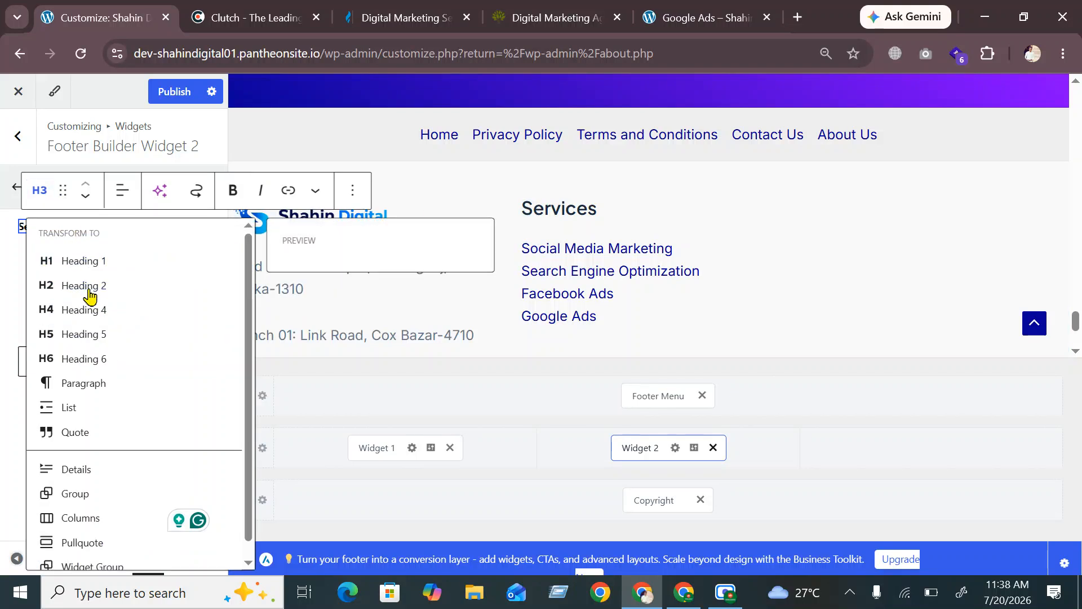
click(88, 288)
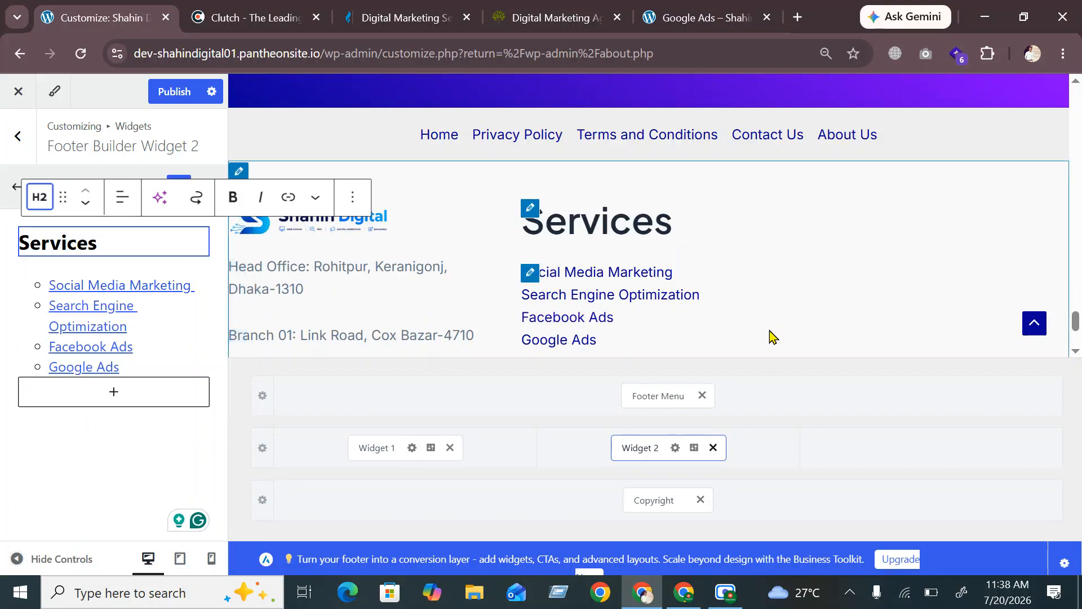
click(677, 8)
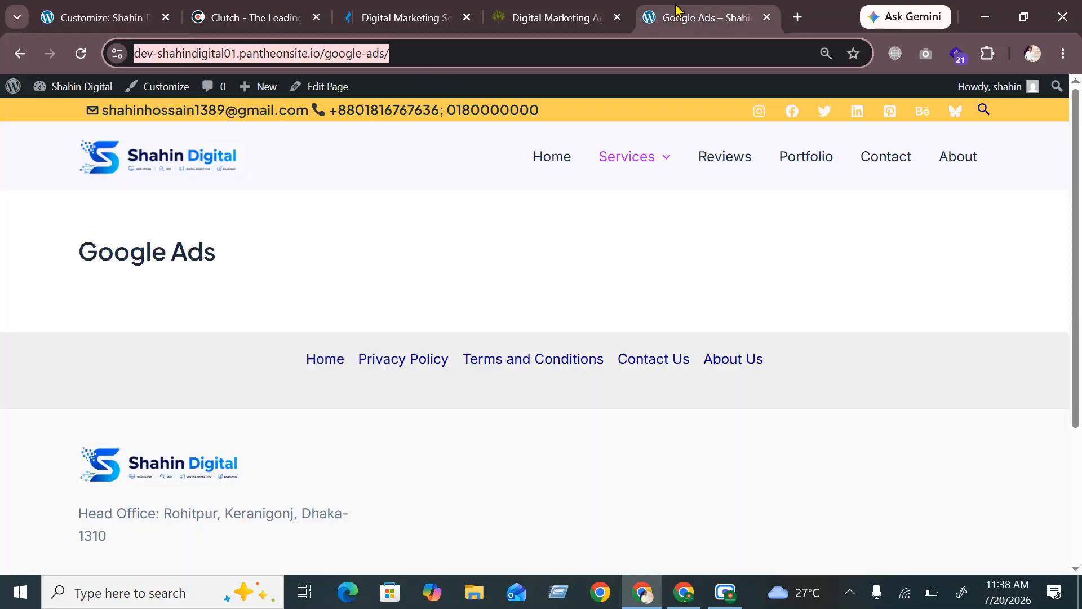
Go to the home page, scroll down to its footer, then bring up Clutch's footer for comparison
click(131, 159)
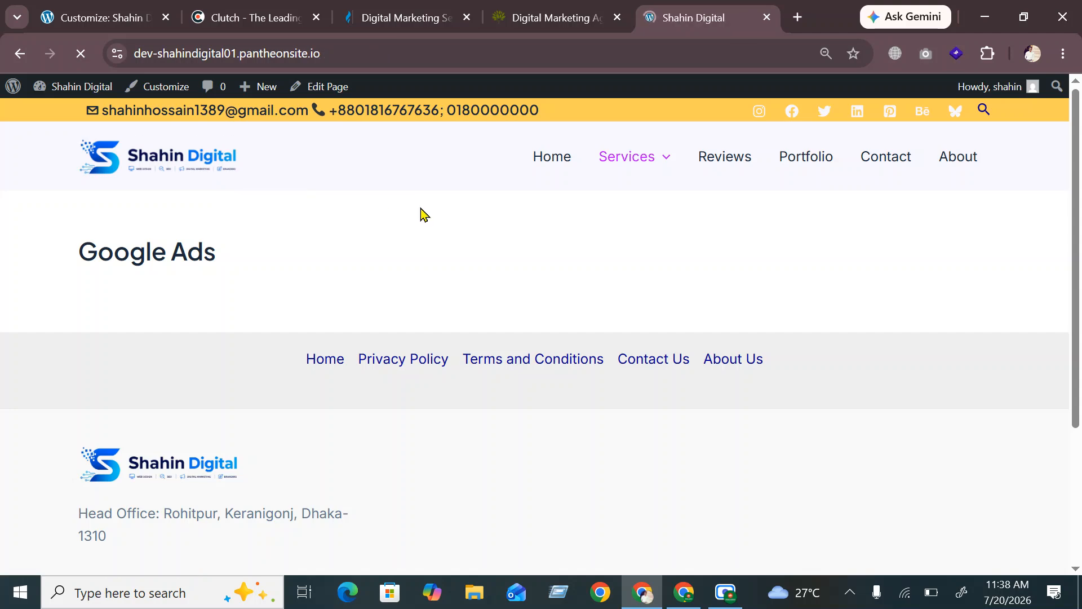
scroll(777, 335, down, 15)
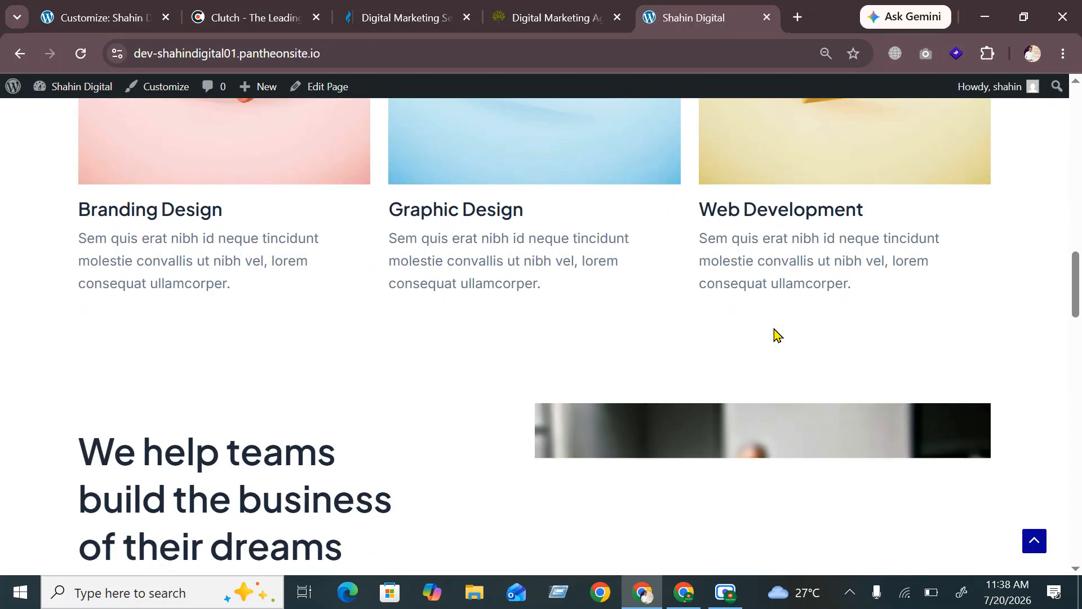
scroll(777, 334, down, 15)
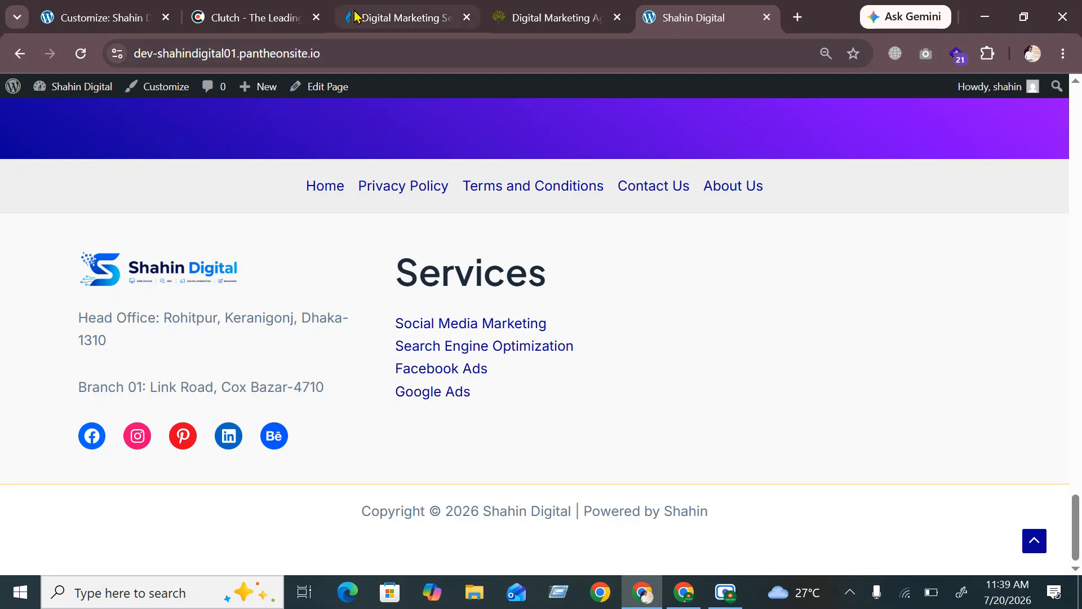
click(225, 18)
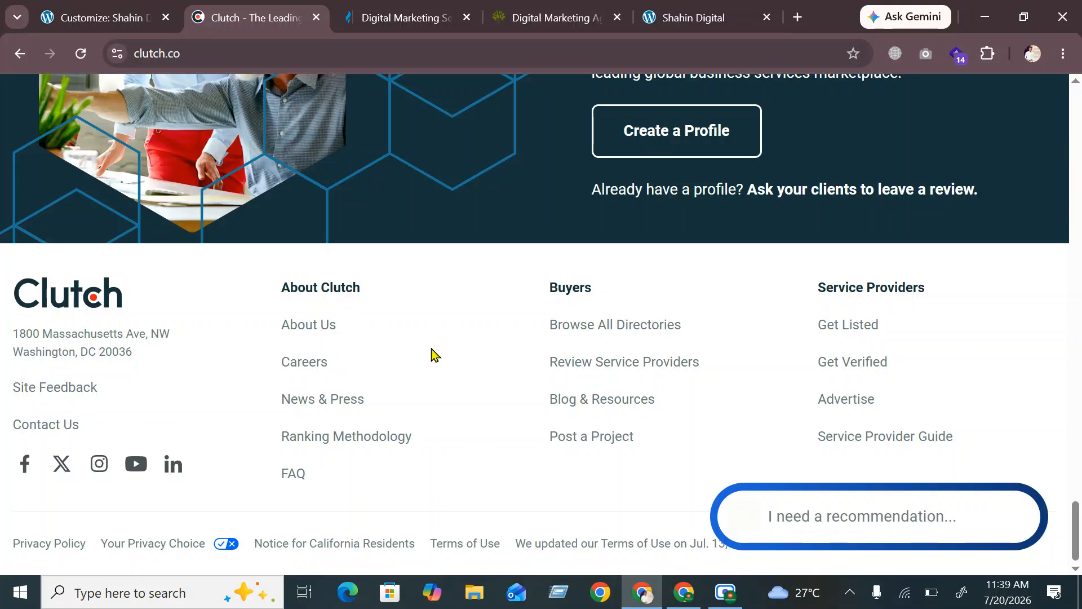
Scroll through the LYFE Marketing services page, dismissing its popup, down toward the footer
click(403, 19)
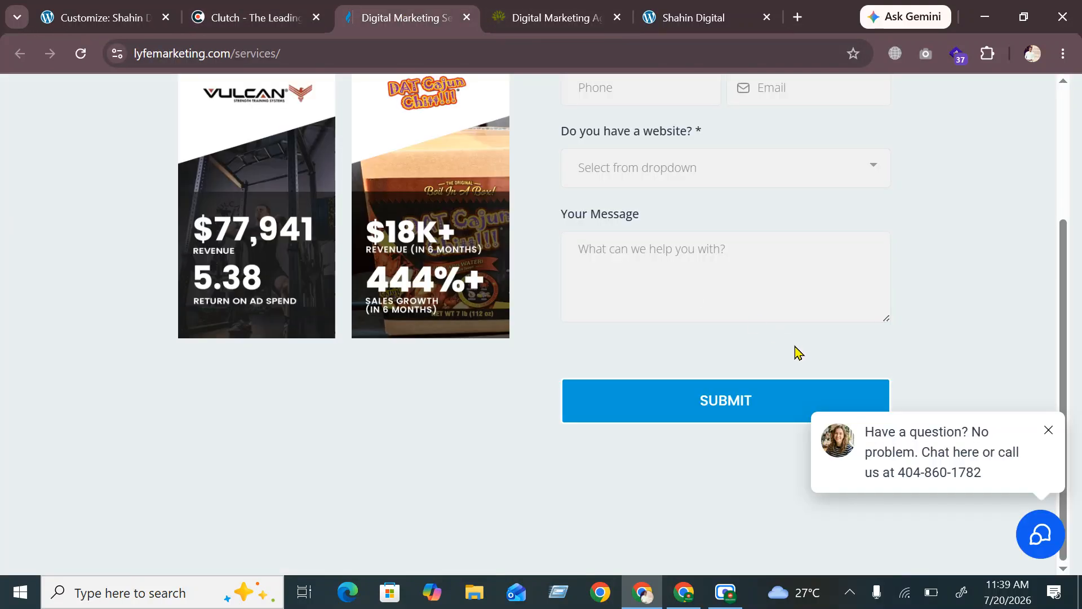
scroll(761, 296, up, 3)
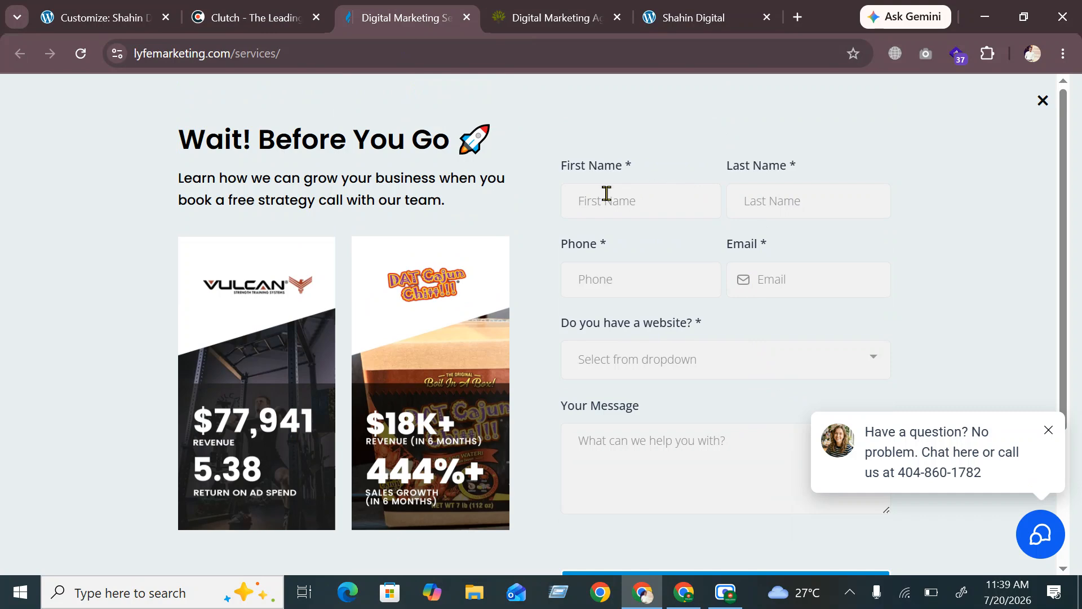
scroll(607, 194, down, 2)
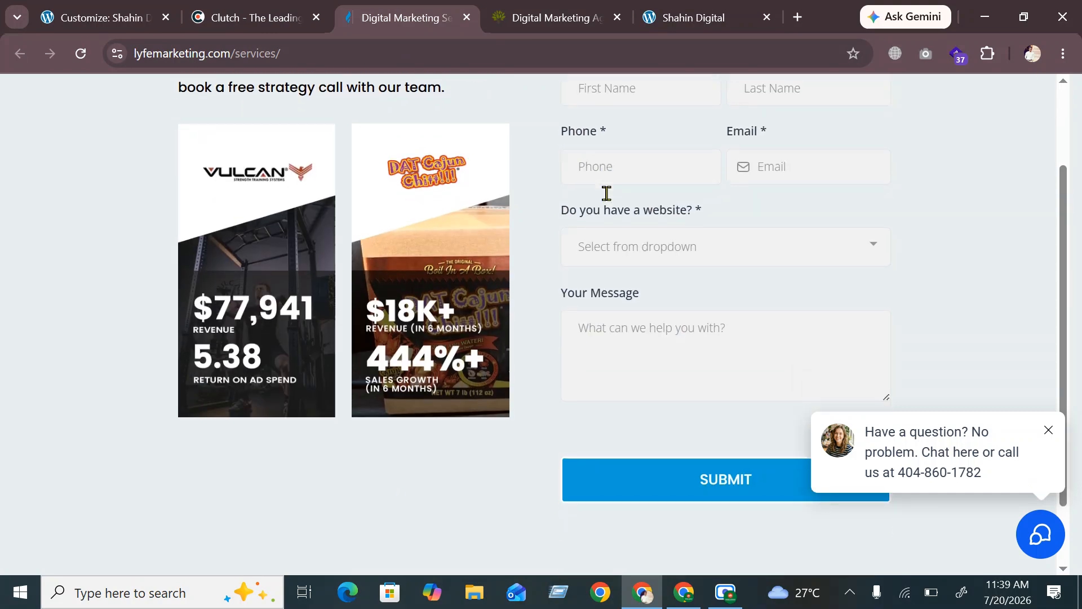
scroll(636, 227, up, 2)
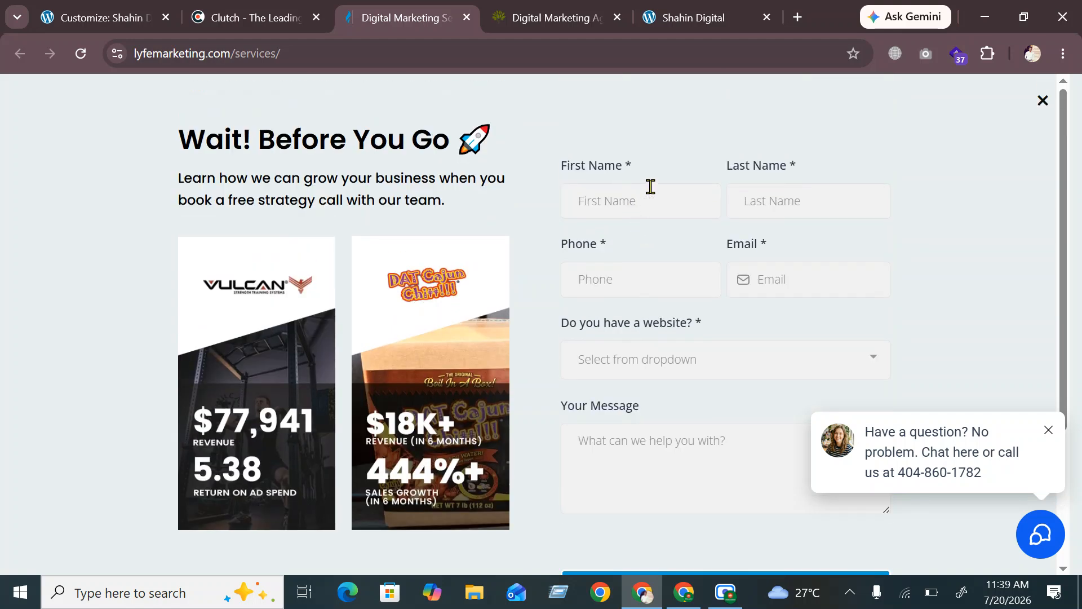
scroll(667, 227, down, 3)
scroll(670, 231, up, 3)
click(1041, 102)
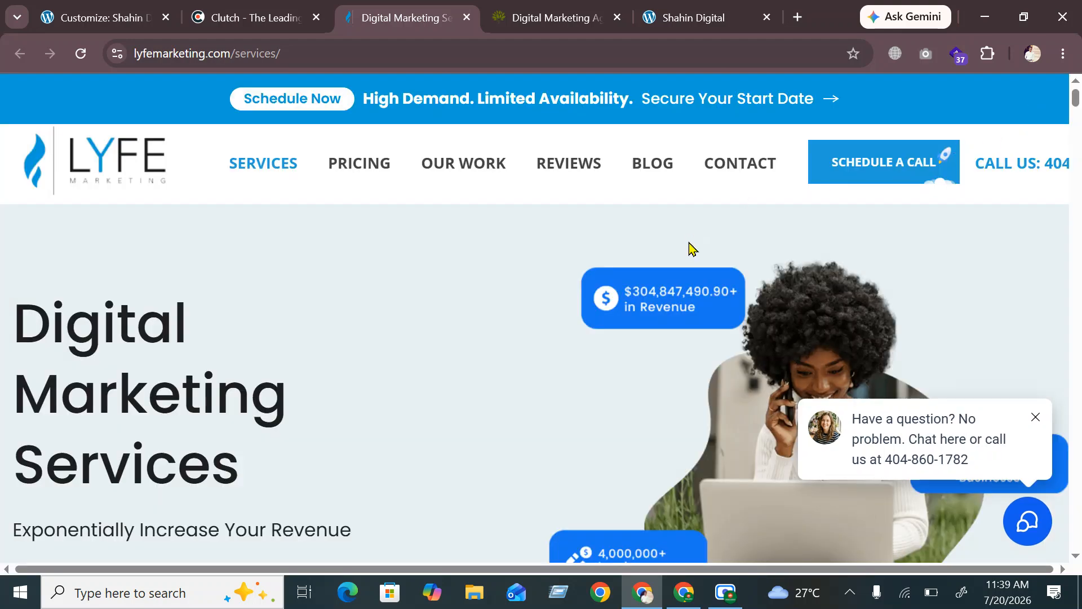
scroll(686, 243, down, 6)
scroll(684, 237, down, 20)
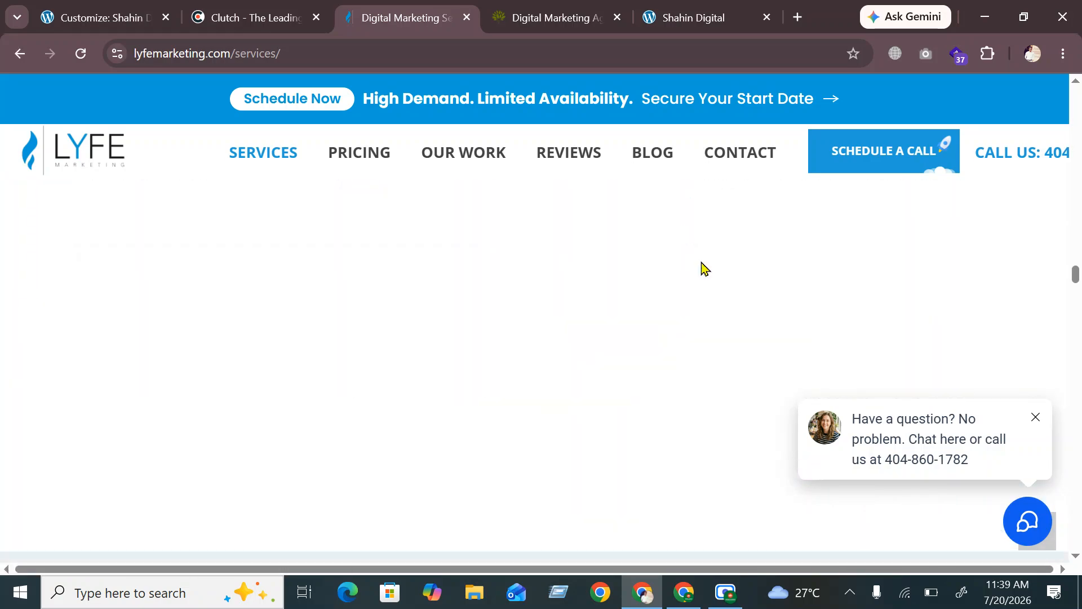
scroll(731, 294, down, 15)
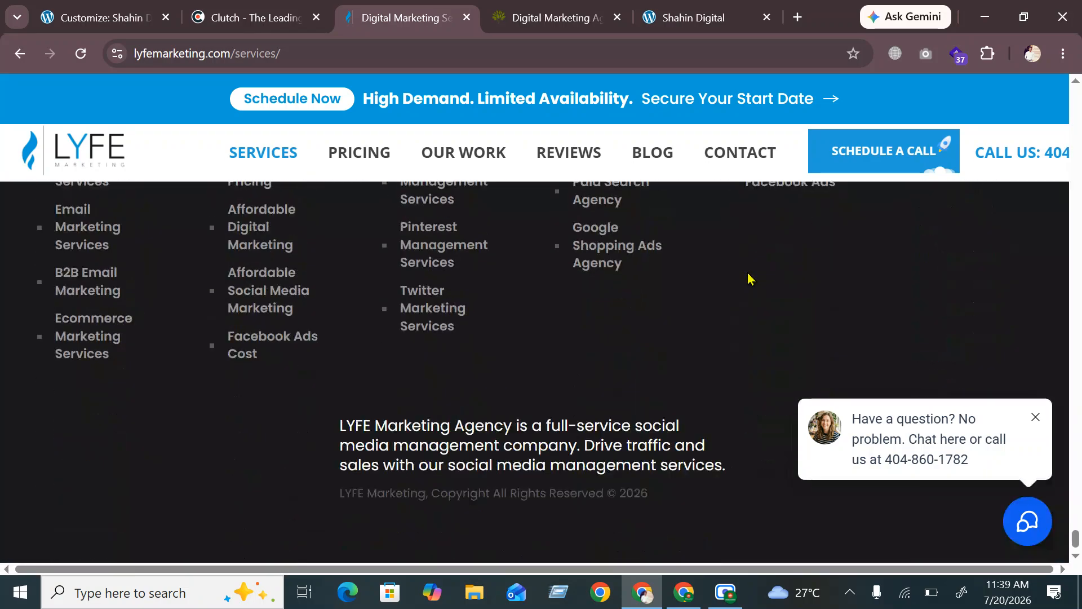
Close LYFE's chat panel, finish reviewing its footer, then glance at Thrive and return to Shahin Digital
click(1042, 421)
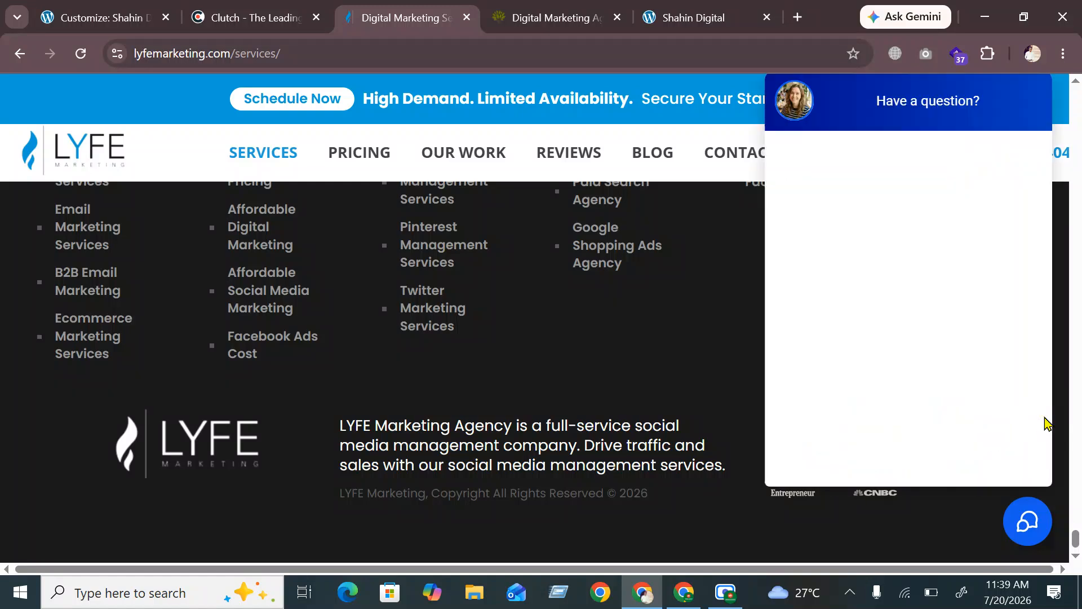
click(1021, 101)
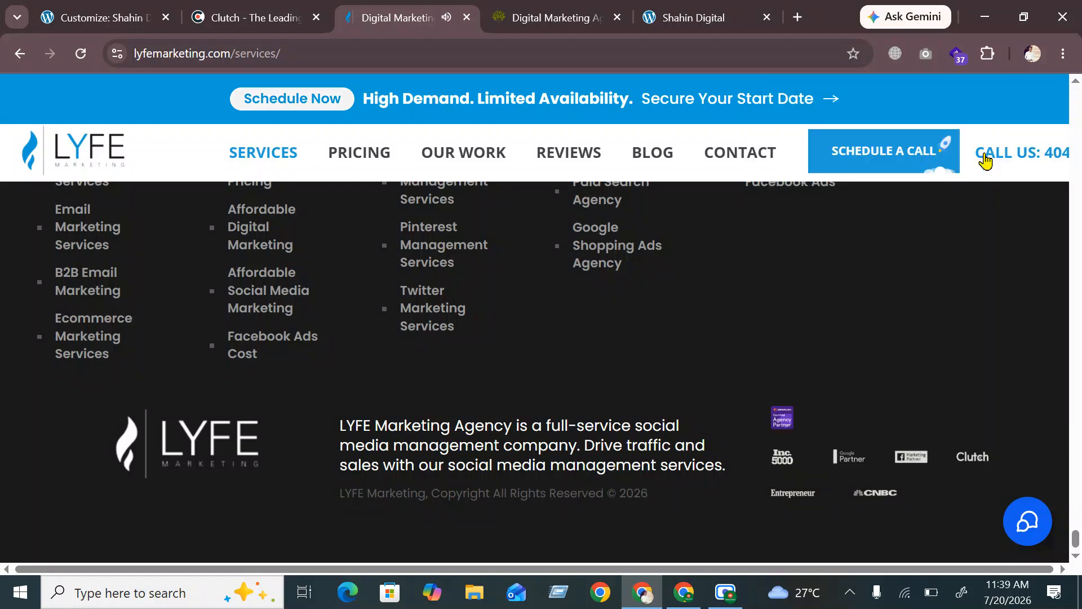
scroll(868, 309, up, 3)
scroll(859, 313, up, 10)
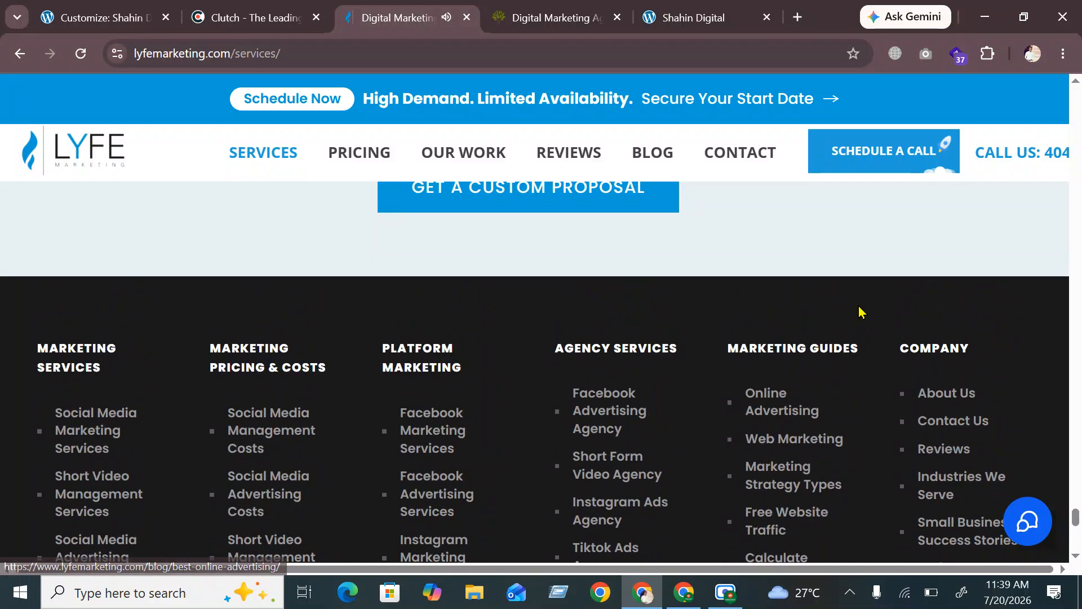
scroll(859, 313, down, 6)
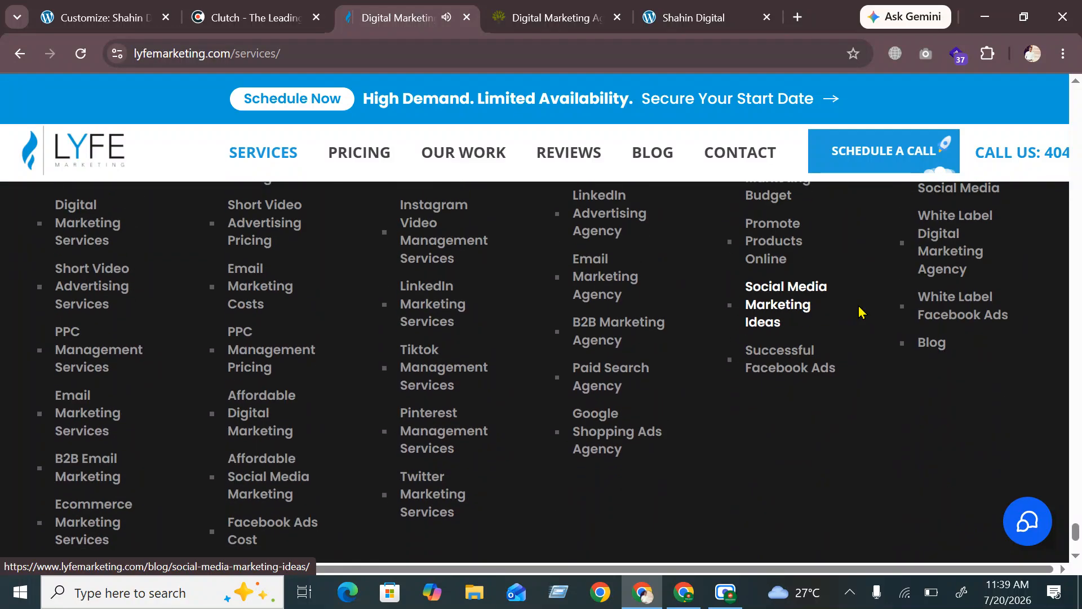
scroll(209, 315, up, 5)
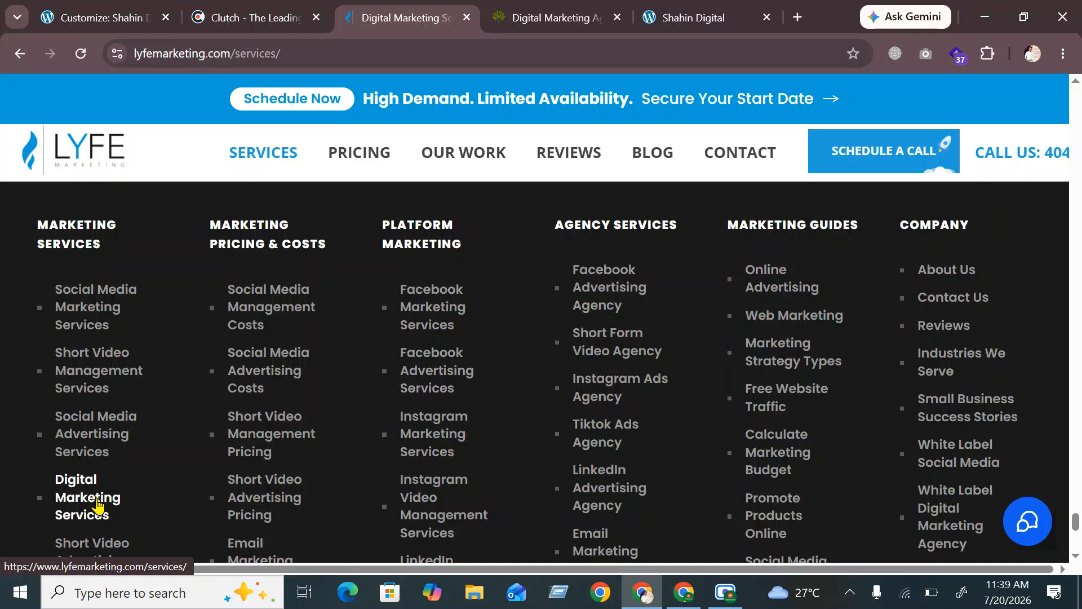
scroll(128, 521, down, 3)
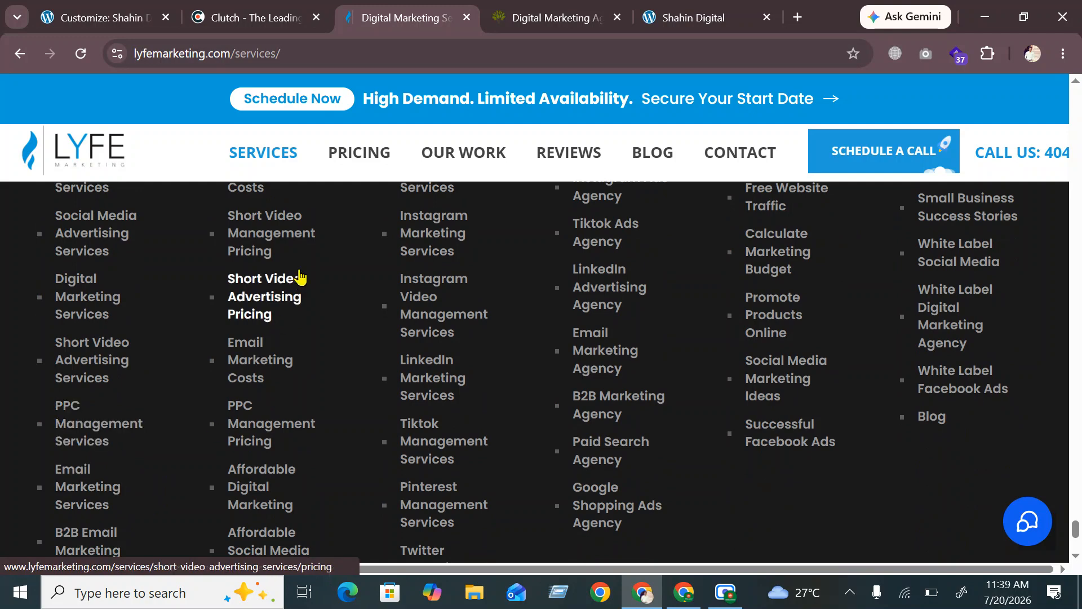
scroll(299, 276, up, 3)
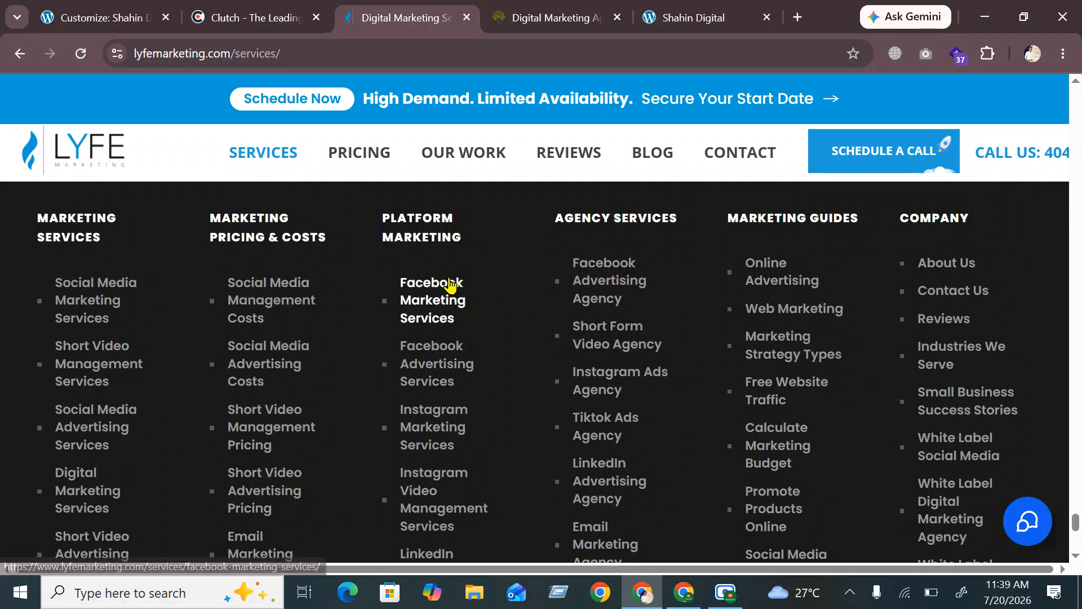
scroll(998, 275, up, 5)
scroll(733, 338, up, 20)
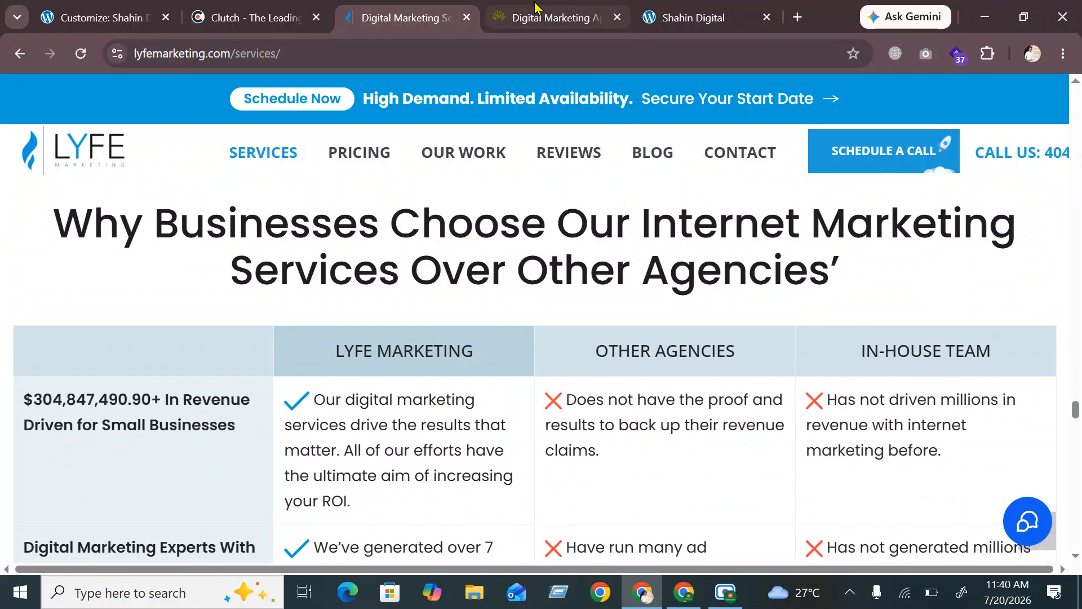
click(593, 14)
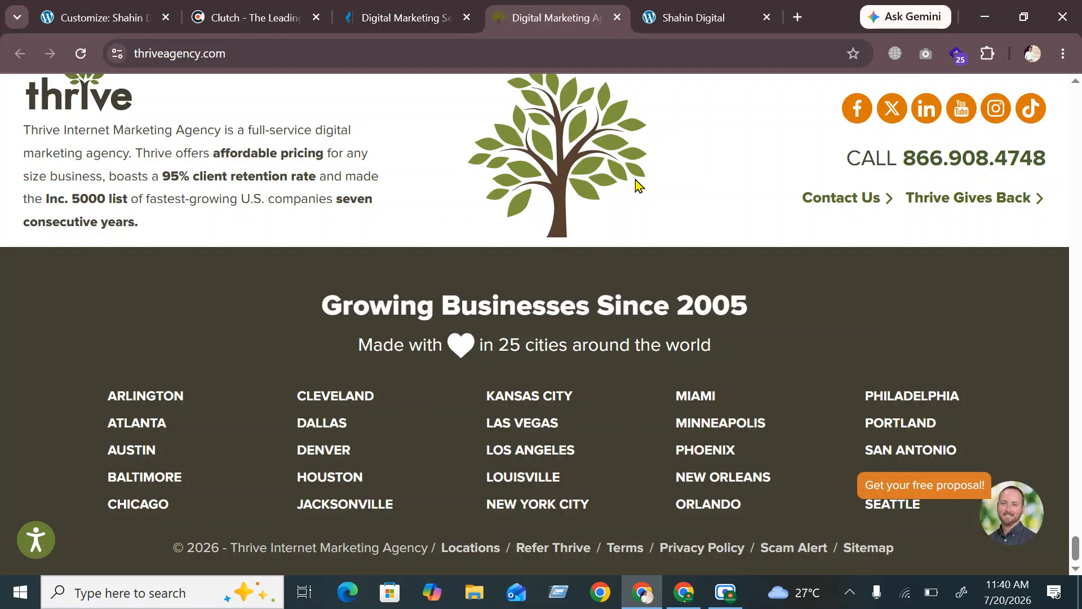
click(710, 8)
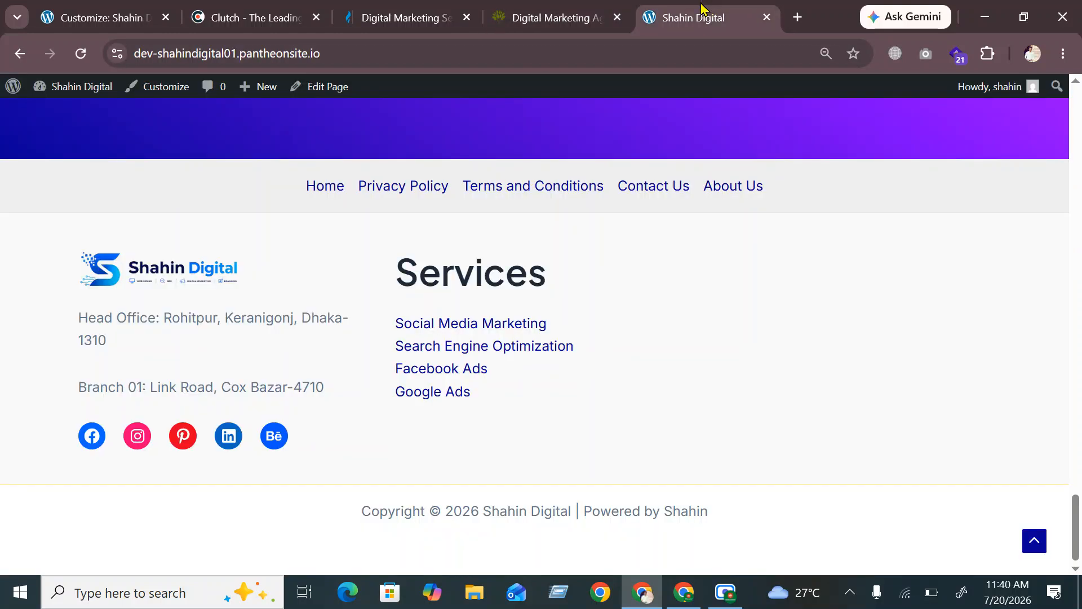
Place Widget 3 in the empty third footer column and open its block inserter
click(111, 12)
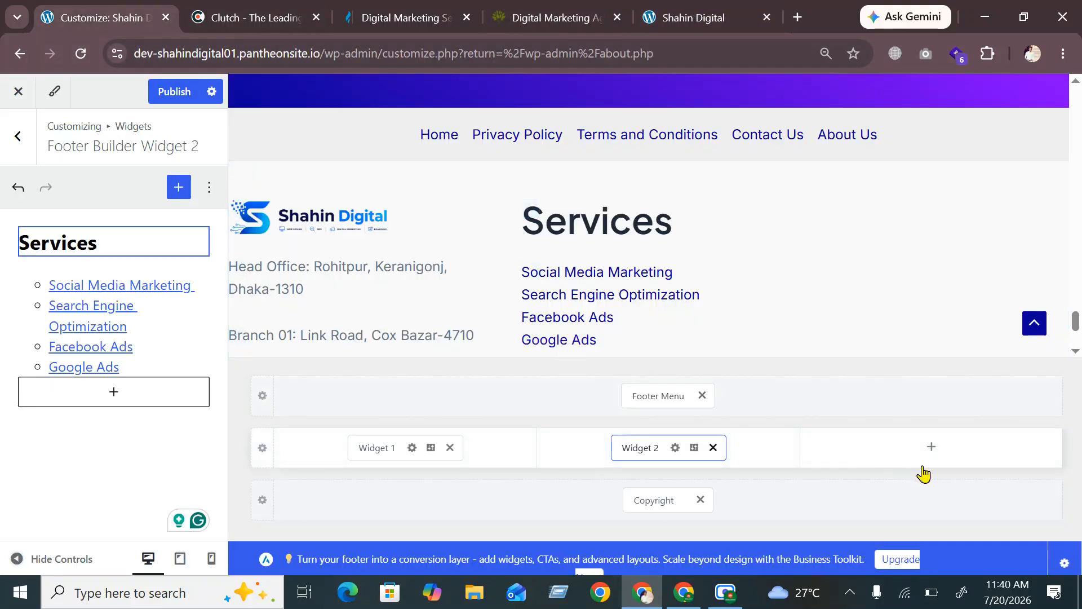
click(934, 451)
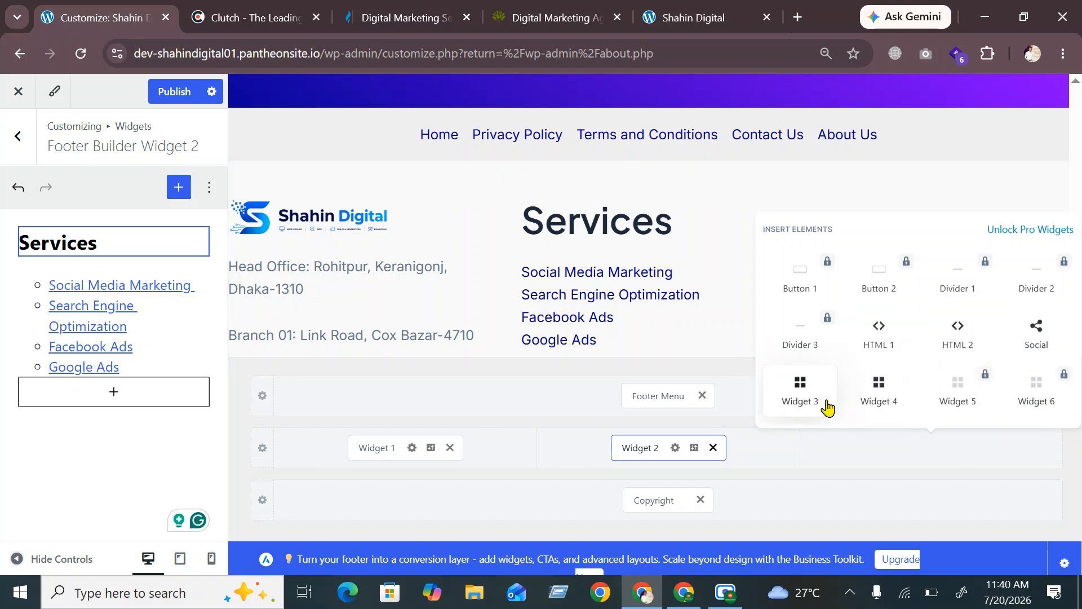
click(807, 388)
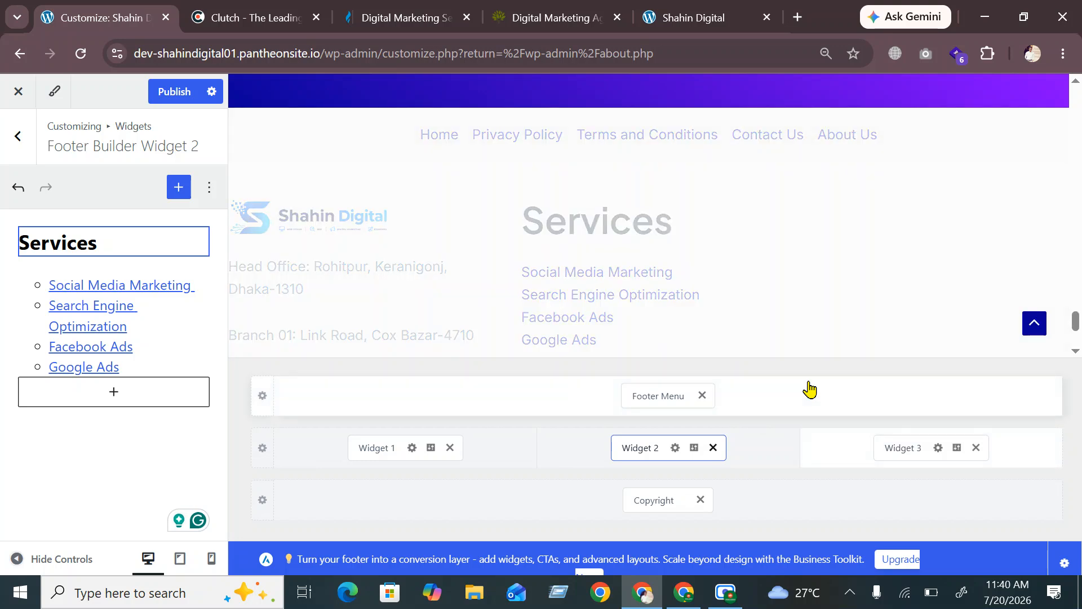
click(900, 449)
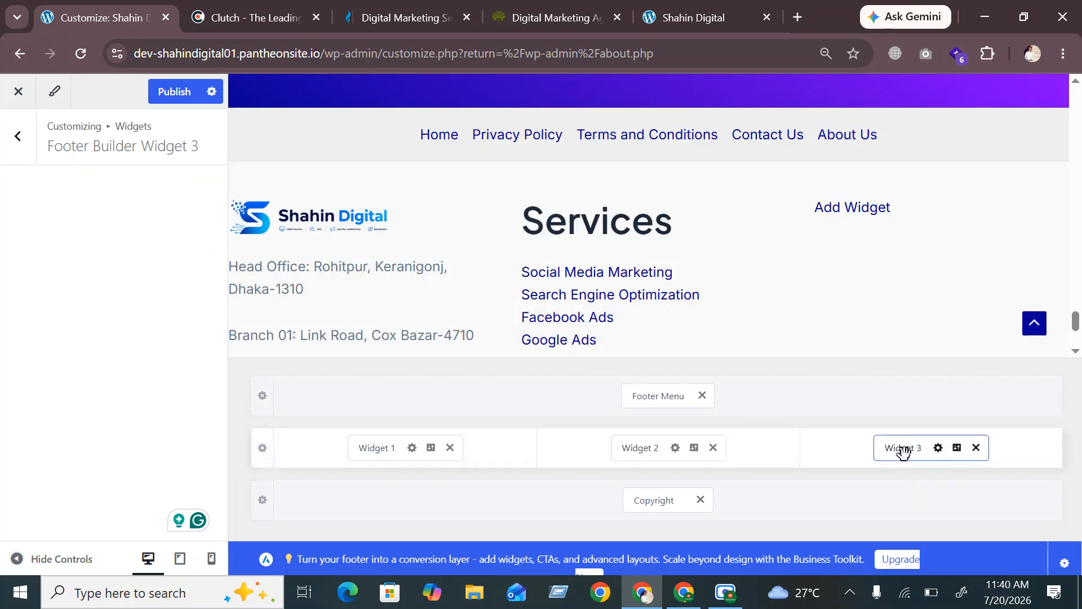
click(113, 228)
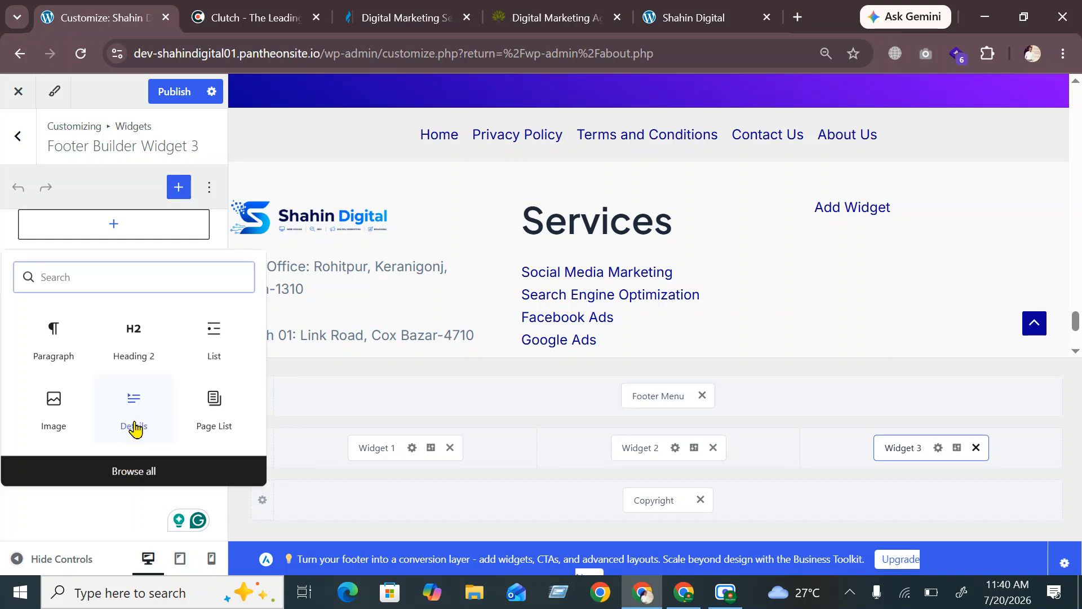
Scroll through the full block library, then search the blocks for 'Co'
click(140, 475)
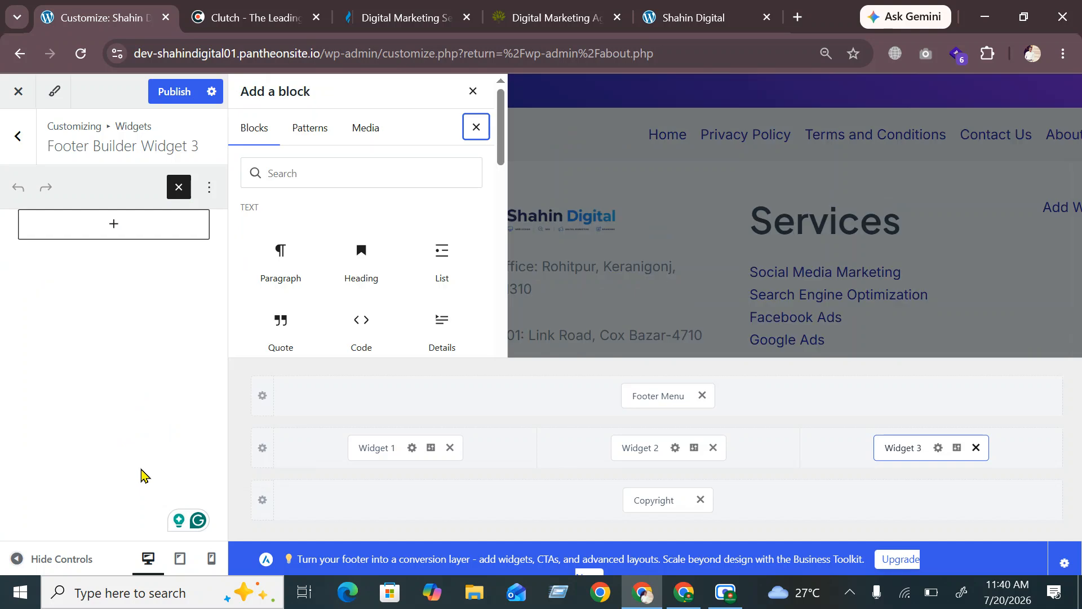
scroll(381, 249, down, 3)
scroll(381, 276, down, 4)
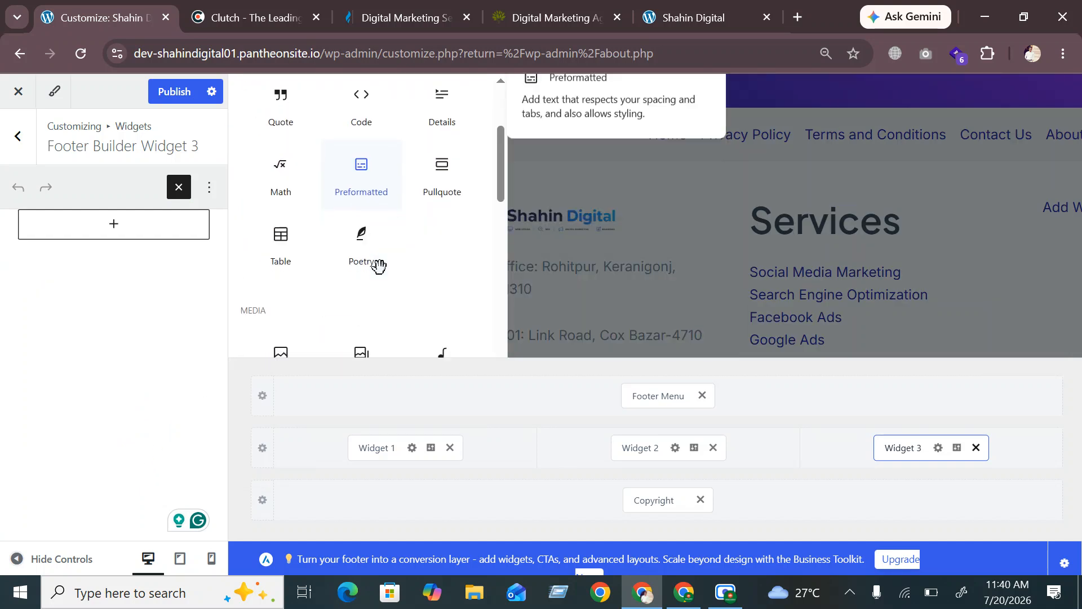
scroll(381, 303, down, 2)
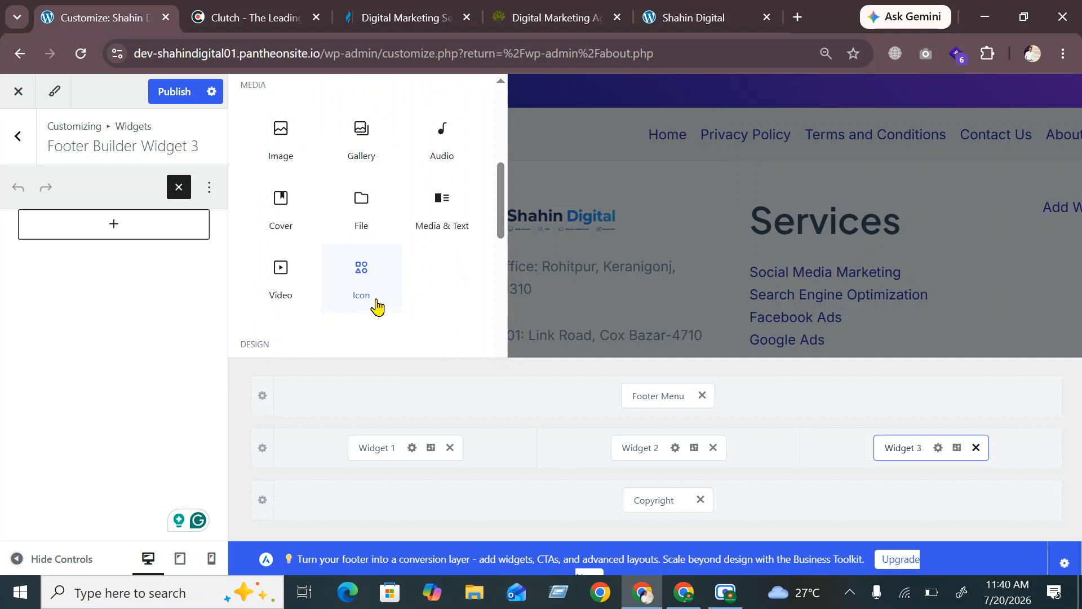
scroll(377, 308, down, 2)
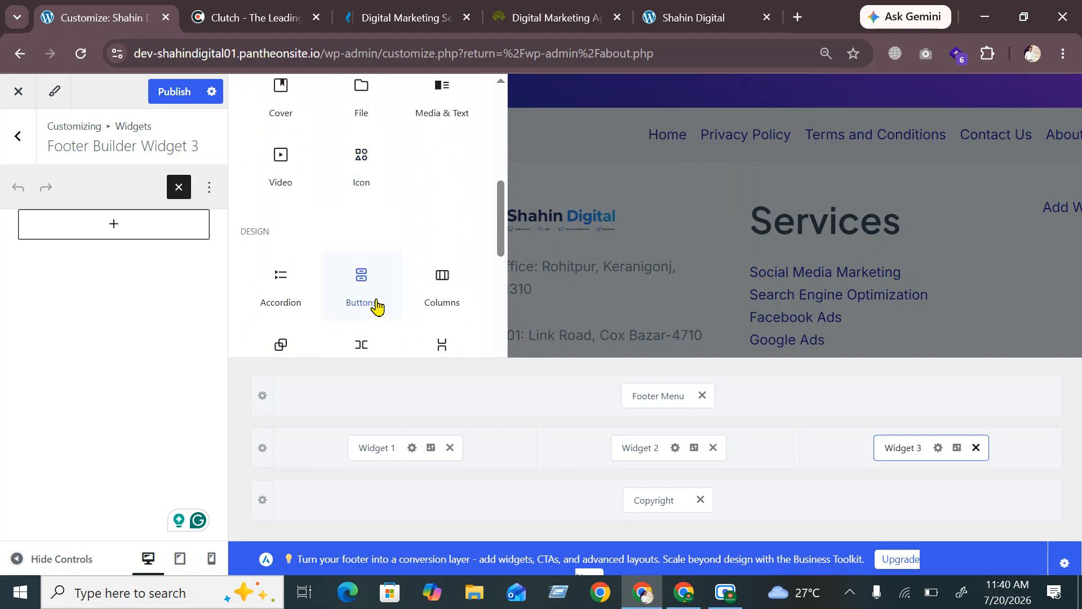
scroll(384, 304, down, 2)
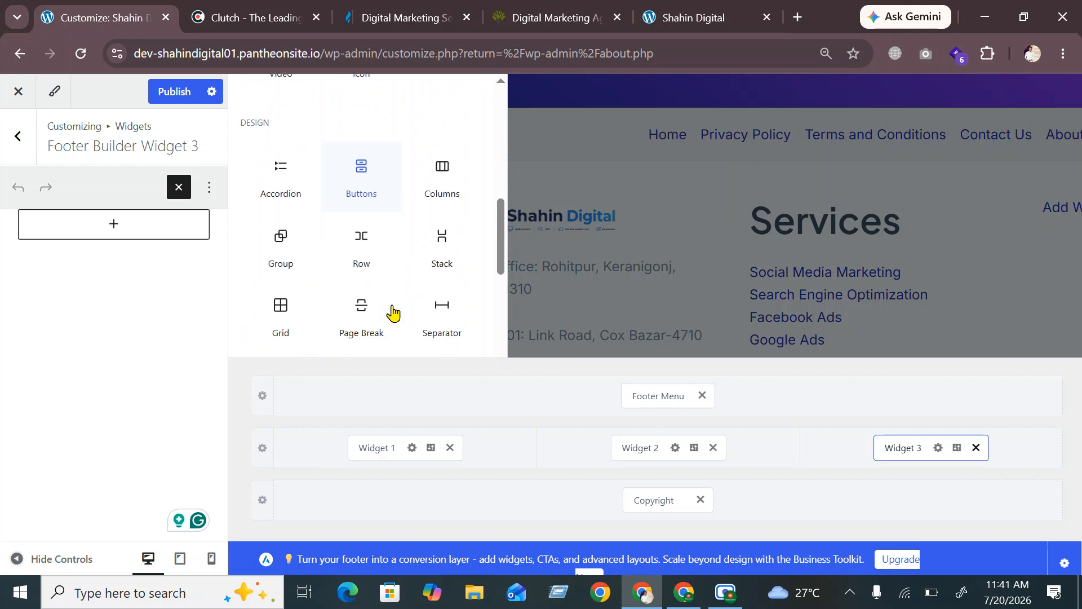
scroll(392, 307, down, 4)
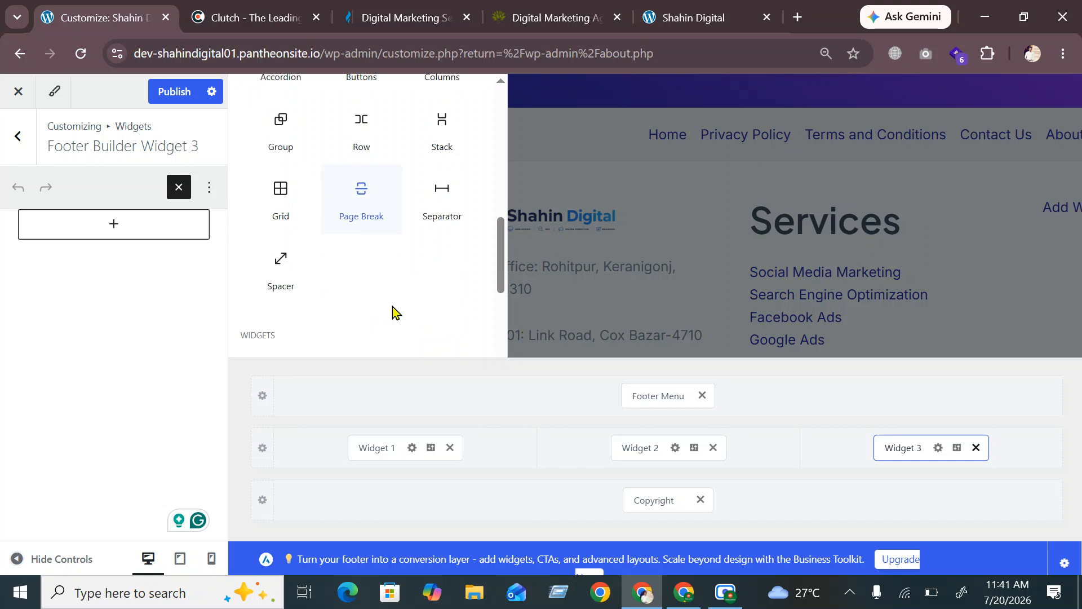
scroll(392, 310, down, 2)
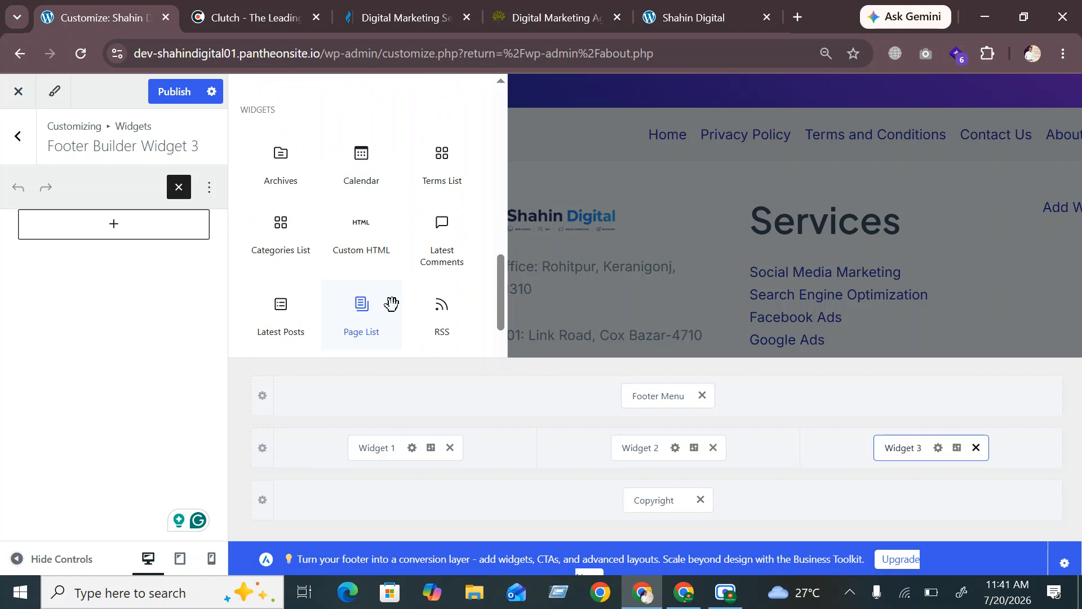
scroll(392, 304, down, 2)
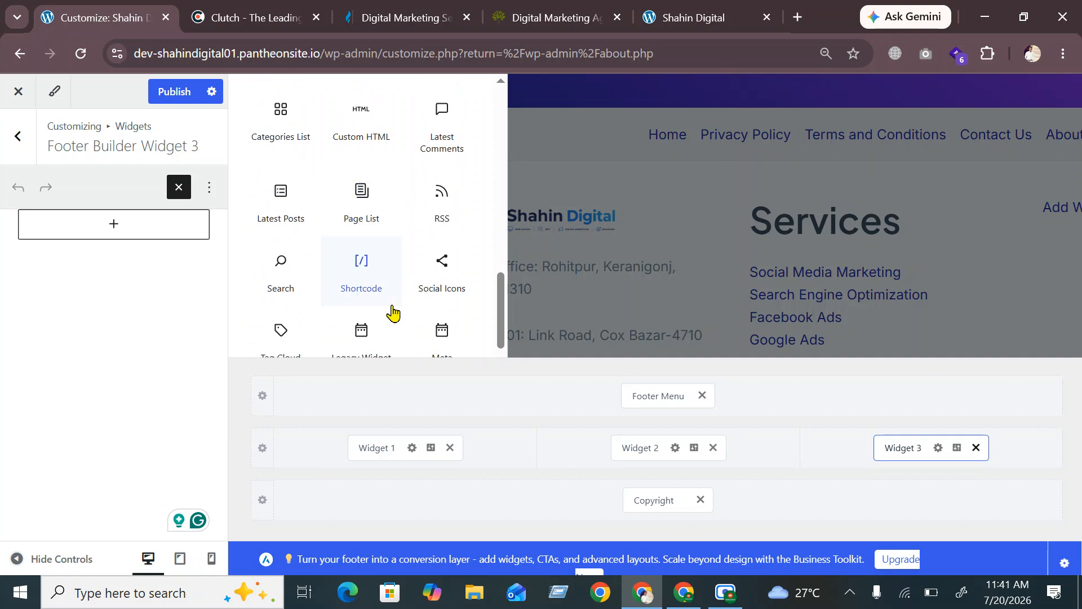
scroll(392, 309, down, 2)
scroll(392, 305, down, 2)
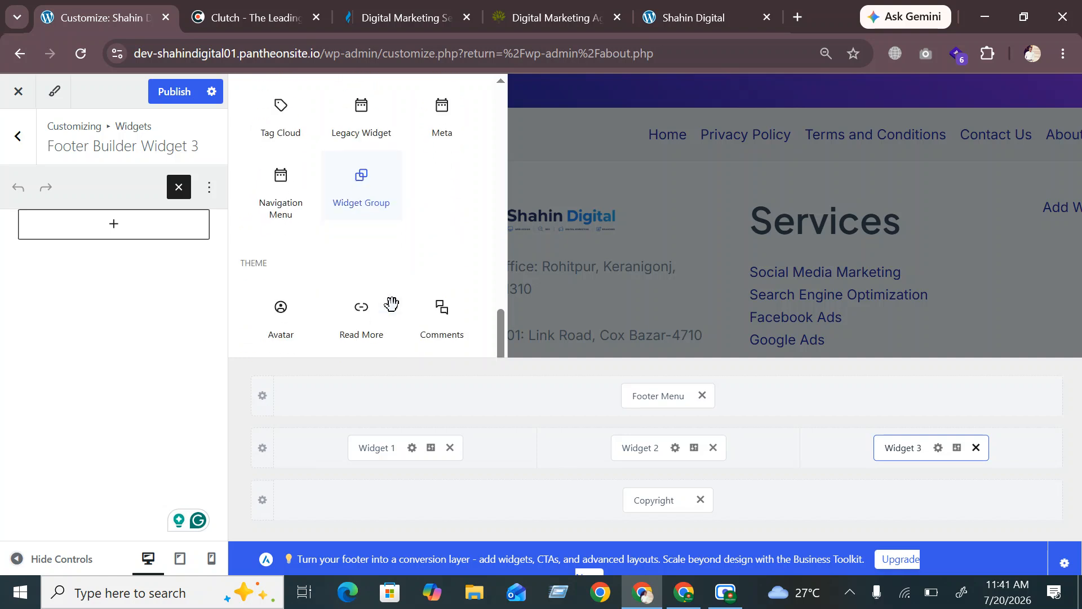
scroll(394, 309, down, 3)
scroll(393, 311, down, 12)
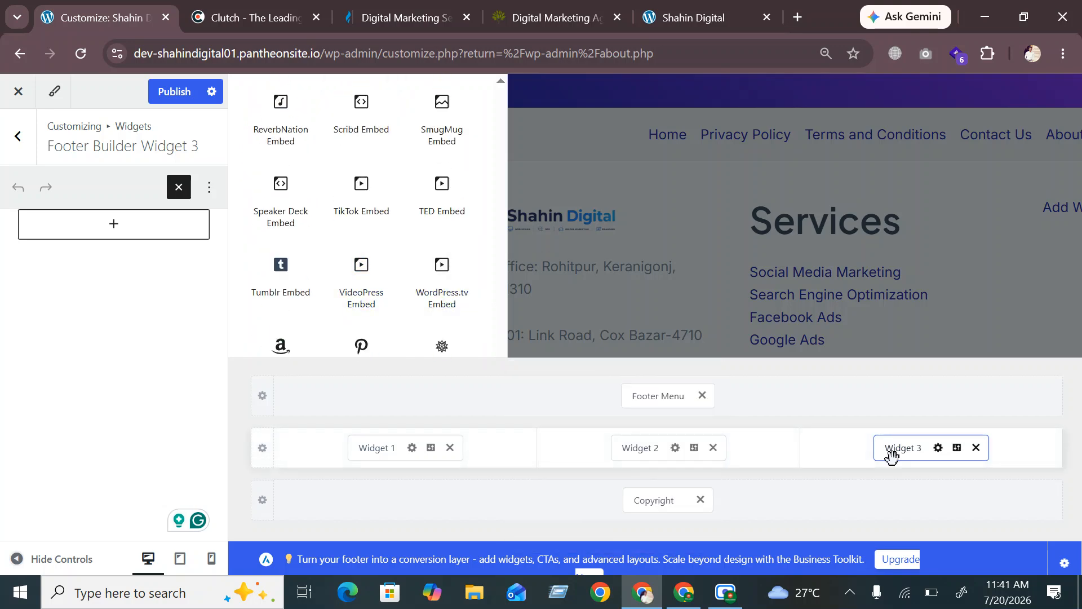
click(116, 225)
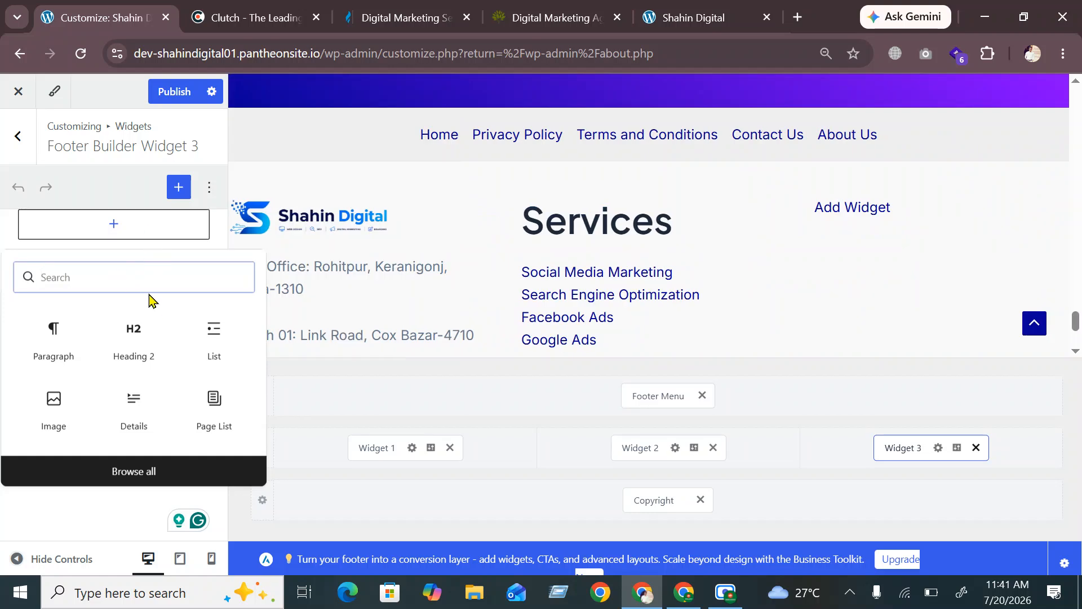
text(Co)
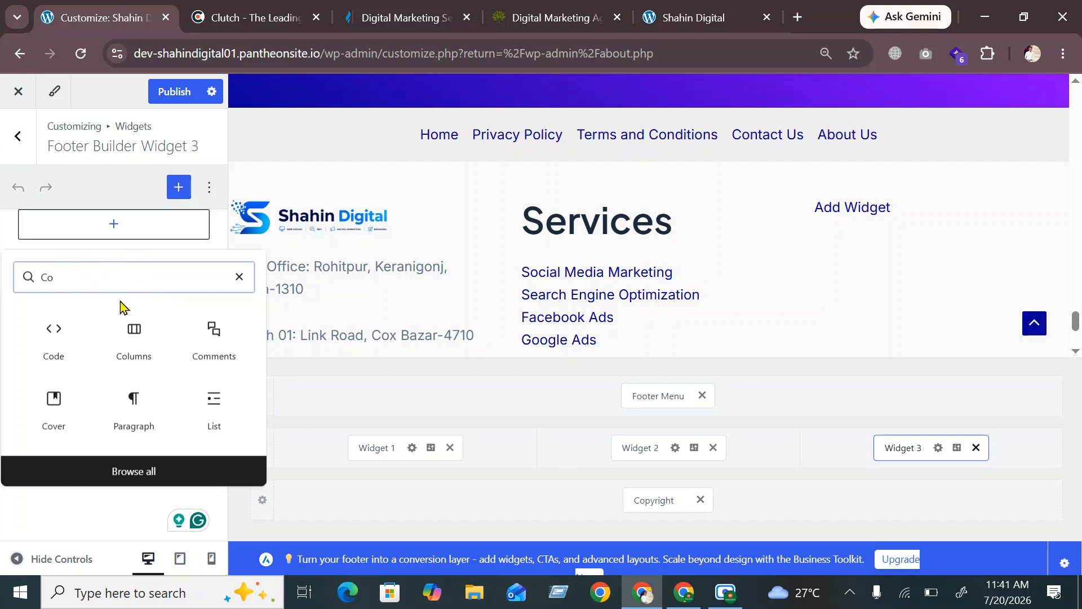
Clear the block search and insert a Heading 2 block into Widget 3
key(BackSpace)
key(BackSpace)
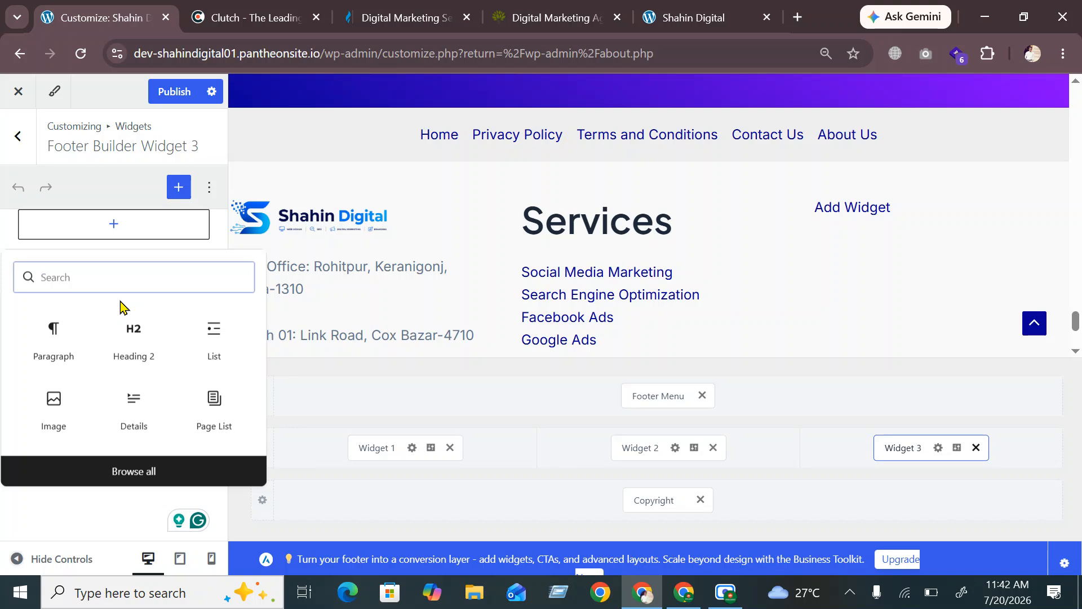
click(135, 341)
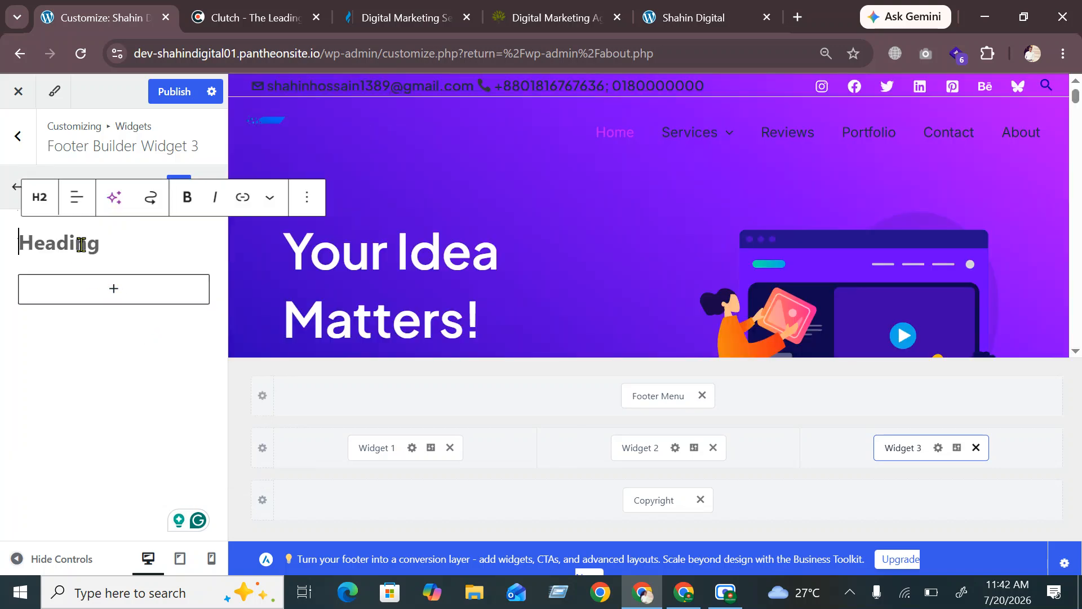
Type 'Contact Us' as the Widget 3 heading and start a new block below it
text(Con)
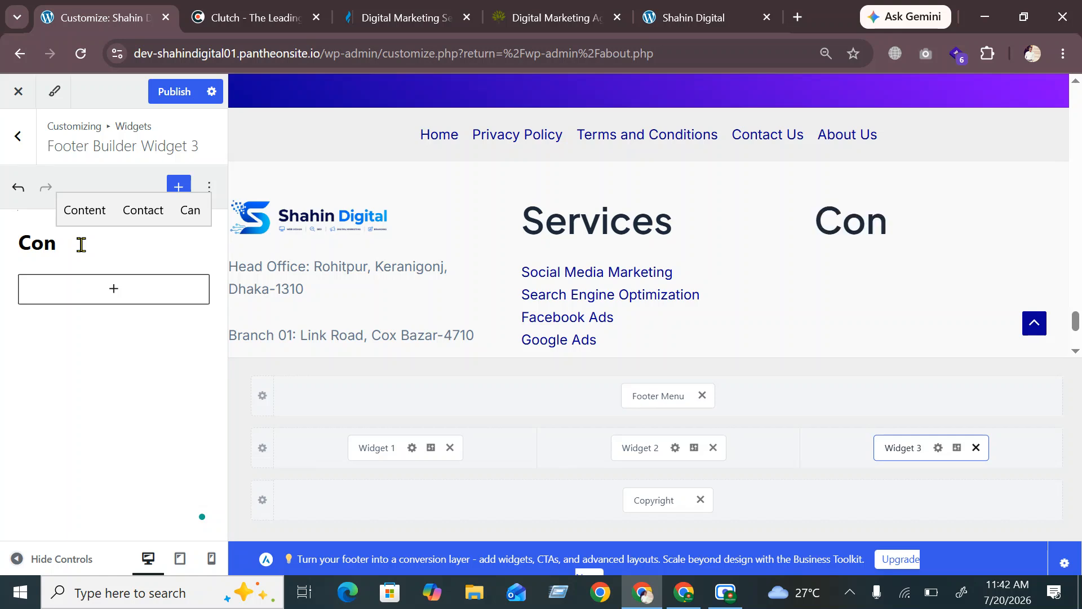
key(Up)
key(Right)
key(Return)
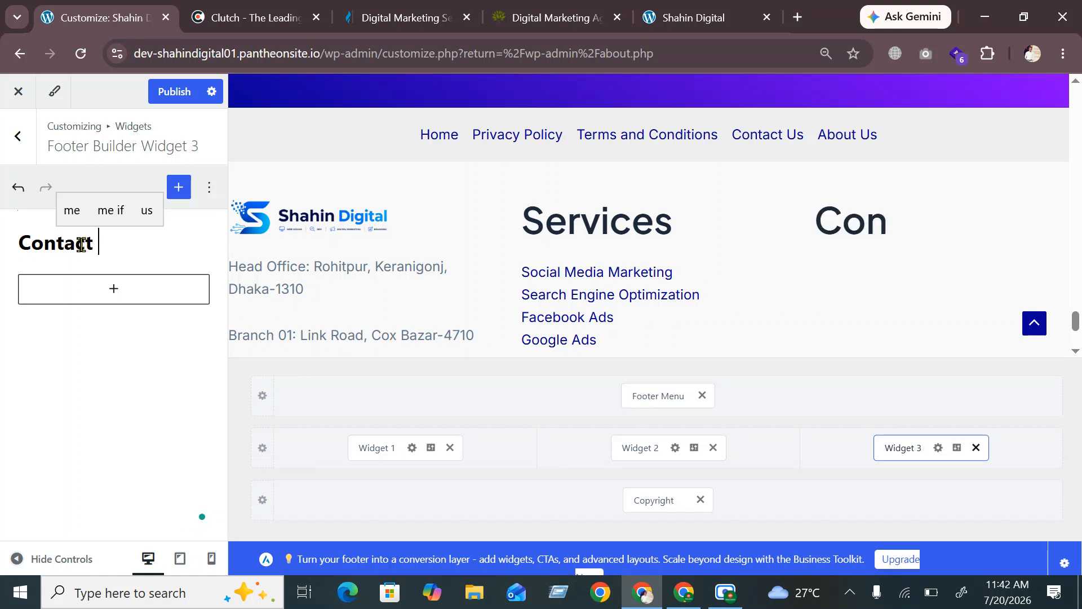
text(I)
key(BackSpace)
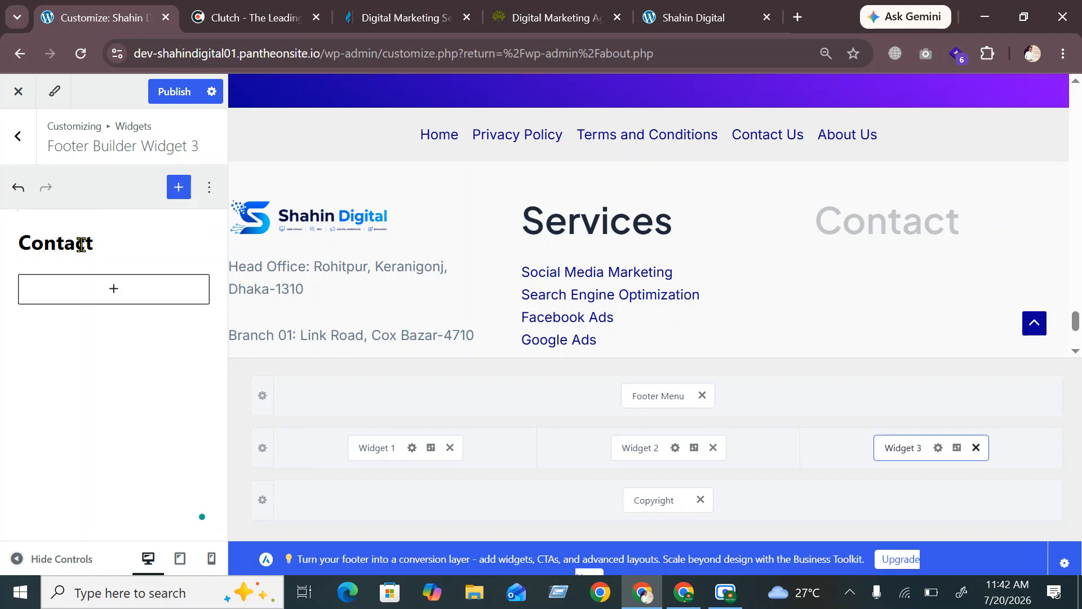
text(Us)
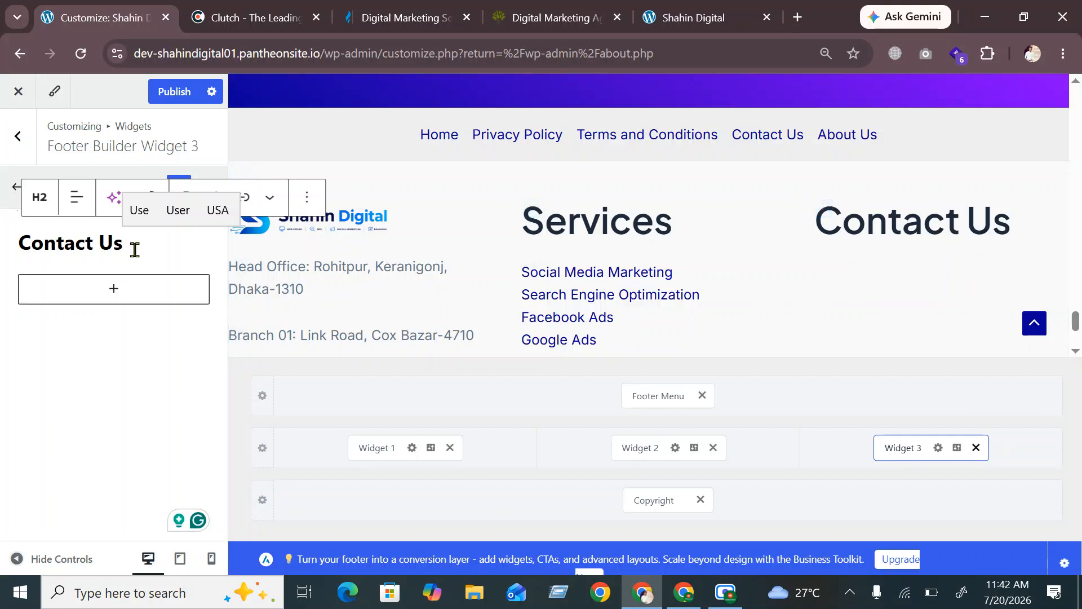
key(Return)
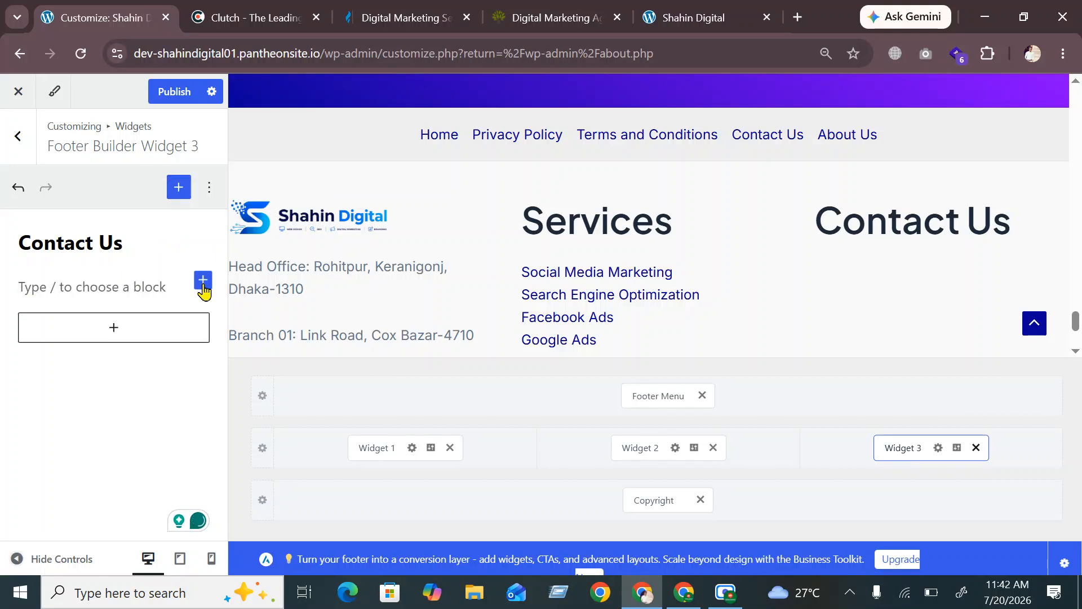
Browse all blocks, search 'p' and add a Paragraph block under Contact Us
click(203, 280)
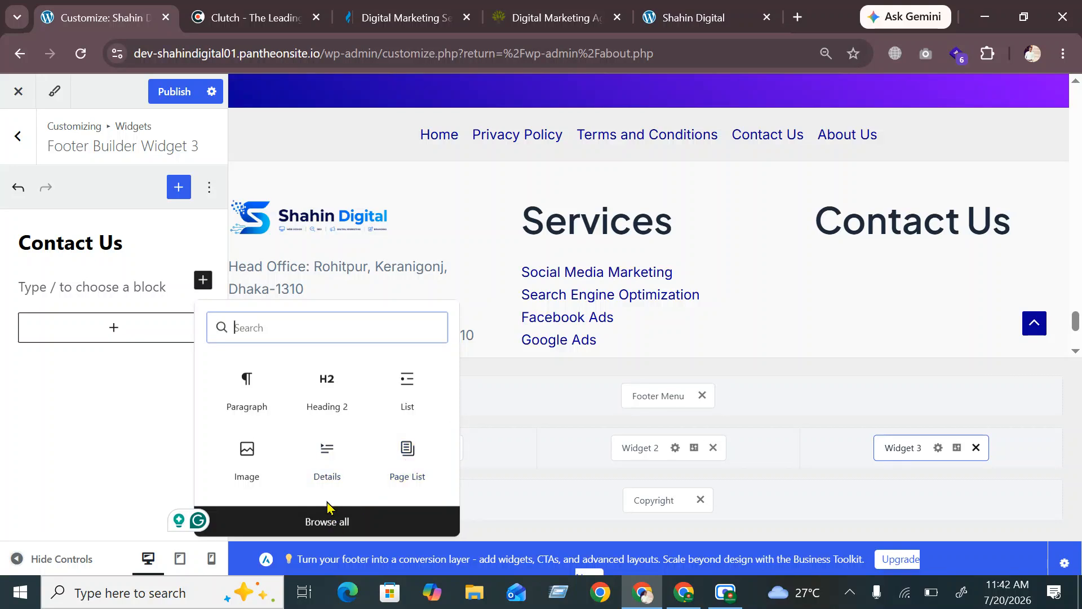
click(332, 522)
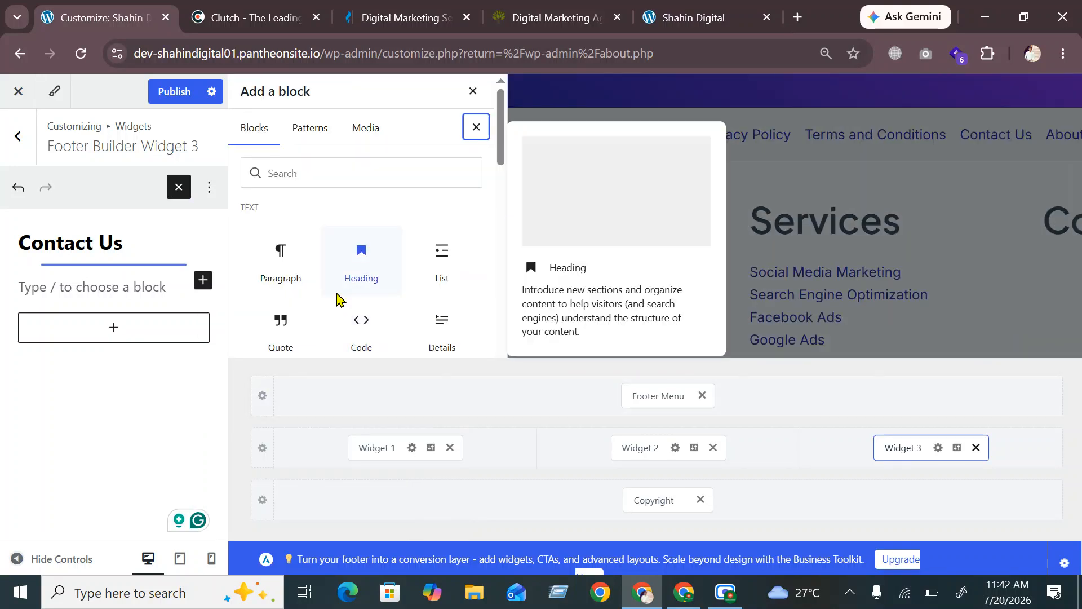
scroll(345, 299, down, 2)
scroll(406, 296, down, 2)
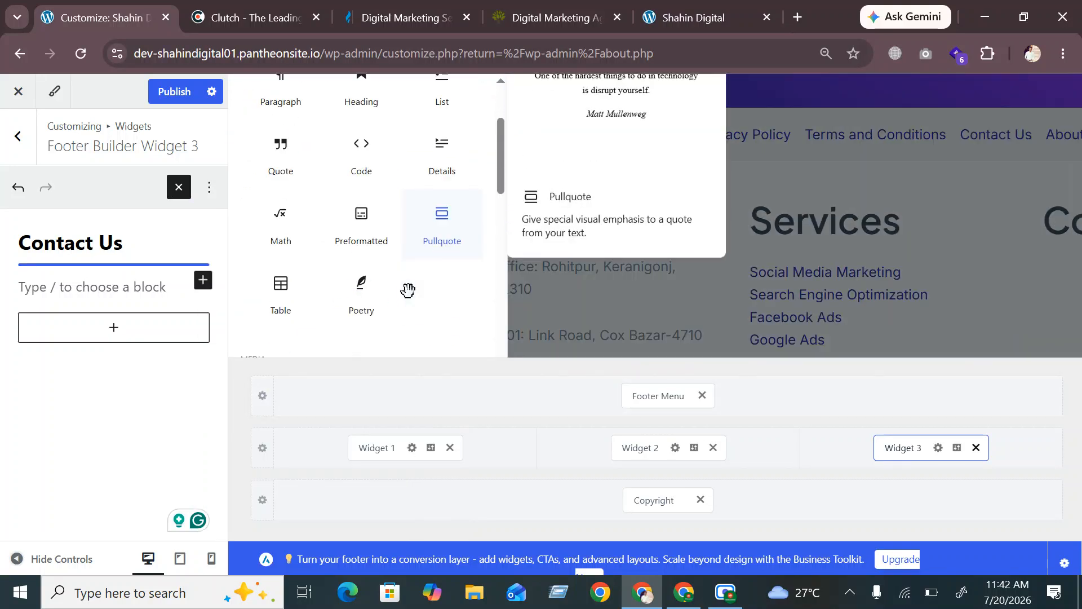
scroll(408, 294, up, 5)
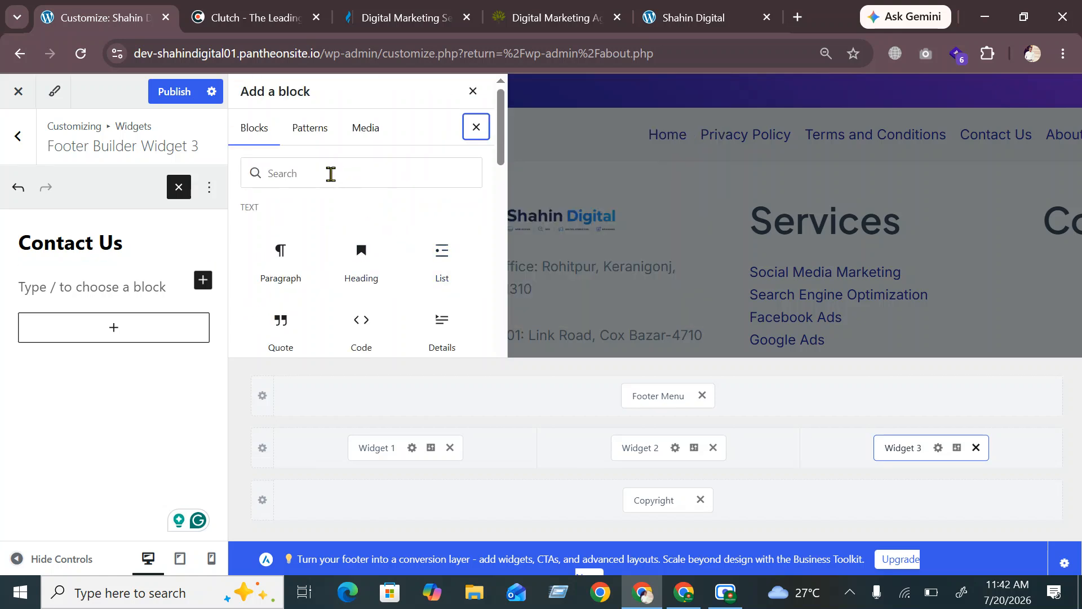
click(331, 174)
text(p)
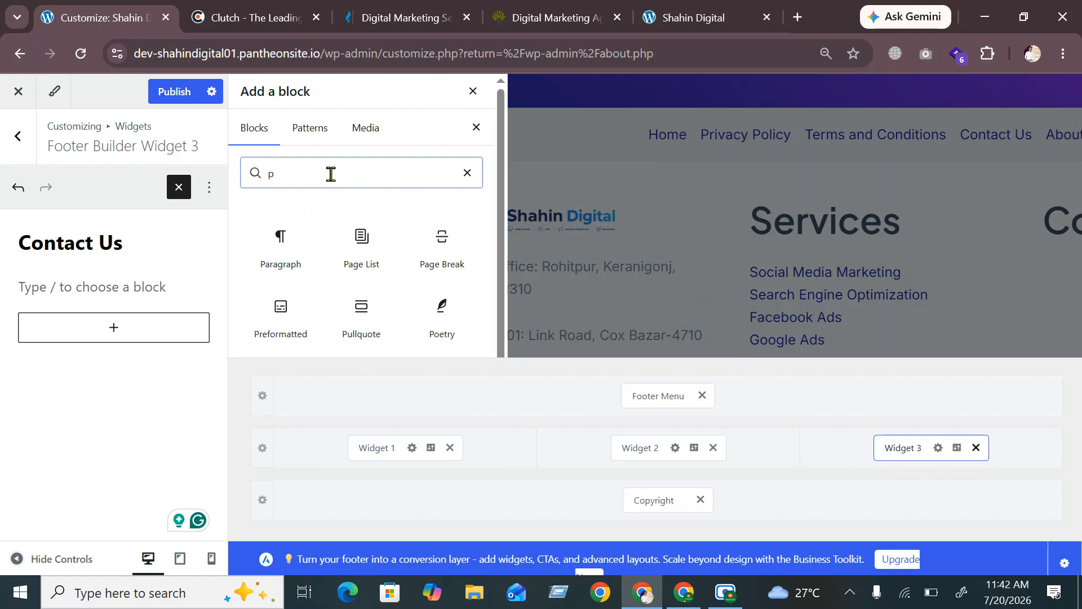
click(280, 242)
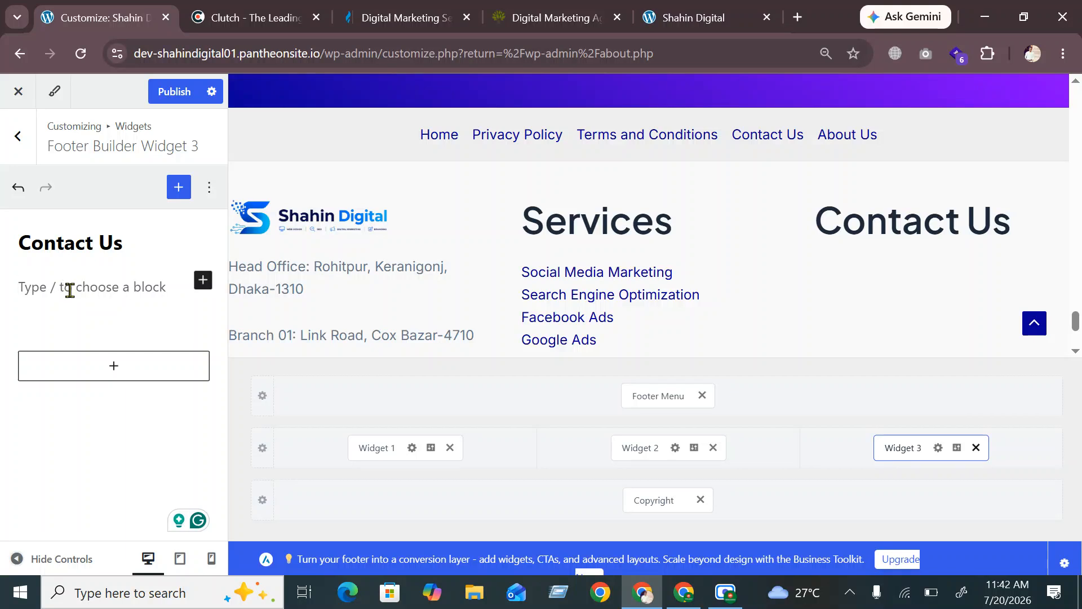
Reopen the block inserter, search 'icone', then clear the search
click(203, 280)
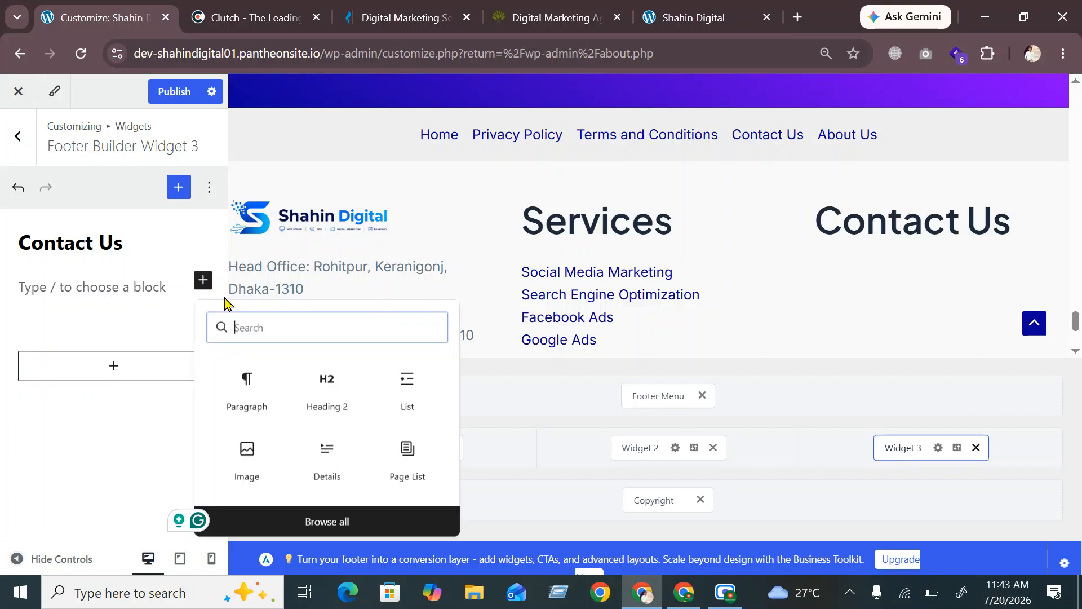
text(icone)
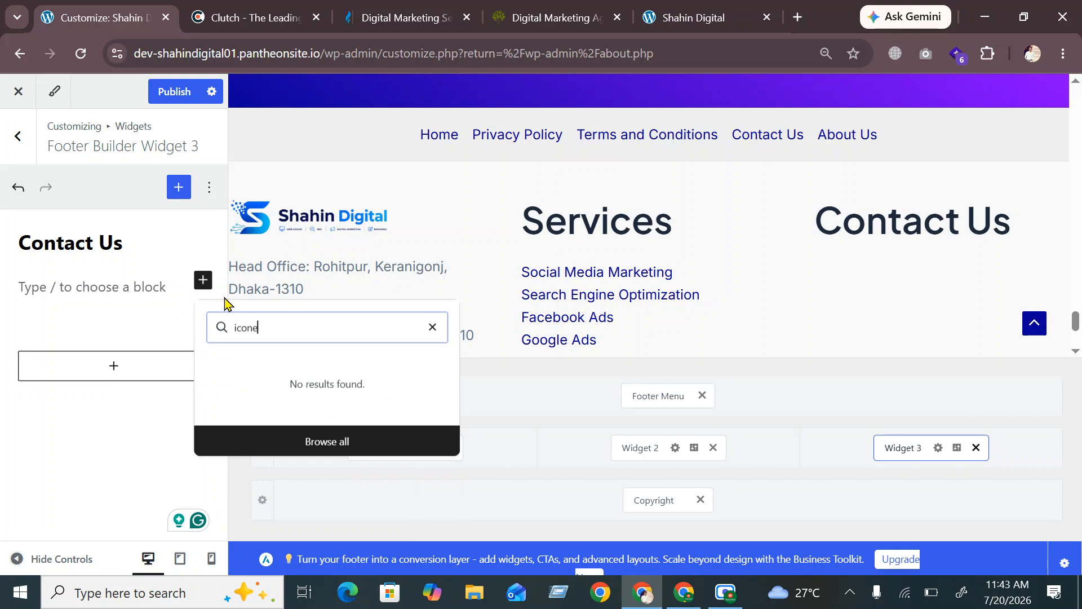
key(BackSpace)
key(BackSpace)
key(BackSpace)
key(BackSpace)
key(BackSpace)
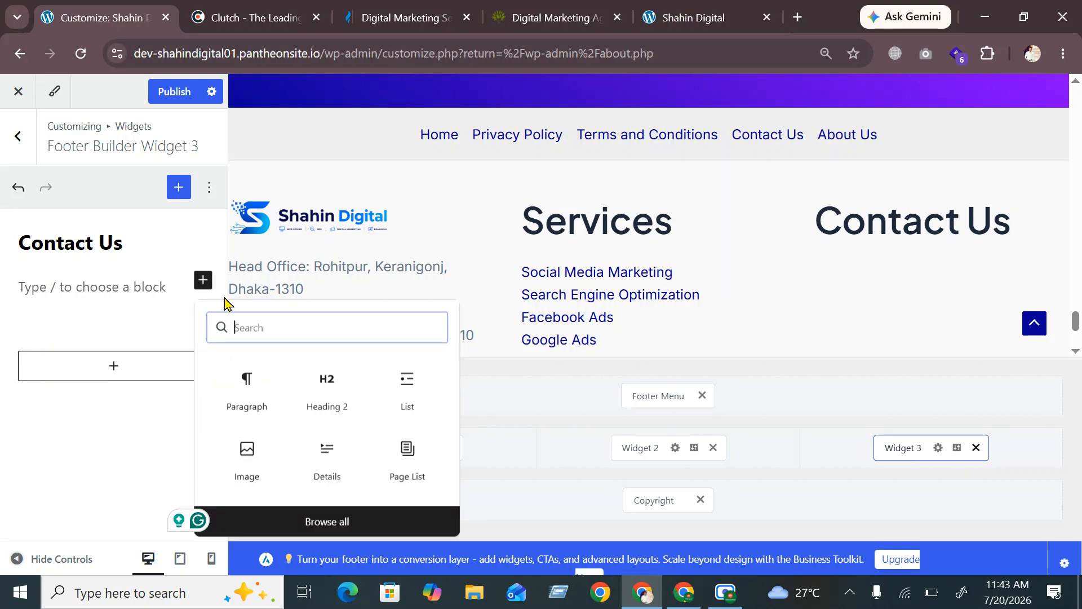
Insert a telephone emoji into the empty paragraph under Contact Us
click(94, 287)
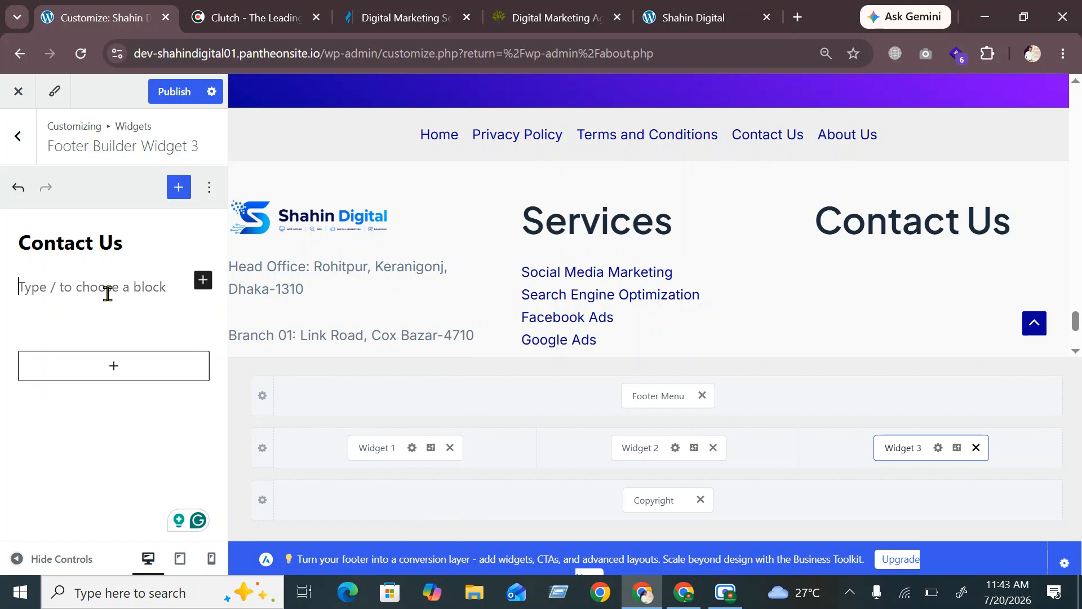
key(super+period)
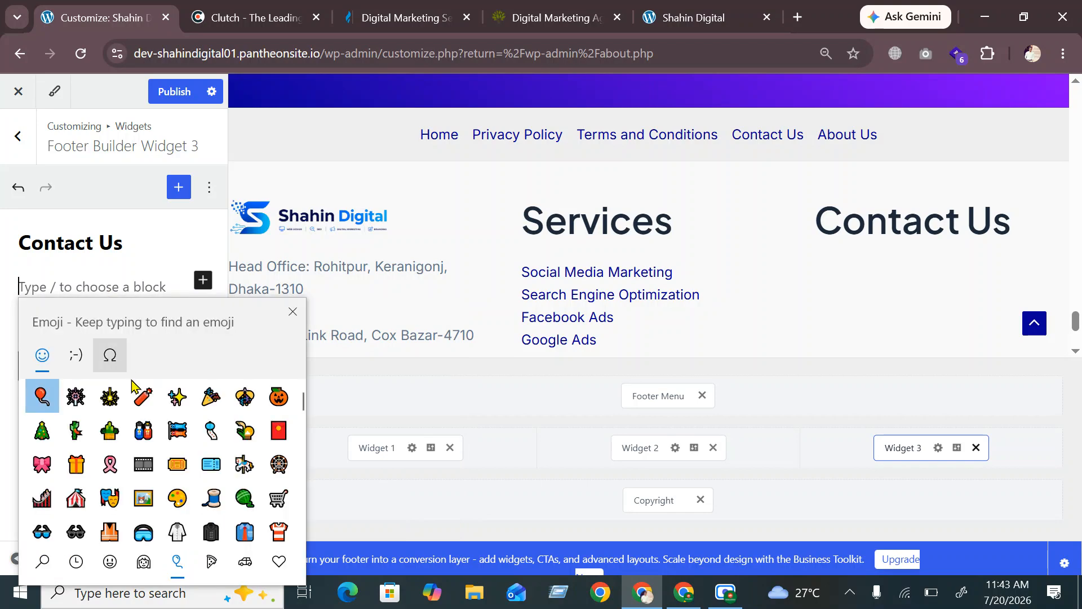
scroll(153, 434, down, 3)
scroll(154, 434, down, 10)
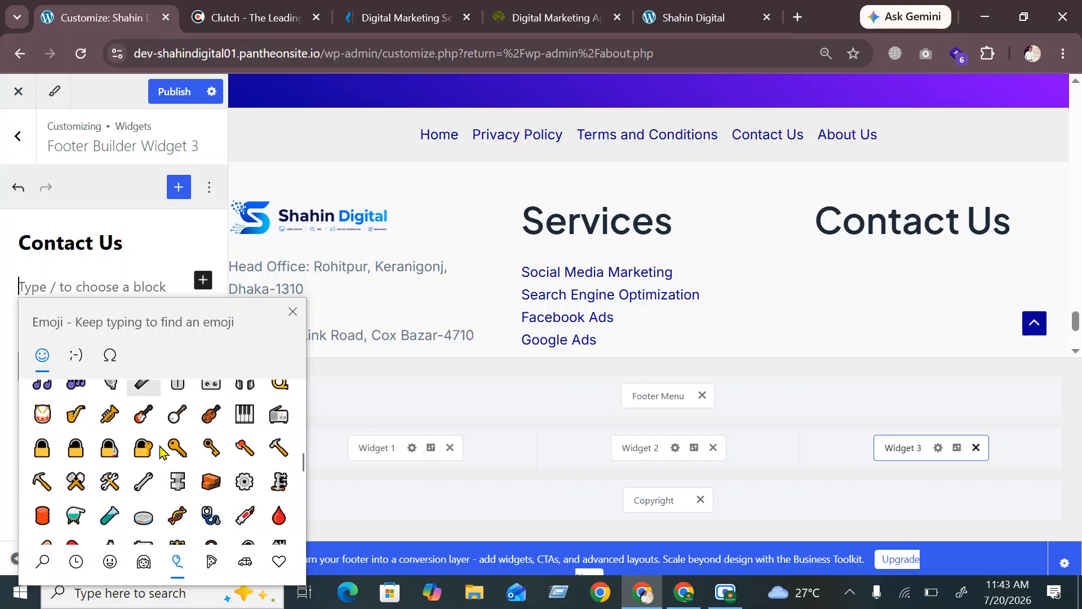
scroll(160, 449, down, 8)
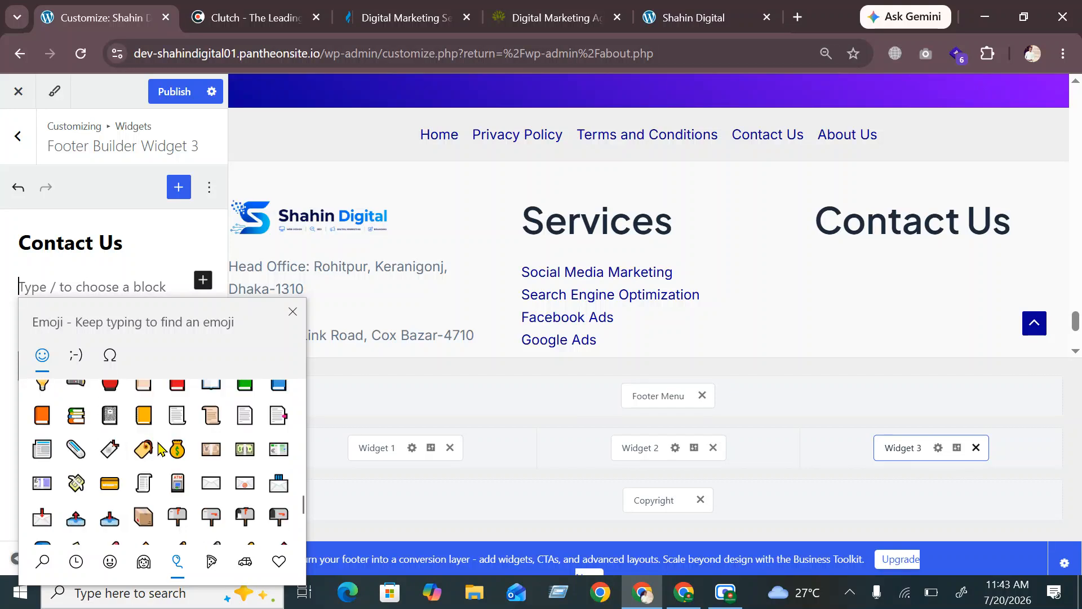
scroll(159, 449, down, 1)
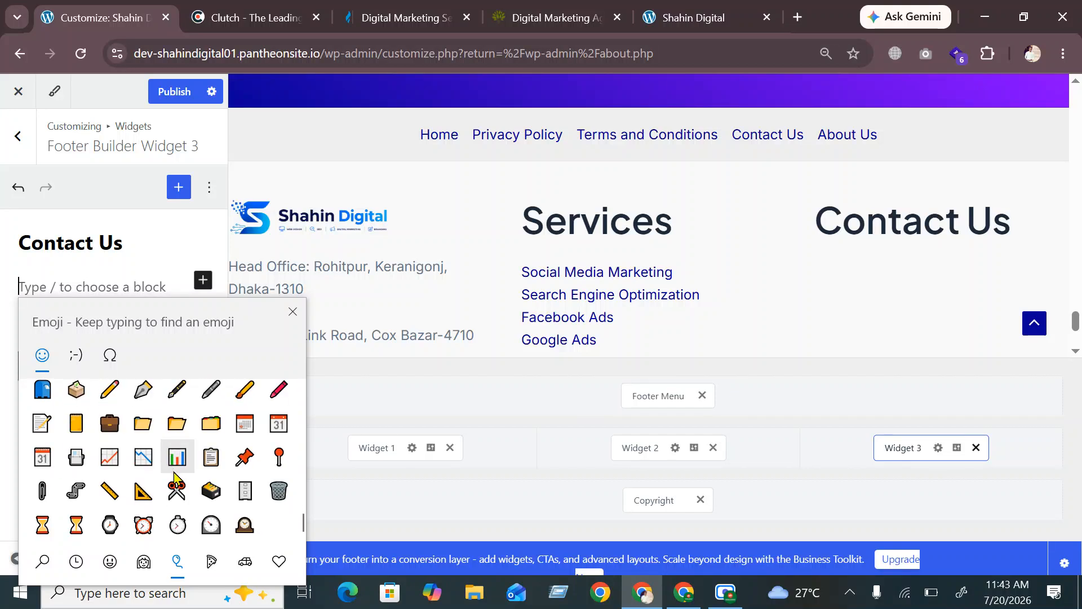
scroll(201, 478, up, 3)
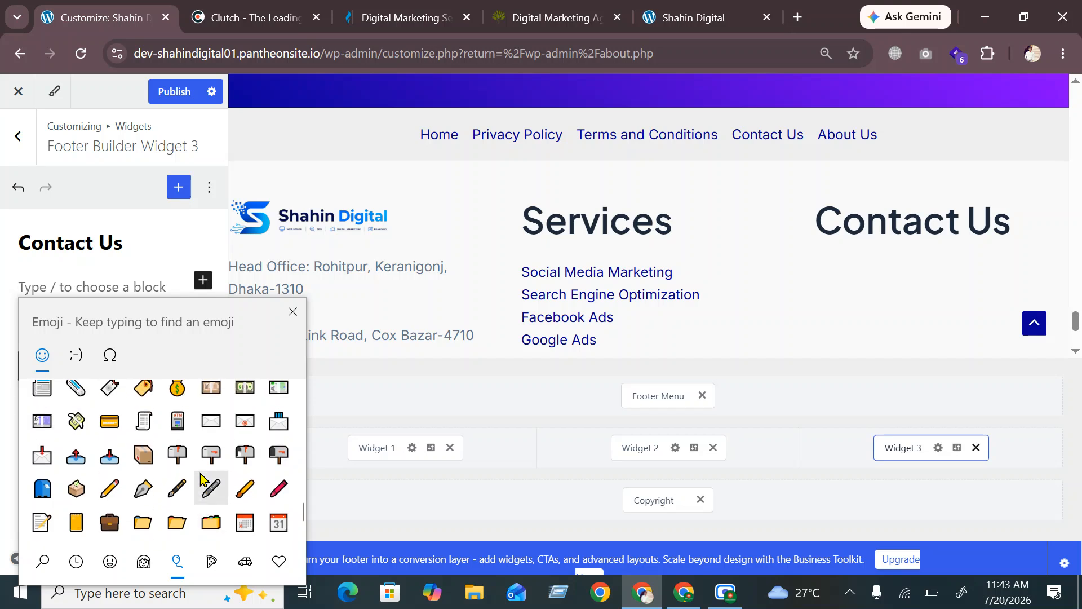
scroll(201, 478, up, 2)
scroll(201, 478, down, 3)
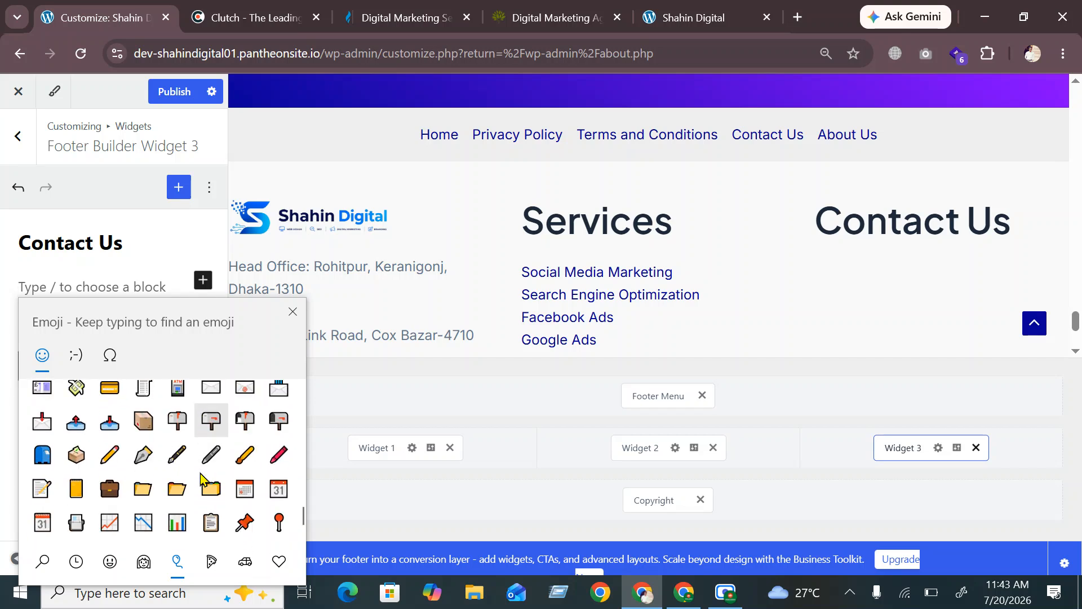
scroll(199, 496, down, 10)
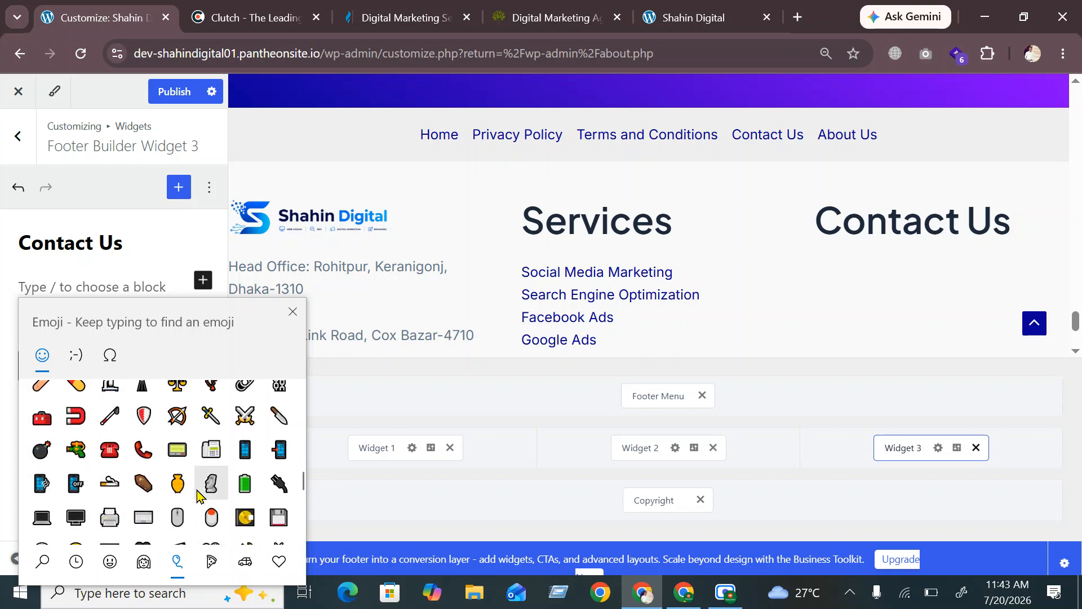
click(108, 460)
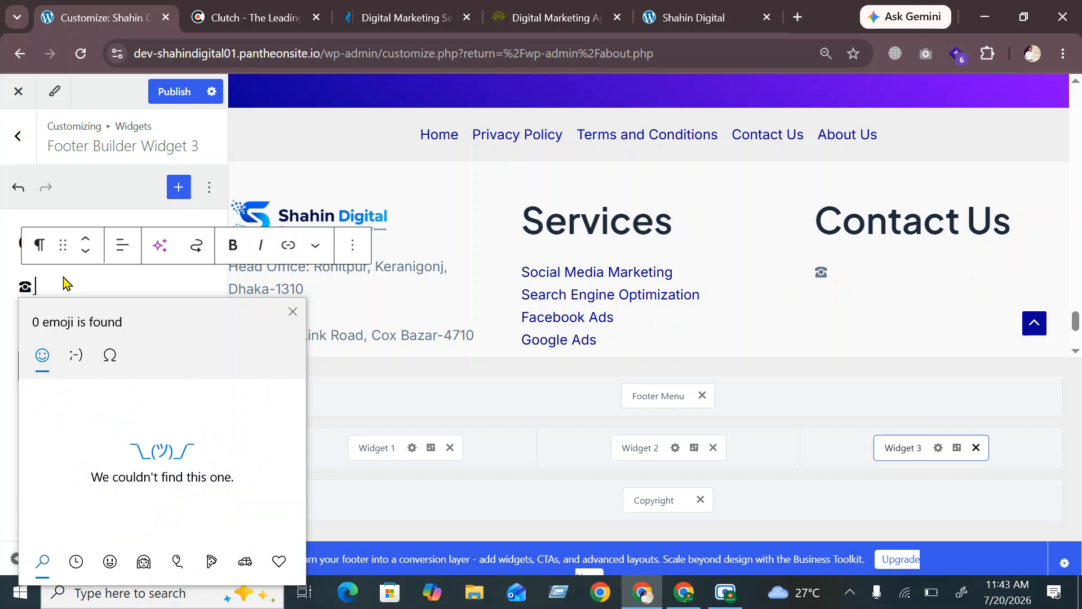
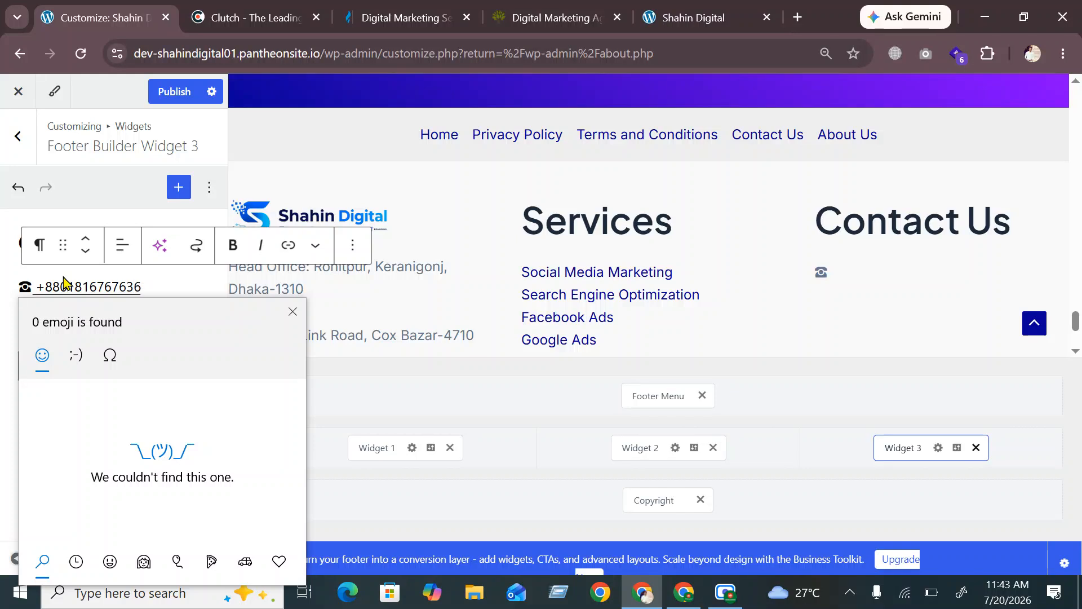
Type the two contact phone numbers after the icon, fix typos, and start a new line
text(;)
text()1)
text(00000)
text(00)
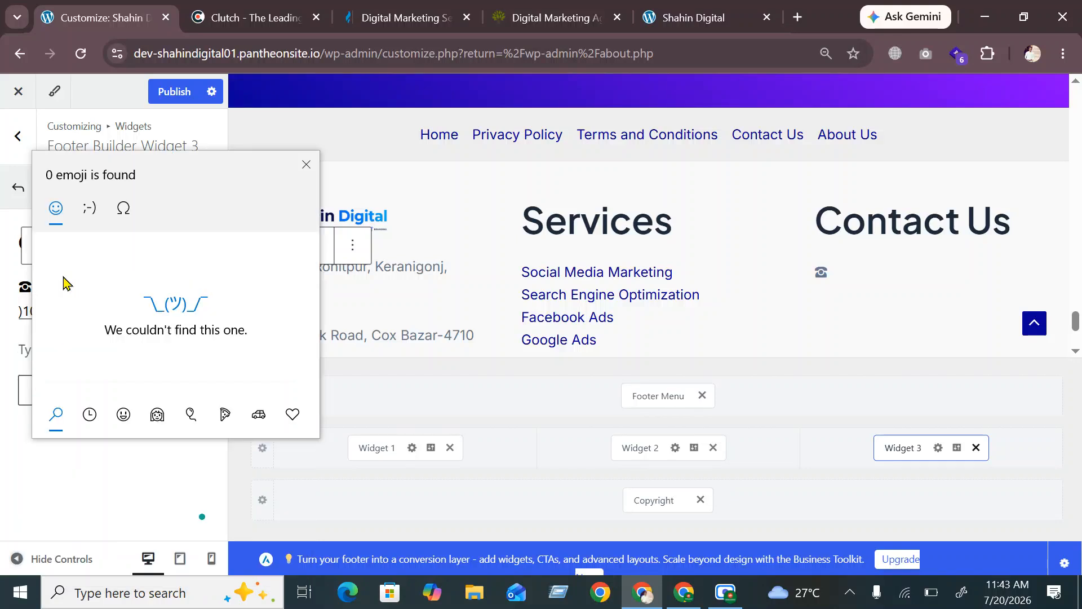
click(11, 312)
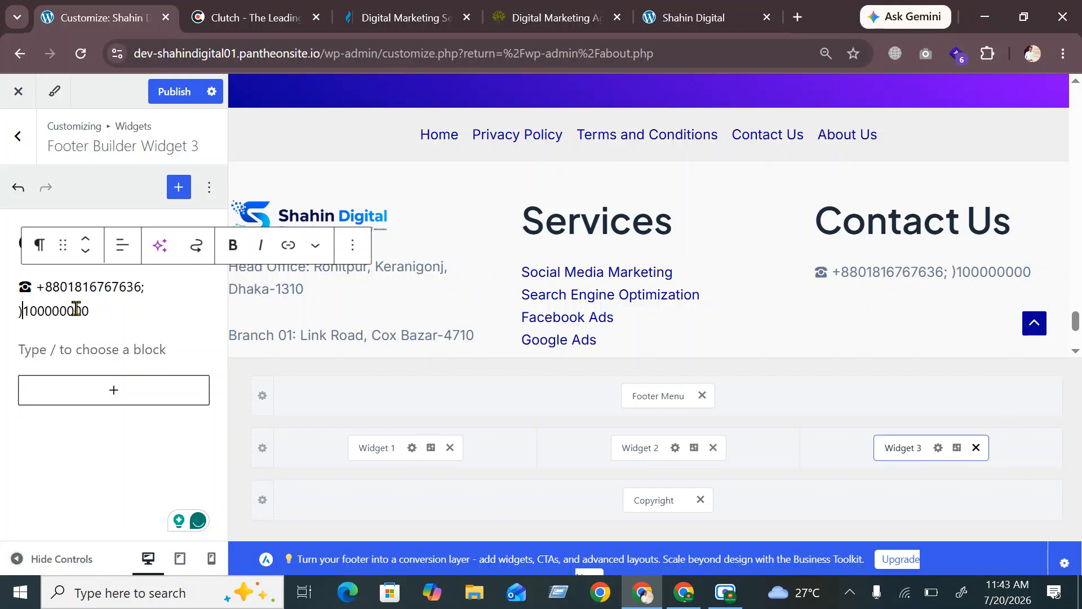
key(BackSpace)
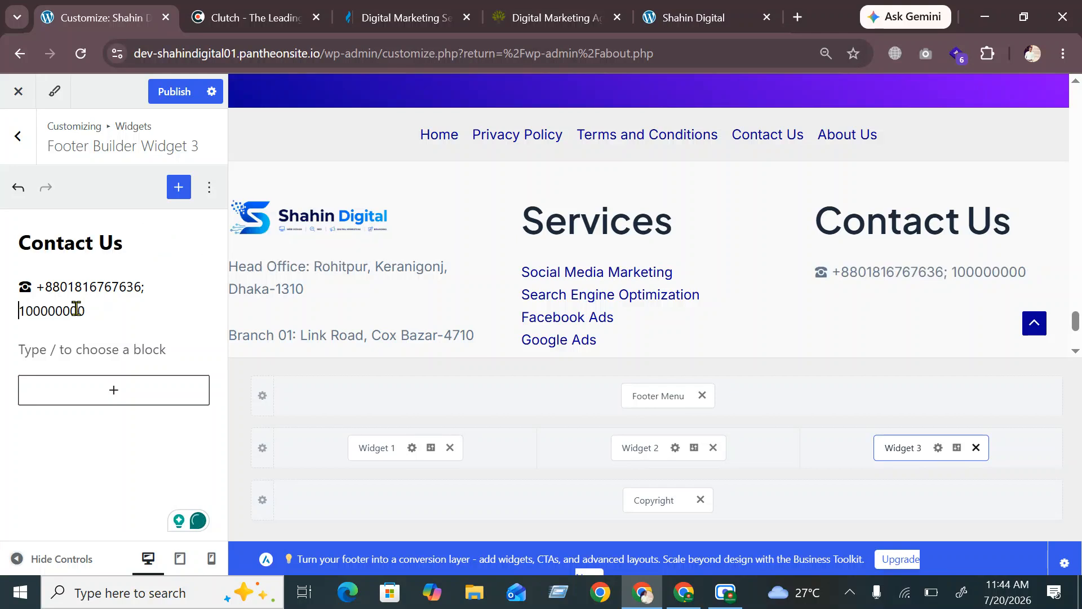
text(0)
key(BackSpace)
text(8)
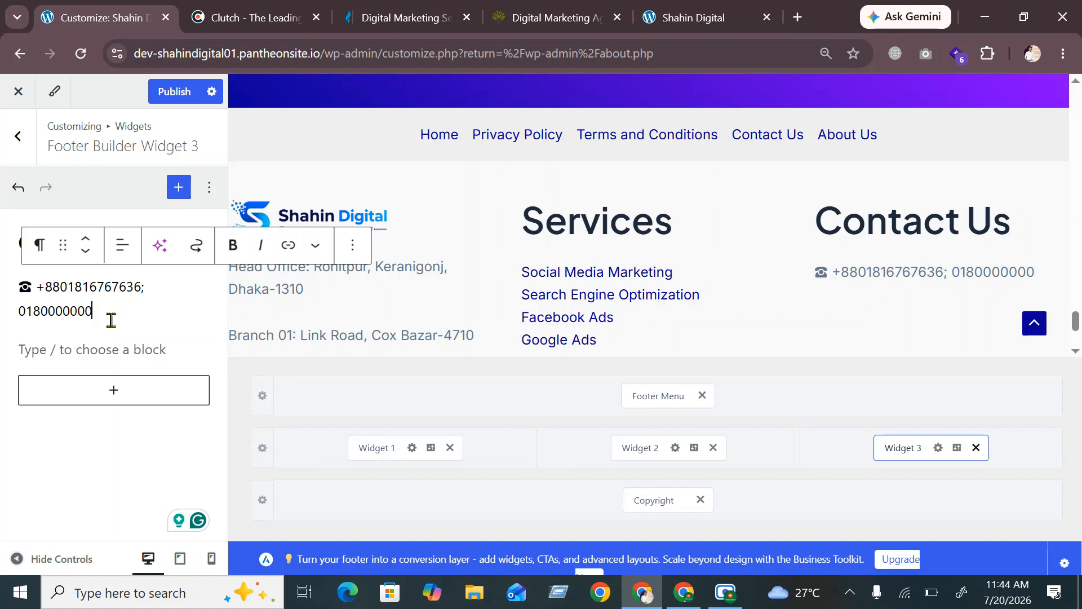
key(Return)
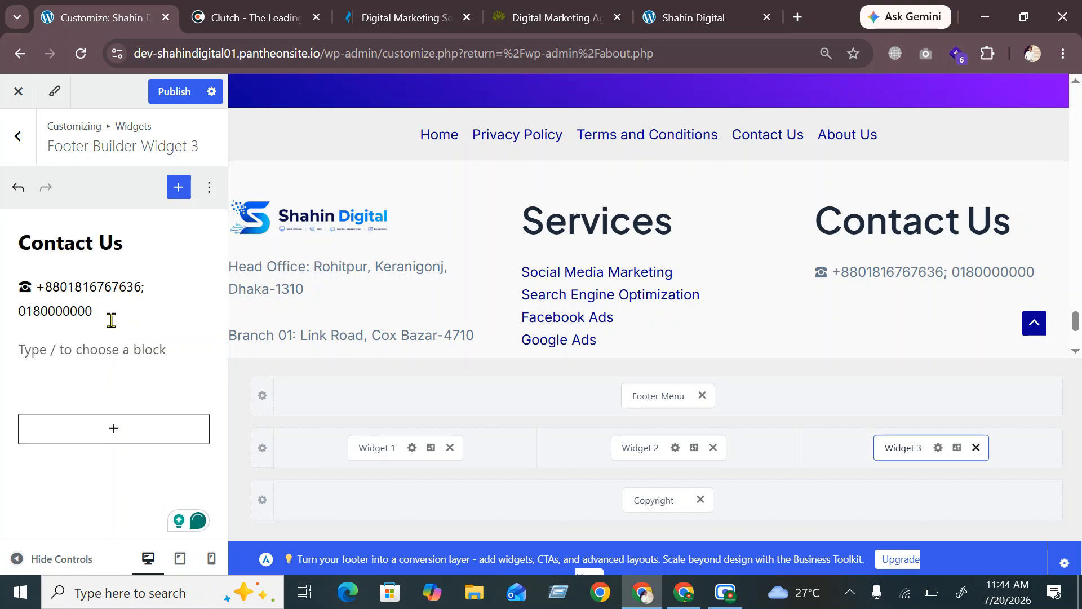
key(Return)
key(BackSpace)
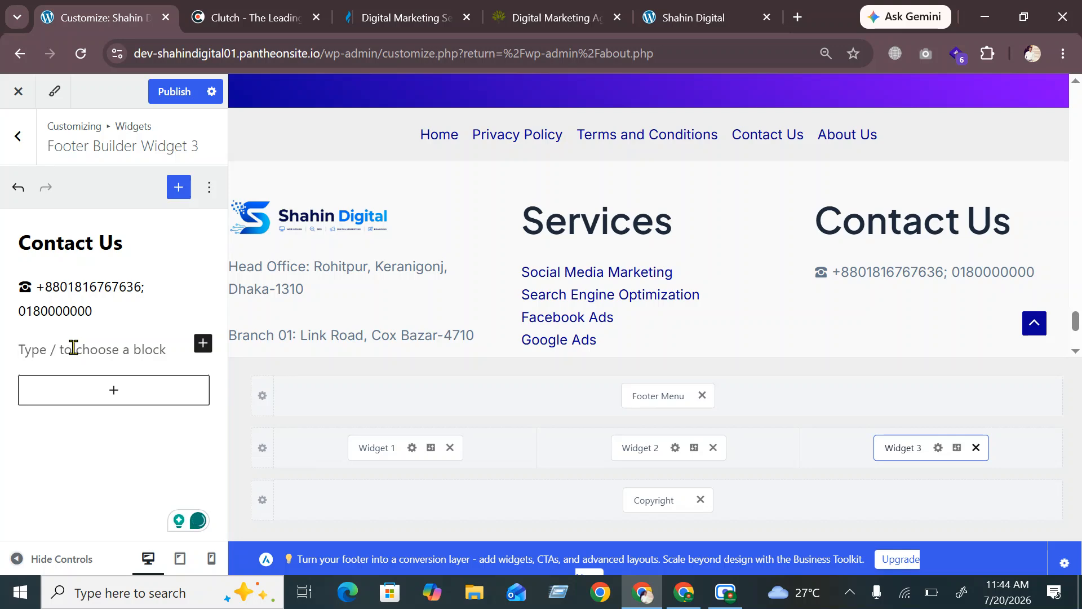
Insert an envelope emoji on the empty line below the phone number
key(super)
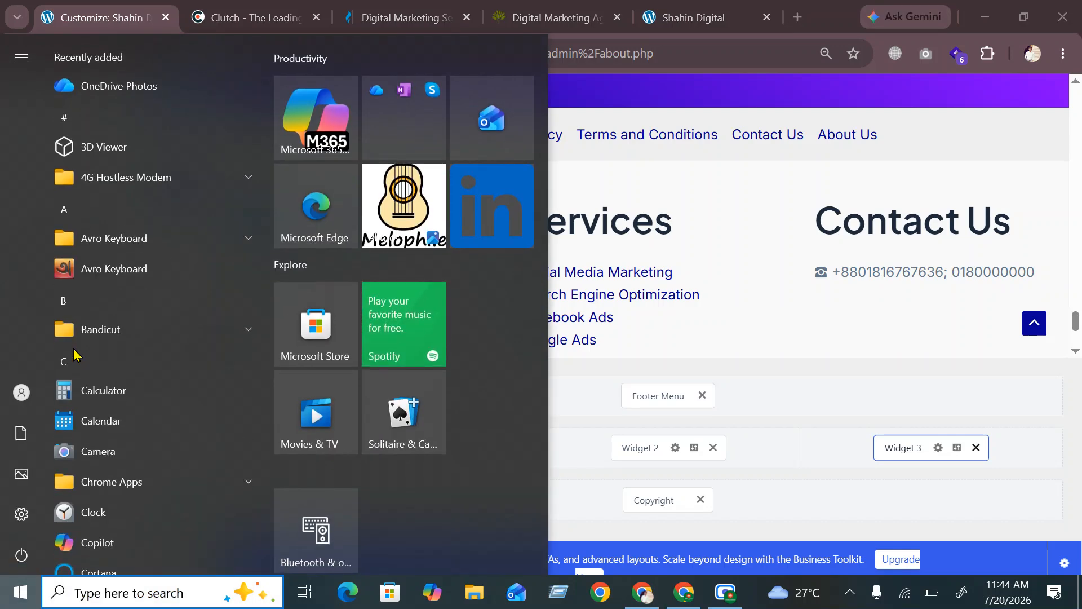
click(826, 327)
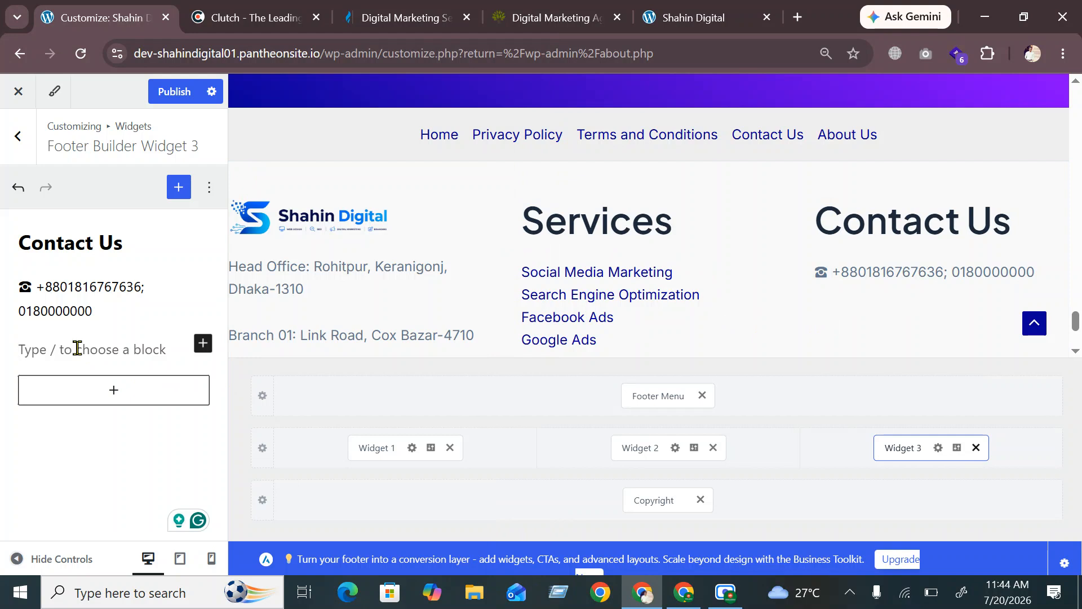
key(super+period)
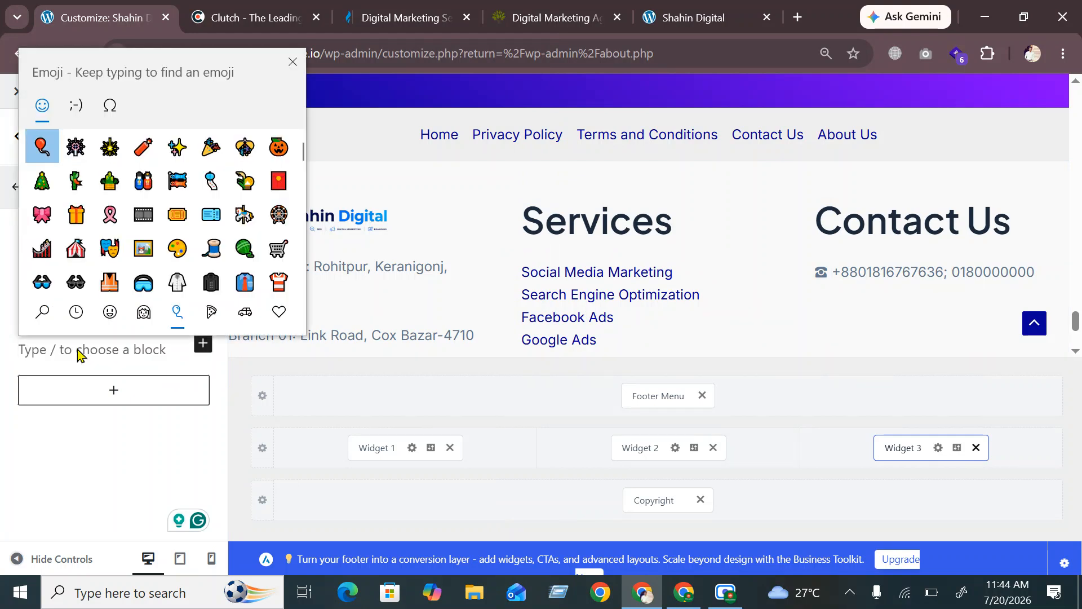
scroll(243, 225, down, 5)
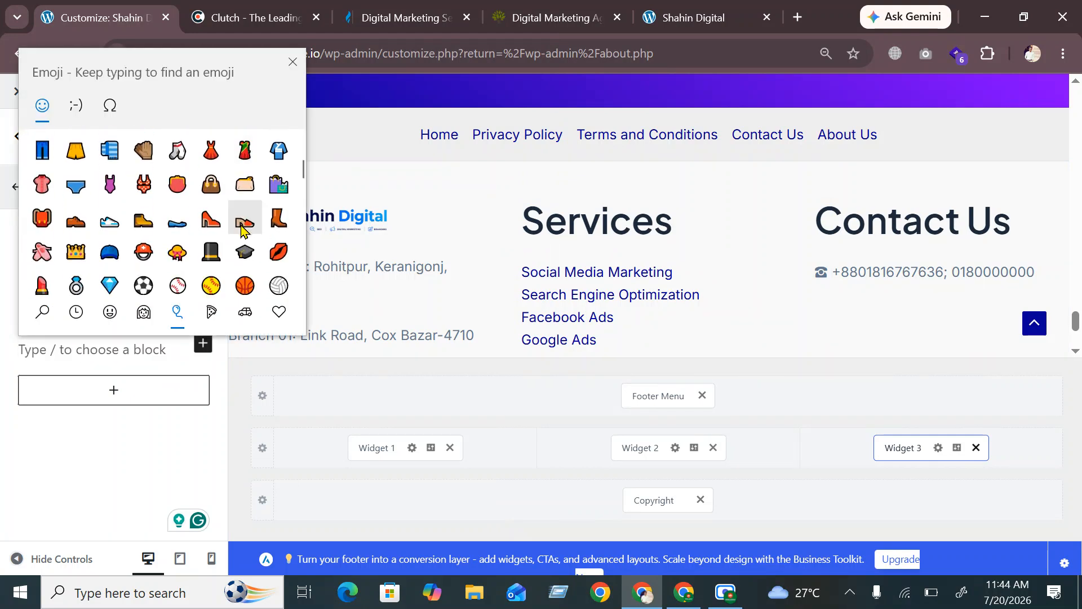
scroll(242, 228, down, 15)
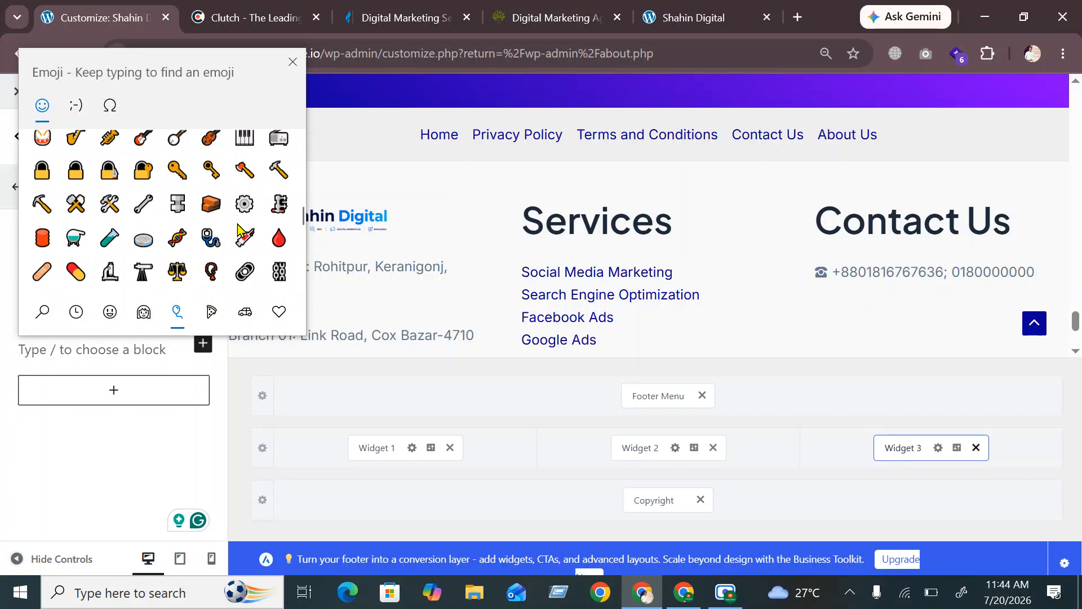
scroll(238, 231, down, 10)
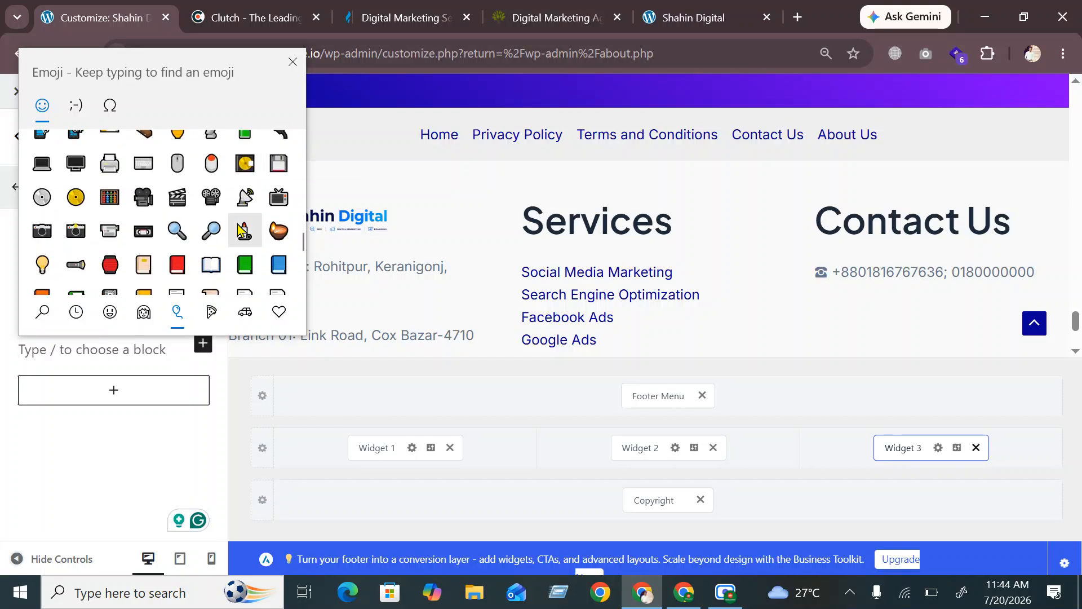
scroll(231, 226, down, 5)
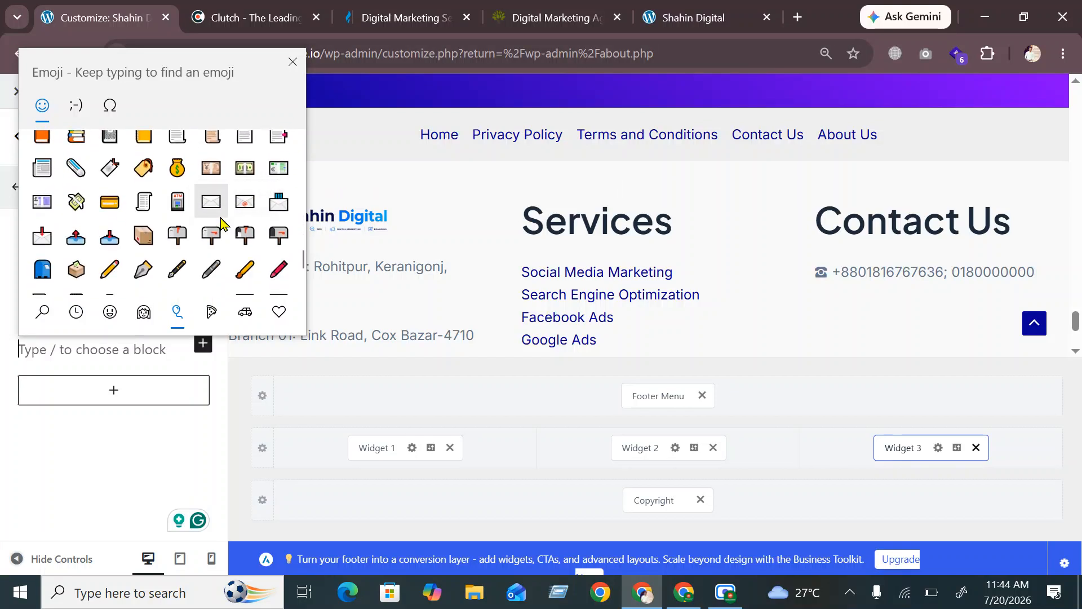
click(212, 204)
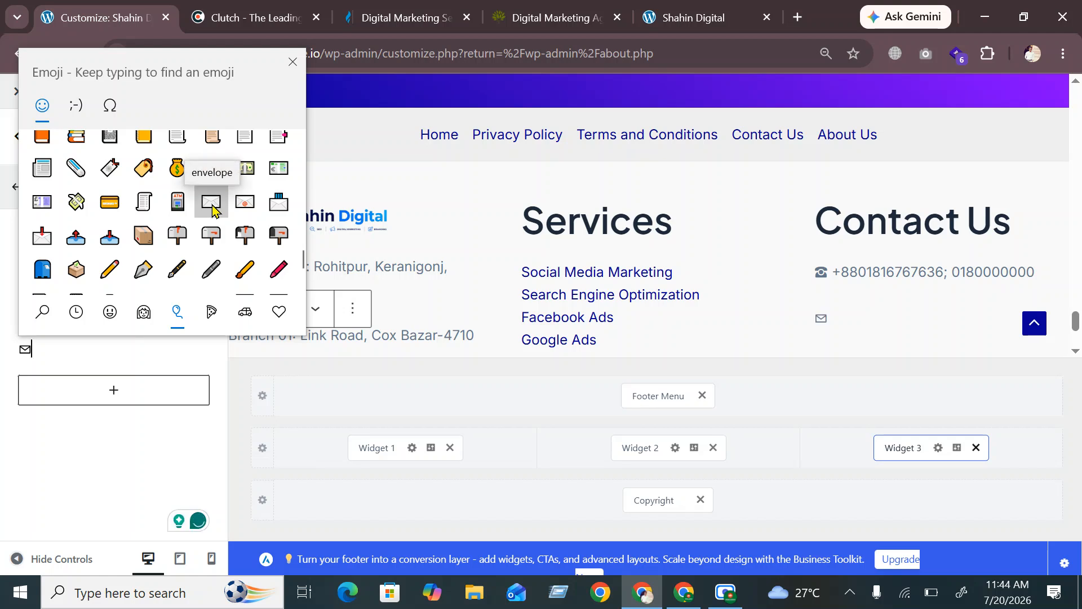
click(188, 243)
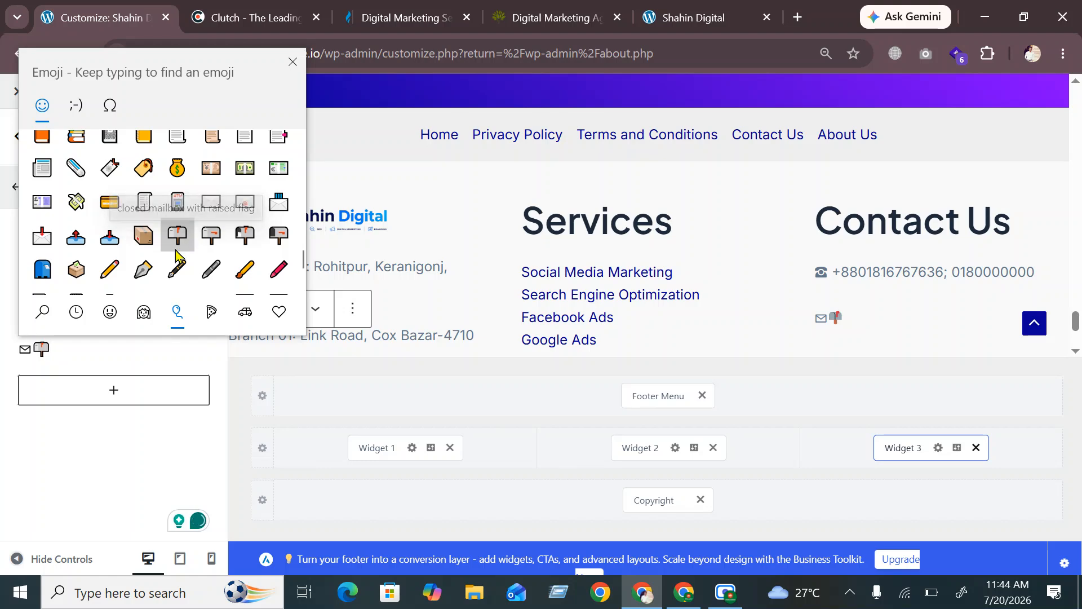
key(Escape)
key(BackSpace)
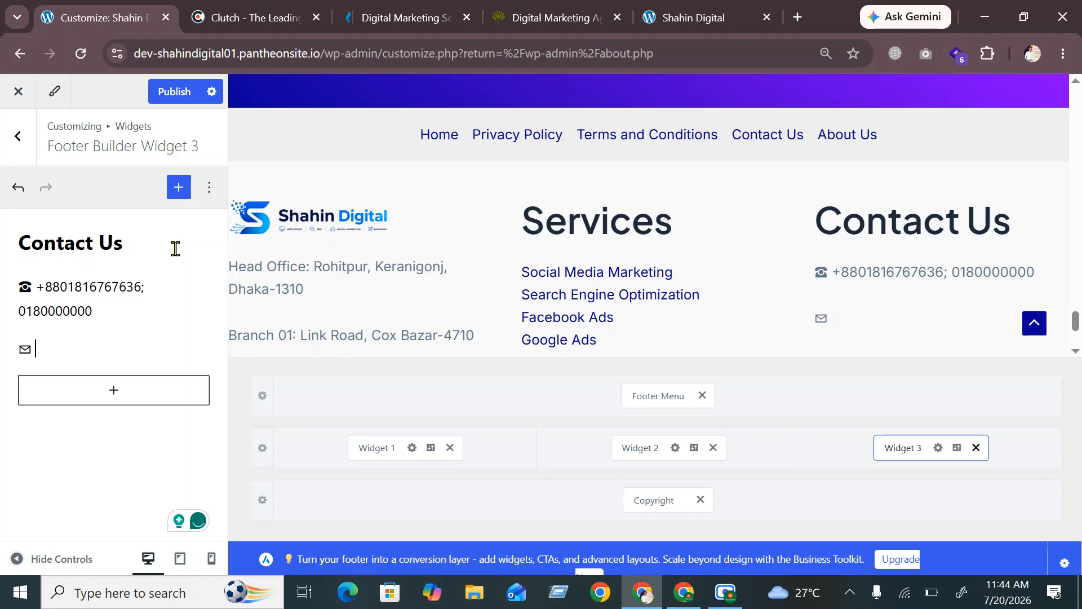
Enter the contact e-mail address after the envelope and select the phone and e-mail lines
text(shah)
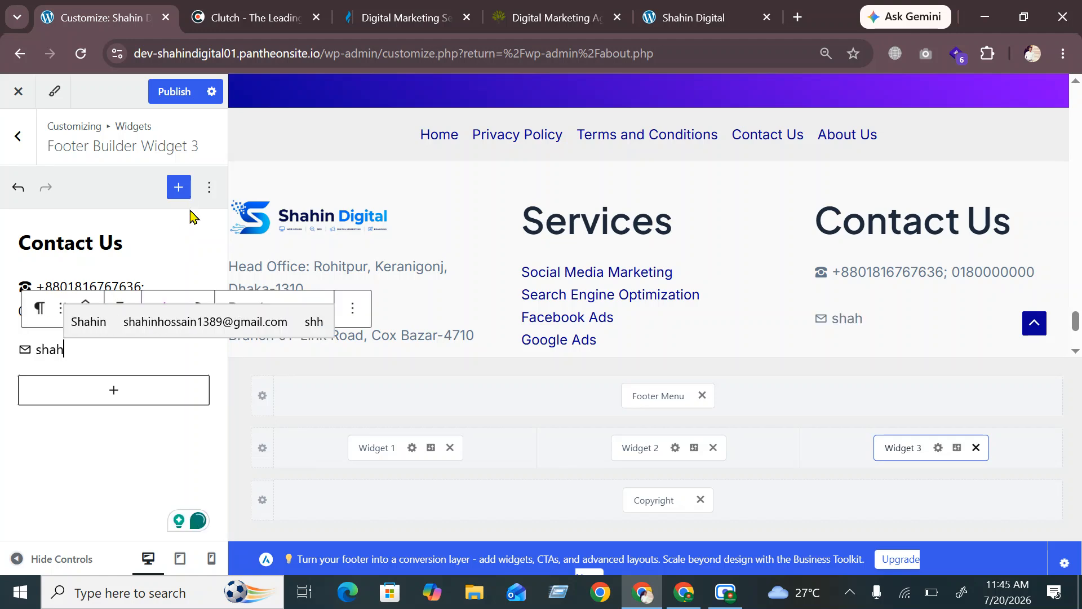
click(181, 322)
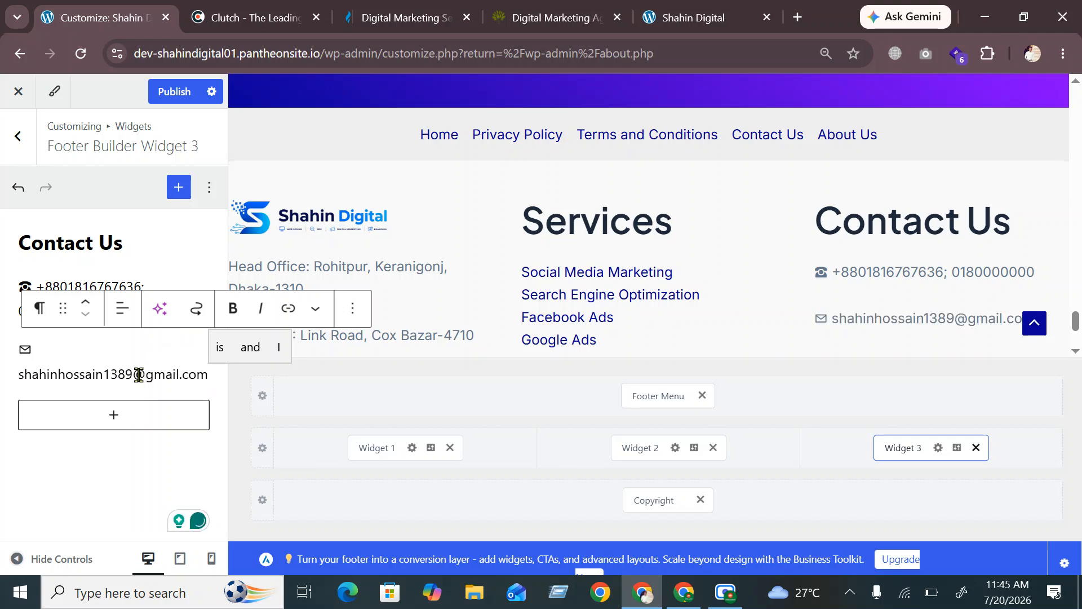
key(Return)
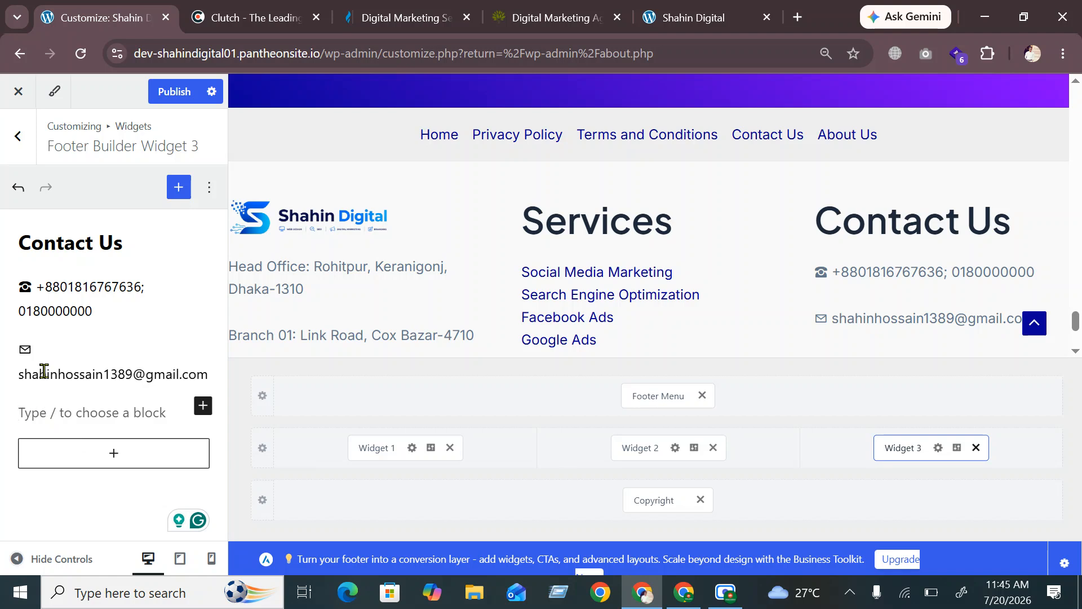
drag(204, 372, 8, 280)
key(ctrl+c)
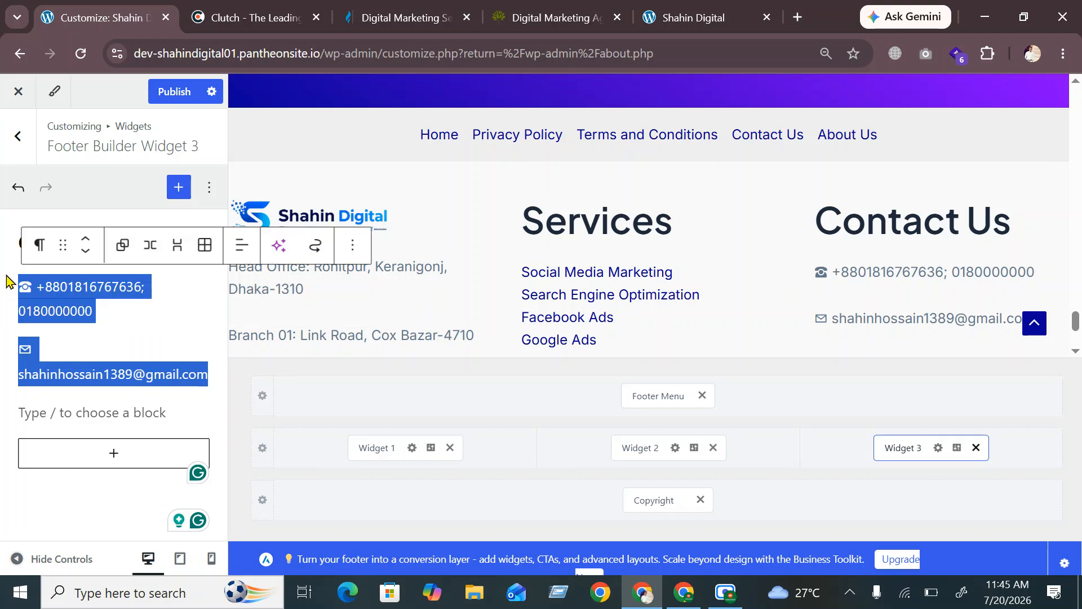
click(796, 17)
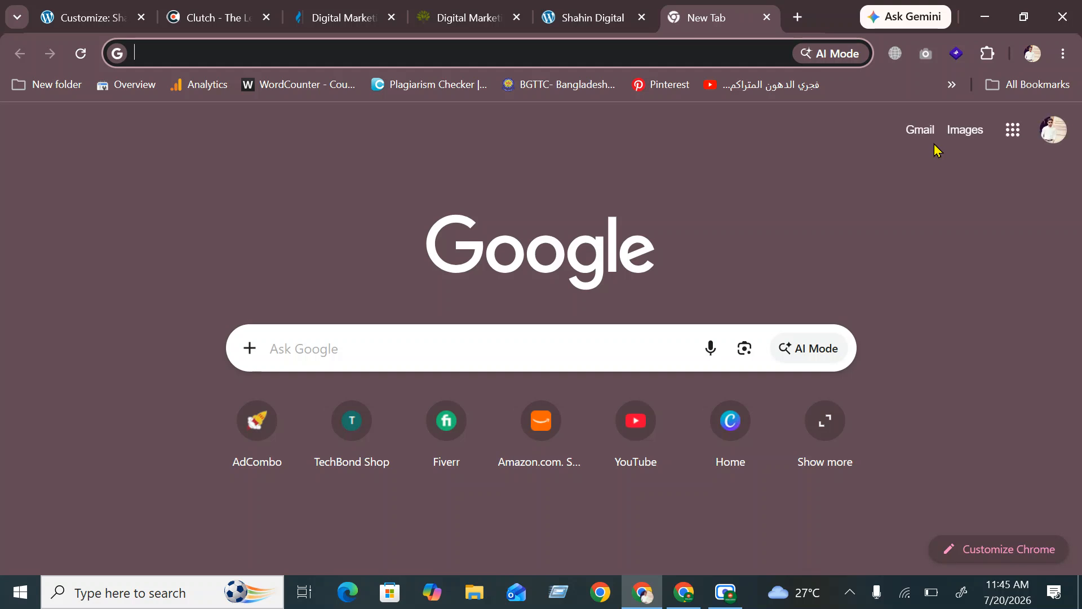
Open Google Translate from the Google apps grid on the new tab
click(1006, 139)
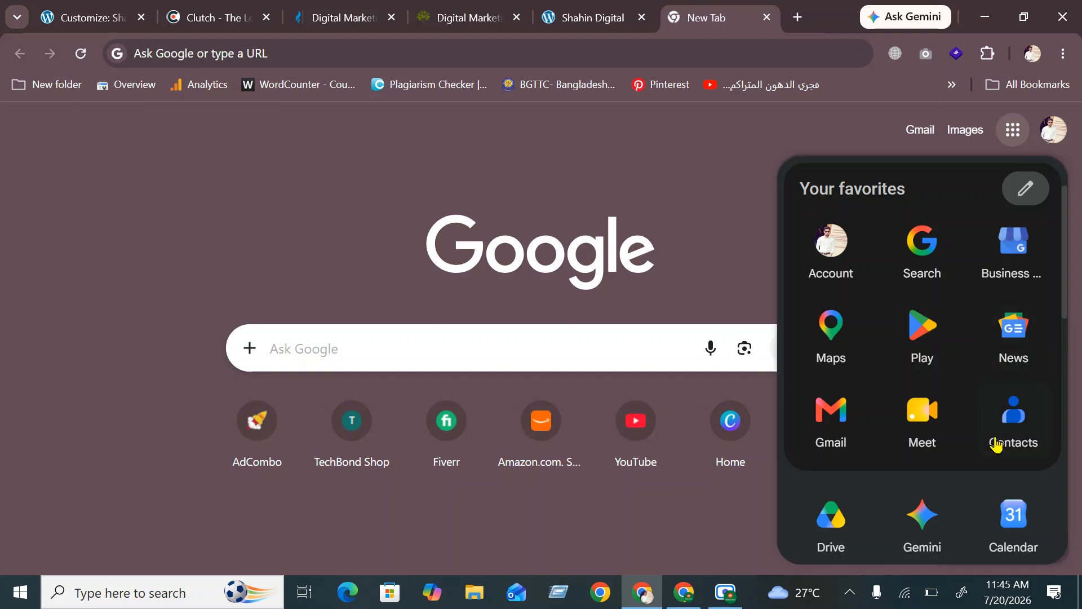
scroll(935, 429, down, 5)
scroll(925, 411, down, 4)
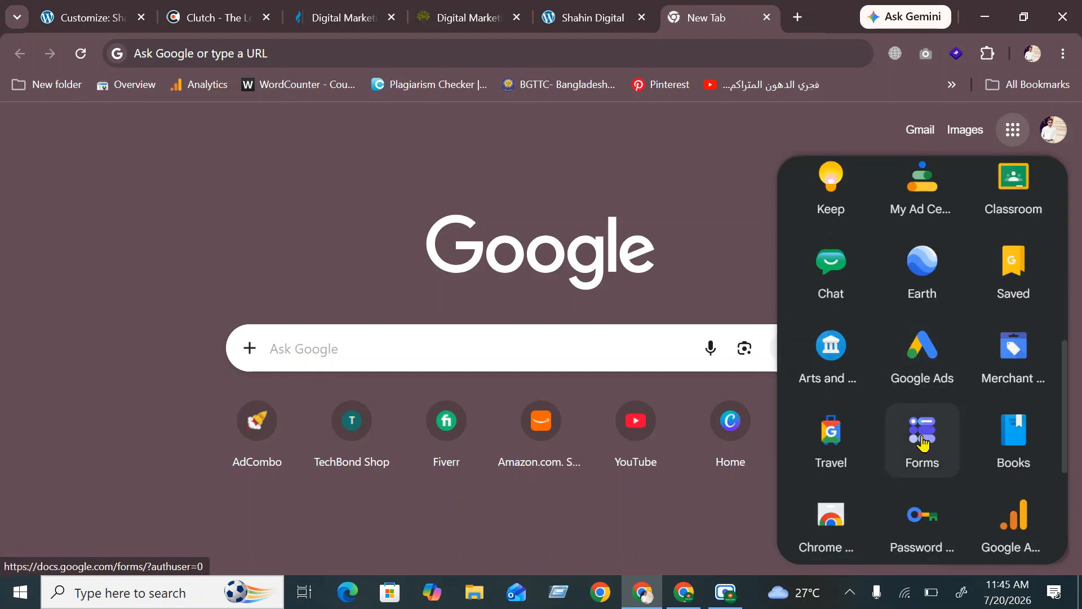
scroll(896, 361, down, 3)
scroll(891, 382, up, 10)
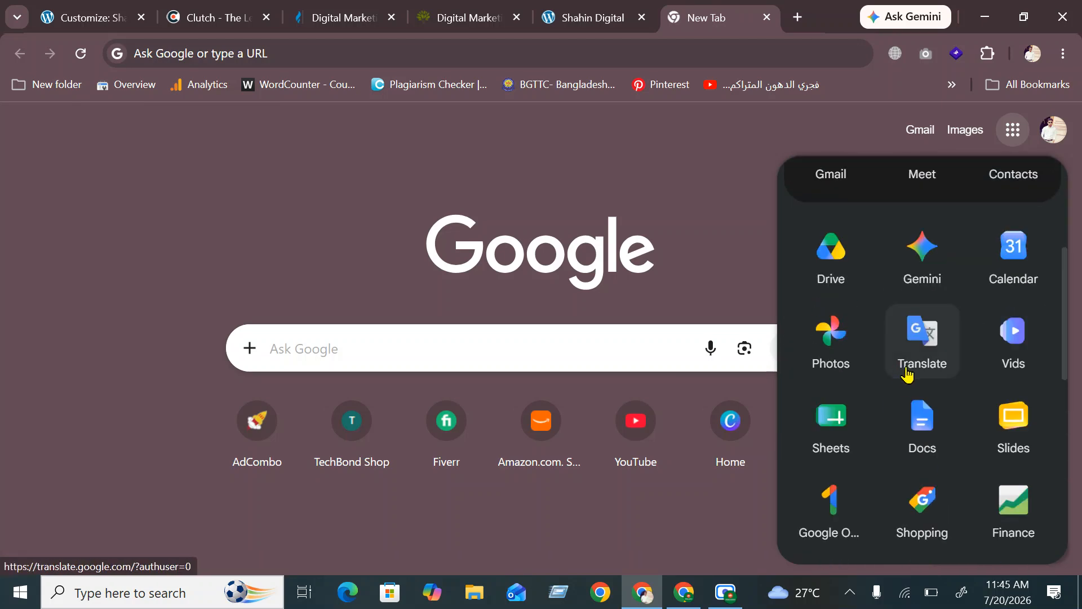
click(922, 372)
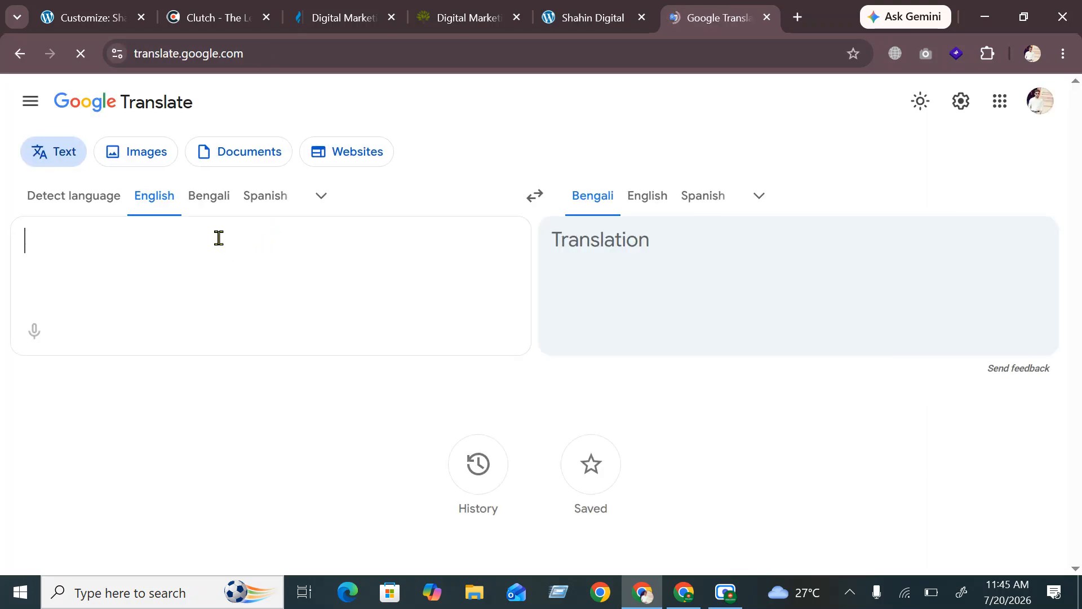
Paste the phone and e-mail lines into Google Translate and remove the blank line between them
key(ctrl+v)
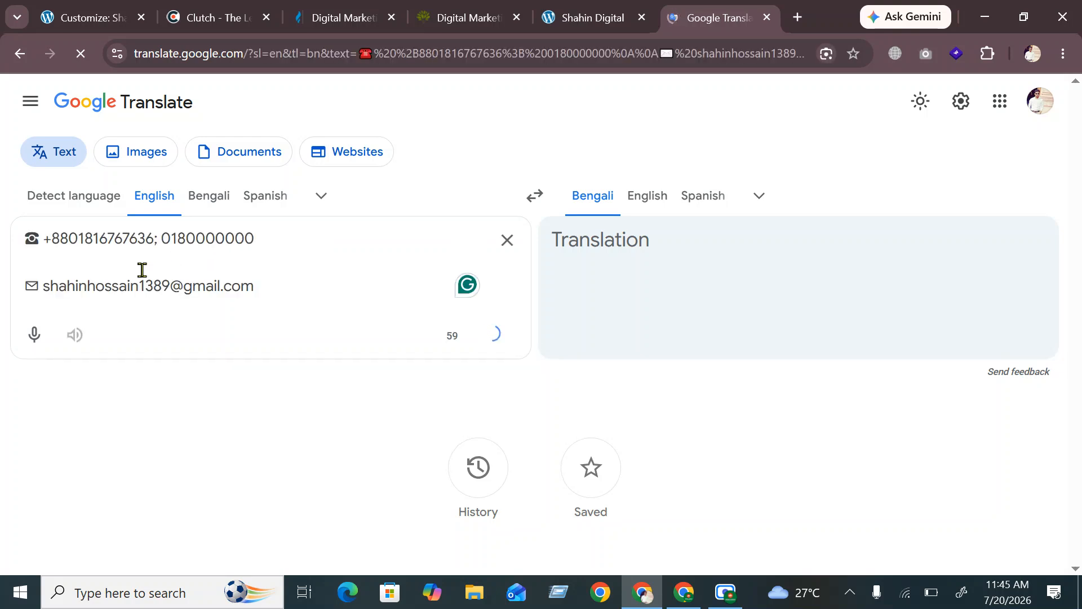
click(96, 254)
key(BackSpace)
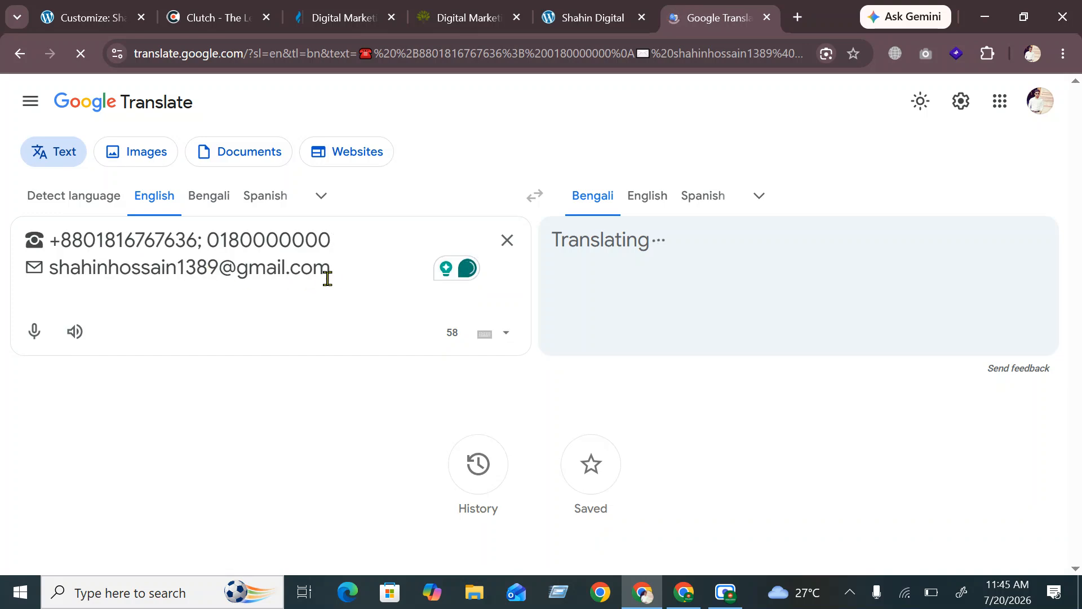
click(335, 277)
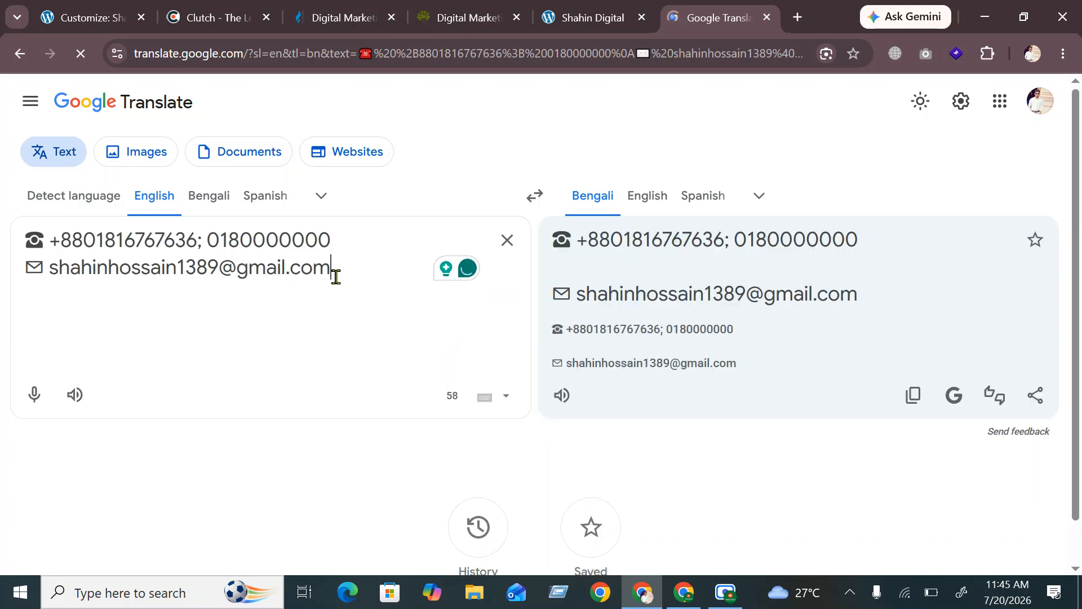
key(Return)
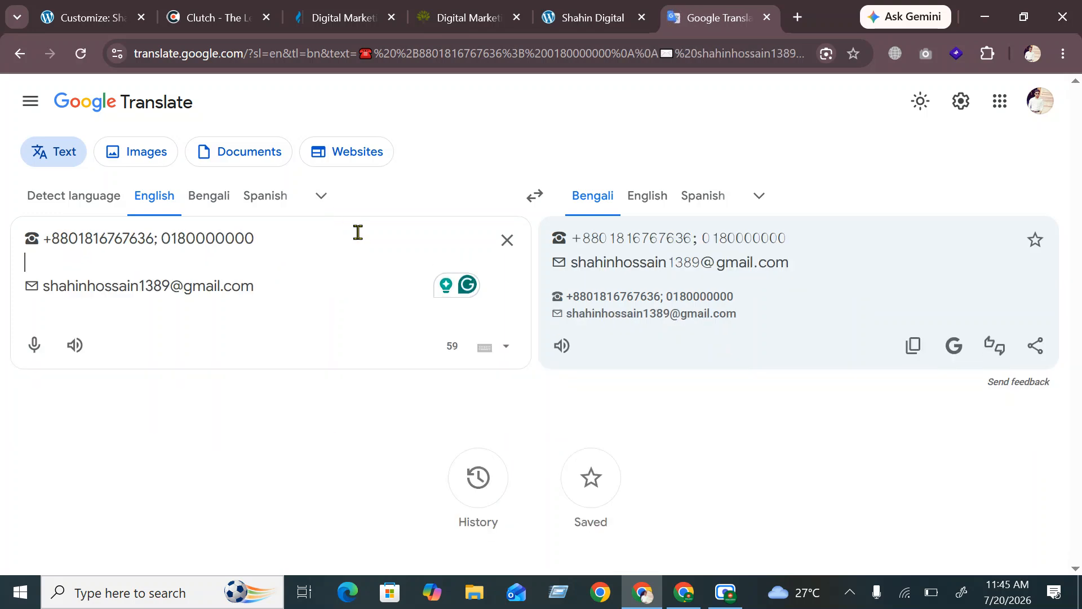
Drop the attempted WhatsApp line, join phone and e-mail, and cut the text out
text(What)
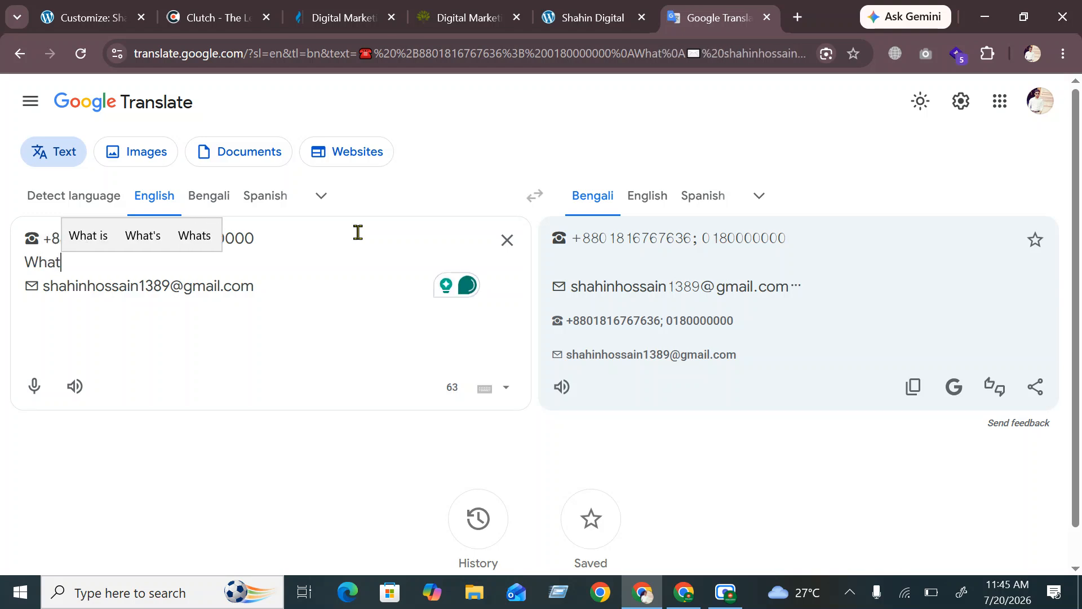
key(BackSpace)
key(BackSpace)
key(BackSpace)
key(BackSpace)
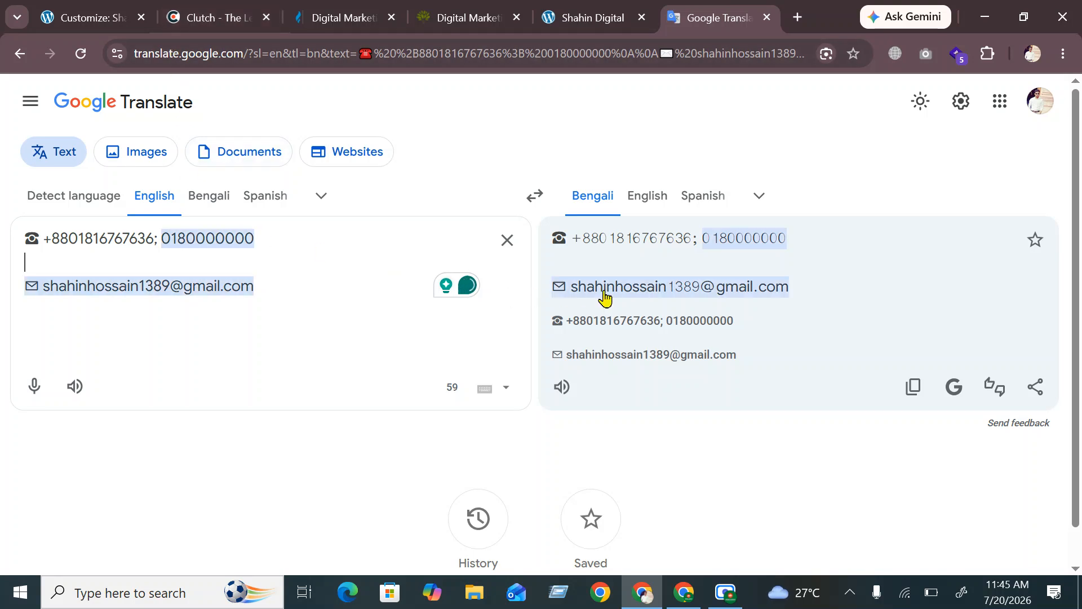
key(super+period)
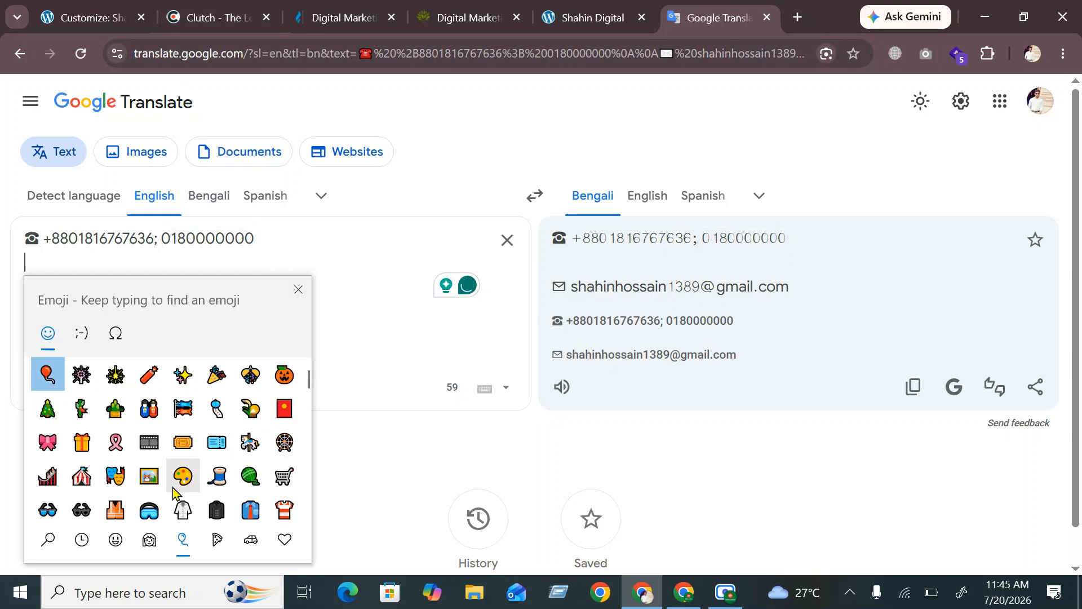
click(56, 540)
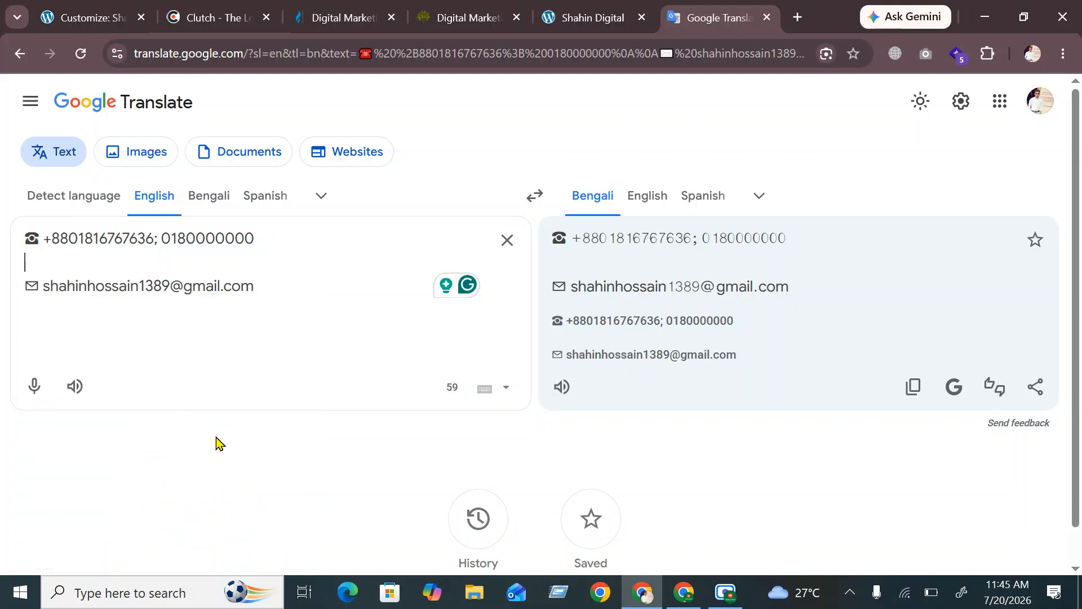
text(whats)
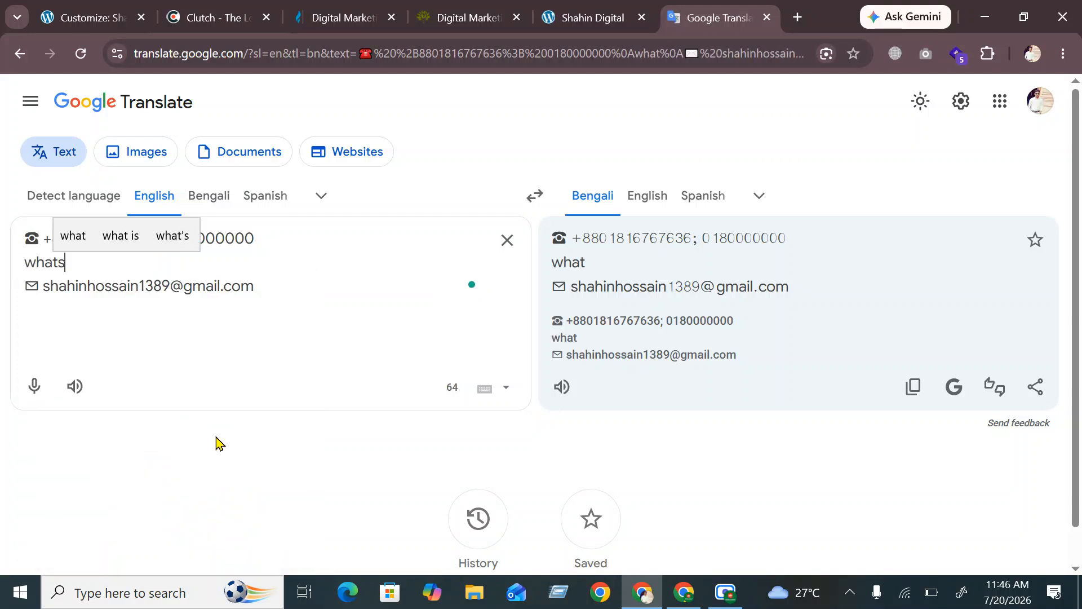
text(a)
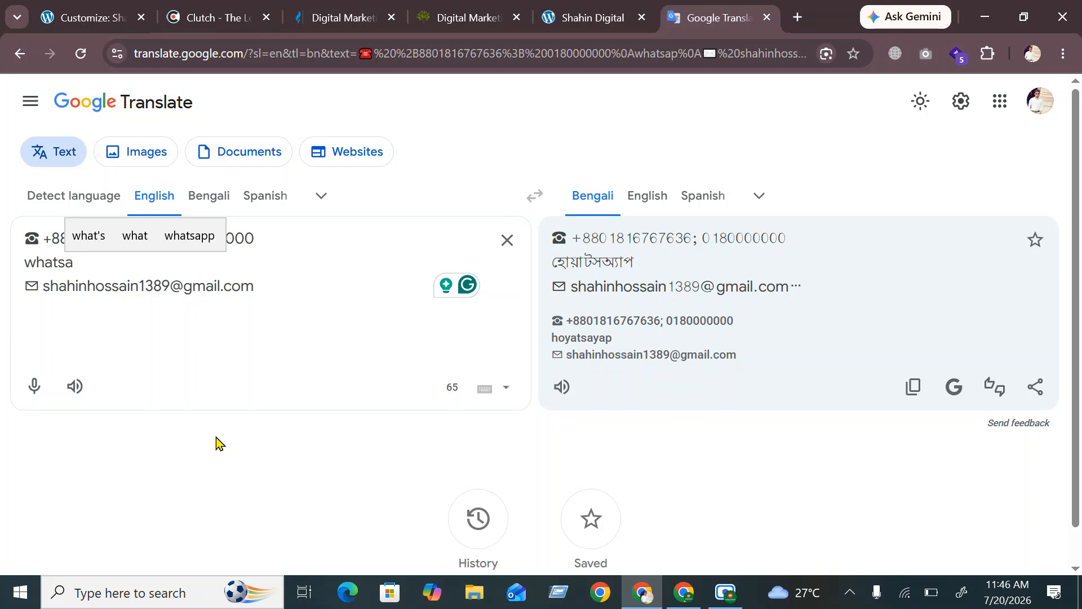
text(pp)
key(BackSpace)
key(BackSpace)
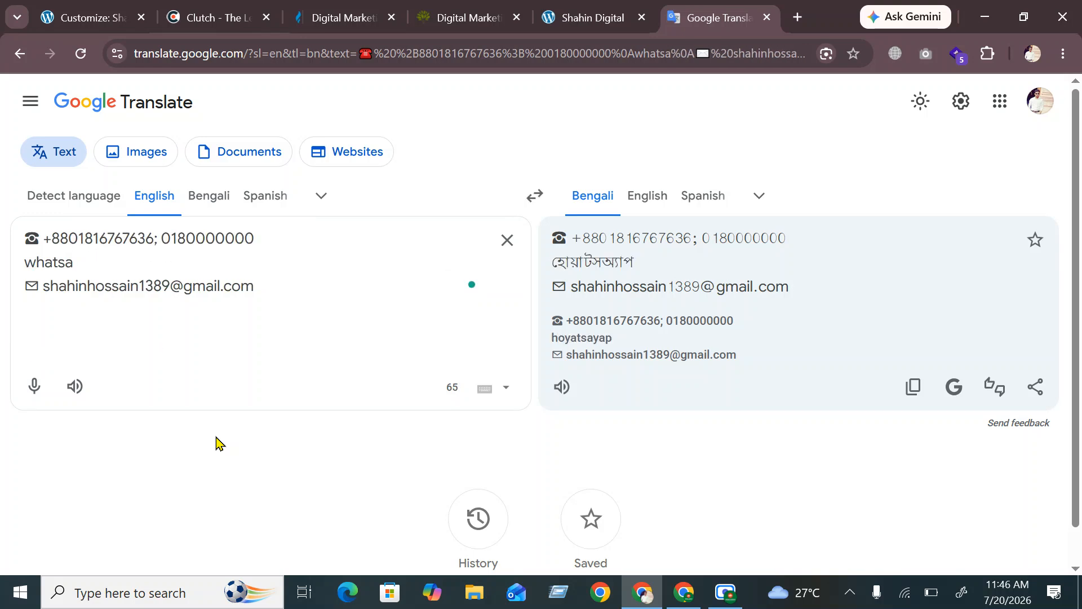
key(BackSpace)
key(BackSpace)
key(BackSpace)
key(BackSpace)
key(BackSpace)
key(BackSpace)
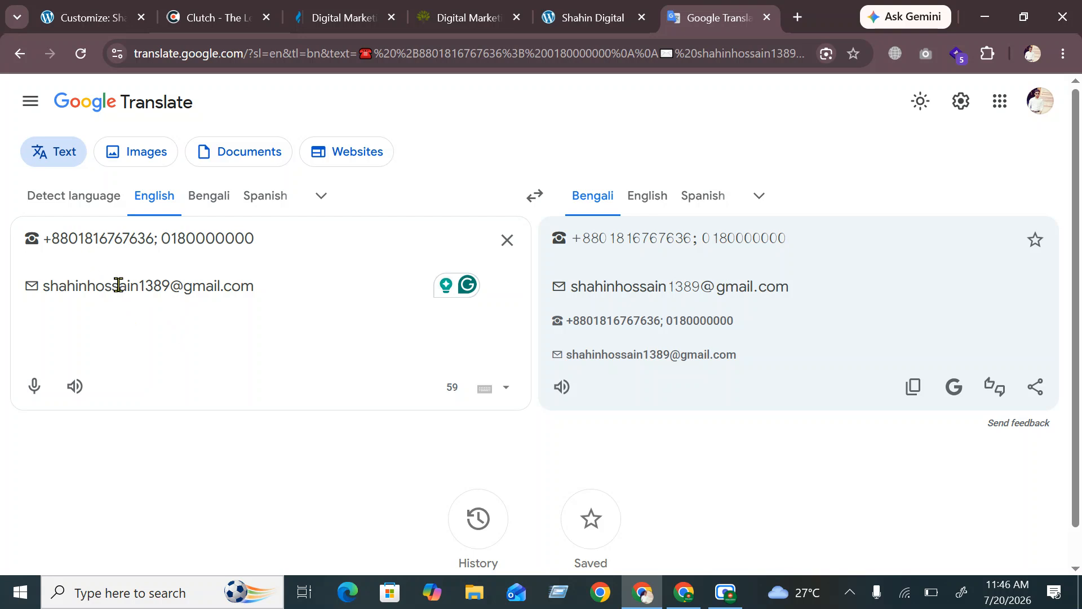
key(BackSpace)
key(Return)
key(BackSpace)
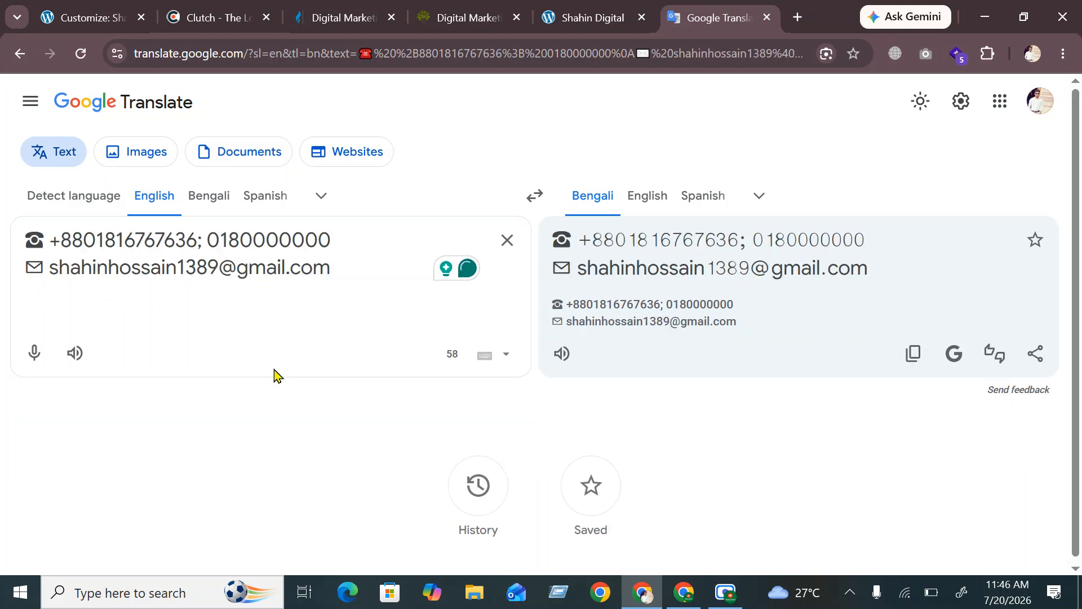
drag(330, 267, 14, 261)
key(ctrl+c)
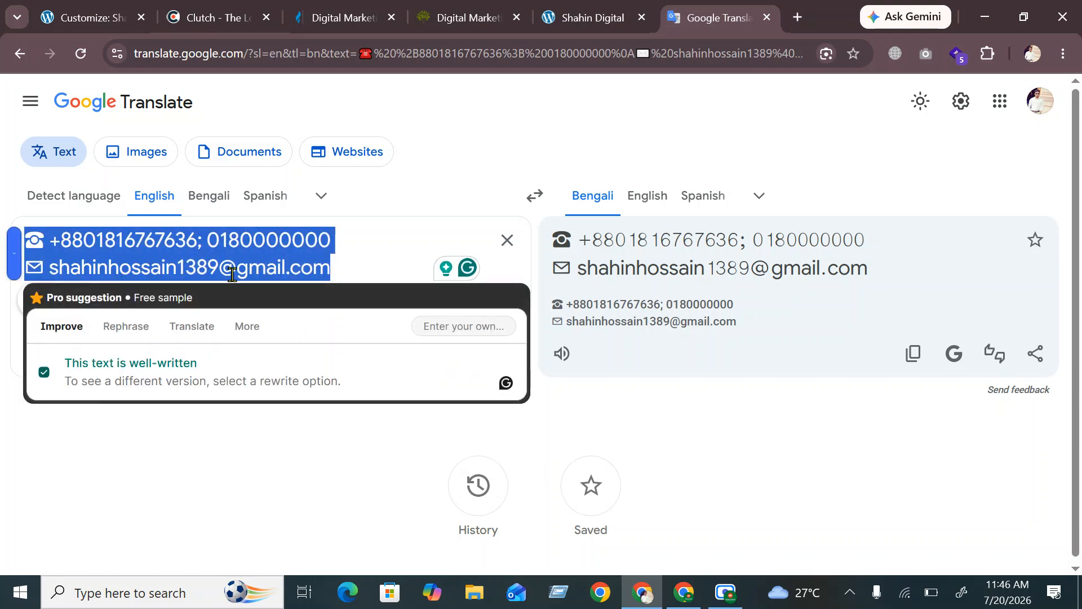
key(BackSpace)
click(90, 17)
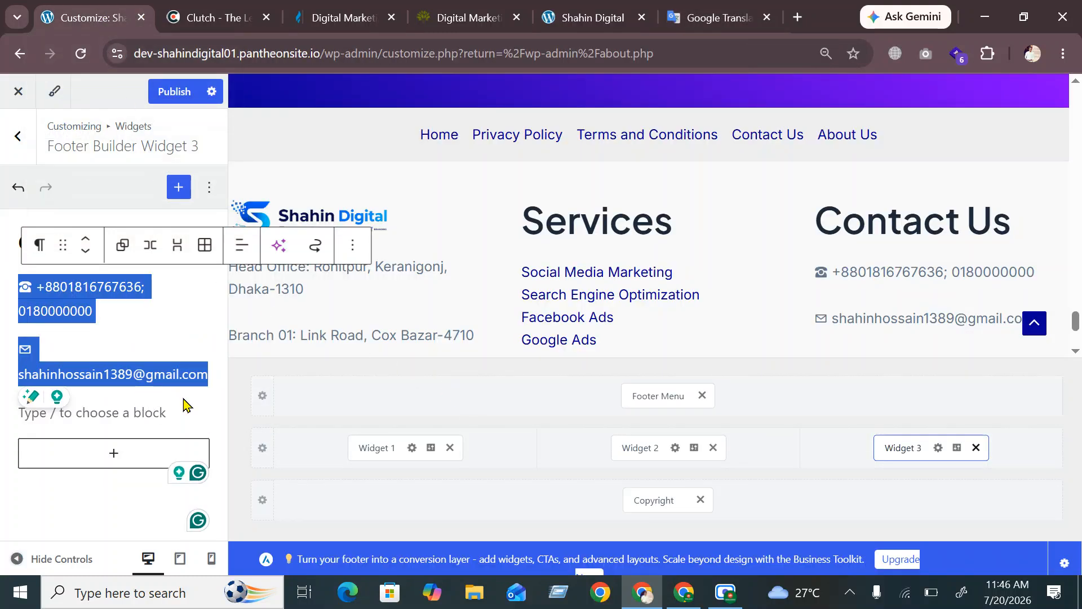
Replace Widget 3's old contact text with the pasted lines, splitting phone and e-mail into paragraphs
key(BackSpace)
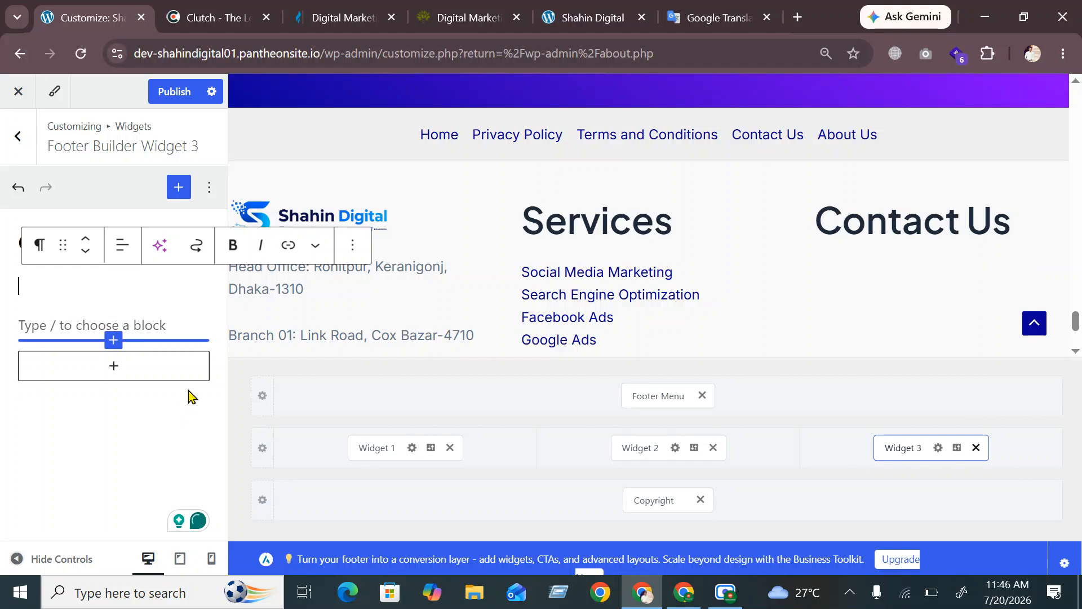
click(81, 320)
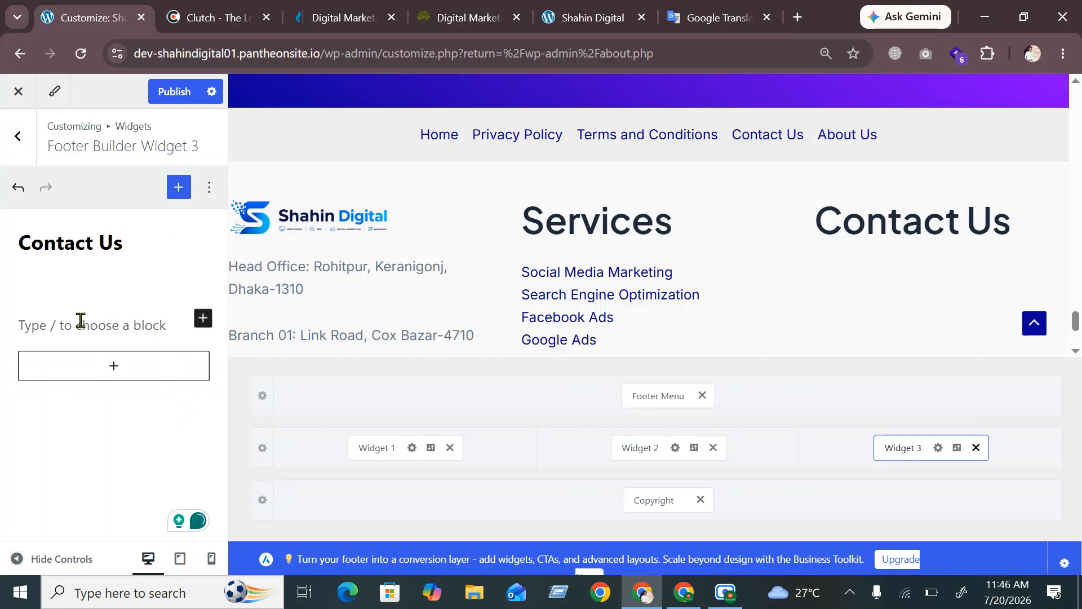
key(BackSpace)
key(ctrl+v)
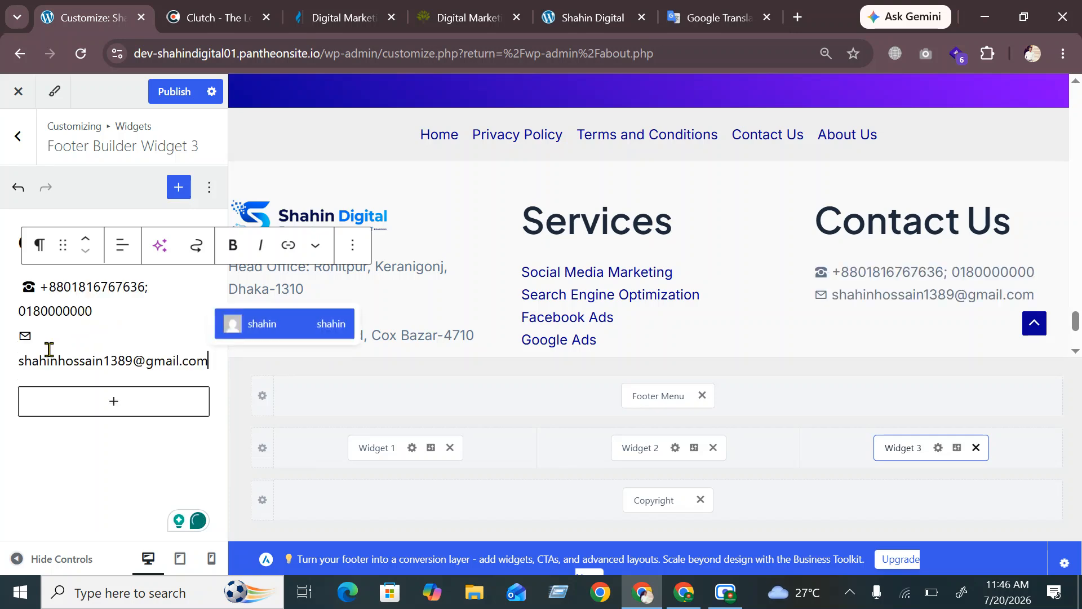
click(90, 308)
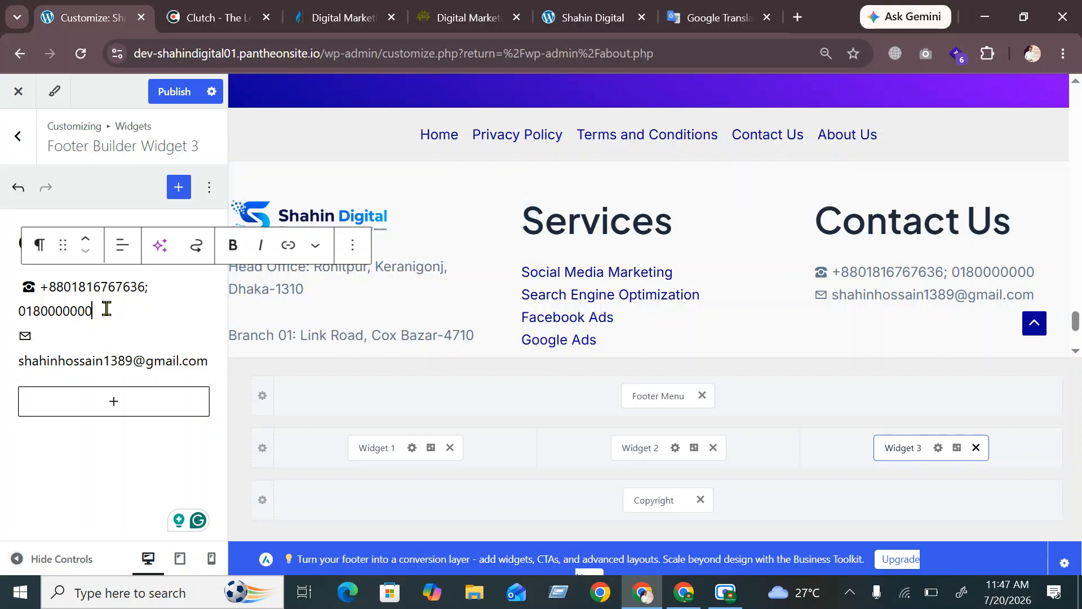
key(Return)
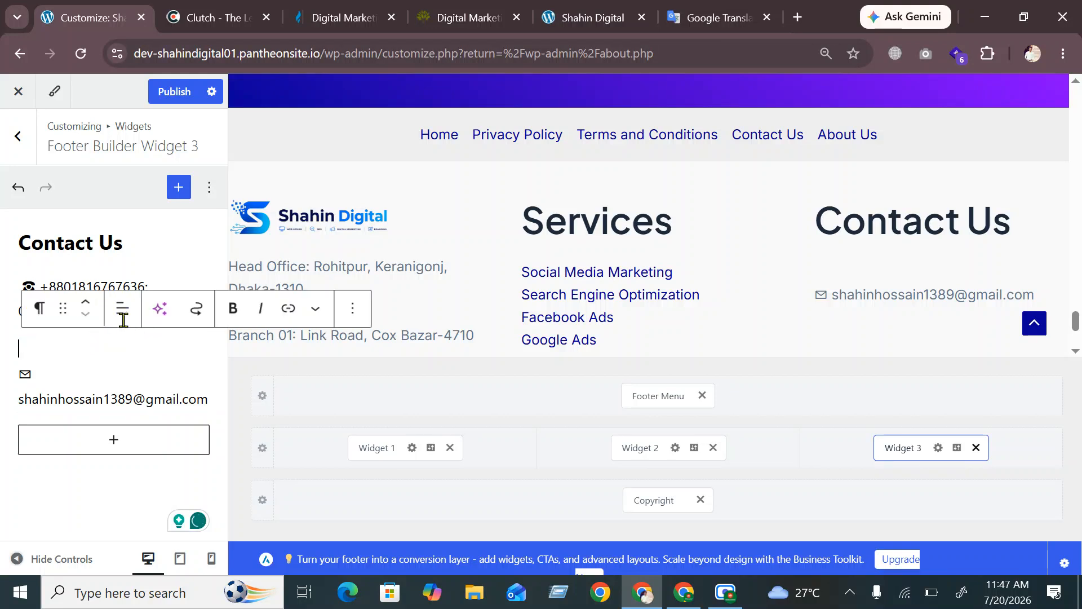
click(39, 316)
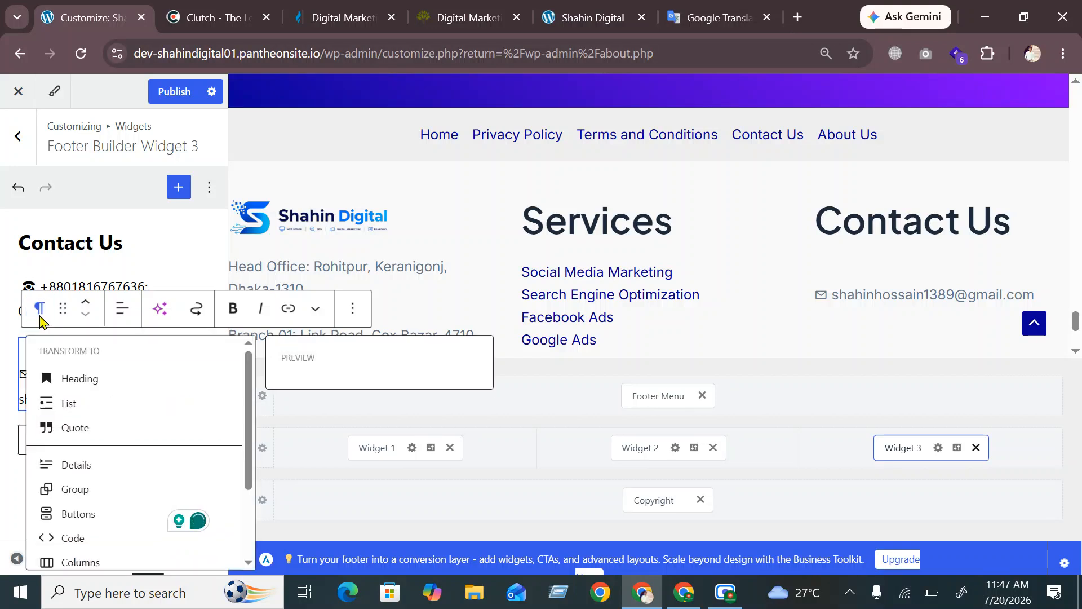
click(38, 314)
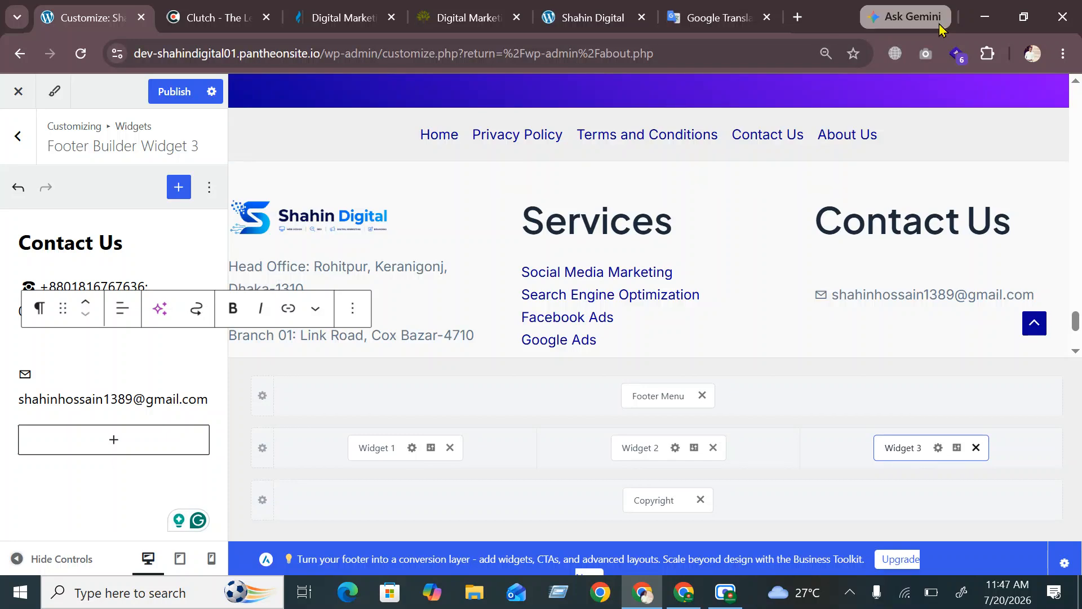
Minimize and restore the browser, hiding the screen-sharing notice and recorder window
click(987, 21)
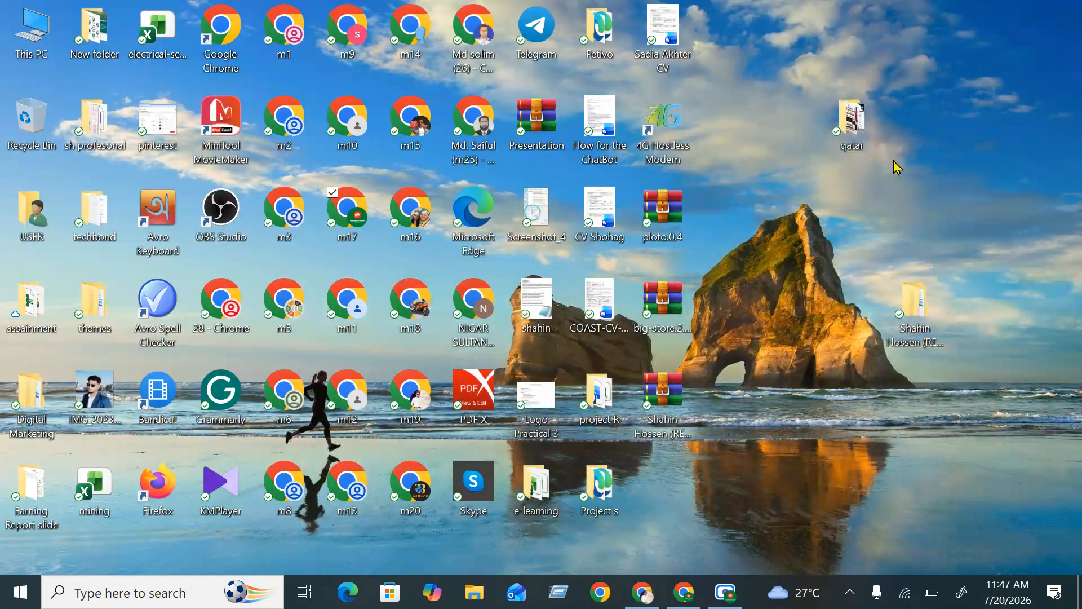
click(650, 600)
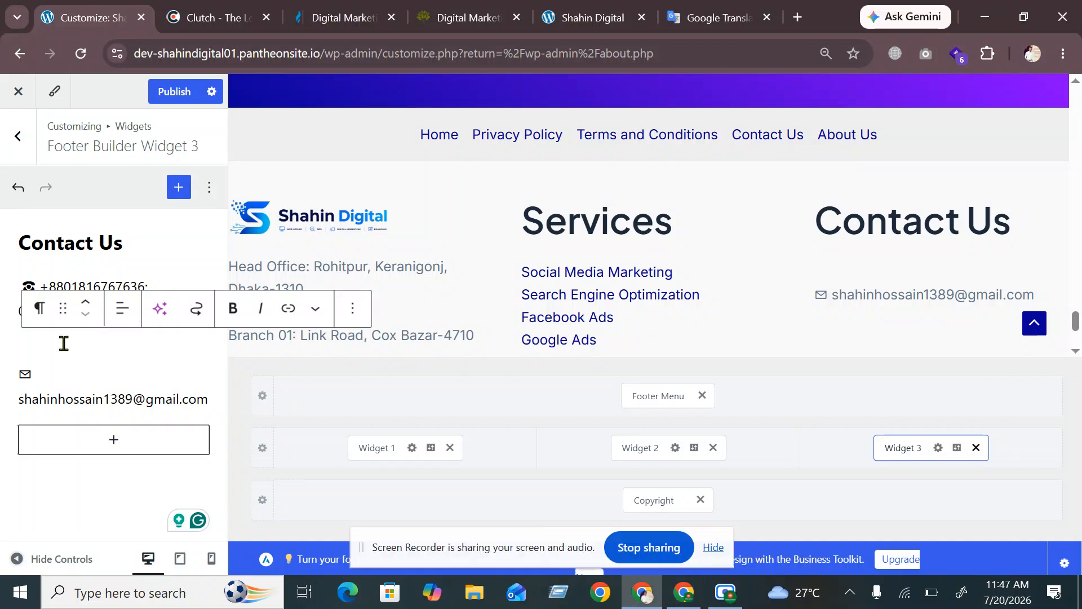
click(713, 548)
click(726, 593)
click(726, 593)
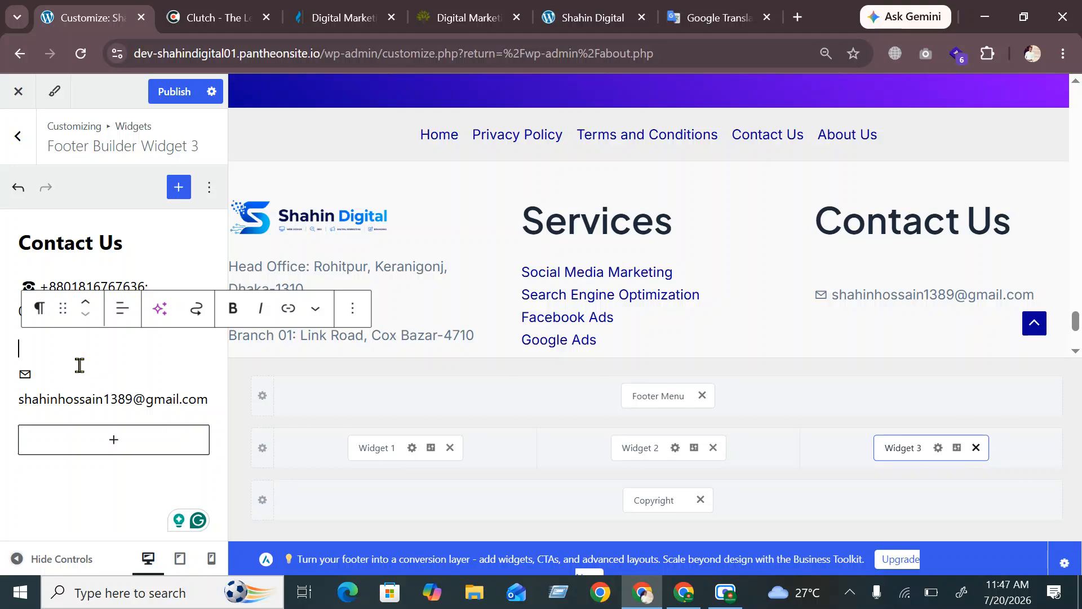
Remove the empty line below the phone number and publish the footer changes
key(BackSpace)
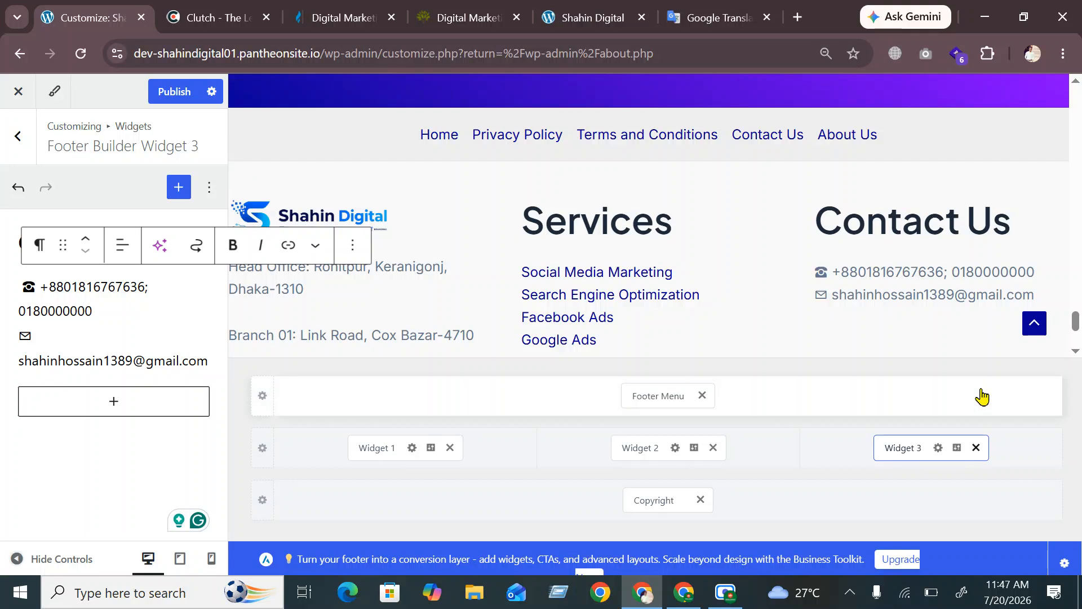
click(174, 92)
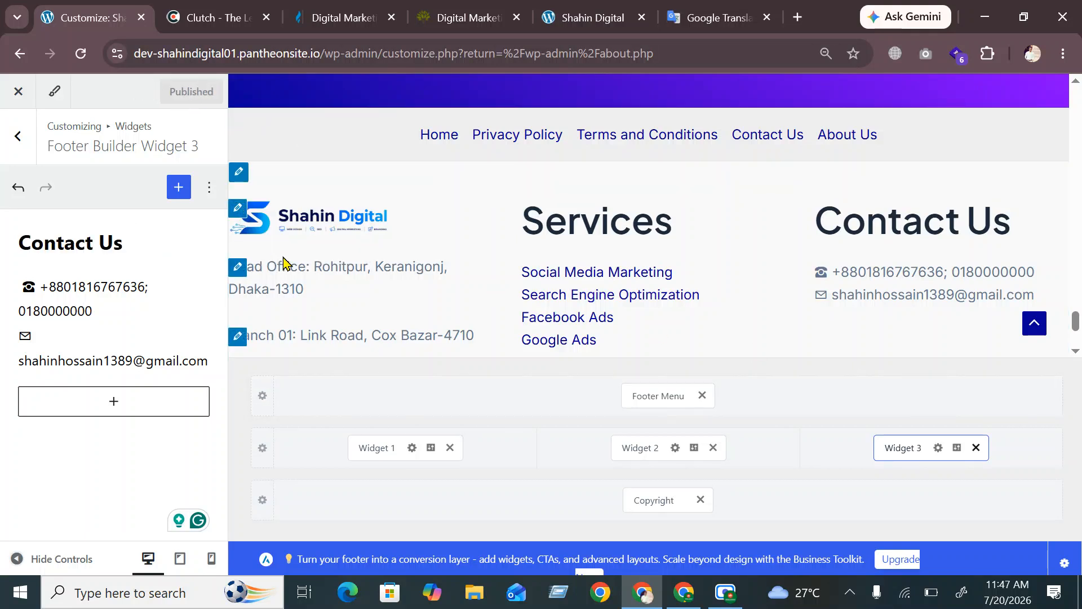
click(601, 19)
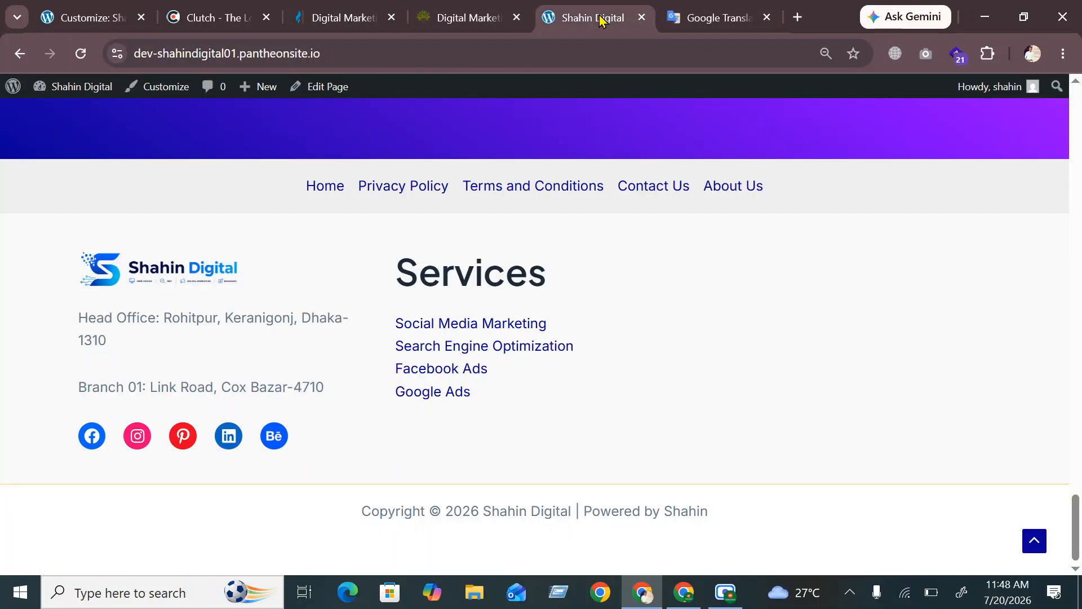
Reload the live Shahin Digital site and check the new Contact Us footer column
key(F5)
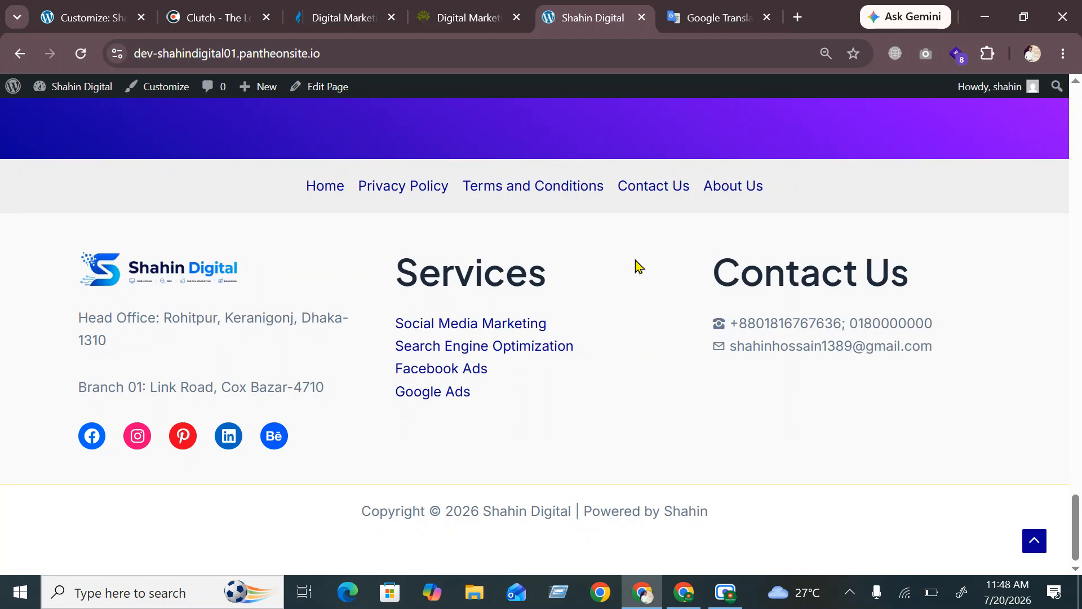
scroll(637, 266, up, 5)
scroll(641, 278, down, 5)
click(71, 19)
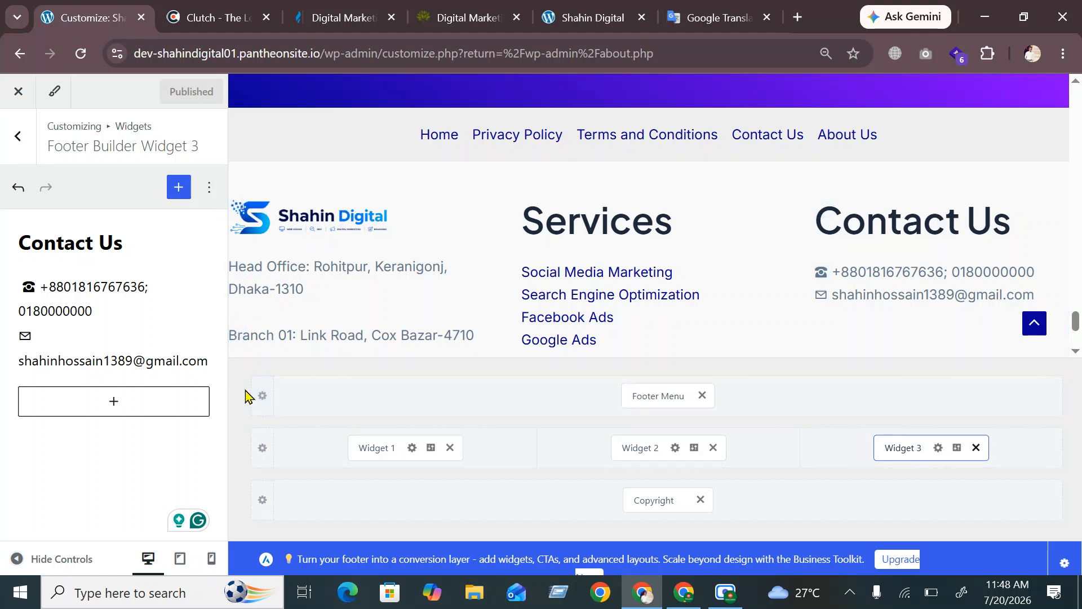
Set the Above Footer menu row's background to yellow, then bring up the Primary Footer row settings
click(262, 448)
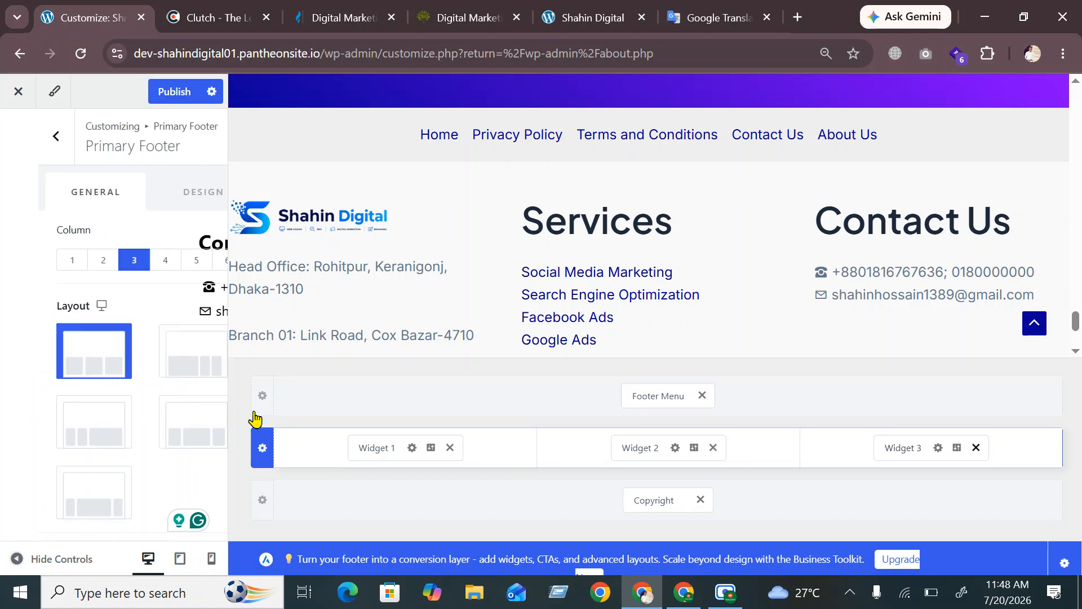
click(262, 396)
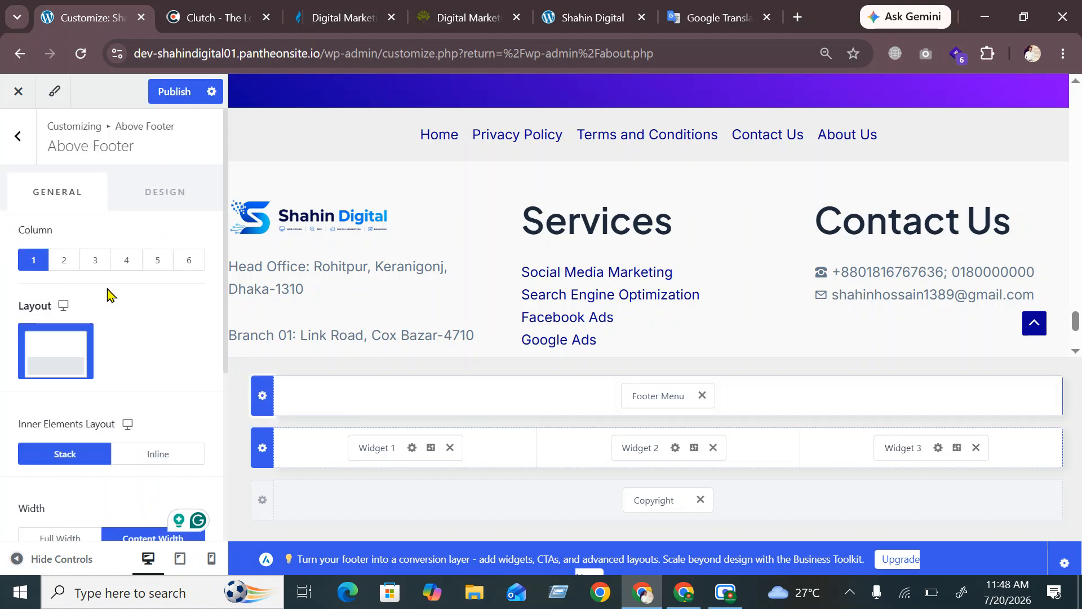
click(160, 197)
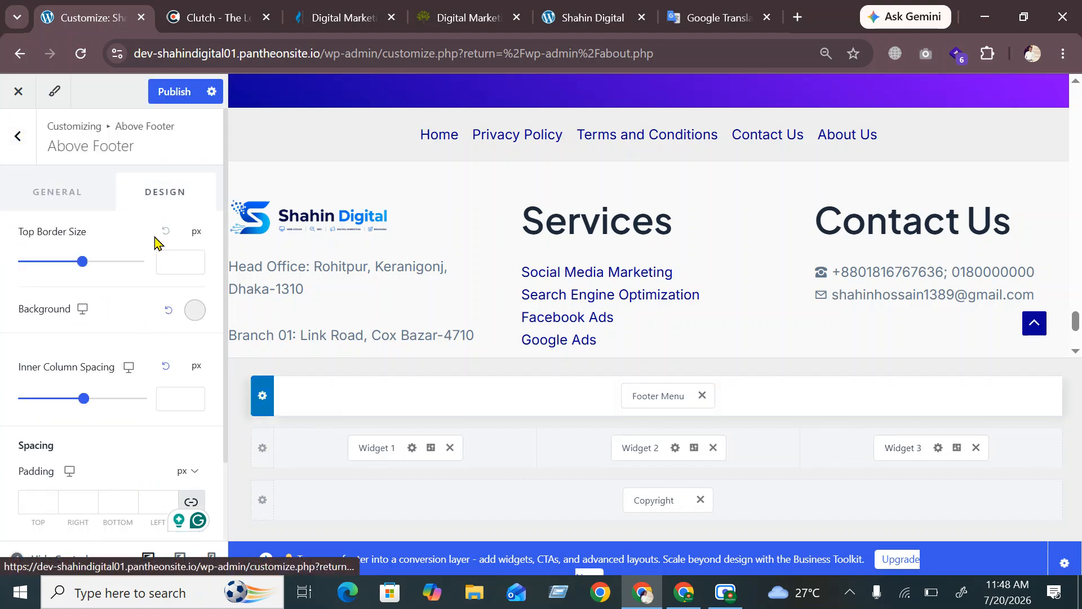
click(198, 314)
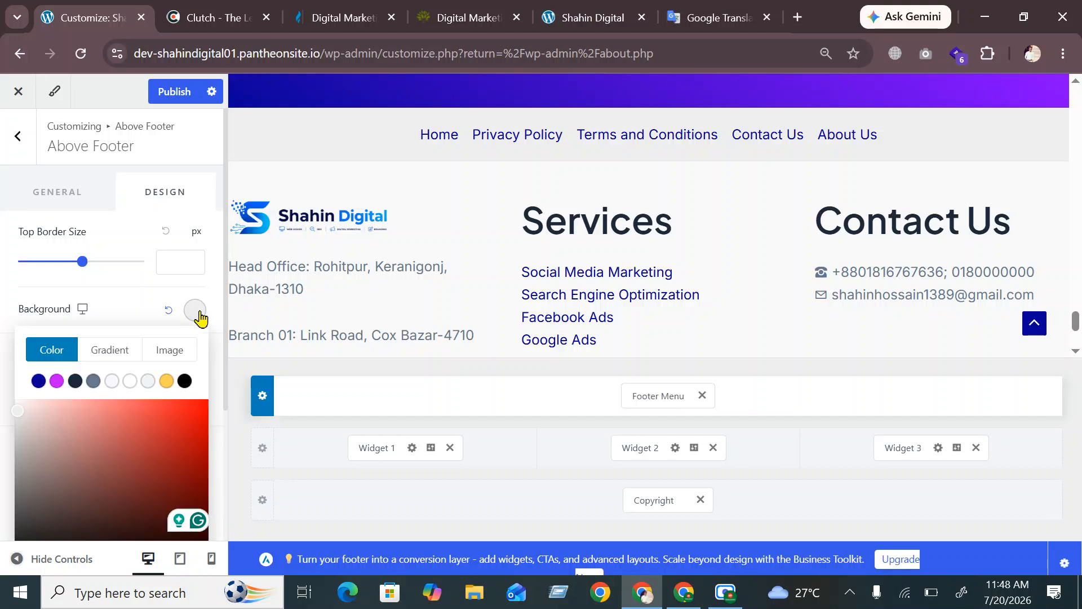
click(166, 382)
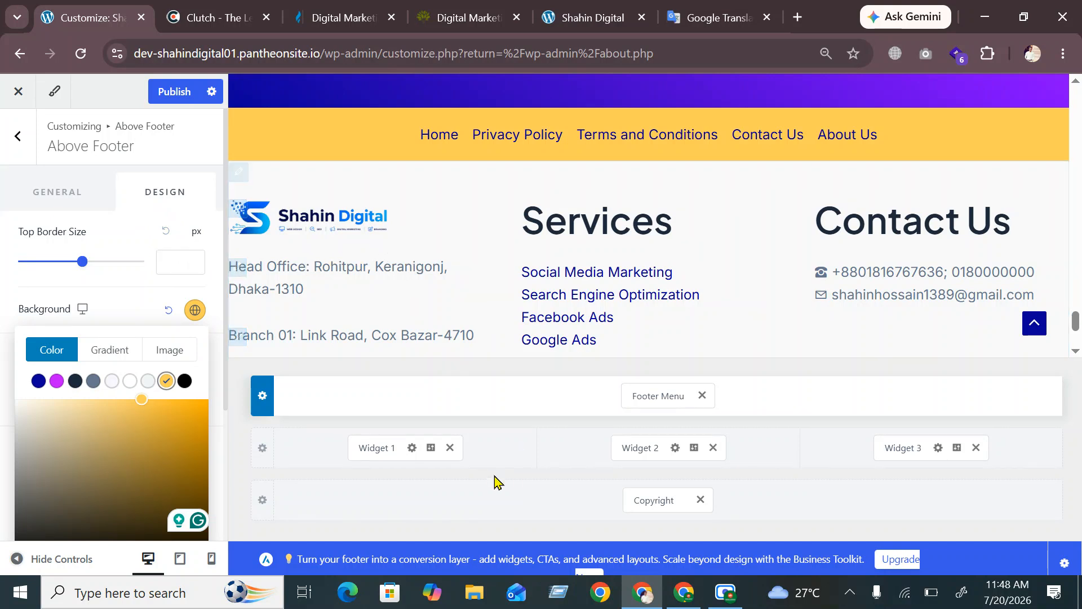
click(259, 449)
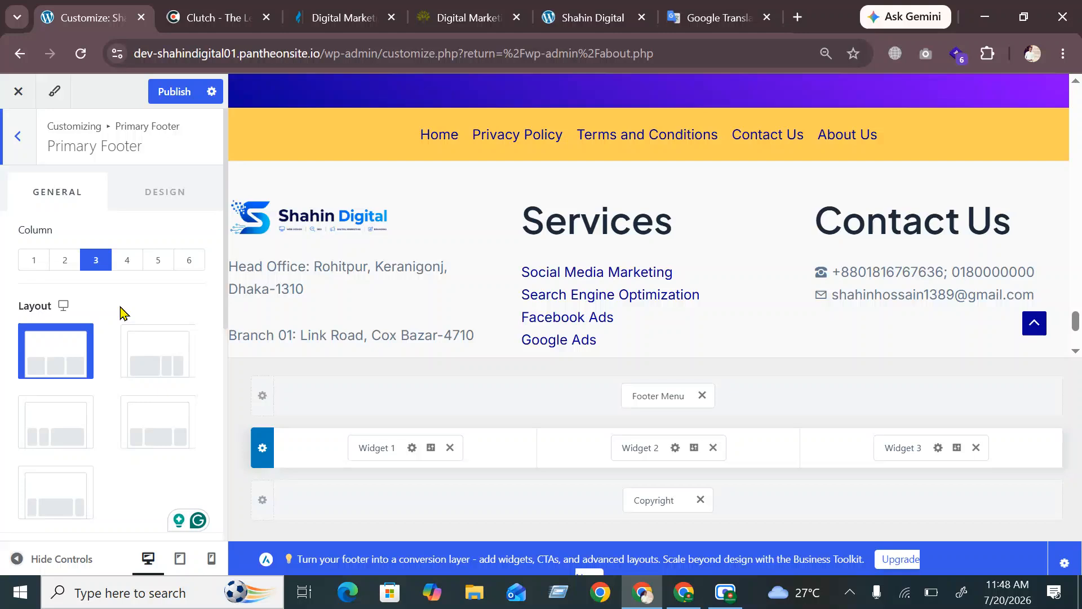
Give the Primary Footer widget area a grey background and publish both footer colour changes
click(146, 193)
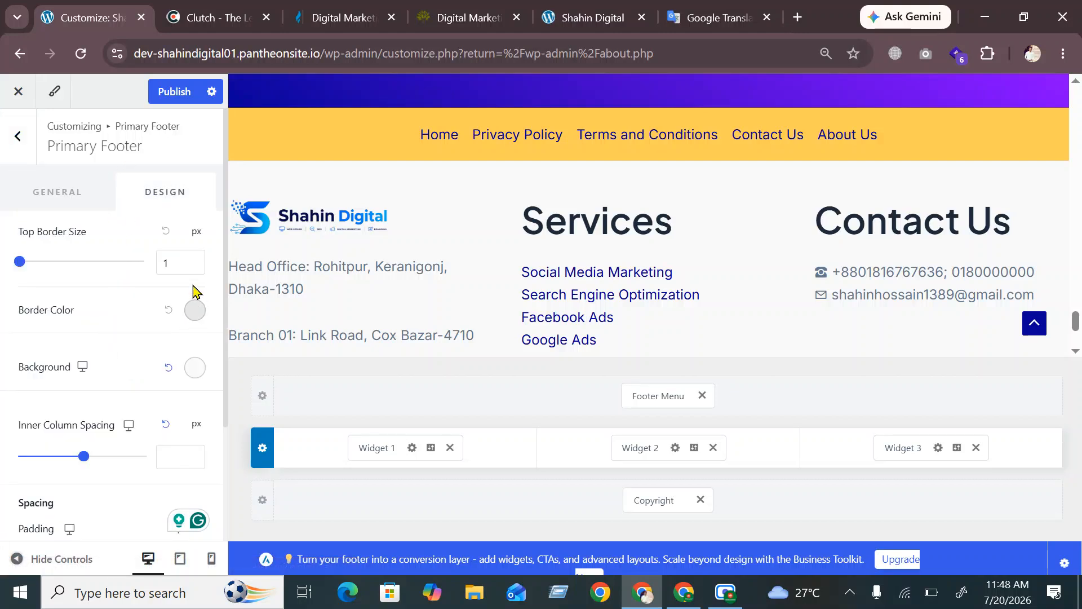
click(198, 369)
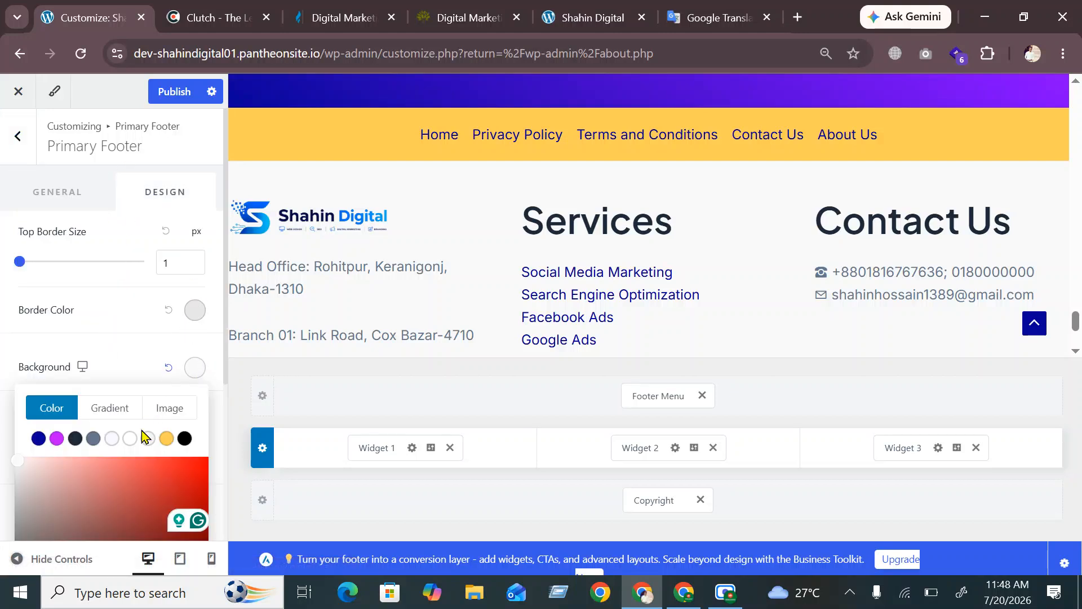
click(94, 439)
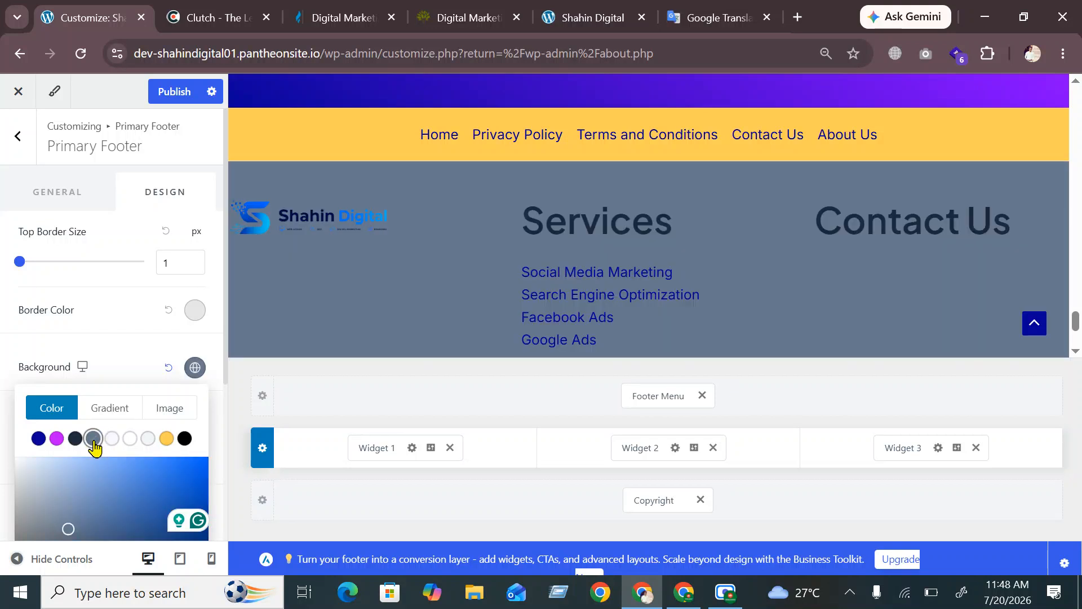
click(112, 438)
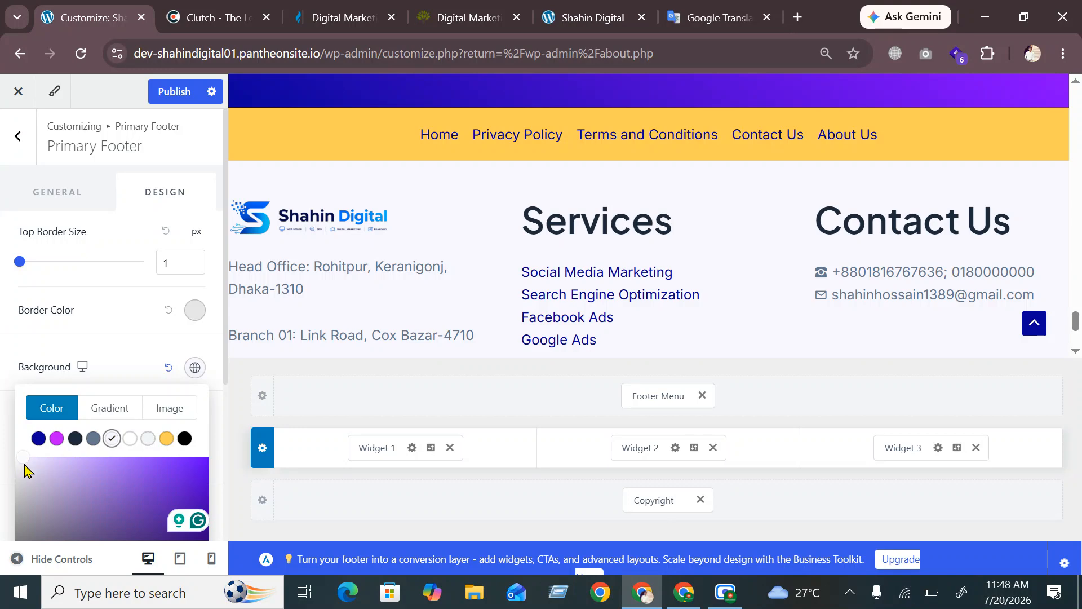
scroll(23, 462, down, 1)
drag(23, 461, 17, 391)
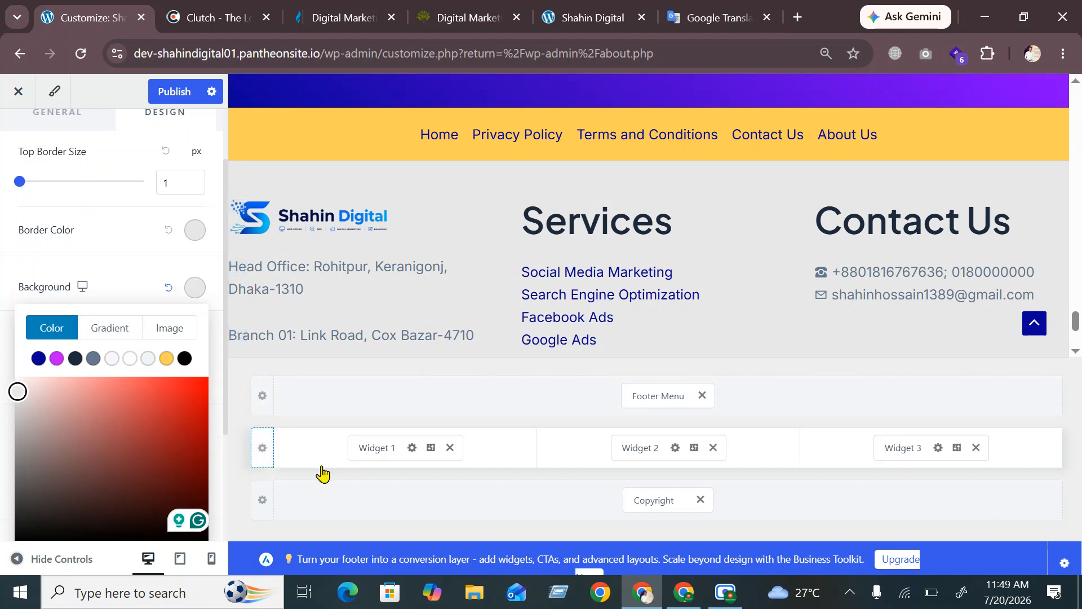
click(169, 96)
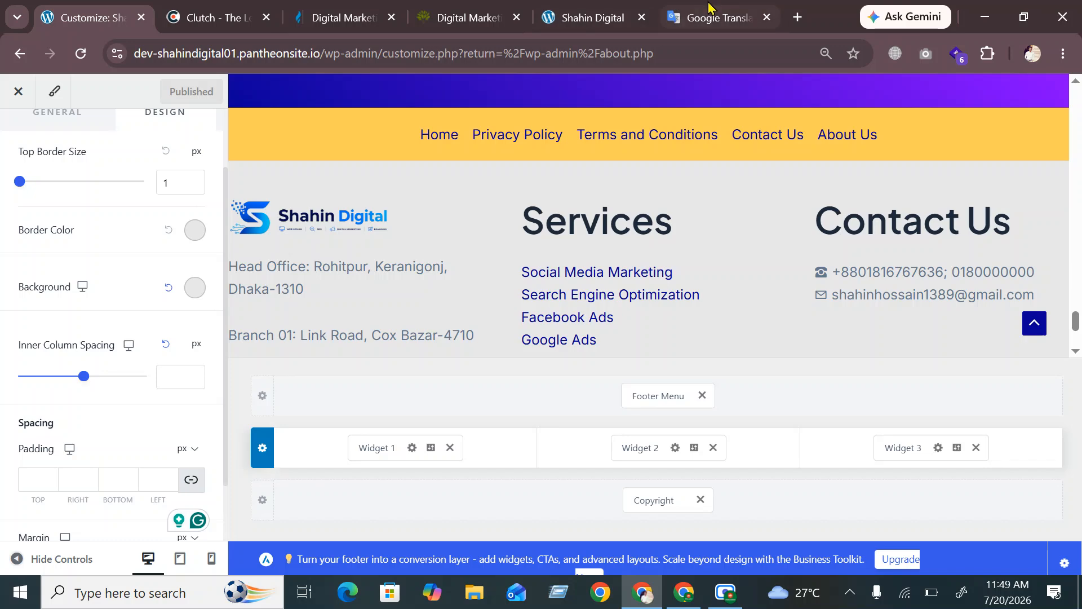
click(610, 18)
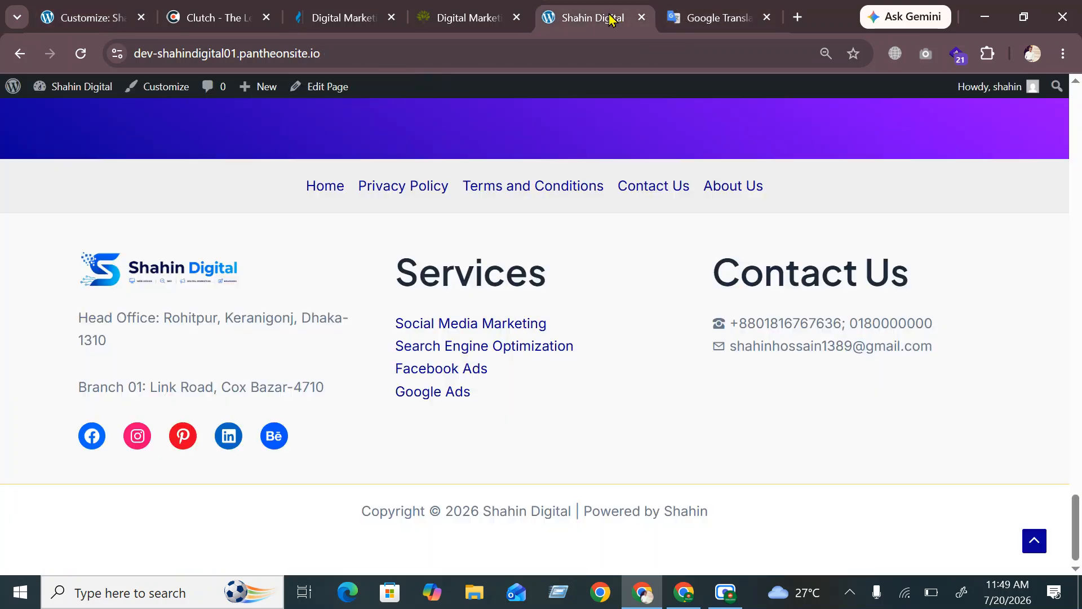
Reload the live site, check the yellow footer menu bar, and copy the Head Office address
click(80, 55)
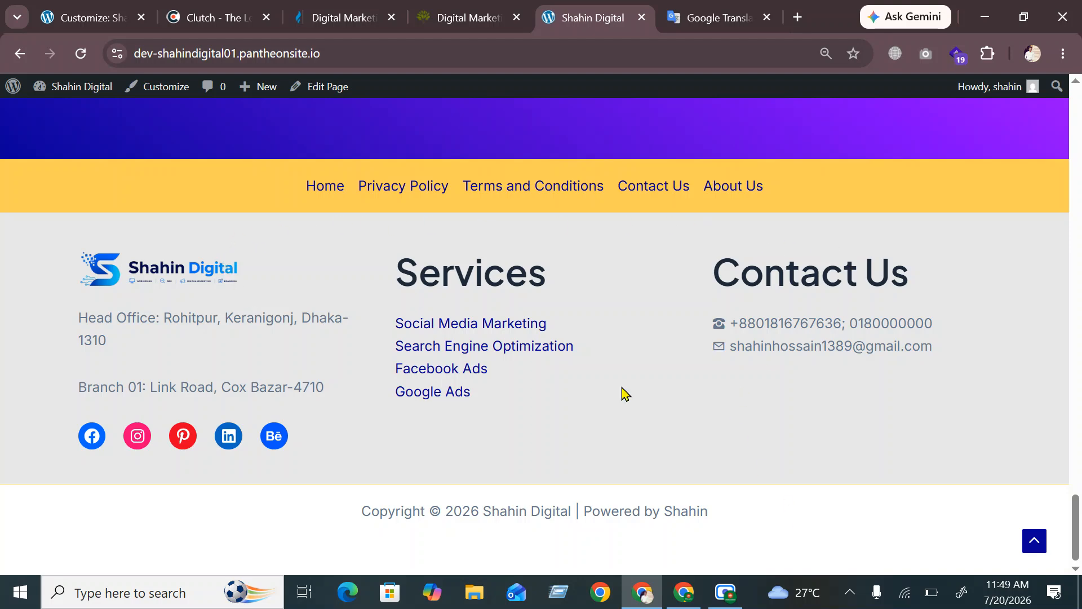
scroll(623, 393, up, 20)
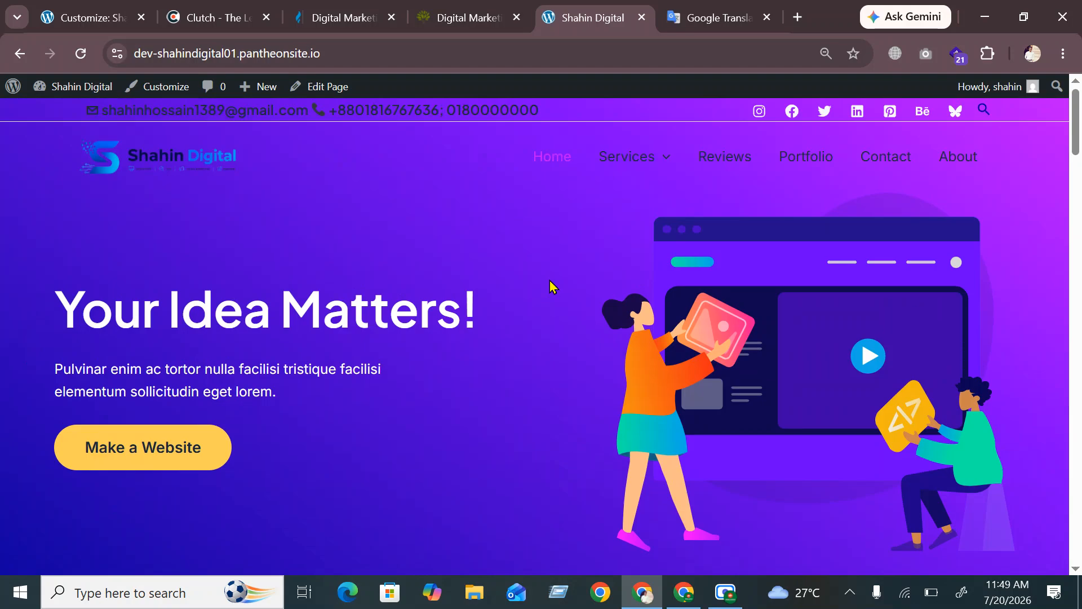
scroll(626, 339, down, 20)
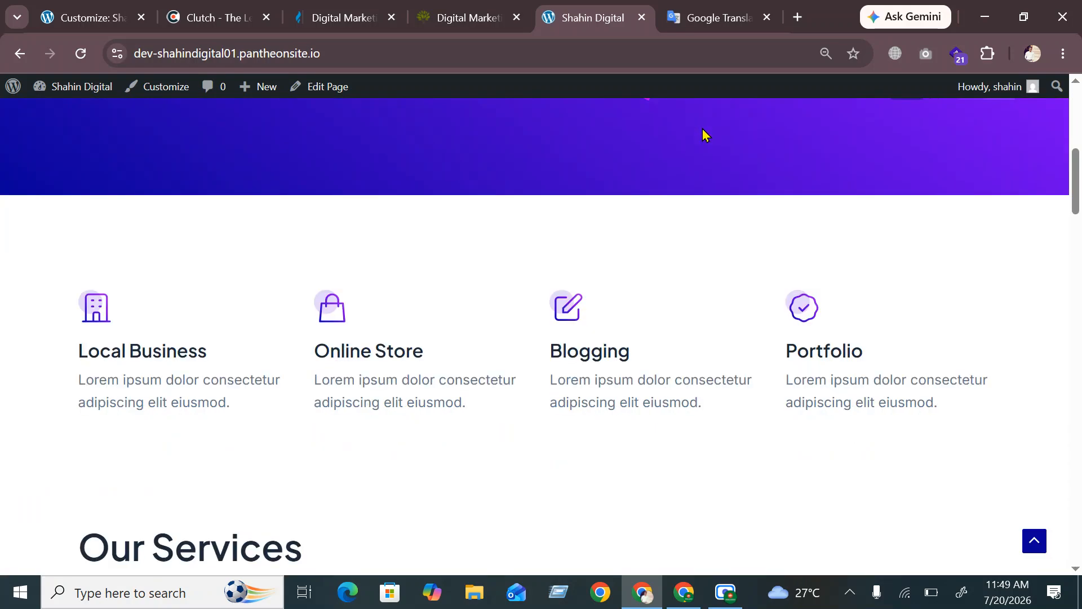
scroll(620, 349, down, 5)
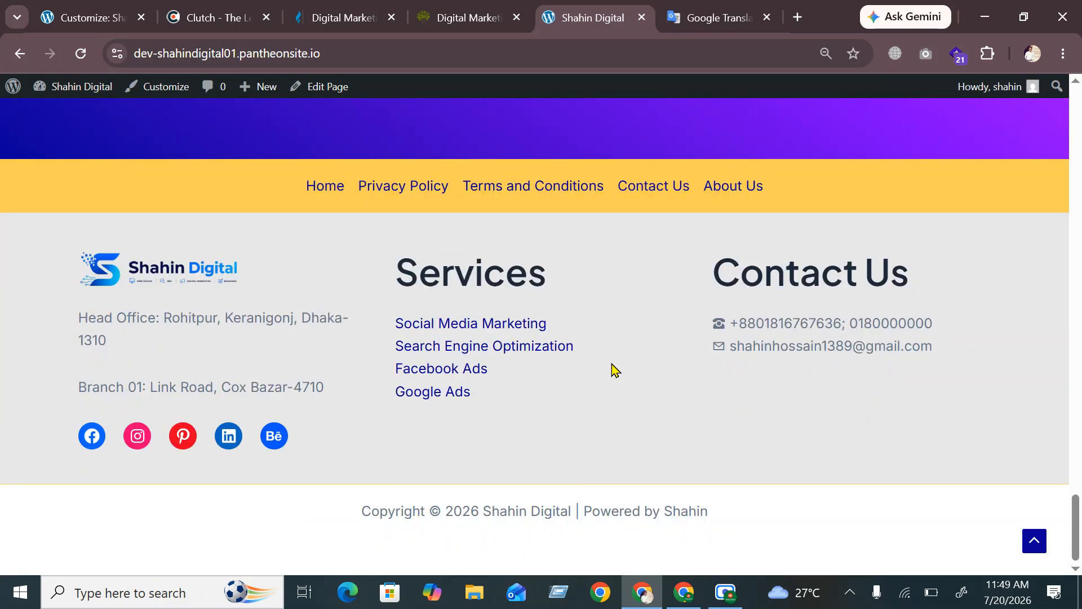
scroll(616, 370, up, 4)
scroll(615, 371, down, 4)
drag(108, 342, 82, 321)
key(ctrl+c)
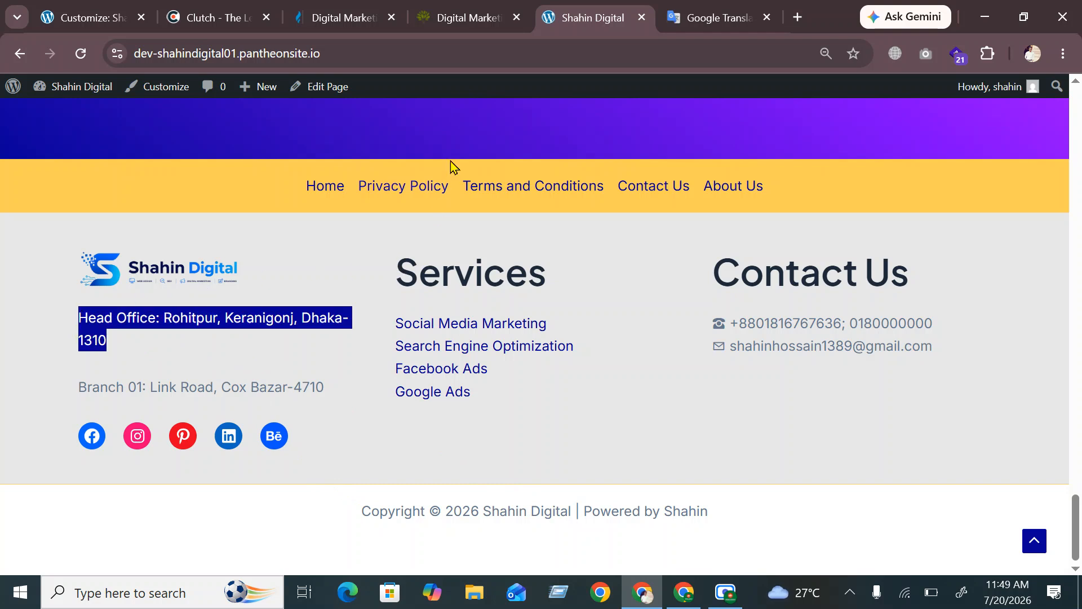
click(745, 19)
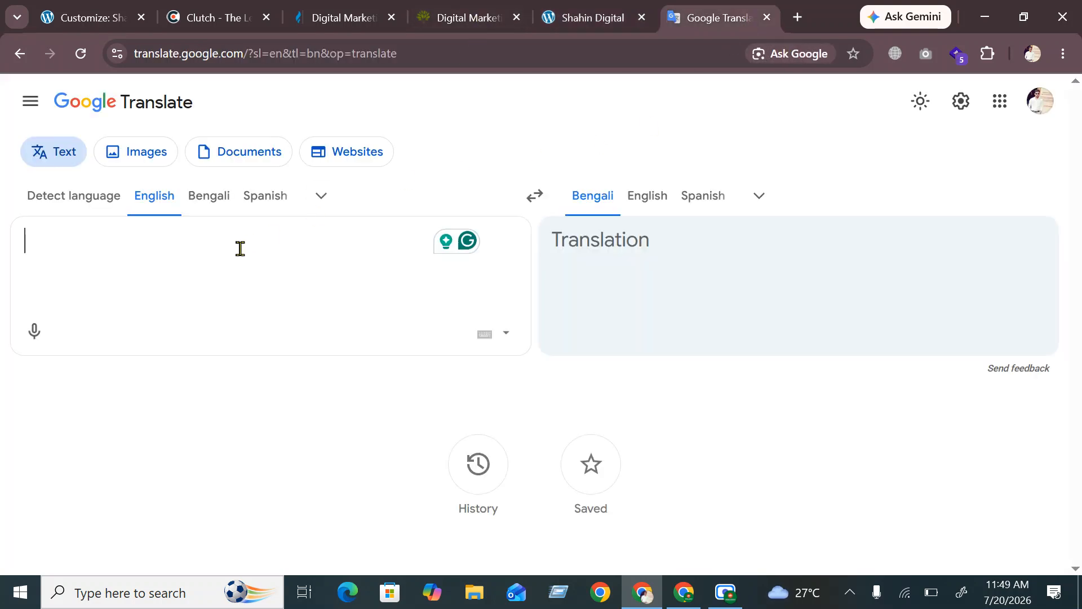
Put the Head Office and Branch 01 addresses on two lines in Google Translate, then cut them
key(ctrl+v)
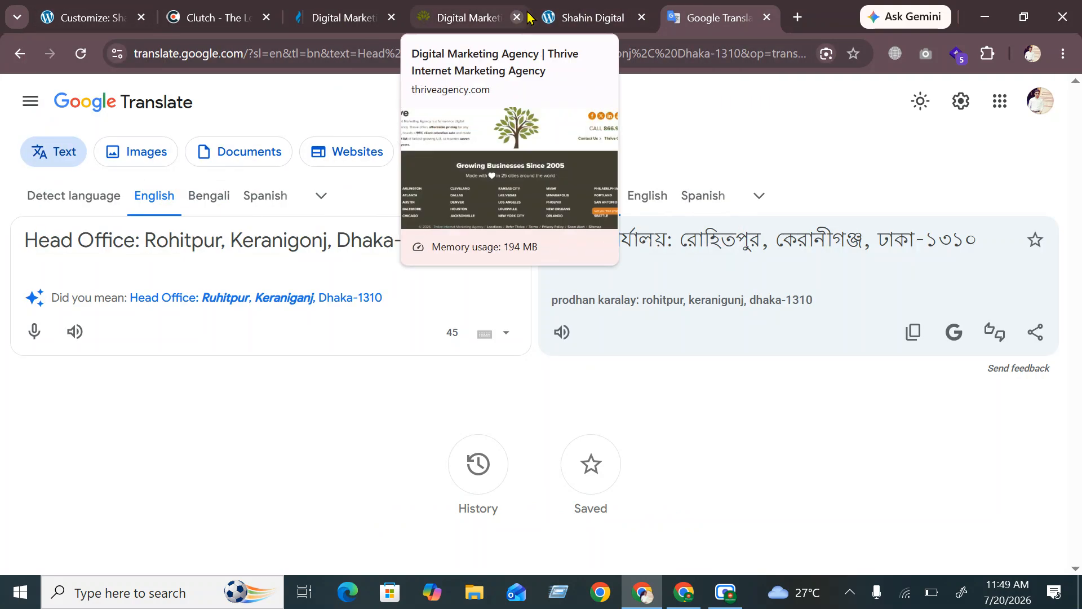
click(558, 18)
drag(325, 388, 68, 388)
key(ctrl+c)
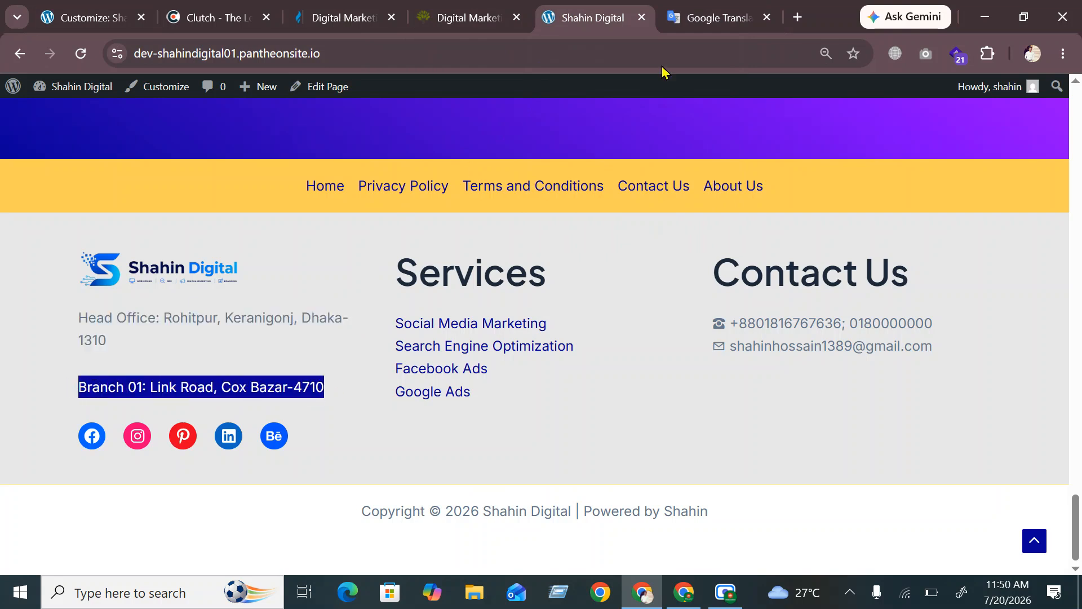
click(724, 23)
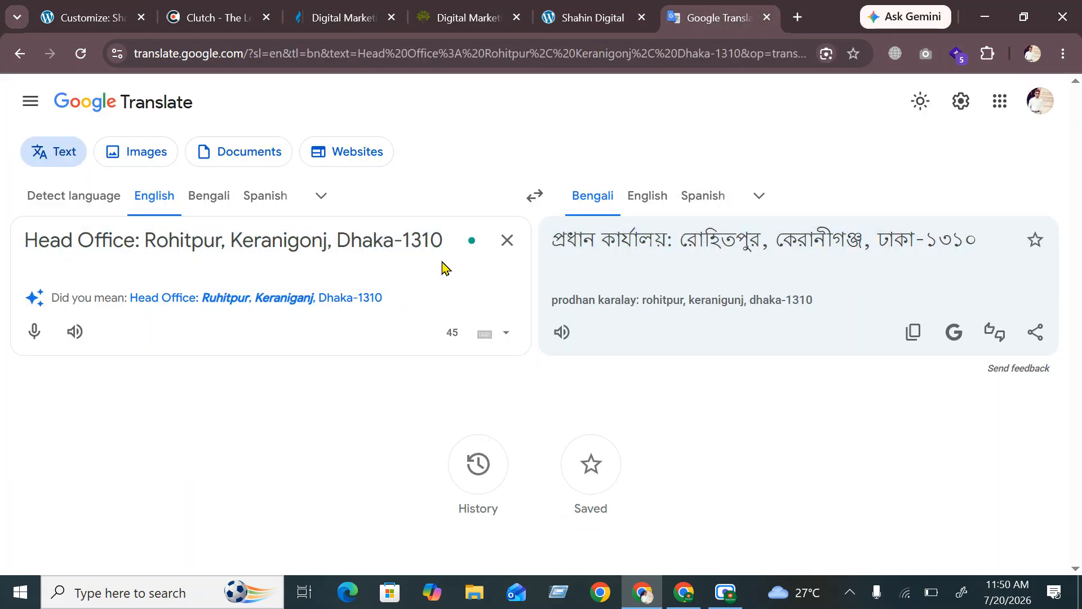
key(Return)
key(ctrl+v)
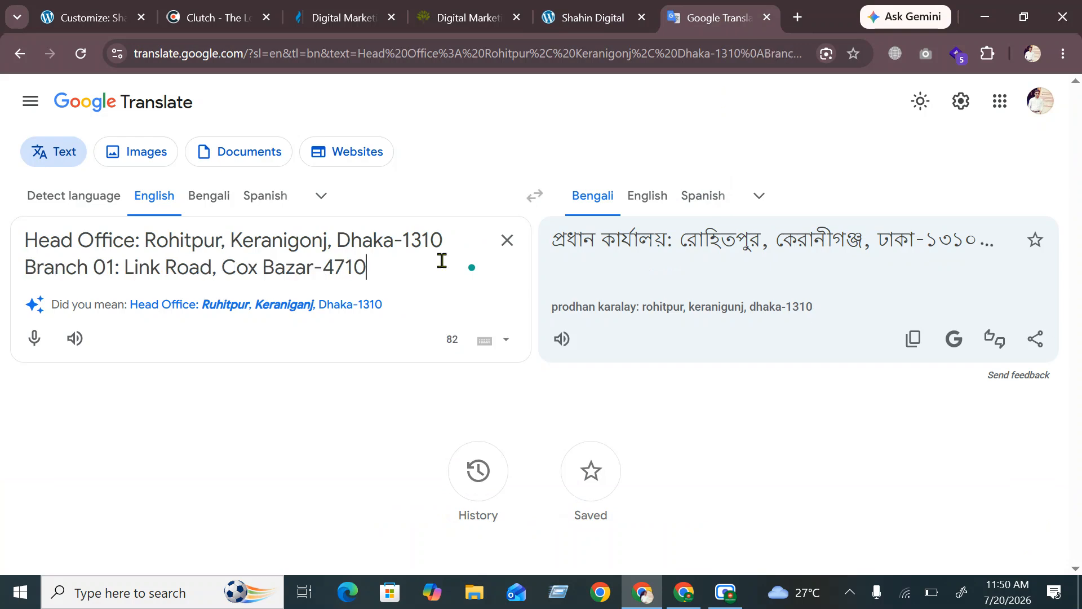
drag(379, 268, 27, 256)
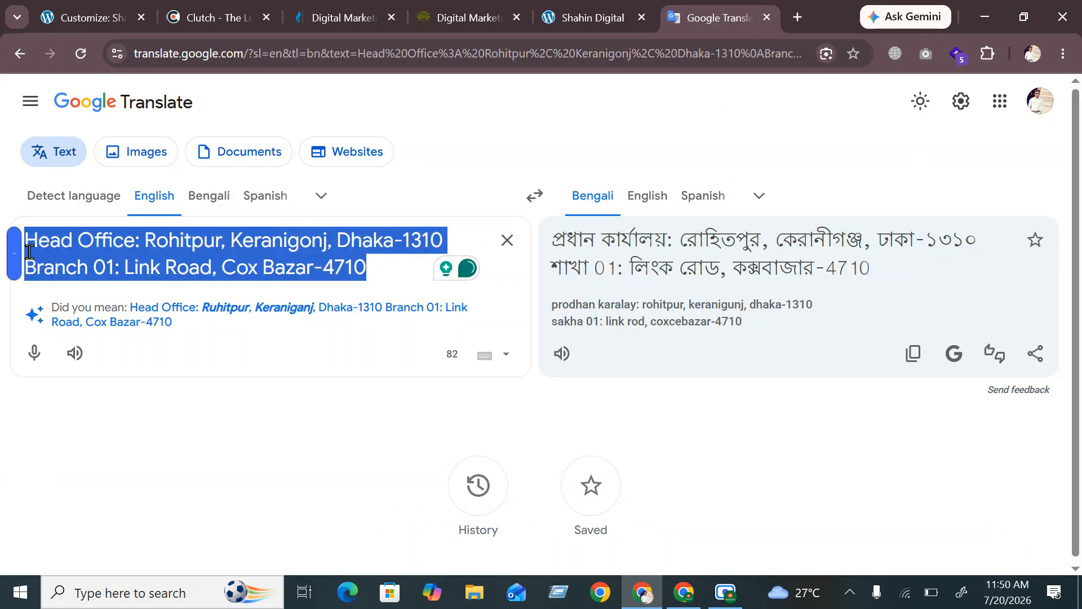
key(ctrl+x)
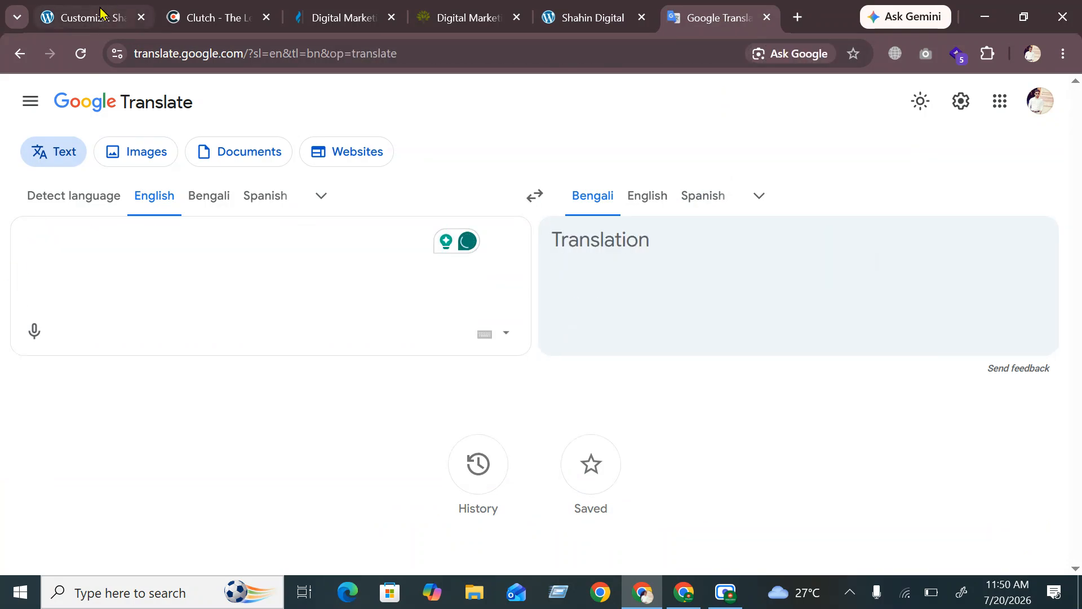
click(100, 16)
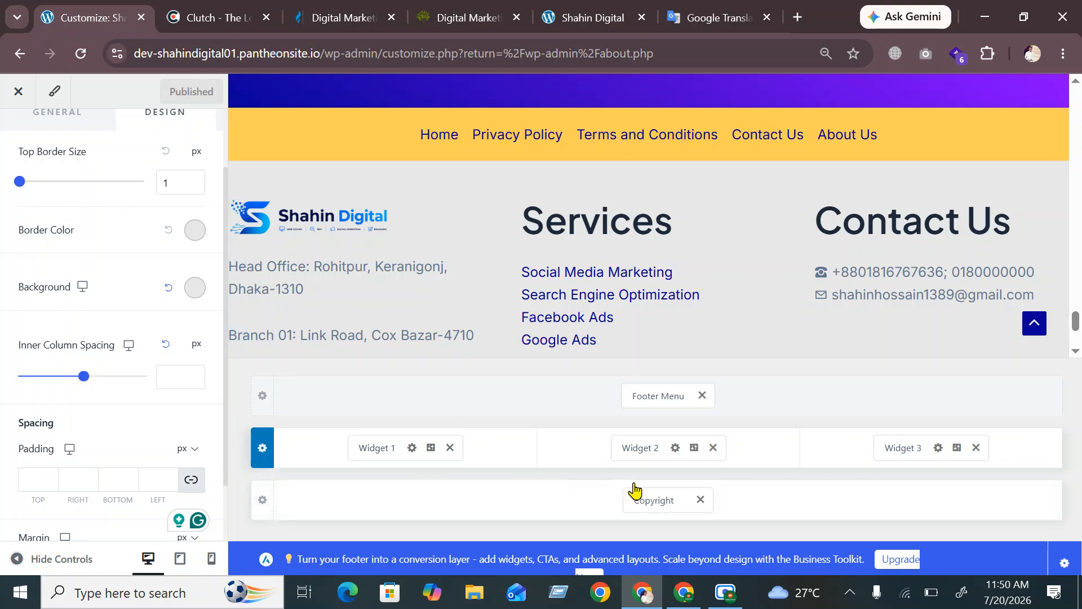
Replace Widget 1's two address paragraphs with the combined two-line address and publish
click(373, 455)
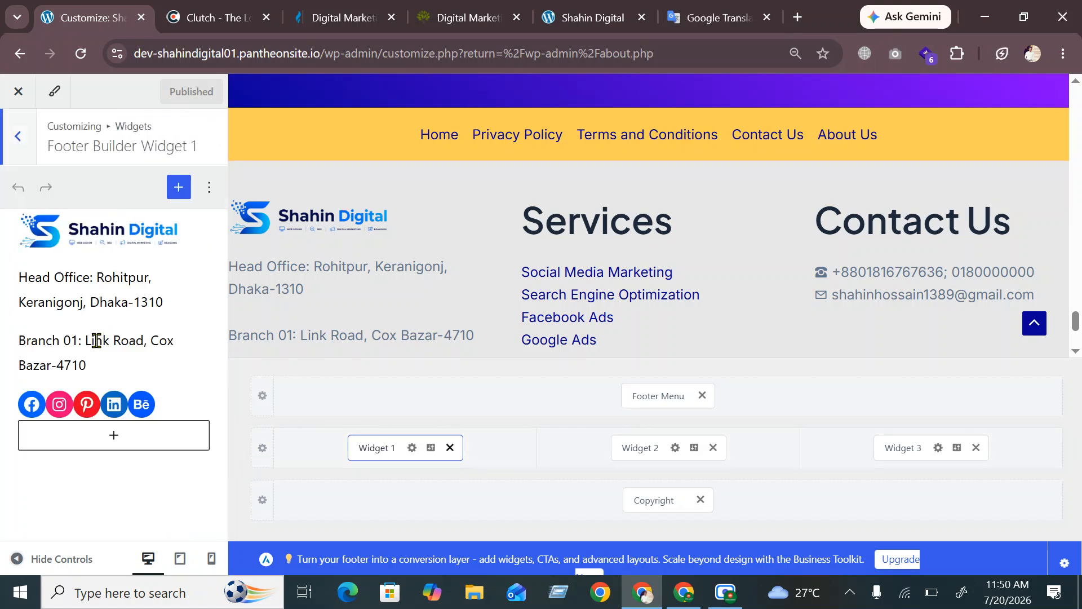
click(96, 340)
drag(99, 364, 12, 276)
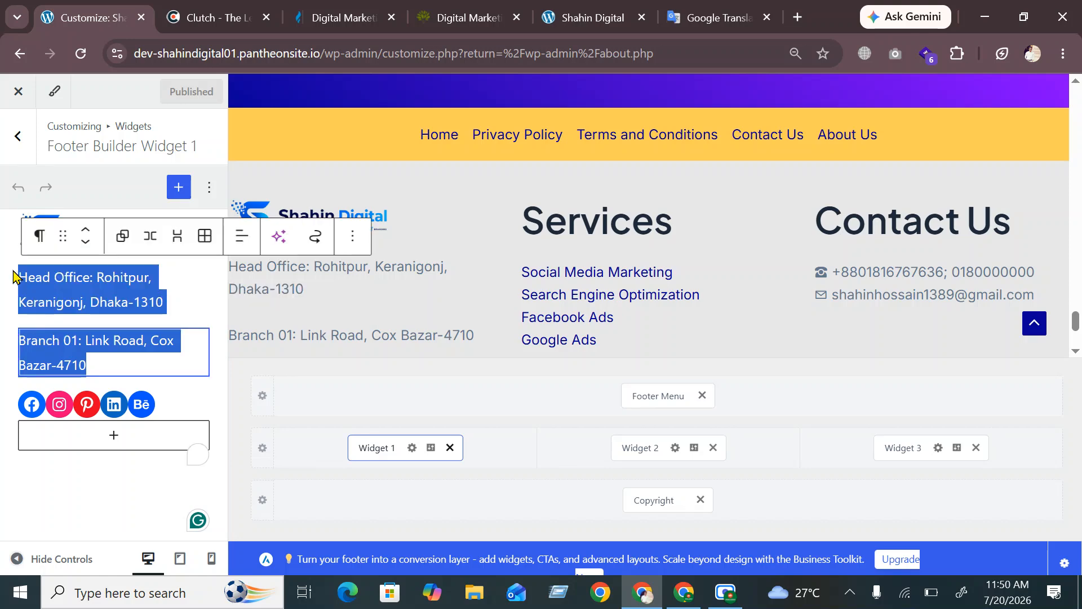
key(ctrl+x)
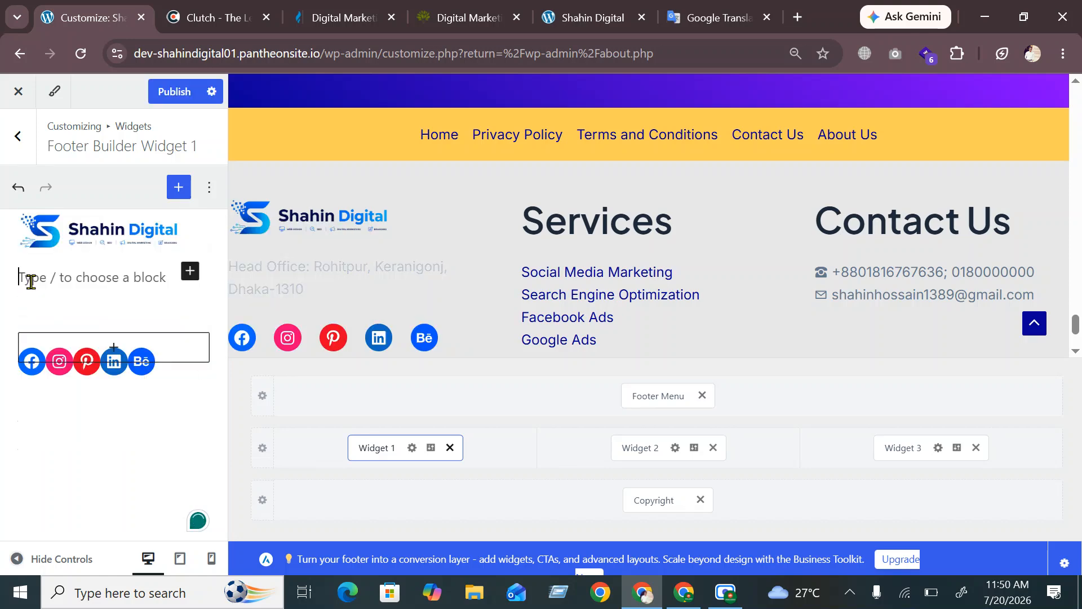
key(ctrl+v)
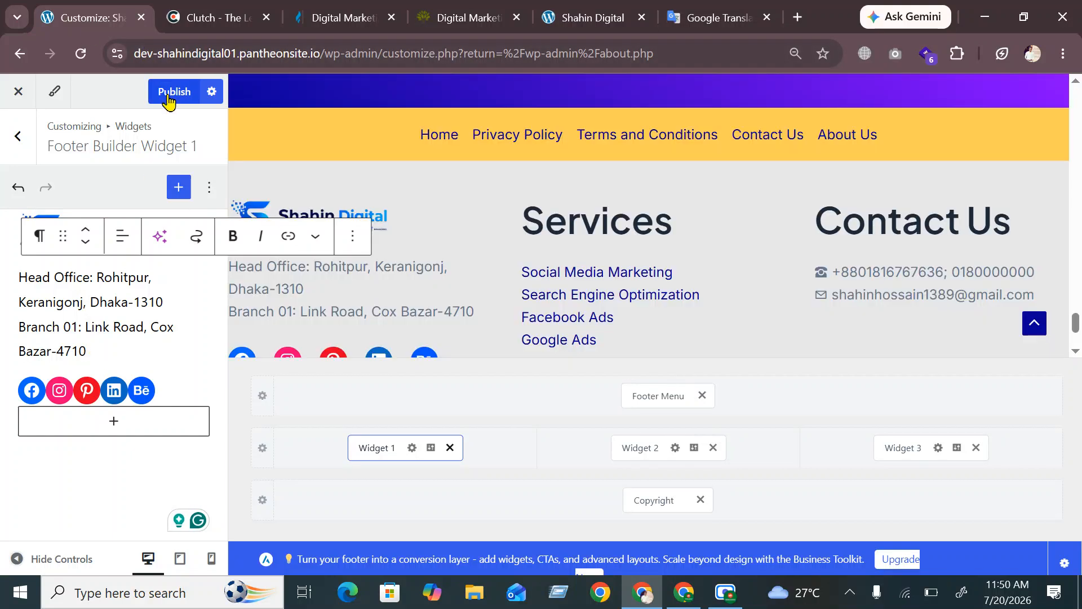
click(174, 91)
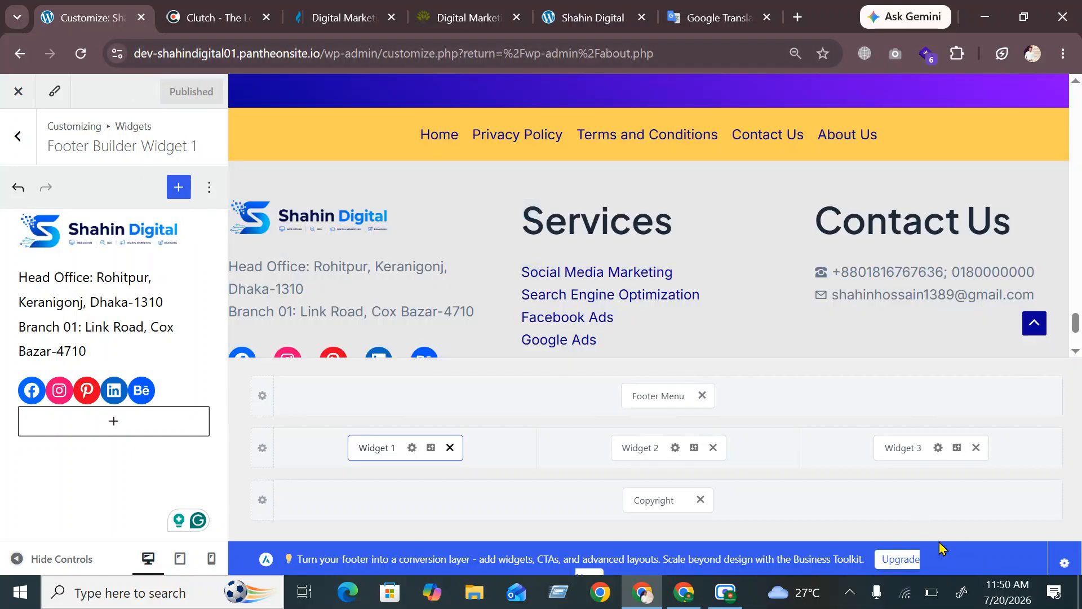
click(589, 17)
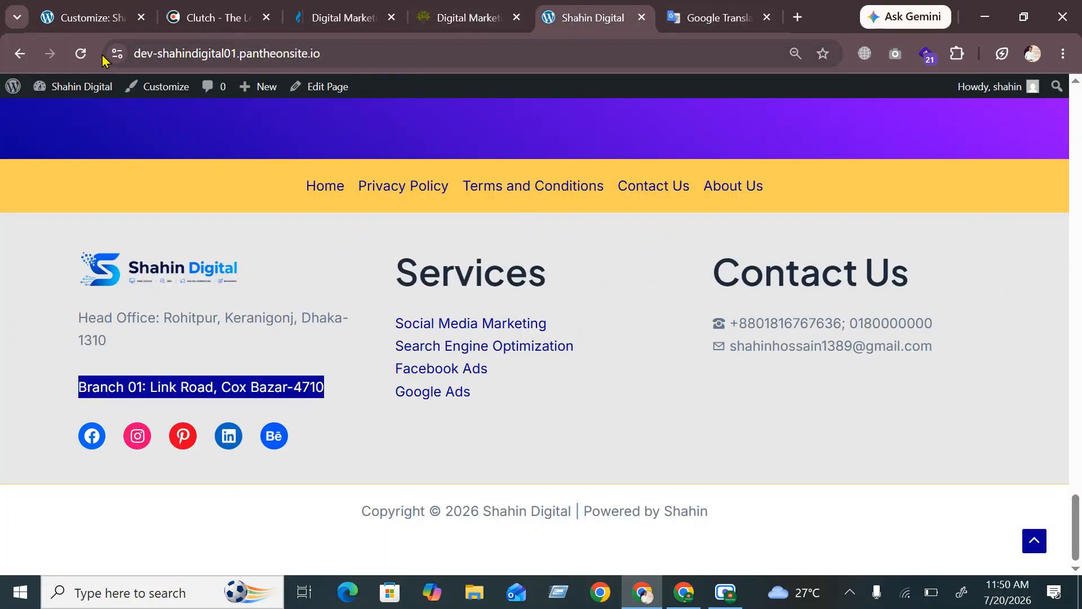
Reload the live site and confirm the Head Office and Branch 01 lines sit together in the footer
click(81, 54)
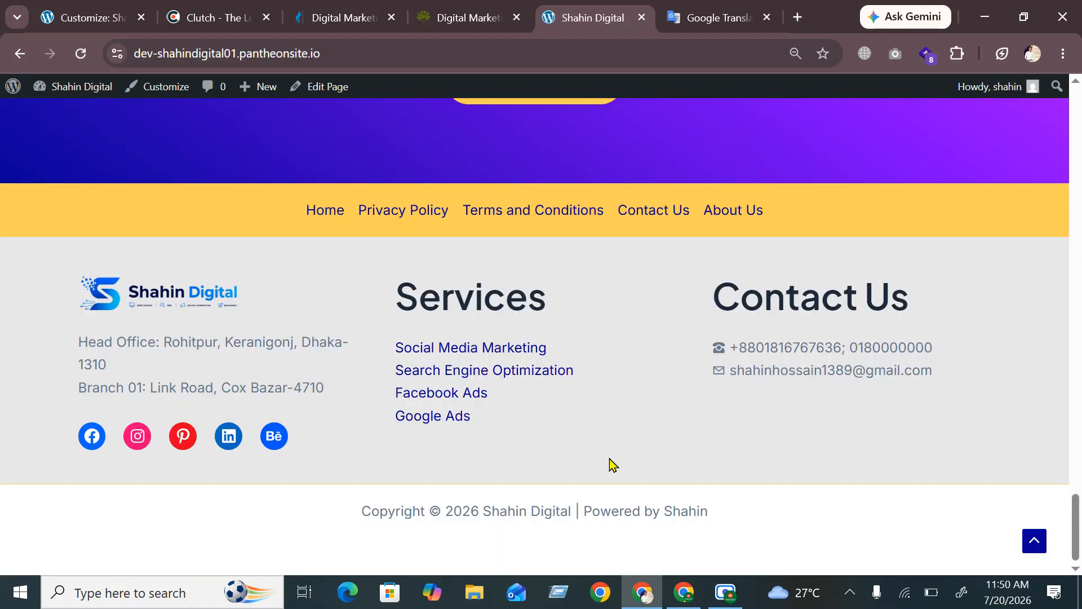
mouse_move(726, 603)
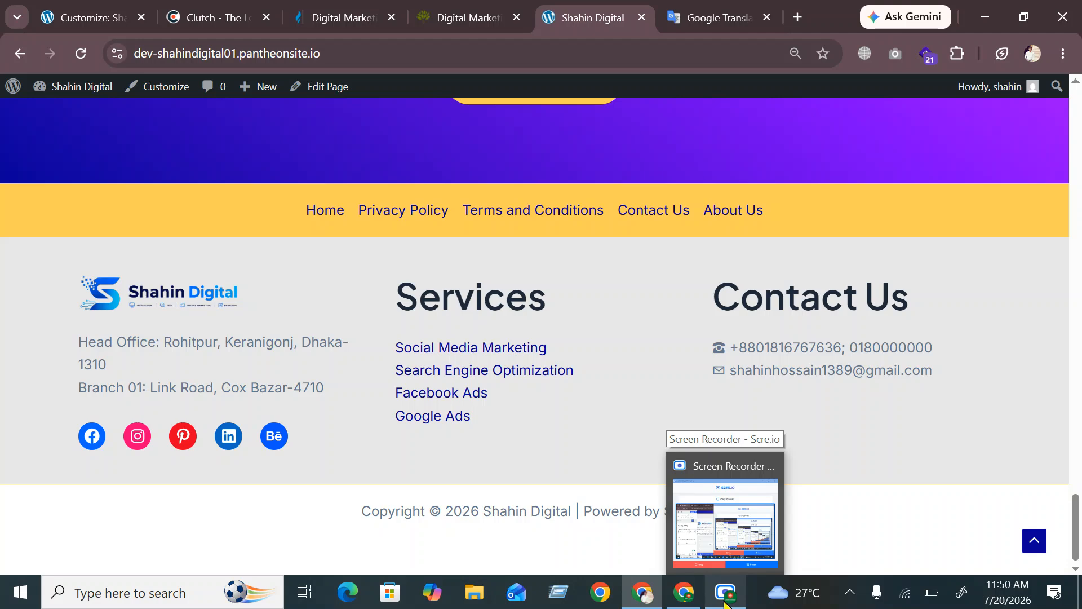
click(727, 604)
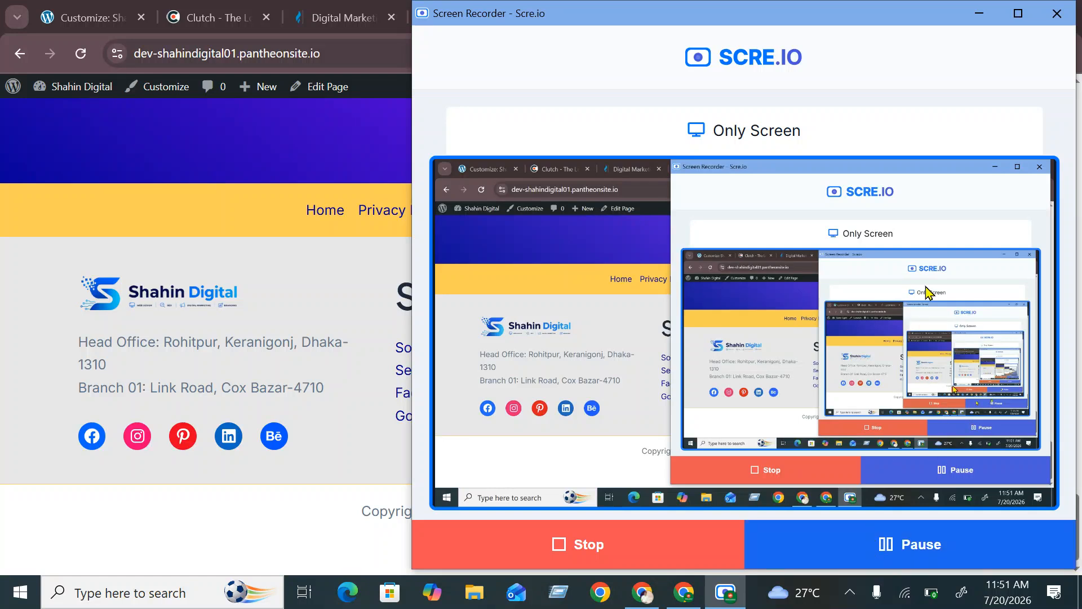
click(979, 13)
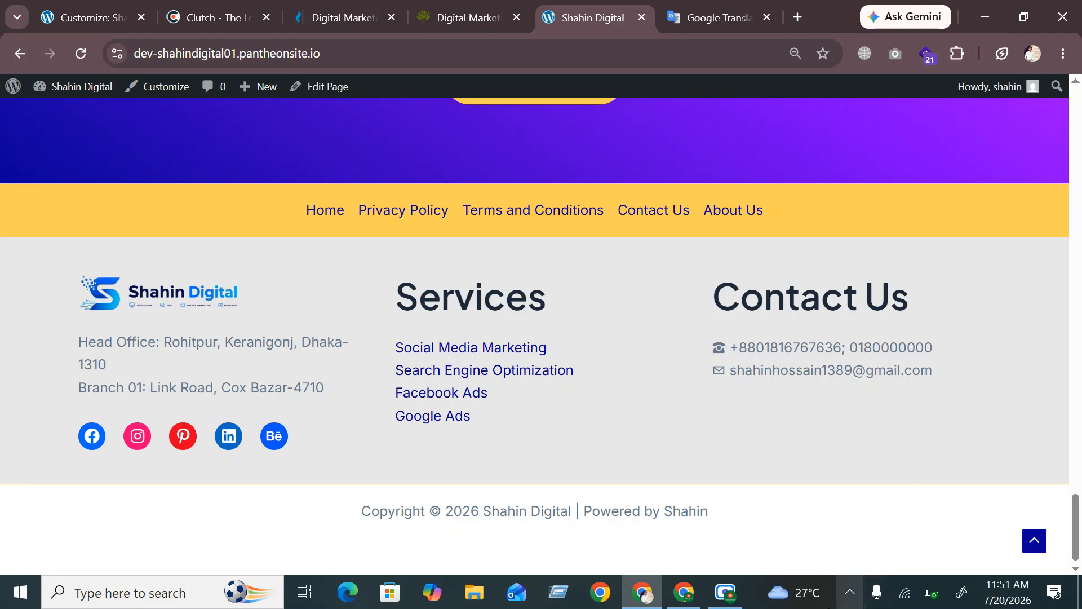
scroll(614, 411, up, 15)
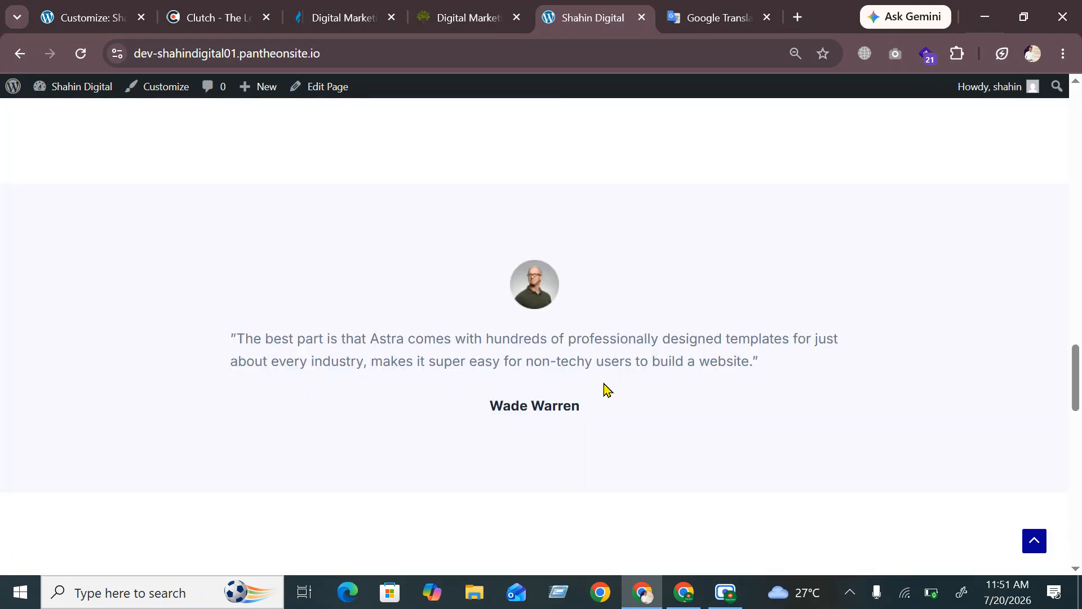
scroll(607, 386, down, 6)
click(726, 592)
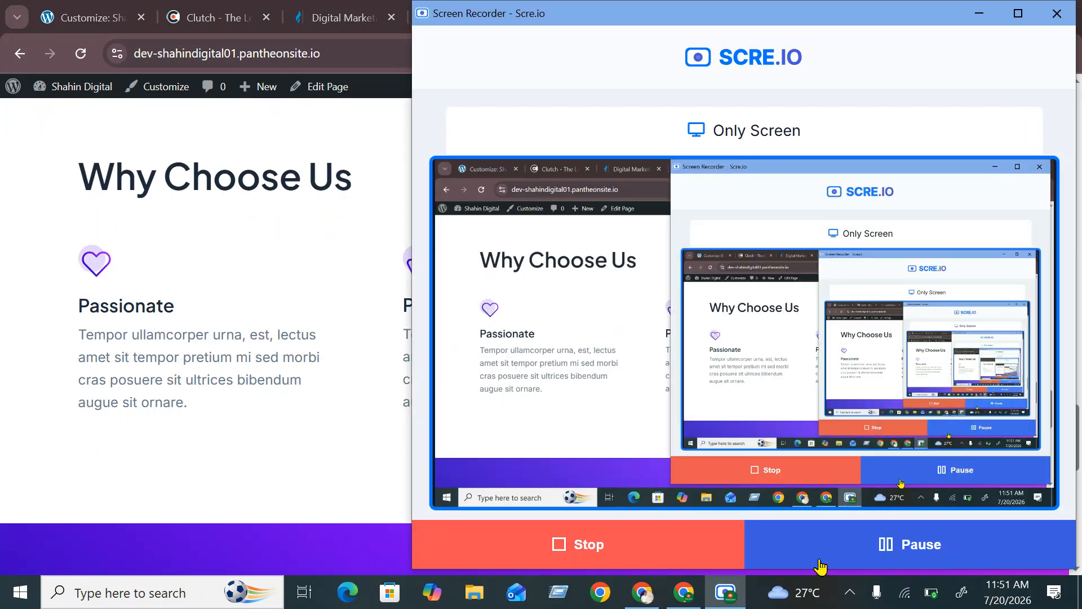